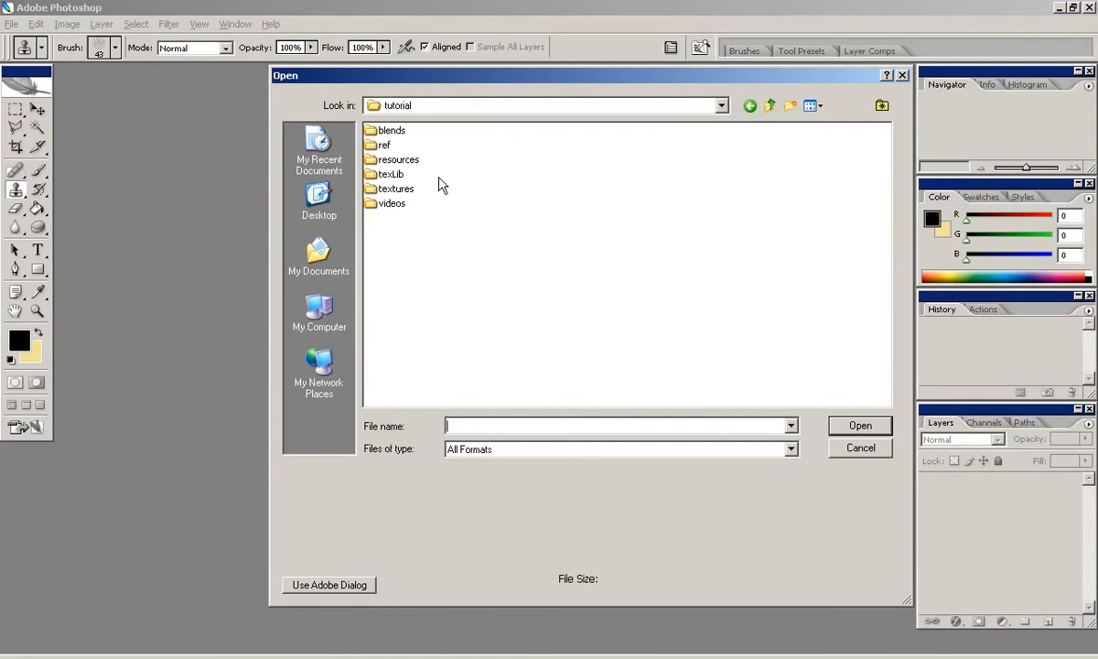
Step: Open oldstonewall.png from the texLib library's stone_rock_walls folder and enlarge its document window
double_click(391, 174)
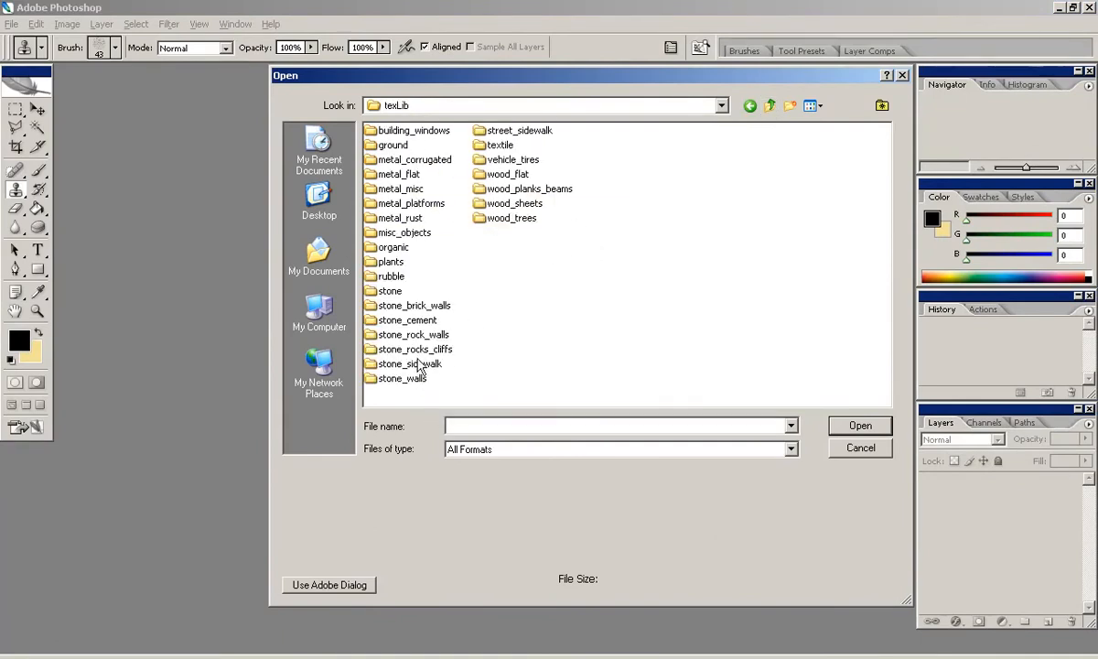
double_click(412, 335)
left_click(425, 191)
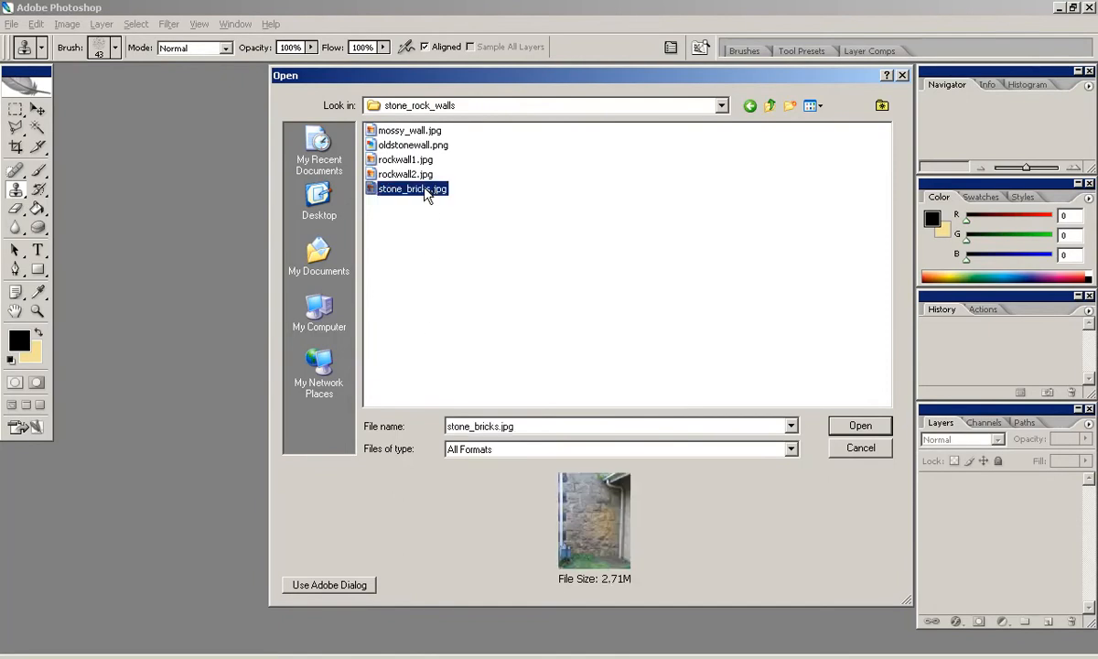
left_click(414, 144)
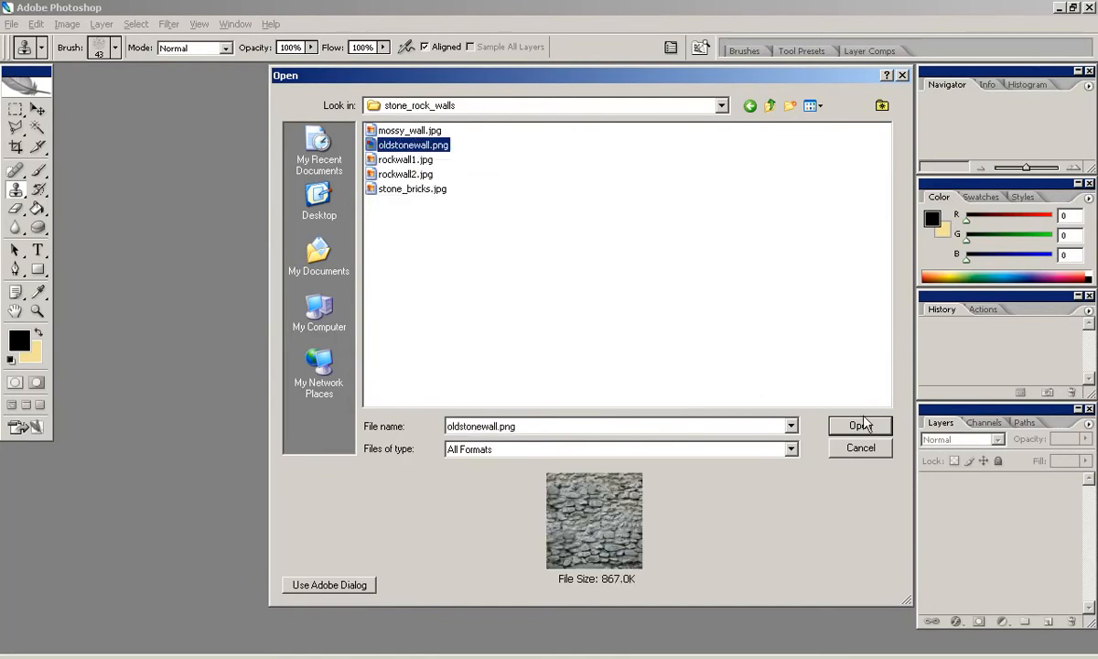
left_click(858, 426)
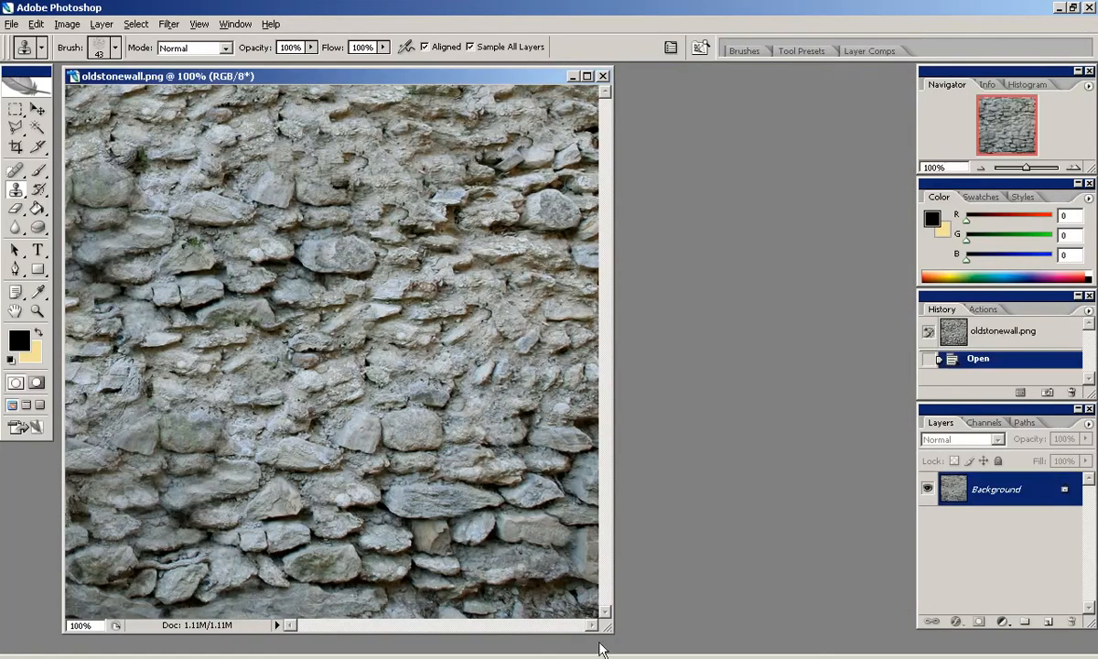
left_click_drag(608, 628, 663, 647)
left_click_drag(535, 76, 544, 76)
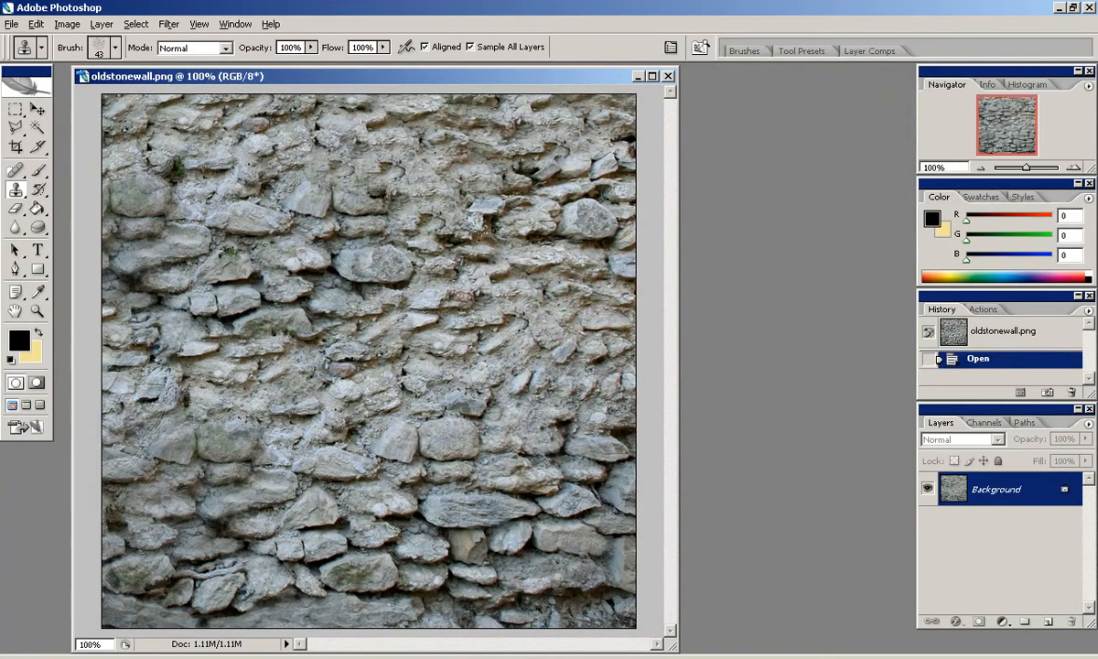
key("ctrl+minus")
left_click(64, 24)
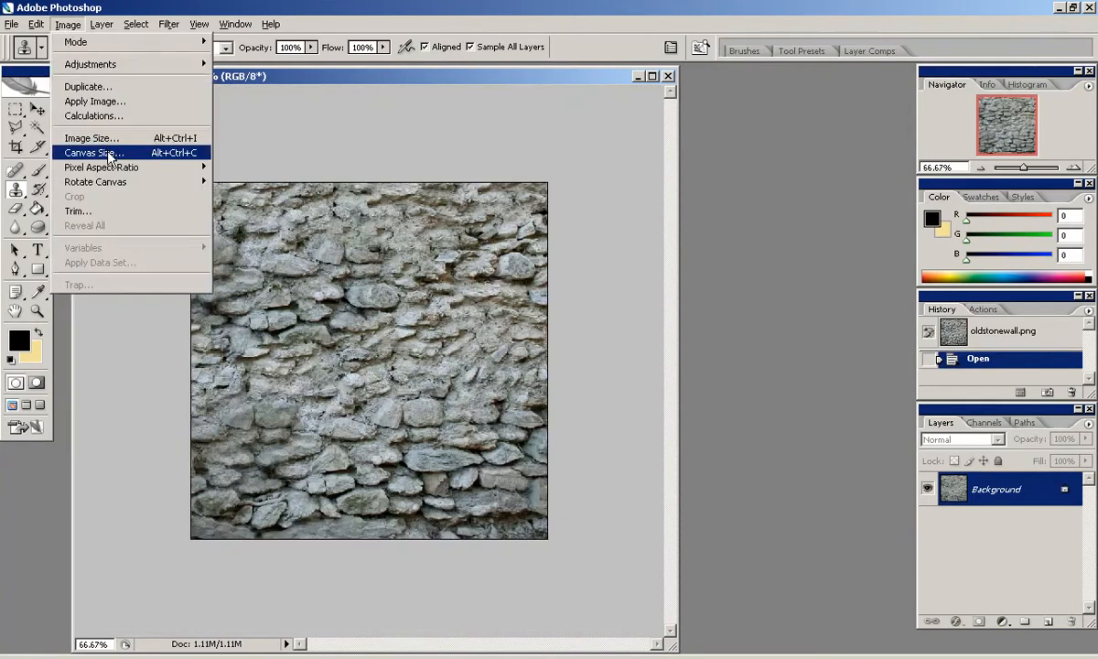
left_click(109, 152)
left_click(665, 353)
left_click(726, 261)
left_click(716, 283)
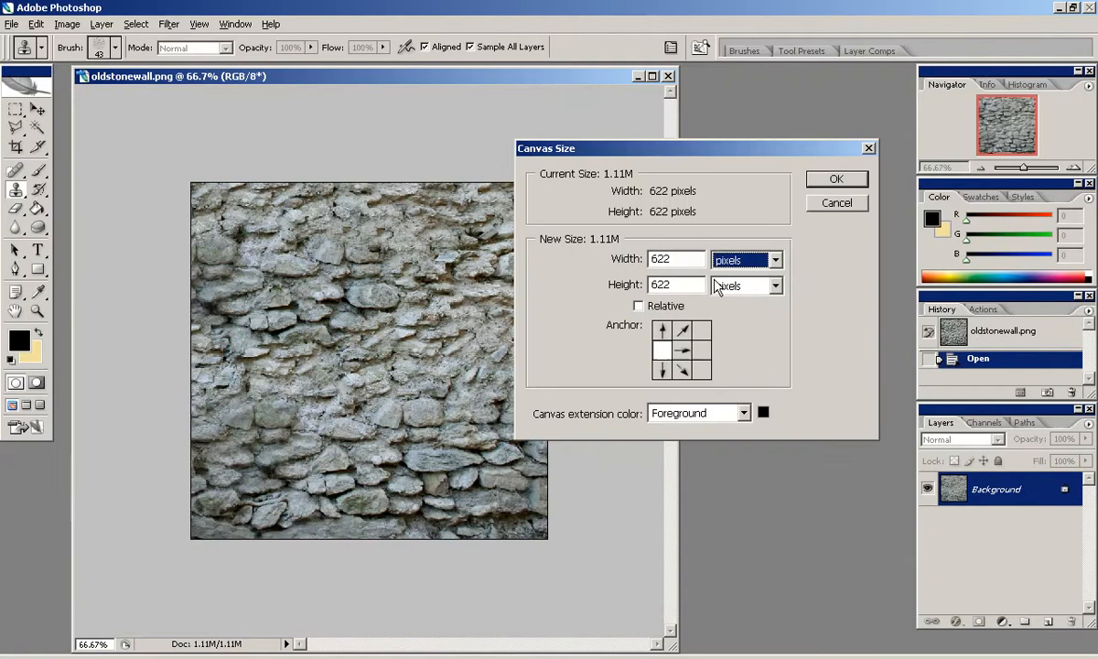
left_click(837, 203)
Step: Resize the stone wall image to 512 by 512 pixels
left_click(66, 24)
left_click(101, 138)
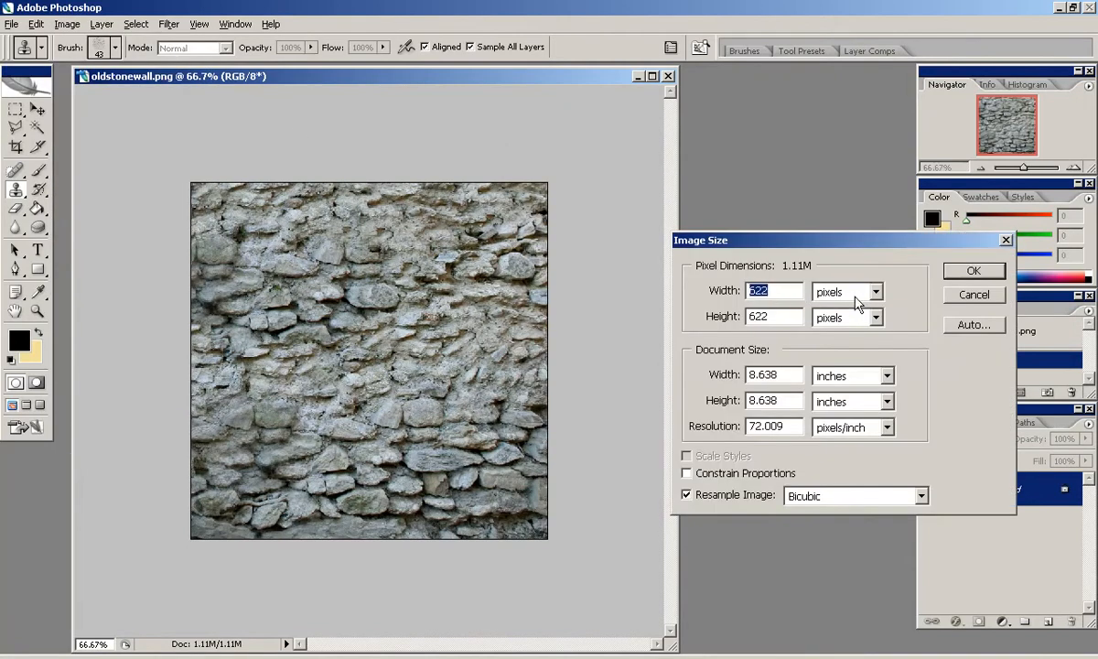
type("512")
key("Tab")
key("Tab")
type("512")
key("Return")
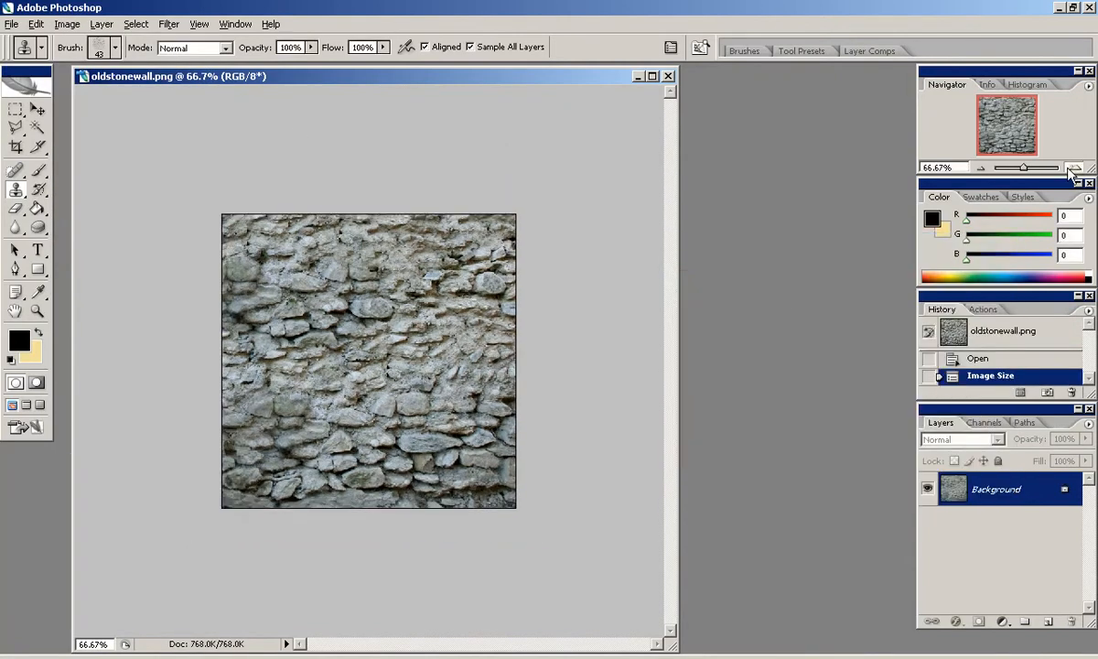
left_click(1073, 167)
left_click(981, 167)
left_click(66, 23)
left_click(101, 152)
left_click(746, 286)
left_click(748, 319)
key("Return")
Step: Select the whole canvas and convert the Background into a regular layer named Layer 0
key("ctrl+a")
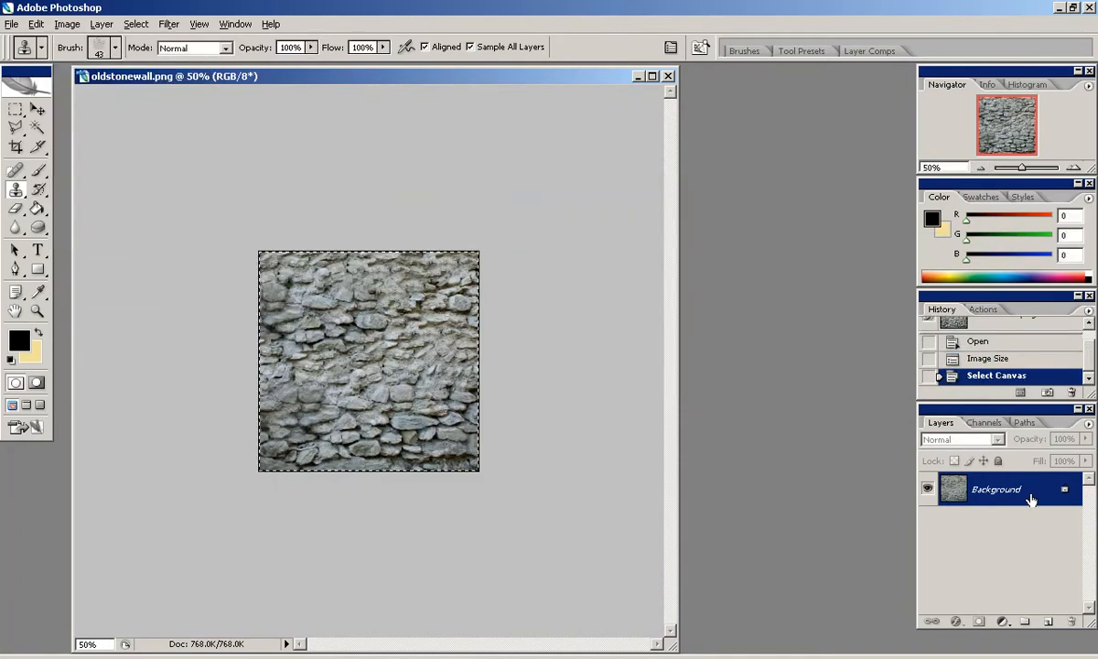
double_click(1032, 494)
key("Return")
Step: Extend the canvas width to 1024 pixels with the anchor at the middle of the image's left edge
left_click(66, 24)
left_click(100, 151)
left_click(746, 285)
left_click(747, 319)
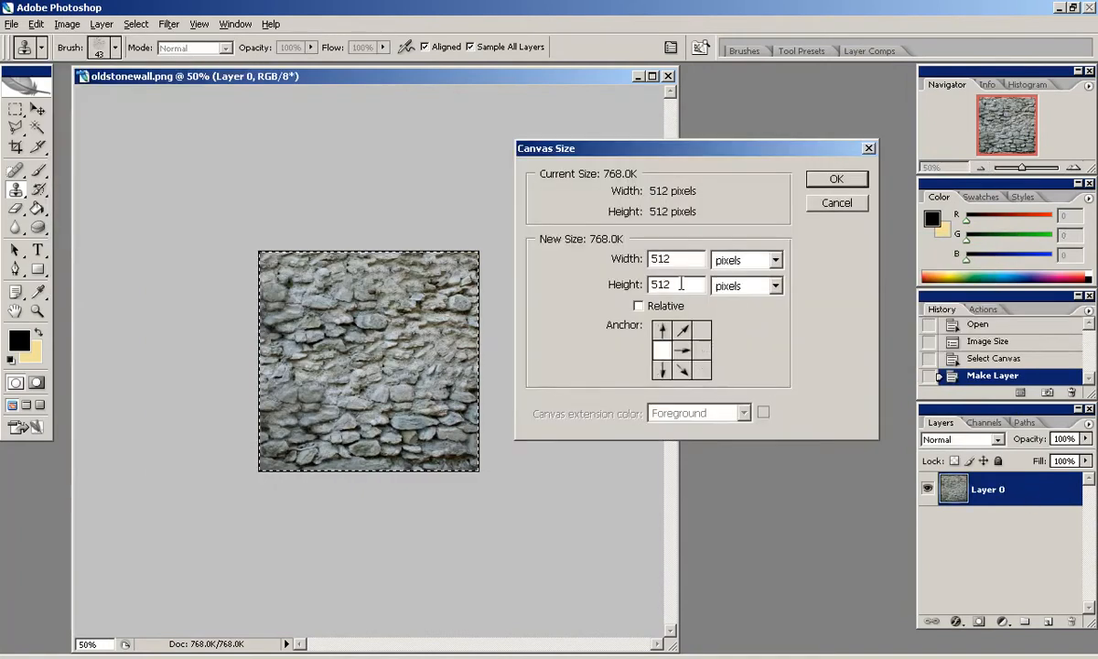
type("1024")
key("Return")
Step: Duplicate the wall texture into the empty right half of the canvas and merge the copy into Layer 0
left_click_drag(286, 367, 527, 367, "ctrl+alt")
key("ctrl+plus")
key("ctrl+plus")
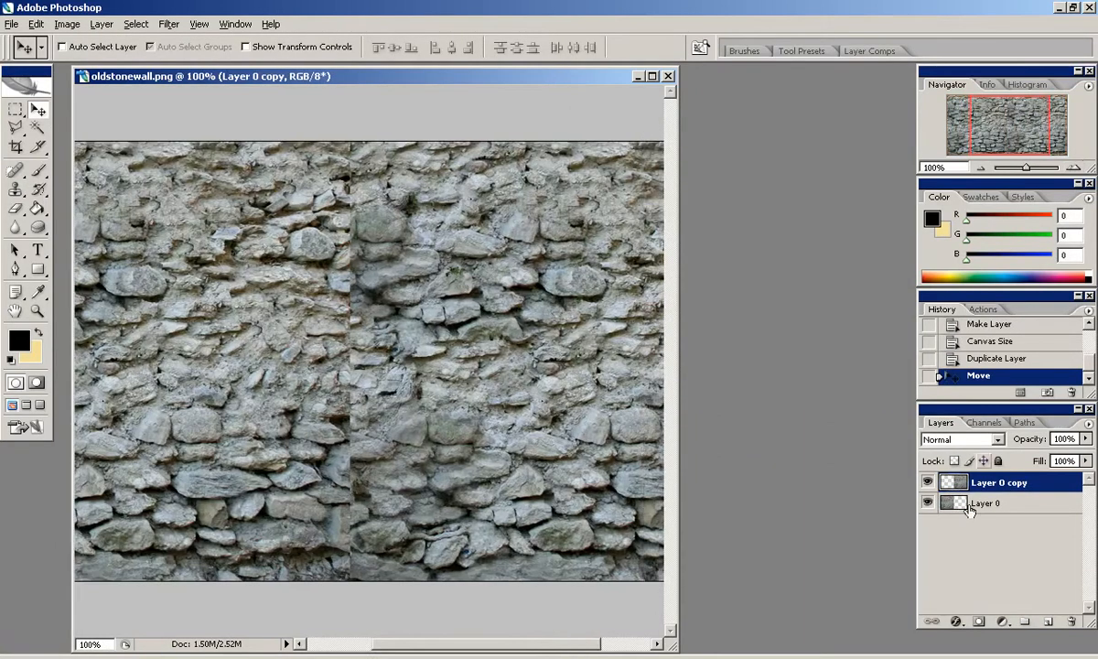
key("ctrl+e")
Step: Add a new layer and clone stones over the vertical seam between the two halves with the Clone Stamp
key("s")
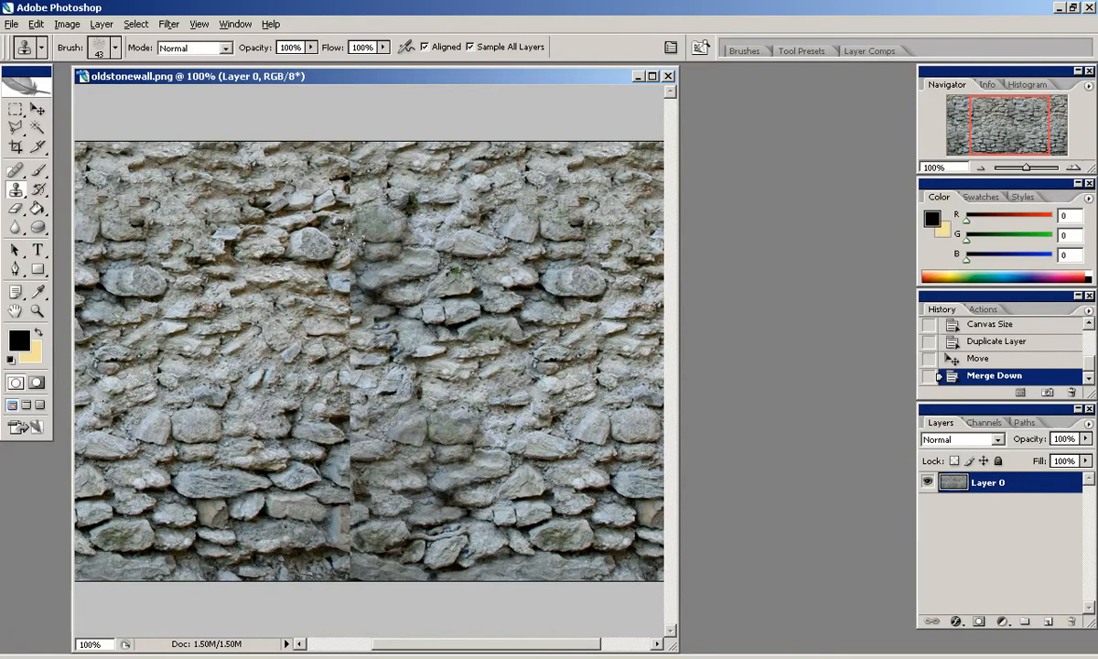
left_click(1048, 621)
mouse_move(339, 168)
left_mouse_down()
mouse_move(335, 547)
mouse_move(307, 522)
mouse_move(311, 512)
mouse_move(282, 529)
mouse_move(311, 530)
left_mouse_up()
mouse_move(355, 484)
left_mouse_down()
mouse_move(377, 490)
mouse_move(337, 397)
left_mouse_up()
mouse_move(359, 266)
left_mouse_down()
mouse_move(349, 278)
mouse_move(379, 297)
mouse_move(402, 298)
mouse_move(401, 288)
left_mouse_up()
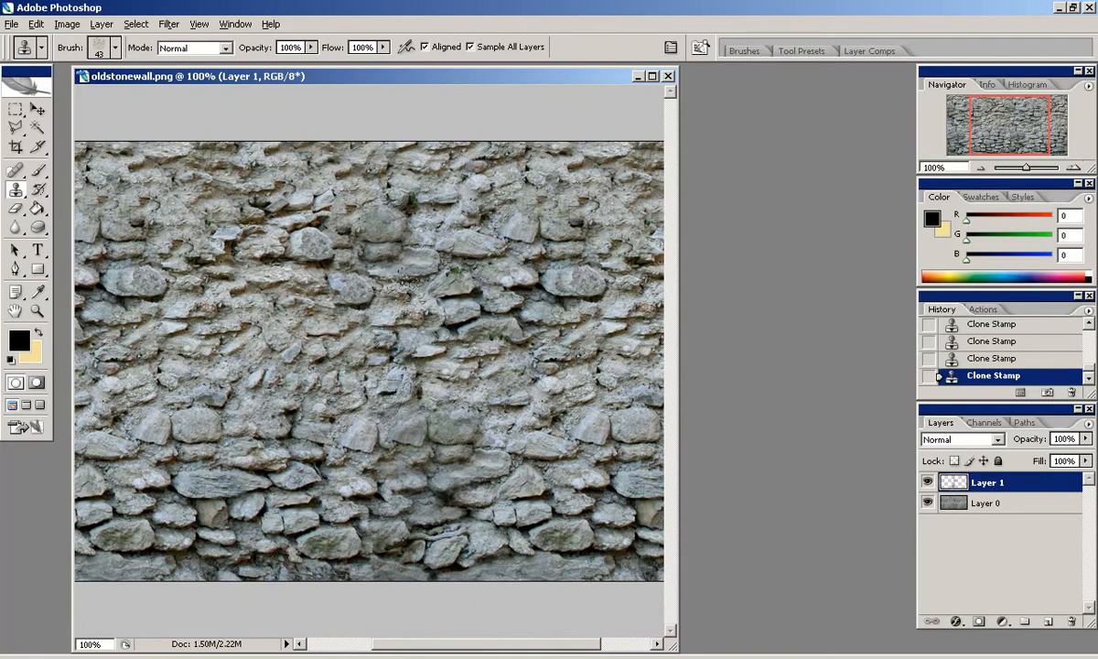
left_click_drag(368, 253, 396, 257)
key("ctrl+z")
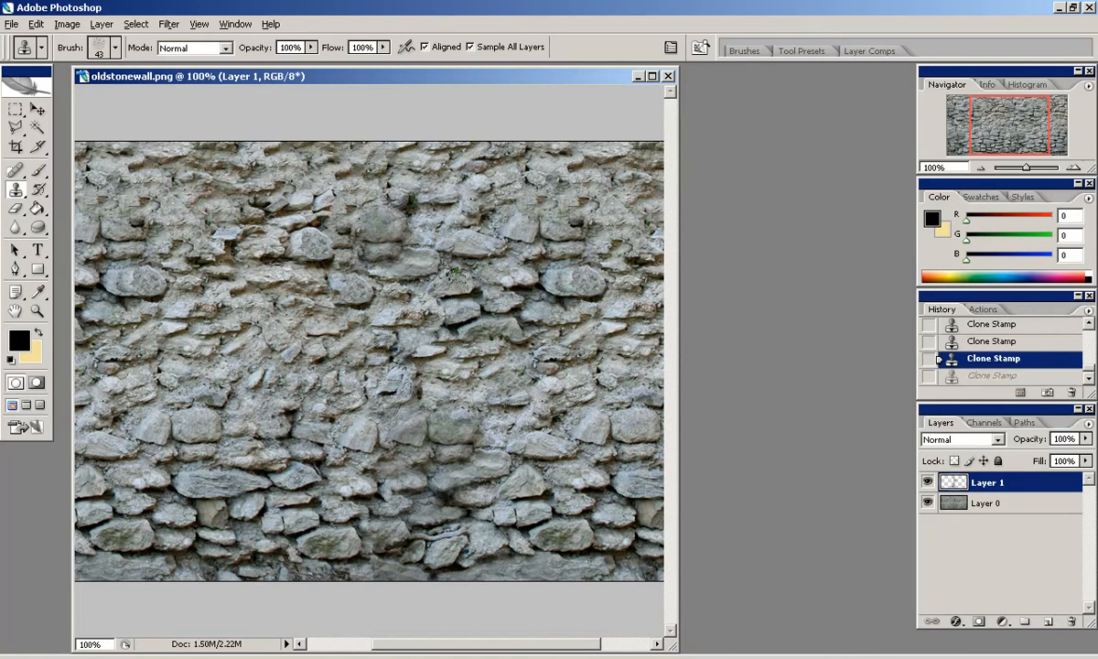
left_click(388, 291)
Step: Select the wall area above an irregular slope from the upper left to the lower right corner using the Polygonal Lasso
left_click(980, 168)
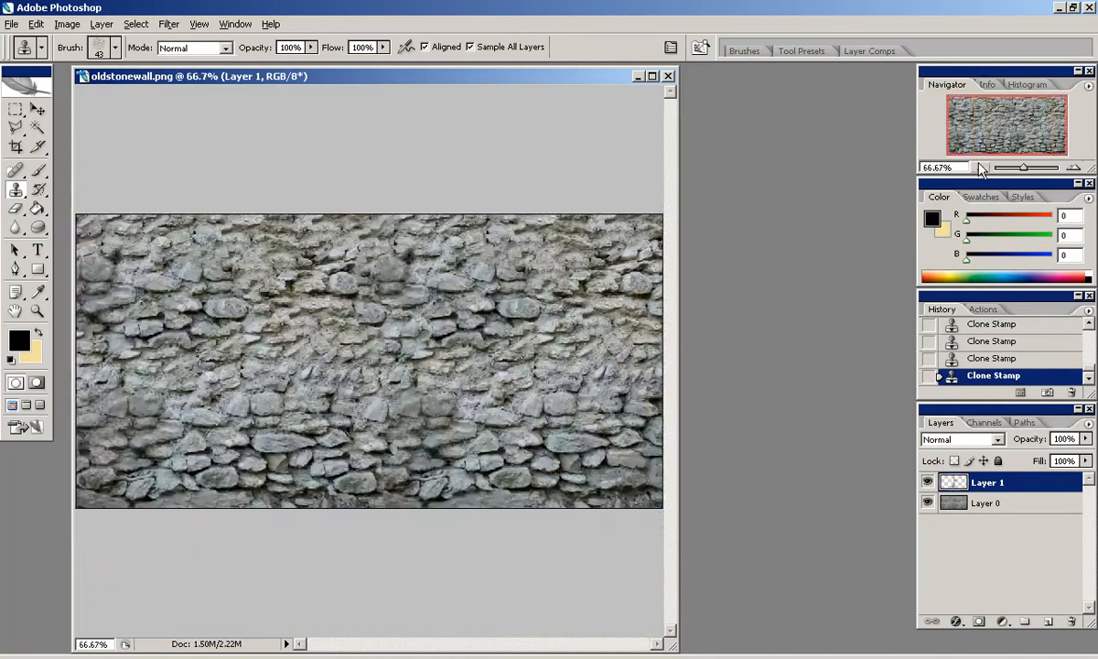
left_click(980, 168)
left_click(1075, 170)
left_click(1074, 170)
left_click_drag(1009, 126, 971, 120)
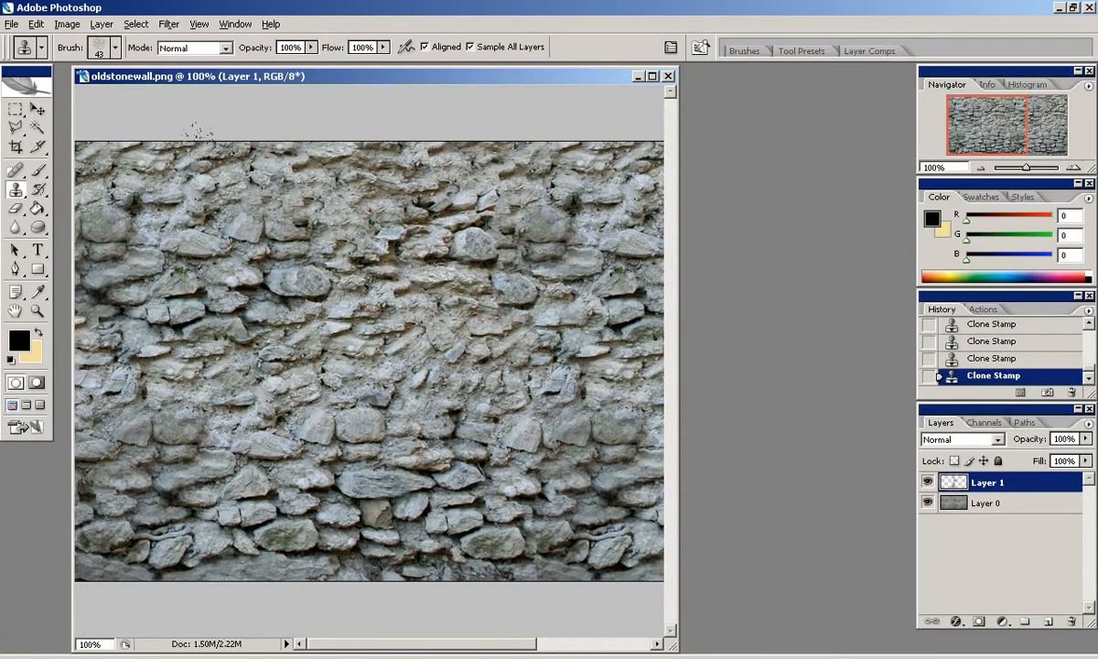
left_click(17, 129)
left_click_drag(671, 647, 793, 646)
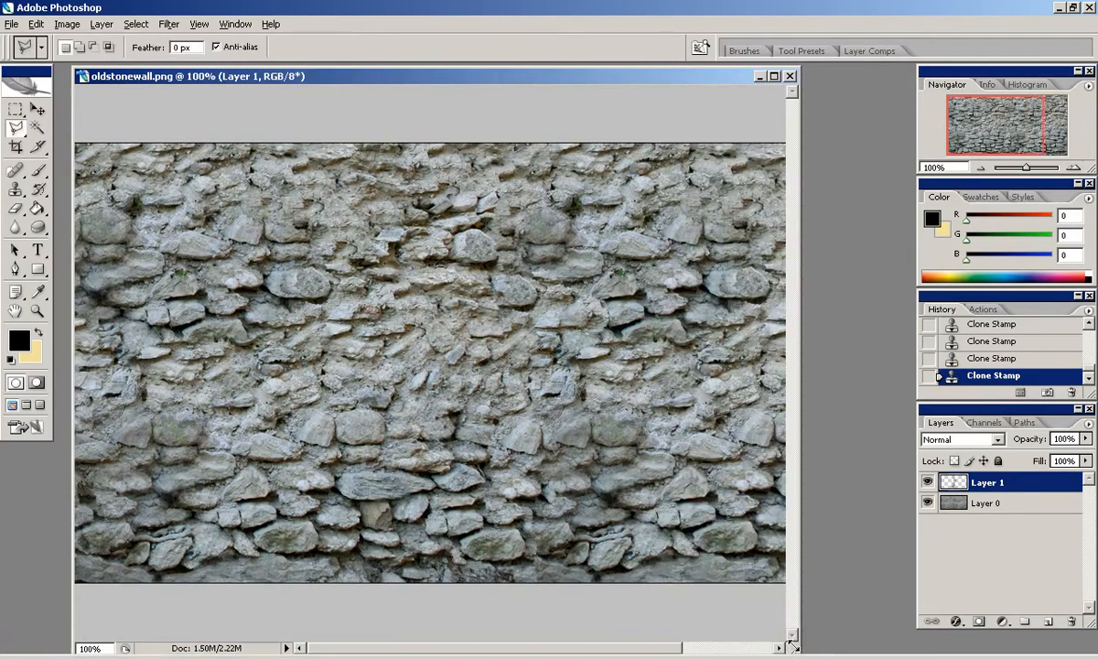
left_click(979, 169)
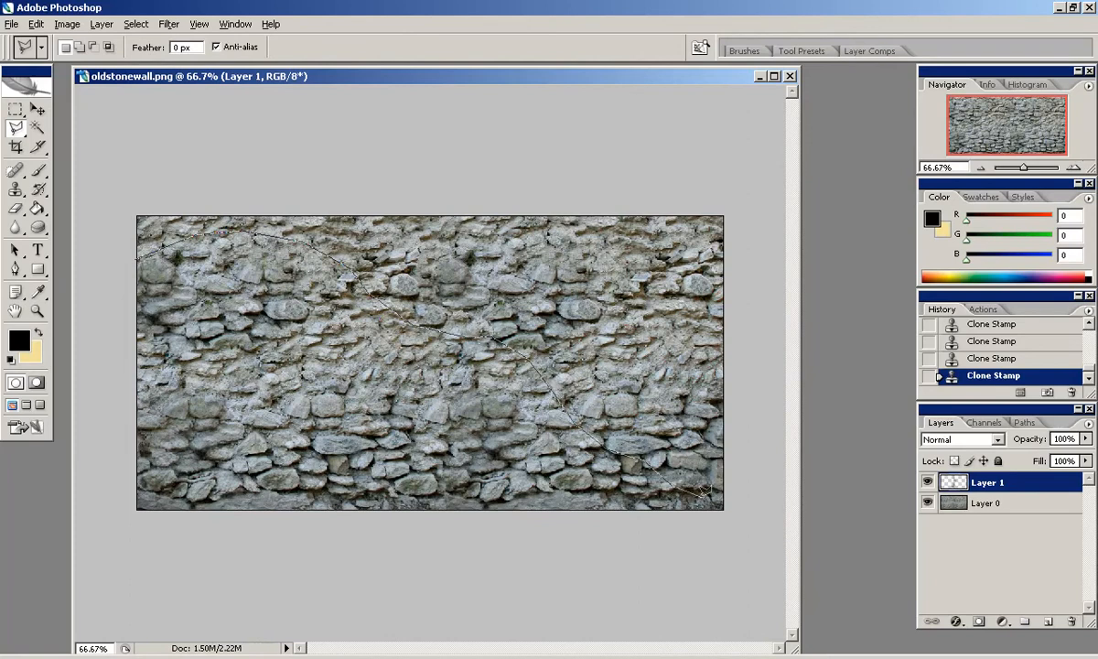
left_click(736, 521)
left_click(755, 178)
left_click(118, 188)
double_click(116, 259)
Step: Merge the clone-stamp layer down into Layer 0 and duplicate the merged layer
left_click(928, 482)
left_click(928, 482)
key("ctrl+e")
left_click_drag(996, 485, 1049, 622)
Step: Hide the original Layer 0, clear the selected area from Layer 0 copy, and deselect
left_click(928, 503)
key("Delete")
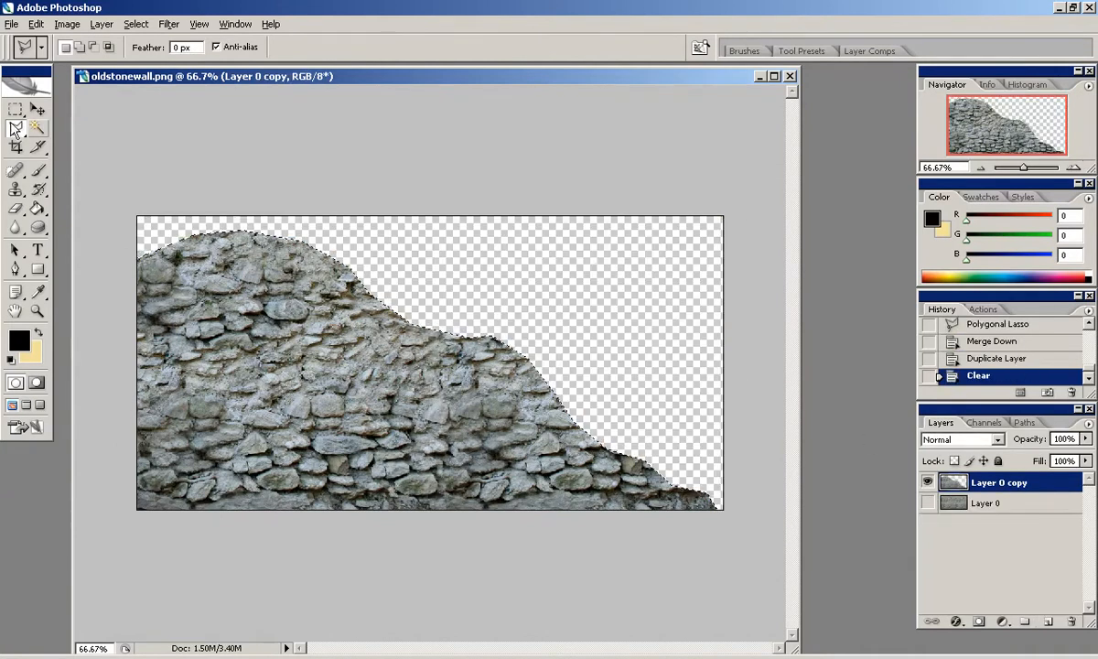
left_click(16, 109)
left_click(338, 137)
Step: Set the Eraser to a hard round 13 px brush for trimming the wall's sloped edge
left_click(1077, 168)
left_click(1076, 168)
left_click(15, 128)
left_click(16, 208)
right_click(661, 478)
scroll(661, 479, "up", 4)
left_click(661, 477)
left_click(644, 477)
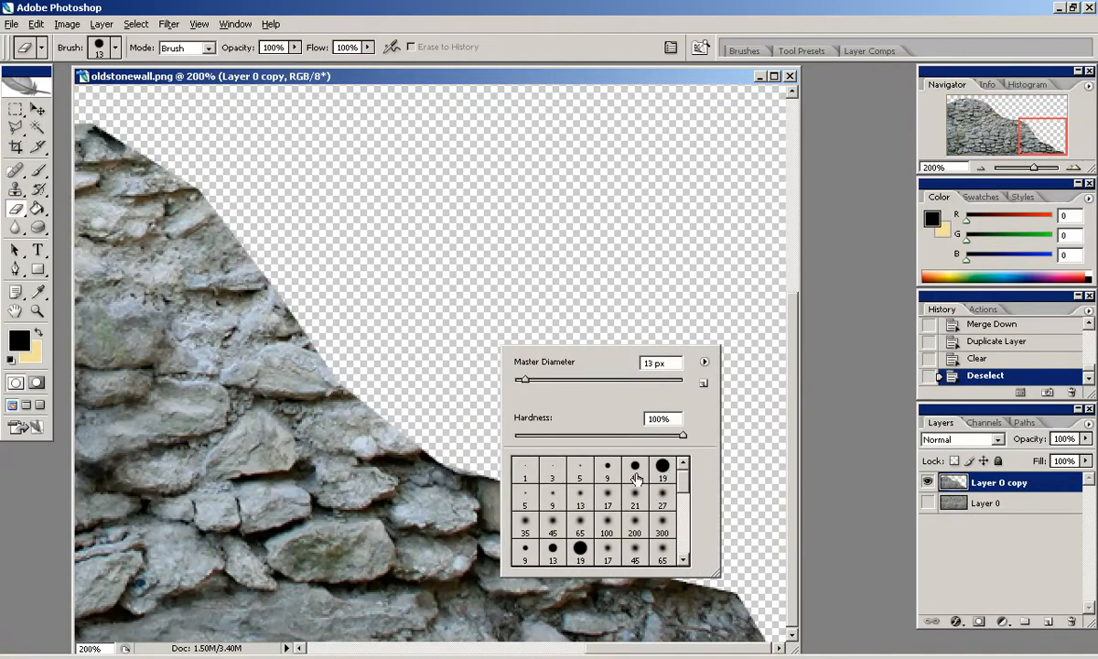
left_click(537, 289)
Step: Erase along the lower right part of the sloped edge so it follows the outlines of the stones
mouse_move(762, 623)
left_mouse_down()
mouse_move(688, 560)
mouse_move(626, 551)
mouse_move(671, 586)
mouse_move(488, 448)
mouse_move(407, 421)
left_mouse_up()
left_click_drag(541, 501, 525, 478)
mouse_move(698, 599)
left_mouse_down()
mouse_move(726, 614)
mouse_move(719, 596)
mouse_move(679, 599)
left_mouse_up()
left_click_drag(1023, 129, 1014, 129)
left_click_drag(557, 456, 505, 403)
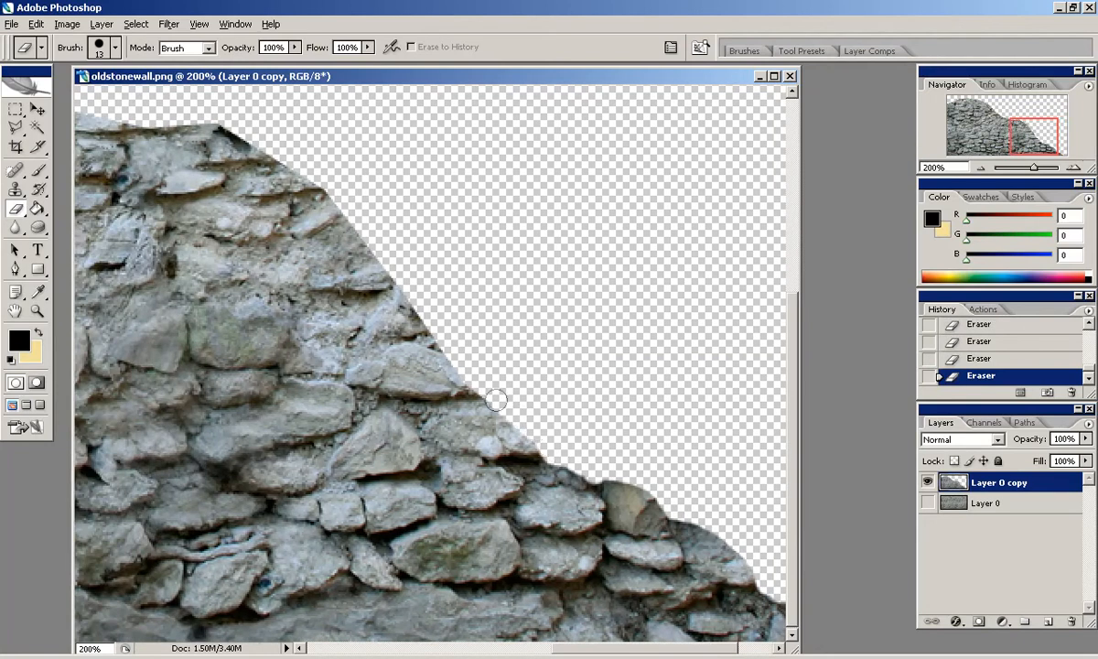
scroll(458, 331, "up", 2)
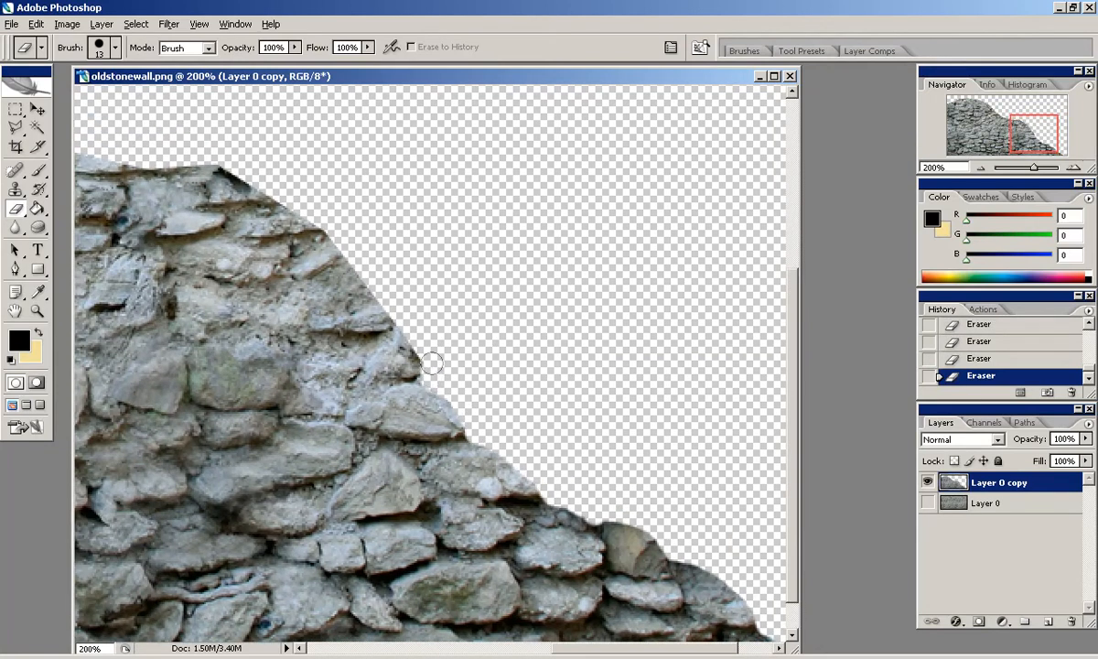
scroll(428, 338, "up", 2)
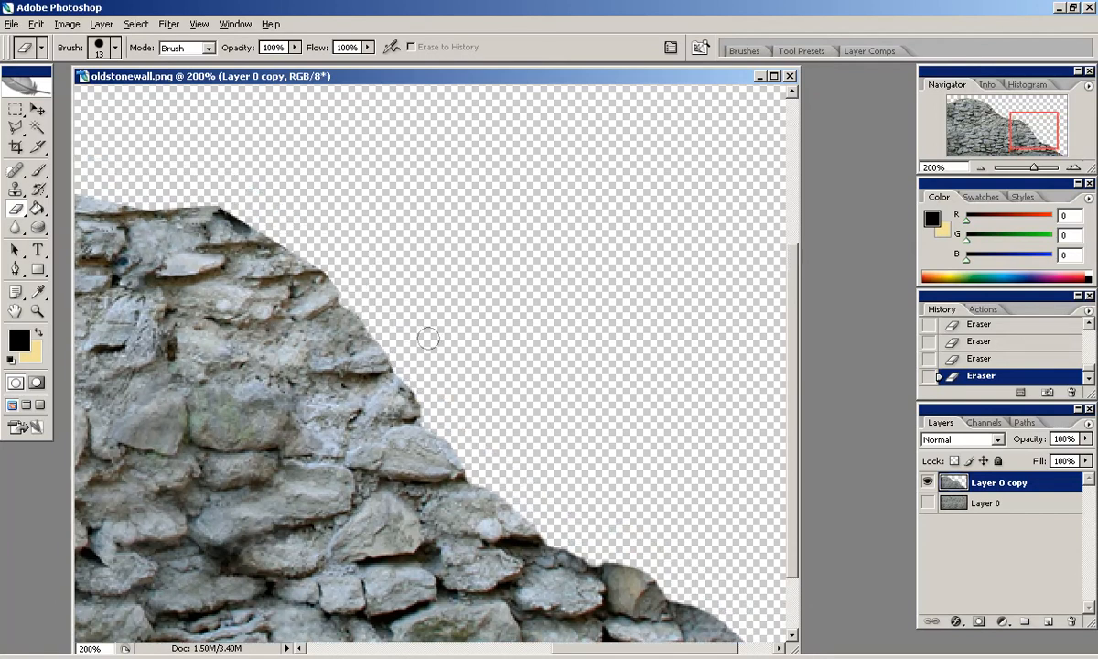
left_click_drag(427, 338, 511, 271)
mouse_move(518, 417)
left_mouse_down()
mouse_move(467, 384)
mouse_move(454, 359)
mouse_move(459, 383)
mouse_move(486, 355)
mouse_move(453, 339)
mouse_move(450, 350)
mouse_move(468, 323)
mouse_move(384, 249)
mouse_move(312, 210)
left_mouse_up()
Step: Erase along the upper part of the slope to the image's left side, following the stone shapes
left_click_drag(1017, 135, 1003, 132)
mouse_move(507, 244)
left_mouse_down()
mouse_move(467, 220)
mouse_move(416, 215)
mouse_move(385, 218)
mouse_move(378, 233)
mouse_move(301, 200)
left_mouse_up()
left_click_drag(997, 126, 989, 121)
mouse_move(430, 238)
left_mouse_down()
mouse_move(325, 194)
mouse_move(261, 142)
left_mouse_up()
left_click_drag(1006, 128, 992, 118)
mouse_move(462, 268)
left_mouse_down()
mouse_move(394, 194)
mouse_move(342, 167)
left_mouse_up()
left_click_drag(989, 118, 980, 115)
mouse_move(513, 226)
left_mouse_down()
mouse_move(467, 189)
mouse_move(300, 130)
left_mouse_up()
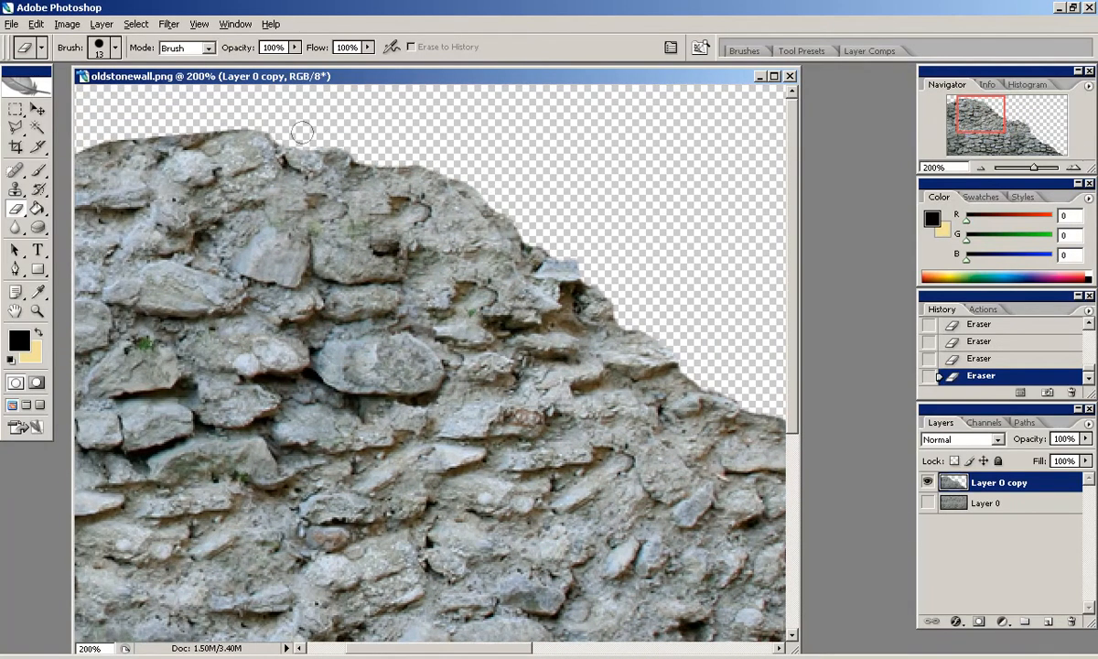
left_click_drag(999, 155, 994, 152)
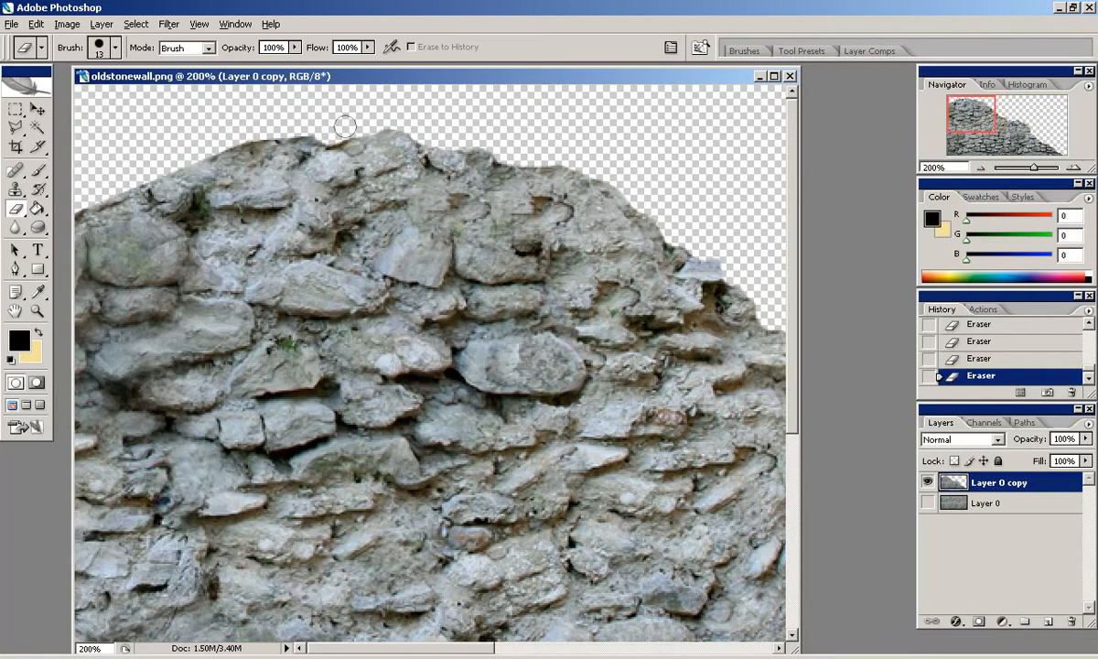
mouse_move(334, 135)
left_mouse_down()
mouse_move(220, 134)
mouse_move(129, 170)
mouse_move(82, 206)
left_mouse_up()
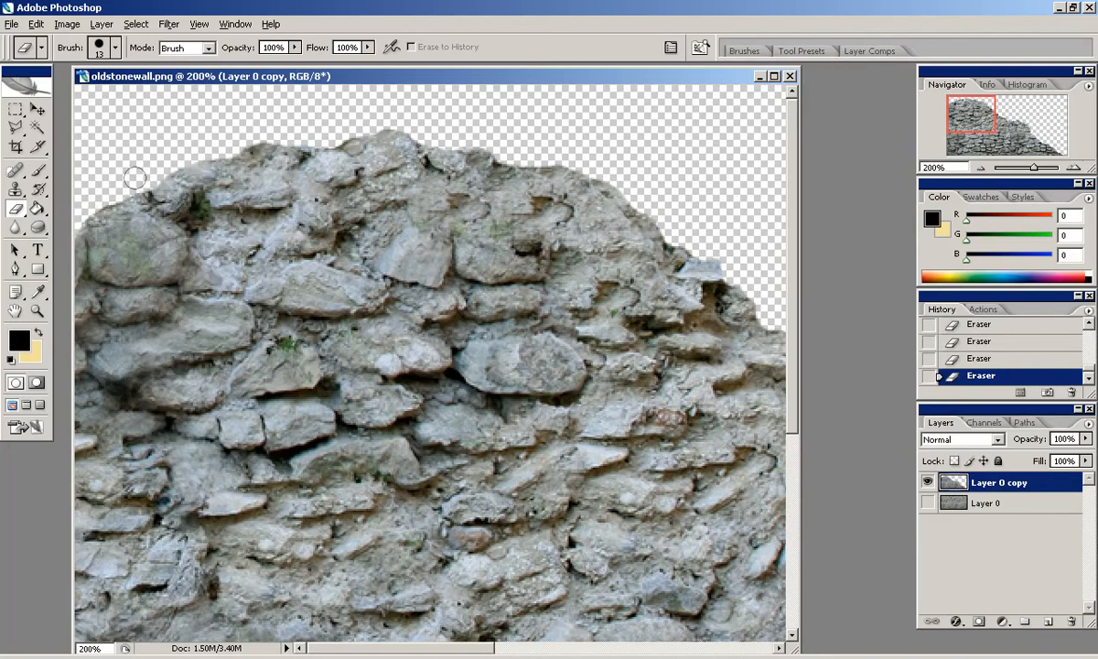
Step: Create a new layer between Layer 0 and Layer 0 copy and fill it with black
left_click(929, 503)
left_click(930, 503)
left_click(37, 208)
left_click(993, 503)
left_click(1049, 621)
left_click(732, 210)
Step: Make Layer 0 copy active and set the Eraser to a textured 13 px brush
left_click(966, 484)
left_click_drag(967, 124, 1038, 147)
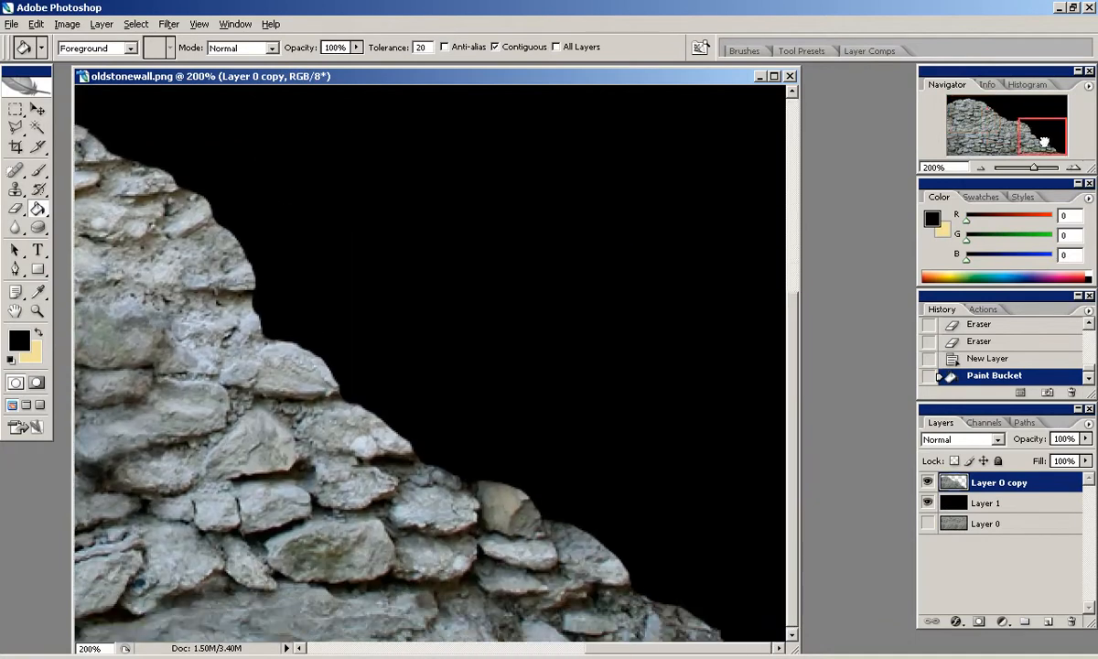
left_click(15, 209)
right_click(481, 251)
left_click(635, 566)
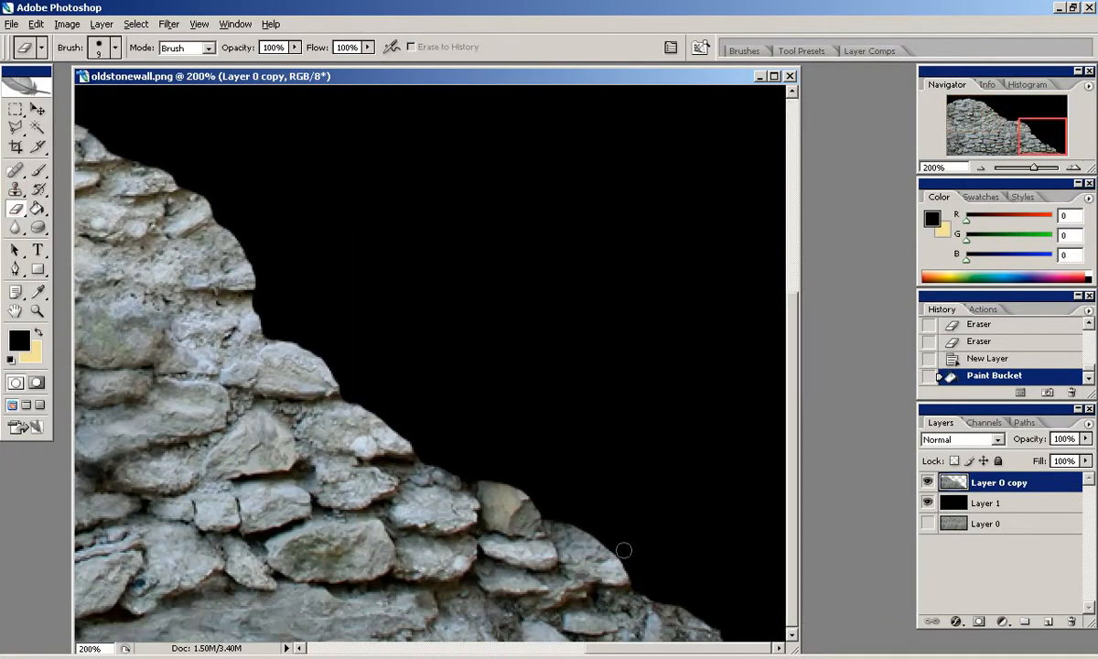
left_click(605, 539)
right_click(615, 544)
left_click_drag(799, 565, 799, 599)
left_click(696, 594)
left_click_drag(681, 450, 639, 447)
Step: Roughen the lower part of the sloped edge on Layer 0 copy with the textured eraser brush
left_click(526, 491)
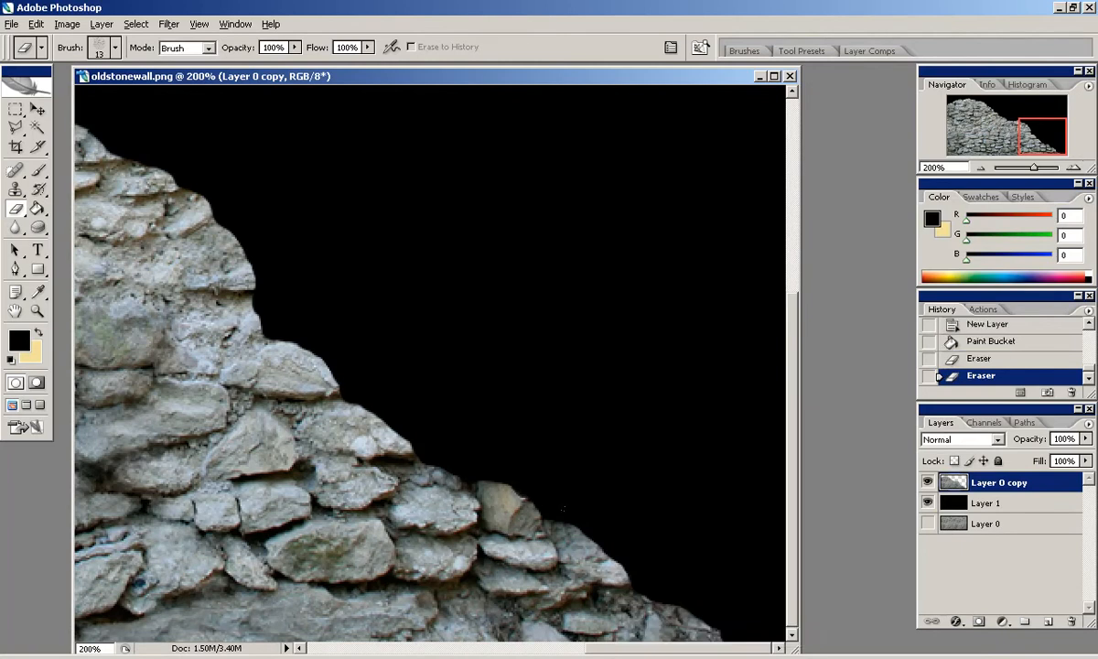
left_click(553, 507)
left_click(673, 595)
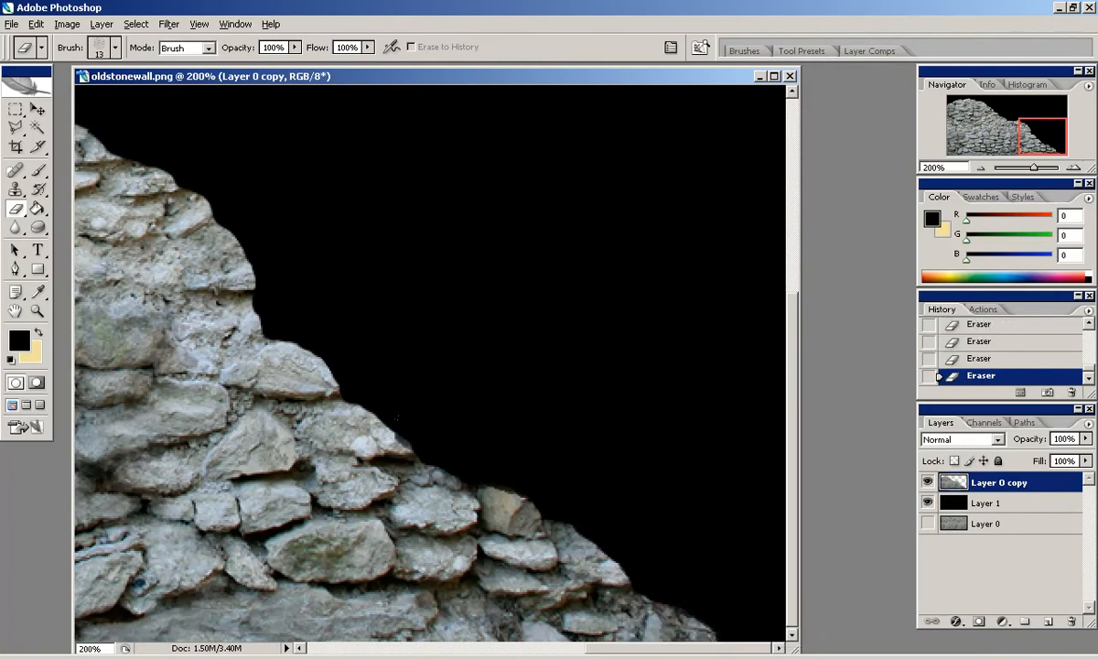
left_click_drag(1031, 121, 1021, 117)
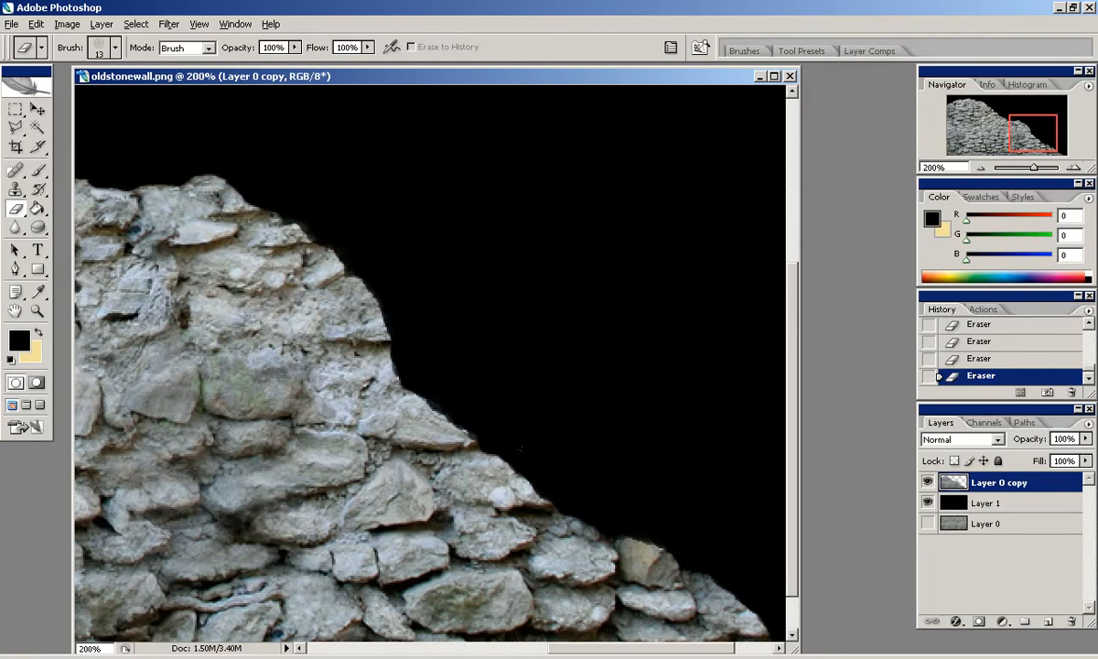
scroll(430, 367, "down", 2)
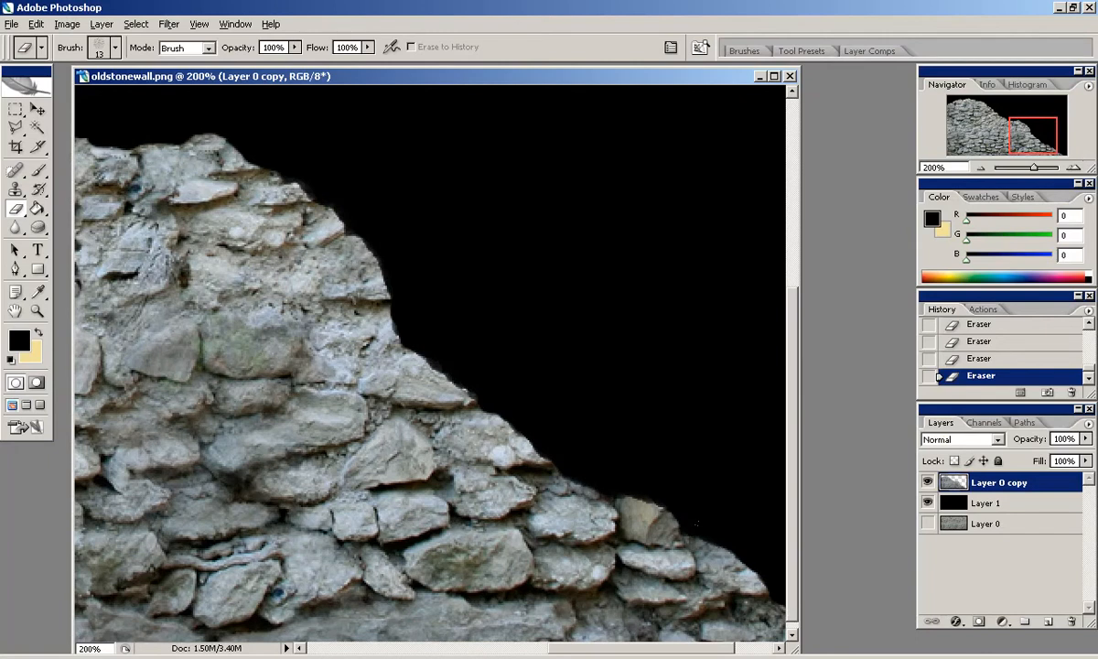
left_click_drag(1032, 137, 1017, 131)
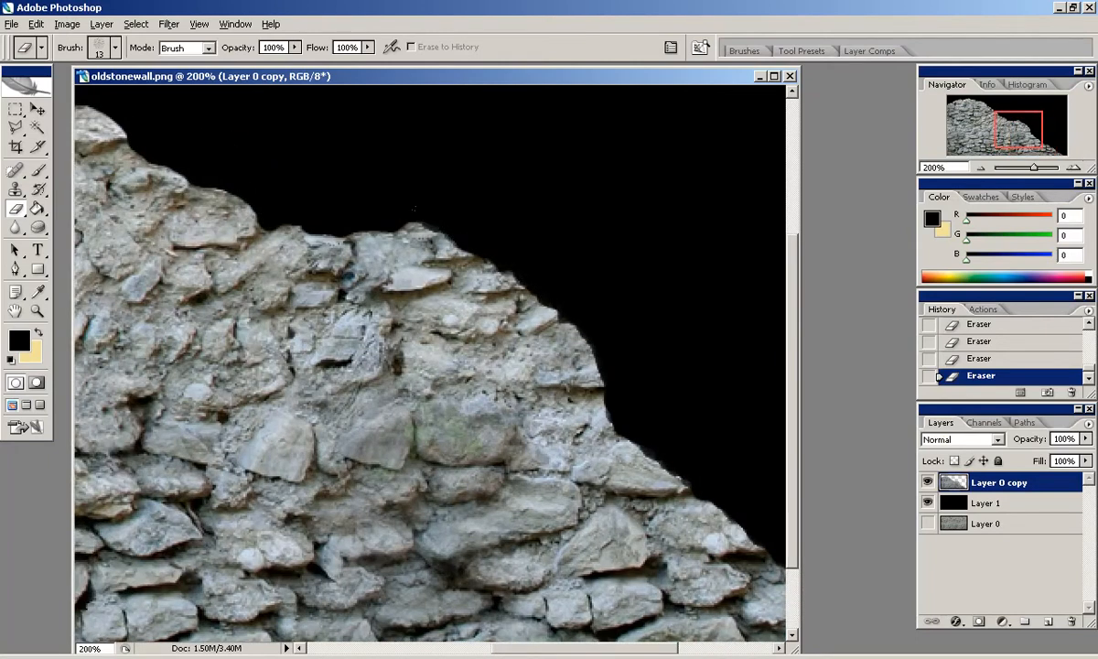
Step: Continue roughening the middle and upper edge of the wall with the textured eraser up to the image's left side
left_click_drag(1017, 136, 1003, 130)
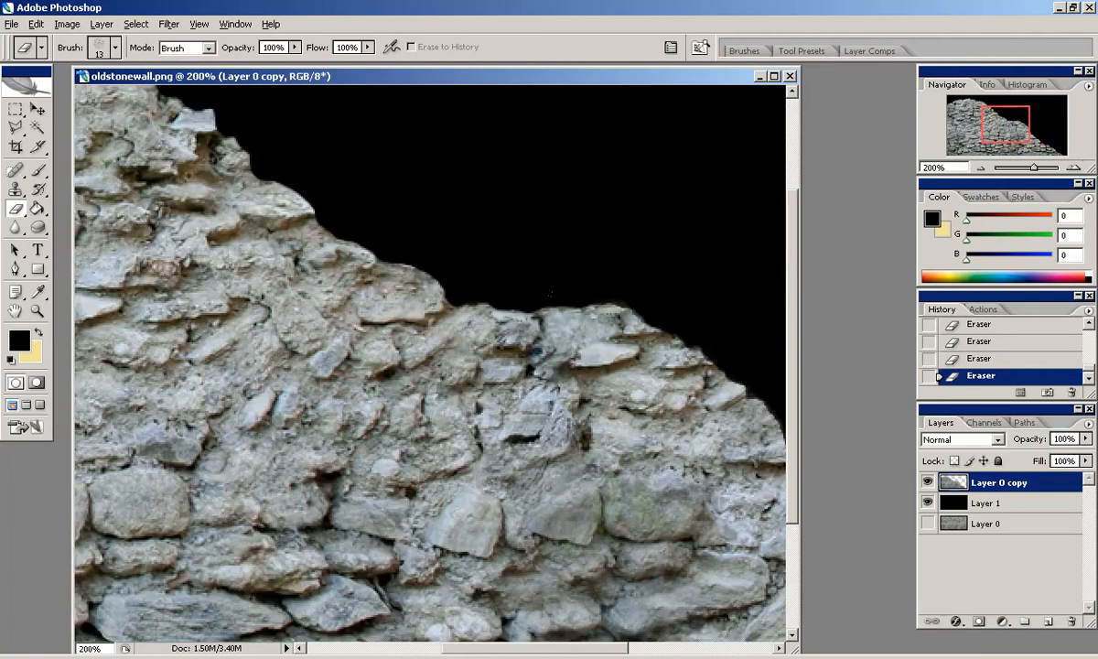
left_click_drag(329, 221, 309, 192)
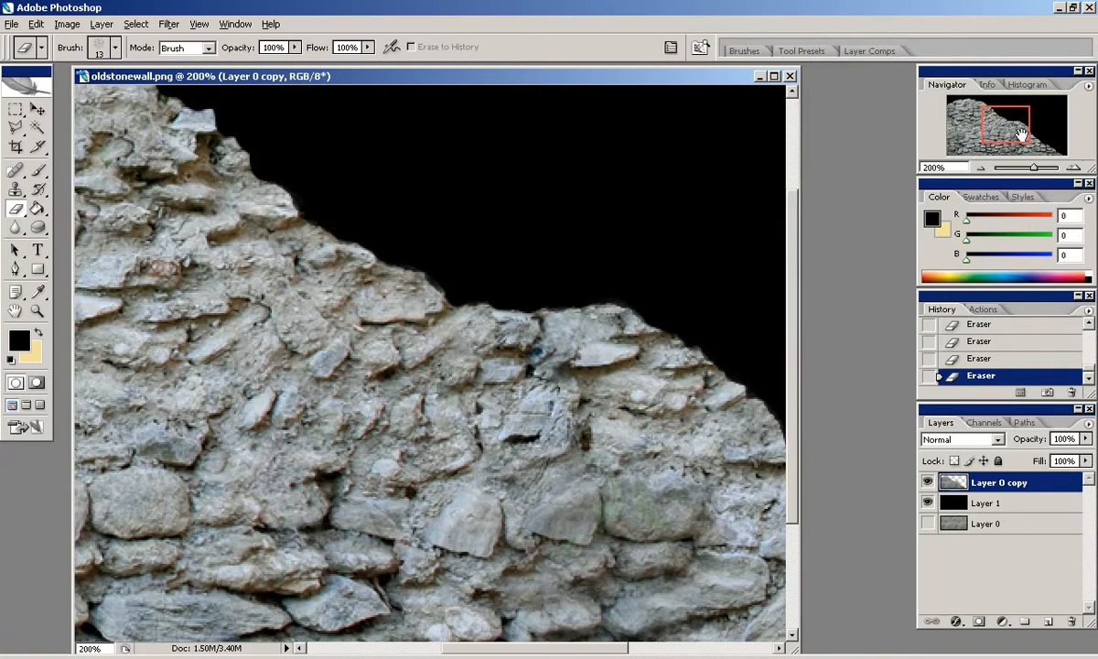
left_click_drag(1021, 156, 1010, 145)
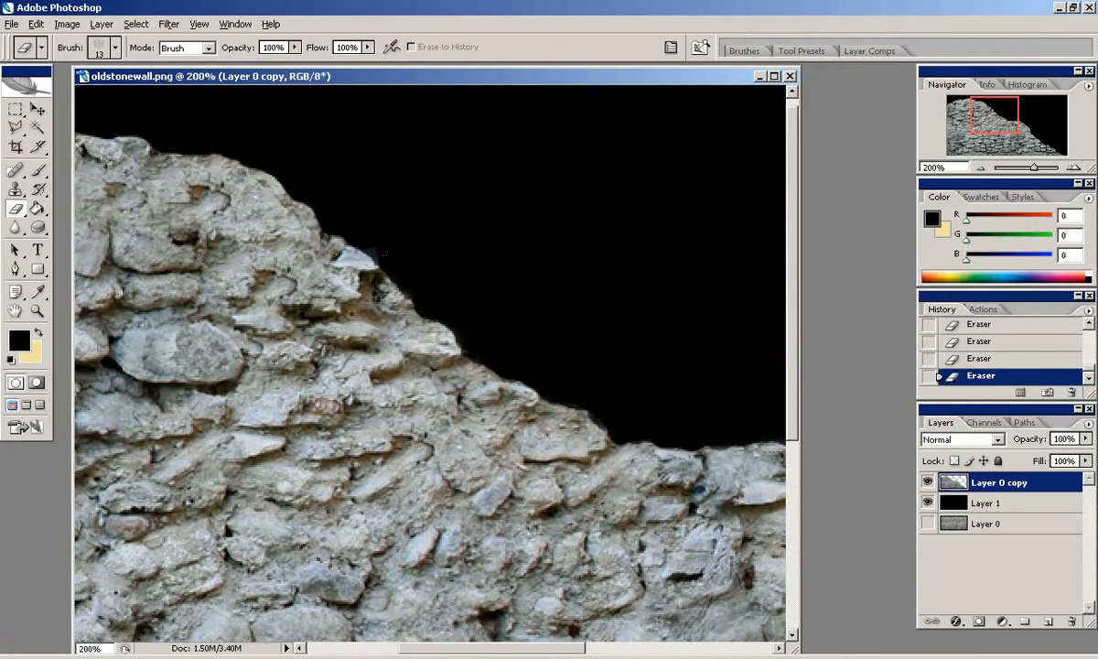
left_click_drag(289, 200, 439, 208)
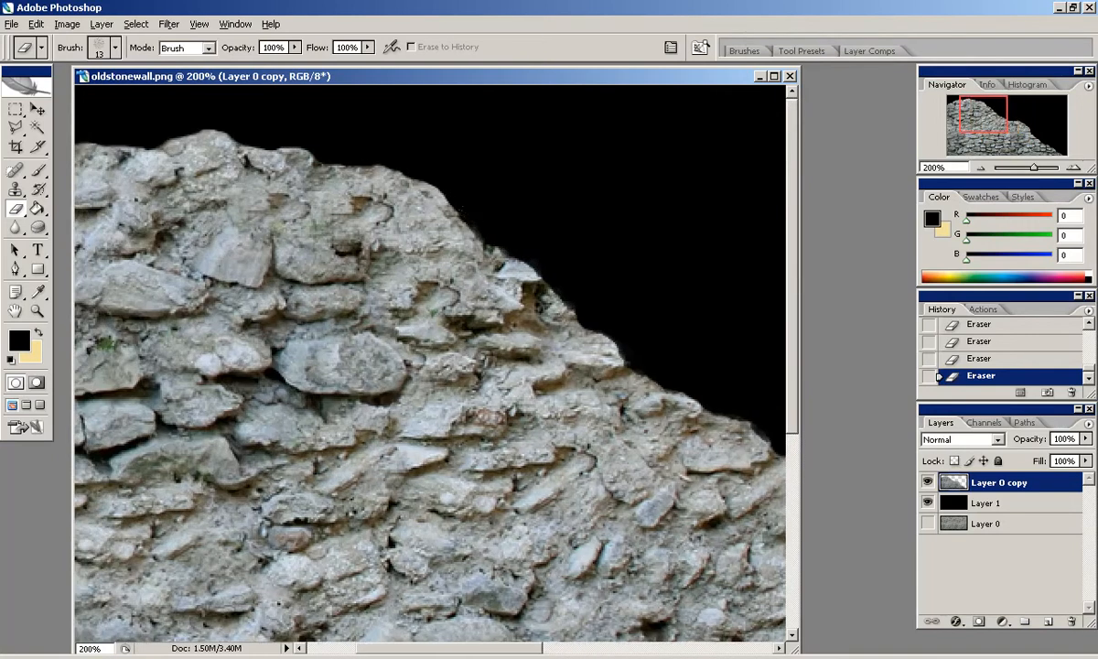
left_click_drag(294, 151, 258, 142)
left_click_drag(959, 124, 940, 102)
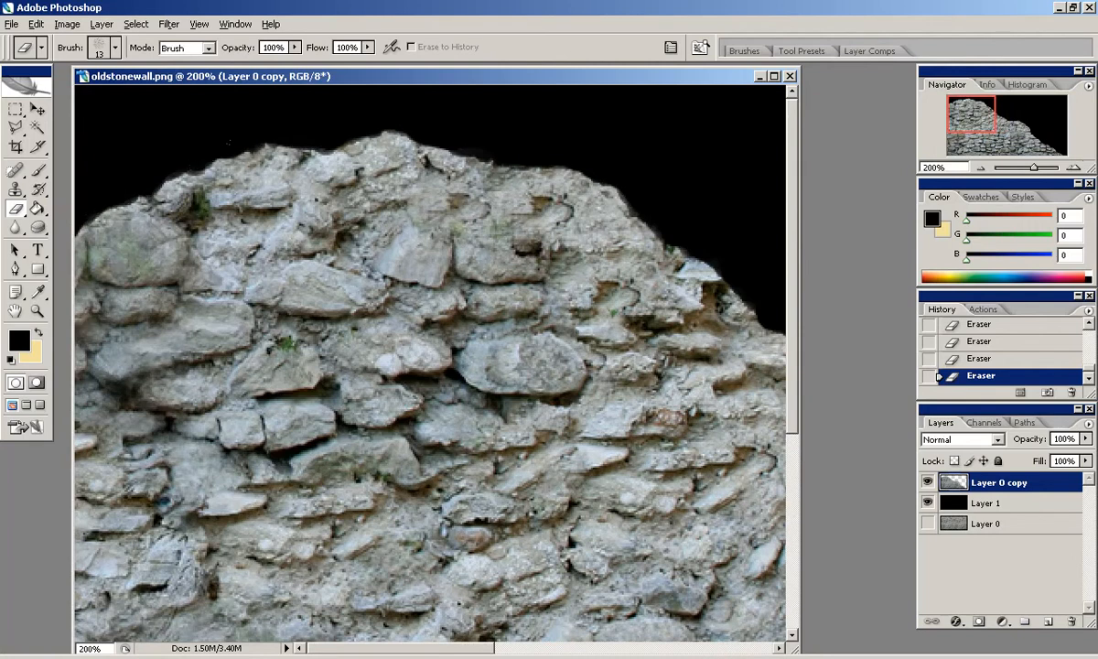
Step: Duplicate Layer 0 copy and set the duplicate to Multiply blending with 31% fill
left_click(981, 168)
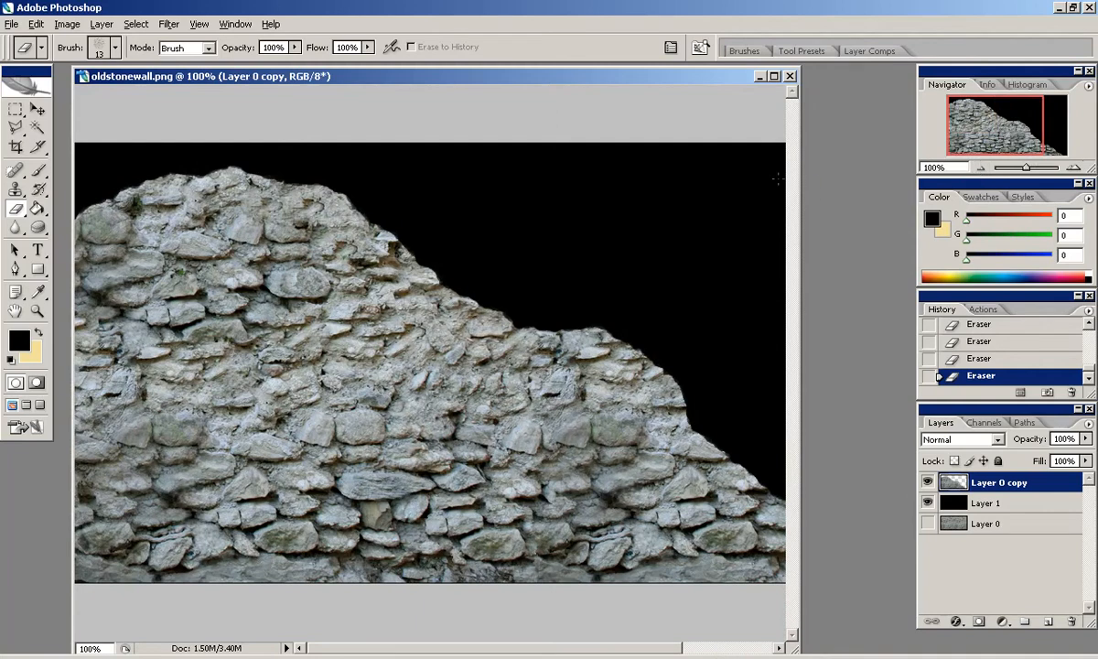
left_click(928, 502)
left_click(928, 502)
left_click_drag(988, 115, 983, 121)
left_click_drag(957, 486, 1048, 621)
left_click(959, 439)
left_click(906, 108)
left_click_drag(1086, 461, 1025, 475)
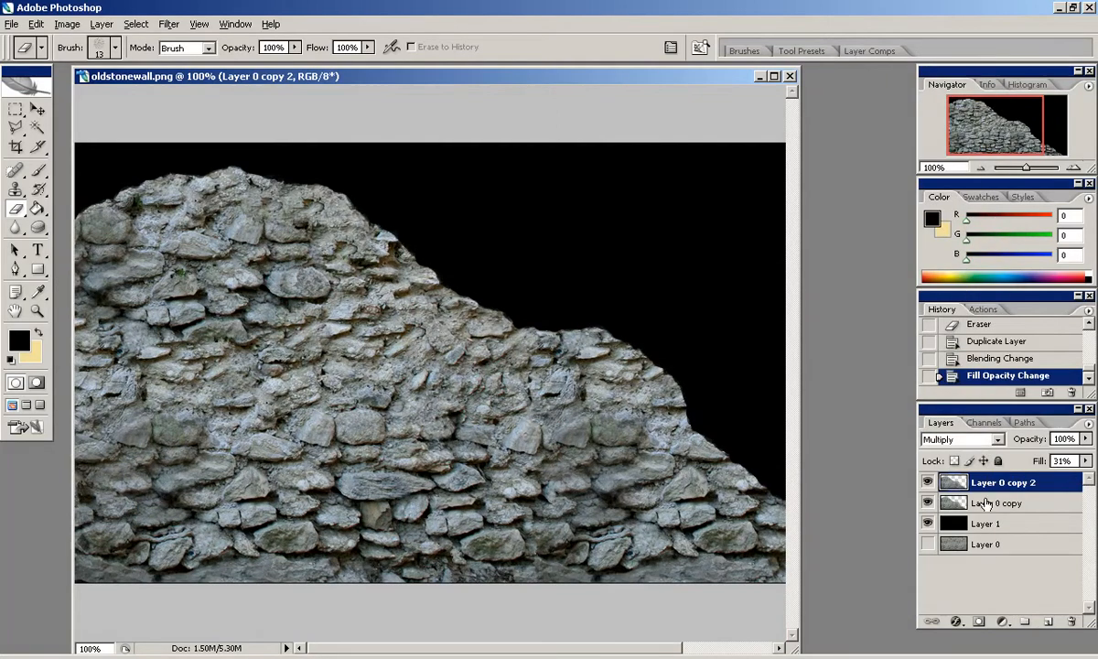
Step: Select everything outside the outline of Layer 0 copy, delete it from Layer 0 copy 2, and deselect
left_click(1000, 501)
left_click(954, 504, "ctrl")
left_click(1000, 484)
left_click(167, 25)
mouse_move(137, 24)
left_click(177, 88)
key("Delete")
key("Delete")
key("m")
key("ctrl+d")
Step: Merge Layer 0 copy 2 down into Layer 0 copy
left_click(926, 483)
left_click(926, 483)
key("ctrl+e")
Step: On a new layer, paint black shading along the wall's sloping top edge within its selected outline, using a soft 41 px brush at 33% opacity
left_click(955, 483, "ctrl")
left_click(39, 172)
mouse_move(76, 215)
left_mouse_down()
mouse_move(77, 563)
mouse_move(77, 220)
left_mouse_up()
key("ctrl+z")
left_click(1050, 622)
mouse_move(73, 183)
left_mouse_down()
mouse_move(132, 178)
mouse_move(60, 198)
mouse_move(151, 172)
mouse_move(238, 170)
left_mouse_up()
mouse_move(247, 172)
left_mouse_down()
mouse_move(339, 191)
mouse_move(492, 314)
left_mouse_up()
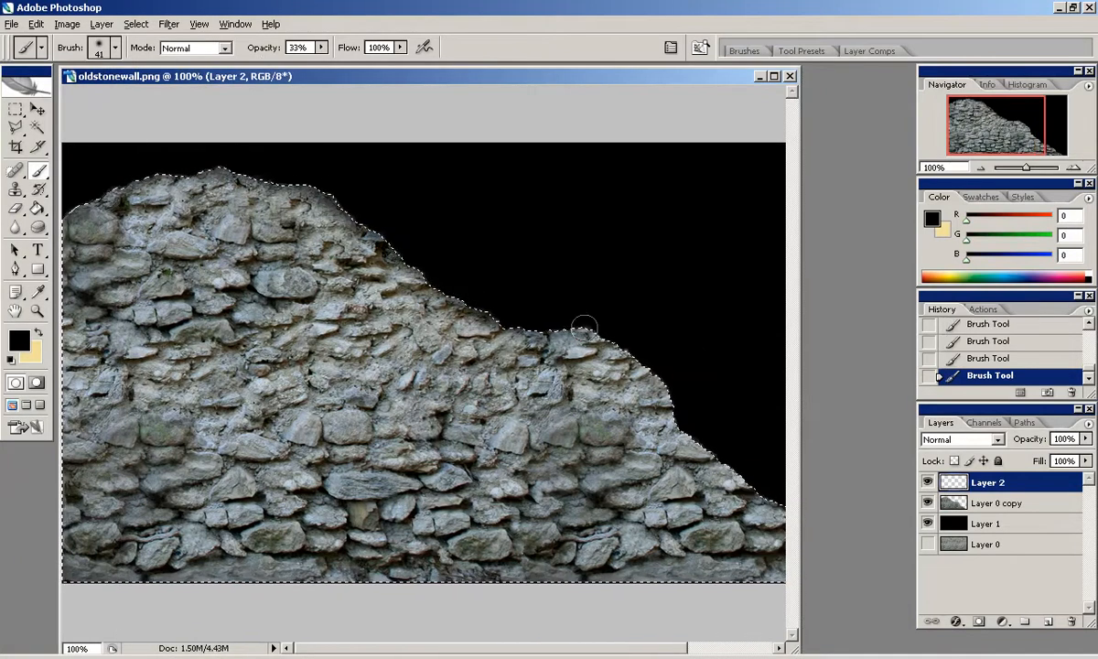
Step: Set Layer 2 with the edge shading to Multiply blending and deselect the wall outline
left_click(961, 439)
left_click(892, 108)
left_click(16, 109)
key("ctrl+d")
left_click(928, 482)
left_click(928, 483)
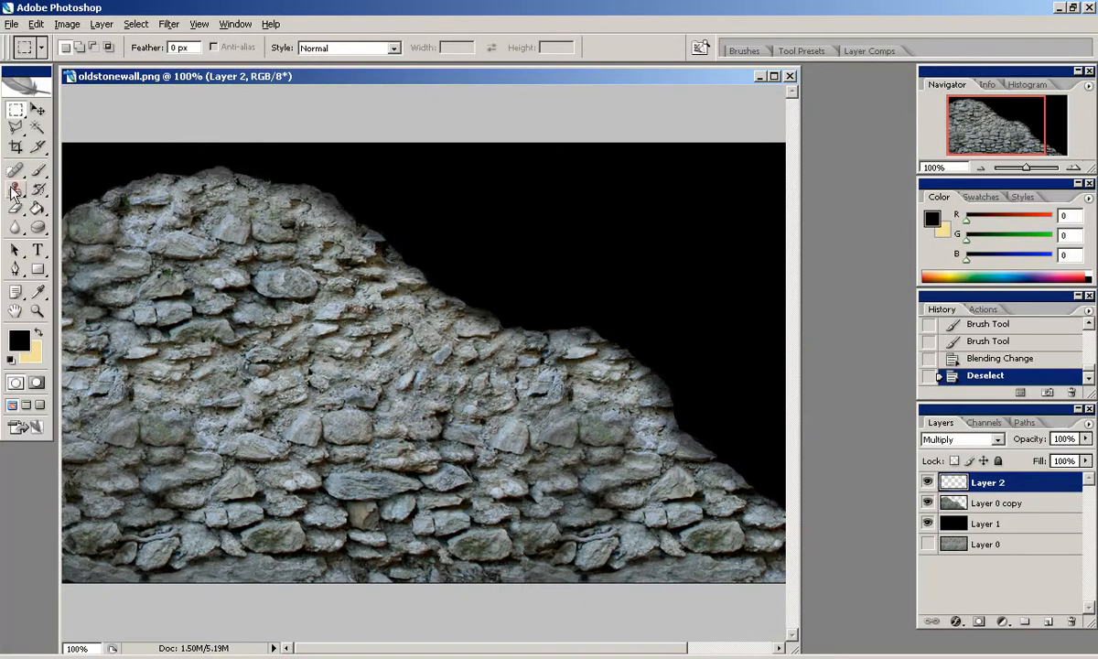
Step: Erase the inner parts of the edge shading on Layer 2 with a soft 35 px eraser, from the peak down the slope
left_click(15, 208)
right_click(229, 237)
left_click(250, 411)
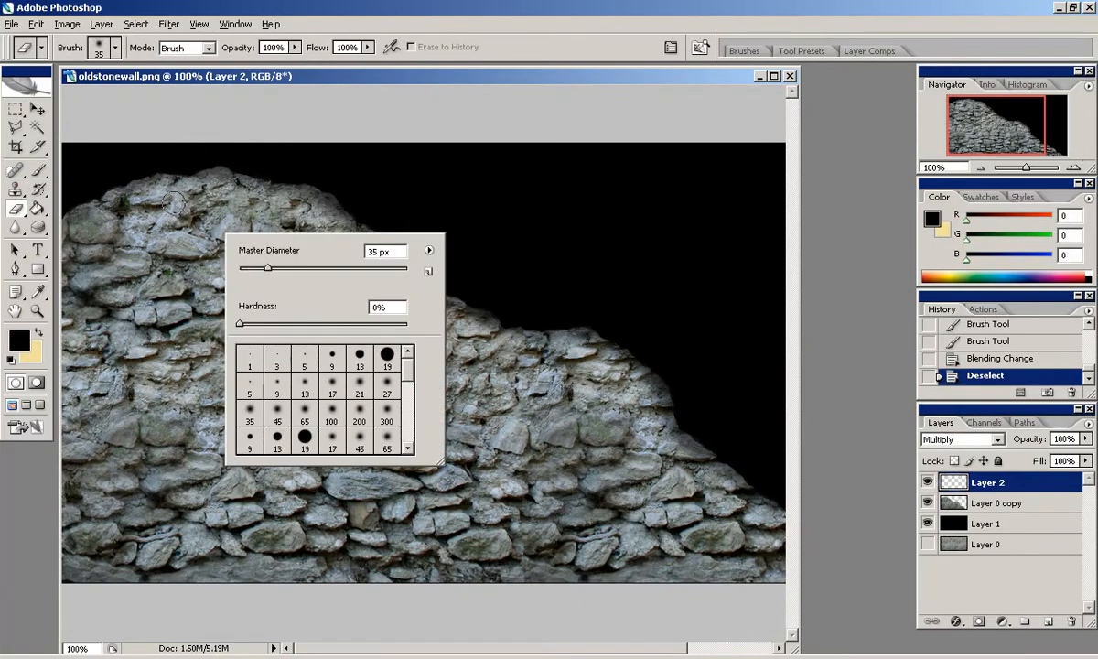
left_click_drag(121, 203, 110, 212)
left_click_drag(110, 213, 103, 219)
left_click_drag(103, 220, 108, 220)
left_click_drag(259, 204, 361, 259)
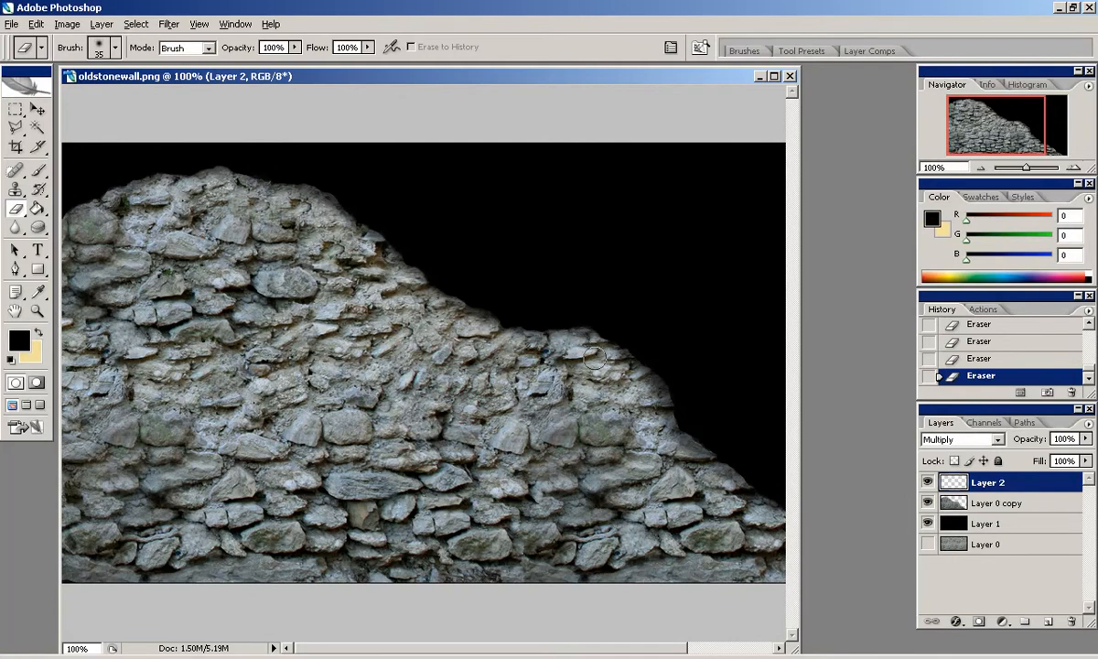
left_click_drag(665, 453, 718, 488)
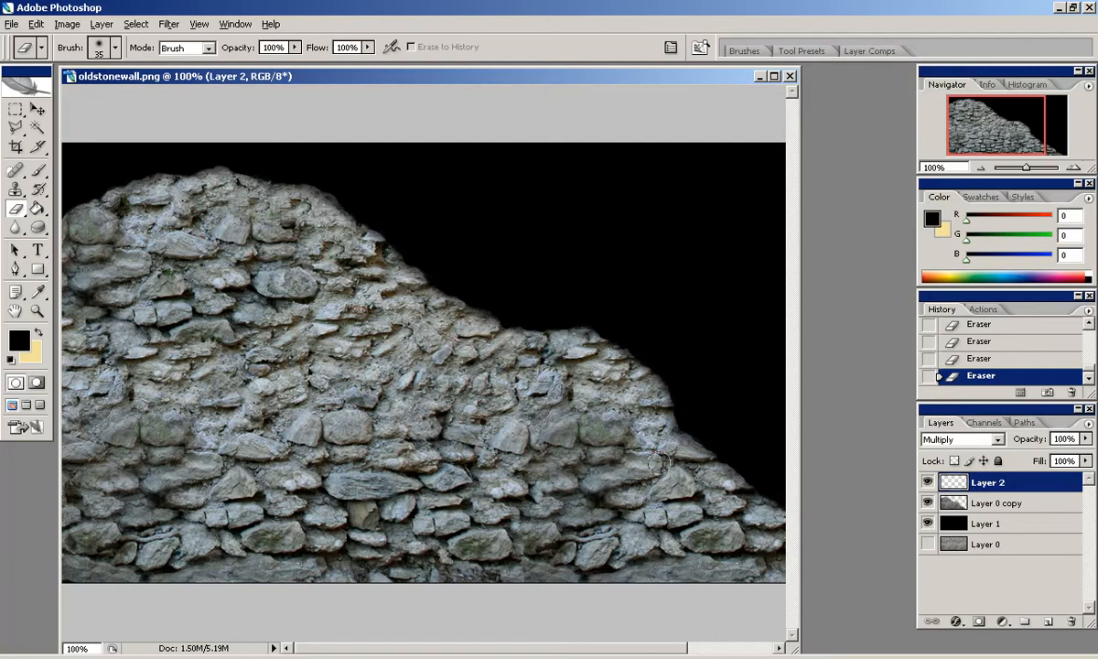
Step: Compare the wall with and without the Layer 2 shading, and make Layer 0 copy active
left_click(928, 482)
left_click(928, 483)
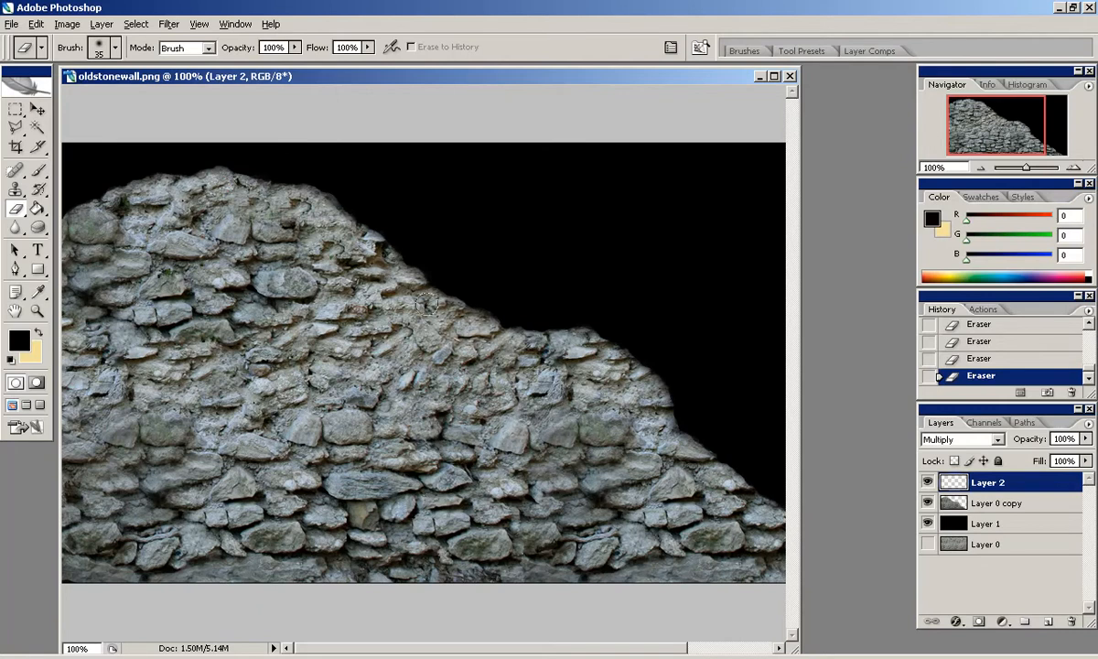
left_click(928, 482)
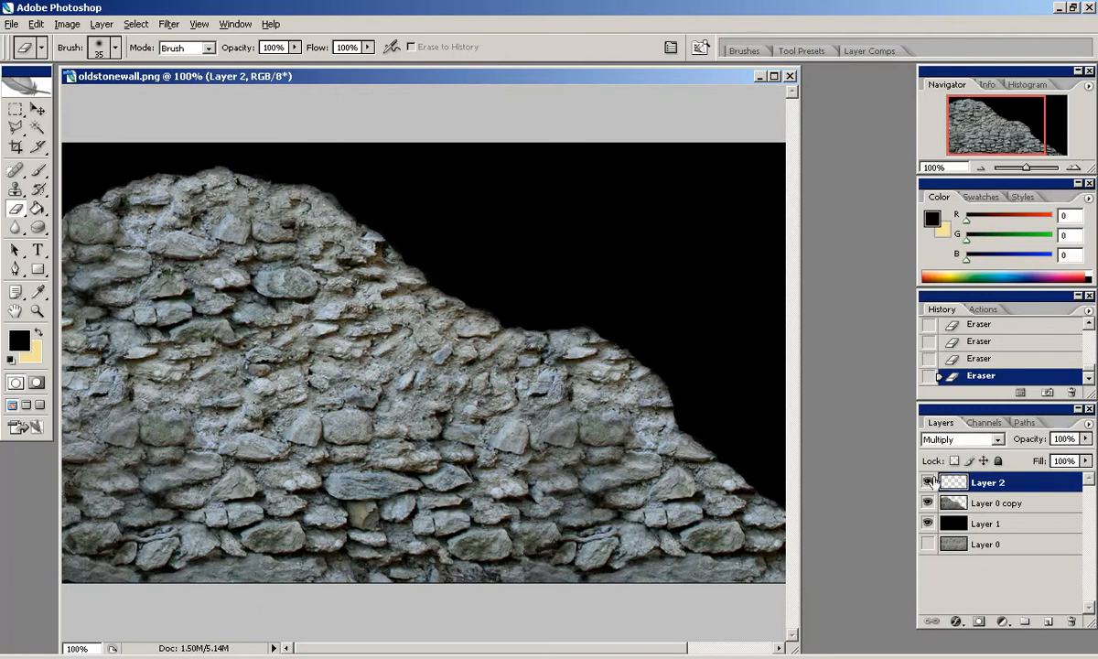
left_click(928, 482)
left_click(933, 503)
left_click(67, 24)
mouse_move(92, 64)
left_click(260, 174)
left_click_drag(812, 291, 817, 291)
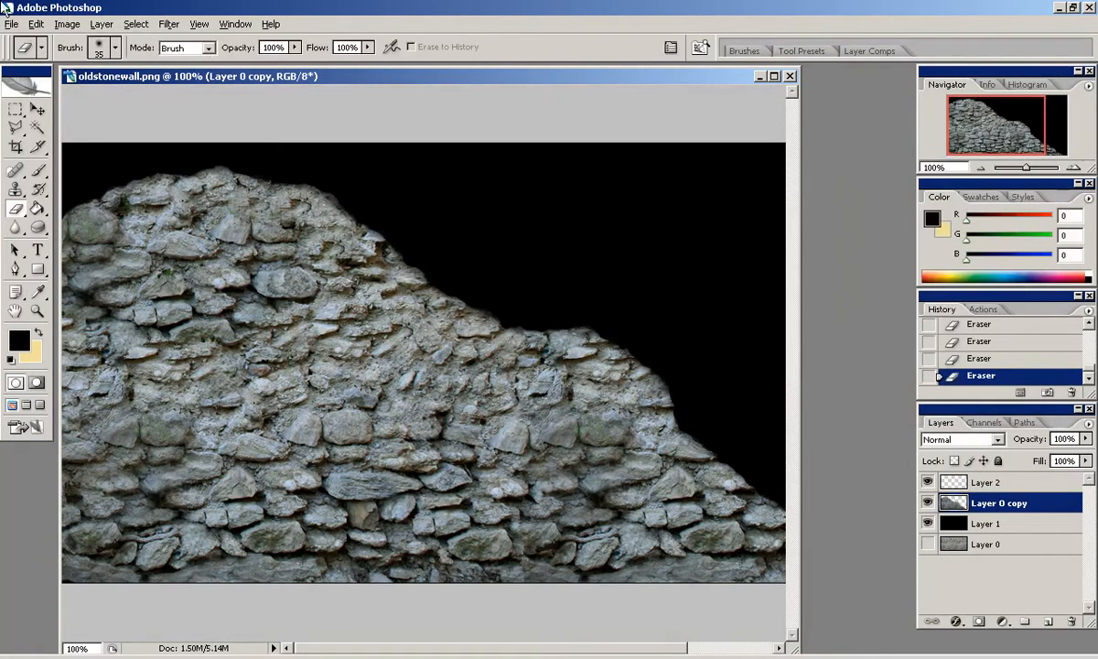
Step: Darken Layer 0 copy with Levels, using a black input level of 10 and a white output level of 232
left_click(67, 24)
mouse_move(128, 64)
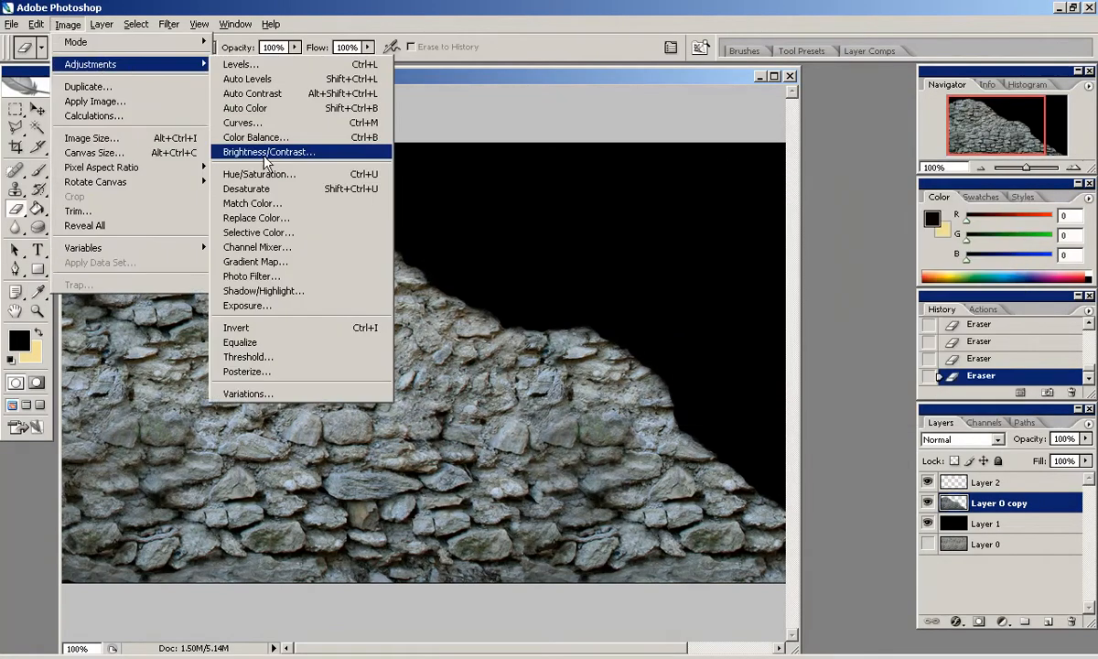
left_click(244, 65)
left_click_drag(773, 434, 782, 433)
left_click_drag(992, 488, 974, 487)
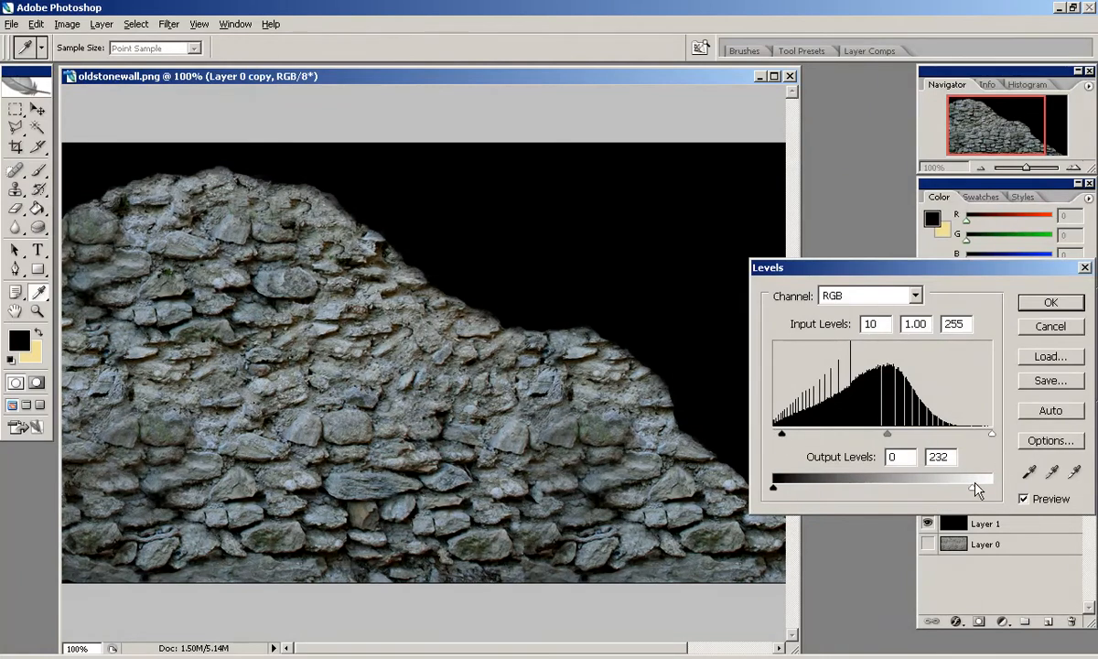
left_click(1051, 303)
Step: Make Layer 2 active and lower its fill
mouse_move(996, 135)
left_mouse_down()
mouse_move(1017, 137)
mouse_move(993, 139)
left_mouse_up()
left_click(982, 169)
left_click(982, 169)
left_click(1073, 167)
left_click(985, 482)
mouse_move(1086, 460)
left_mouse_down()
mouse_move(994, 483)
mouse_move(1087, 481)
mouse_move(1017, 478)
left_mouse_up()
Step: Try other blending modes on Layer 2 and compare the wall with and without it
left_click(936, 441)
left_click(953, 127)
key("Down")
key("Down")
key("Up")
left_click(927, 483)
left_click(927, 483)
left_click(927, 482)
Step: Set Layer 2 to Multiply blending with 57% fill
left_click(952, 440)
left_click(937, 108)
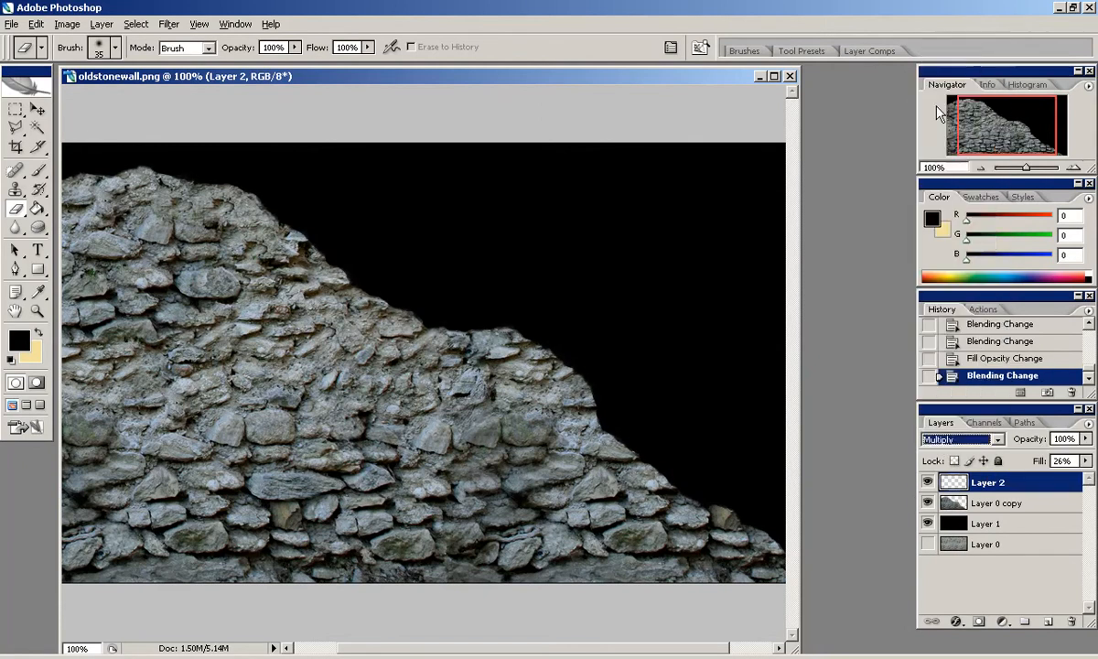
left_click_drag(1087, 461, 1046, 476)
Step: Examine the edge shading by comparing the wall with Layer 2 and Layer 0 copy hidden and shown
left_click(927, 482)
left_click(927, 482)
left_click(927, 482)
left_click(927, 482)
left_click(927, 482)
left_click(927, 482)
left_click_drag(987, 125, 977, 125)
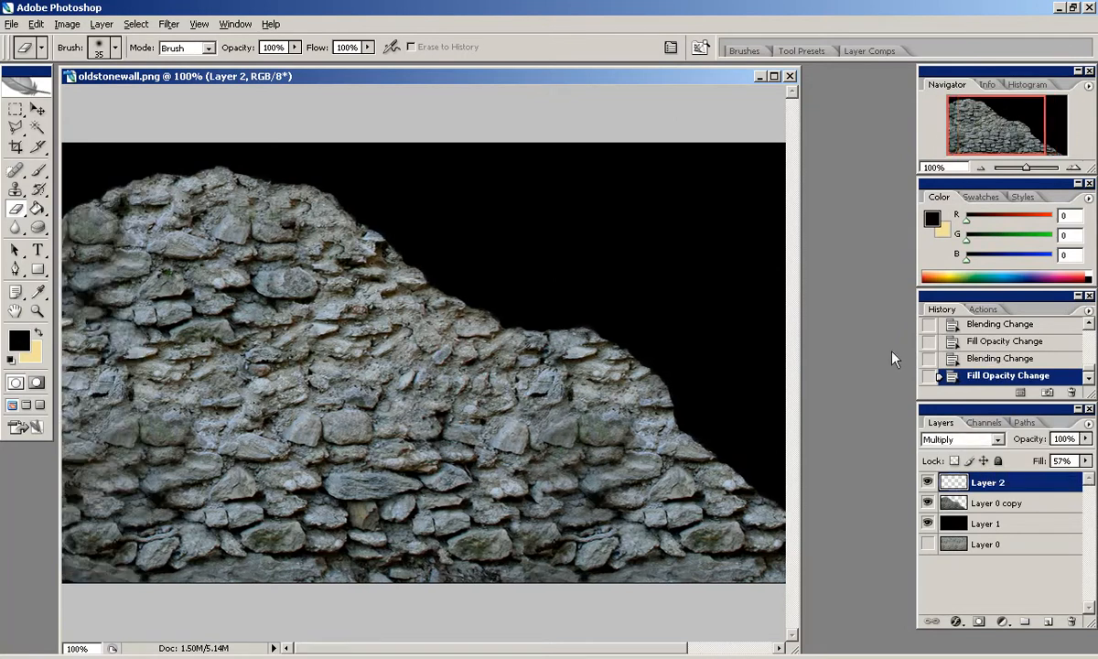
left_click(929, 482)
left_click(927, 482)
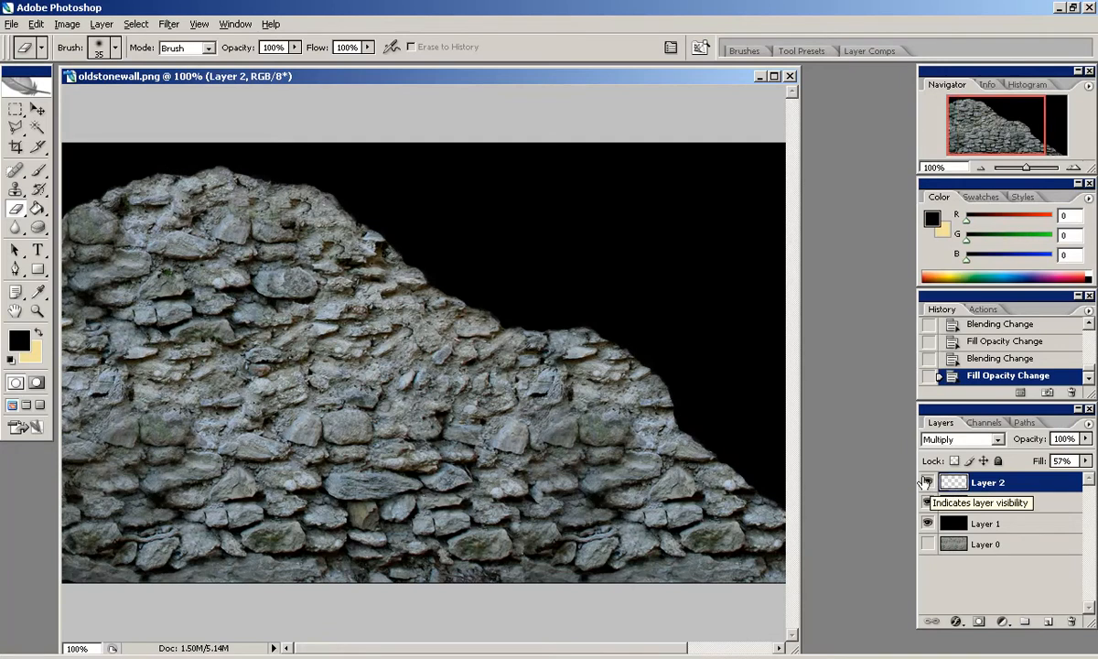
left_click(928, 501)
left_click(928, 502)
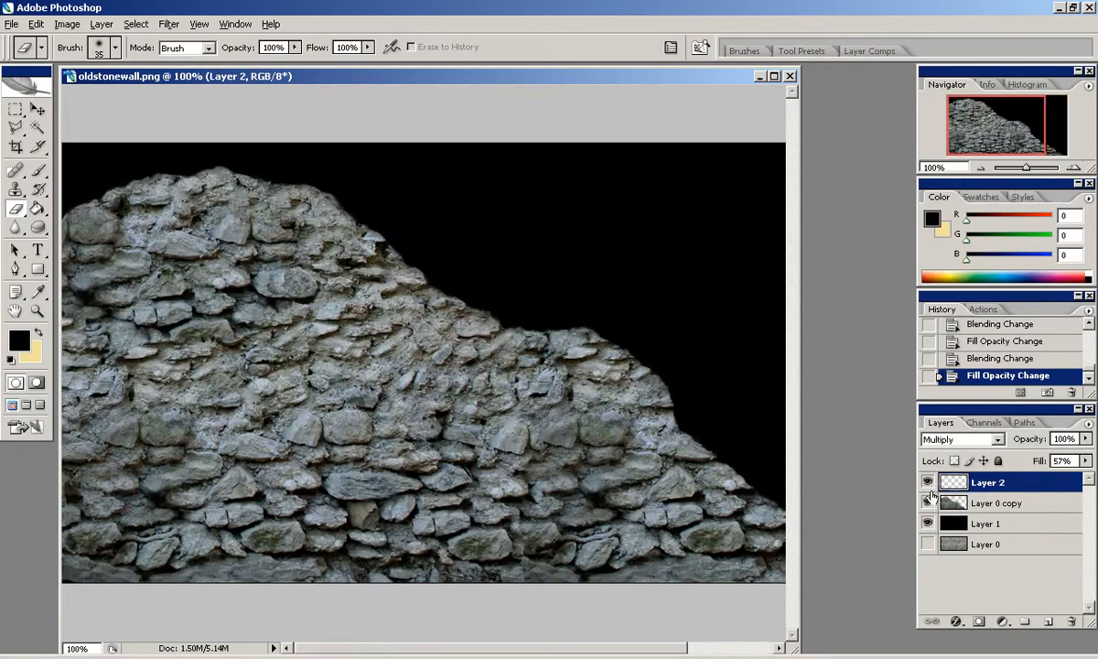
Step: Delete the black Layer 1 so that the area above the wall is transparent
left_click(929, 524)
left_click_drag(948, 527, 1071, 622)
left_click_drag(1043, 129, 989, 124)
Step: Start saving the image as a new file in the tutorial's textures folder, with PNG as the format
left_click(11, 25)
left_click(79, 210)
left_click(757, 100)
left_click(757, 101)
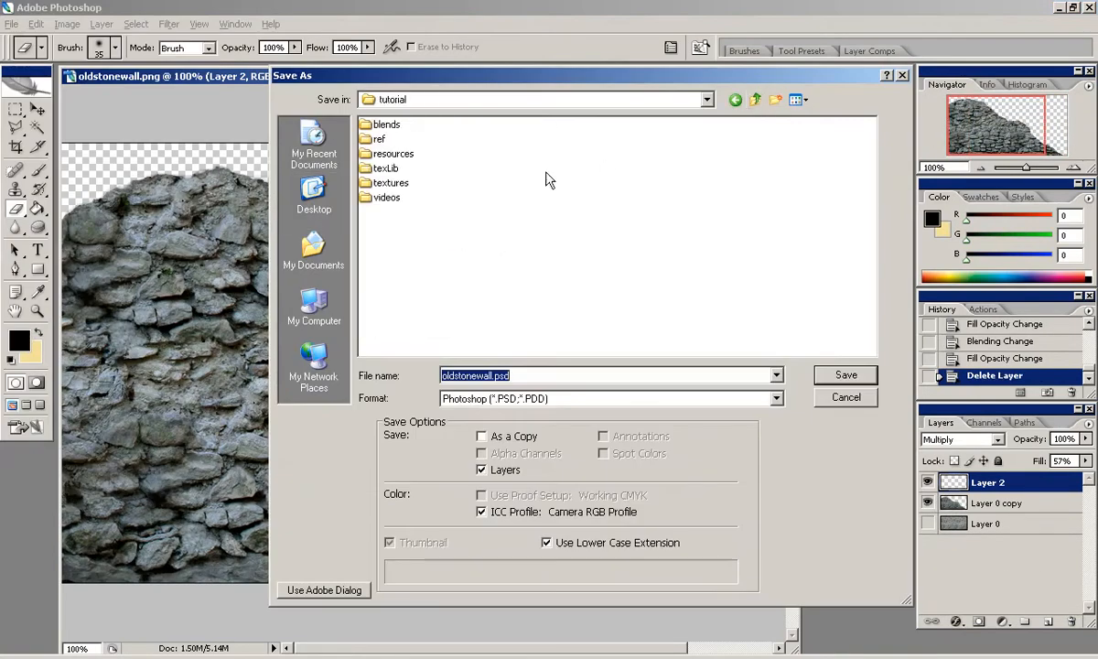
double_click(376, 182)
left_click(776, 399)
left_click(494, 581)
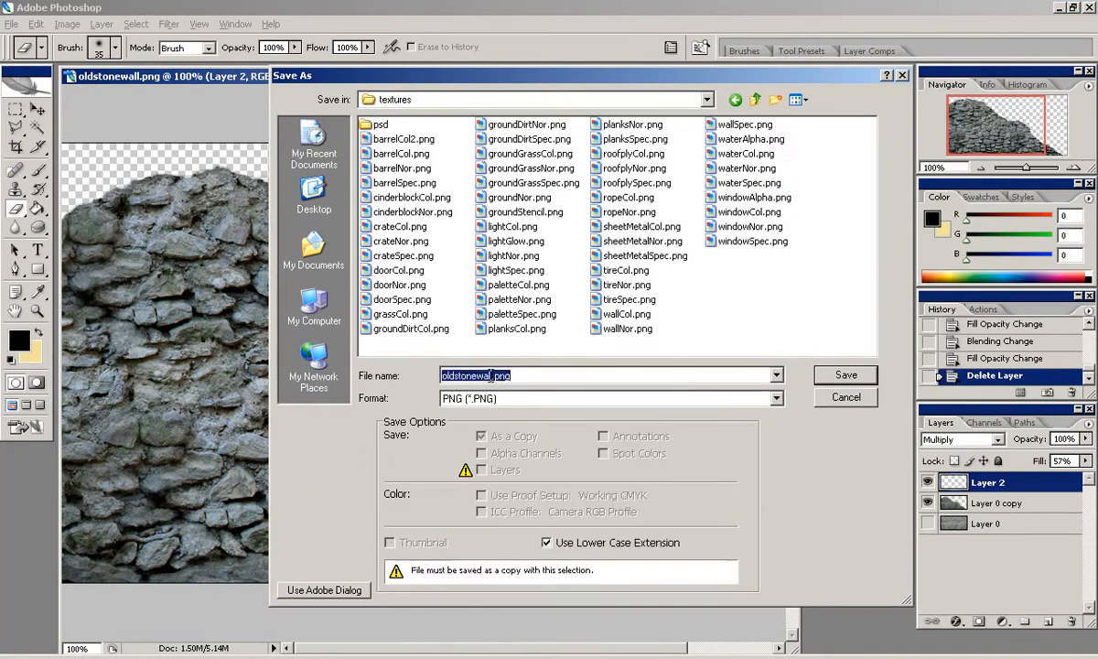
Step: Save the layered image as stonewallCol.psd in Photoshop format in the psd subfolder
double_click(378, 125)
left_click(475, 375)
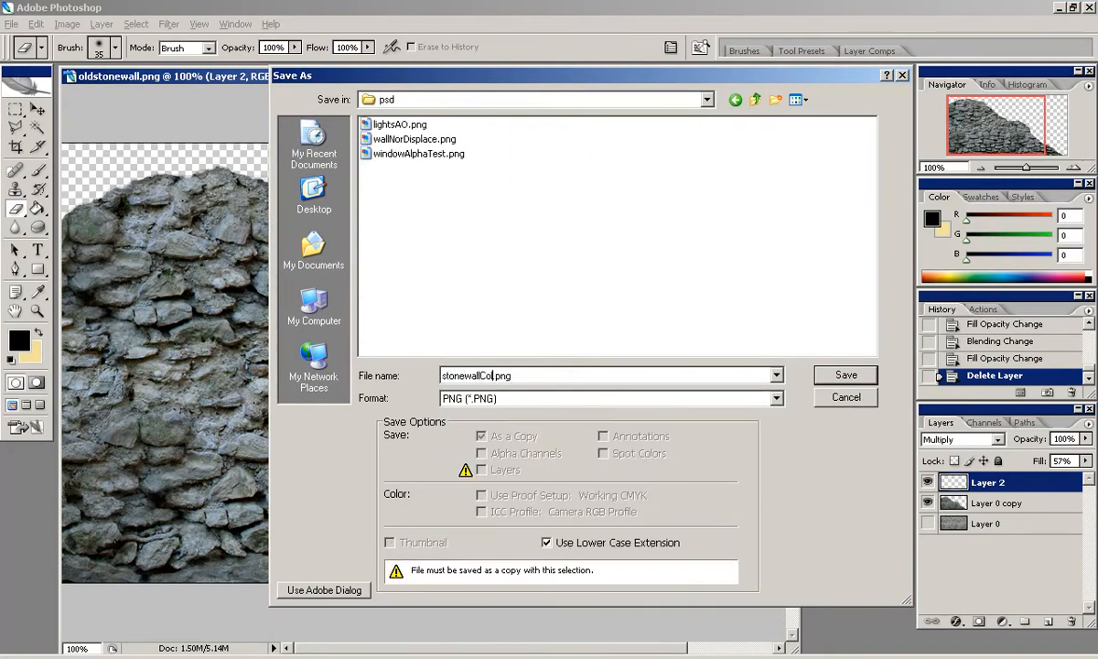
left_click(512, 398)
left_click(485, 412)
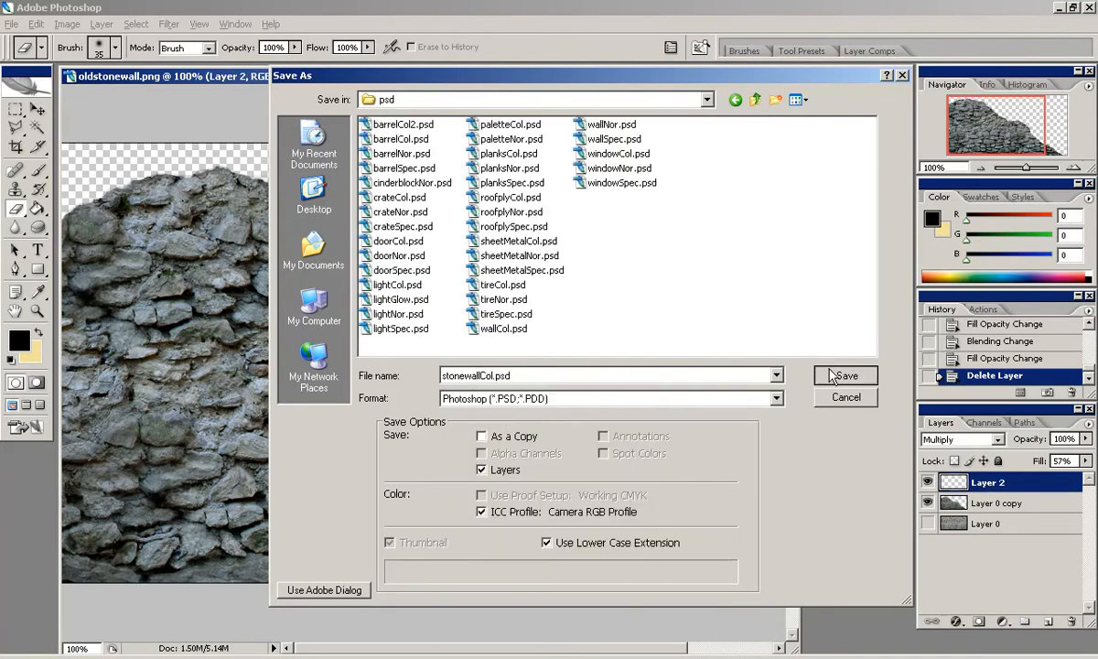
left_click(847, 375)
key("Return")
Step: Save a PNG copy of stonewallCol in the textures folder without interlacing
left_click(12, 24)
left_click(37, 203)
left_click(678, 402)
left_click(678, 405)
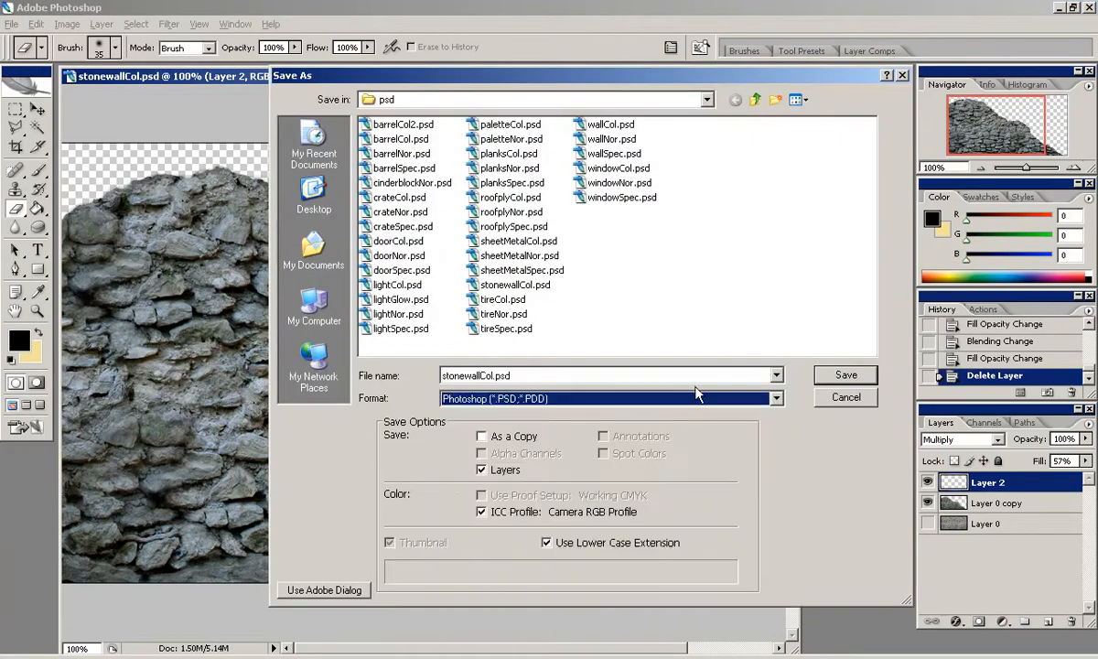
left_click(668, 398)
left_click(547, 572)
left_click(755, 99)
left_click(846, 375)
left_click(658, 318)
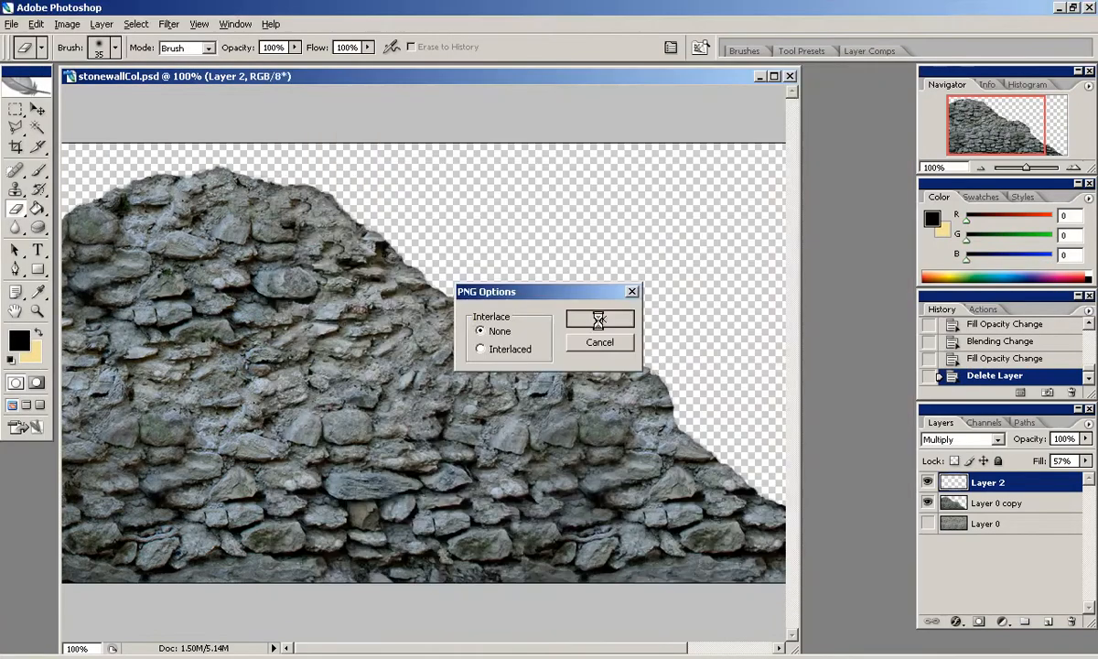
Step: Leave only Layer 0 visible and save the image in the psd folder as stonewallDisplacement.psd
left_click(928, 523)
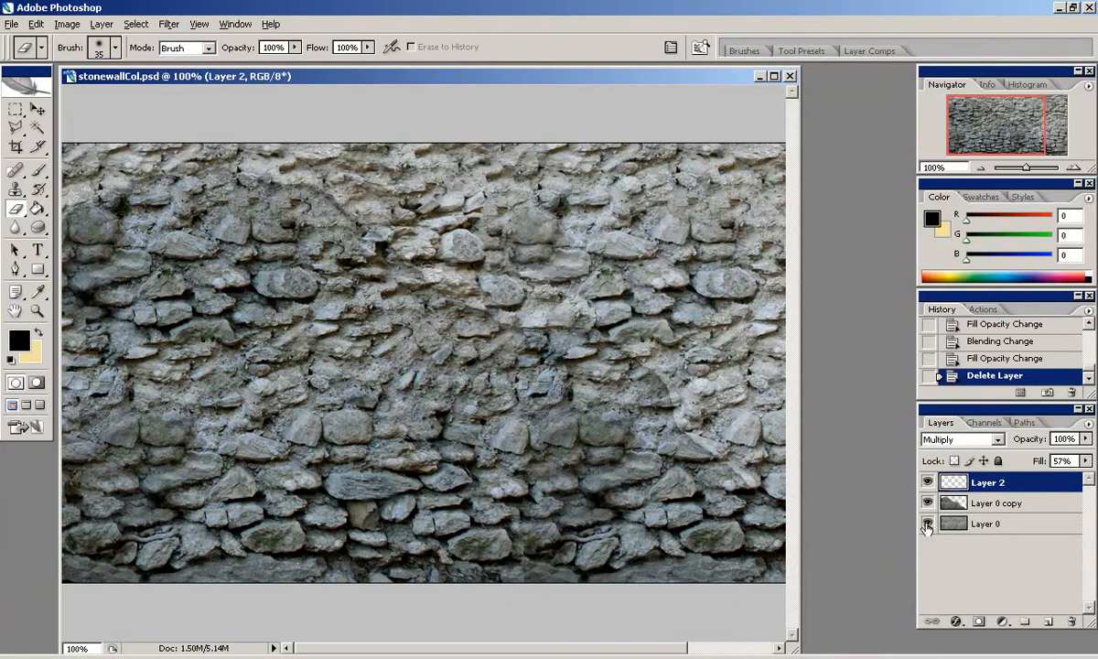
left_click(928, 482)
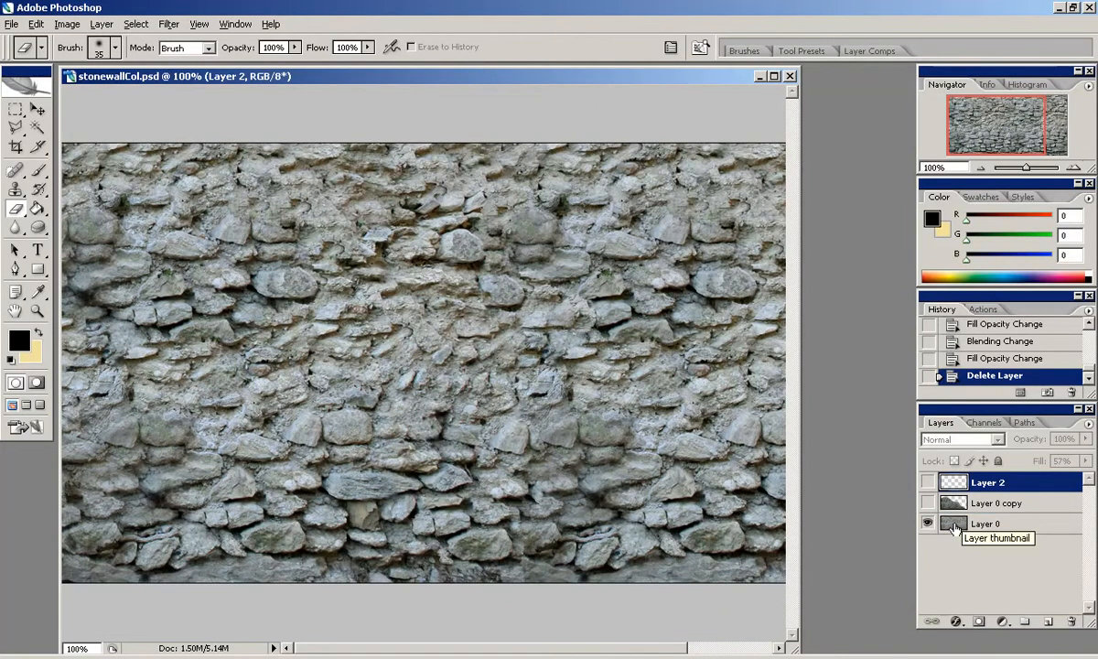
left_click(954, 524)
key("ctrl+shift+s")
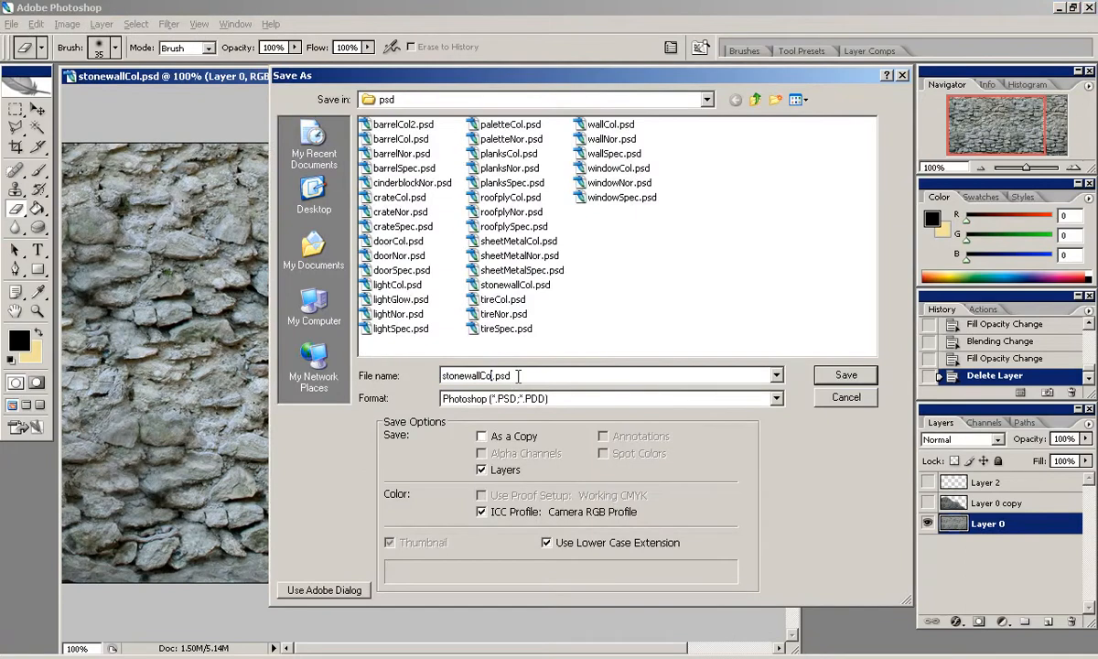
key("Return")
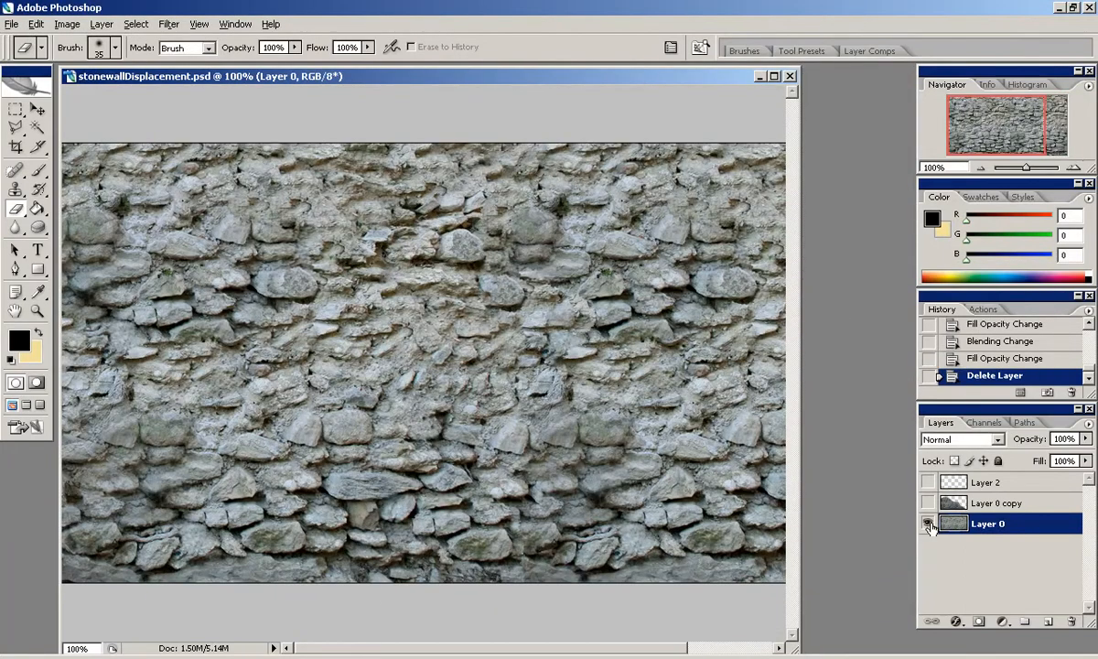
Step: Show Layer 0 copy together with Layer 0 and load the ruined wall's outline from Layer 0 copy as a selection
left_click(928, 502)
left_click(928, 523)
left_click(957, 482)
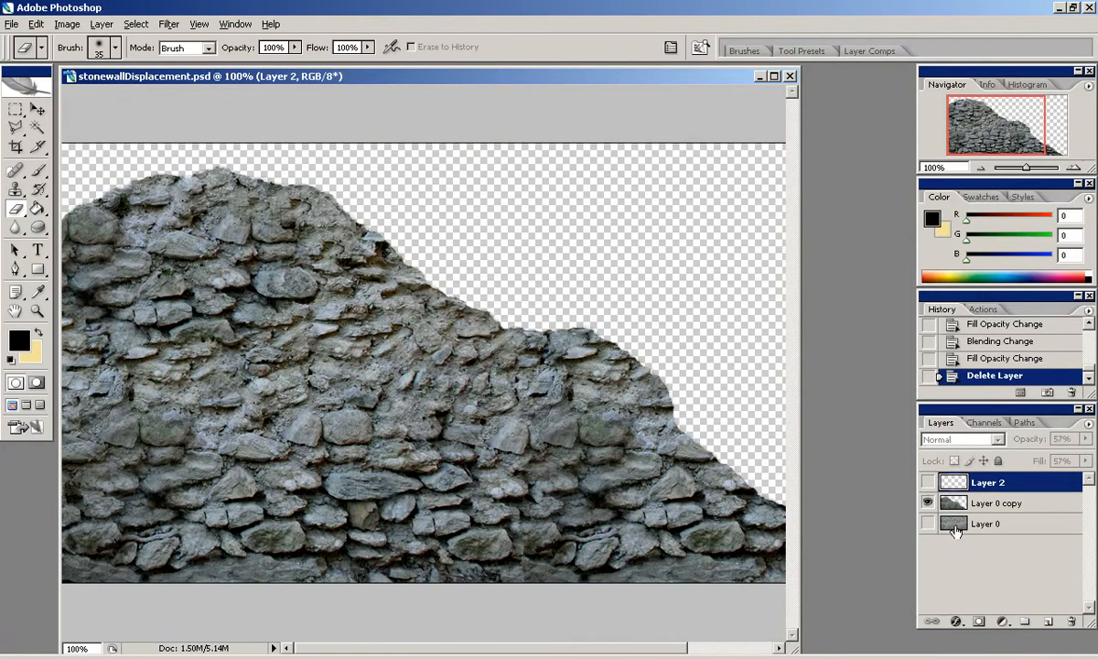
left_click(928, 503)
left_click(927, 502)
left_click(928, 524)
left_click(952, 503, "ctrl")
Step: Extend the selection with the Polygonal Lasso so it reaches slightly beyond the ruined wall's sloping edge
left_click(16, 127)
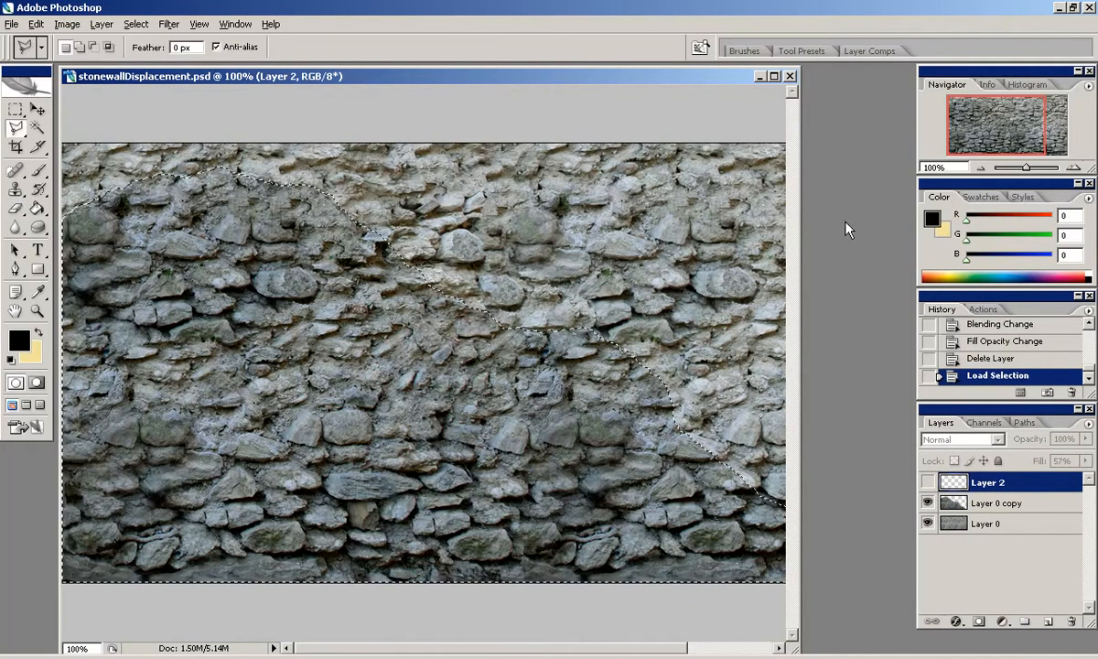
left_click(980, 167)
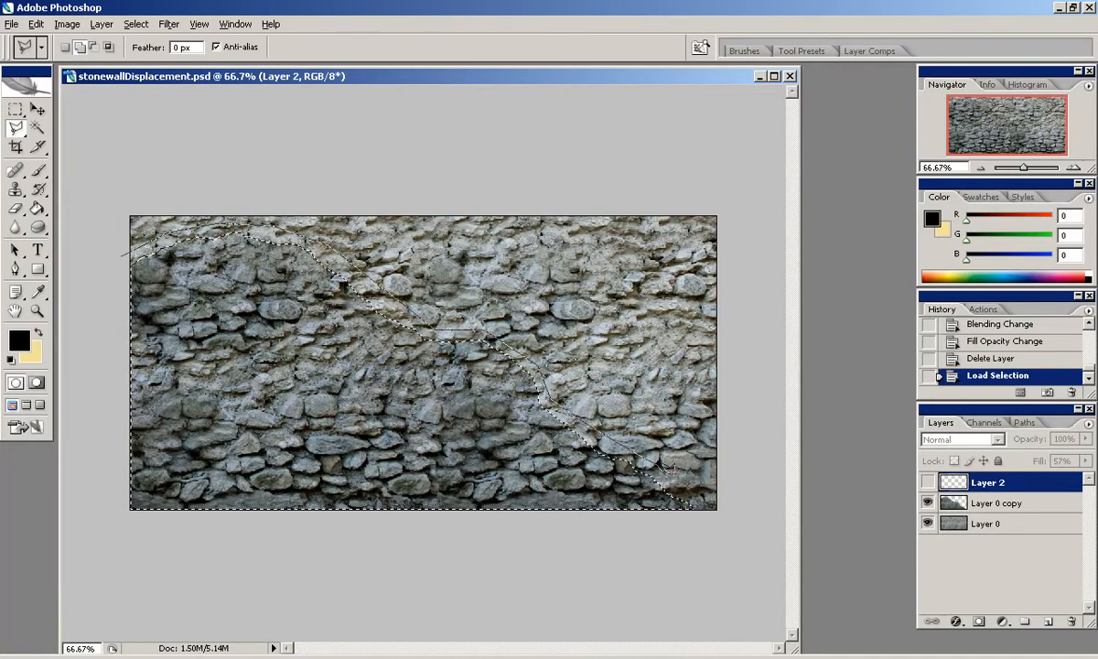
left_click(718, 510)
left_click(698, 533)
left_click(99, 532)
left_click(120, 257)
Step: Delete Layer 0 copy, clear everything on Layer 0 outside the extended wall selection and deselect
left_click(928, 502)
left_click_drag(975, 507, 1068, 619)
left_click(136, 24)
left_click(151, 79)
key("Delete")
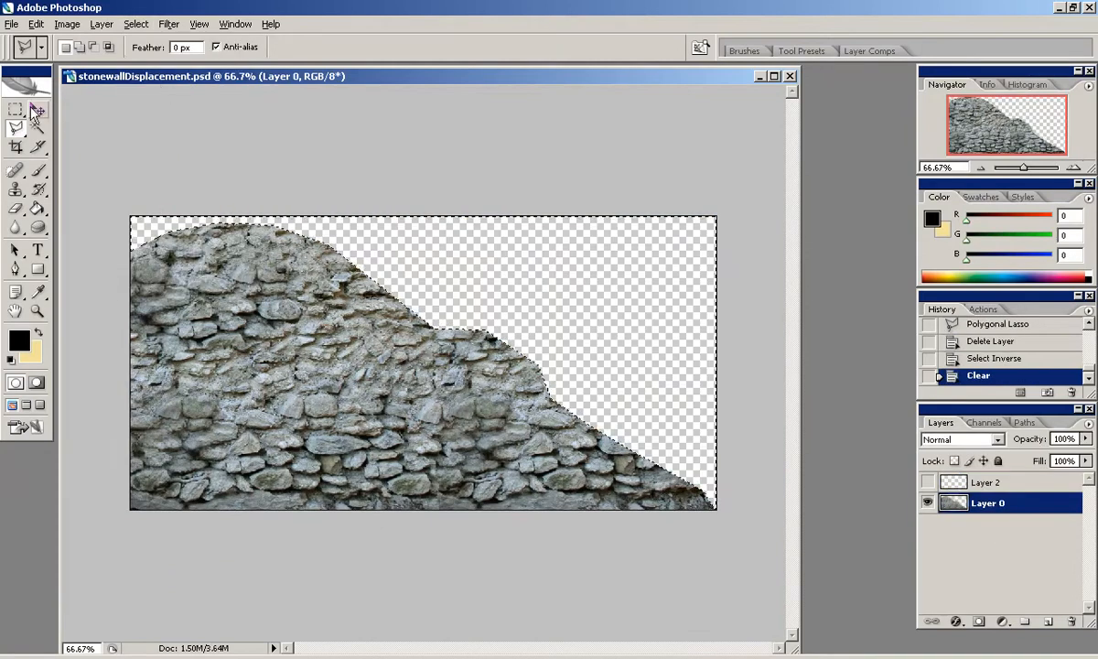
left_click(15, 109)
key("ctrl+d")
left_click(1073, 167)
left_click_drag(1005, 128, 985, 125)
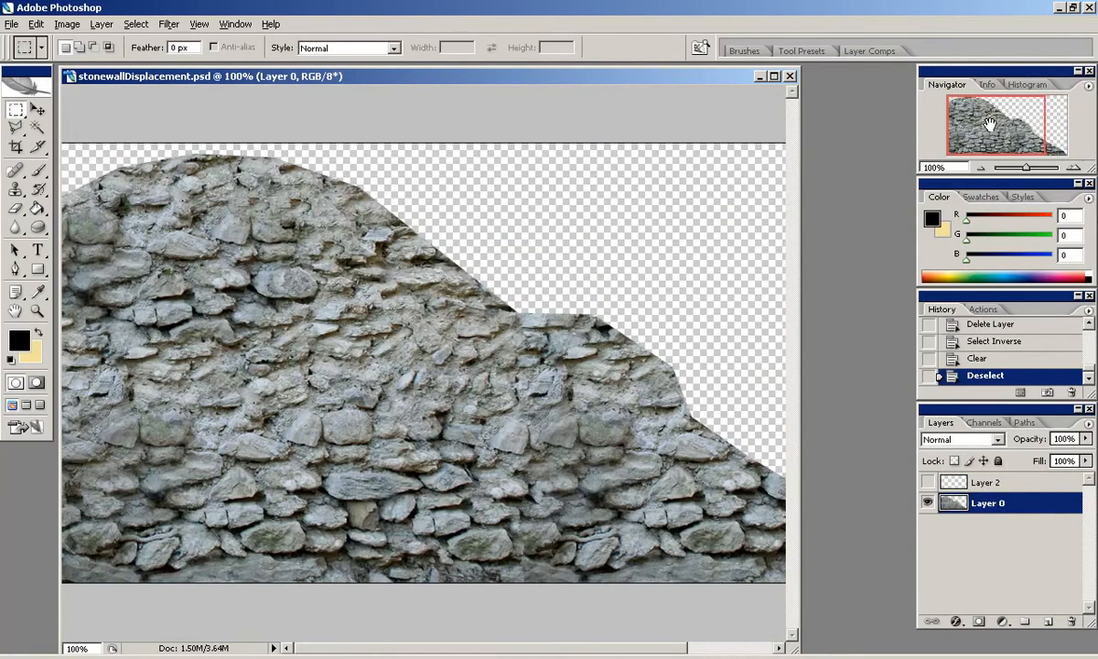
Step: Switch to Blender and open warehouse19.blend from the tutorial's blends folder
key("alt+Tab")
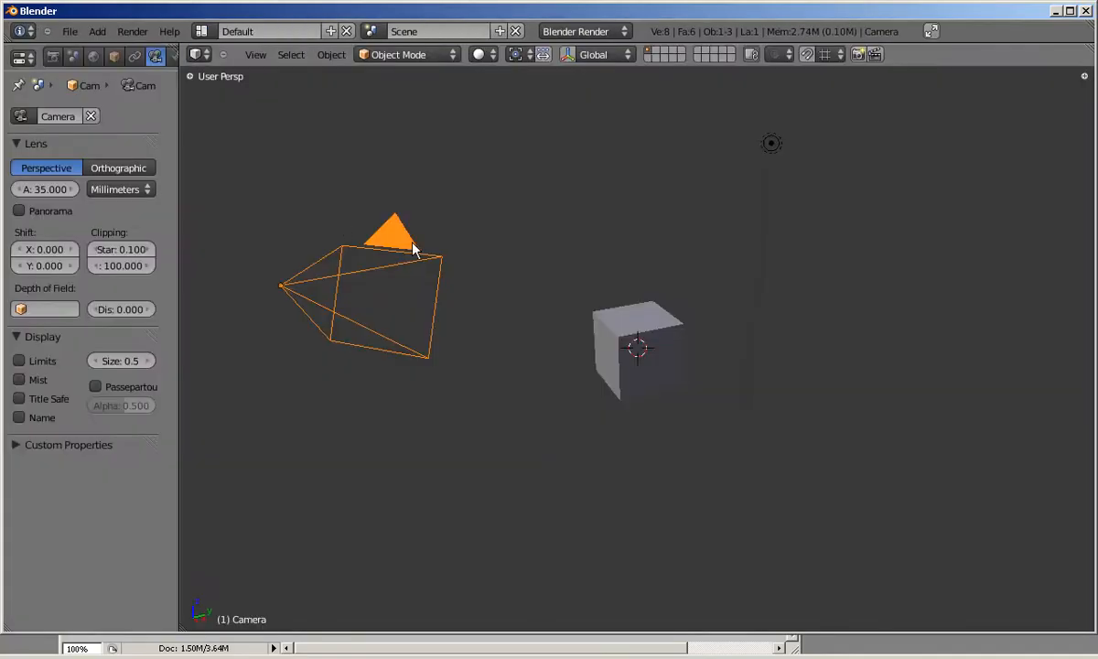
key("ctrl+o")
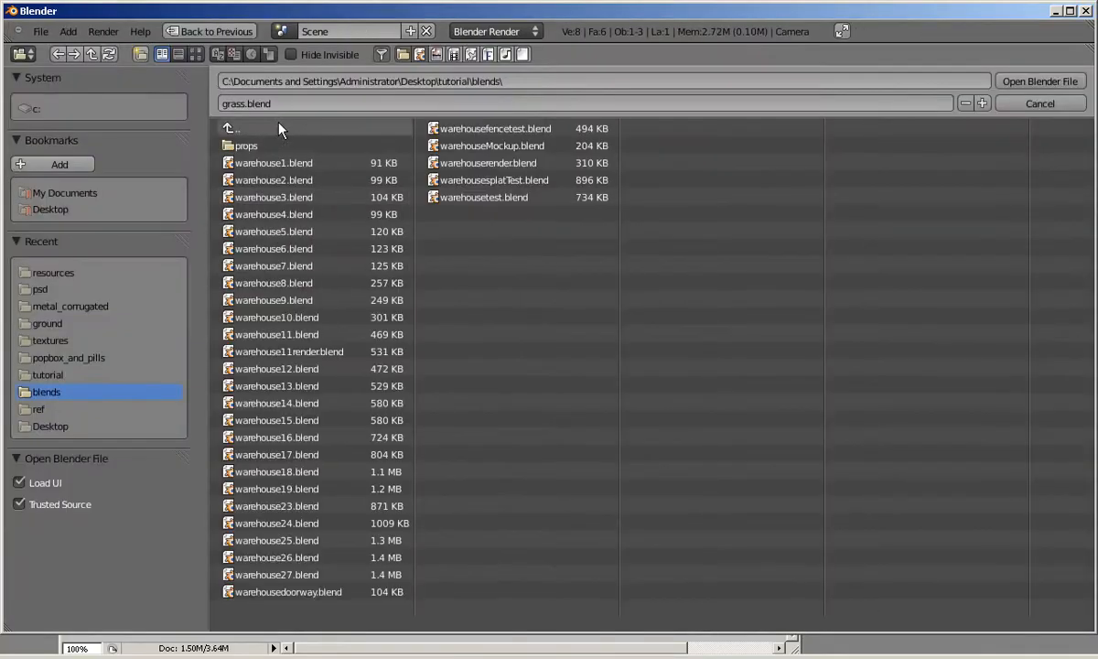
double_click(293, 455)
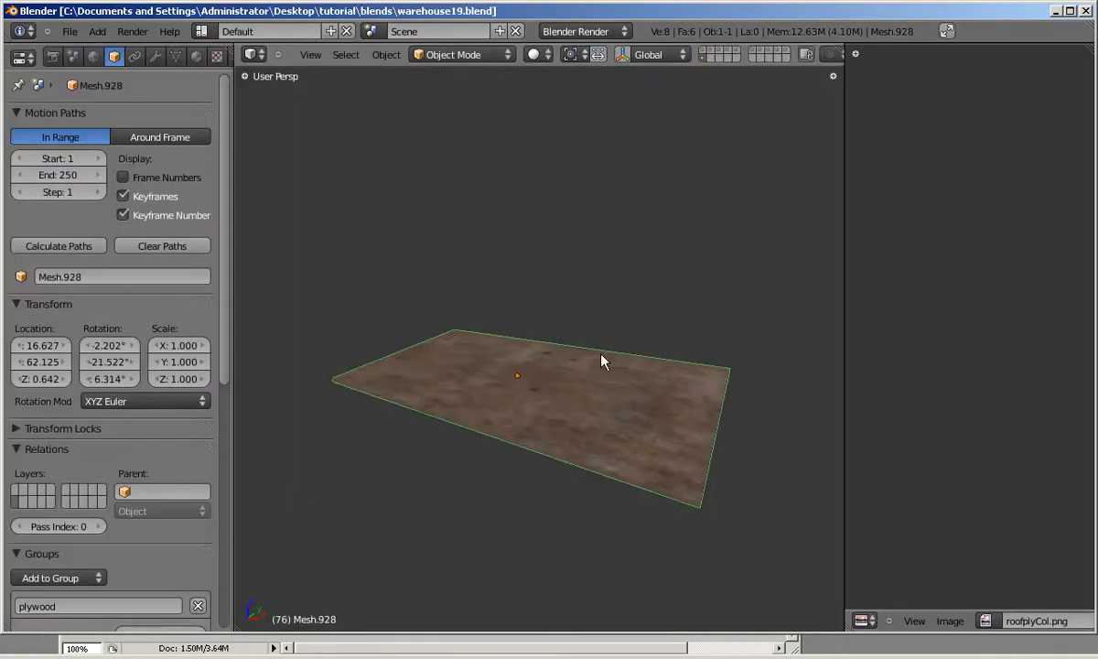
Step: Show the scene layers that contain the warehouse walls, roof and props
left_click(702, 52)
left_click(718, 51, "shift")
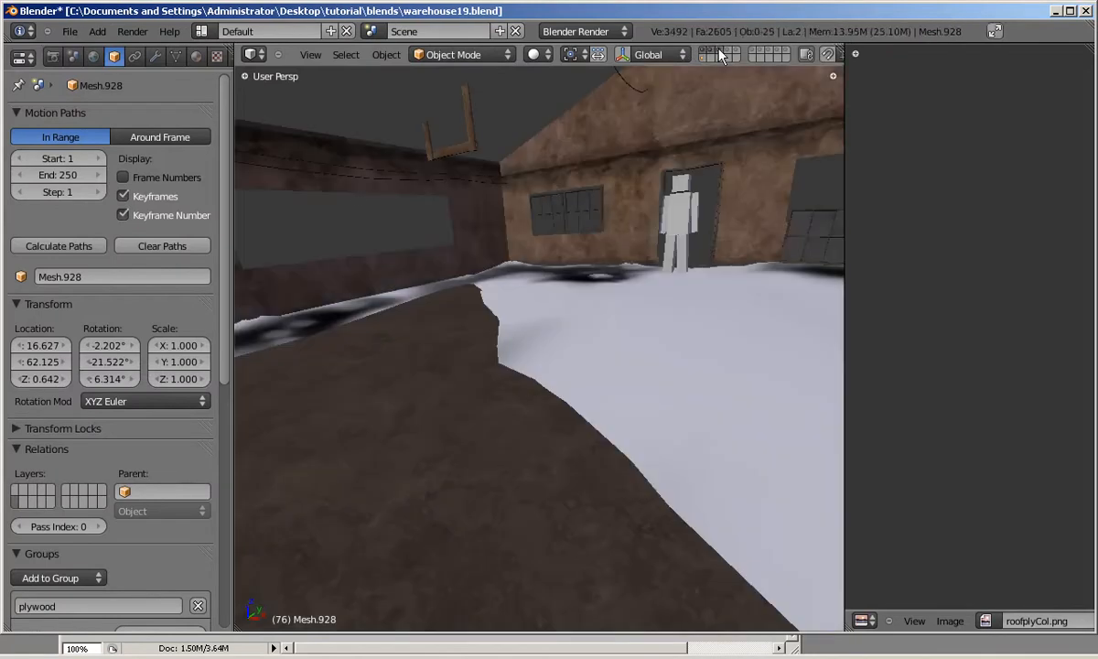
left_click(733, 50, "shift")
left_click(739, 51, "shift")
left_click(742, 53, "shift")
Step: Add a plane facing the warehouse side wall in the right orthographic view
middle_click_drag(560, 306, 510, 304)
key("KP_3")
key("KP_5")
scroll(454, 391, "down", 4)
key("KP_3")
scroll(510, 312, "up", 4)
key("shift+a")
mouse_move(615, 325)
left_click(652, 320)
Step: Scale the plane's mesh into a wide horizontal rectangle
key("Tab")
key("s")
key("Escape")
key("s")
key("x")
left_click(734, 292)
key("s")
left_click(774, 293)
Step: Reposition and enlarge the rectangle so it covers the wall section below the long beam, beside the wooden post
key("g")
left_click(690, 281)
key("s")
left_click(727, 282)
key("g")
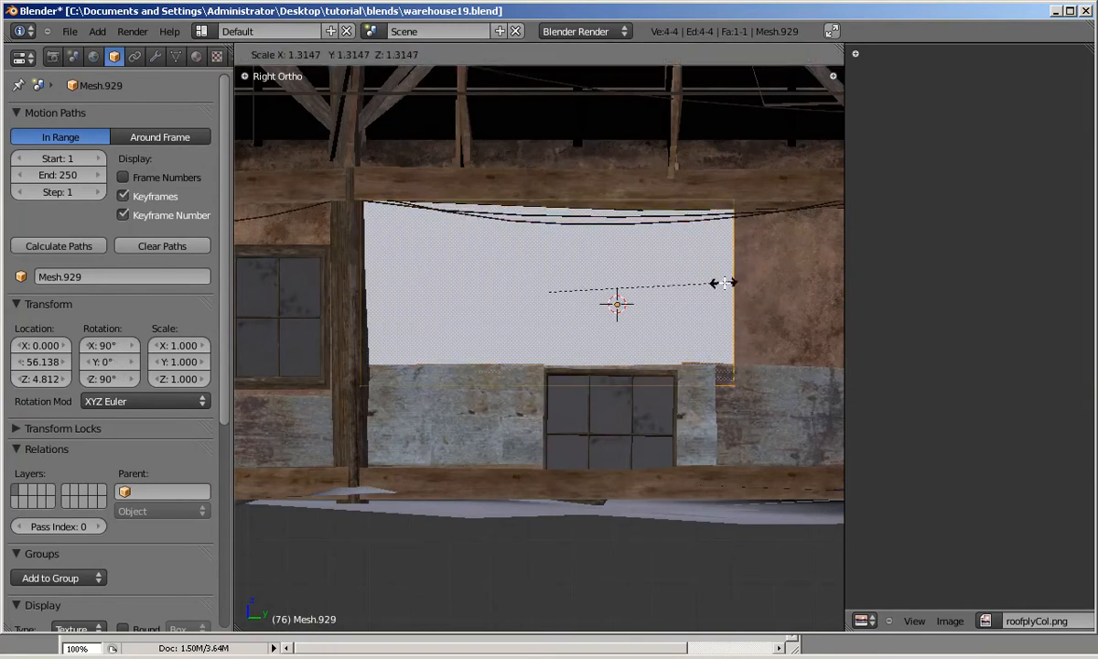
left_click(727, 268)
scroll(563, 304, "up", 1)
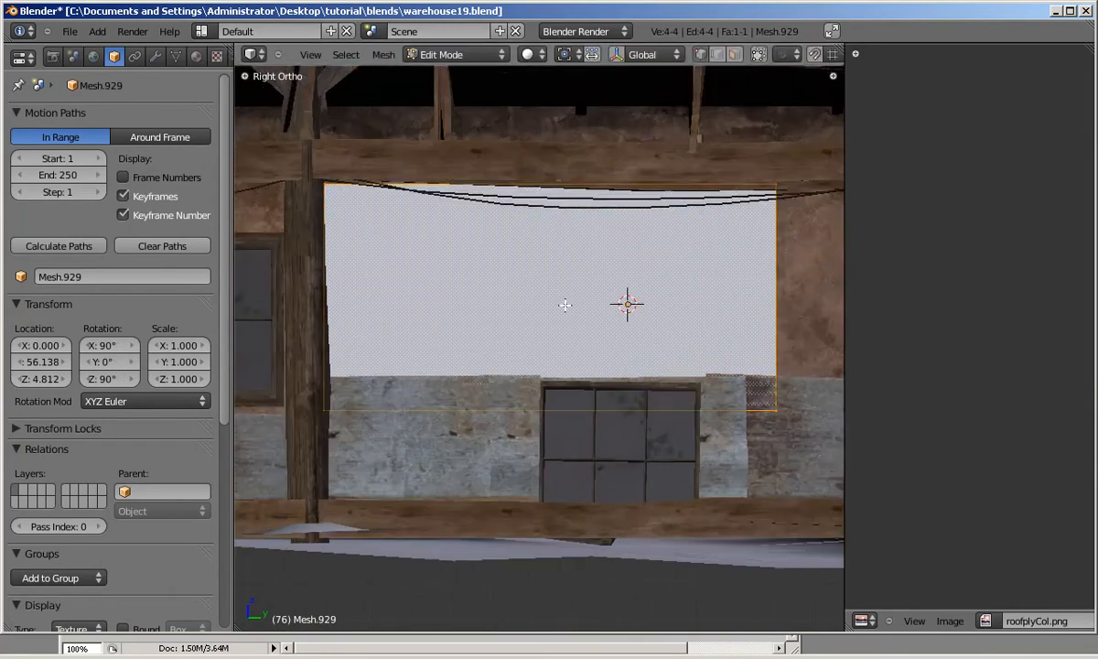
Step: Move the plane's mesh about -0.44 along the global Y axis so its edge sits behind the wooden post
middle_click_drag(564, 305, 525, 343)
right_click(524, 320)
key("Tab")
key("Tab")
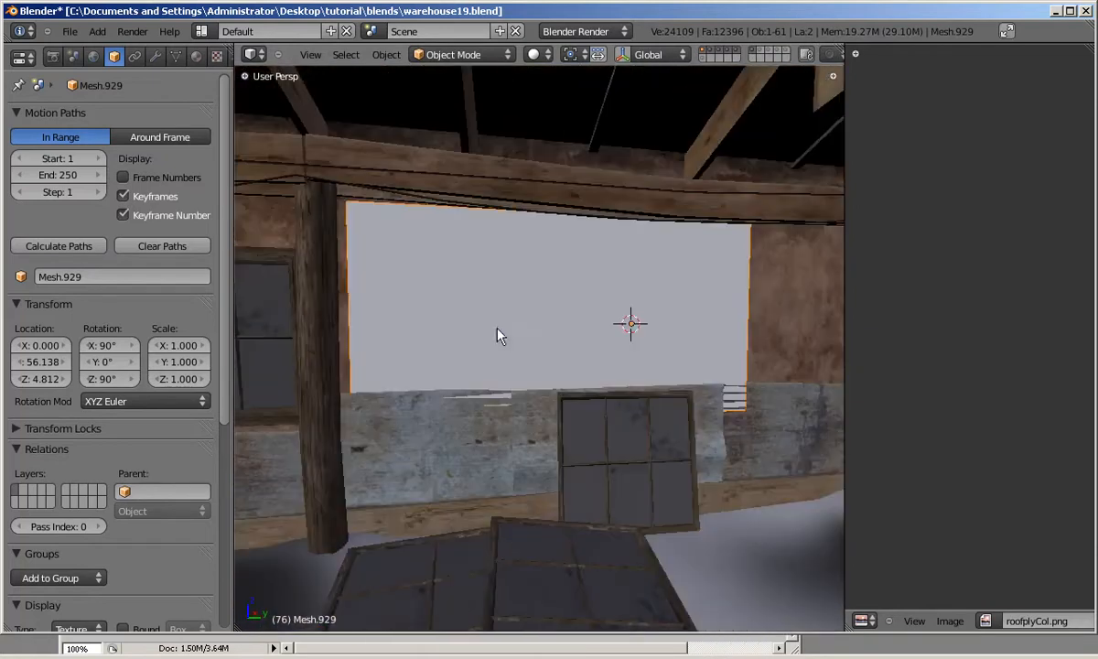
key("g")
key("x")
key("Escape")
key("g")
key("x")
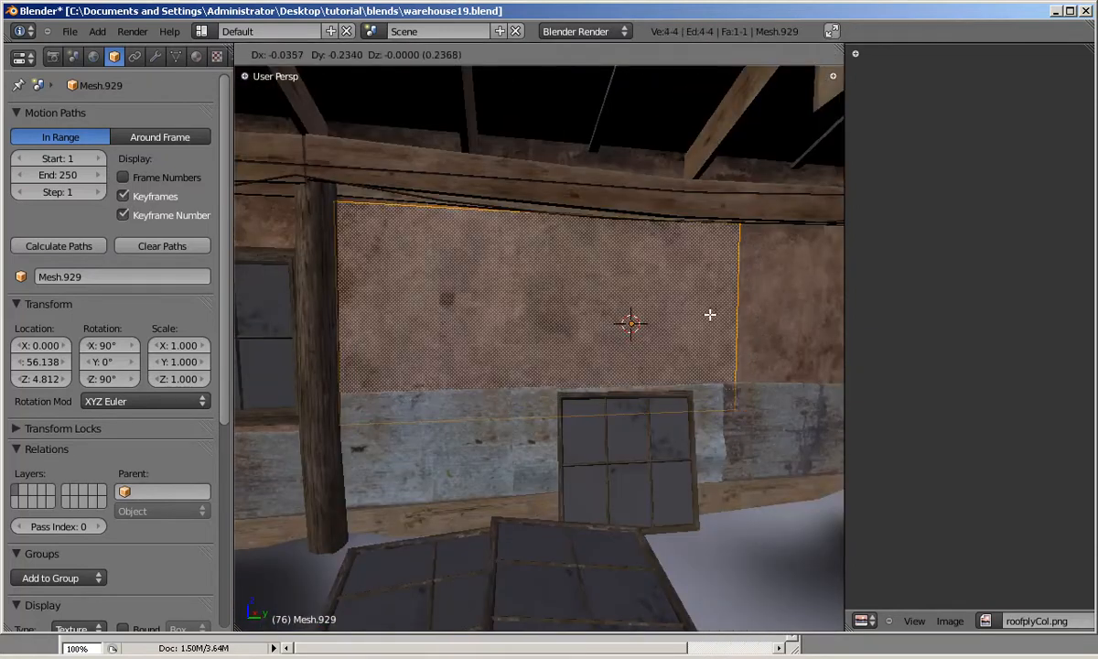
key("y")
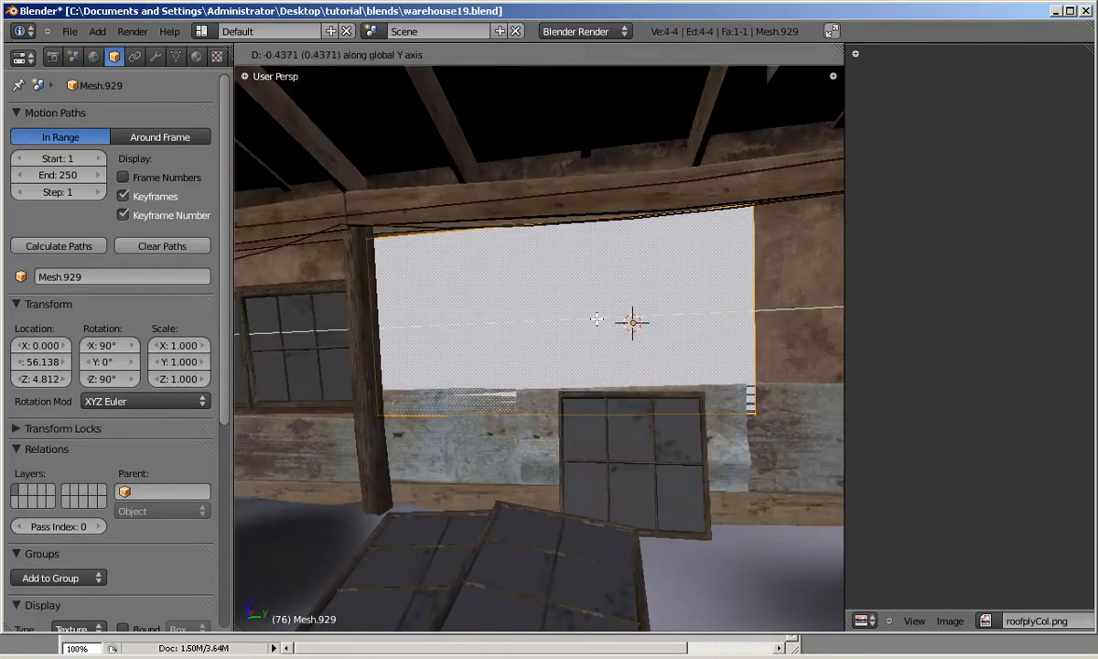
left_click(593, 321)
key("Tab")
middle_click_drag(503, 346, 515, 320)
Step: Widen the image editor beside a right orthographic view of the plane and fit the roofplyCol.png image in it
key("Tab")
key("KP_1")
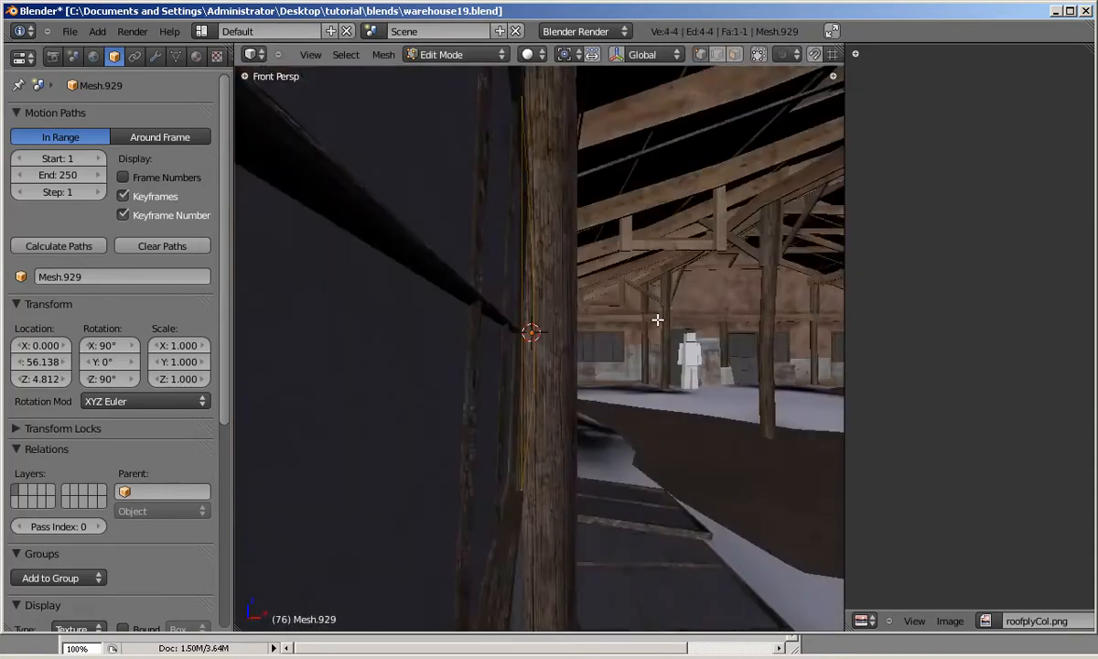
key("KP_3")
key("KP_5")
middle_click_drag(658, 321, 592, 330, "shift")
left_click_drag(844, 426, 729, 417)
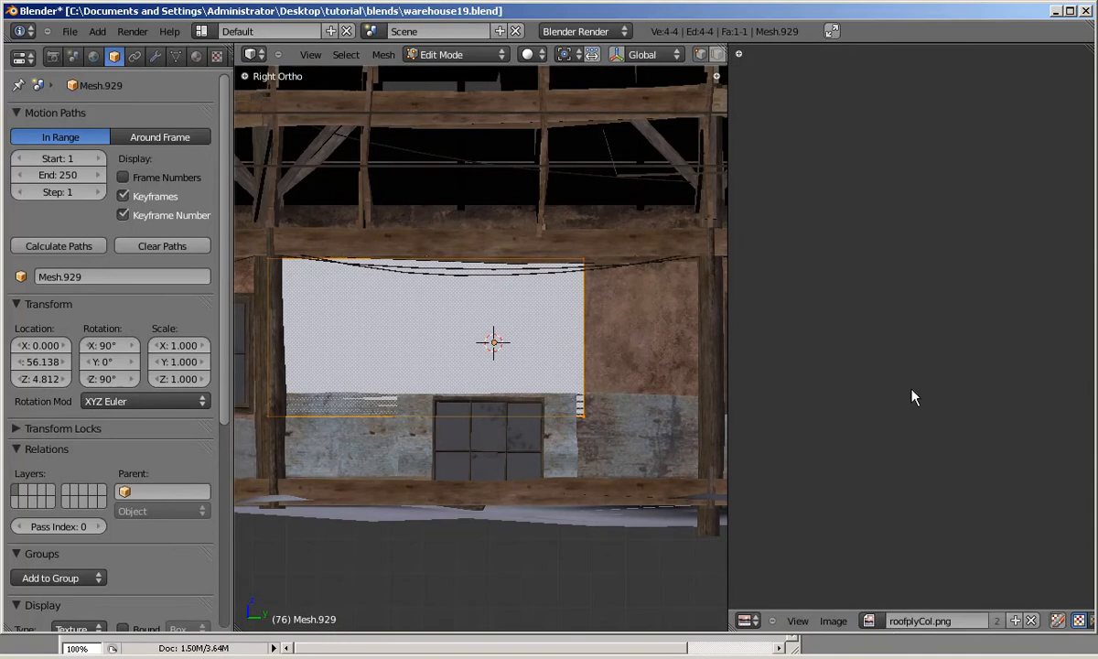
scroll(874, 338, "up", 2)
middle_click_drag(810, 342, 914, 348)
scroll(901, 349, "up", 3)
scroll(885, 323, "up", 6)
middle_click_drag(819, 362, 964, 345)
key("Home")
scroll(940, 340, "down", 1)
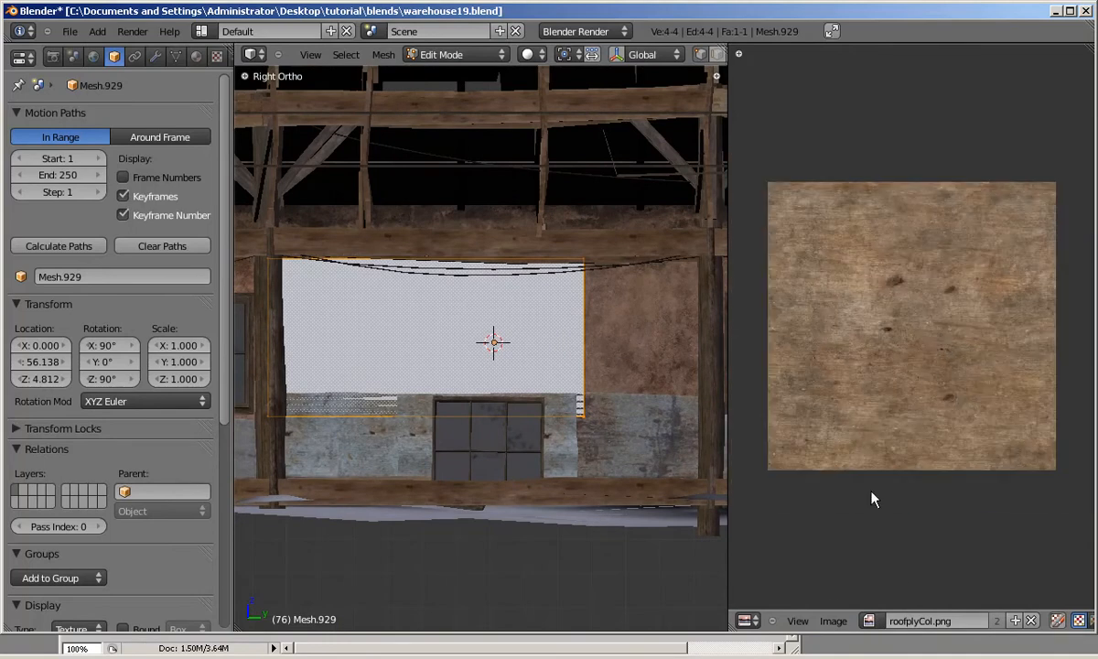
left_click(833, 621)
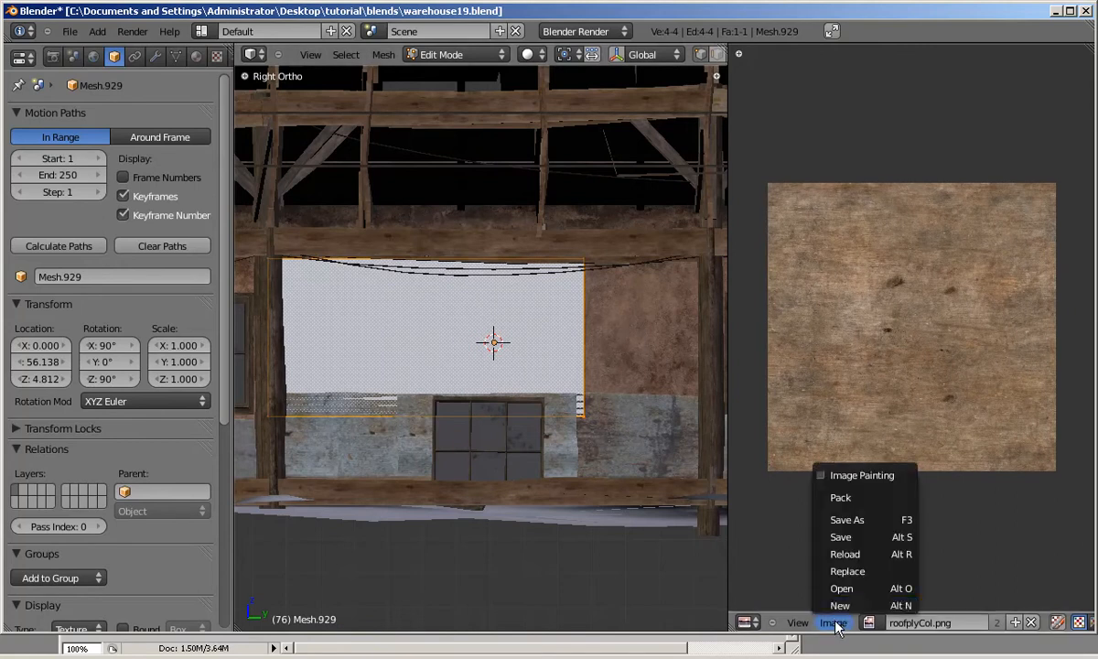
left_click(841, 588)
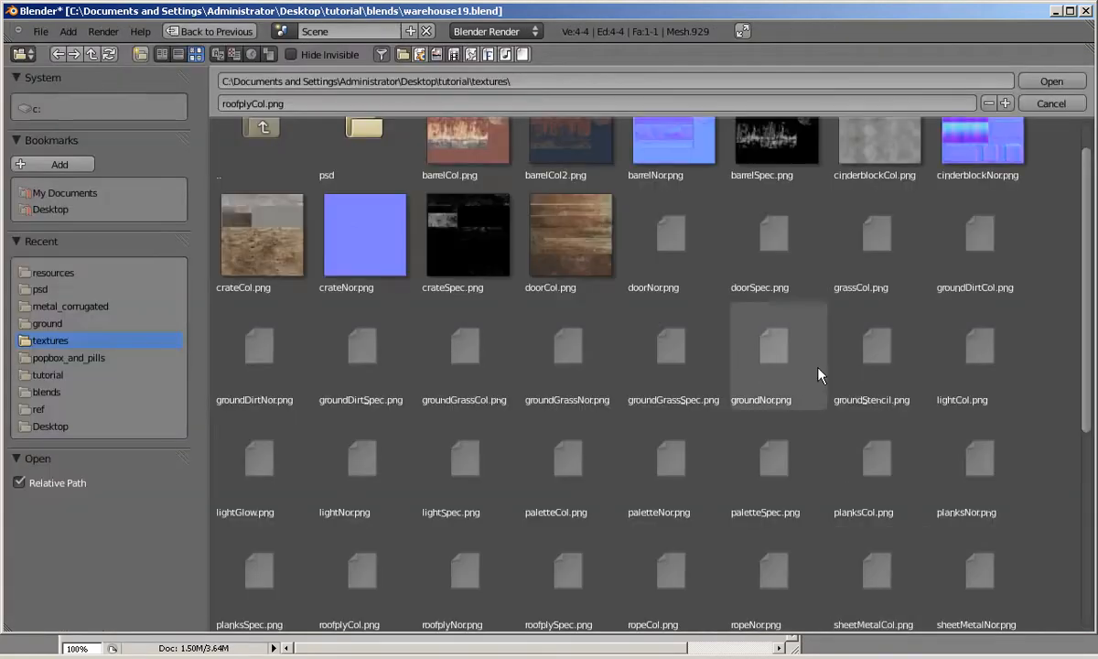
key("Escape")
Step: Make Blender full screen and open stonewallCol.png from the textures folder as the plane's image
left_click(832, 31)
left_click(873, 649)
left_click(836, 650)
left_click(846, 615)
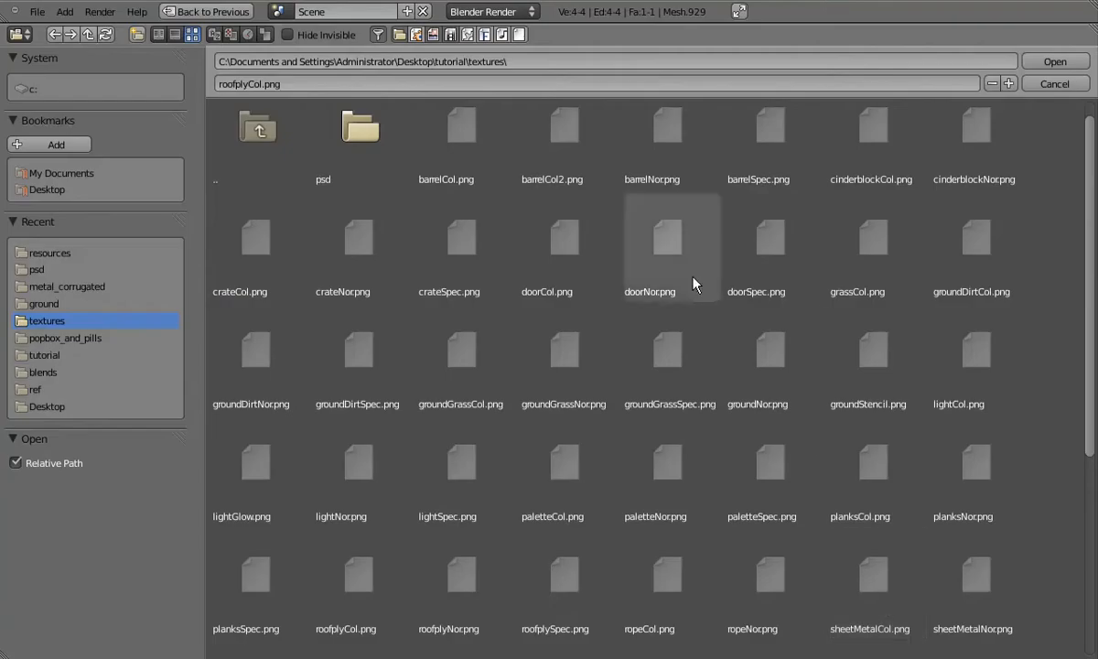
scroll(706, 441, "down", 6)
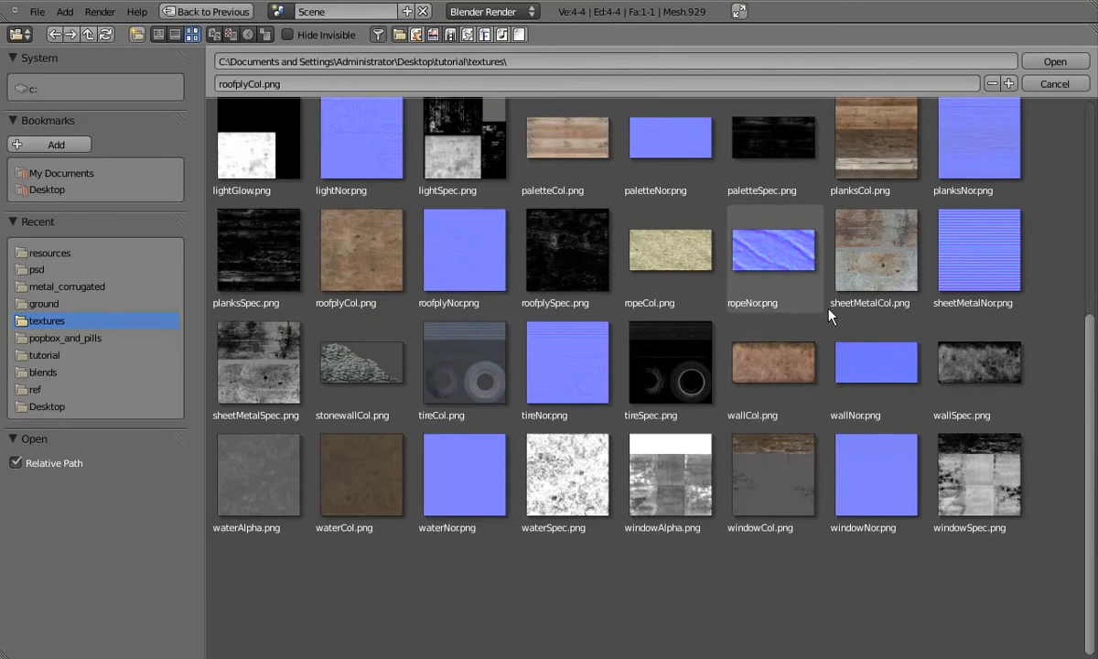
double_click(351, 406)
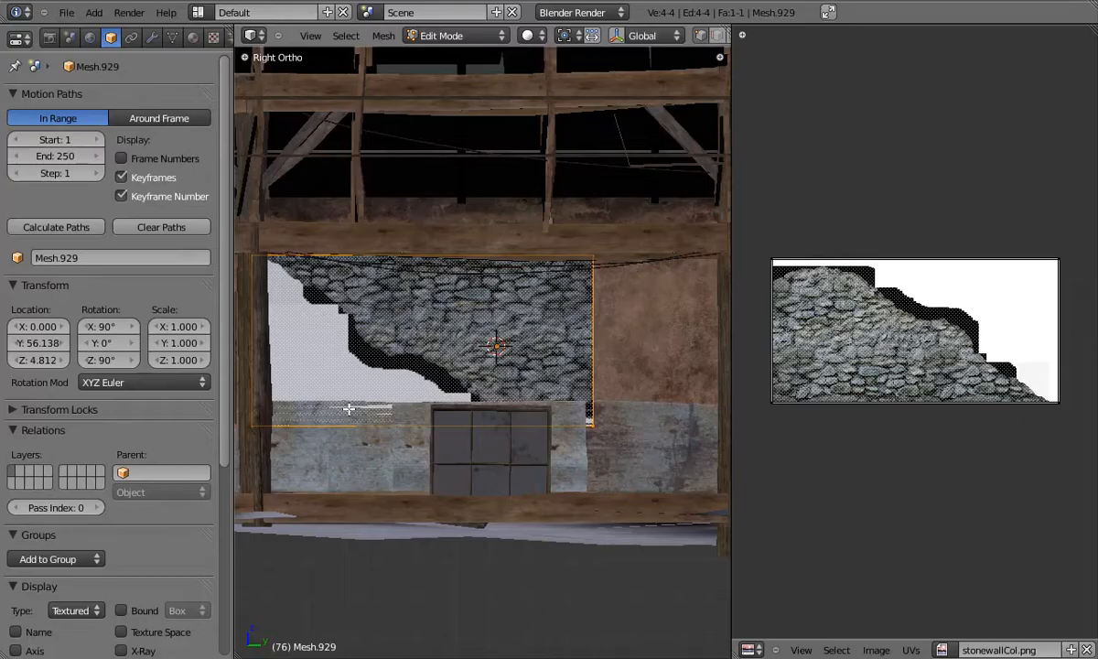
Step: Rotate the plane's UVs so the stone wall stands upright on it, and return to Object Mode
key("r")
left_click(905, 508)
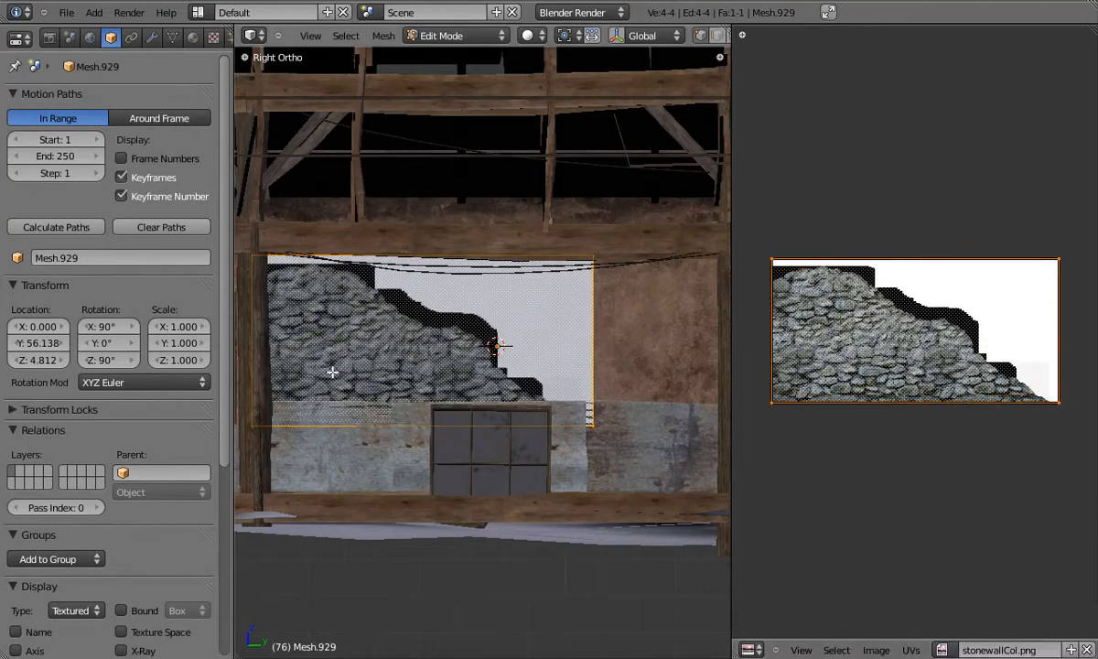
key("Tab")
Step: Examine how the textured stone wall plane fits against the warehouse wall from several angles
scroll(343, 378, "up", 3)
middle_click_drag(364, 366, 385, 367, "shift")
scroll(449, 354, "down", 3)
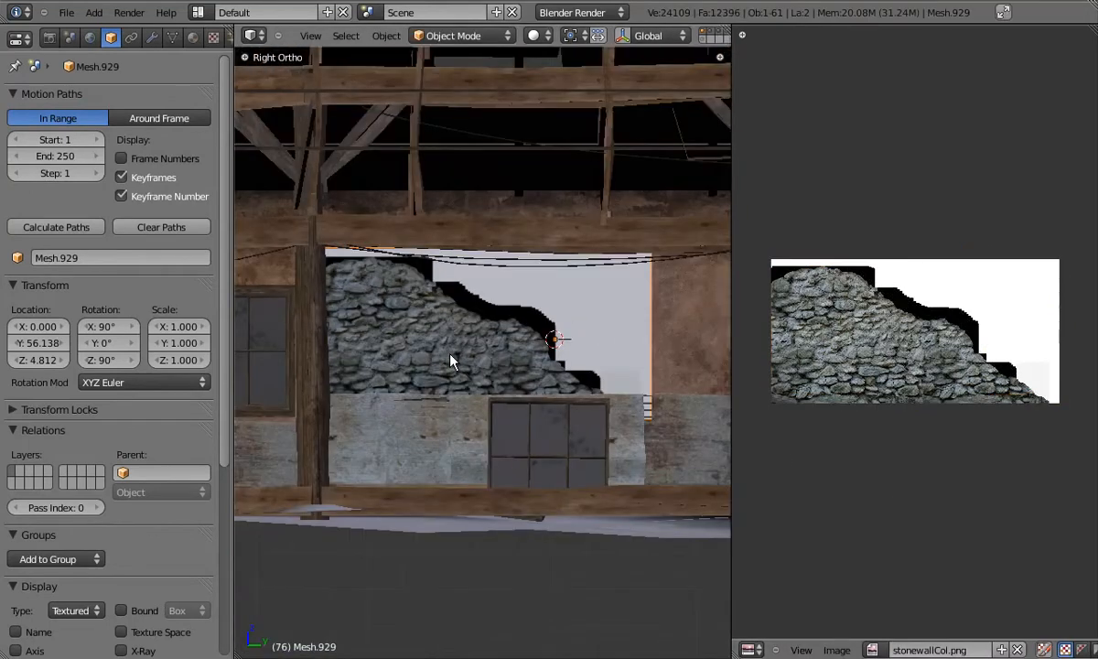
key("KP_5")
middle_click_drag(451, 361, 514, 360)
scroll(513, 360, "up", 2)
middle_click_drag(436, 363, 469, 369)
middle_click_drag(523, 332, 470, 346)
key("Tab")
key("Tab")
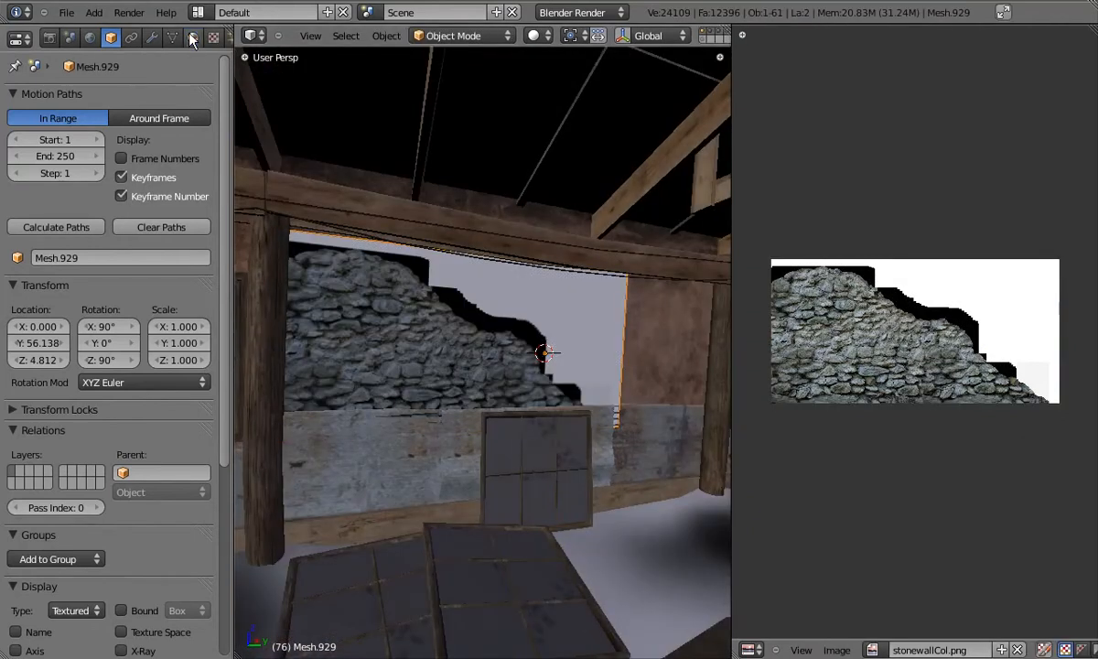
Step: Create a material named stonewall with diffuse intensity 1.0 and specular intensity 0, and display the scene with textured shading
left_click(192, 37)
left_click(91, 149)
left_click(80, 156)
key("BackSpace")
type("stonewall")
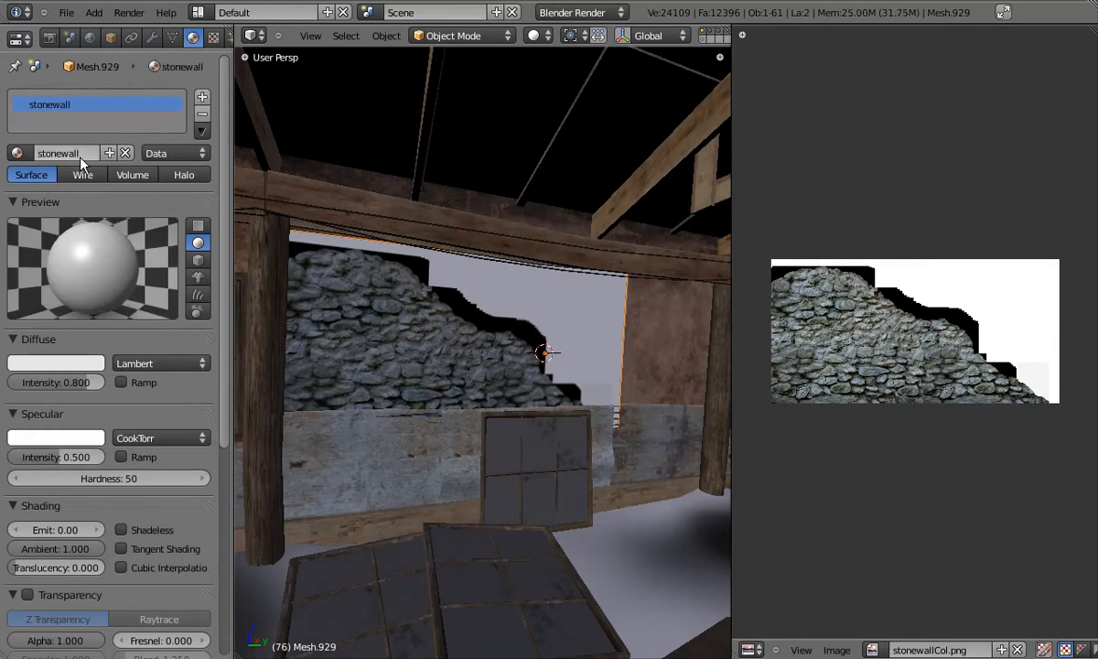
key("Return")
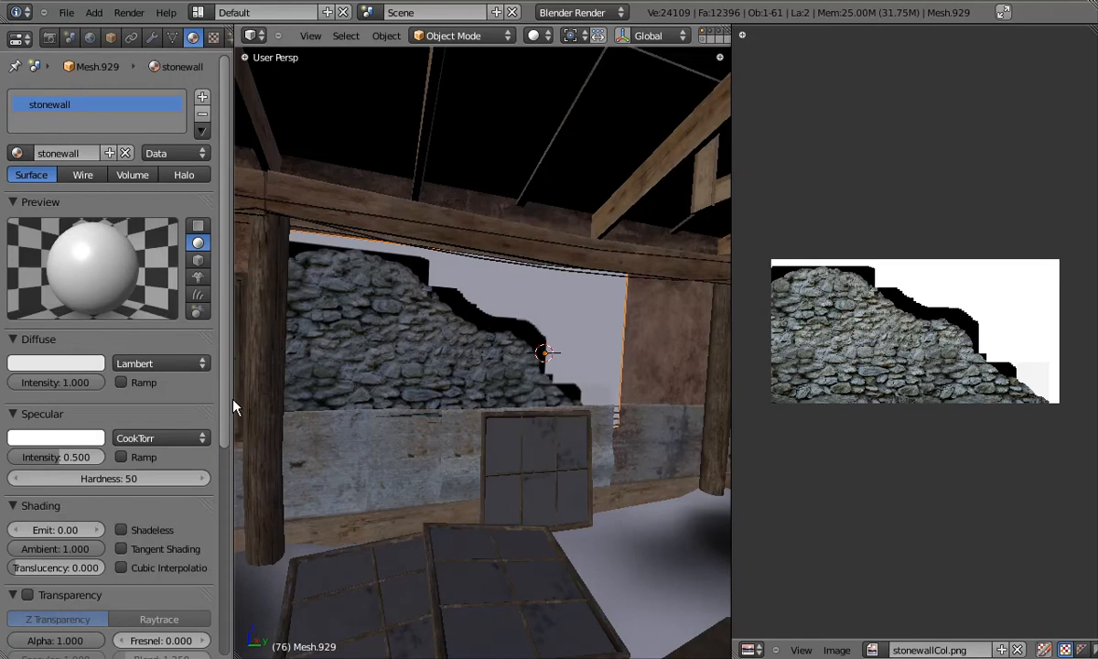
left_click(292, 396)
key("shift+z")
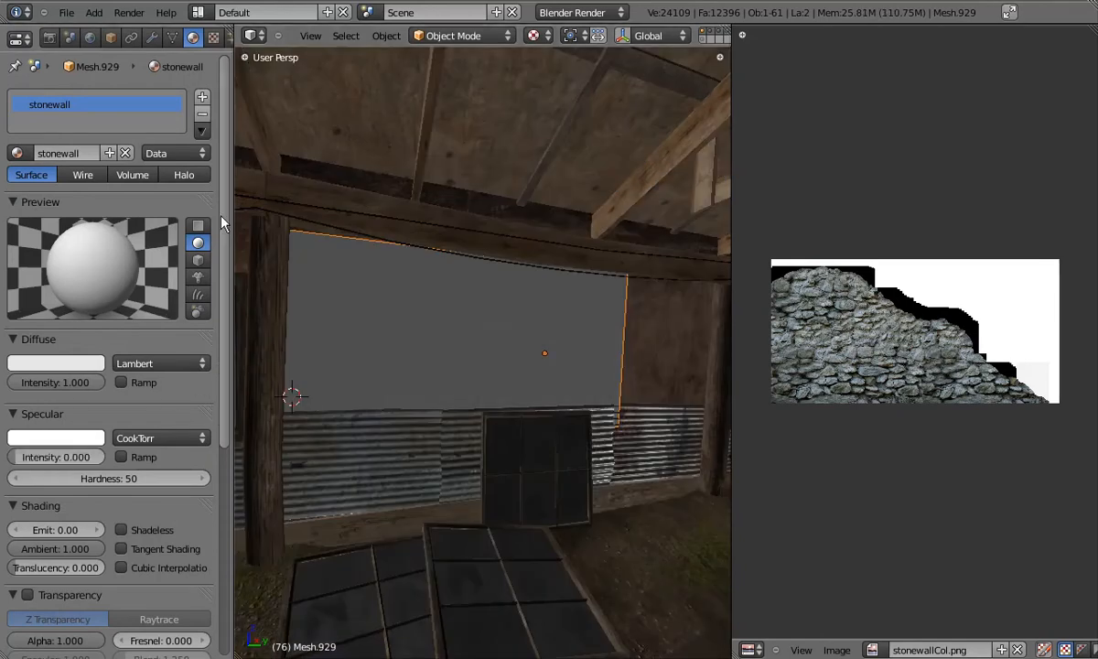
Step: Add an Image or Movie texture named stonewallCol to the stonewall material
left_click(214, 38)
left_click(73, 200)
left_click(89, 227)
left_click(87, 310)
left_click(76, 203)
type("stonewallCol")
key("Return")
Step: Assign the loaded stonewallCol.png image to the texture and bring up its mapping and influence settings
left_click(16, 430)
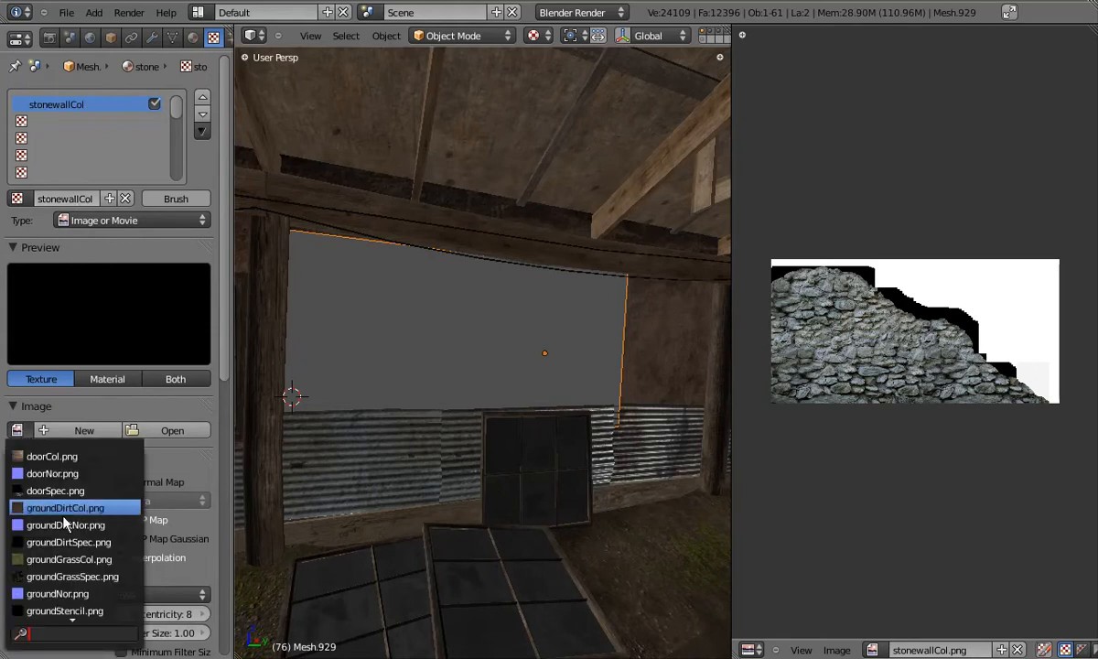
scroll(62, 522, "down", 12)
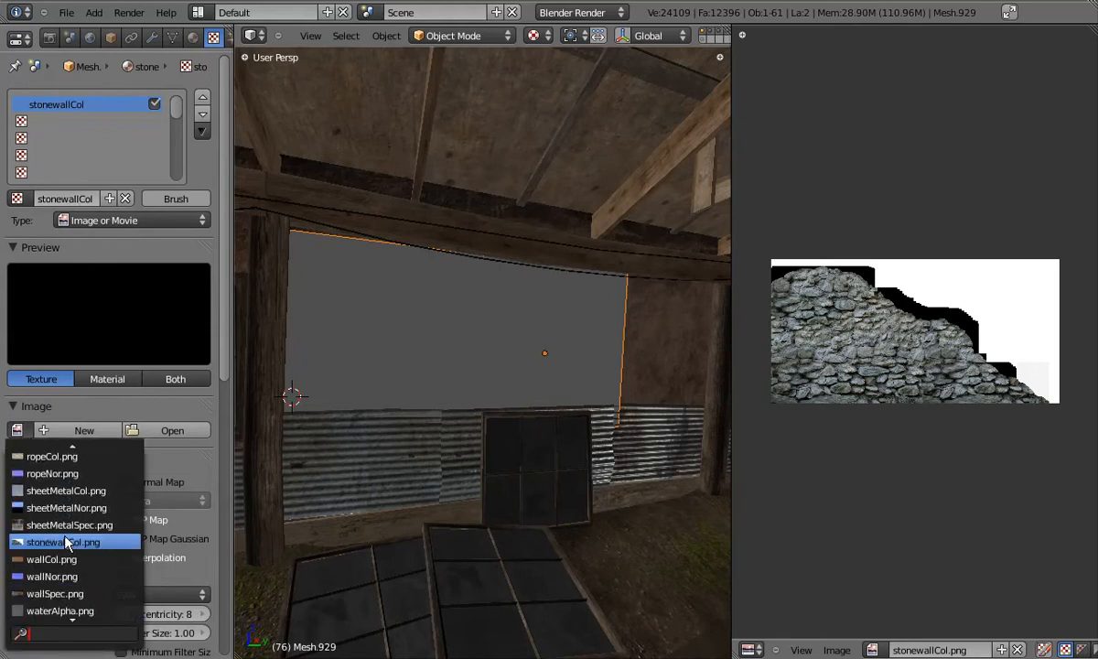
left_click(65, 543)
middle_click_drag(225, 307, 428, 351)
left_click_drag(222, 339, 223, 591)
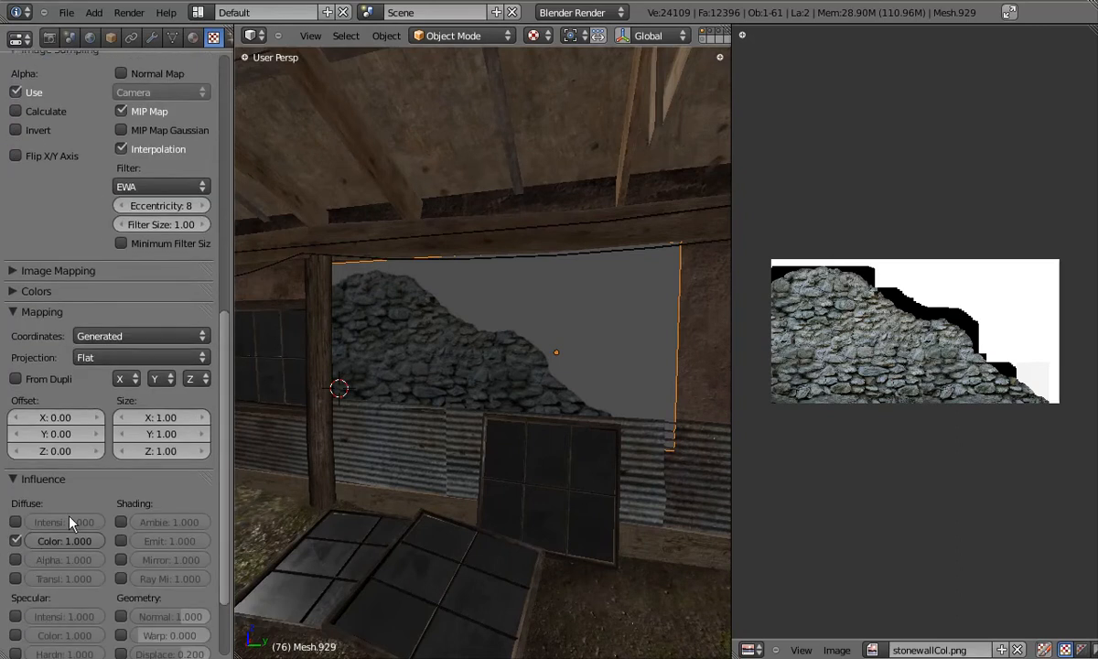
Step: Make the stonewallCol texture influence the material's diffuse alpha
left_click(16, 559)
scroll(210, 543, "down", 5)
scroll(219, 458, "up", 5)
scroll(137, 274, "up", 10)
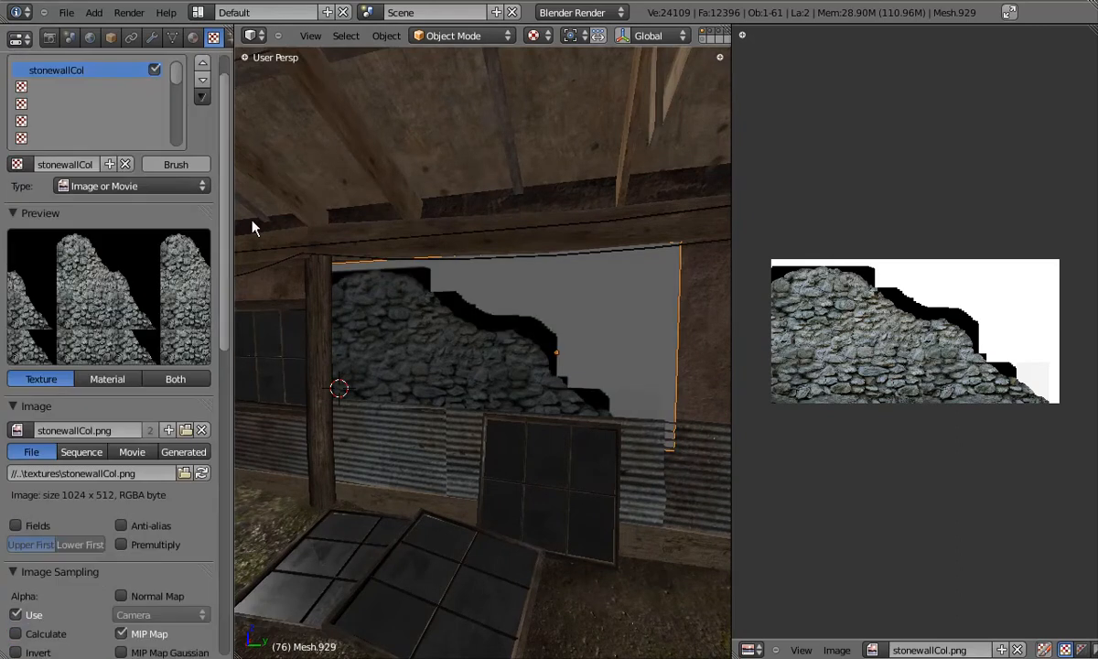
Step: Turn on Z Transparency for the stonewall material and set its alpha to 0
left_click(193, 36)
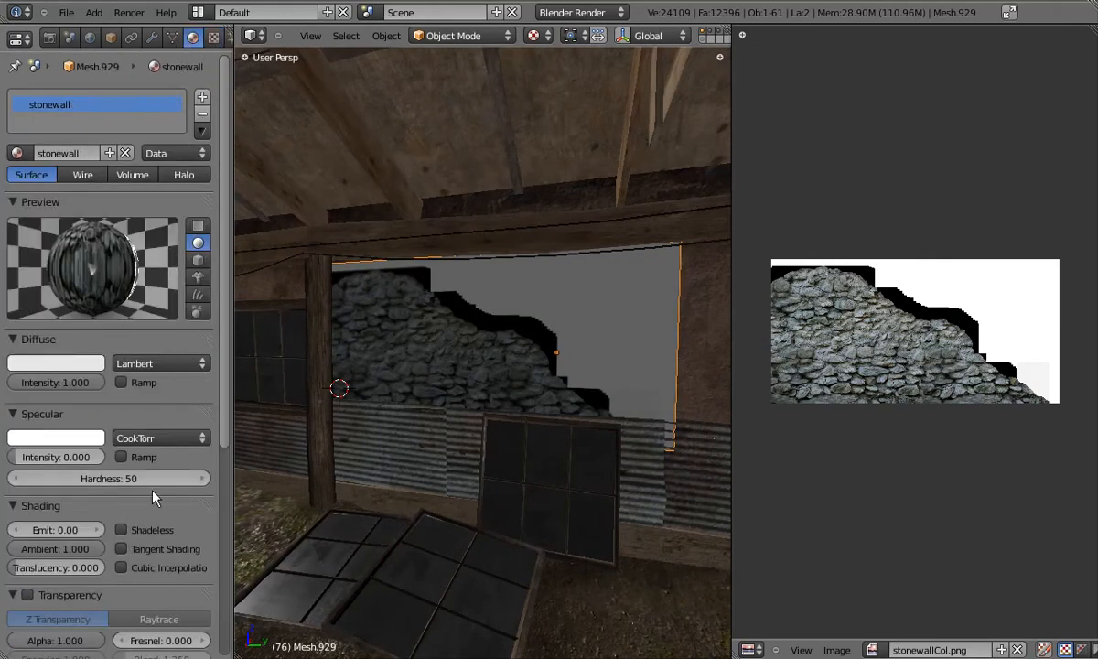
scroll(153, 497, "down", 5)
left_click(28, 385)
middle_click_drag(481, 384, 410, 391)
left_click_drag(86, 434, 0, 436)
scroll(459, 379, "up", 3)
Step: Select the stone wall plane in the scene and reposition it along the Y axis
middle_click_drag(458, 378, 499, 386)
key("a")
scroll(599, 316, "up", 3)
right_click(546, 358)
key("g")
key("y")
left_click(527, 367)
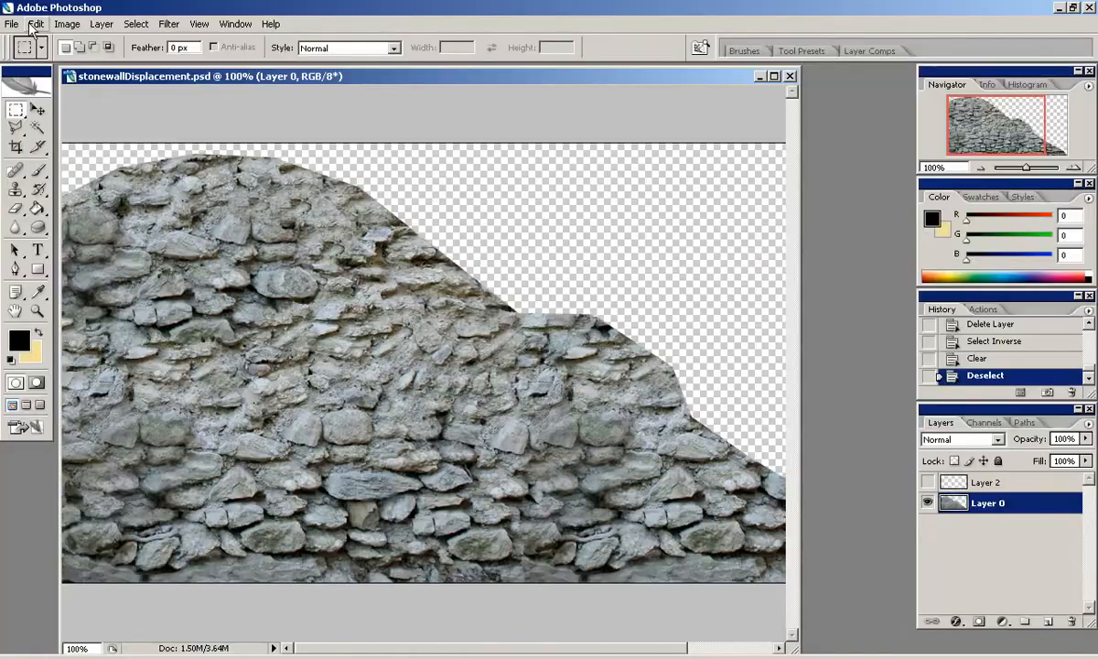
Step: Switch to Photoshop, open stonewallCol.psd and paste the full brown wall texture into it as a new layer
left_click(13, 25)
mouse_move(111, 101)
left_click(254, 115)
left_click(15, 26)
left_click(29, 56)
left_click(770, 106)
double_click(606, 246)
key("ctrl+a")
key("ctrl+w")
key("ctrl+v")
left_click(909, 393)
Step: Free Transform the pasted brown wall texture so that it covers the whole canvas
left_click(928, 482)
left_click(928, 483)
key("ctrl+minus")
key("ctrl+minus")
key("ctrl+t")
left_click_drag(277, 206, 543, 341, "shift")
left_click_drag(668, 395, 402, 258)
left_click_drag(594, 364, 587, 364)
key("Return")
Step: Trim the brown texture layer to the stone wall's outline using the inverted selection of Layer 0 copy
key("ctrl+plus")
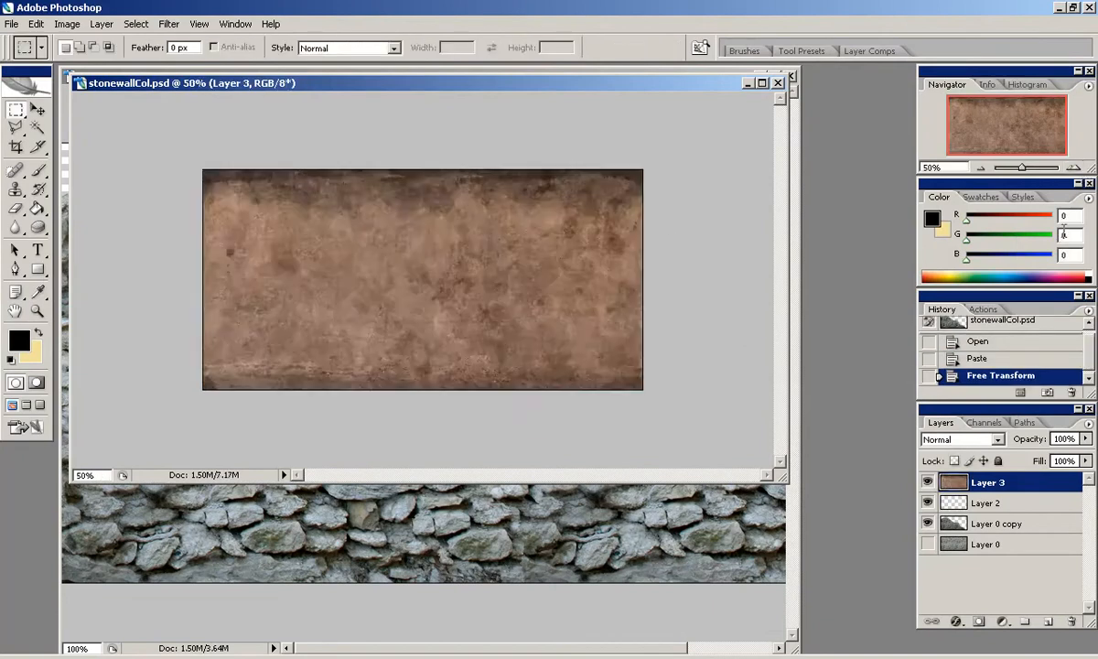
key("ctrl+plus")
key("ctrl+plus")
left_click_drag(784, 480, 902, 608)
left_click(954, 524, "ctrl")
left_click(73, 25)
mouse_move(136, 24)
left_click(154, 86)
key("Delete")
key("ctrl+d")
Step: Try out blending modes on the brown Layer 3, set it to Overlay, and hide Layer 2
left_click(961, 439)
left_click(906, 384)
left_click(961, 439)
left_click(958, 107)
key("Down")
key("Down")
key("Down")
key("Down")
key("Down")
key("Down")
key("Down")
key("Down")
key("Down")
key("Down")
key("Up")
key("Up")
key("Up")
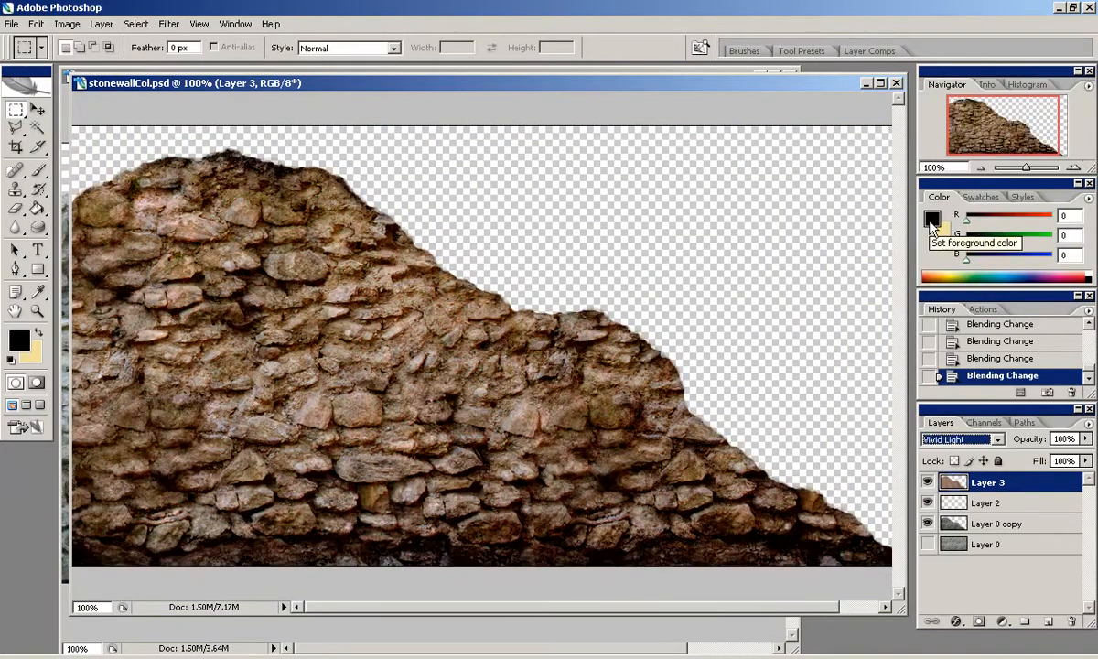
left_click(12, 25)
left_click(67, 207)
left_click(928, 503)
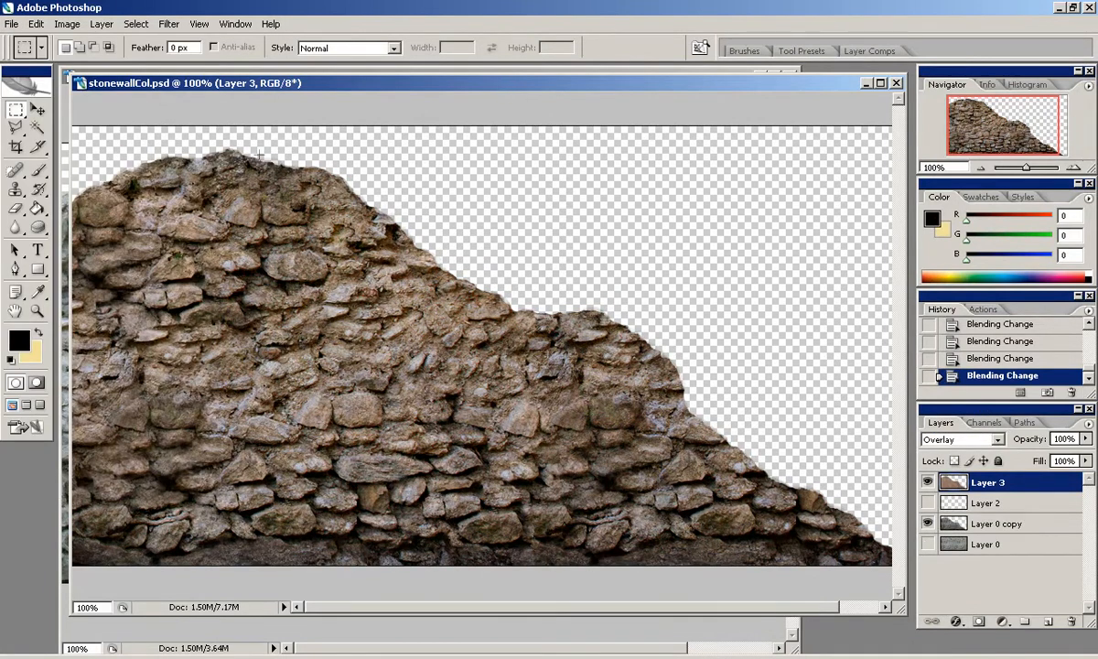
left_click(11, 24)
left_click(19, 209)
left_click(842, 395)
Step: Move Layer 3 directly above Layer 0 copy and merge it down into that layer
key("ctrl+plus")
left_click(1050, 139)
left_click(928, 524)
left_click(928, 523)
left_click(928, 482)
left_click(928, 482)
left_click_drag(955, 483, 958, 513)
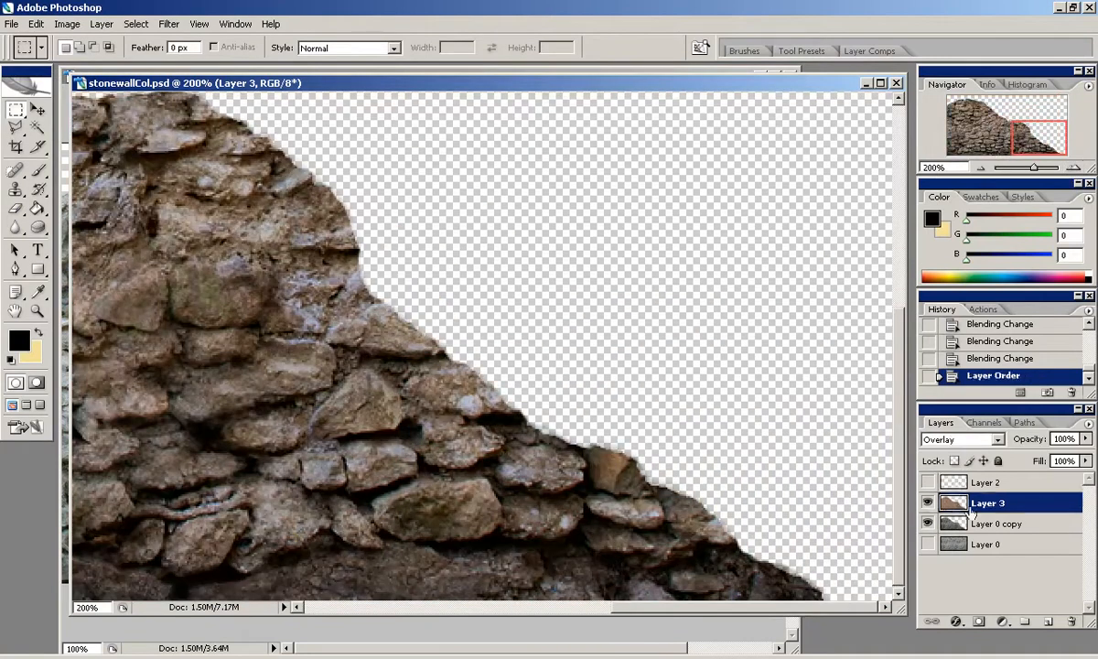
key("ctrl+e")
Step: Cut a lower, sloping ruin profile into Layer 0 copy by lassoing and deleting the stones along its upper edge
key("l")
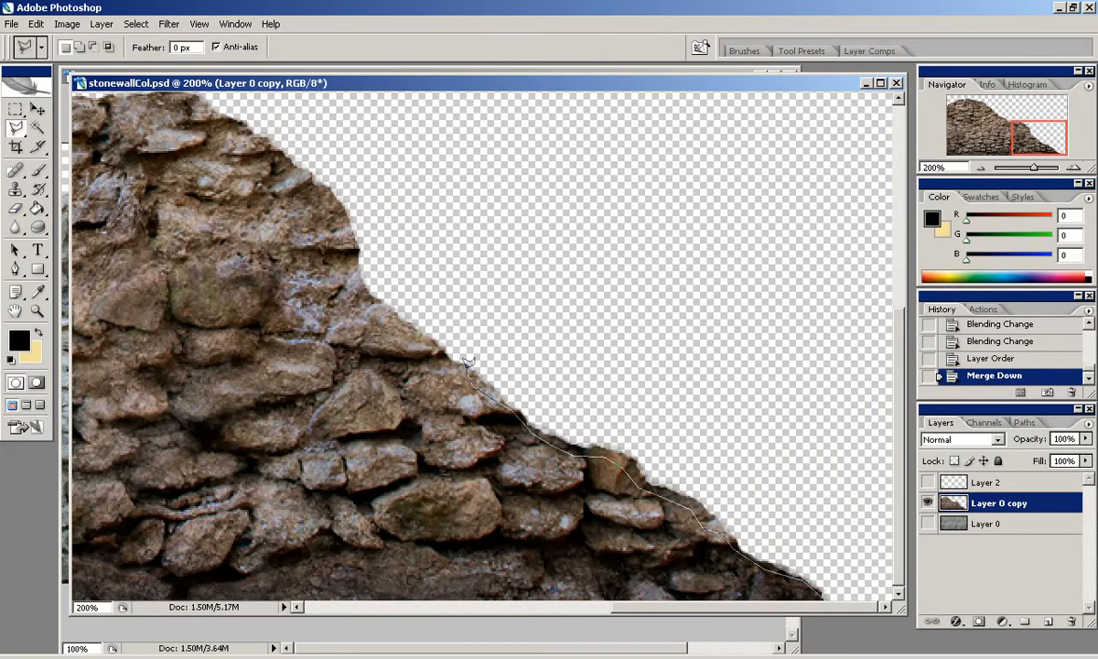
key("ctrl+minus")
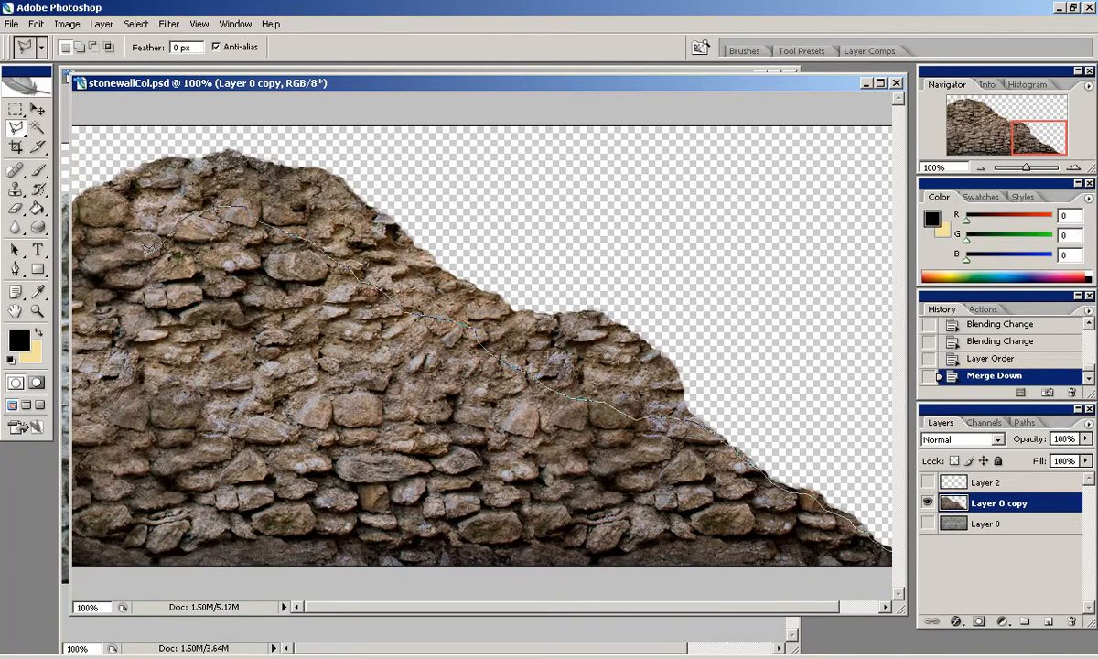
double_click(879, 458)
key("Delete")
key("m")
key("ctrl+d")
Step: Erase along the lower right slope of the wall with a rough 17 px eraser brush to break up the edge
left_click(1073, 167)
left_click_drag(1014, 134, 1050, 150)
left_click(17, 208)
right_click(803, 542)
scroll(916, 600, "down", 5)
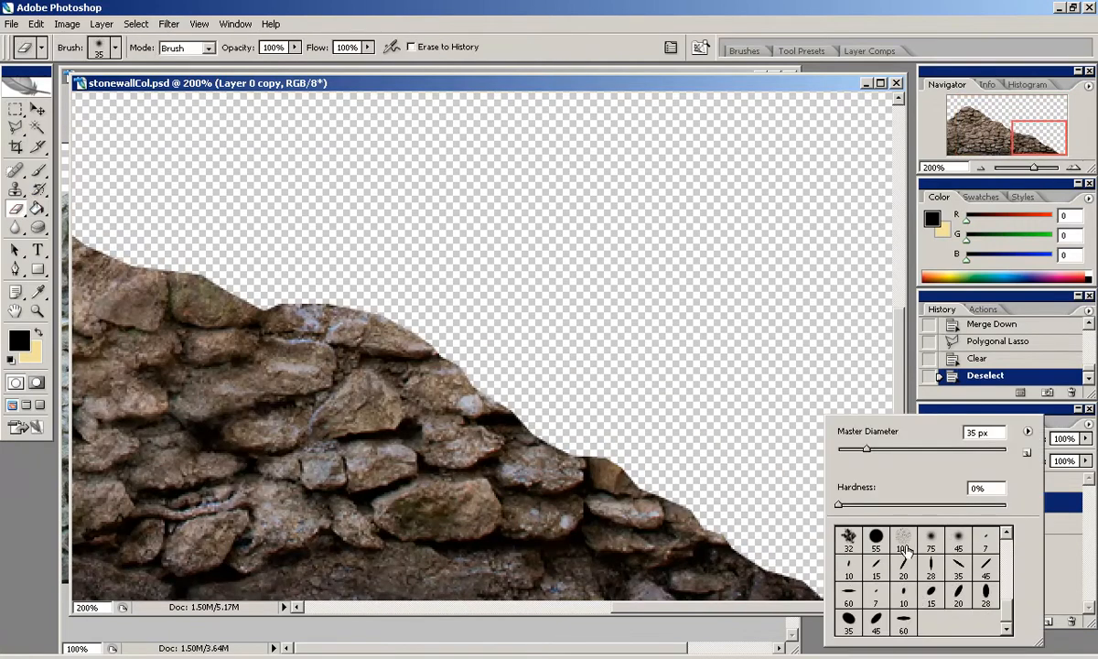
key("Return")
left_click(795, 560)
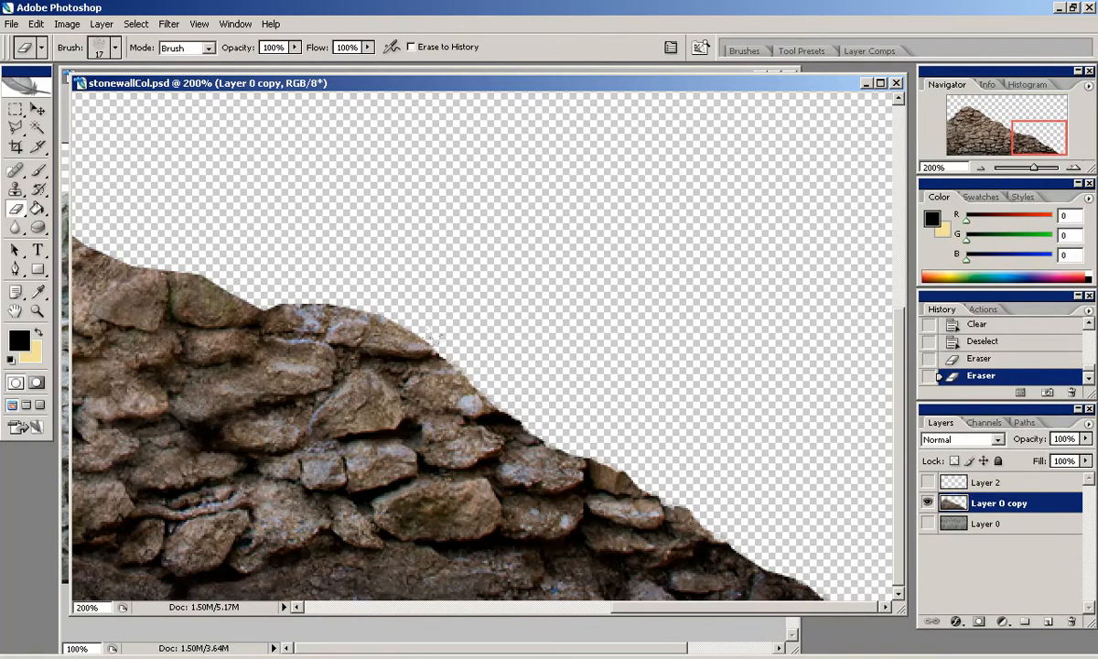
Step: Roughen the remaining cut edge with the eraser, from the middle slope over the peak to the left side
left_click_drag(1043, 146, 1022, 140)
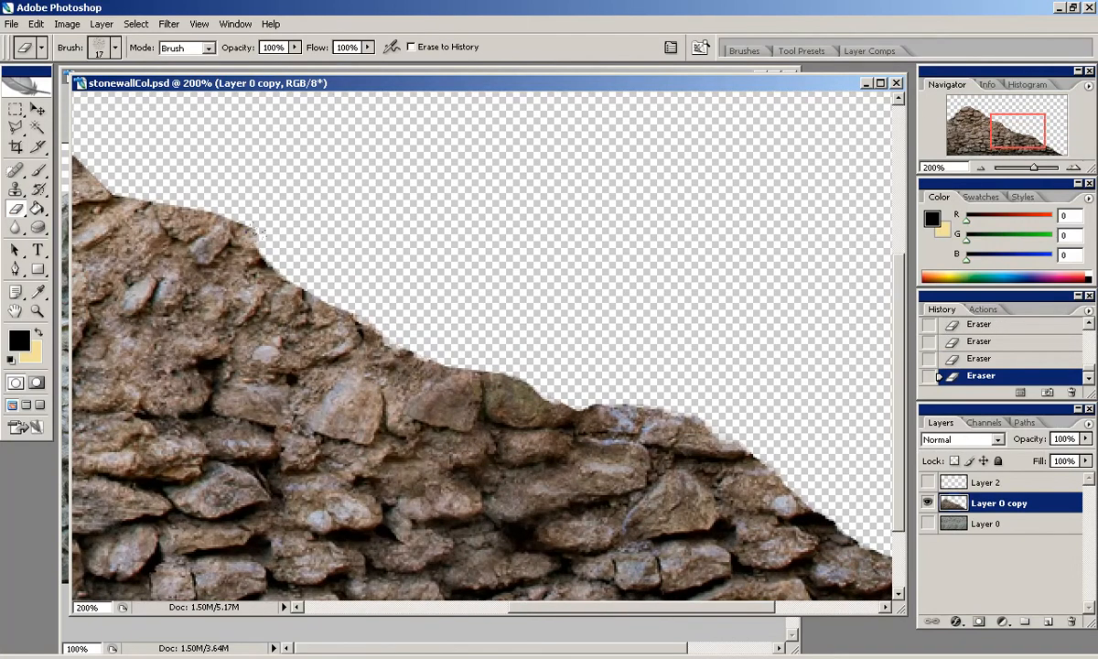
left_click_drag(1015, 138, 990, 132)
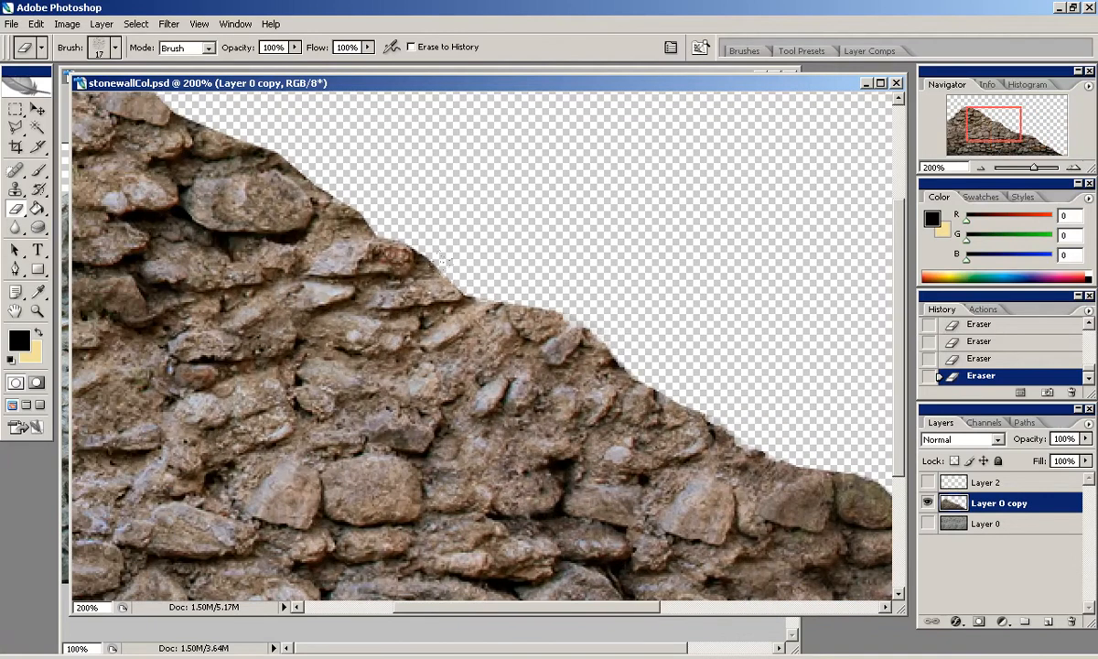
left_click_drag(355, 200, 286, 157)
left_click_drag(279, 154, 551, 268)
left_click_drag(531, 251, 563, 264)
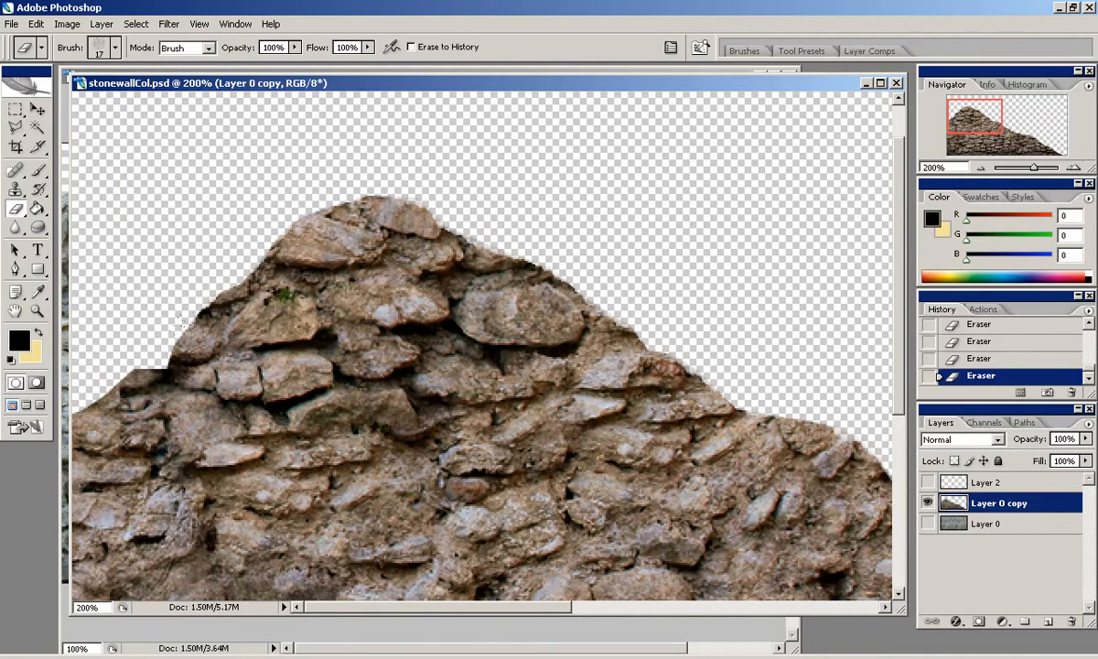
scroll(868, 137, "down", 3)
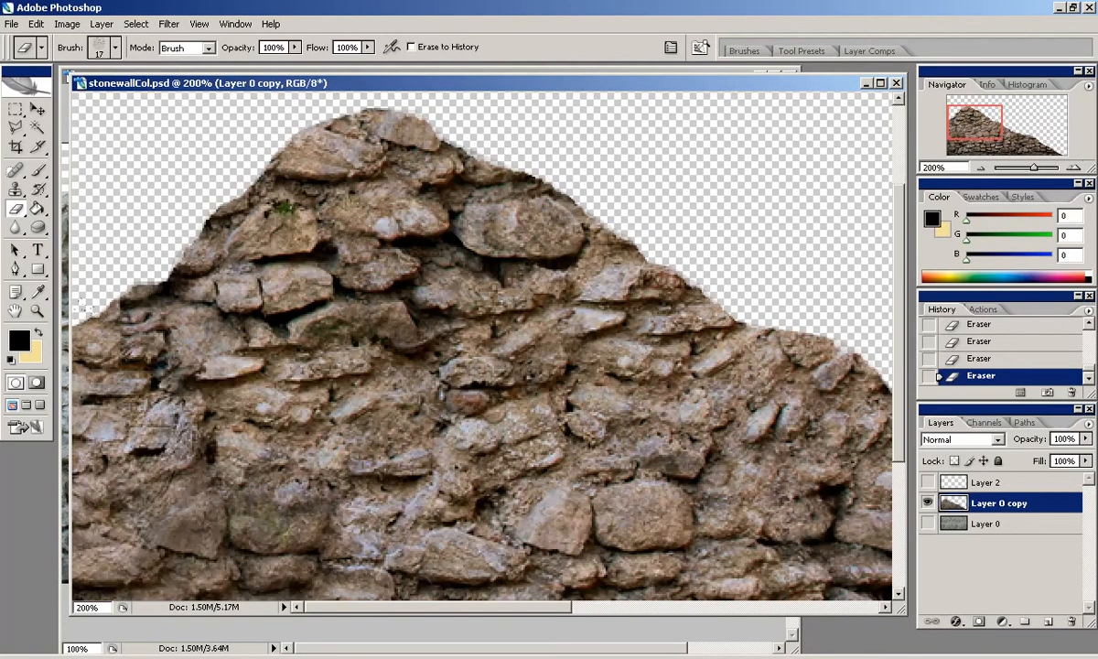
left_click(981, 168)
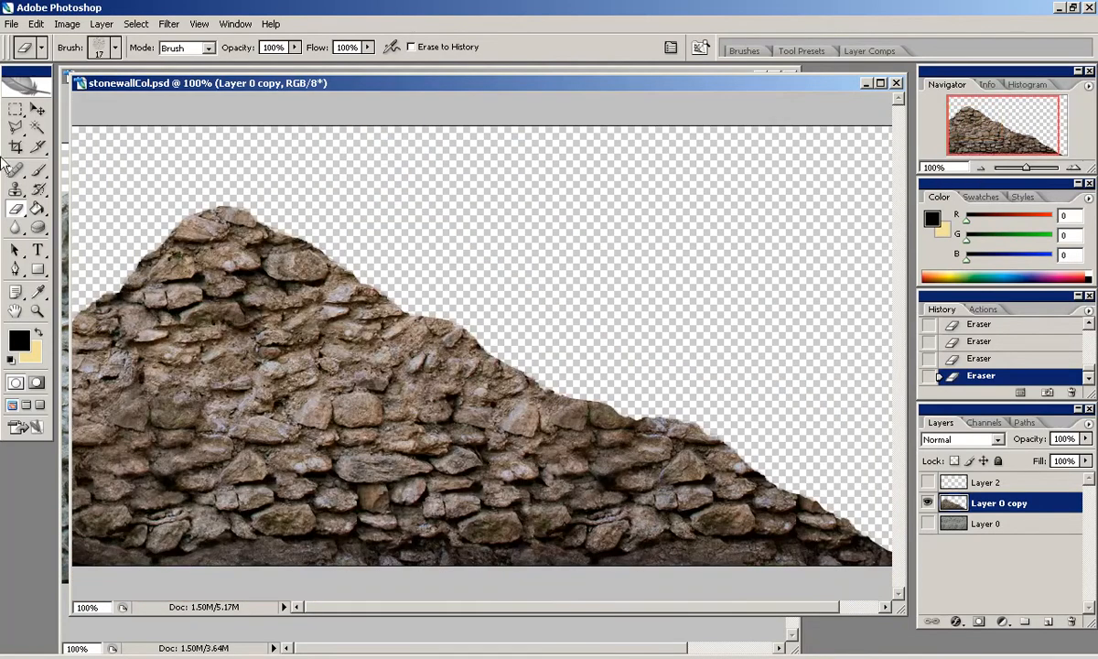
Step: Save a PNG copy of the texture over stonewallCol.png in the folder above psd
left_click(12, 25)
left_click(57, 204)
left_click(588, 398)
left_click(560, 568)
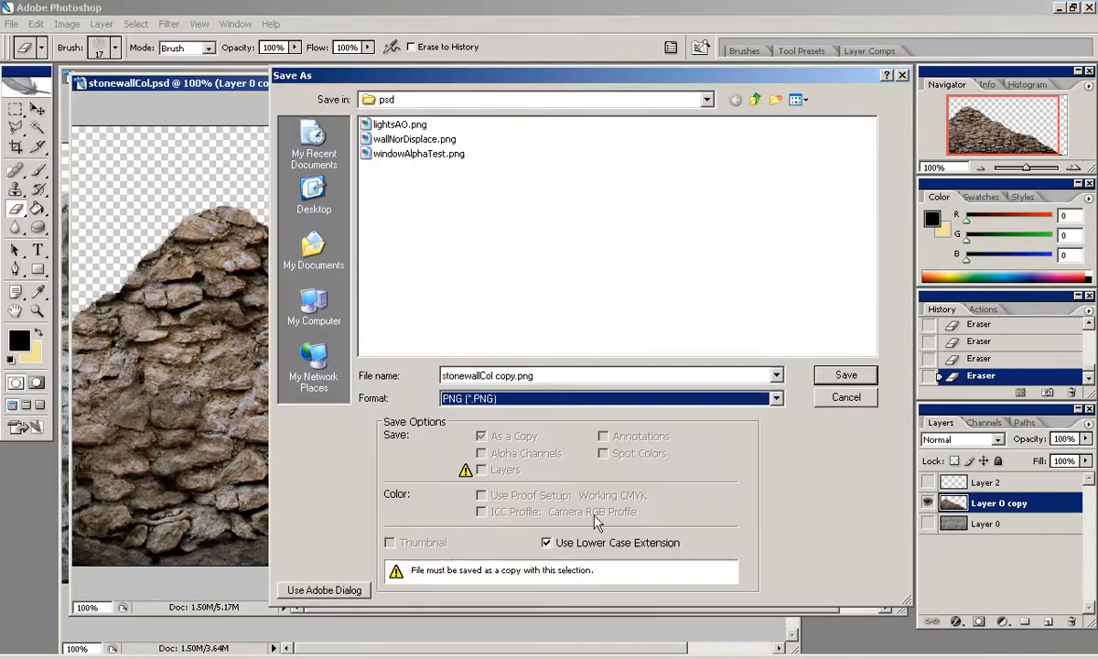
left_click(755, 100)
left_click(846, 375)
left_click(514, 375)
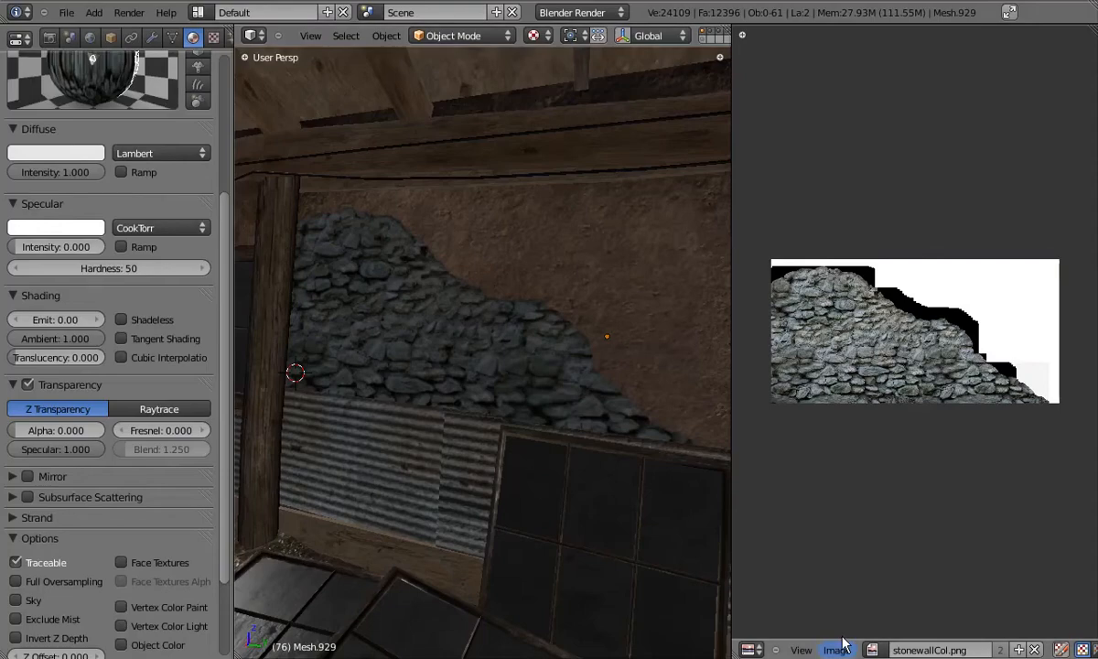
Step: Switch to Blender and reload the stonewallCol.png image so the wall shows the updated texture
left_click(835, 649)
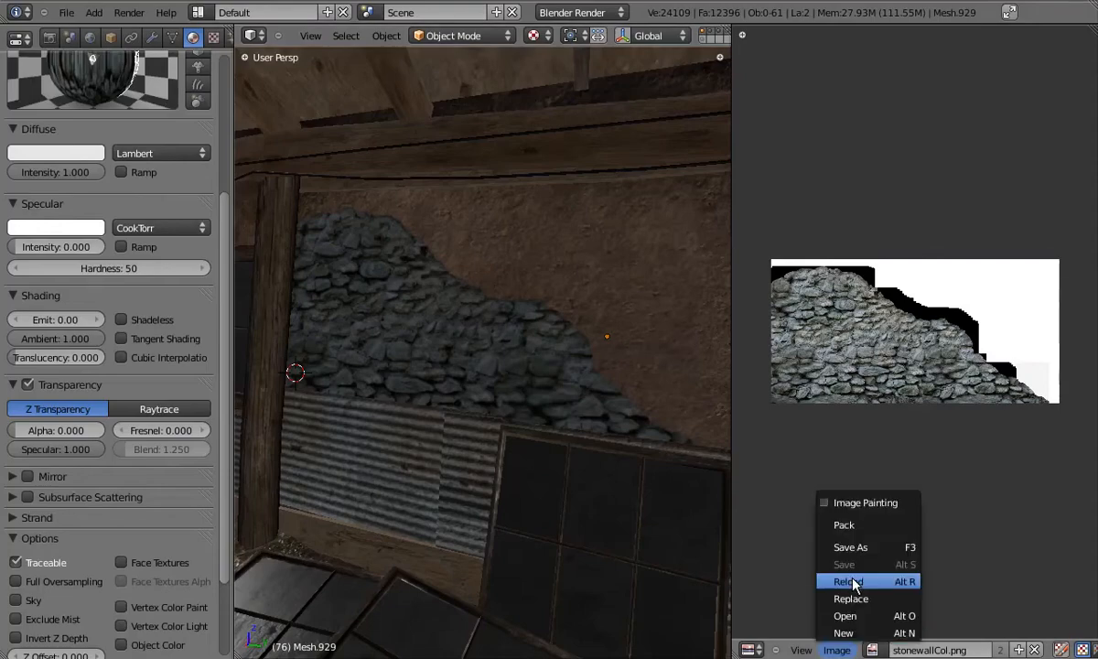
left_click(853, 580)
middle_click_drag(466, 373, 492, 375)
scroll(493, 367, "up", 5)
middle_click_drag(581, 375, 527, 372)
Step: Shift the stone wall plane's geometry along the Y axis in Edit Mode and return to Object Mode
key("Tab")
key("a")
key("b")
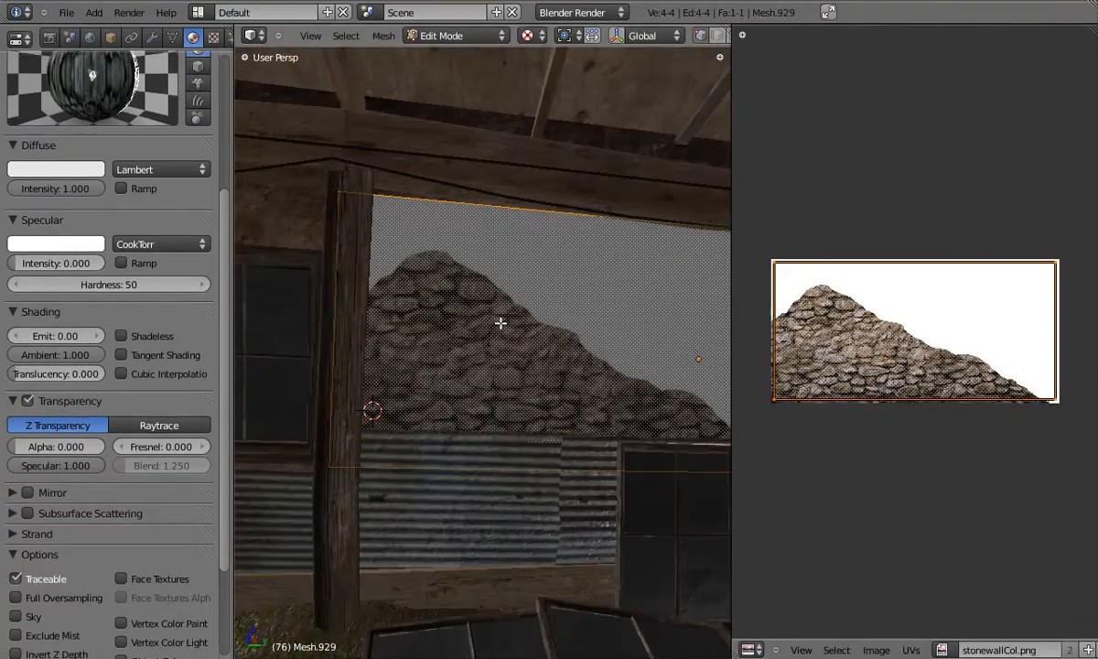
key("g")
key("y")
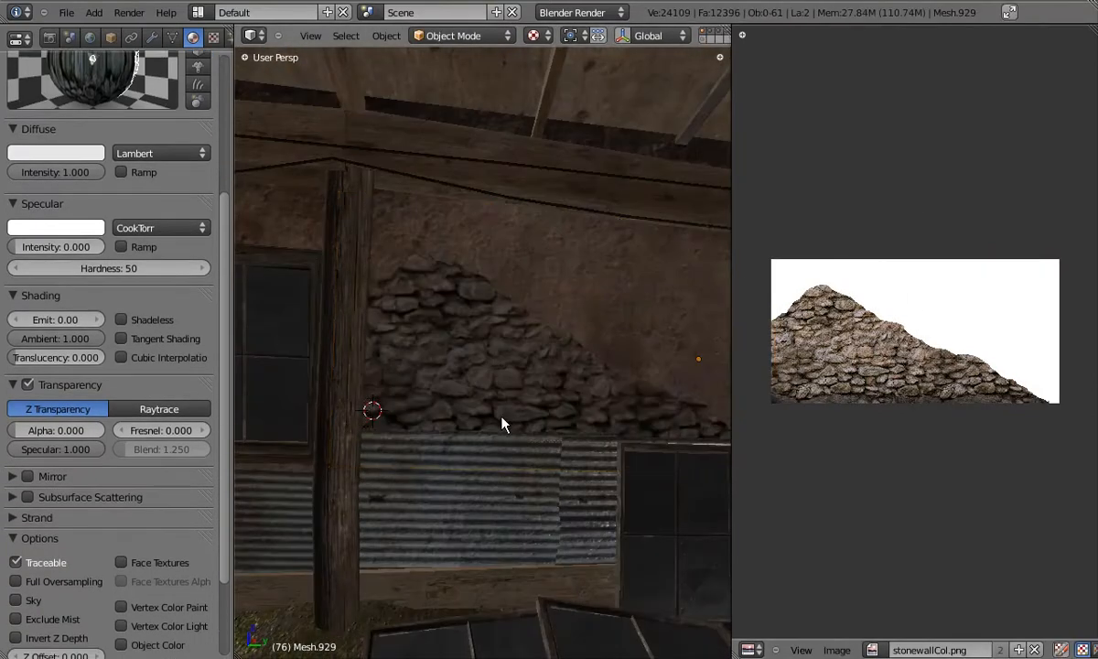
middle_click_drag(502, 424, 484, 380)
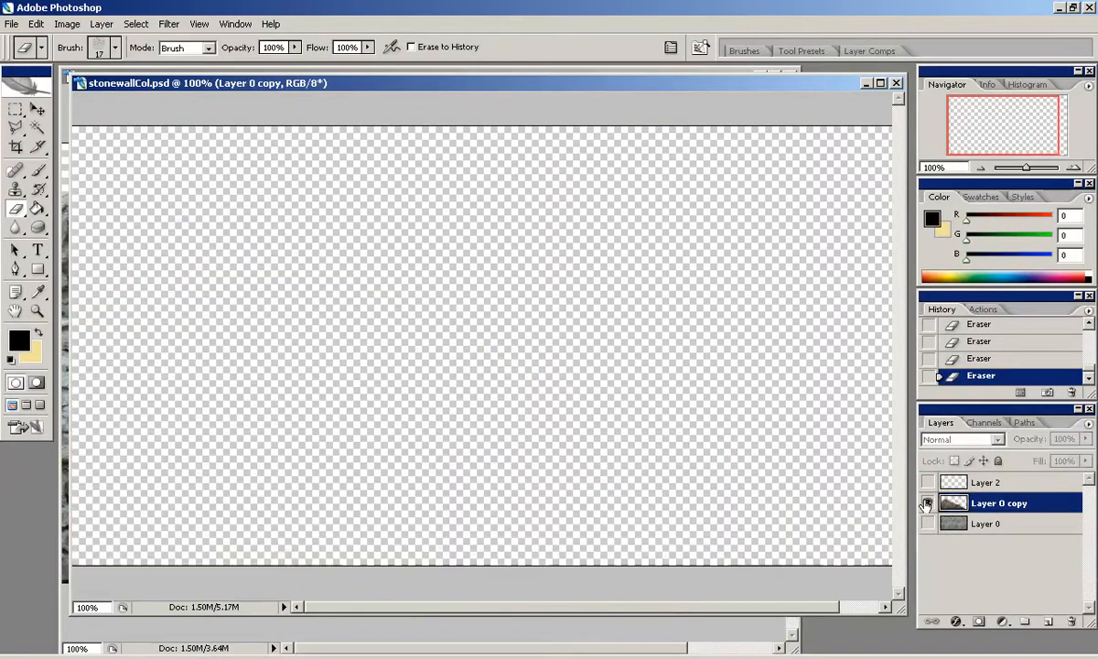
Step: In Photoshop, give Layer 0 copy a 75% Multiply Inner Shadow with 0 px distance and 0% choke, and save the texture again
left_click(955, 647)
left_click(993, 470)
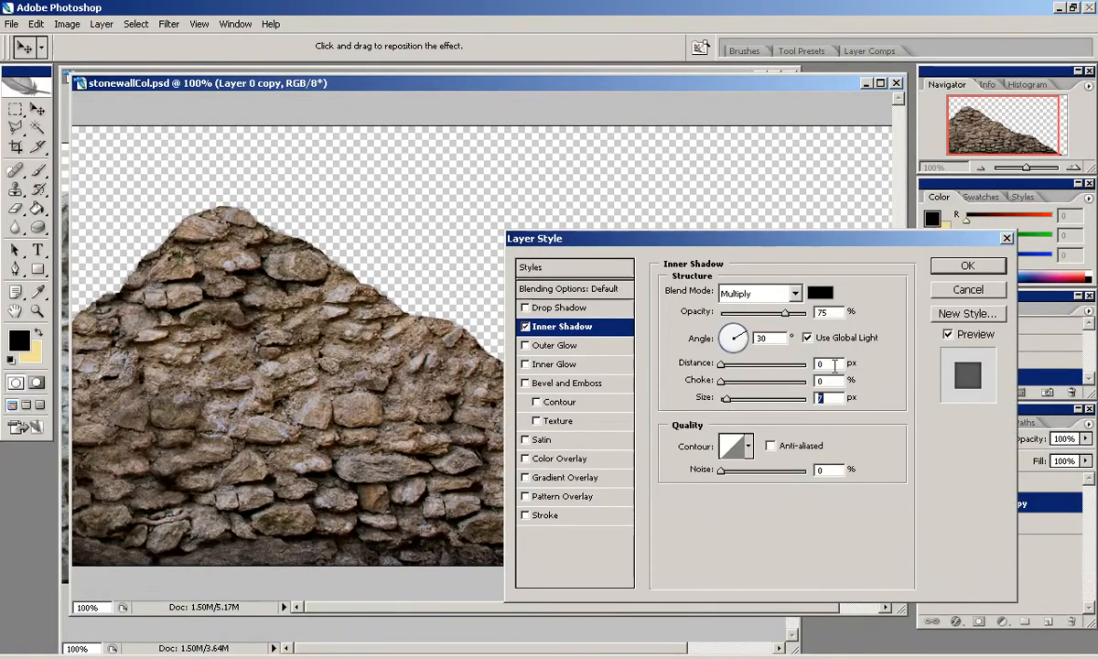
left_click(948, 334)
left_click(948, 334)
left_click(967, 266)
left_click(11, 24)
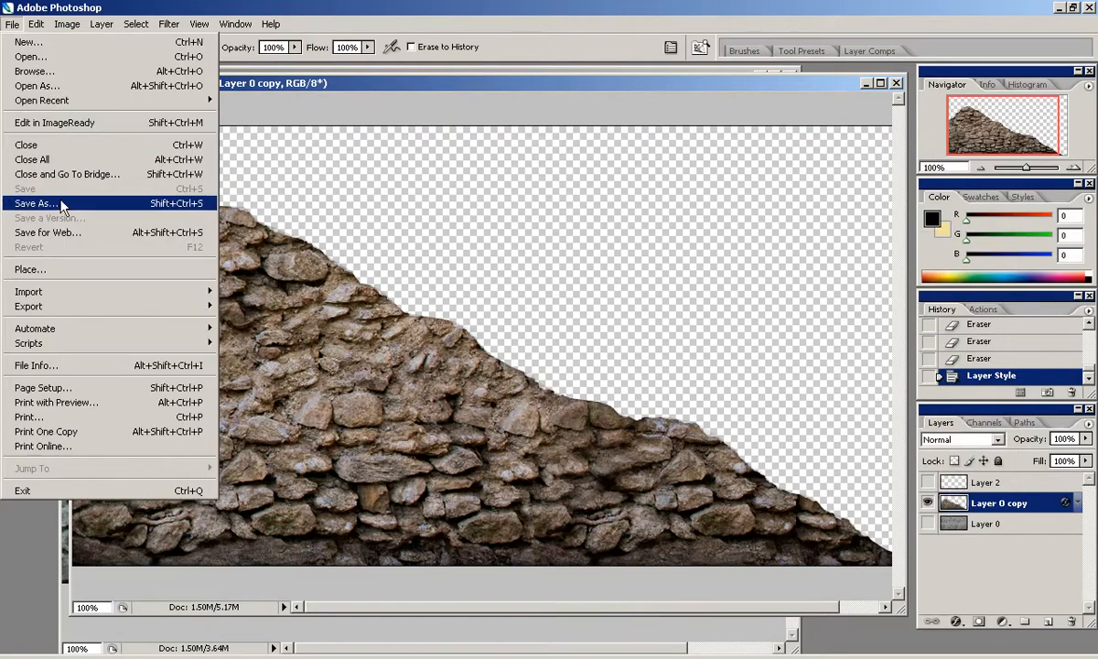
left_click(39, 203)
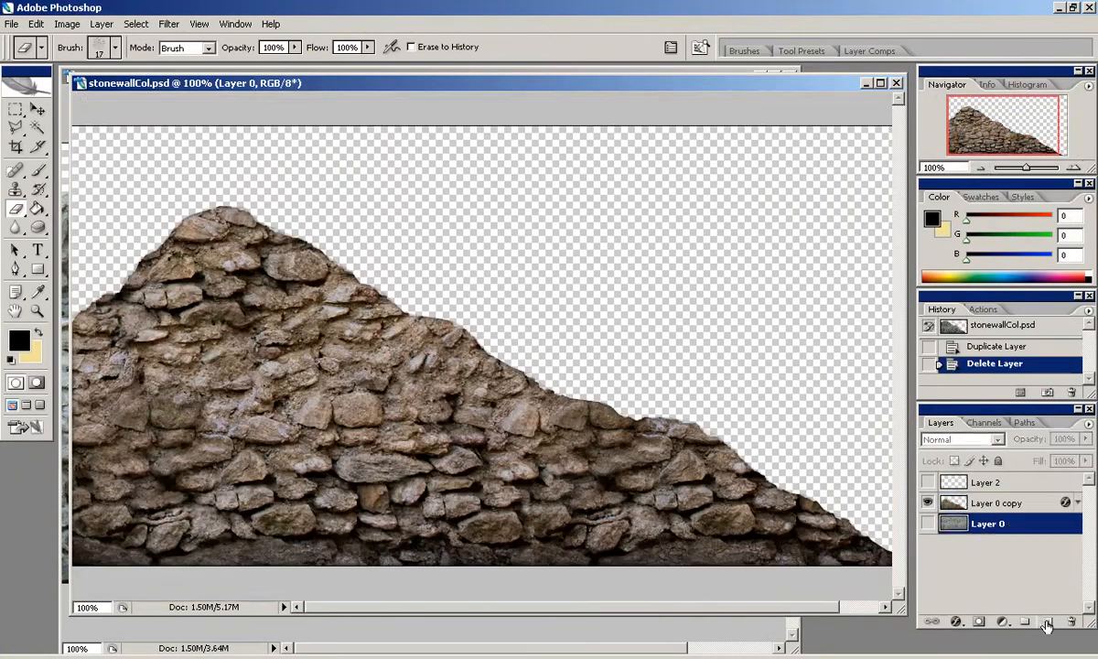
Step: Add a new layer beneath Layer 0 copy and fill it with black
left_click(1025, 622)
left_click(36, 208)
left_click(334, 240)
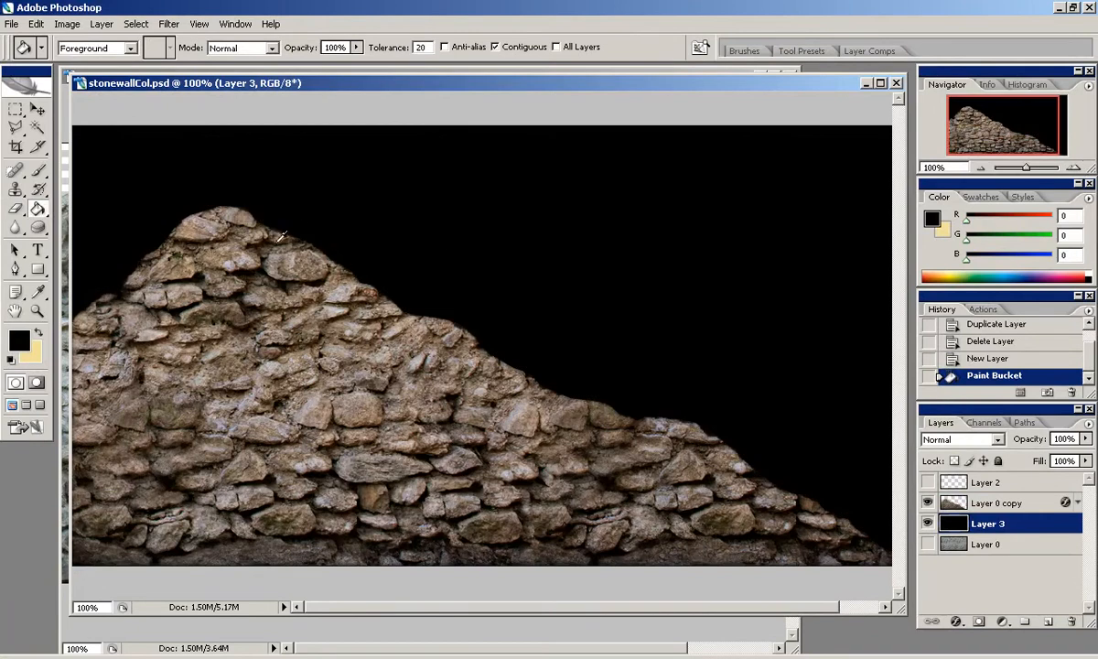
left_click(339, 218)
Step: Fill Layer 3 with brown tones sampled from the stones, ending with the muted brown RGB 82, 74, 65
left_click(482, 344, "alt")
left_click(478, 333)
left_click(458, 336, "alt")
left_click(394, 295)
left_click(323, 246)
left_click(816, 500, "alt")
left_click(806, 466)
left_click(784, 487, "alt")
left_click(796, 472)
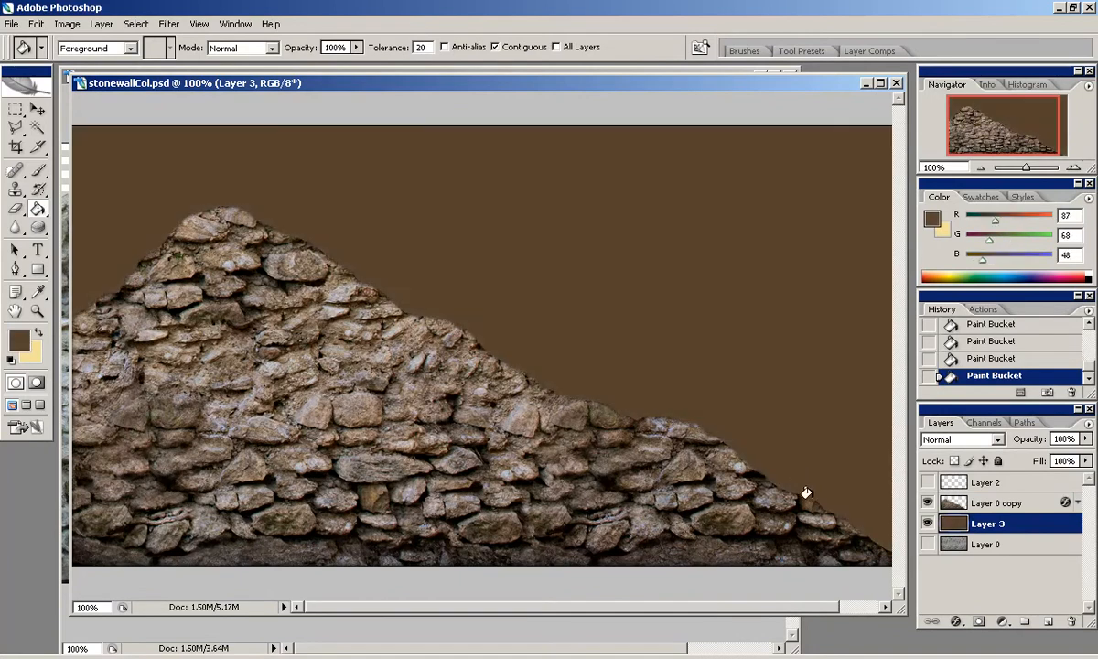
left_click(20, 341)
left_click(1006, 193)
left_click(569, 253)
Step: Show Layer 0 and compare the wall with the brown Layer 3 hidden and visible
left_click(12, 27)
left_click(937, 519)
left_click(928, 523)
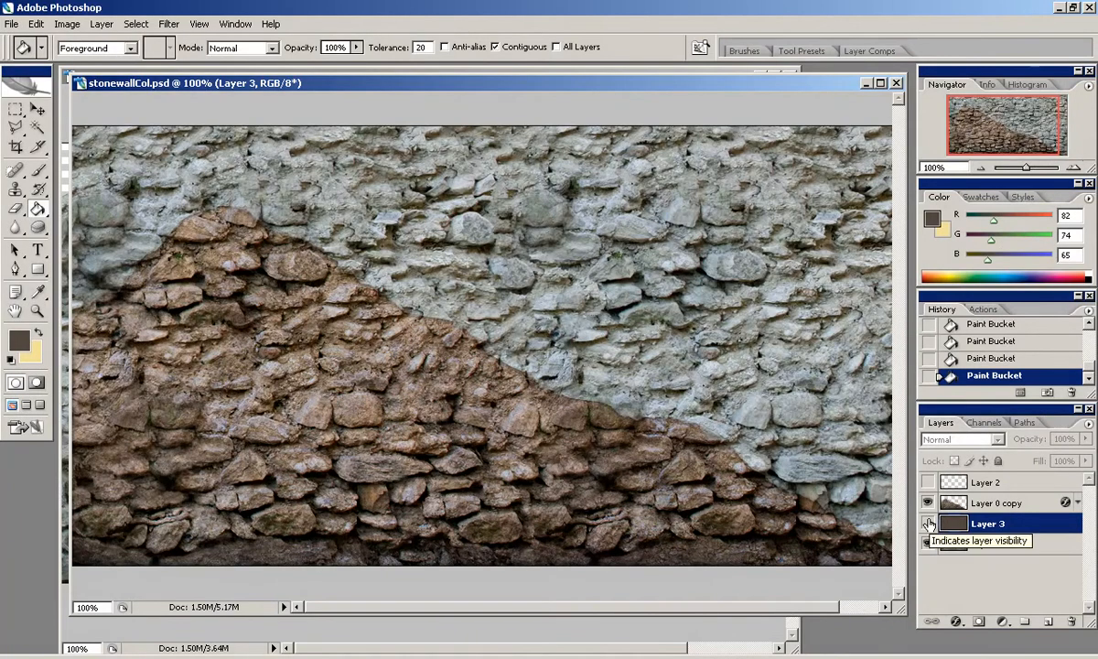
left_click(928, 523)
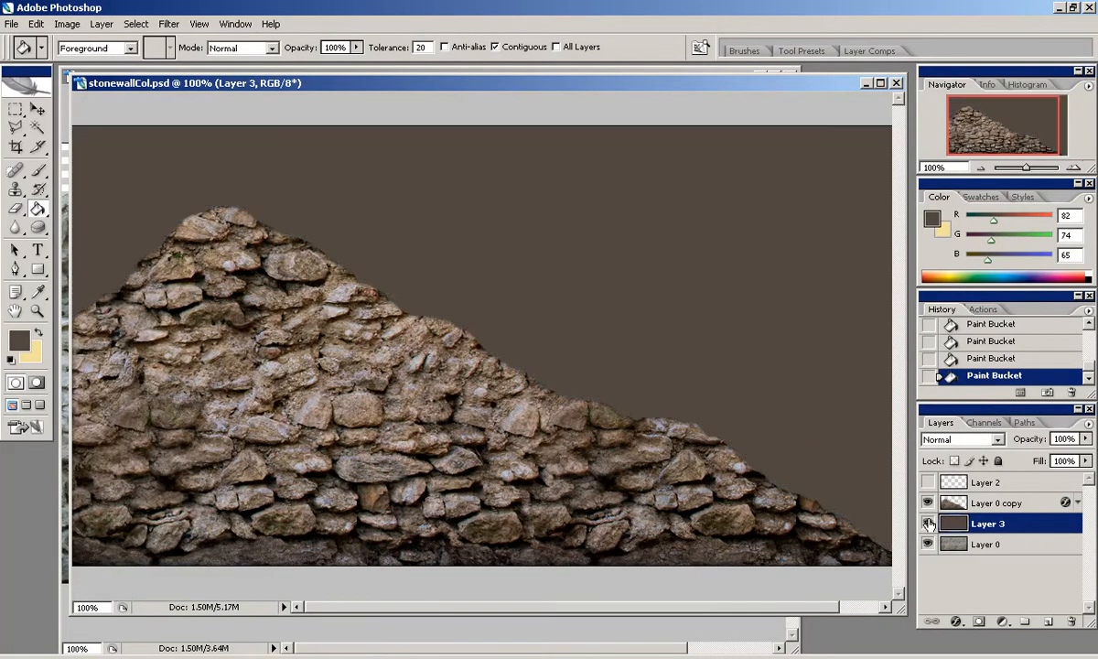
left_click(12, 26)
left_click(86, 201)
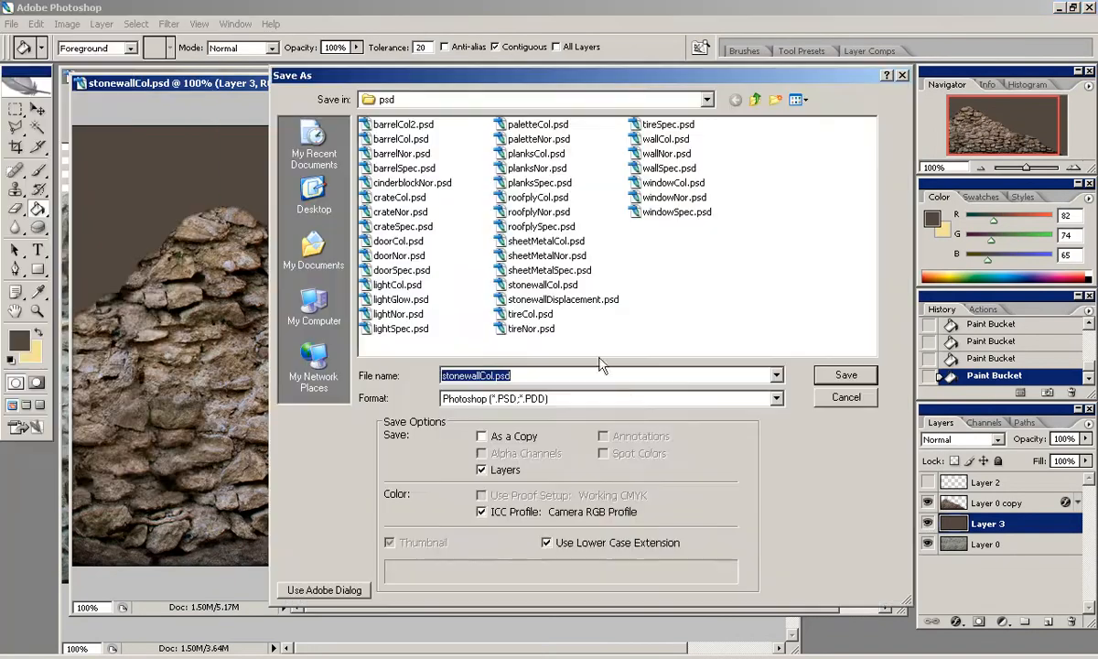
left_click(591, 397)
left_click(531, 573)
left_click(846, 397)
Step: Hide Layer 3, paste the copied image above Layer 0, and transform it to cover the stone wall
left_click(928, 523)
left_click(961, 548)
key("ctrl+v")
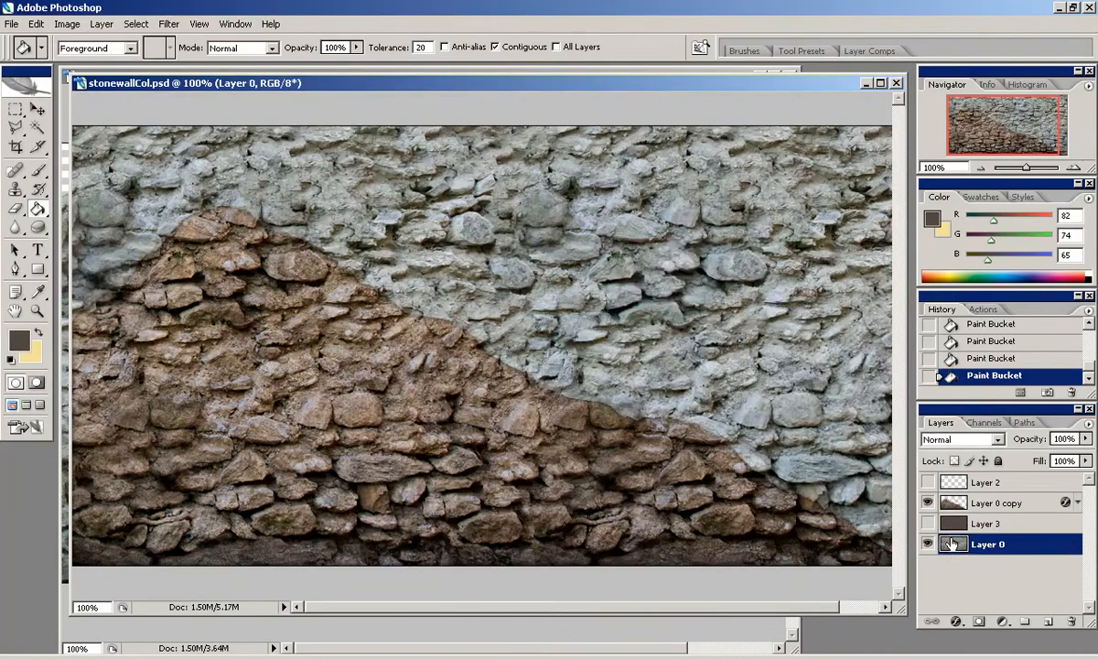
key("Return")
key("ctrl+minus")
key("ctrl+minus")
key("ctrl+t")
left_click_drag(263, 237, 535, 372, "shift")
left_click_drag(636, 419, 311, 237)
left_click(673, 48)
Step: Change the pasted layer's blending mode to tint the stones brown and merge it down into Layer 0
left_click(998, 439)
left_click(956, 245)
left_click(1074, 168)
left_click(1075, 168)
key("Up")
key("Down")
key("ctrl+e")
Step: Darken Layer 0 with Levels, using input black 21, midtone 0.88 and white 255
left_click(67, 24)
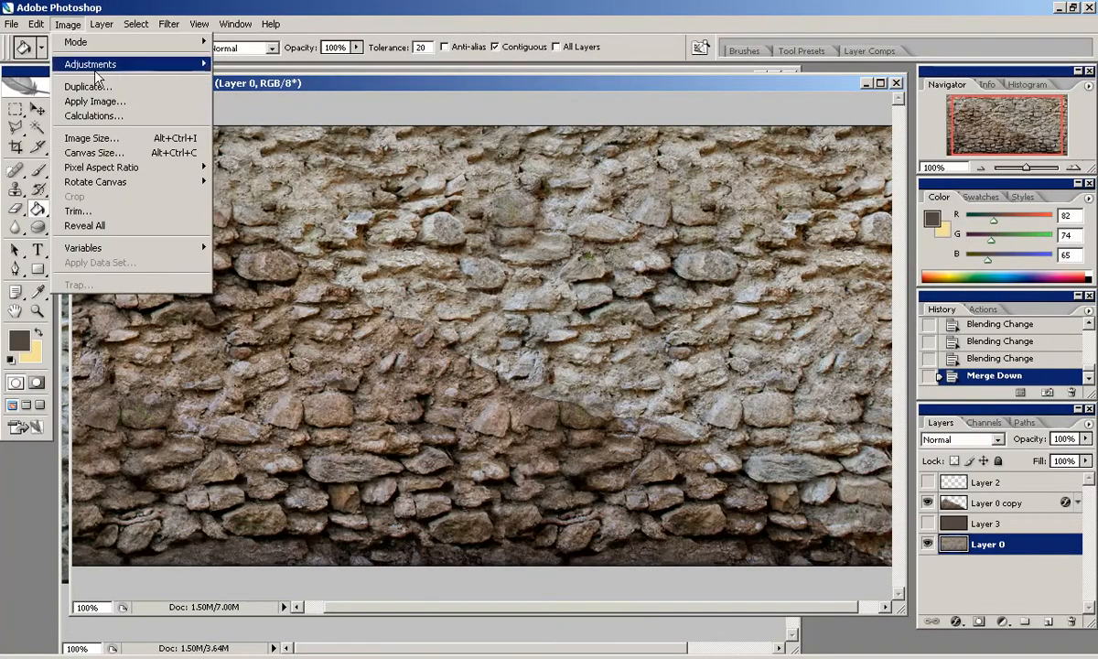
mouse_move(89, 64)
left_click(242, 65)
left_click_drag(773, 434, 793, 435)
left_click_drag(892, 434, 902, 434)
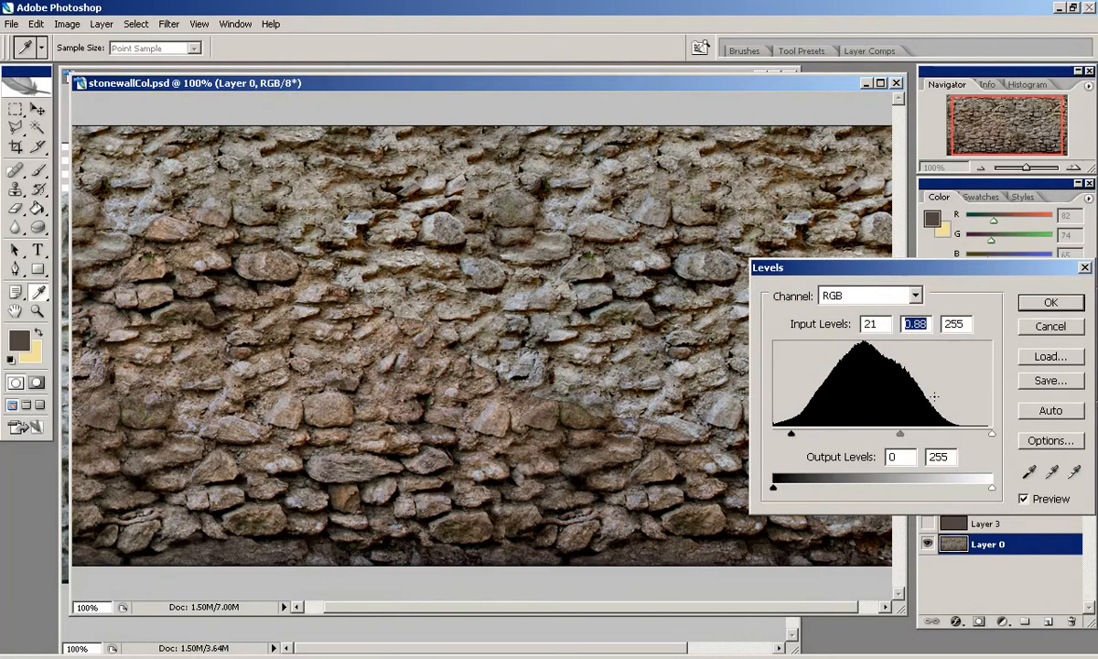
key("Return")
key("g")
left_click_drag(1031, 137, 939, 129)
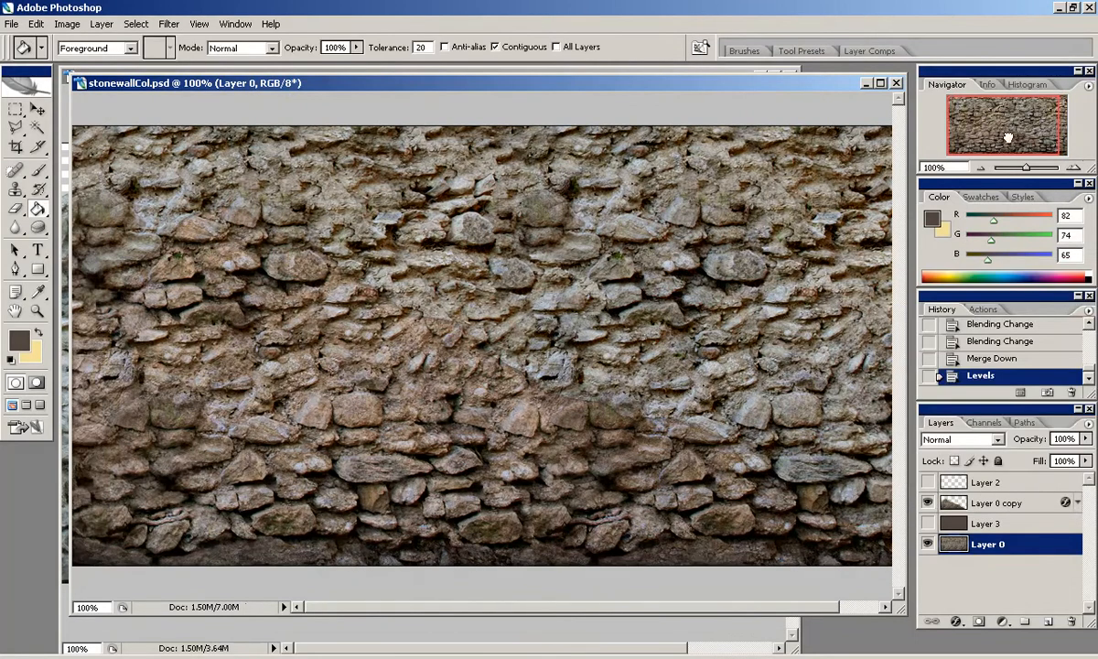
Step: Load Layer 0 copy's outline, extend it slightly with the Polygonal Lasso, and clear everything outside it from Layer 0
left_click(955, 505, "ctrl")
key("ctrl+minus")
key("l")
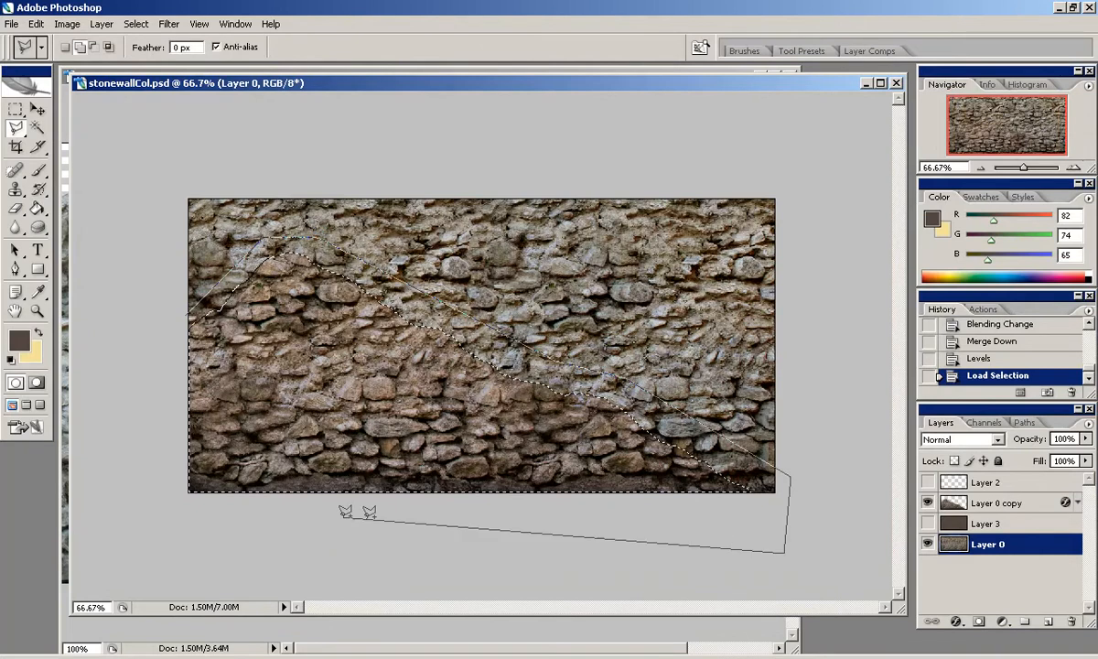
left_click(187, 315)
left_click(136, 25)
left_click(151, 86)
key("Delete")
left_click(15, 110)
key("ctrl+d")
Step: Show Layer 3, move it beneath Layer 0 as the brown background, and save the document
left_click(928, 524)
left_click_drag(961, 529, 961, 555)
key("ctrl+plus")
left_click(14, 26)
left_click(30, 187)
Step: Save a PNG copy as stonewallCol.png in the textures folder, replacing the existing file
left_click(17, 24)
left_click(57, 204)
left_click(608, 399)
left_click(600, 572)
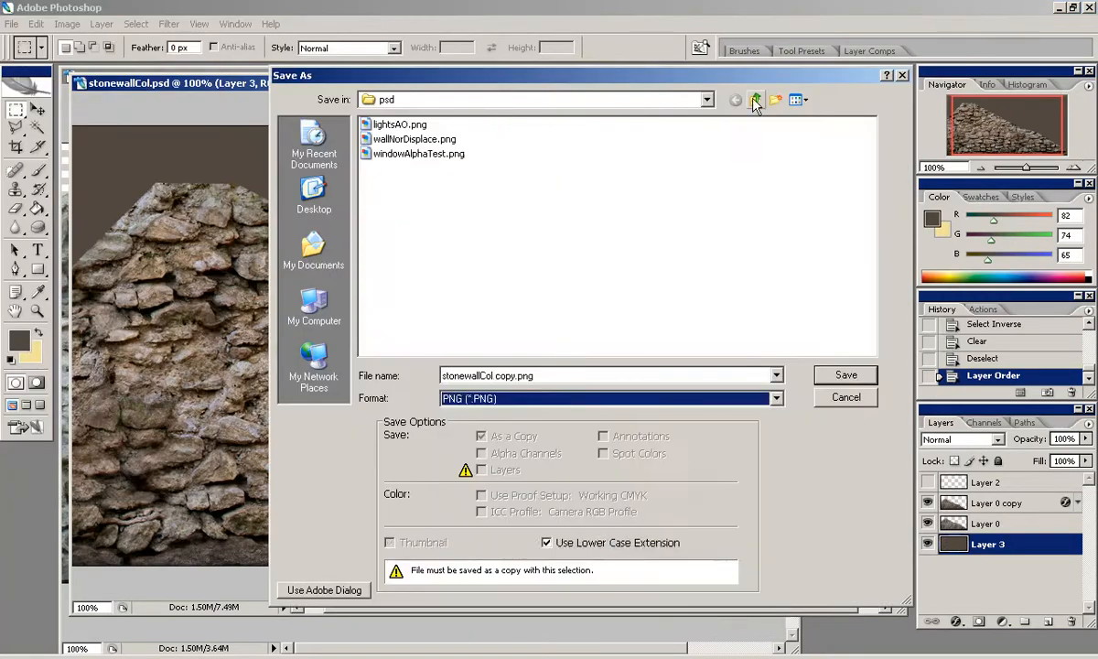
left_click(755, 99)
left_click(638, 270)
left_click(845, 375)
left_click(518, 374)
left_click(592, 321)
Step: Hide the wall and brown layers, load Layer 0 copy's outline, and fill it with white on a new layer
left_click(928, 523)
left_click(928, 546)
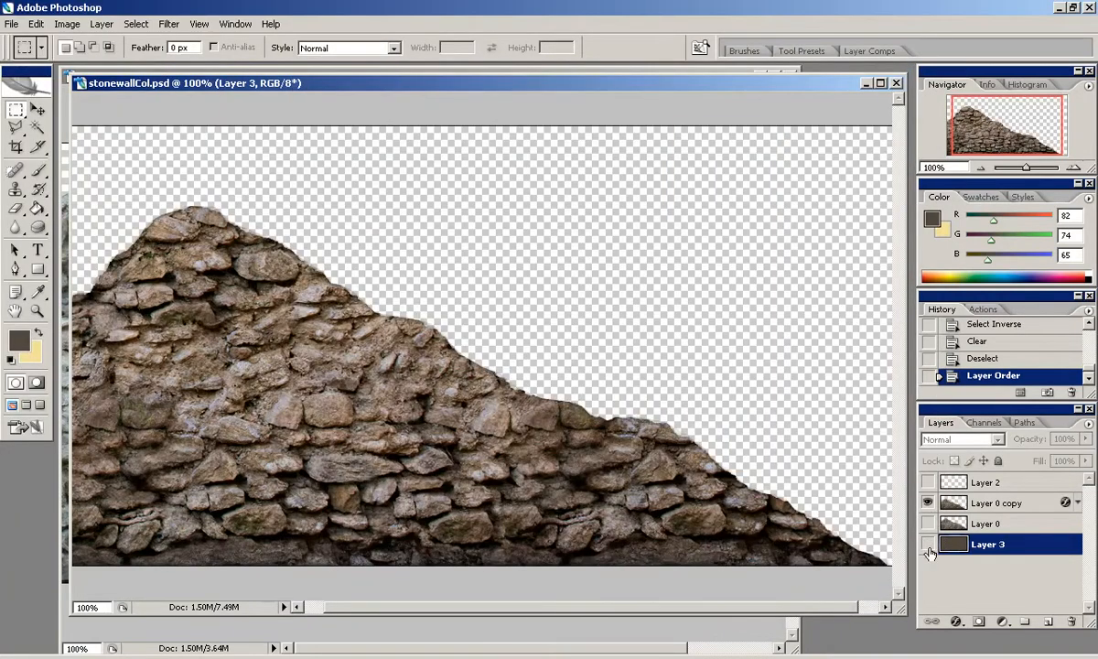
left_click(953, 503, "ctrl")
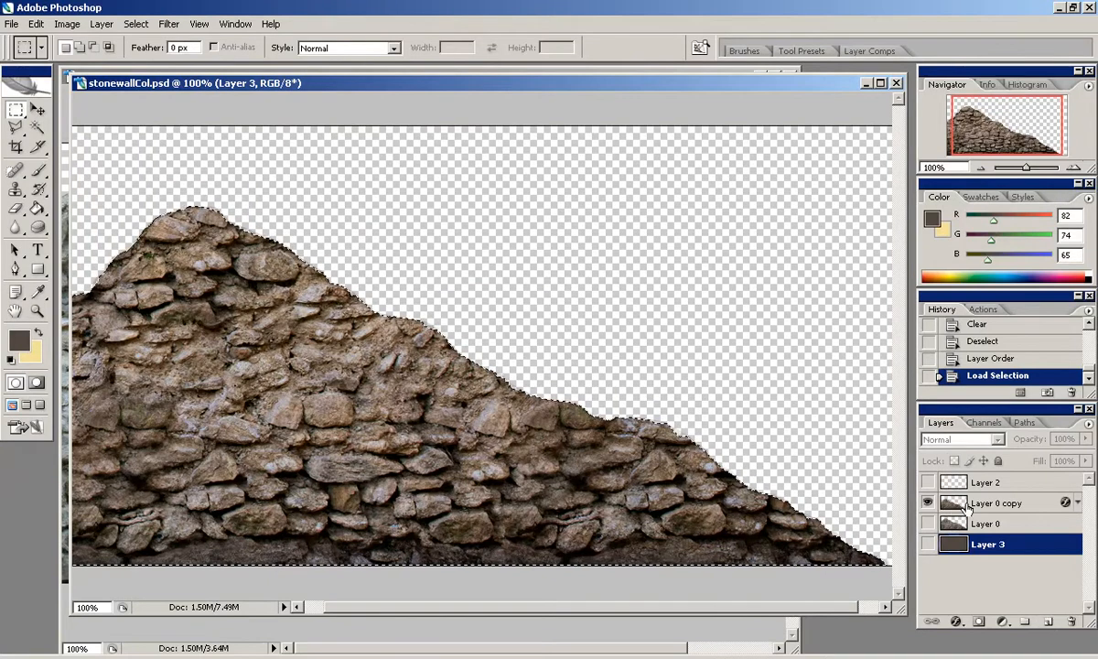
left_click(997, 503)
left_click(1048, 622)
left_click(928, 524)
left_click(37, 209)
left_click(20, 340)
left_click(630, 205)
left_click(991, 196)
left_click(384, 402)
Step: Add a new layer beneath the white silhouette and fill it with black
left_click(20, 340)
left_click(843, 422)
left_click(999, 193)
left_click(1000, 523)
left_click(1046, 625)
key("ctrl+d")
left_click(116, 152)
left_click_drag(959, 131, 954, 130)
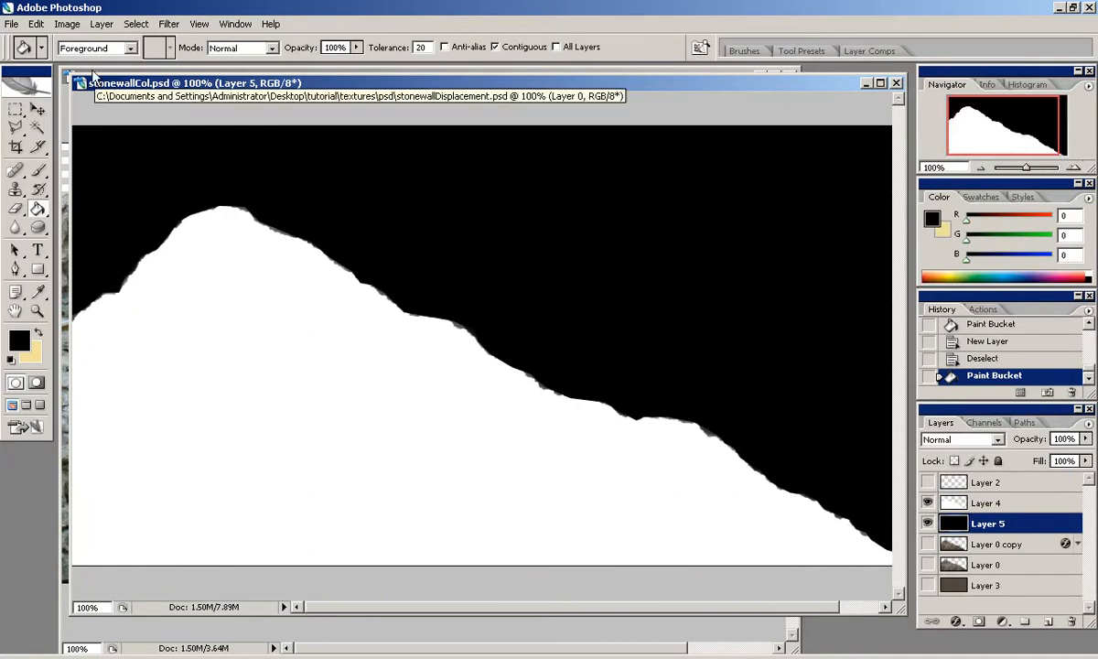
Step: Save the black-and-white mask as stonewallAlpha.png in the textures folder
left_click(12, 24)
left_click(46, 197)
left_click(576, 399)
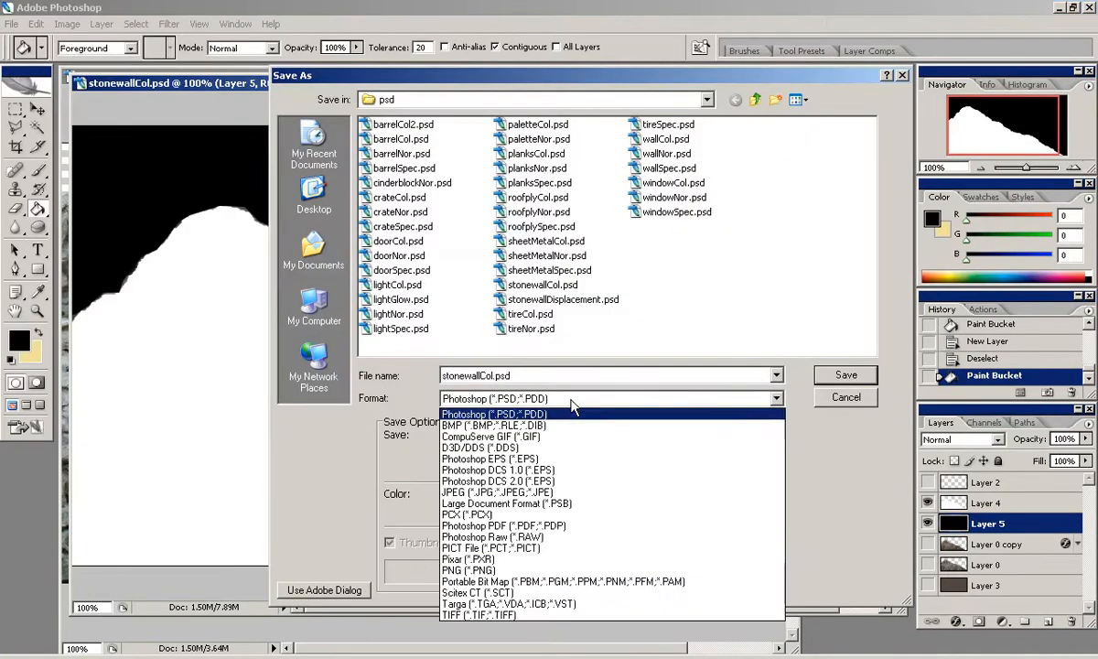
left_click(593, 570)
left_click(756, 100)
left_click(492, 377)
key("BackSpace")
key("BackSpace")
key("BackSpace")
type("Alph")
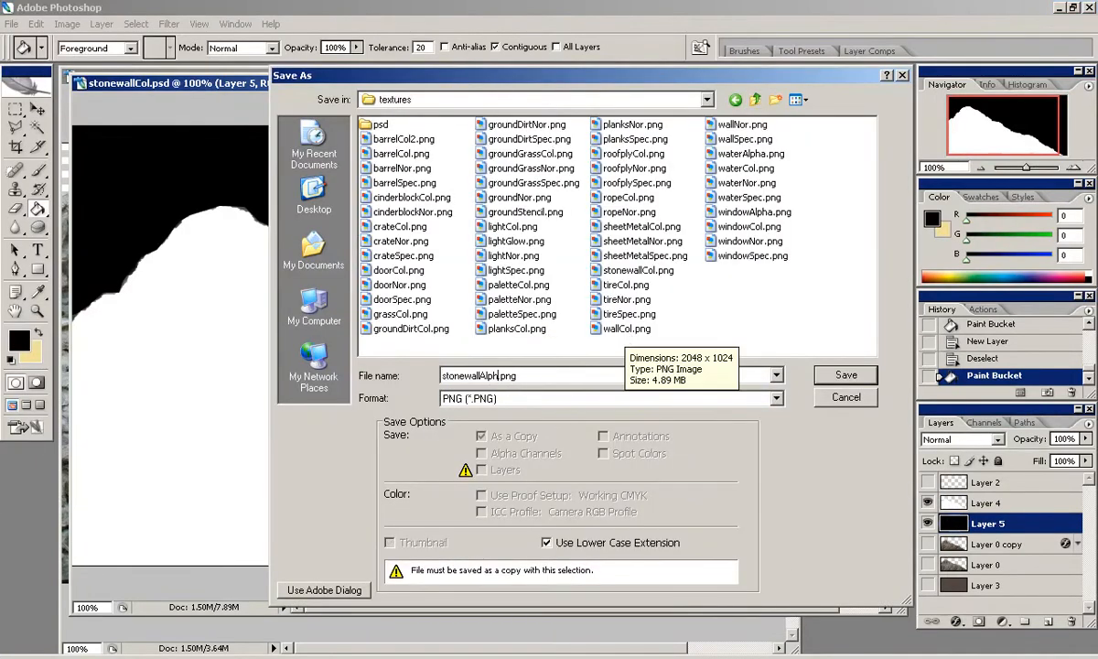
key("Return")
Step: Switch to Blender, select the stone wall plane and reload the stonewallCol.png image
key("alt+Tab")
key("alt+Tab")
key("alt+Tab")
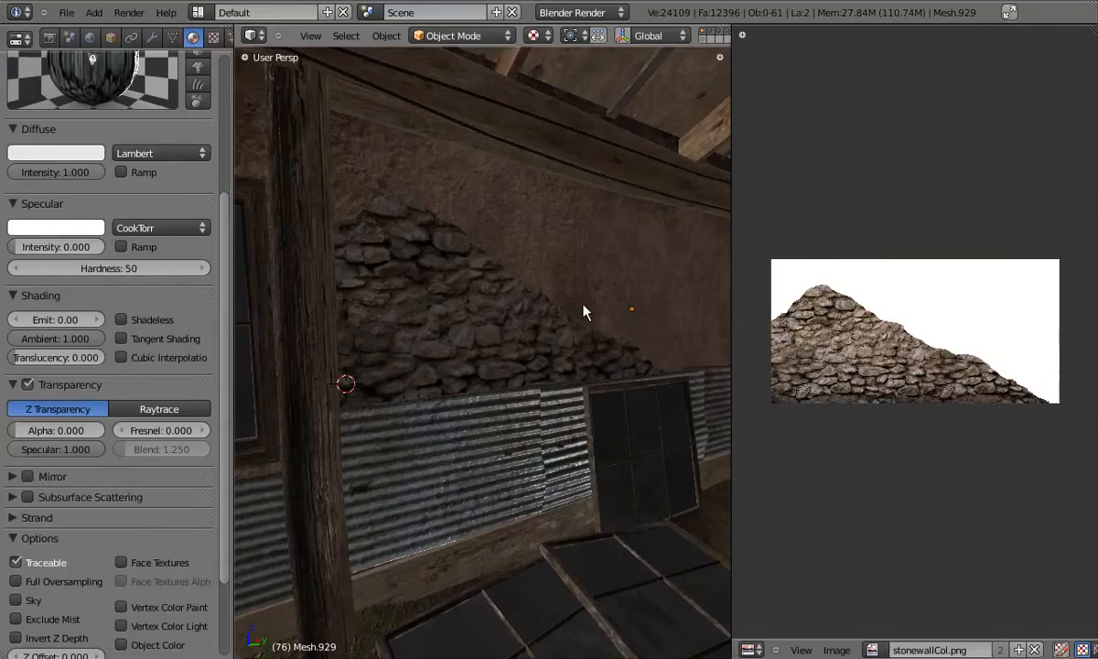
middle_click_drag(583, 305, 550, 329)
right_click(550, 328)
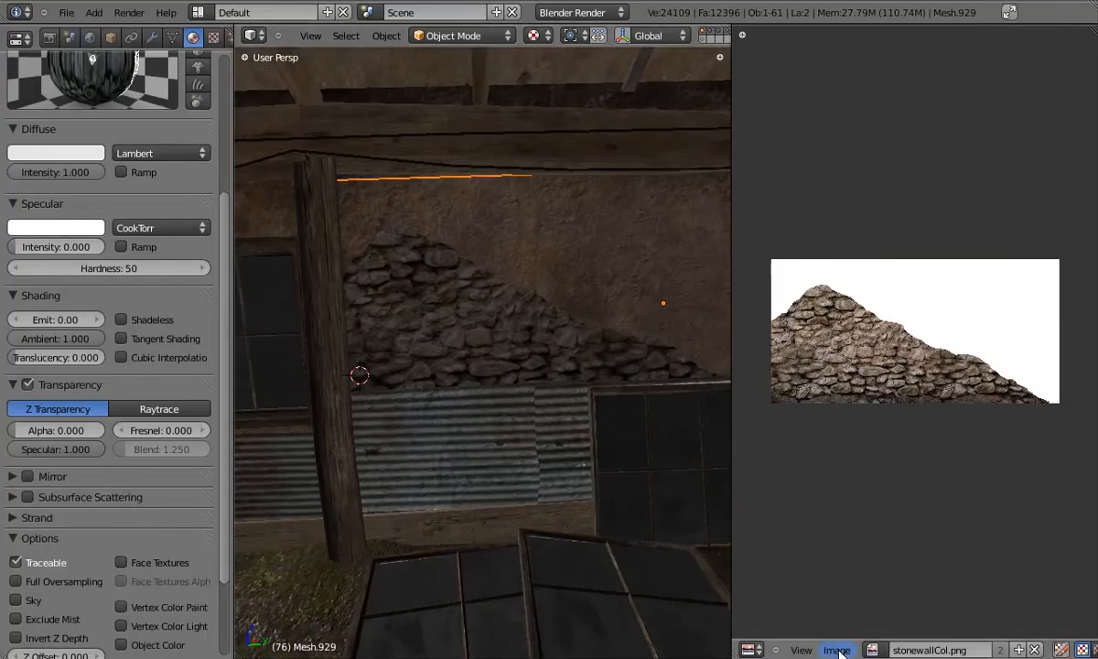
left_click(836, 650)
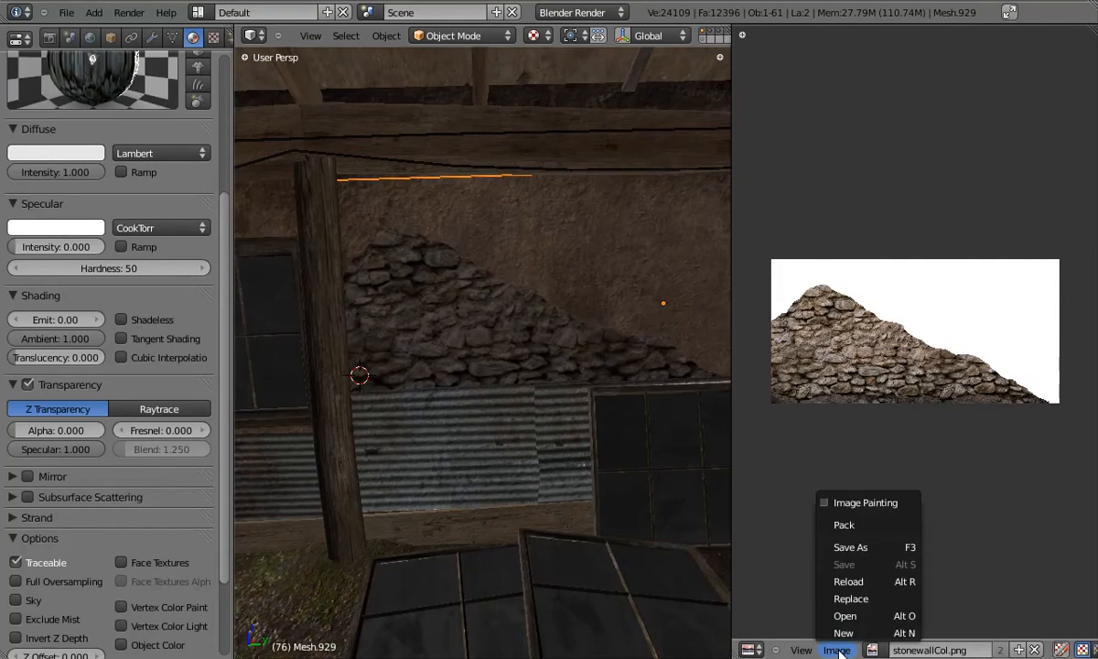
left_click(844, 582)
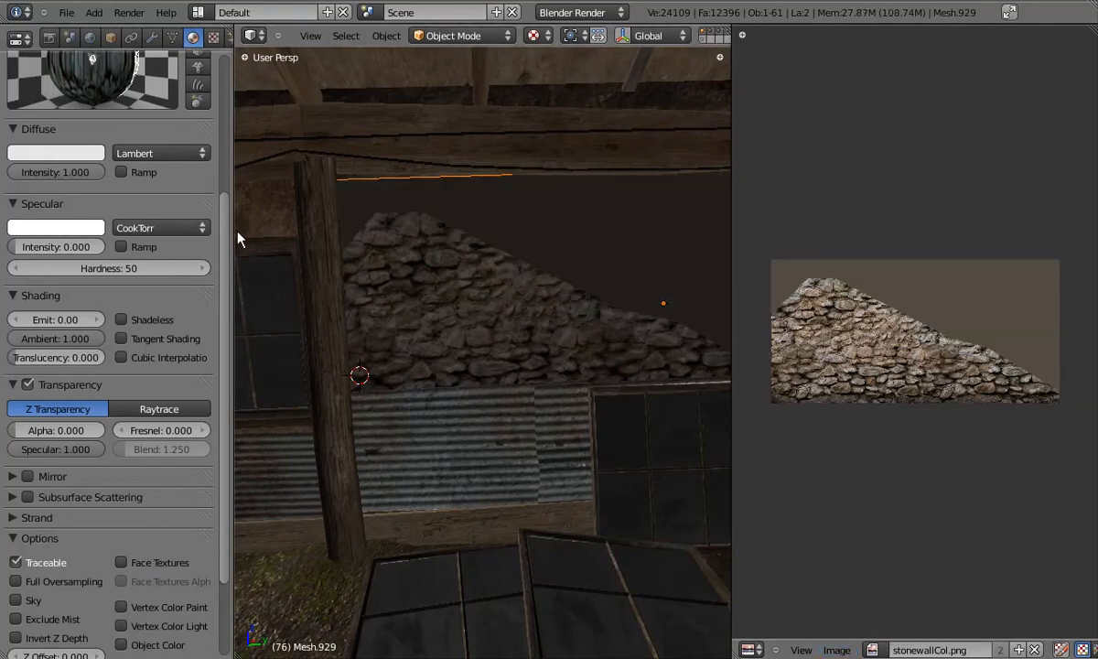
Step: Turn off the use of the image's alpha in the stonewallCol texture
scroll(223, 246, "up", 5)
left_click(213, 38)
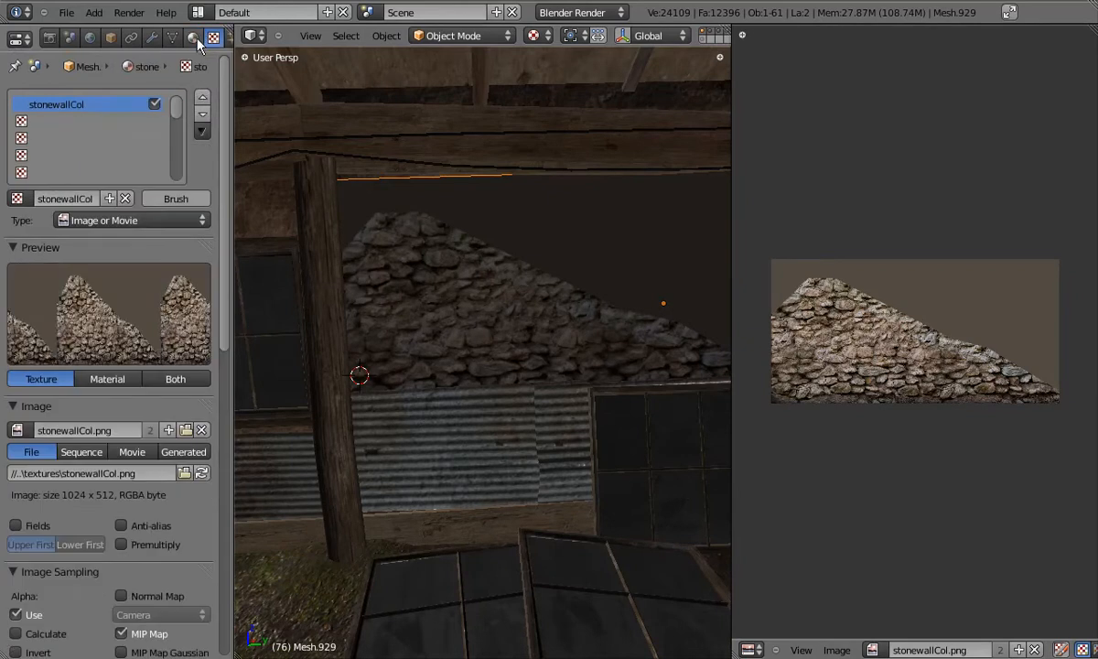
left_click(60, 121)
left_click(69, 108)
left_click_drag(220, 130, 222, 514)
left_click(16, 457)
left_click_drag(220, 462, 221, 168)
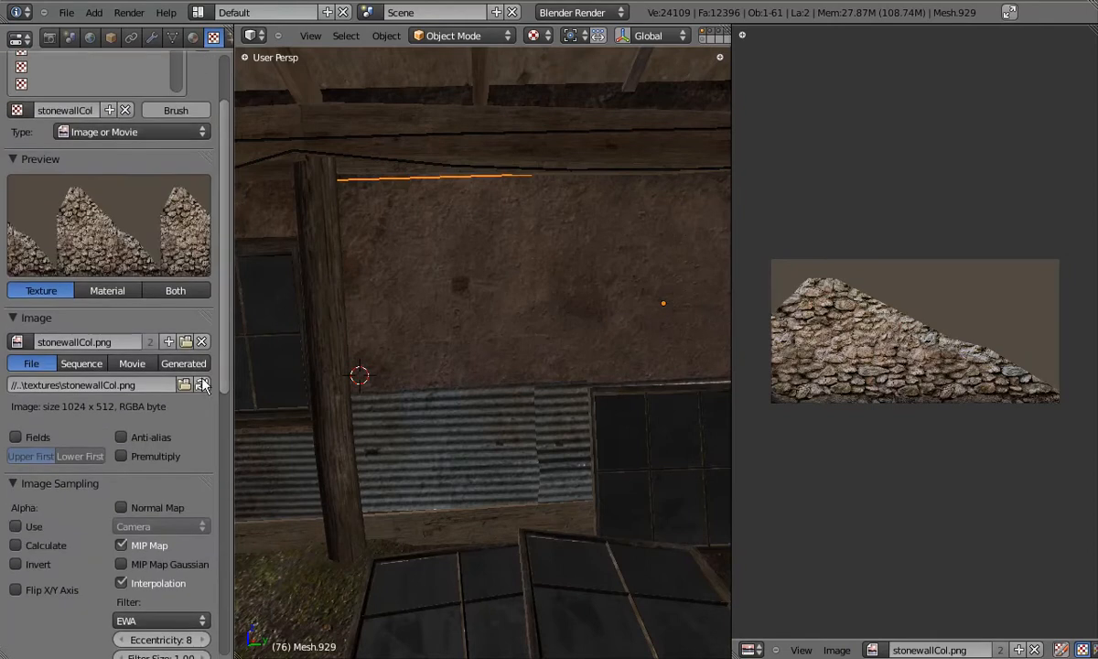
scroll(198, 386, "up", 3)
Step: Add an Image or Movie texture in the second slot of the stonewall material and name it stonewallAlpha
left_click(40, 123)
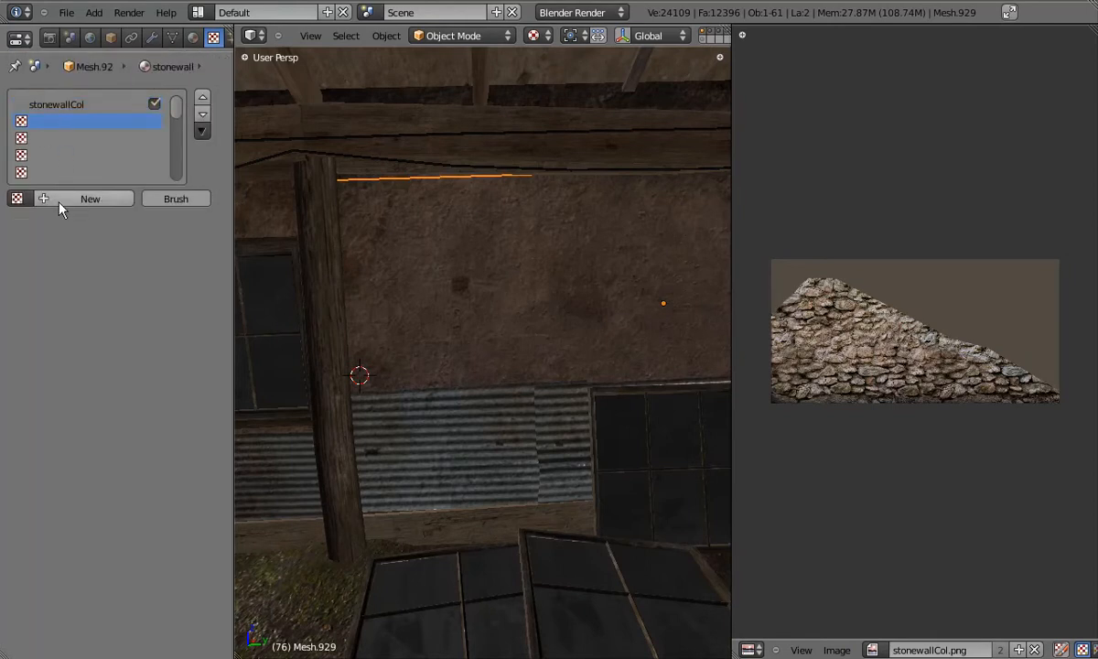
left_click(72, 204)
left_click(65, 222)
left_click(74, 310)
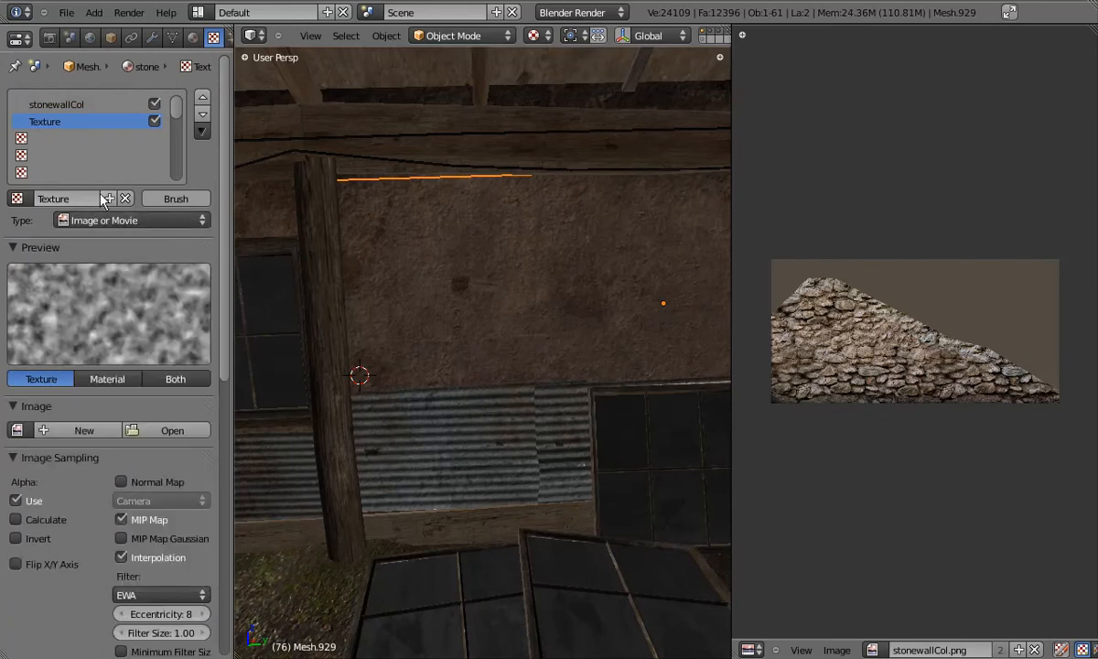
type("stonewall")
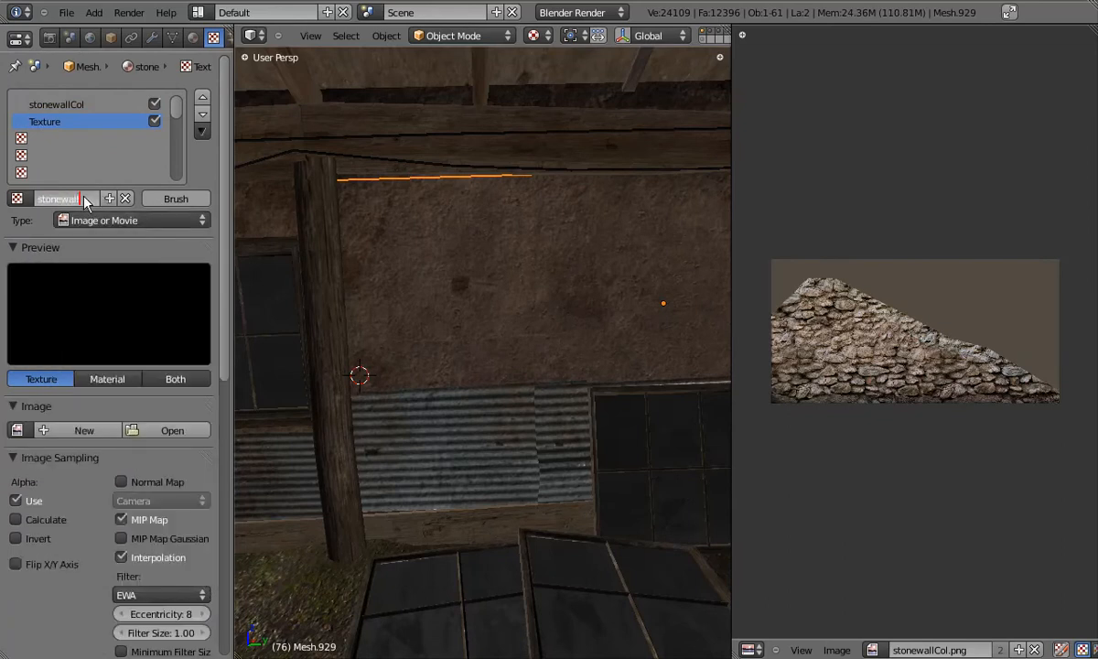
Step: Load stonewallAlpha.png from the textures folder as the new texture's image
left_click(168, 431)
left_click(55, 320)
scroll(746, 464, "down", 5)
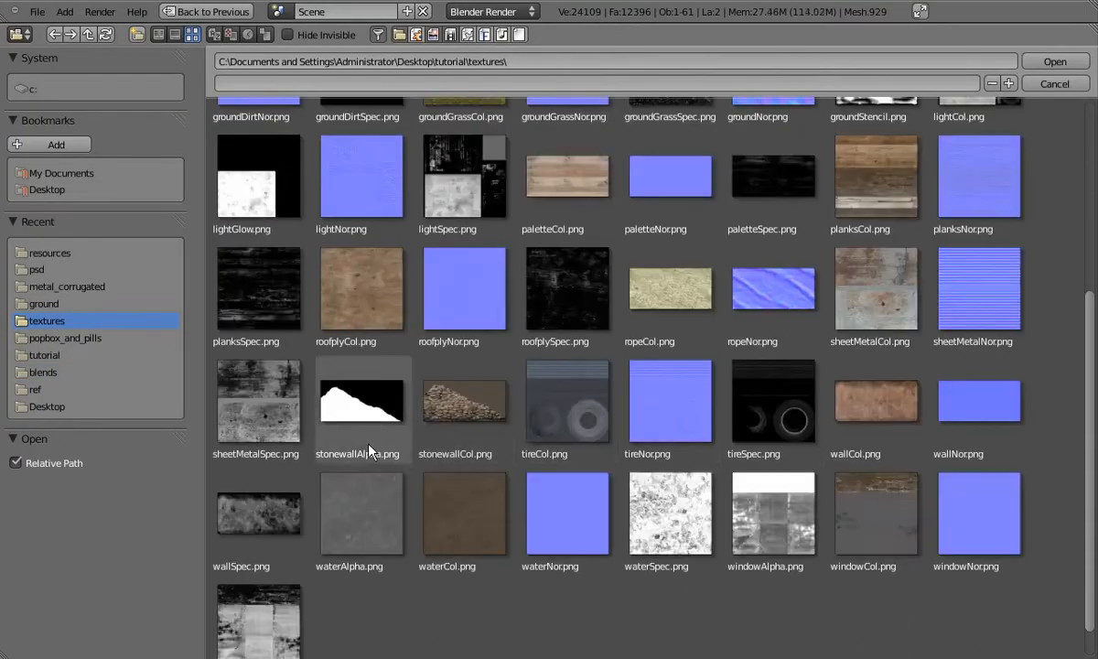
double_click(352, 412)
Step: Make the stonewallAlpha texture influence only Alpha and disable use of its image's own alpha
left_click_drag(226, 320, 222, 401)
scroll(183, 476, "down", 8)
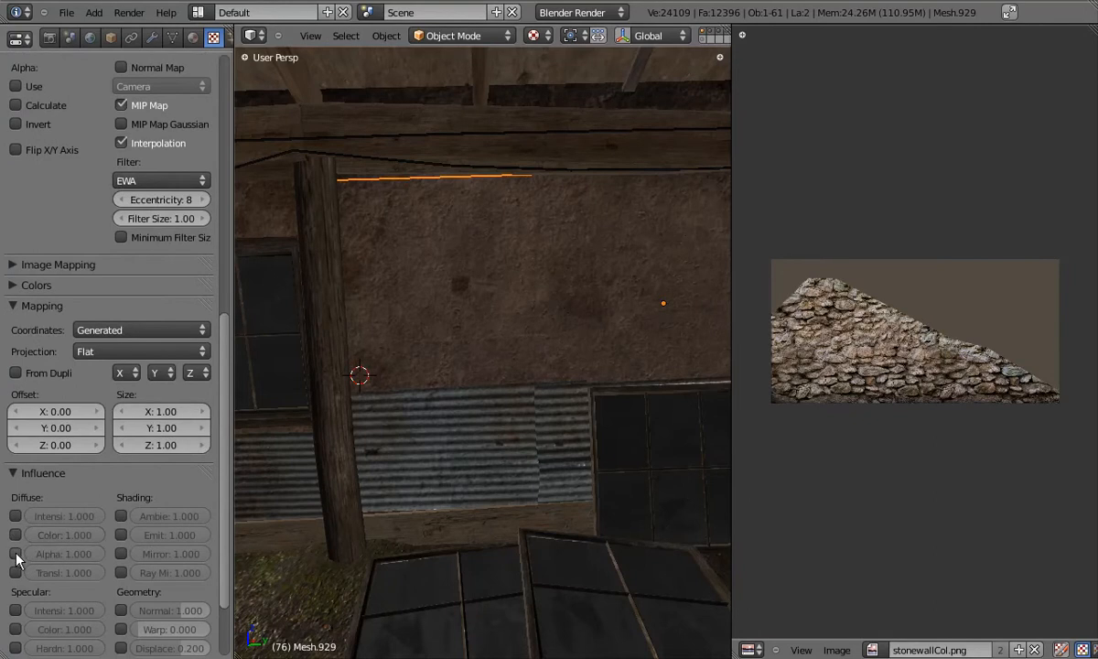
left_click(16, 553)
Step: Scale the stone wall plane's face slightly in Edit Mode and return to Object Mode
middle_click_drag(473, 449, 641, 286)
scroll(508, 336, "down", 1)
key("Tab")
key("s")
right_click(628, 292)
key("s")
left_click(631, 283)
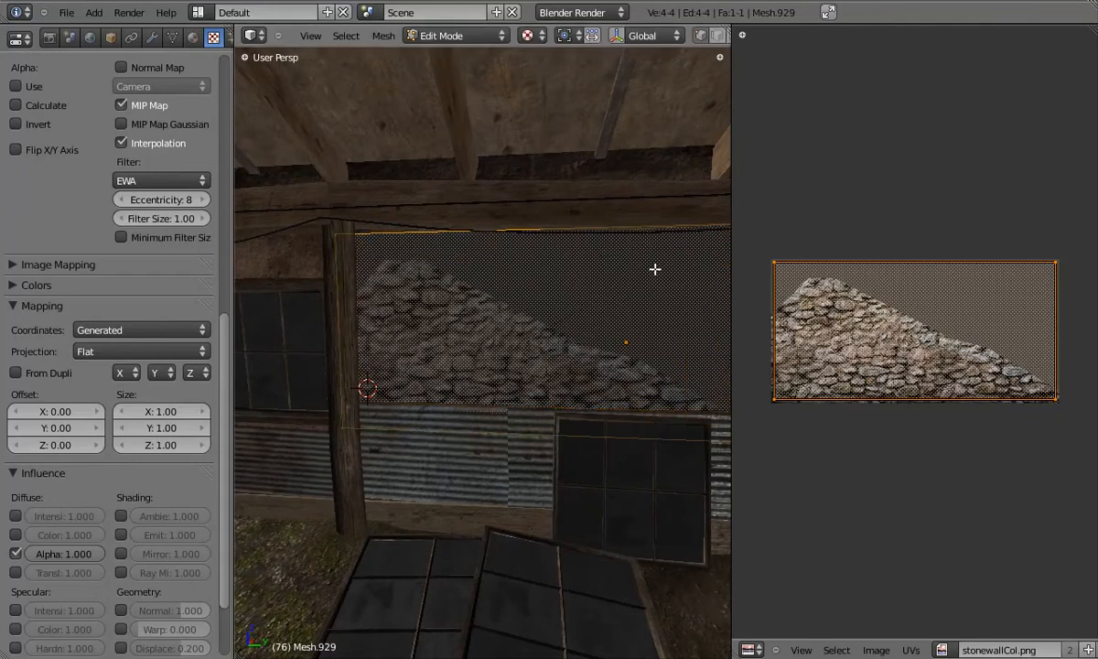
scroll(643, 279, "up", 2)
key("Tab")
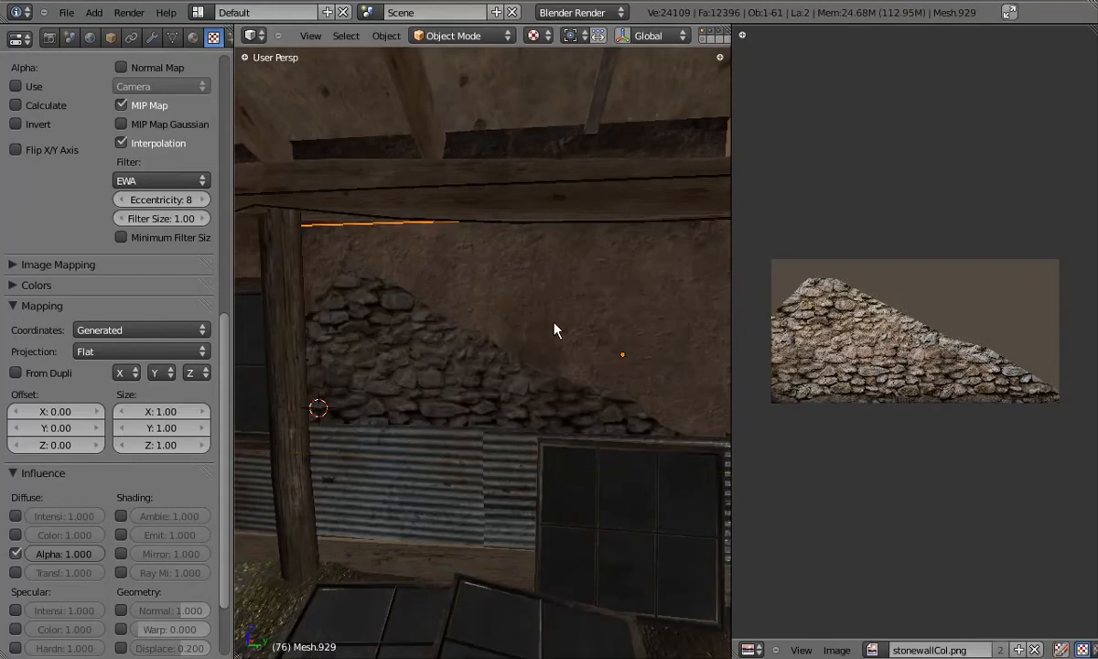
Step: Set the stonewallAlpha texture's mapping coordinates to UV and check the result on the wall plane
left_click(142, 330)
left_click(118, 255)
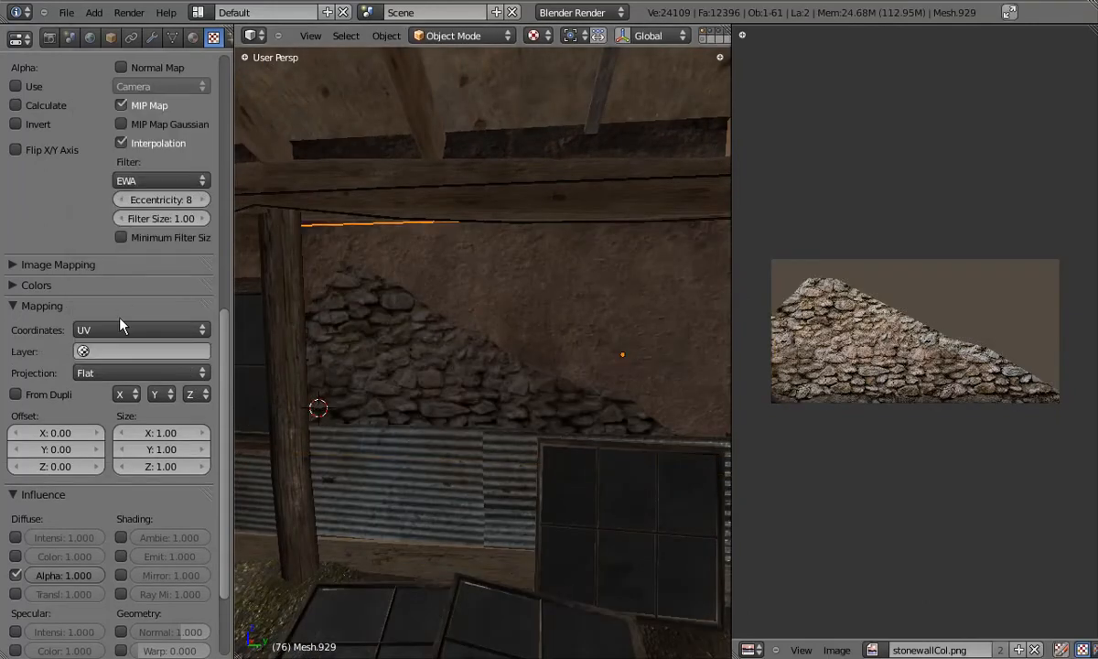
left_click(118, 351)
left_click(116, 380)
mouse_move(400, 350)
middle_mouse_down()
mouse_move(412, 353)
mouse_move(375, 365)
mouse_move(365, 306)
mouse_move(399, 348)
middle_mouse_up()
key("Tab")
key("Tab")
key("Tab")
key("Tab")
middle_click_drag(399, 331, 323, 315)
middle_click_drag(510, 403, 457, 403)
Step: Set the stonewallCol texture's mapping coordinates to UV
left_click_drag(224, 360, 229, 80)
left_click(80, 108)
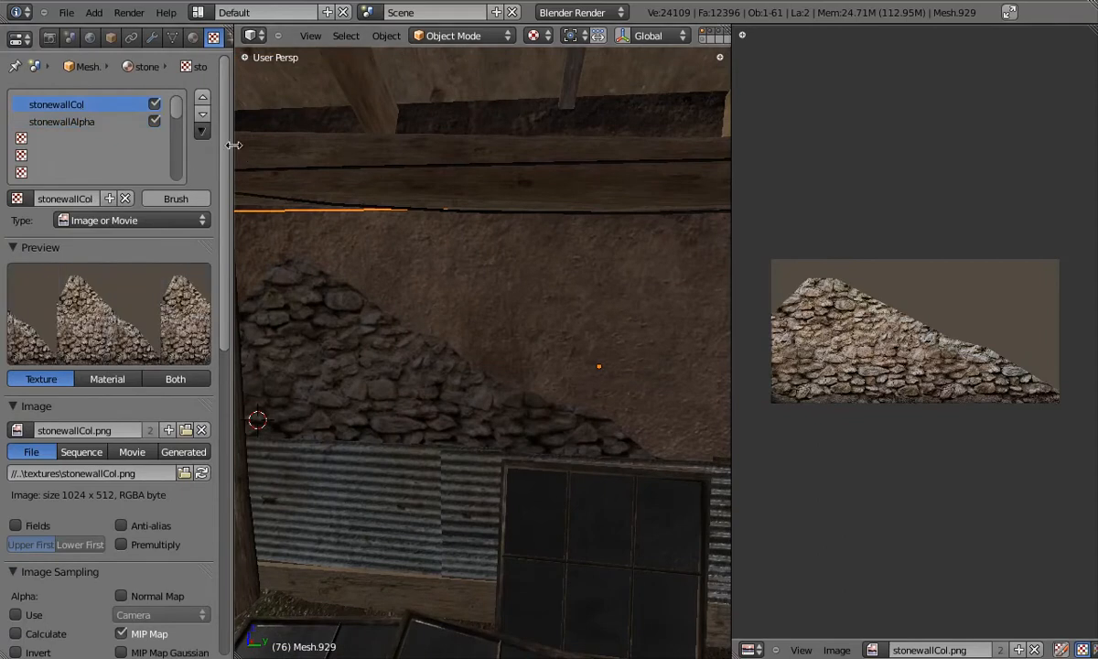
left_click_drag(224, 146, 254, 437)
left_click(151, 278)
left_click(117, 199)
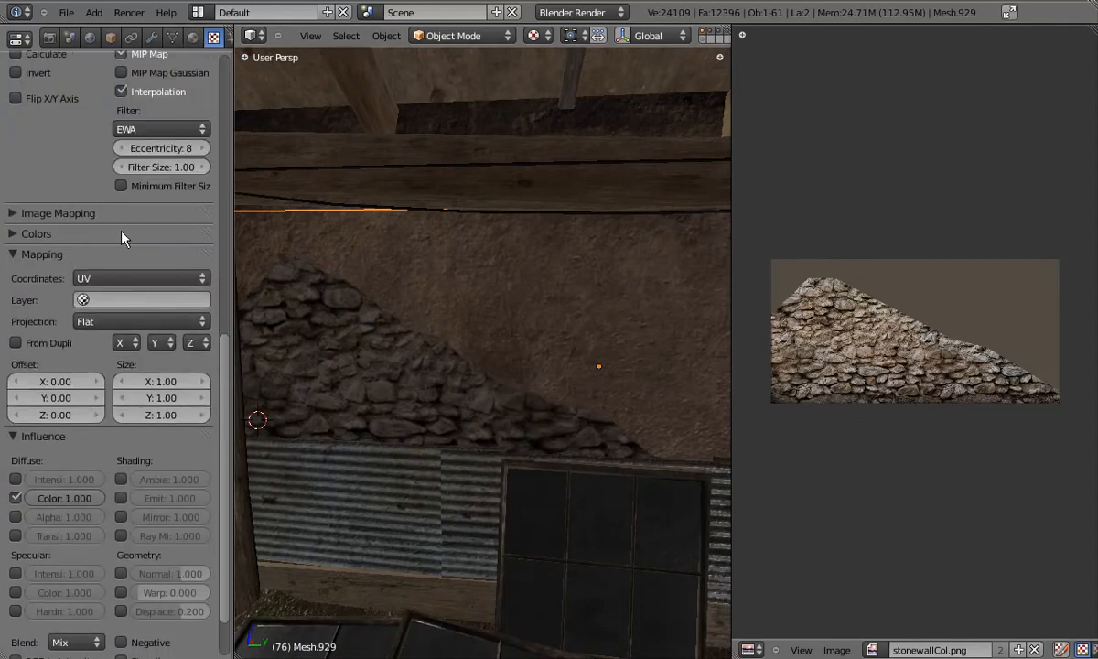
scroll(226, 369, "up", 3)
left_click(137, 369)
left_click_drag(223, 370, 233, 50)
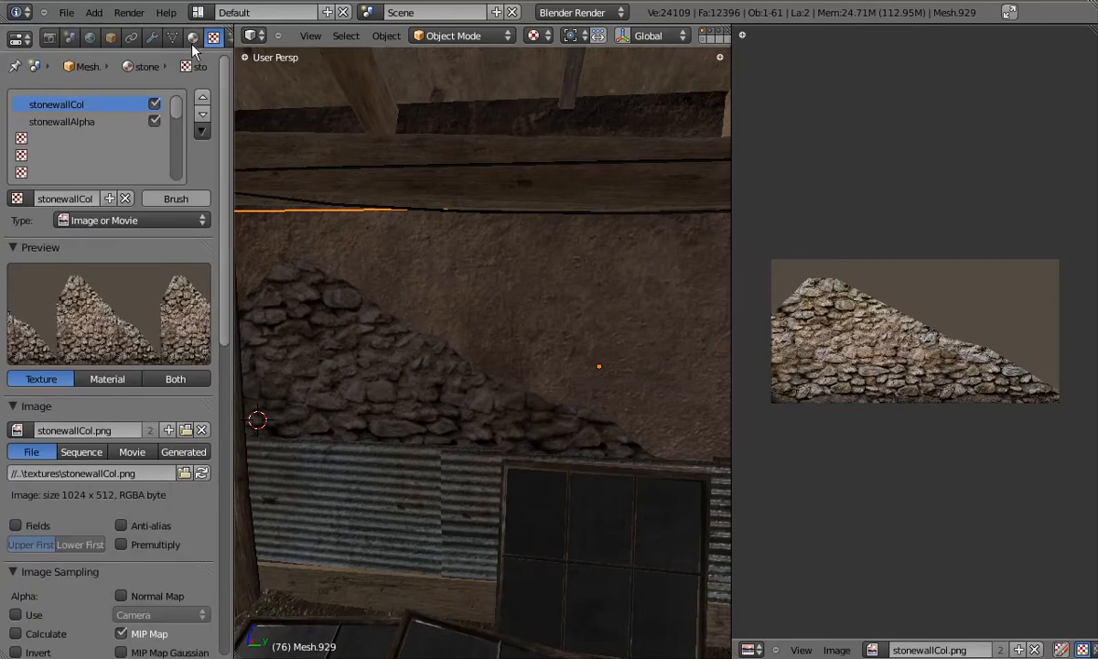
Step: Rename the wall plane's UV texture as color
left_click(192, 38)
scroll(211, 92, "down", 2)
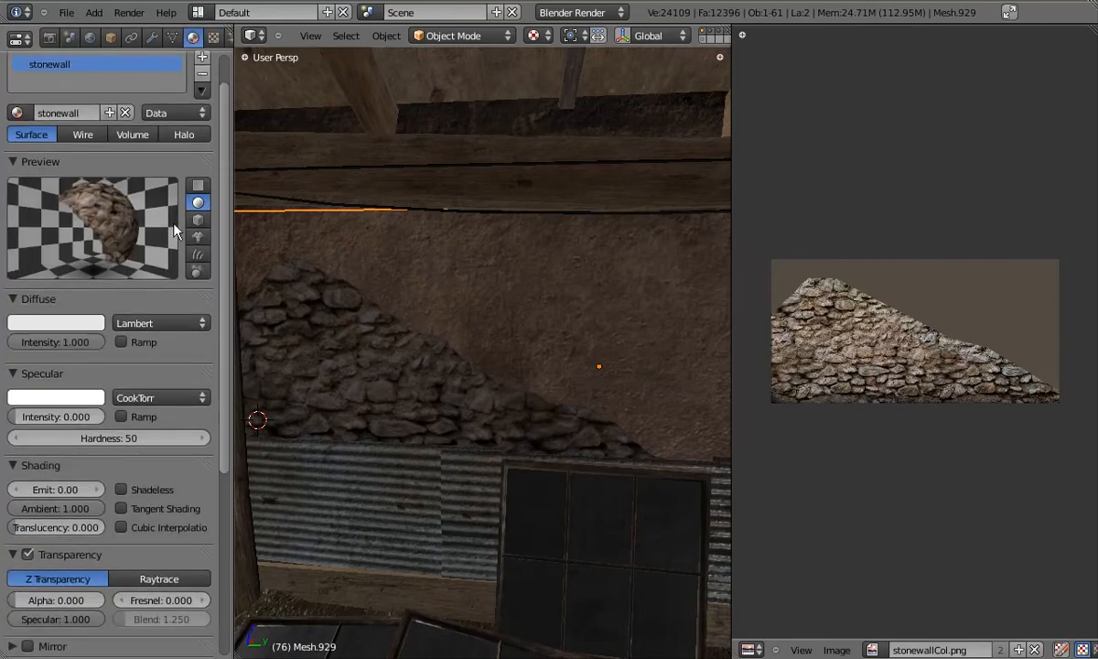
left_click(172, 38)
left_click(122, 492)
type("color")
key("Return")
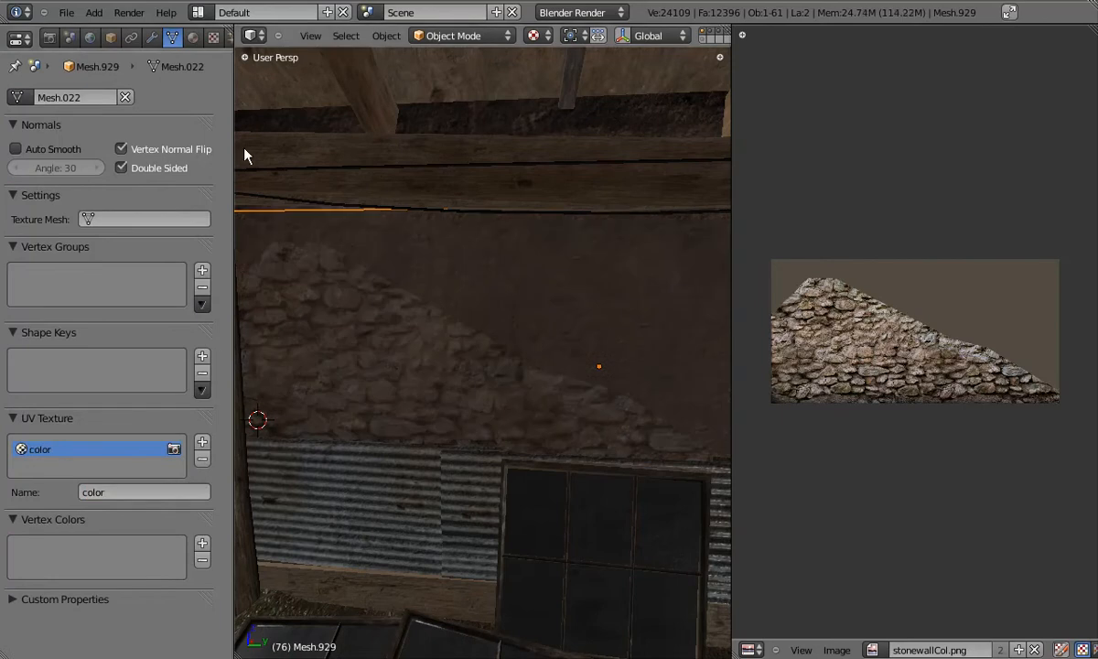
Step: Assign the color UV layer to the stonewallCol texture's mapping
left_click(193, 37)
left_click(213, 37)
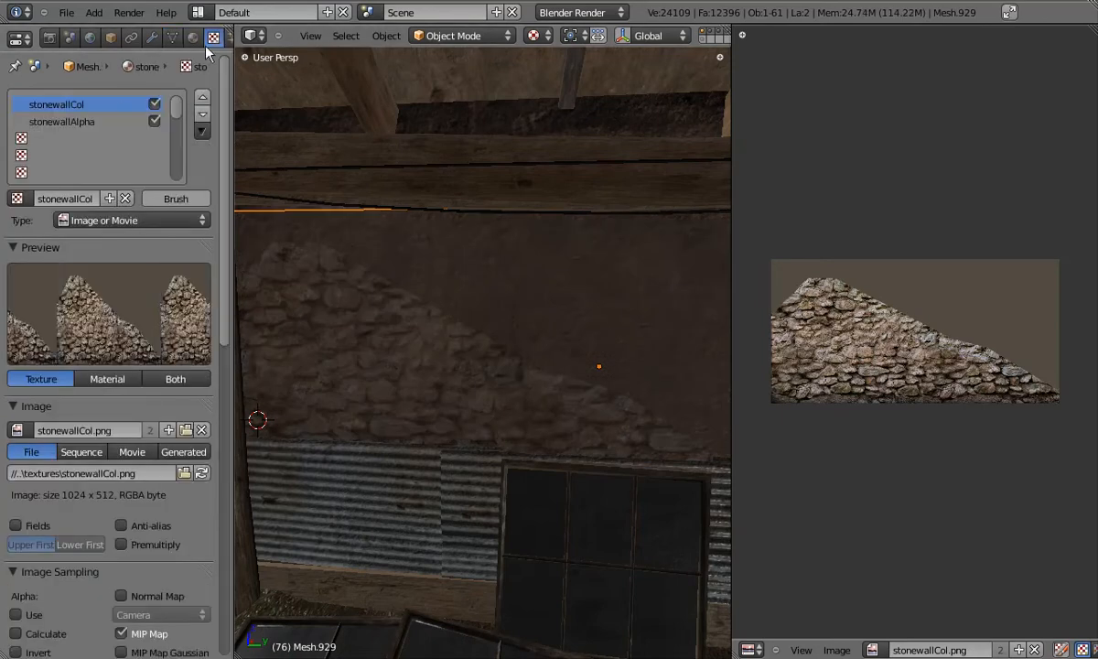
scroll(183, 320, "down", 10)
left_click(151, 437)
left_click(135, 462)
scroll(195, 147, "up", 10)
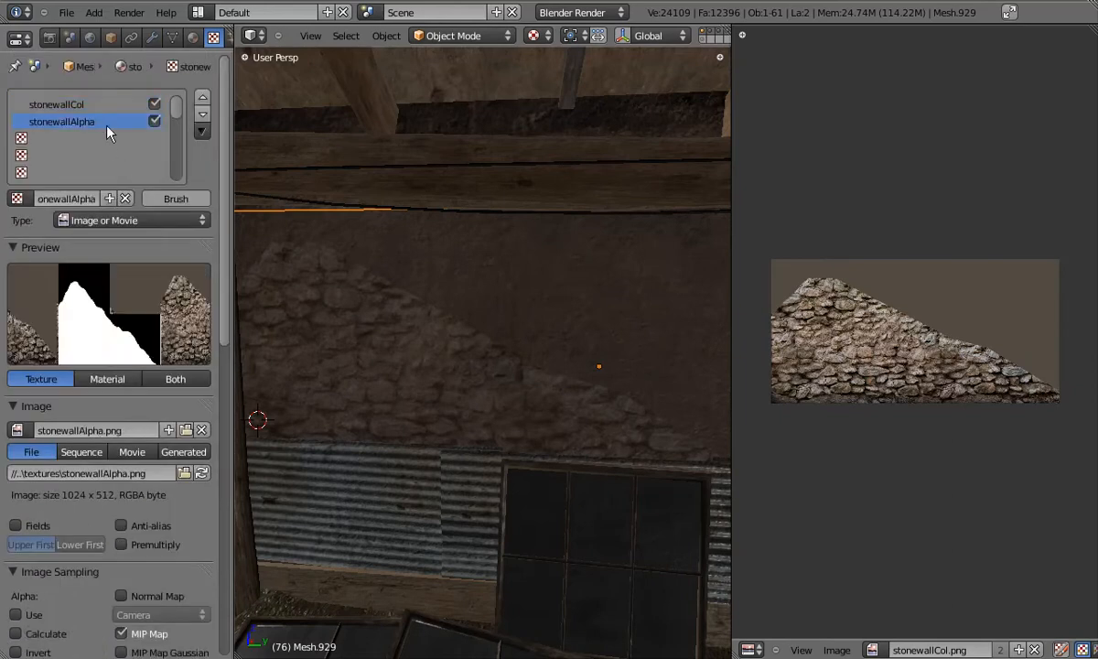
Step: Assign the color UV layer to the stonewallAlpha texture's mapping
scroll(179, 461, "down", 14)
left_click(133, 290)
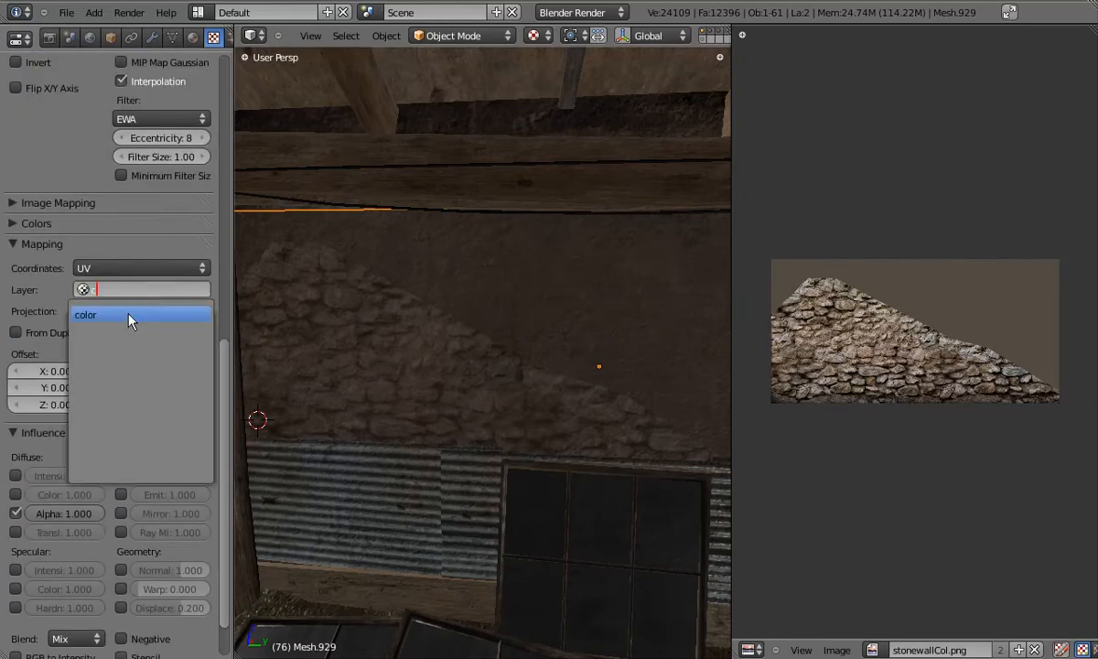
left_click(124, 311)
Step: Enlarge the 3D viewport by narrowing the image editor and review the stone wall within the warehouse
middle_click_drag(380, 373, 486, 397)
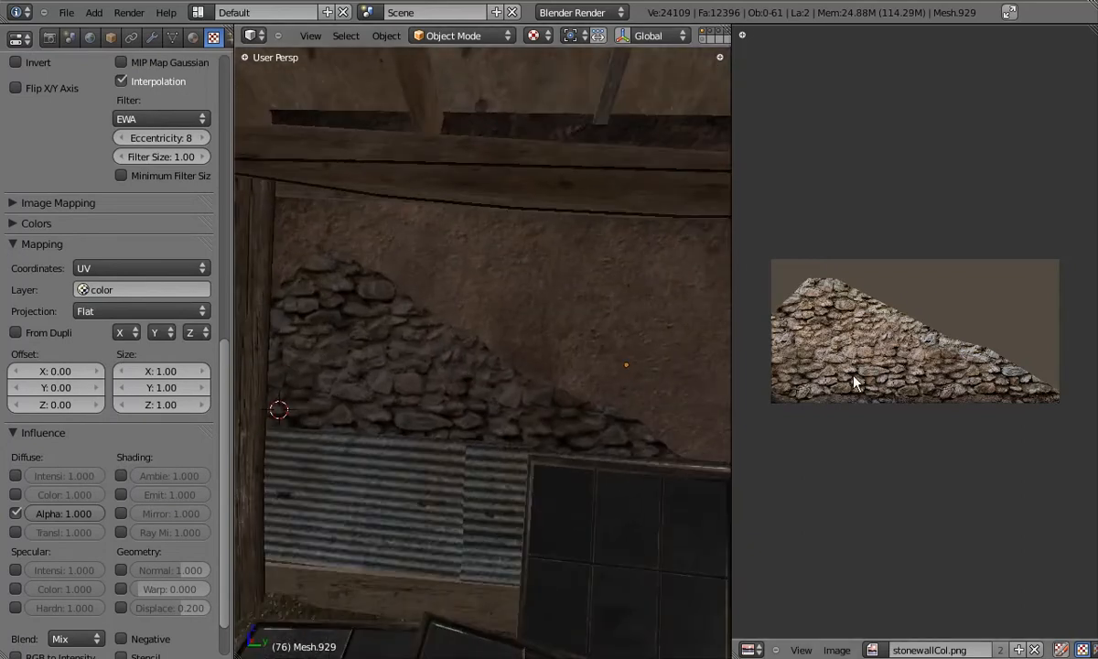
left_click_drag(732, 361, 927, 366)
middle_click_drag(906, 385, 596, 499)
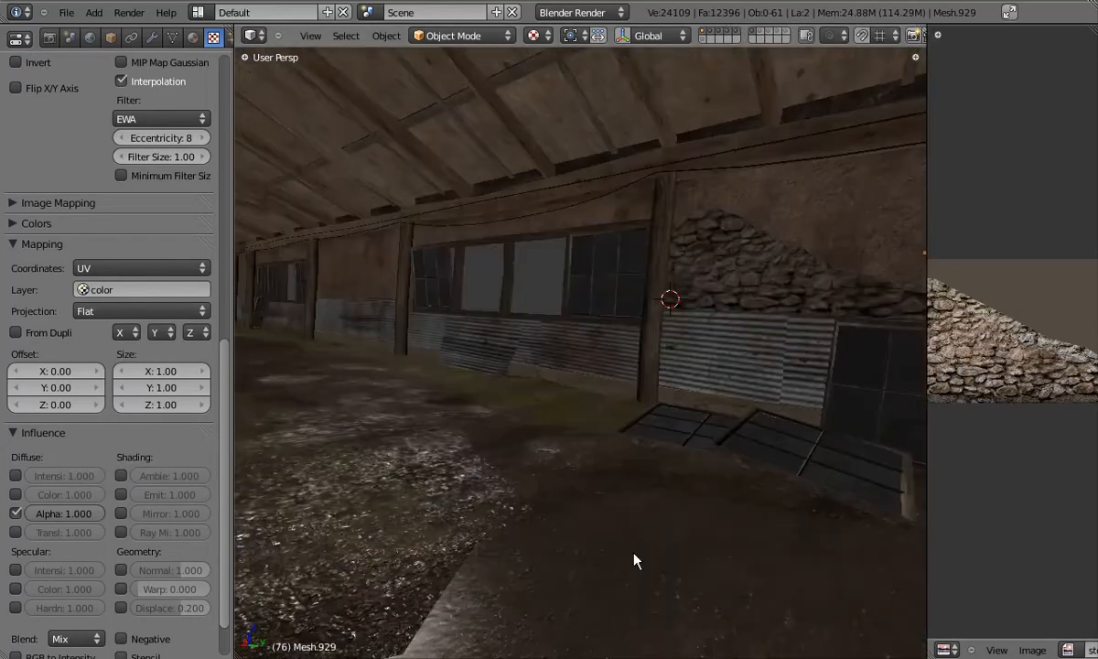
Step: Bring up the stone wall's material settings, select the wall plane and save the Blender file over the existing one
left_click(192, 36)
scroll(101, 485, "down", 5)
mouse_move(531, 421)
middle_mouse_down()
mouse_move(560, 433)
mouse_move(543, 387)
mouse_move(518, 433)
mouse_move(496, 379)
mouse_move(513, 392)
mouse_move(559, 352)
middle_mouse_up()
key("alt+z")
right_click(641, 280)
key("alt+z")
mouse_move(641, 280)
middle_mouse_down()
mouse_move(620, 342)
mouse_move(714, 396)
mouse_move(507, 384)
mouse_move(674, 385)
mouse_move(630, 350)
mouse_move(674, 444)
mouse_move(644, 348)
mouse_move(633, 360)
mouse_move(583, 355)
mouse_move(669, 404)
middle_mouse_up()
key("ctrl+s")
left_click(632, 380)
Step: Scale down all of the wall plane's UVs and shift them horizontally over the stone wall image
middle_click_drag(633, 380, 618, 367)
key("Tab")
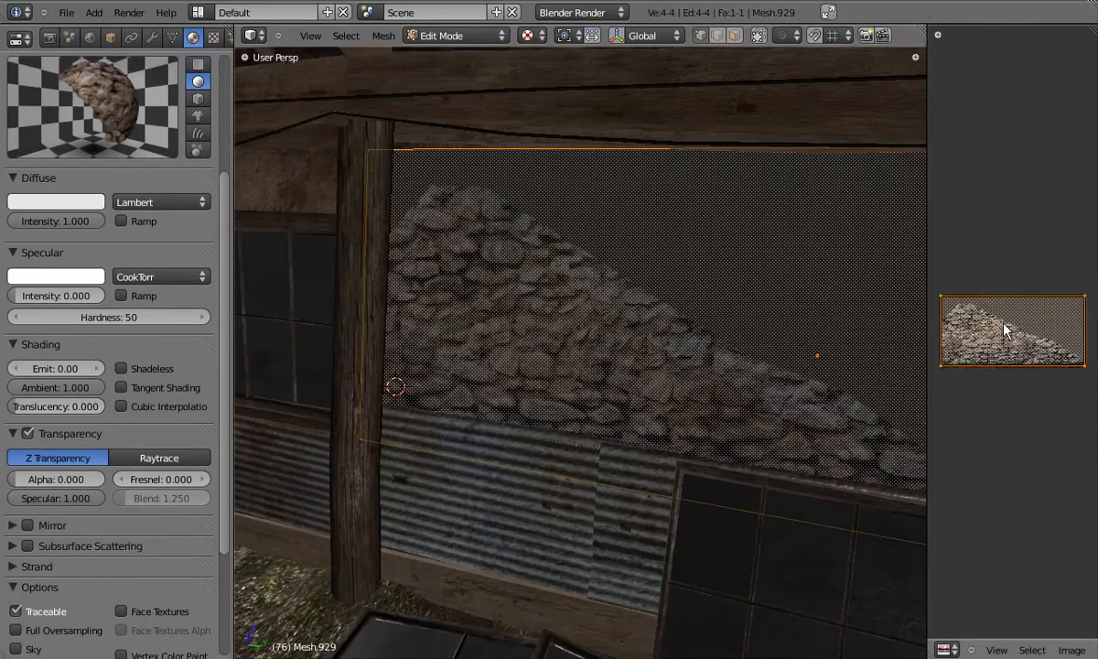
key("a")
key("a")
key("s")
left_click(1075, 350)
key("g")
key("x")
left_click(1081, 349)
Step: Scale the wall plane's mesh down and move it along the Y axis
key("s")
left_click(748, 234)
key("g")
key("y")
left_click(730, 241)
Step: Resize the wall plane again, line it up with the wooden post along Y and lower it about 0.1 along Z
key("Tab")
middle_click_drag(676, 253, 761, 245)
key("Tab")
key("s")
left_click(753, 252)
key("g")
key("y")
left_click(685, 248)
key("g")
key("z")
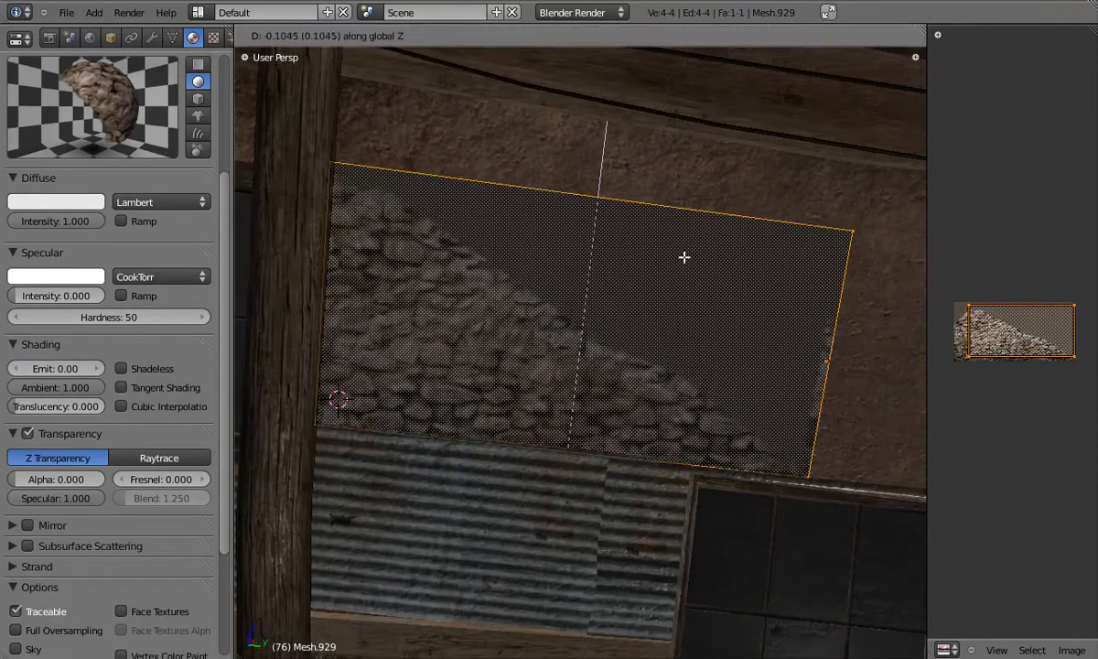
left_click(685, 259)
Step: Reposition and rescale the plane's UVs, adjusting them vertically so the stones fit the wall
key("Tab")
middle_click_drag(635, 308, 704, 265)
key("Tab")
key("g")
left_click(1060, 327)
key("s")
left_click(1065, 322)
key("g")
key("y")
left_click(1064, 325)
Step: Rescale the UVs once more in a maximized UV editor and check the stone pattern on the wall
key("Tab")
middle_click_drag(688, 347, 564, 375)
key("Tab")
key("ctrl+Up")
scroll(1032, 337, "up", 7)
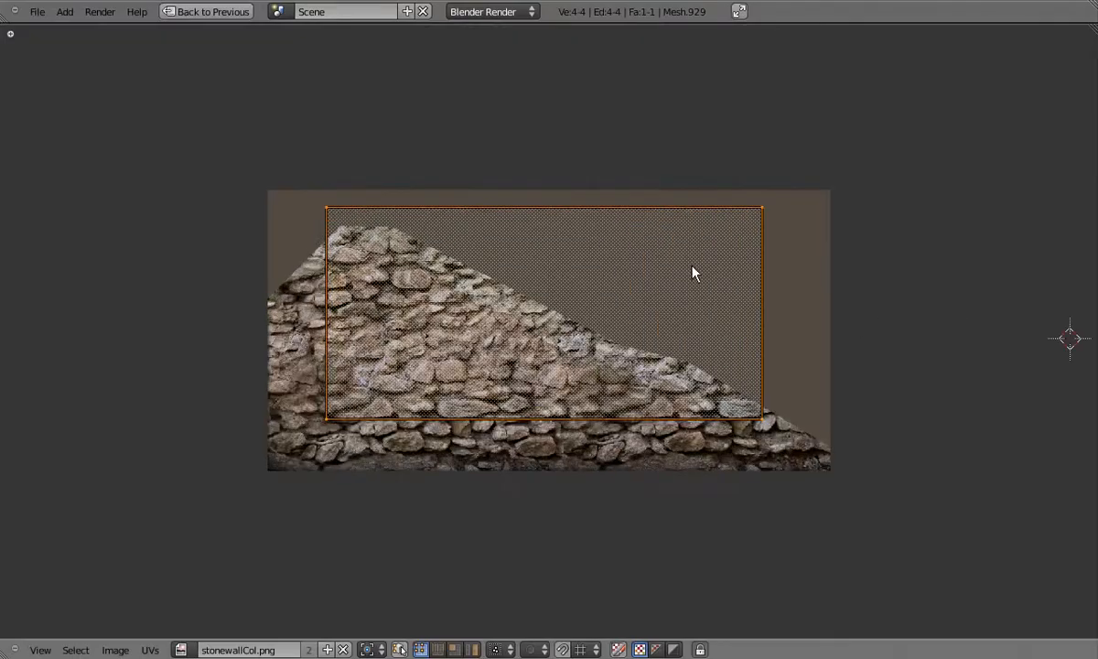
key("s")
left_click(711, 265)
key("ctrl+Up")
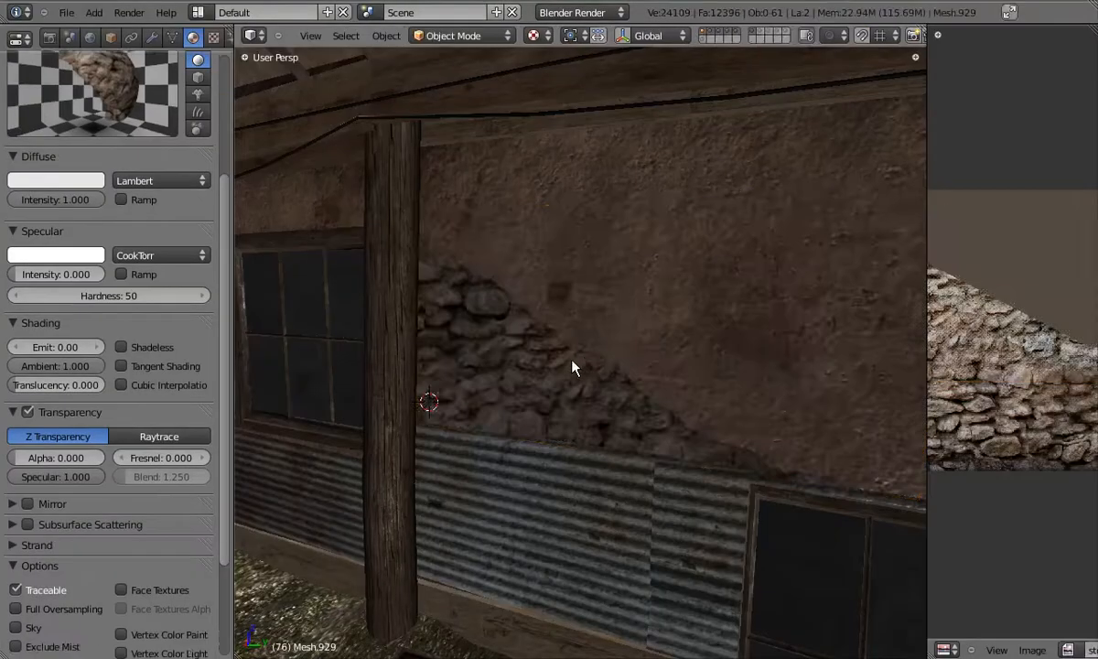
key("Tab")
middle_click_drag(619, 366, 523, 384)
key("Tab")
key("Tab")
scroll(571, 381, "down", 3)
scroll(524, 384, "up", 2)
Step: Scale the plane once more, then shift it along Y and down along Z to rest above the corrugated metal
key("Tab")
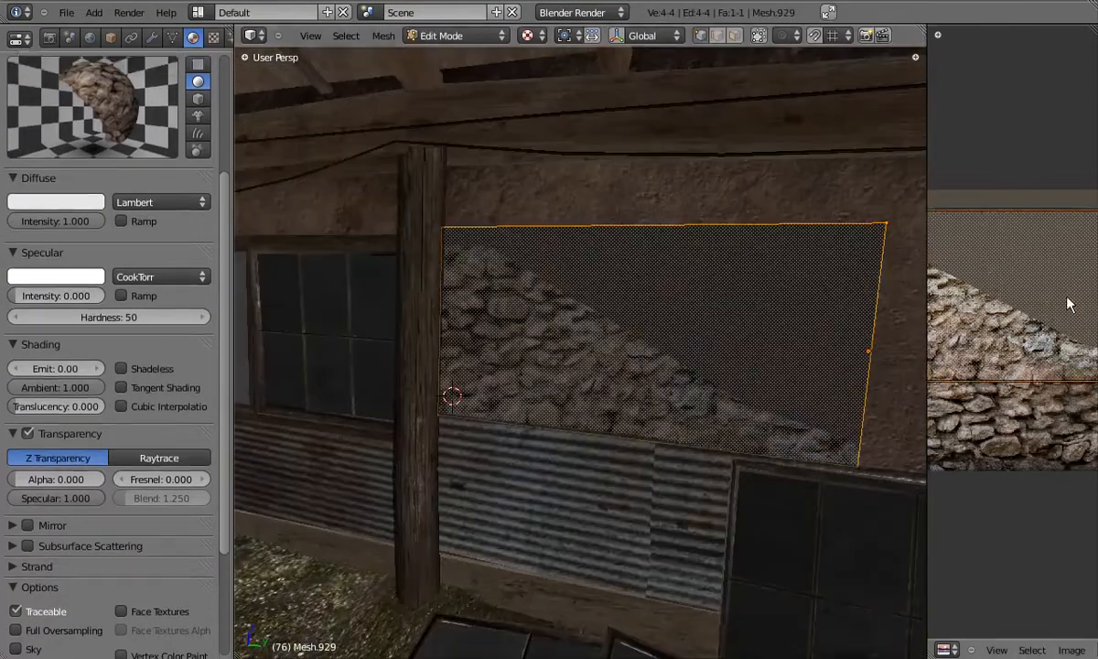
scroll(1062, 304, "down", 5)
key("s")
left_click(787, 259)
key("g")
key("y")
left_click(744, 256)
key("g")
key("z")
left_click(740, 300)
key("Tab")
middle_click_drag(675, 369, 590, 314)
middle_click_drag(543, 345, 509, 343)
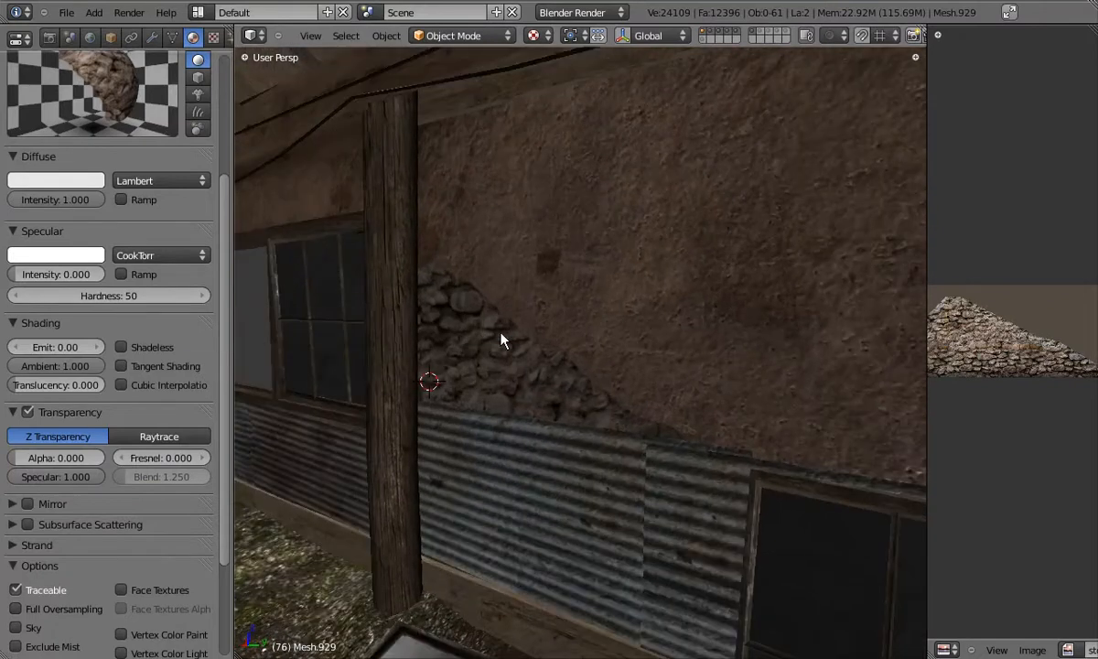
Step: Switch to Photoshop and desaturate Layer 0 of the stone wall document
key("alt+Tab")
key("alt+Tab")
key("alt+Tab")
left_click(897, 84)
left_click(553, 267)
left_click(927, 503)
left_click(928, 503)
left_click_drag(280, 81, 292, 80)
left_click(67, 24)
mouse_move(89, 65)
left_click(238, 190)
Step: Increase Layer 0's contrast with Levels by raising the black input point and lowering the white input point
left_click(66, 23)
left_click(239, 66)
left_click_drag(774, 434, 840, 433)
left_click_drag(992, 434, 858, 434)
key("Return")
Step: Add a new layer beneath Layer 0 and fill it with black using the Paint Bucket
key("g")
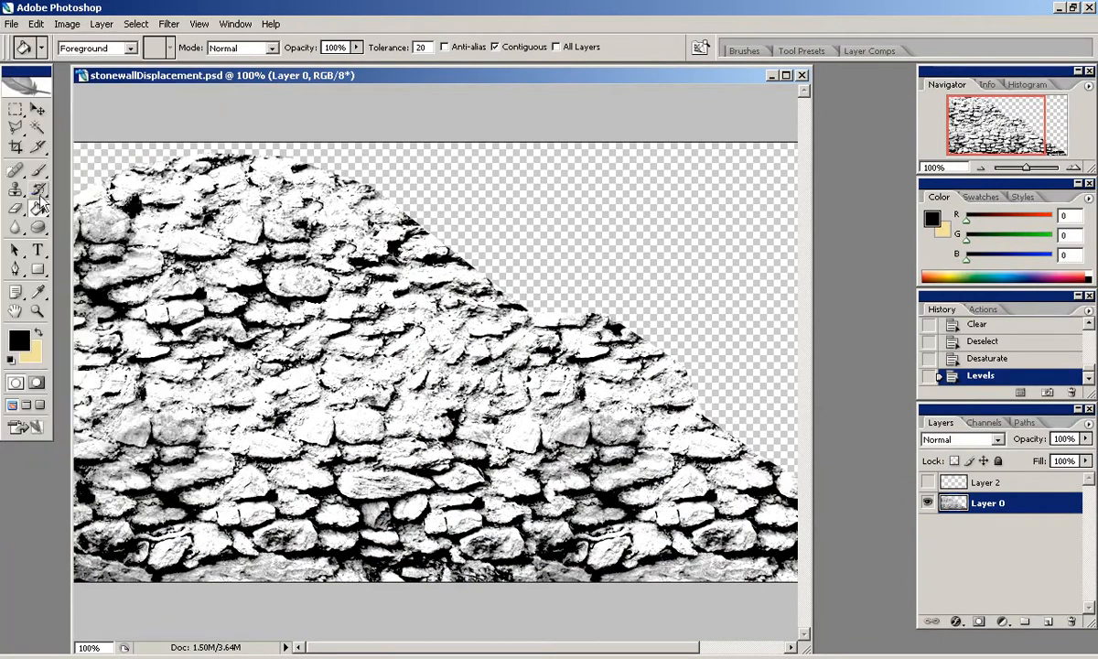
left_click(635, 243)
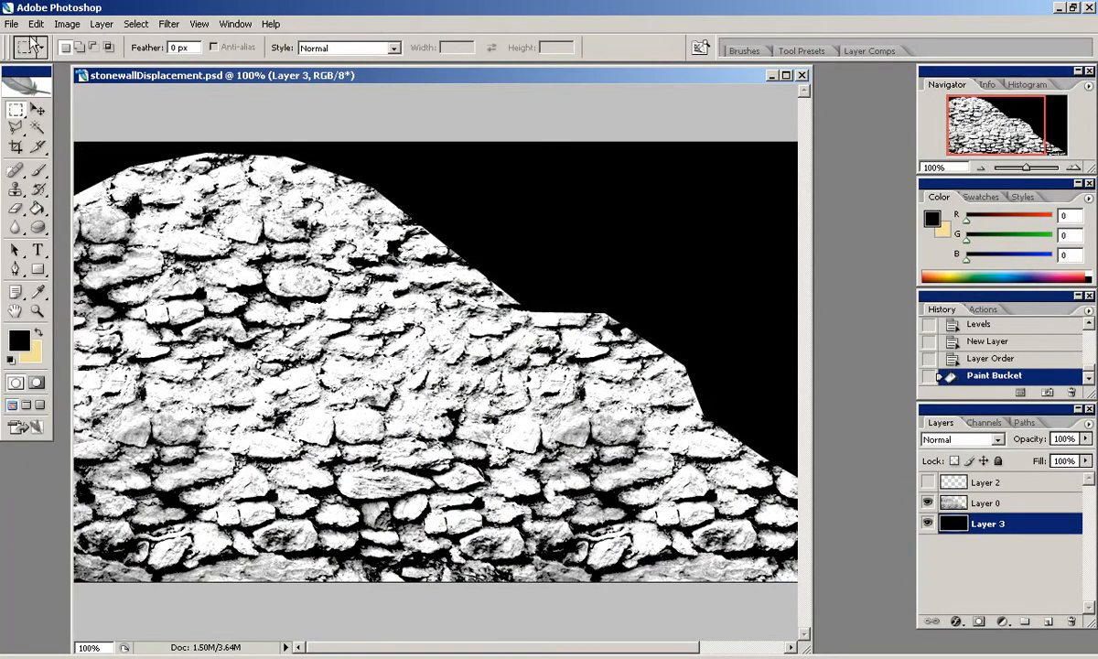
Step: Save the displacement map as a PNG named stonewallDisplace in the psd folder
left_click(13, 24)
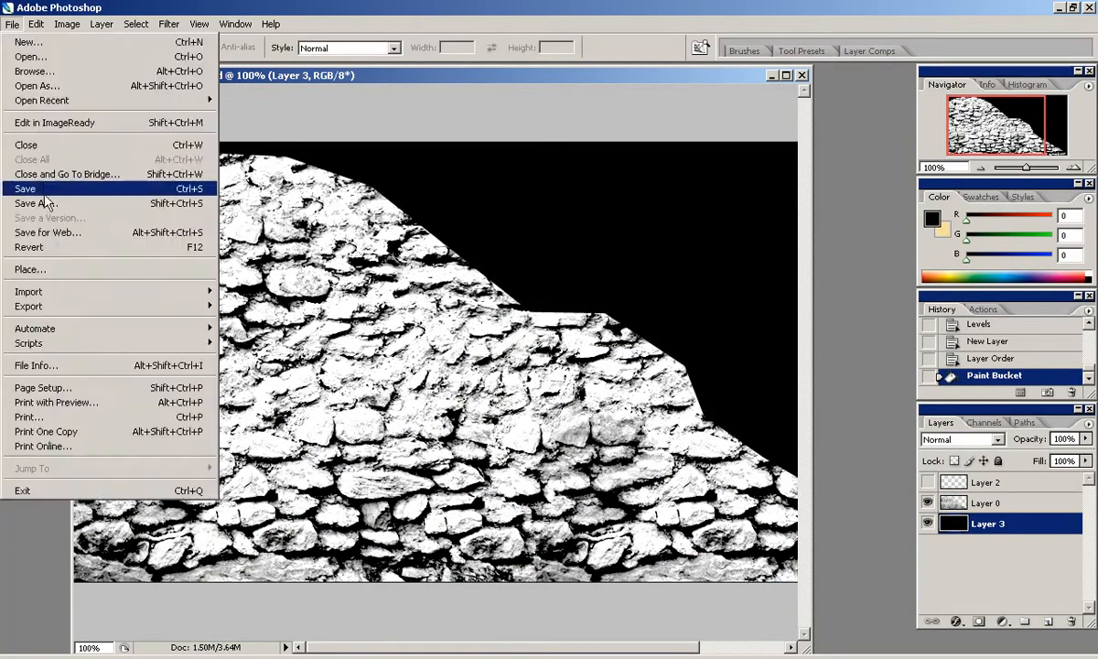
left_click(37, 187)
left_click(753, 99)
left_click(560, 399)
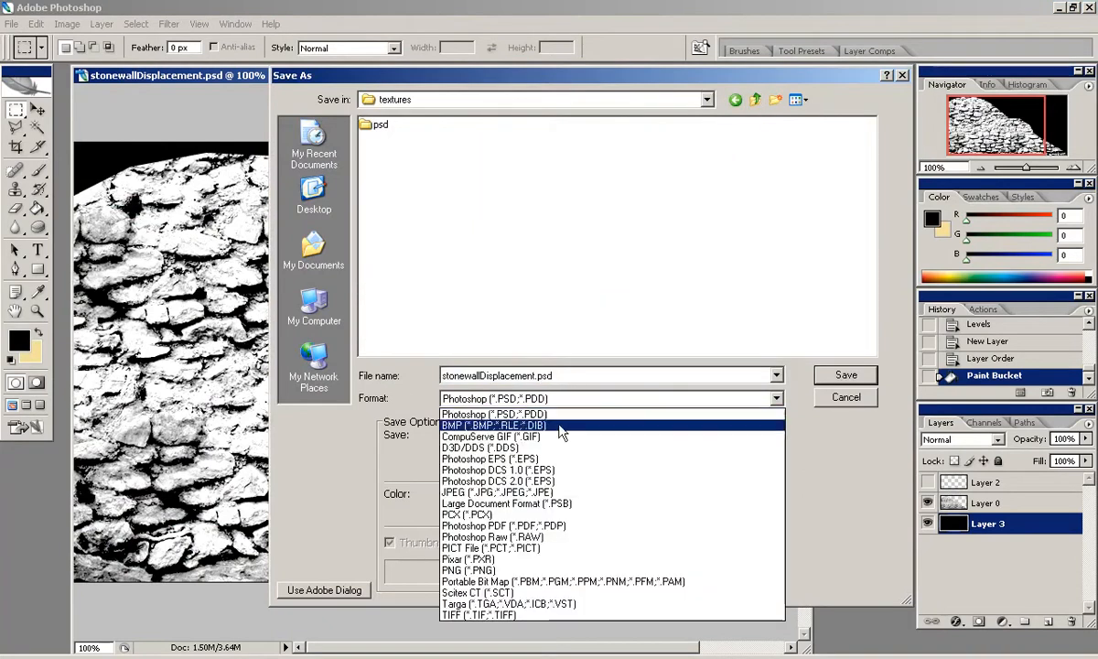
left_click(538, 570)
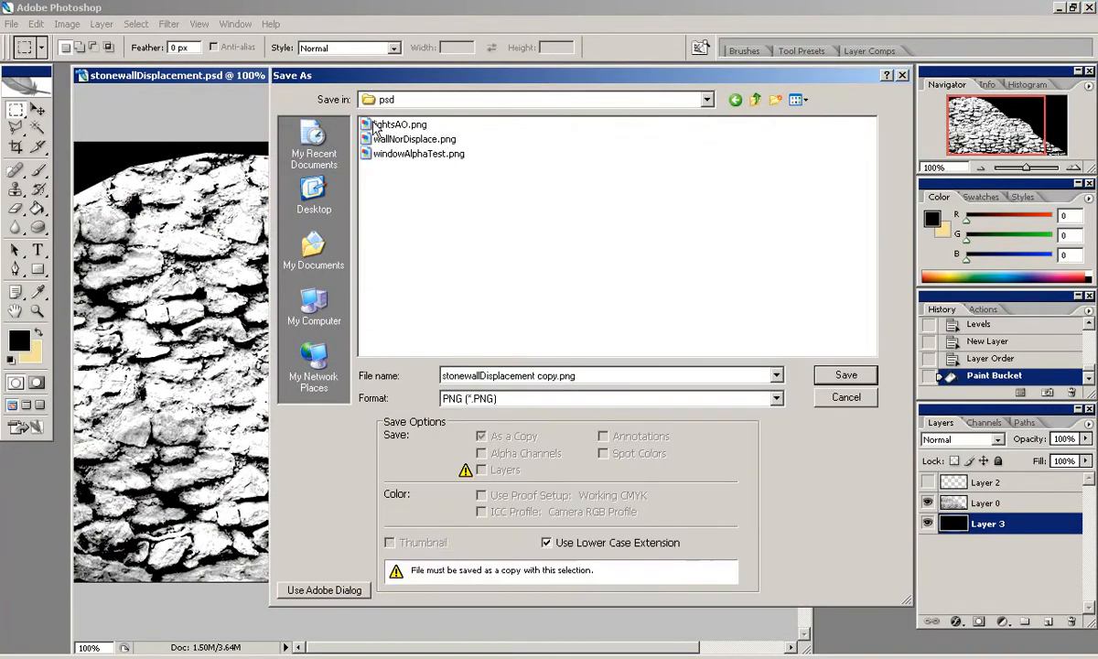
left_click(845, 376)
left_click(589, 318)
Step: Switch to Blender, start a new scene and select the default cube in front orthographic view
key("alt+Tab")
left_click(533, 353)
key("ctrl+n")
left_click(534, 360)
key("KP_1")
key("KP_5")
right_click(629, 376)
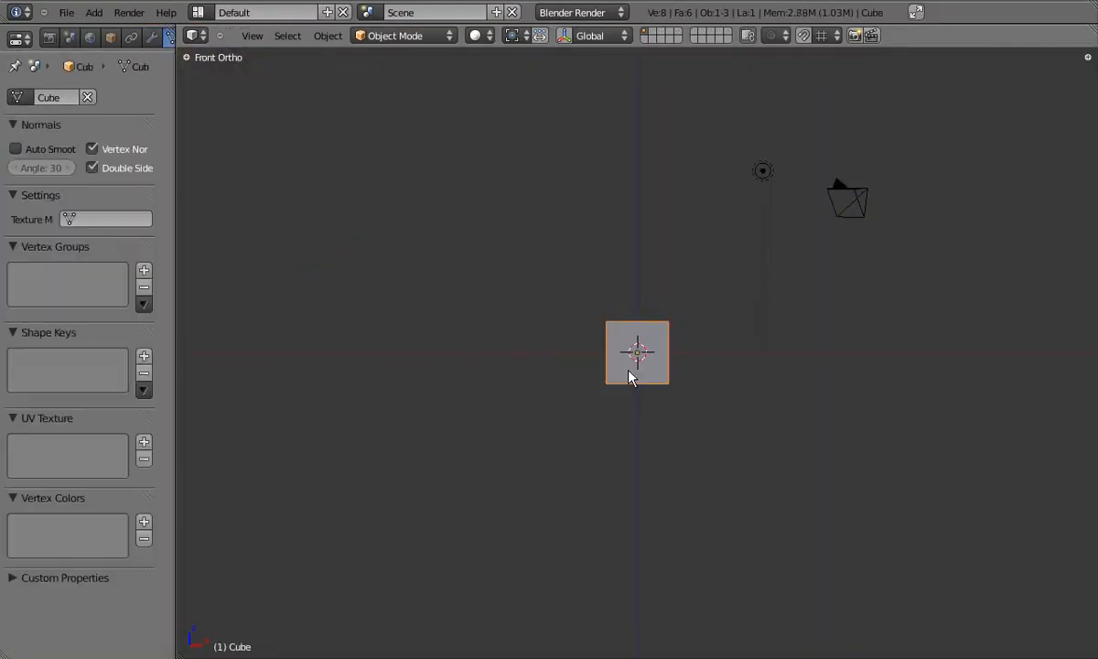
Step: Delete the cube's lower vertices so that only a flat plane remains
key("Tab")
key("a")
key("b")
left_click_drag(563, 363, 732, 446)
key("x")
left_click(732, 445)
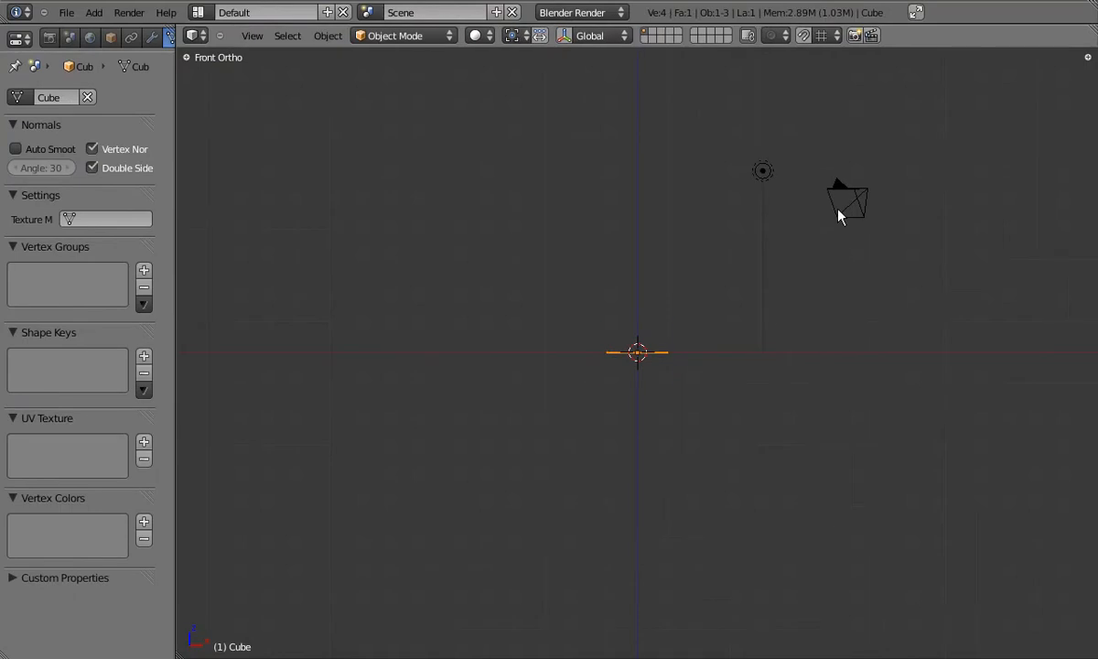
Step: Move the lamp closer to the plane in top view and reselect the plane
key("KP_7")
right_click(752, 343)
key("g")
left_click(632, 308)
right_click(527, 375)
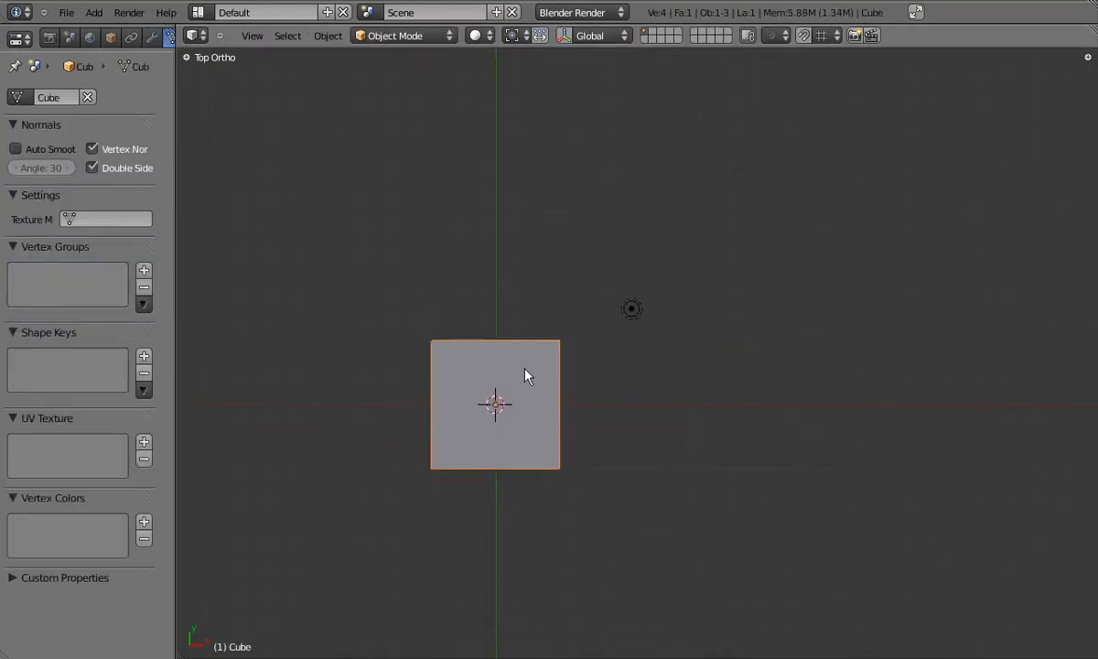
Step: Scale the plane's mesh by 2 along X and set up a UV/Image Editor beside the 3D viewport
left_click_drag(1085, 53, 810, 73)
key("Tab")
key("s")
key("x")
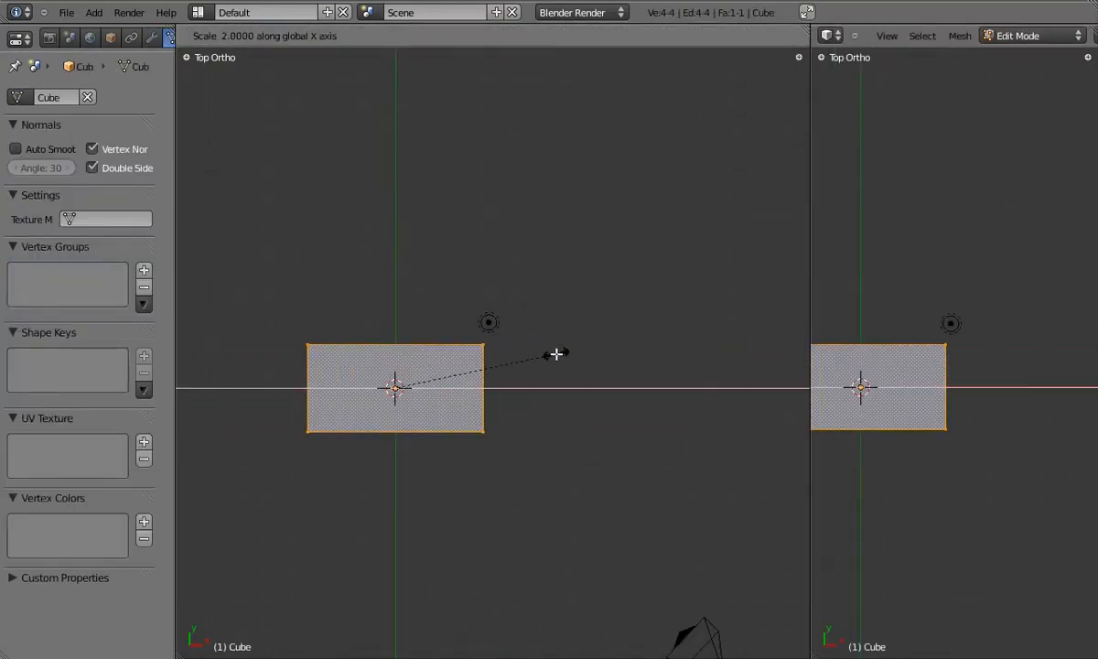
left_click(556, 354)
left_click(828, 35)
left_click(824, 142)
scroll(495, 346, "up", 2)
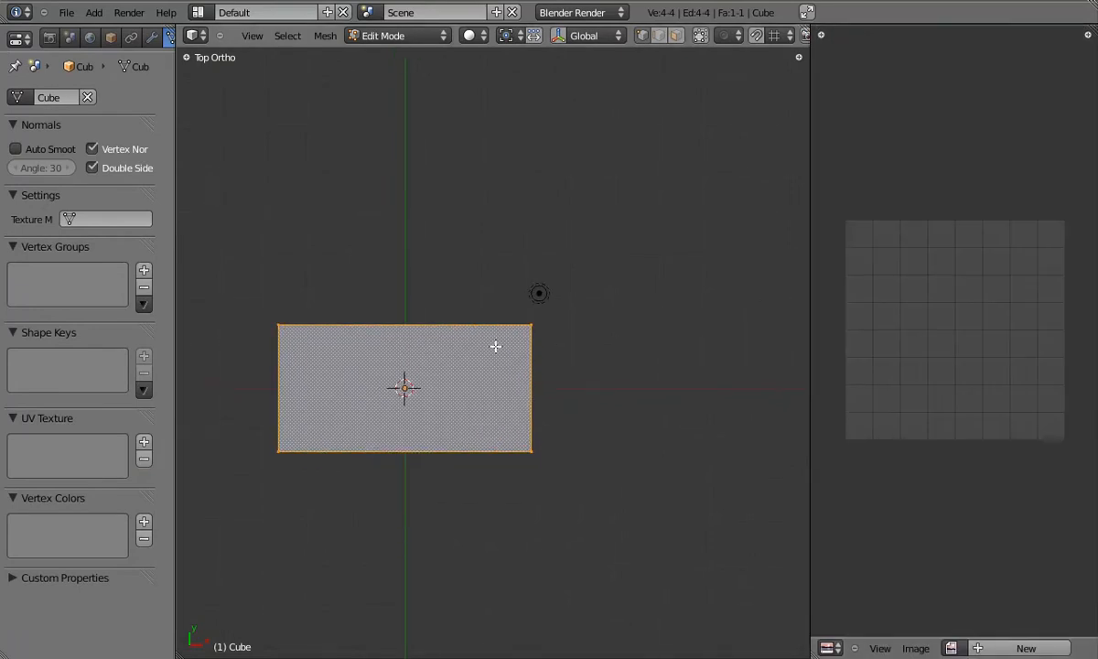
Step: Add a vertical loop cut through the middle of the plane and select both faces
double_click(408, 336)
key("a")
key("a")
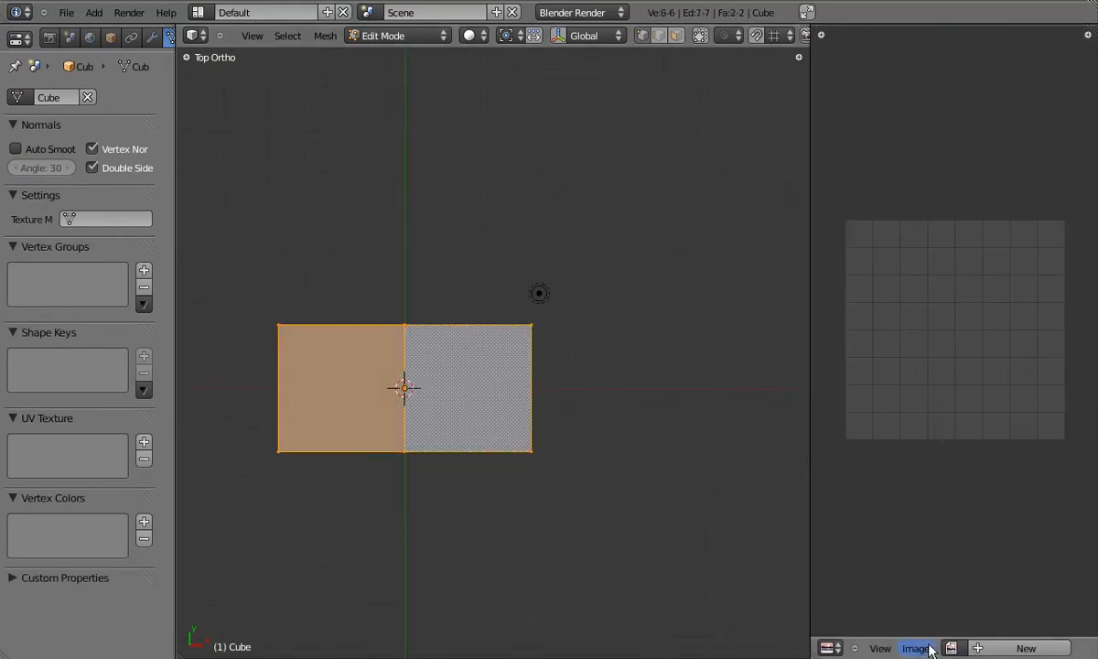
Step: Open stonewallDisplace.png from the psd folder inside textures in the UV/Image Editor
left_click(918, 646)
left_click(916, 616)
left_click(257, 154)
left_click(48, 321)
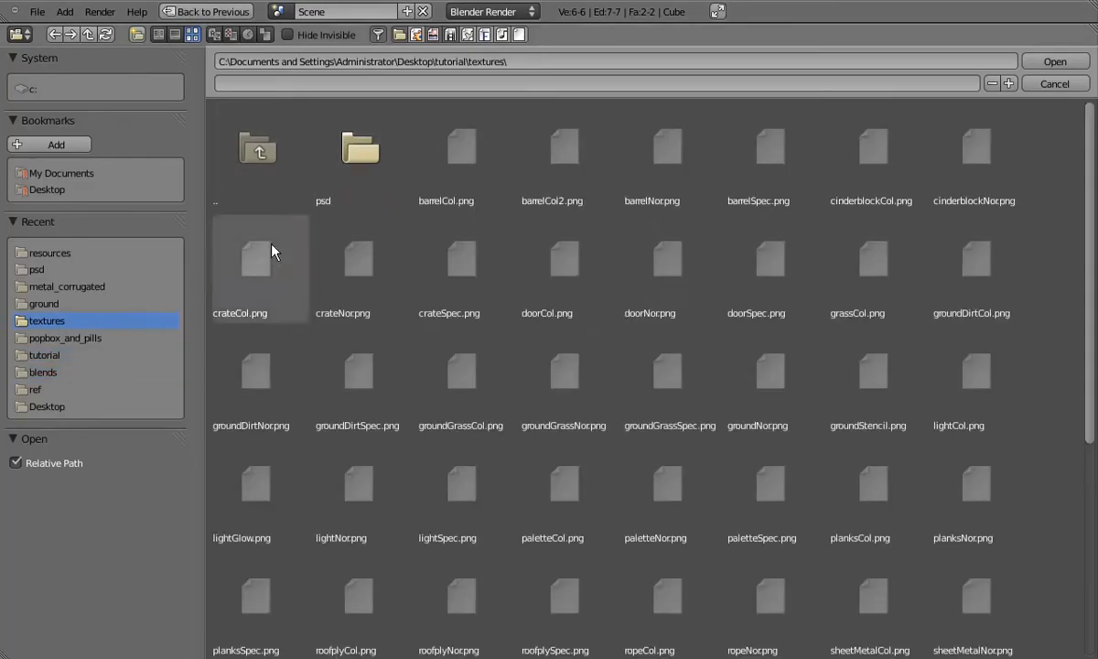
left_click(355, 192)
double_click(456, 205)
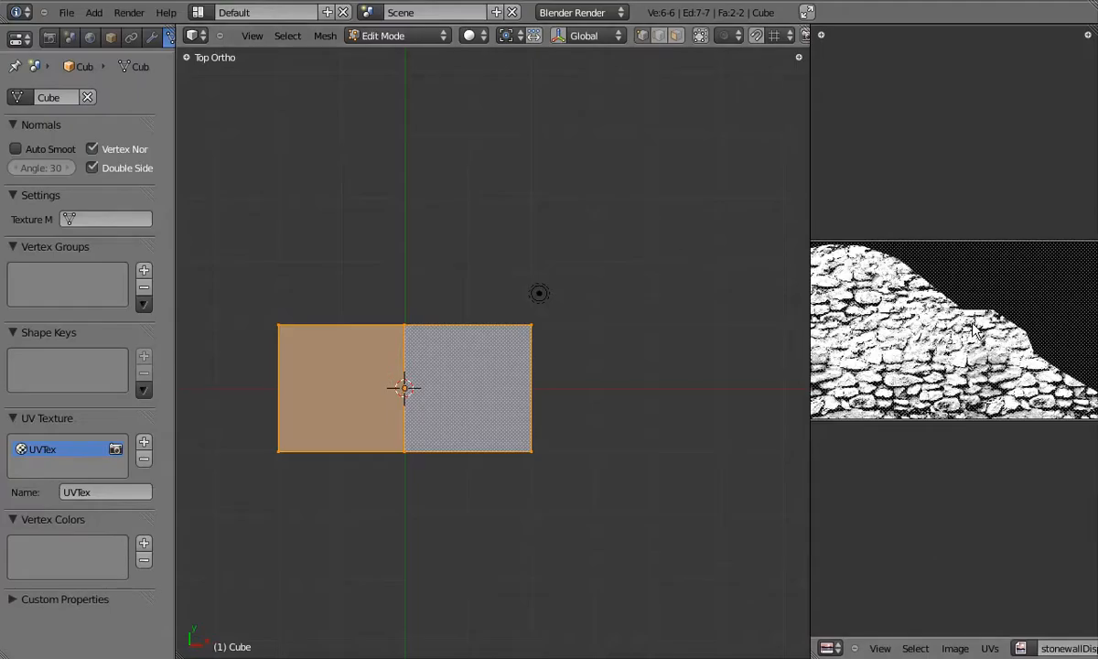
Step: Unwrap the plane's two faces over the full displacement image
scroll(451, 362, "up", 2)
key("u")
left_click(424, 436)
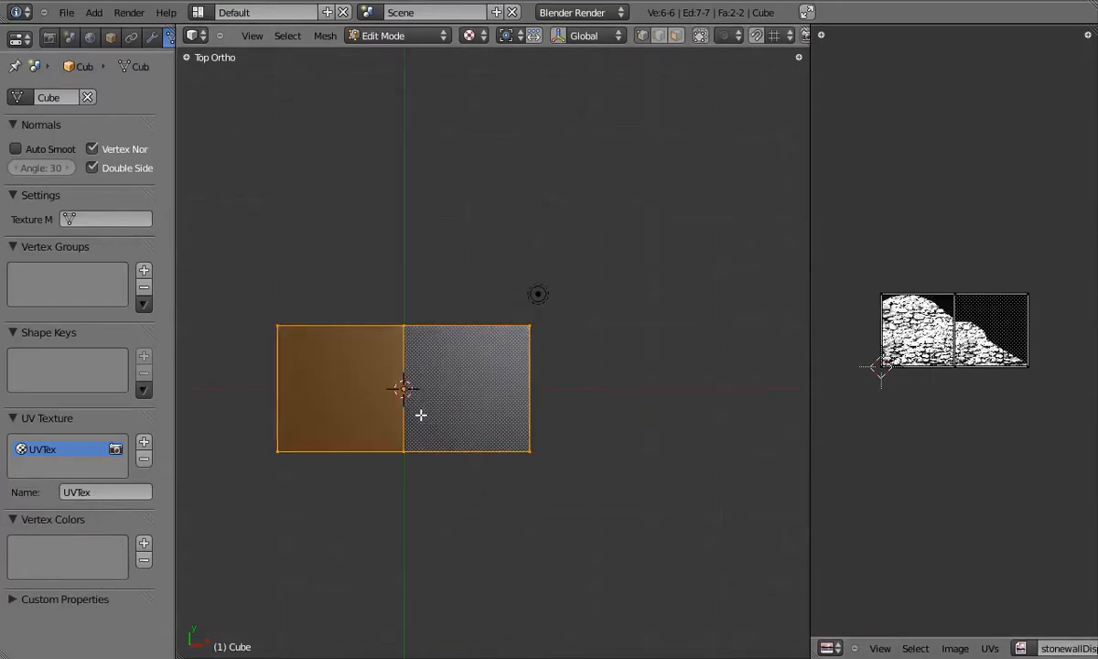
Step: Subdivide the whole plane repeatedly and add a level 1 subdivision surface
scroll(456, 368, "up", 2)
key("Tab")
key("Tab")
key("a")
key("w")
left_click(517, 349)
key("w")
left_click(517, 349)
key("w")
left_click(517, 348)
key("ctrl+1")
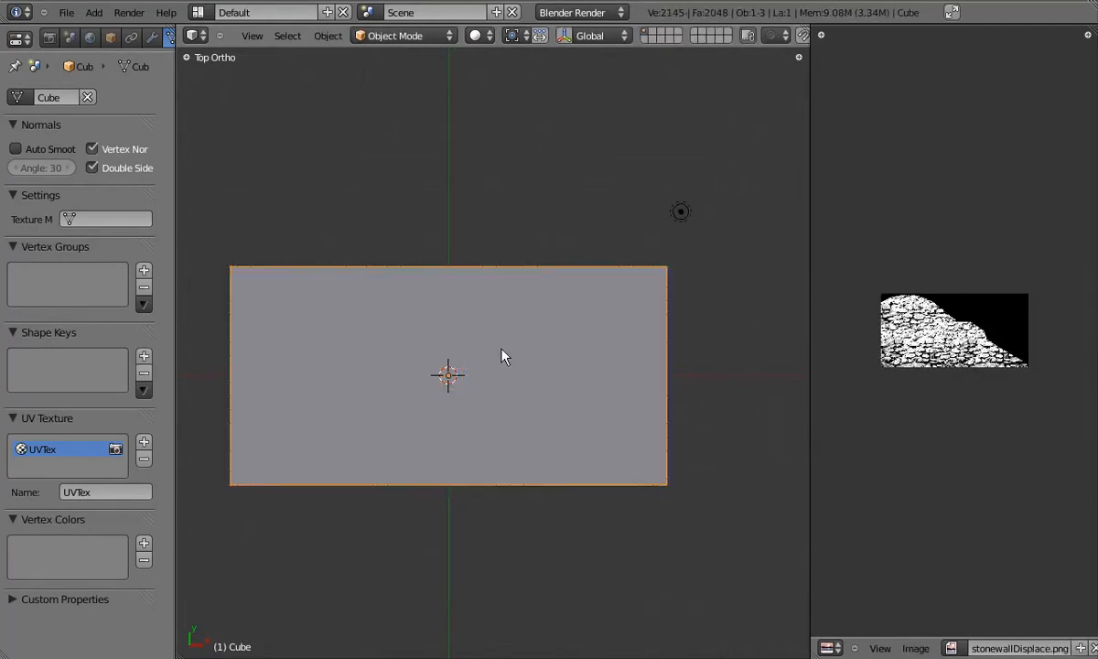
Step: Add an Image or Movie texture to the plane's material using stonewallDisplace.png
scroll(151, 48, "down", 2, "ctrl")
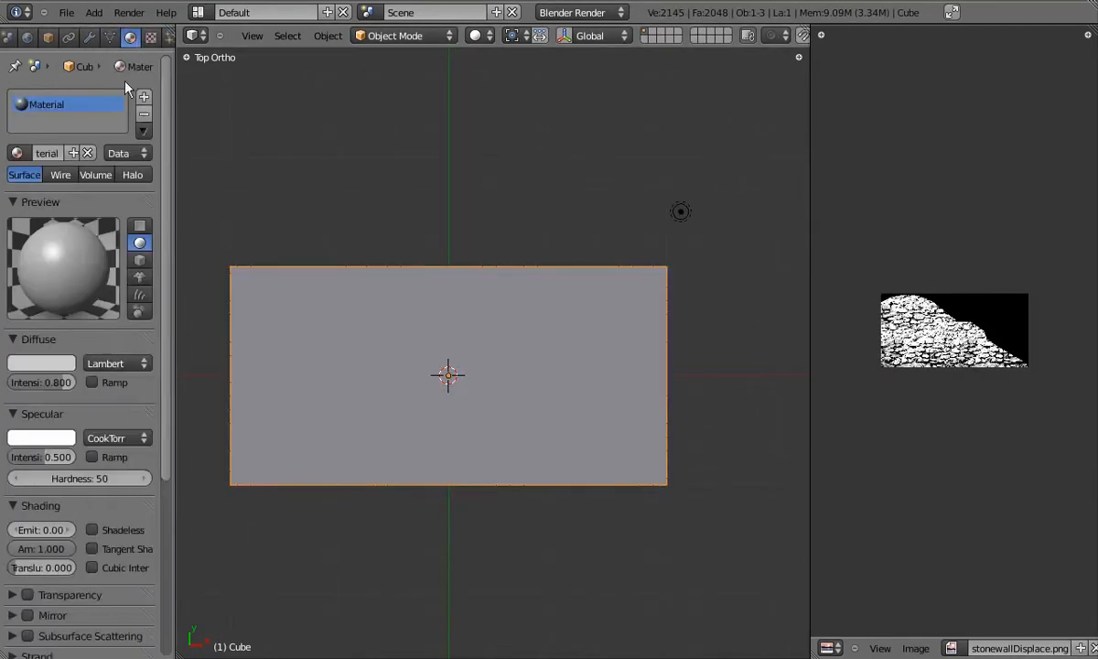
left_click(66, 220)
left_click(107, 332)
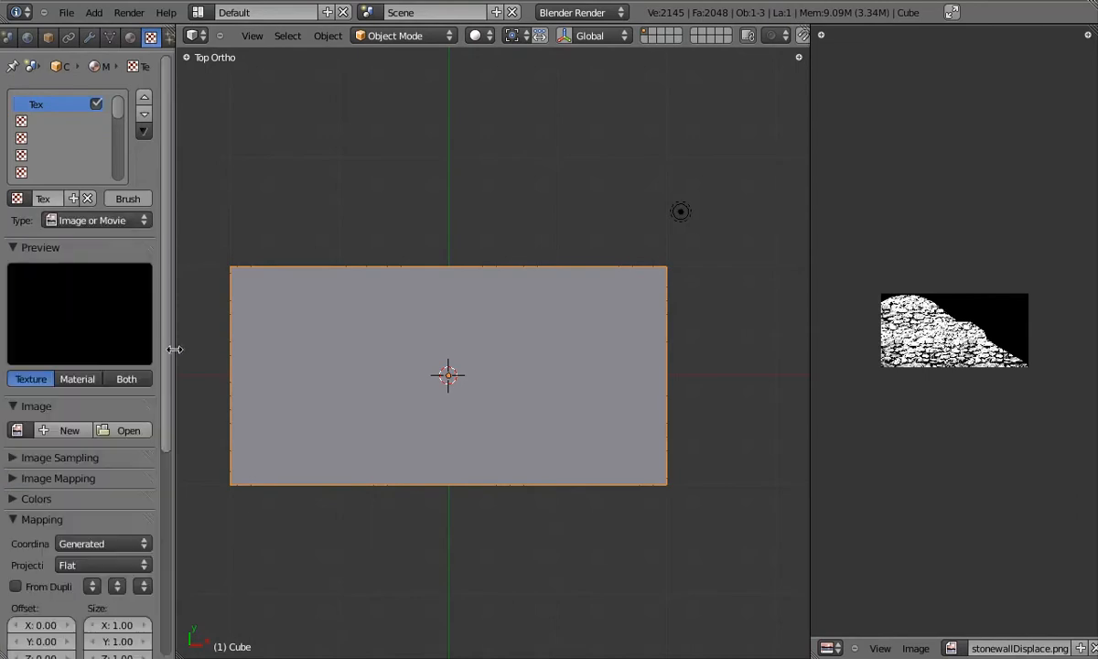
scroll(102, 303, "down", 3)
left_click(20, 325)
left_click(41, 352)
Step: Set the texture's mapping coordinates to UV and rename the texture dis
scroll(73, 361, "down", 5)
left_click(96, 366)
left_click(138, 320)
left_click_drag(167, 335, 162, 161)
left_click(57, 200)
type("dis")
key("Return")
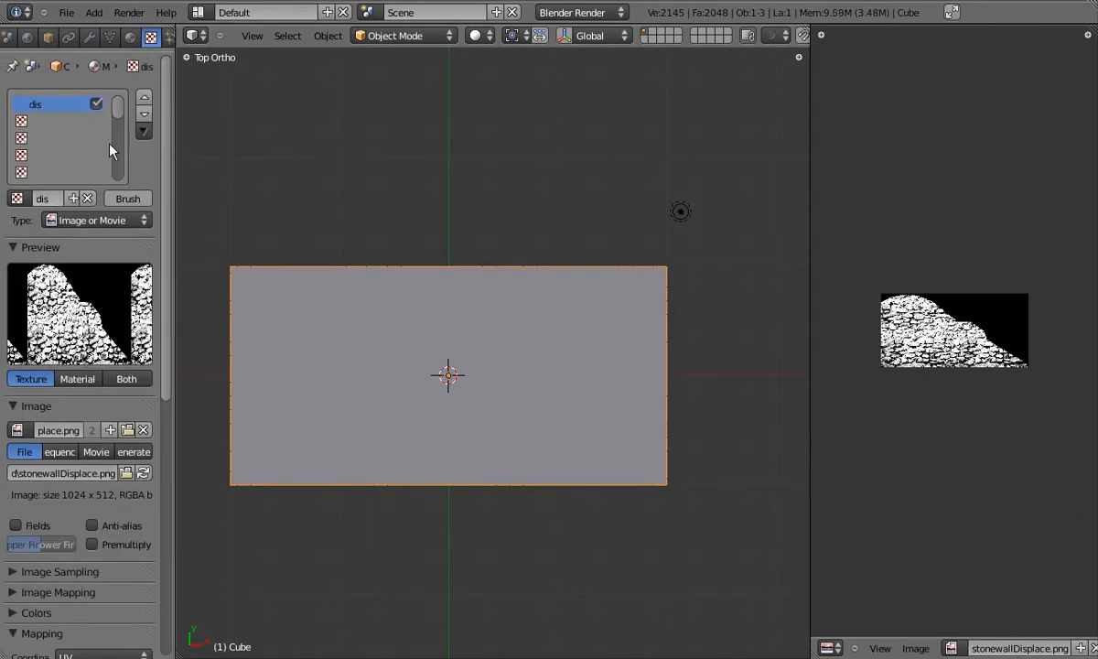
Step: Add a Displace modifier to the plane using texture dis, with Z direction and UV texture coordinates
left_click(110, 38)
left_click_drag(176, 79, 245, 76)
left_click(125, 39)
left_click(111, 118)
left_click(172, 210)
left_click(69, 218)
left_click(38, 239)
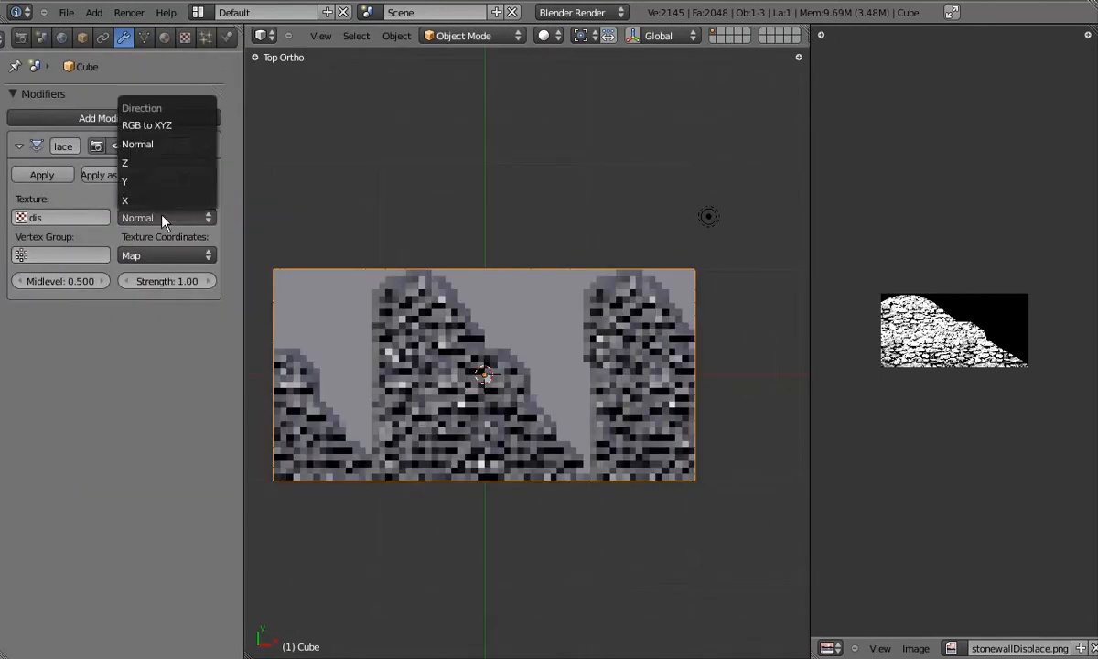
left_click(157, 253)
left_click(183, 170)
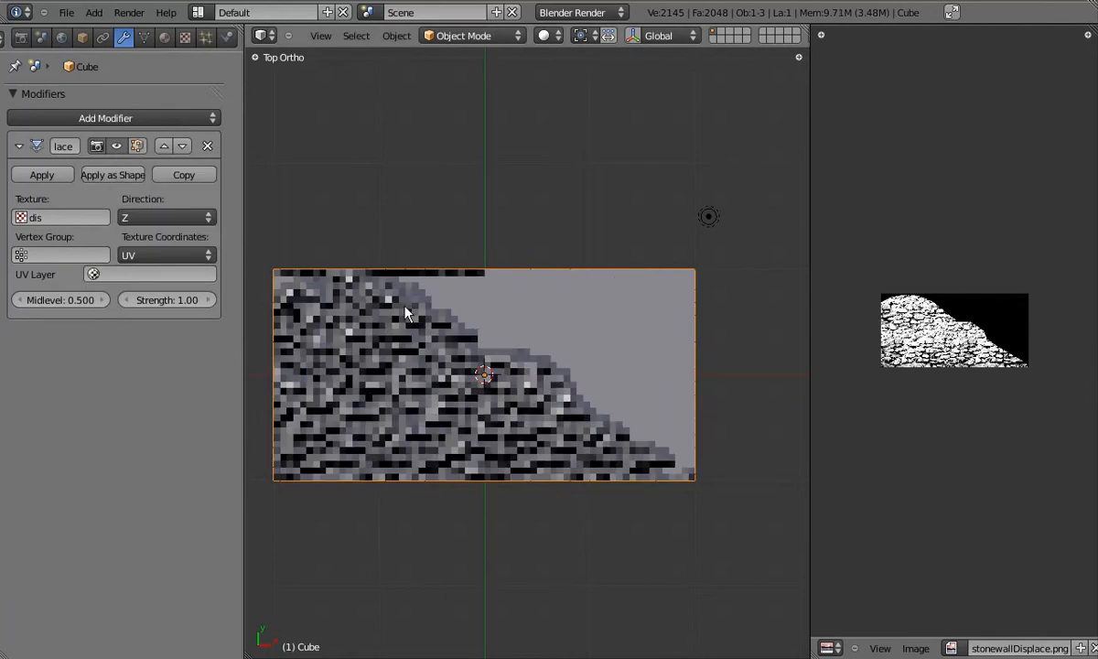
Step: Set the displaced plane to smooth shading
scroll(422, 318, "up", 2)
scroll(459, 318, "down", 1)
key("Tab")
key("Tab")
middle_click_drag(462, 316, 431, 340)
key("t")
key("t")
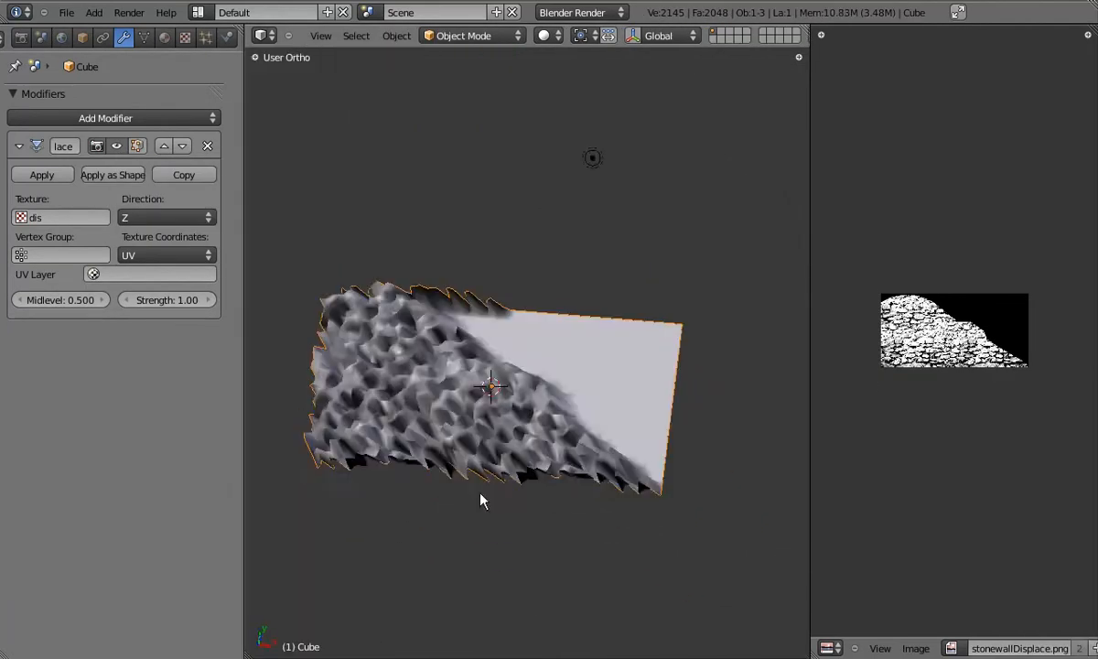
Step: Select the plane's vertices over the black upper-right area of the displacement map and delete them
key("Tab")
key("Tab")
key("KP_7")
key("Tab")
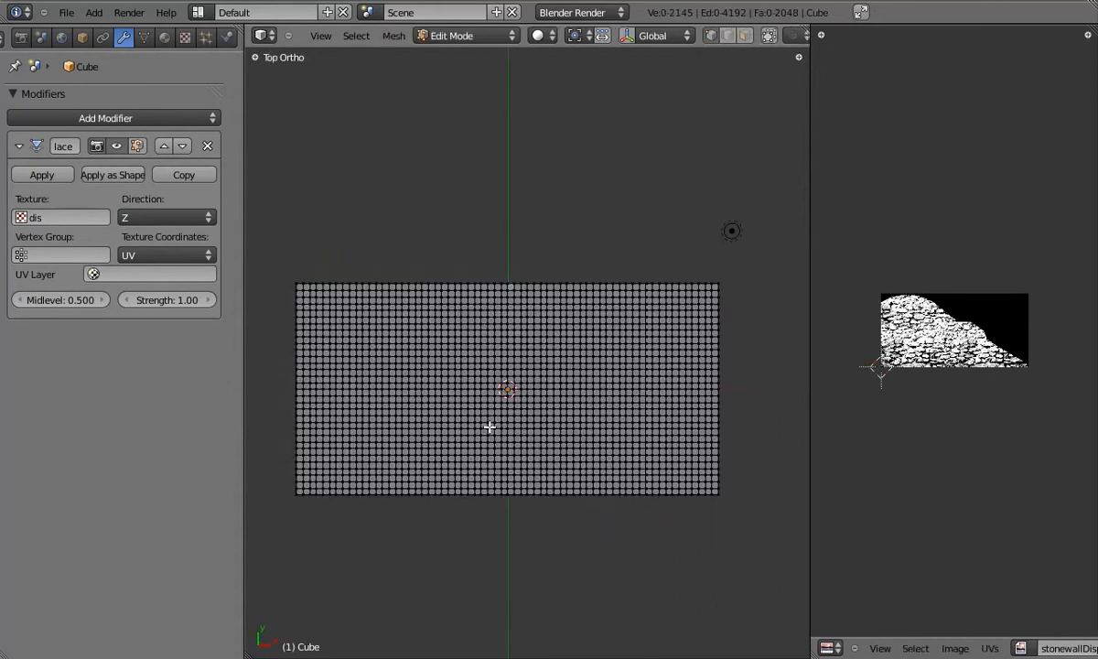
scroll(954, 330, "up", 3)
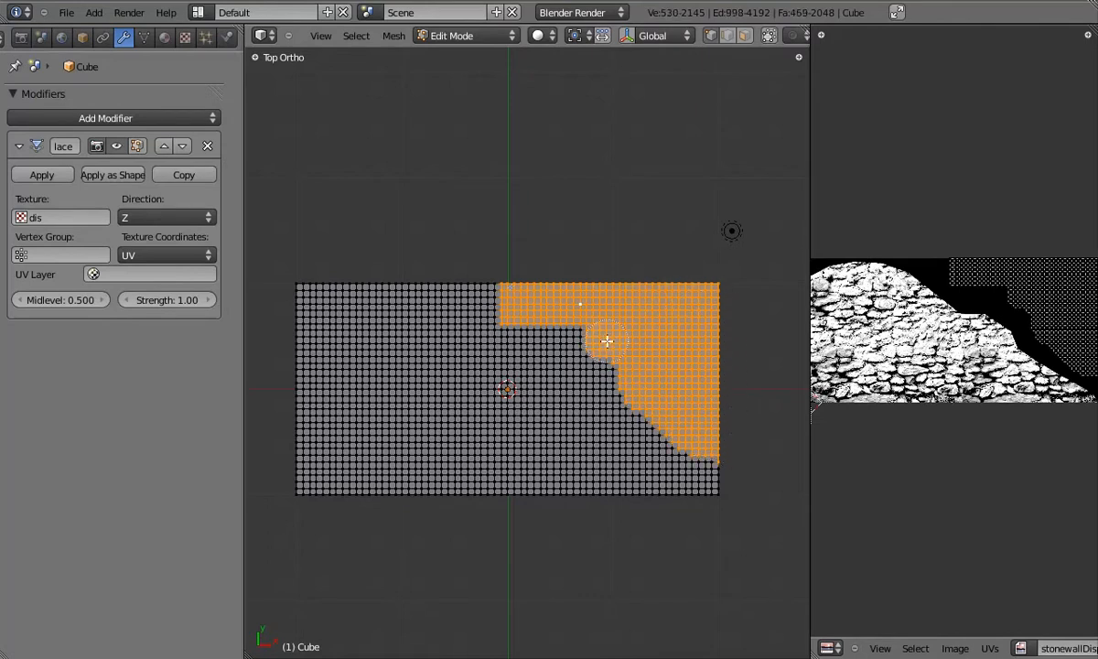
key("Escape")
key("x")
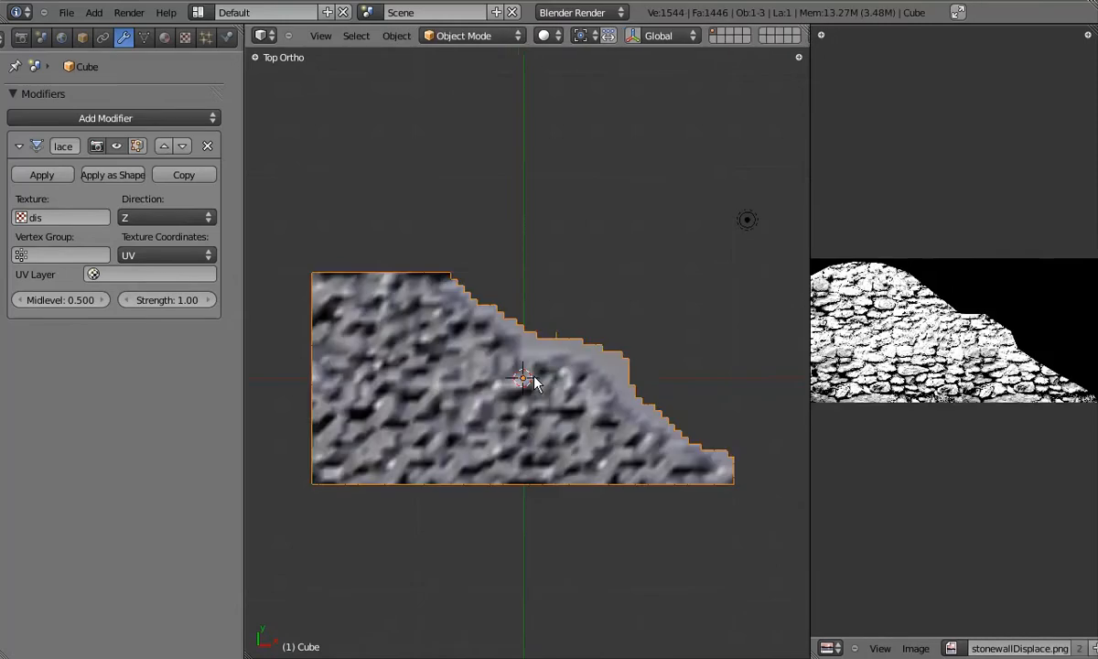
Step: Delete the stray vertex left protruding above the wall's cut edge
key("a")
scroll(533, 376, "up", 2)
right_click(571, 302)
key("x")
key("x")
left_click(567, 299)
mouse_move(569, 395)
middle_mouse_down("shift")
mouse_move(537, 380)
mouse_move(585, 386)
middle_mouse_up("shift")
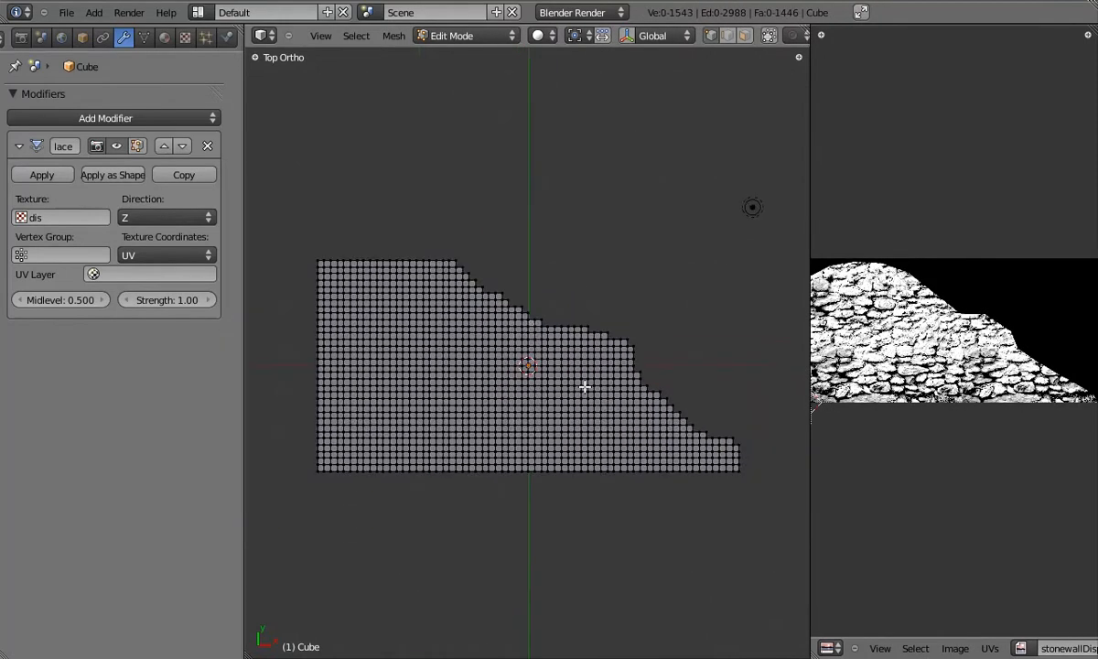
Step: Subdivide the entire wall mesh once
key("a")
scroll(584, 387, "down", 2)
scroll(1032, 399, "up", 1)
key("w")
left_click(597, 338)
key("Tab")
Step: Circle-select the surplus vertices along the wall's lower right slope and delete them
scroll(577, 347, "up", 3)
key("Tab")
key("a")
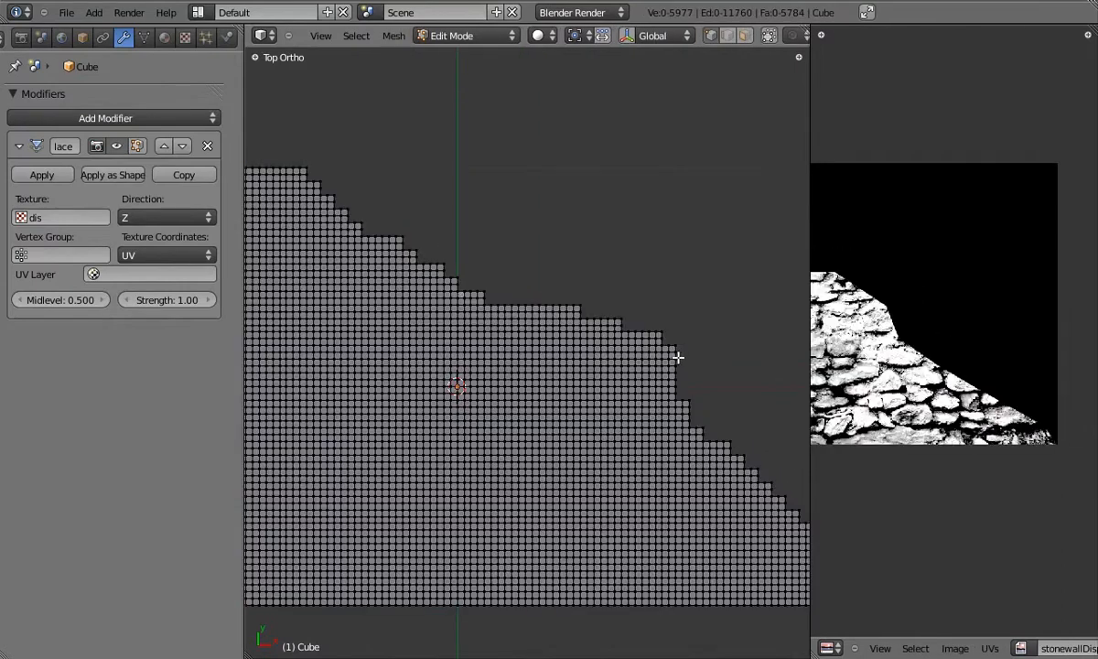
scroll(675, 340, "down", 2)
key("c")
left_click_drag(676, 351, 652, 331)
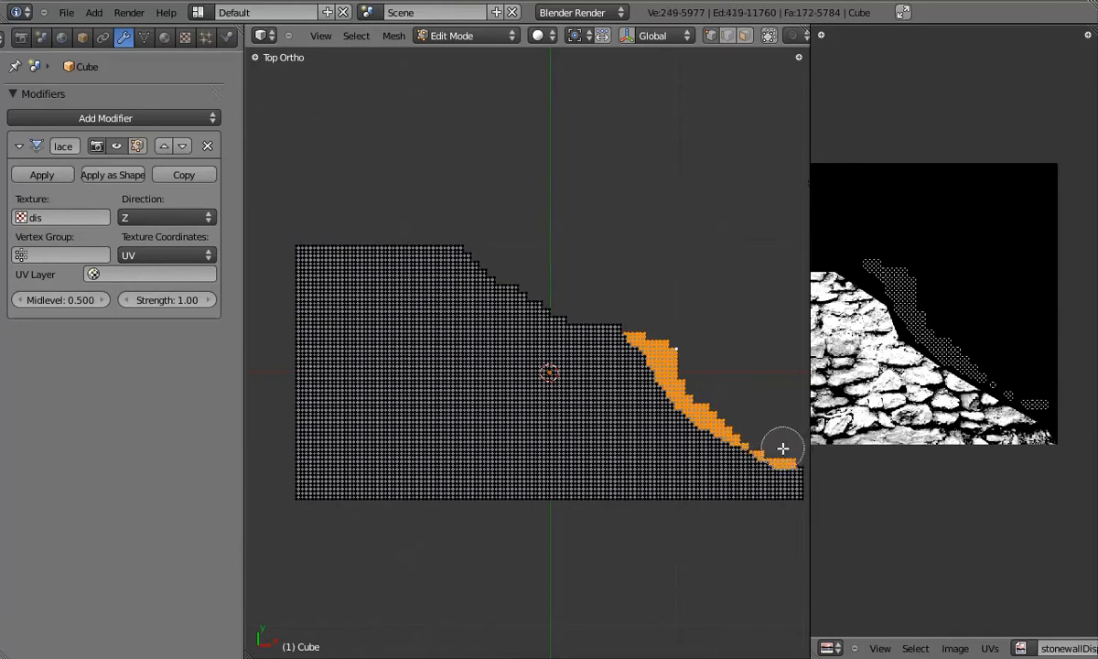
key("x")
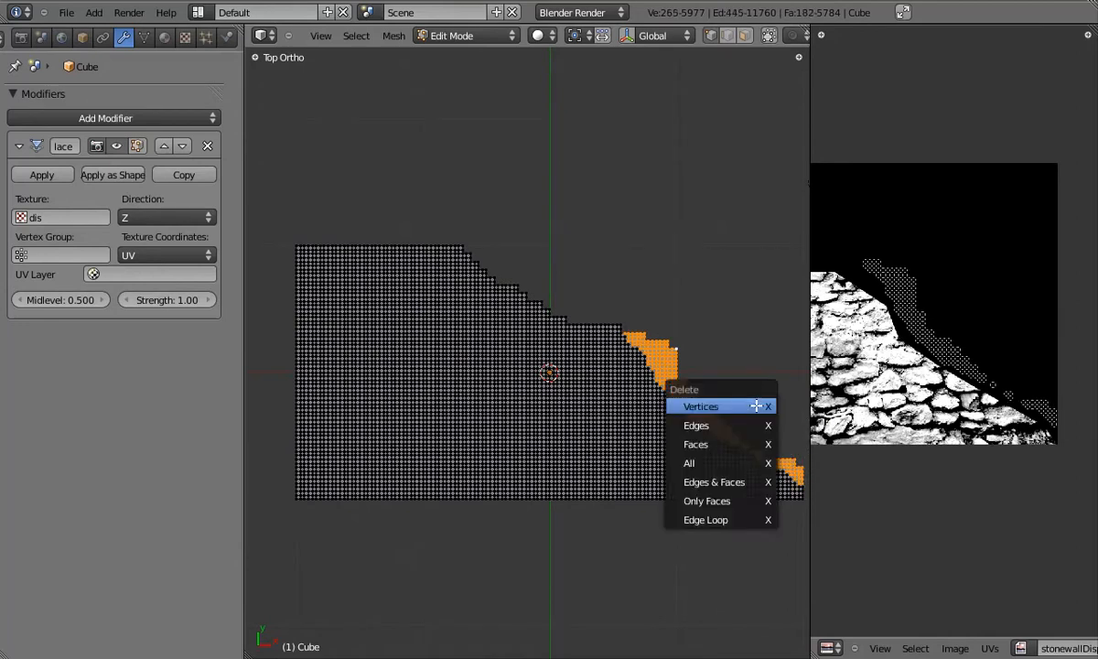
left_click(718, 404)
Step: Delete the remaining surplus vertices along the middle and upper parts of the wall's sloping edge
left_click_drag(644, 332, 610, 320)
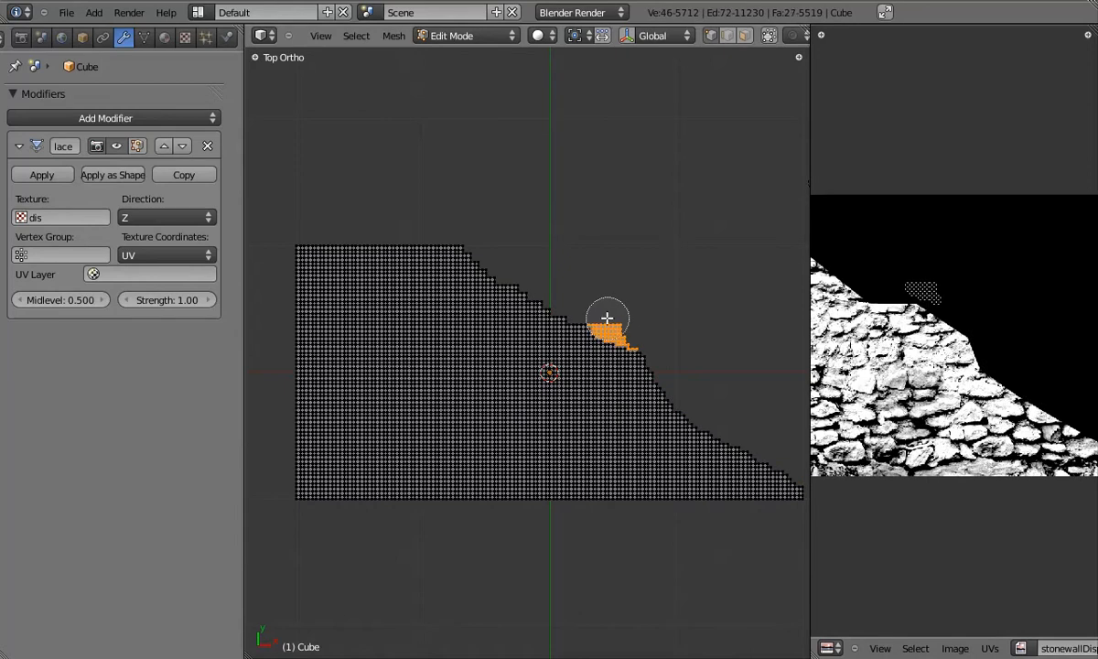
key("x")
left_click(503, 257)
mouse_move(533, 279)
left_mouse_down()
mouse_move(473, 237)
mouse_move(394, 211)
left_mouse_up()
key("c")
key("a")
Step: Set the Displace modifier's strength to 0.4 and check the wall's relief
scroll(553, 329, "down", 1)
scroll(645, 289, "down", 1)
key("Tab")
scroll(575, 335, "up", 2)
middle_click_drag(465, 362, 437, 333)
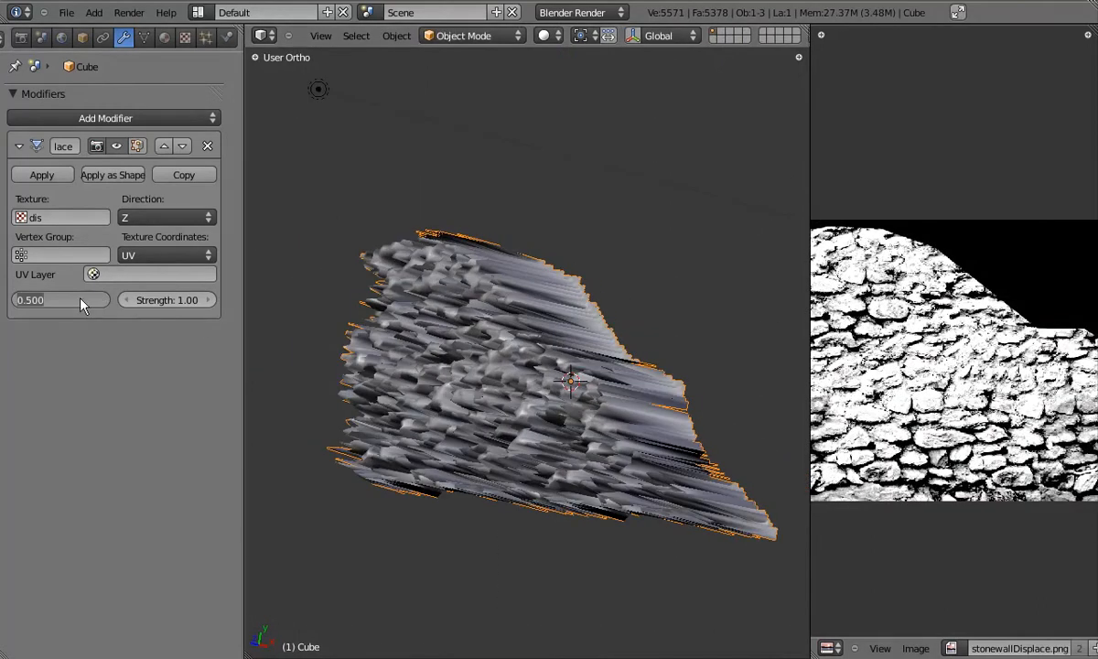
type("0.4")
key("Return")
middle_click_drag(549, 302, 474, 367)
key("KP_7")
scroll(473, 368, "down", 1)
mouse_move(810, 363)
left_mouse_down()
mouse_move(694, 364)
mouse_move(806, 352)
left_mouse_up()
scroll(906, 358, "up", 2)
Step: Switch to Photoshop, duplicate Layer 0 of the displacement map and apply a Gaussian Blur to the copy
key("alt+Tab")
left_click(986, 502)
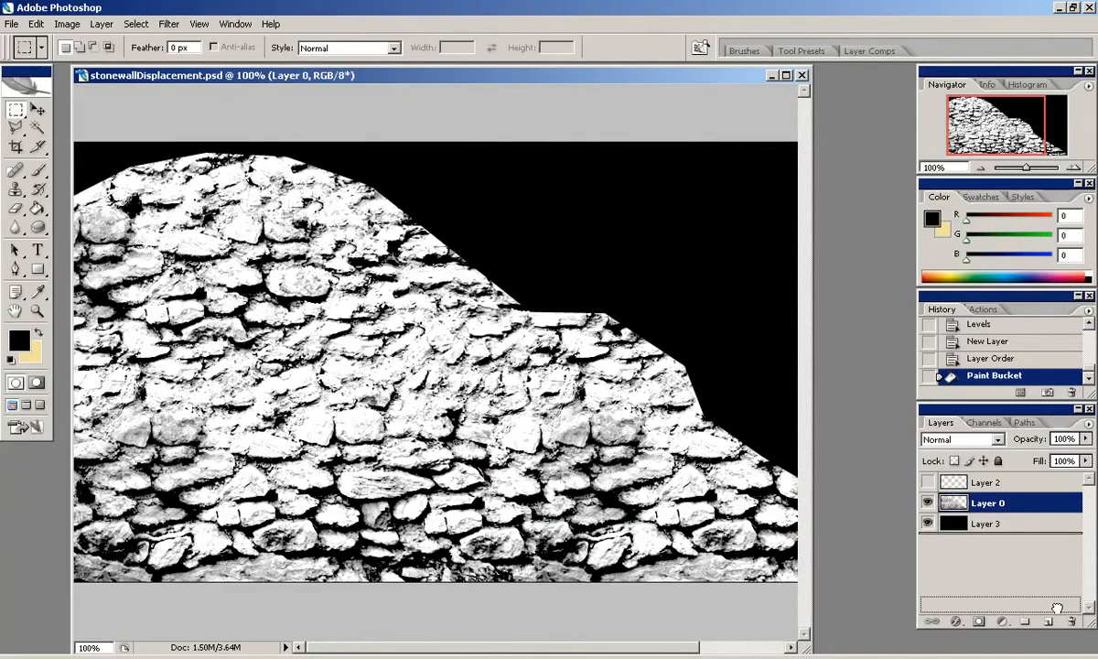
left_click_drag(985, 502, 1048, 621)
left_click(169, 24)
left_click(357, 199)
left_click_drag(769, 531, 756, 534)
left_click(930, 348)
left_click(930, 349)
left_click(954, 299)
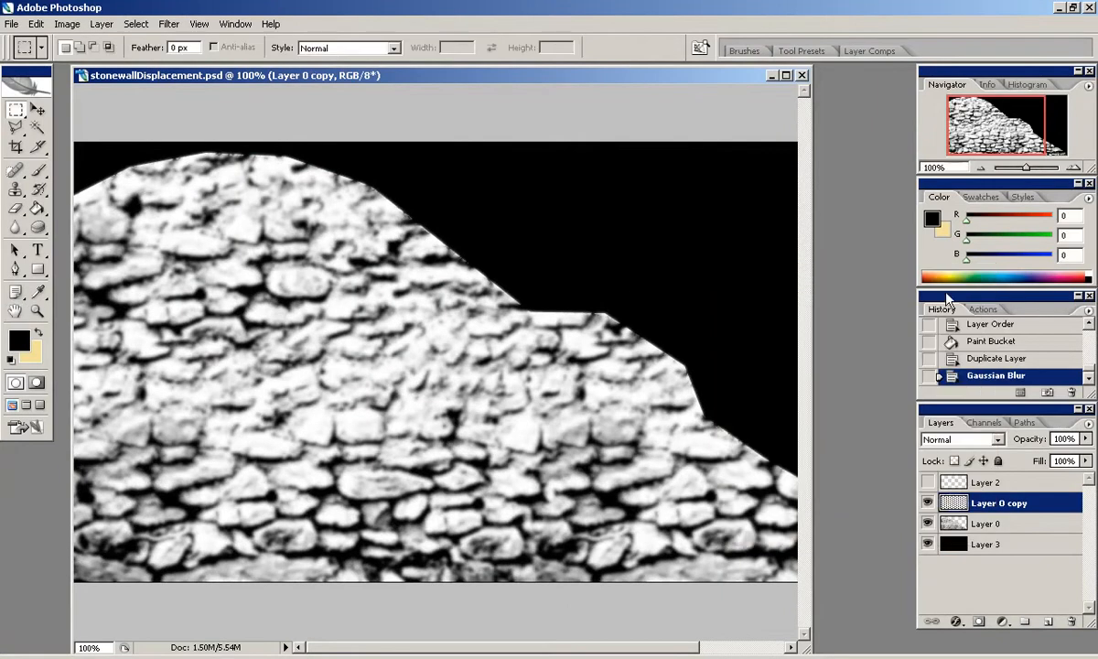
Step: Save the blurred displacement map as a PNG, overwriting stonewallDisplace.png
left_click(13, 25)
left_click(36, 203)
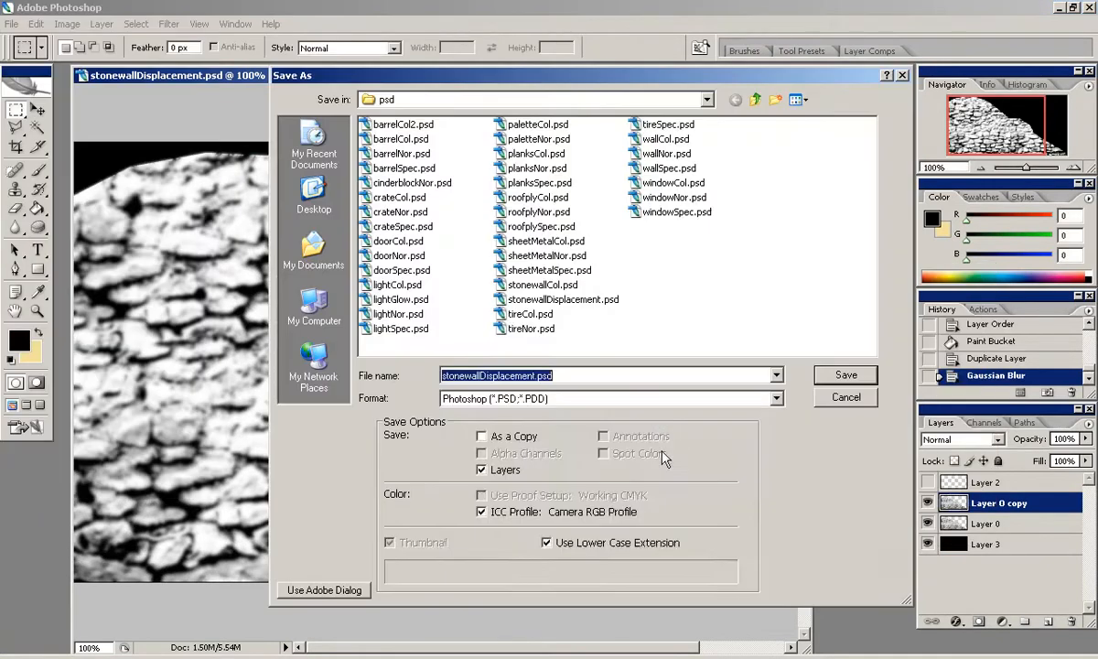
left_click(549, 398)
left_click(536, 570)
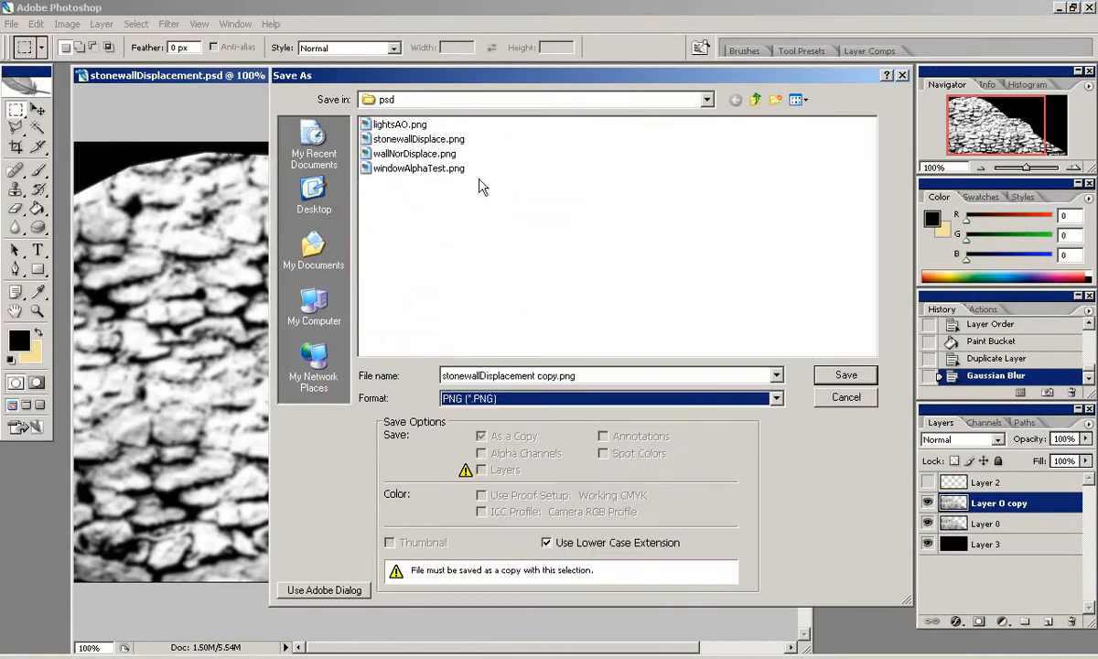
double_click(423, 146)
left_click(517, 372)
left_click(600, 314)
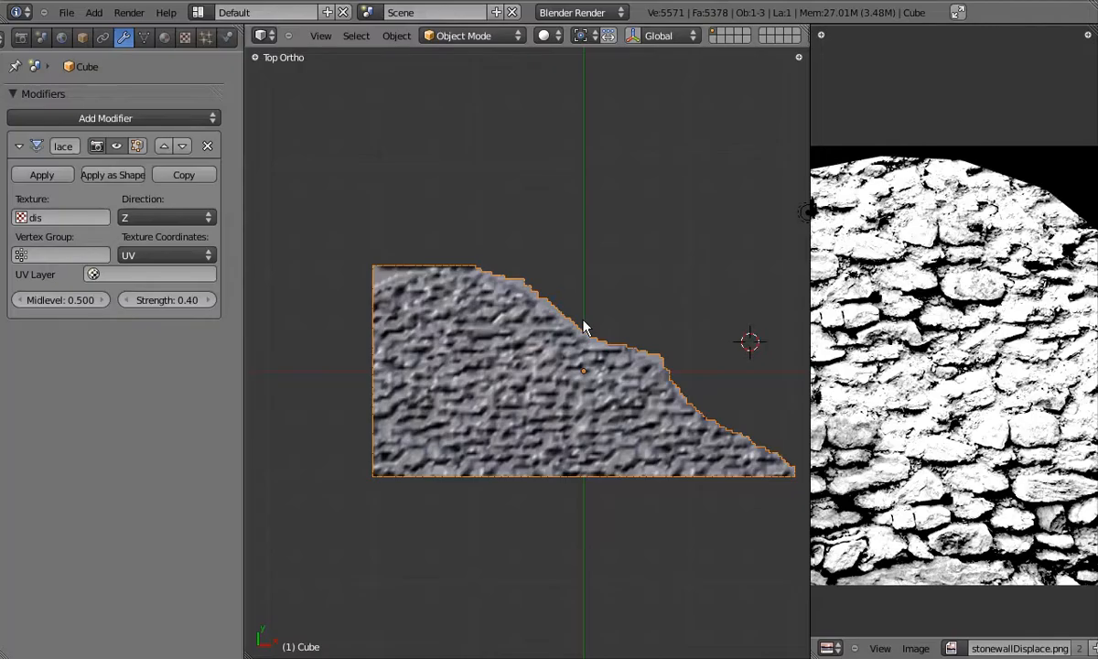
Step: Switch to Blender and reload stonewallDisplace.png so the wall uses the blurred map
left_click(917, 649)
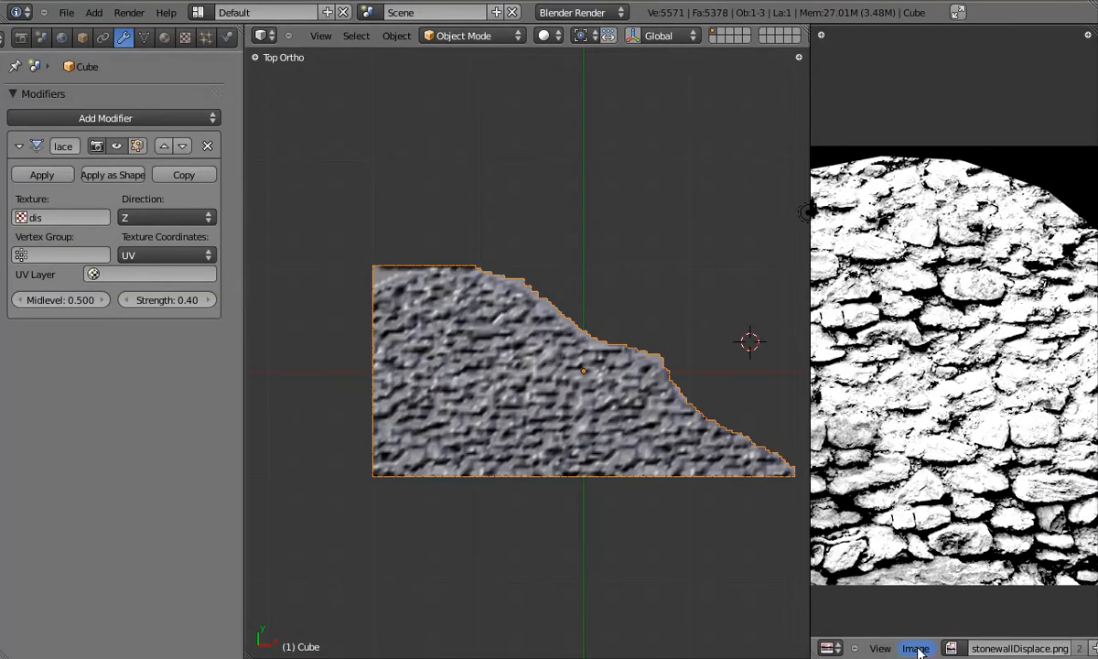
left_click(930, 583)
scroll(573, 391, "up", 4)
scroll(641, 417, "down", 2)
middle_click_drag(640, 417, 430, 347)
key("KP_7")
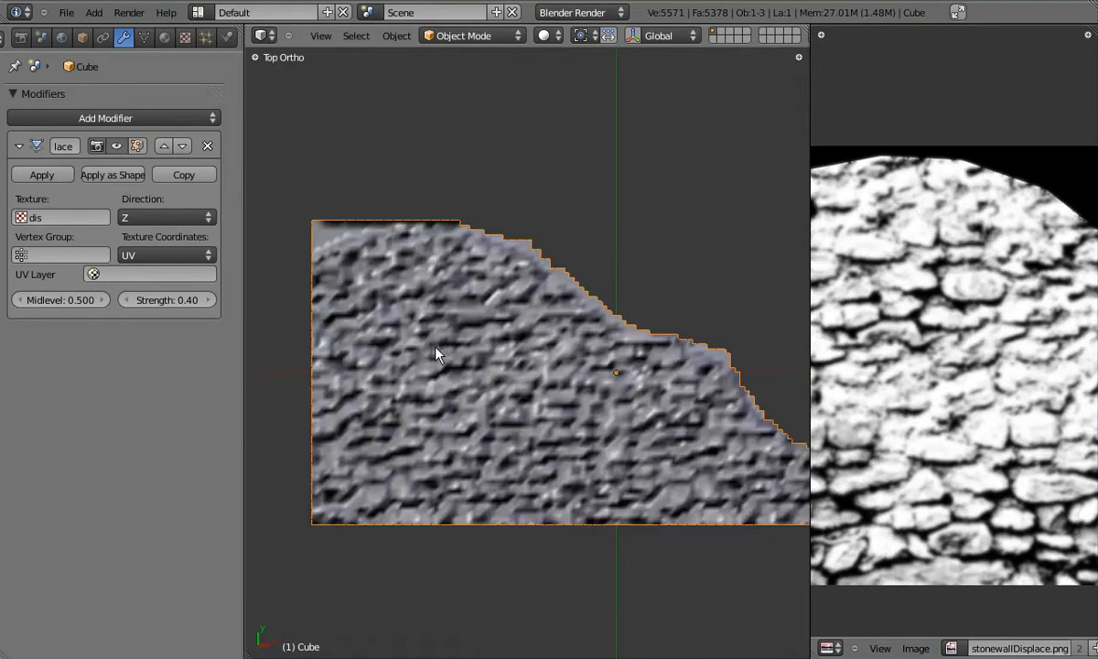
Step: Set the Displace modifier's strength to 0.1
left_click(180, 306)
type("0.1")
key("Return")
middle_click_drag(527, 362, 507, 312)
key("KP_7")
Step: Subdivide the wall mesh once more for finer stone relief
key("Tab")
key("w")
left_click(502, 304)
key("Tab")
middle_click_drag(522, 368, 620, 478)
key("KP_7")
Step: Select the vertices over the black corner at the wall's upper left and delete them
scroll(494, 403, "up", 3)
key("KP_7")
key("Tab")
right_click(320, 228)
key("b")
left_click_drag(305, 225, 333, 217)
right_click(333, 216)
middle_click_drag(1027, 265, 1097, 290)
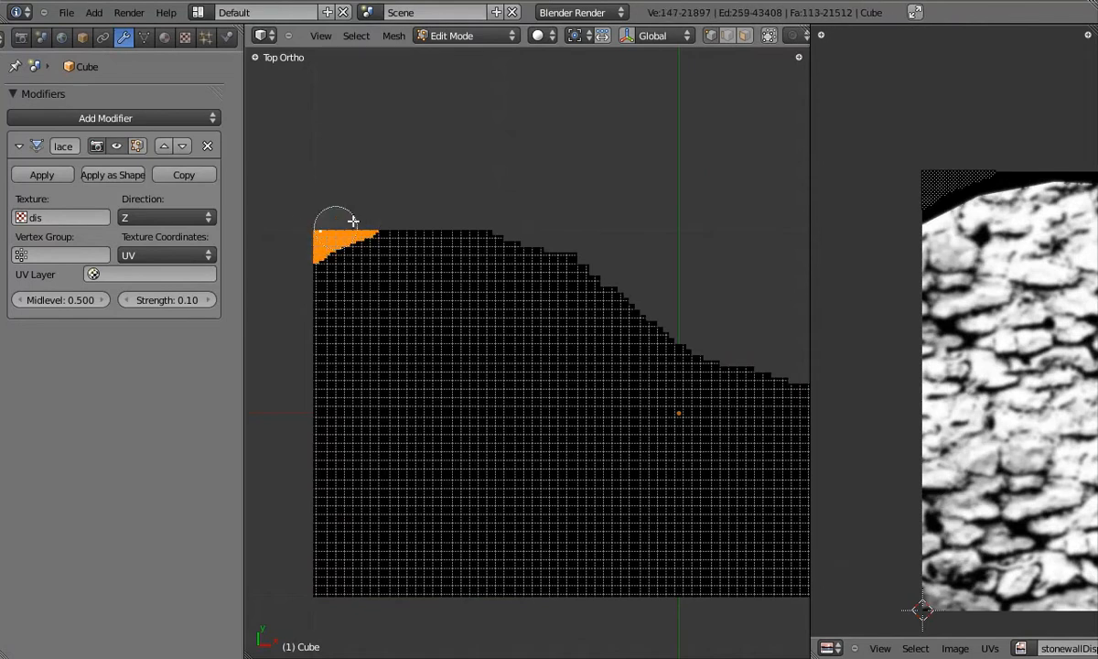
key("x")
left_click(426, 200)
key("Tab")
Step: Set the Displace modifier's strength to 0.05
middle_click_drag(454, 291, 519, 373)
scroll(492, 376, "up", 5)
type(".05")
key("Return")
Step: Examine the displaced stone relief across the whole wall from several views in an enlarged 3D viewport
scroll(462, 369, "down", 4)
key("KP_5")
scroll(468, 388, "up", 4)
scroll(403, 374, "down", 4)
key("KP_7")
scroll(458, 407, "down", 2)
scroll(432, 388, "up", 2)
middle_click_drag(419, 383, 500, 378, "shift")
left_click_drag(813, 339, 899, 339)
scroll(721, 338, "down", 2)
middle_click_drag(722, 338, 644, 343, "shift")
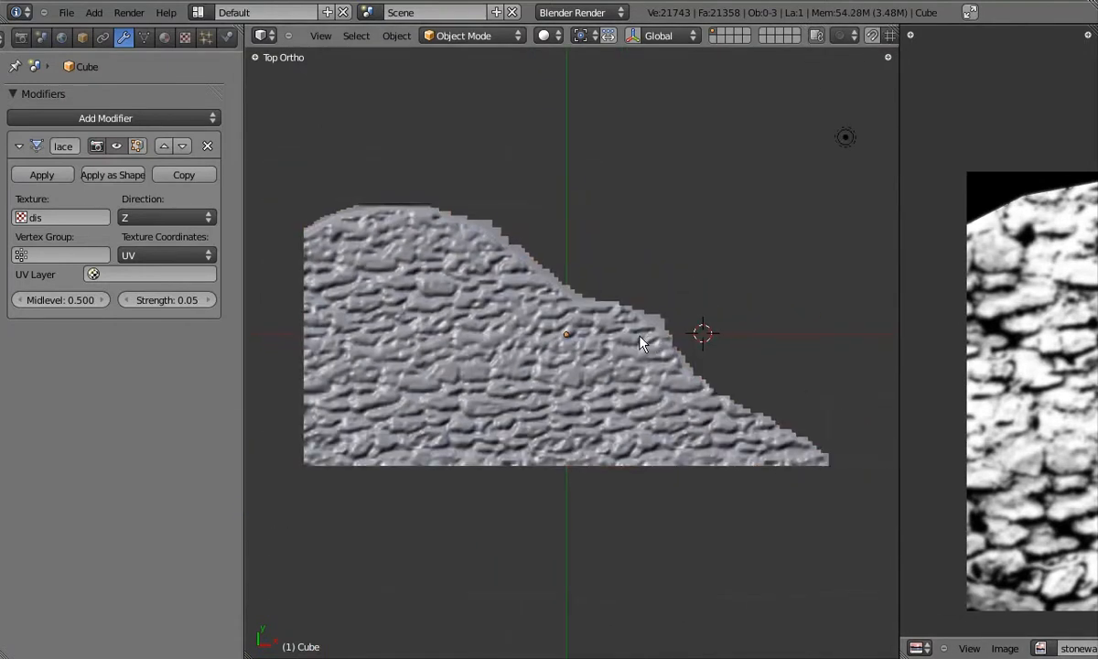
key("KP_1")
key("KP_7")
scroll(631, 333, "up", 1)
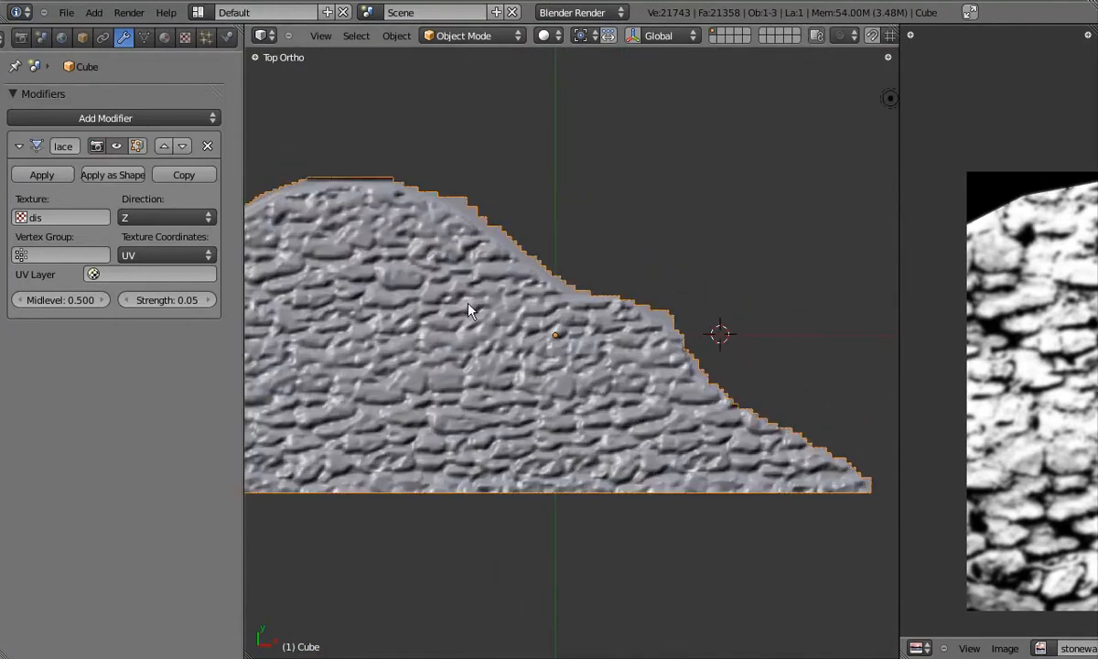
middle_click_drag(528, 303, 578, 315, "shift")
left_click(464, 37)
left_click(461, 90)
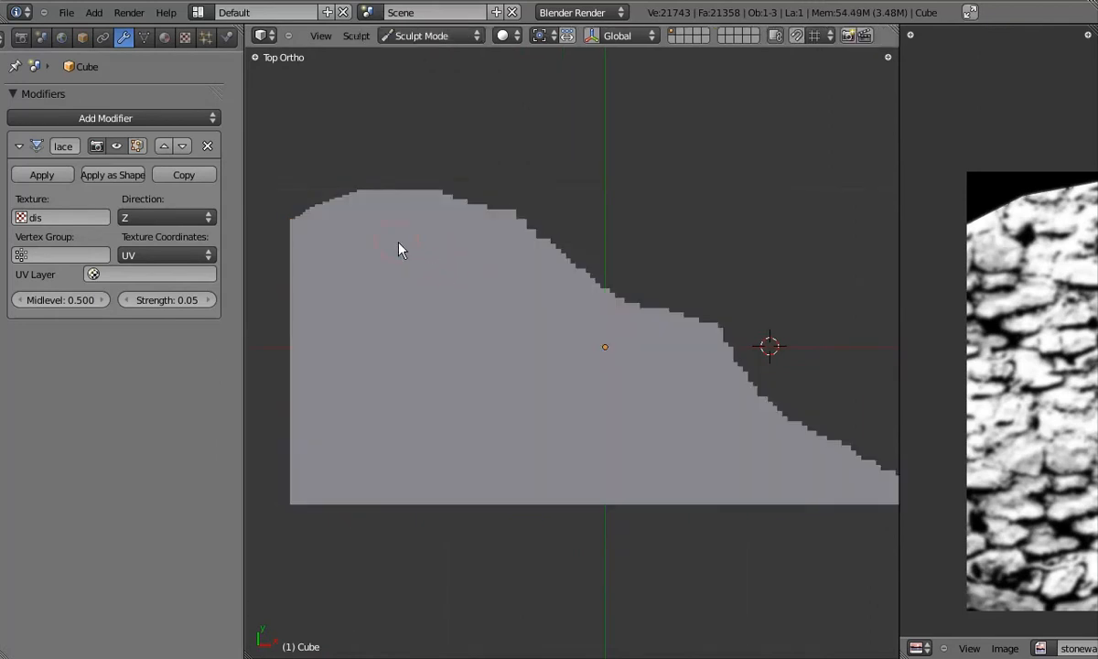
scroll(376, 228, "up", 1)
left_click(449, 35)
left_click(439, 52)
Step: Apply the Displace modifier to the wall mesh
middle_click_drag(407, 265, 410, 290)
key("Tab")
key("Tab")
middle_click_drag(467, 327, 491, 329)
key("KP_7")
left_click(55, 174)
key("Tab")
key("Tab")
Step: Put the wall into Sculpt Mode, widen the viewport and show the brush settings
left_click(458, 35)
left_click(462, 91)
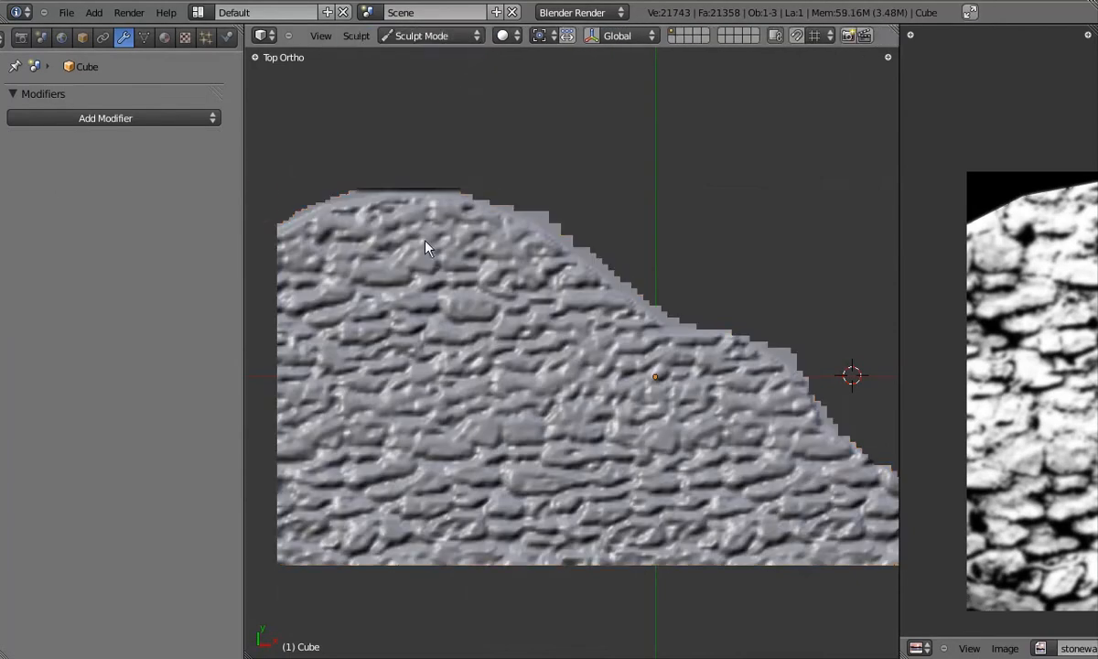
left_click_drag(244, 208, 90, 209)
key("t")
scroll(403, 261, "up", 2)
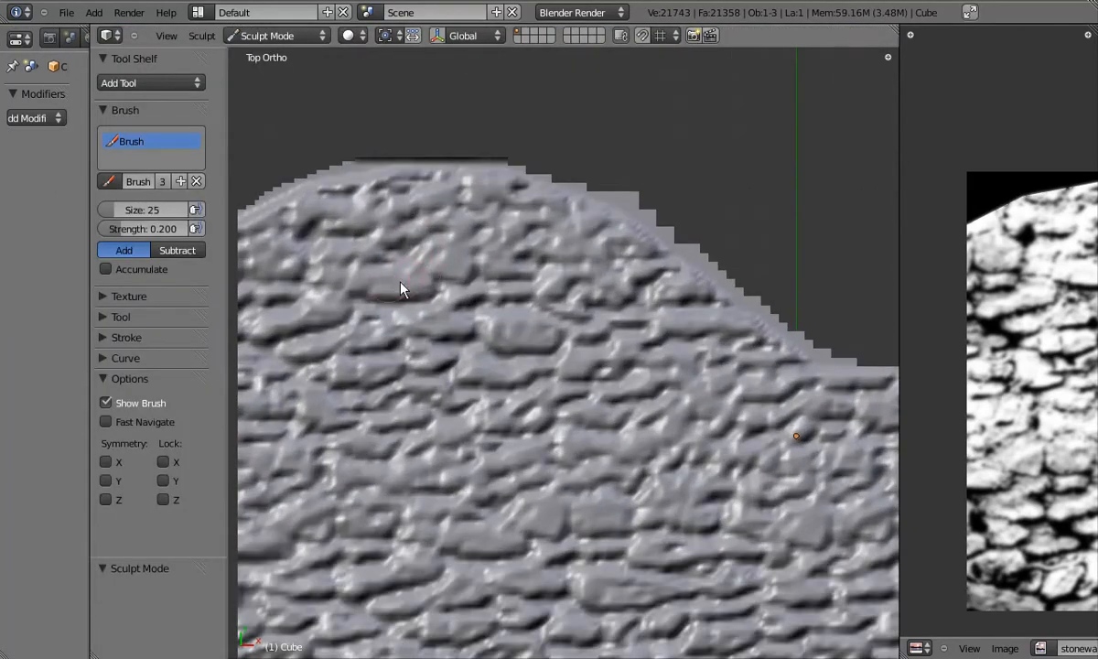
Step: Sculpt individual stones in the wall's upper left area to bulge outward with the additive brush
middle_click_drag(419, 301, 441, 284, "shift")
left_click_drag(537, 314, 528, 316)
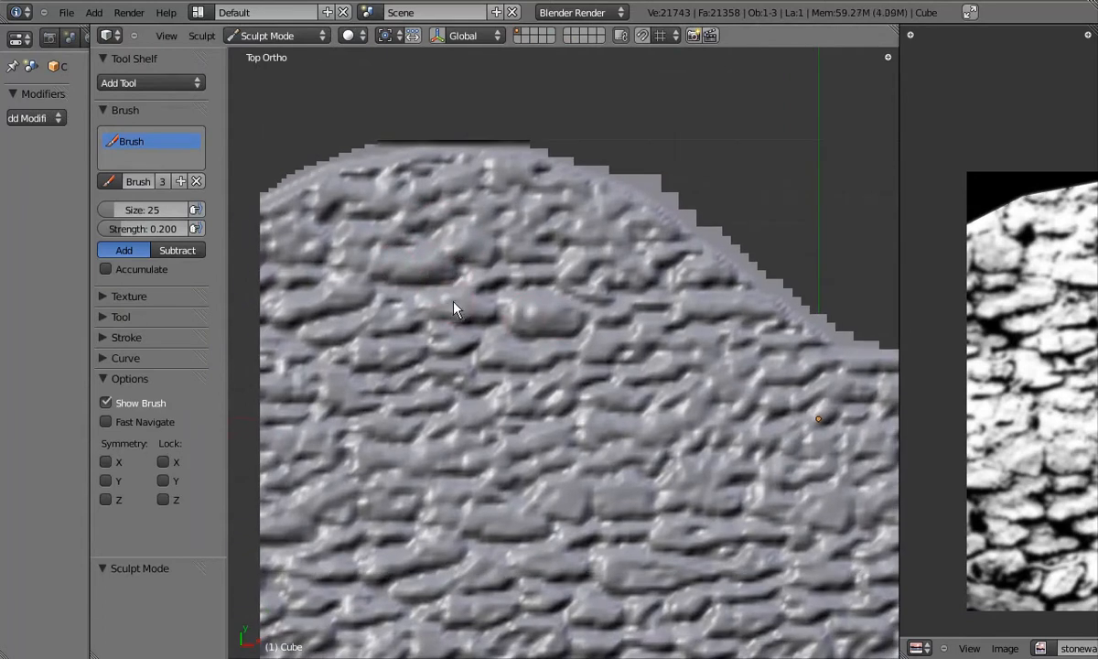
middle_click_drag(354, 322, 379, 281, "shift")
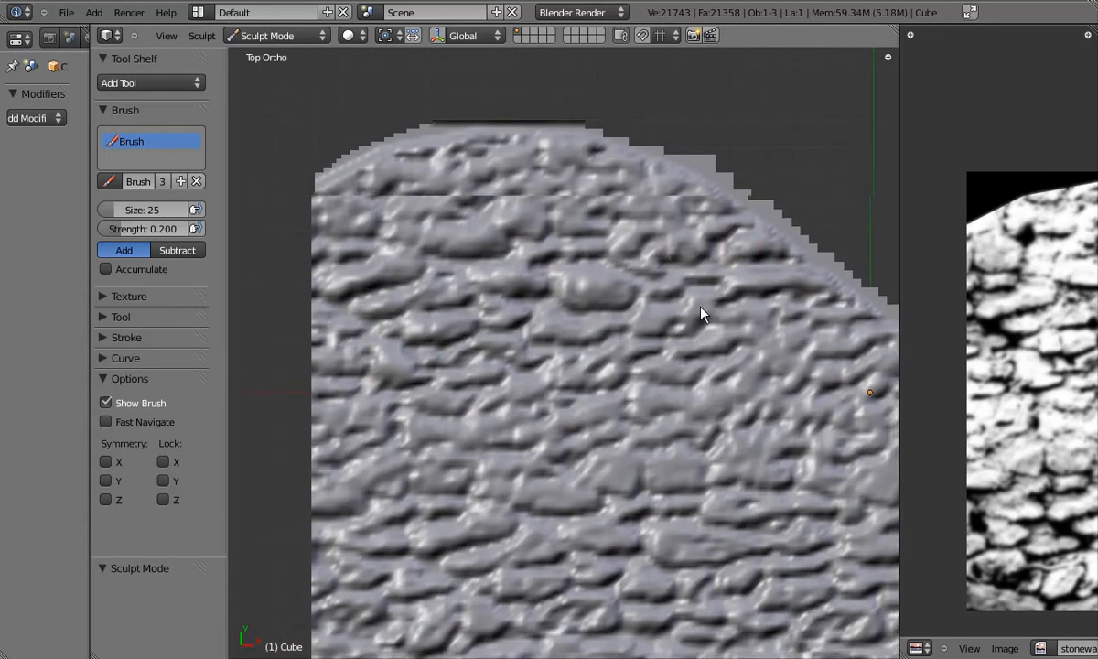
middle_click_drag(704, 314, 590, 368)
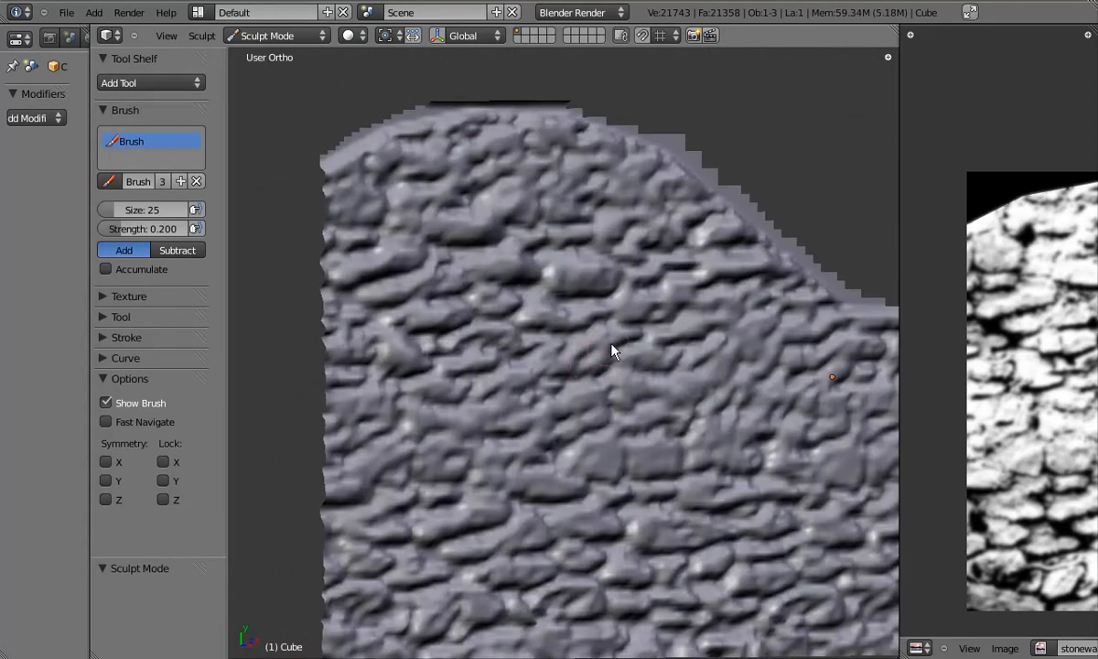
key("KP_7")
Step: Sculpt selected stones in the wall's middle and lower rows outward with the additive brush
scroll(614, 459, "down", 1)
middle_click_drag(680, 452, 596, 391, "shift")
scroll(596, 369, "up", 1)
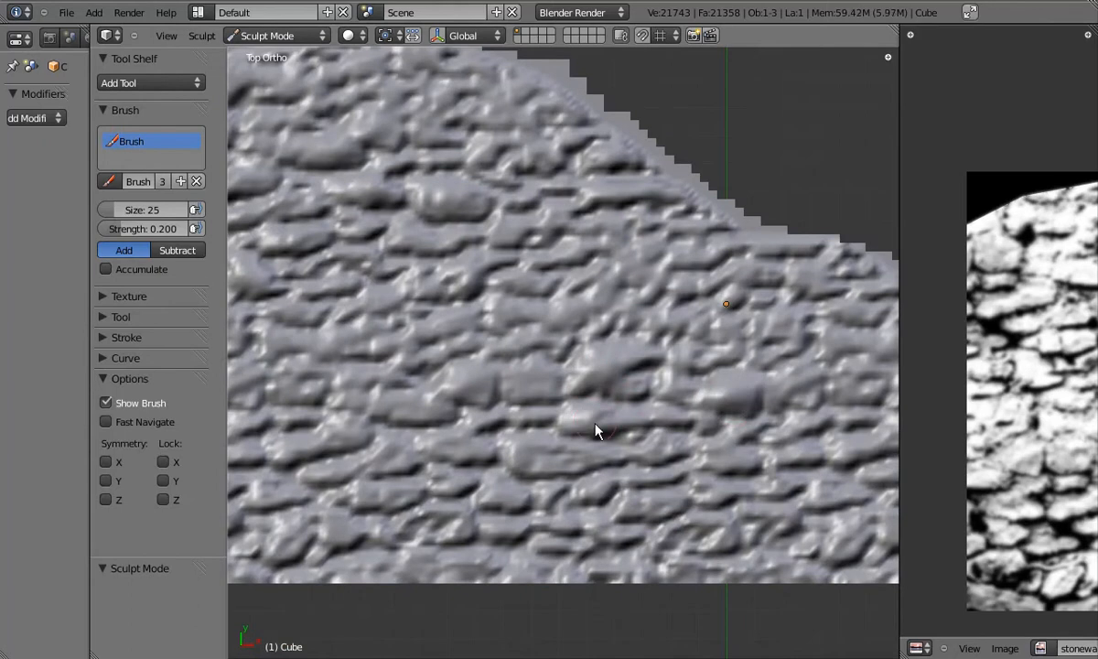
middle_click_drag(401, 409, 521, 396, "shift")
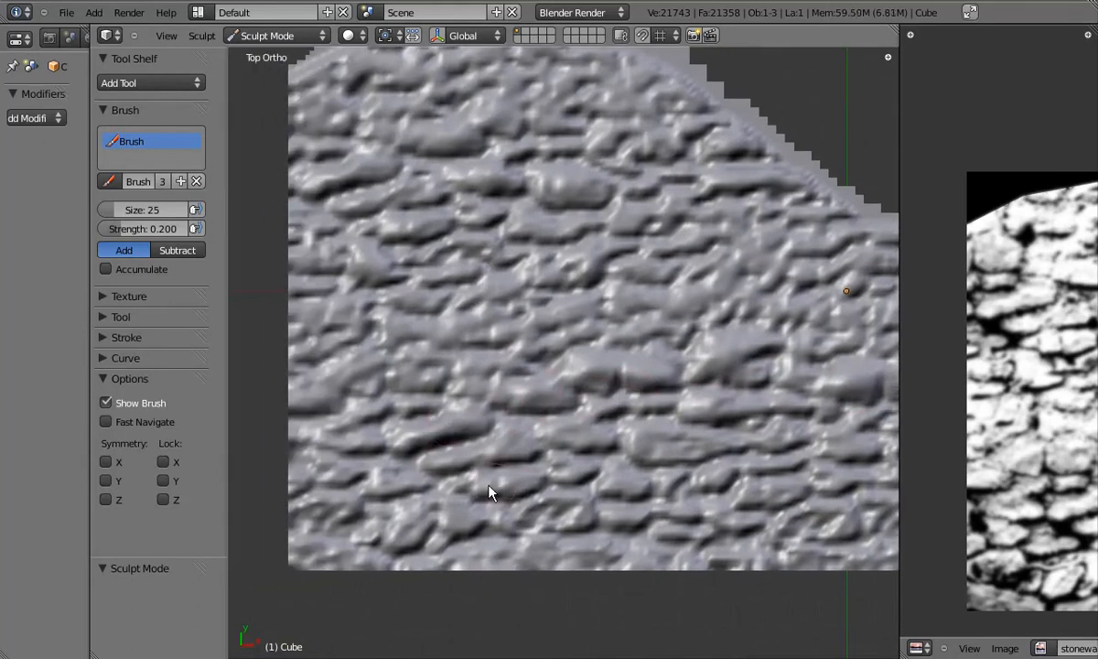
middle_click_drag(586, 484, 588, 506, "shift")
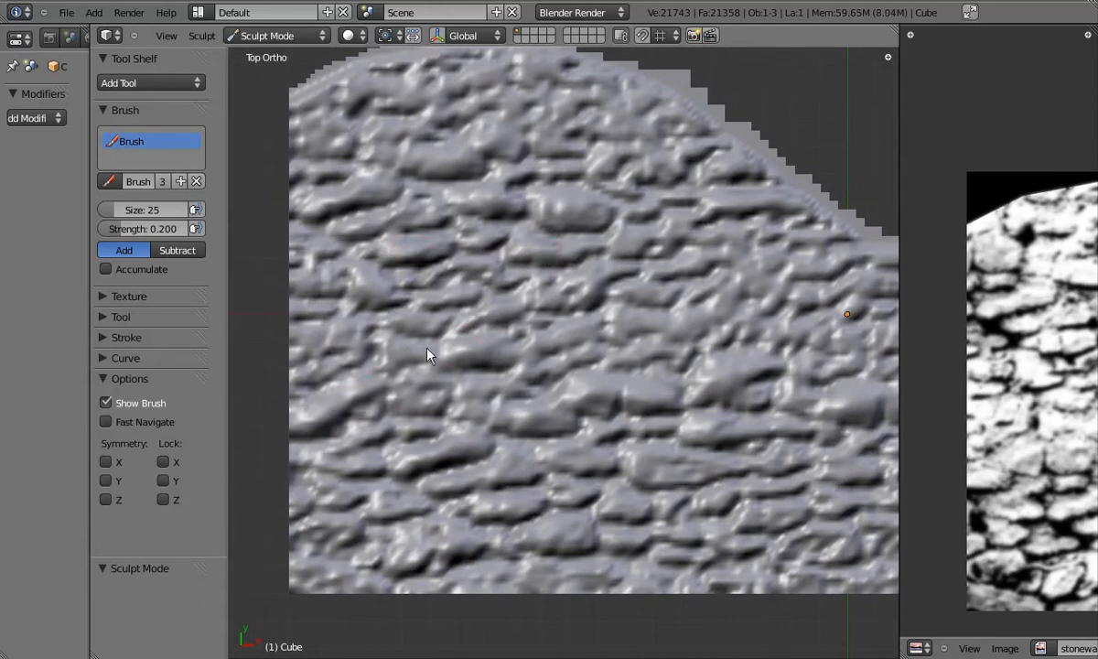
middle_click_drag(466, 475, 423, 445, "shift")
middle_click_drag(554, 486, 403, 504, "shift")
middle_click_drag(575, 306, 551, 316, "shift")
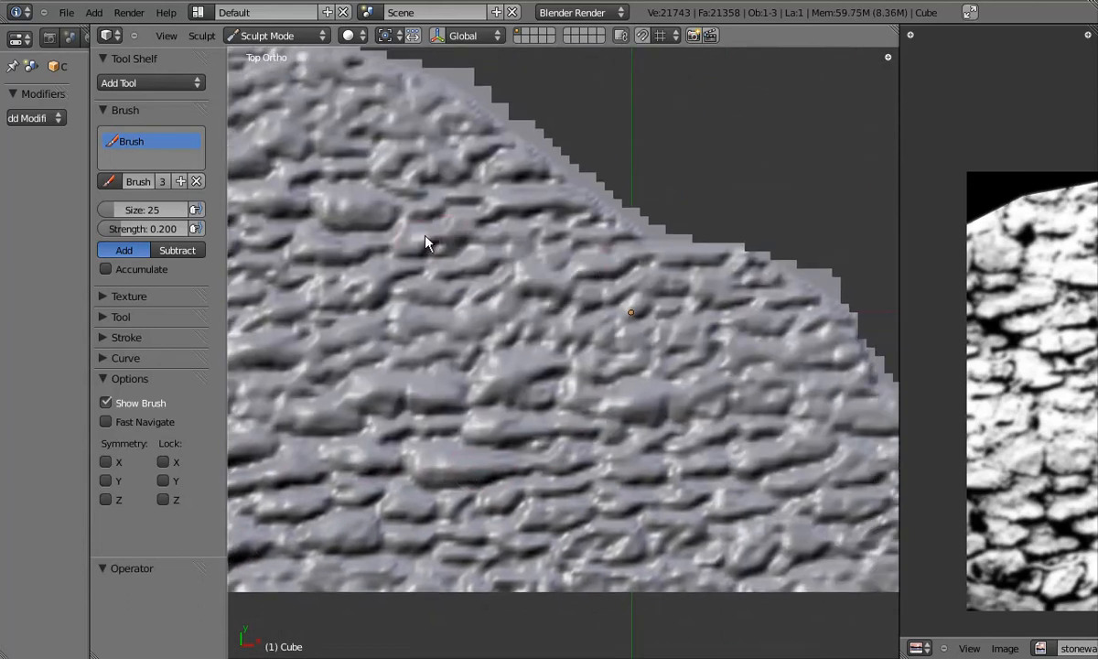
Step: Examine the sculpted stones across the whole wall surface, from its upper part to the lower sloping end
scroll(469, 186, "up", 3)
mouse_move(453, 382)
middle_mouse_down("shift")
mouse_move(470, 311)
mouse_move(524, 309)
middle_mouse_up("shift")
middle_click_drag(805, 293, 557, 279, "shift")
middle_click_drag(715, 345, 630, 344, "shift")
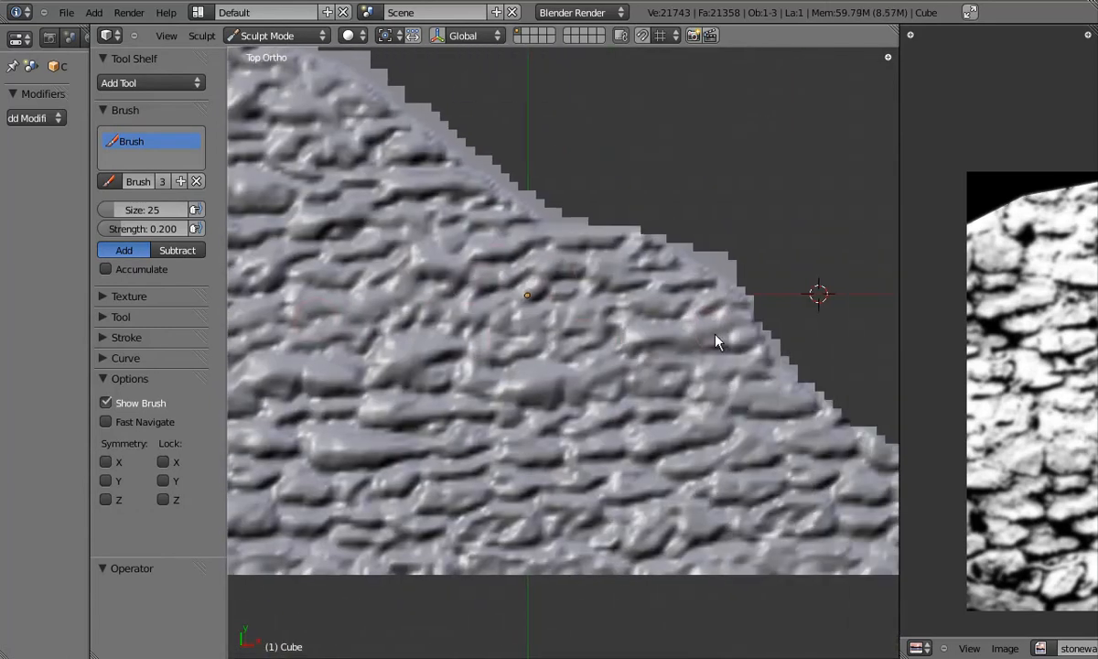
middle_click_drag(625, 445, 601, 409, "shift")
mouse_move(722, 411)
middle_mouse_down("shift")
mouse_move(661, 398)
mouse_move(639, 423)
middle_mouse_up("shift")
mouse_move(571, 359)
middle_mouse_down("shift")
mouse_move(666, 403)
mouse_move(578, 378)
middle_mouse_up("shift")
middle_click_drag(754, 507, 614, 464, "shift")
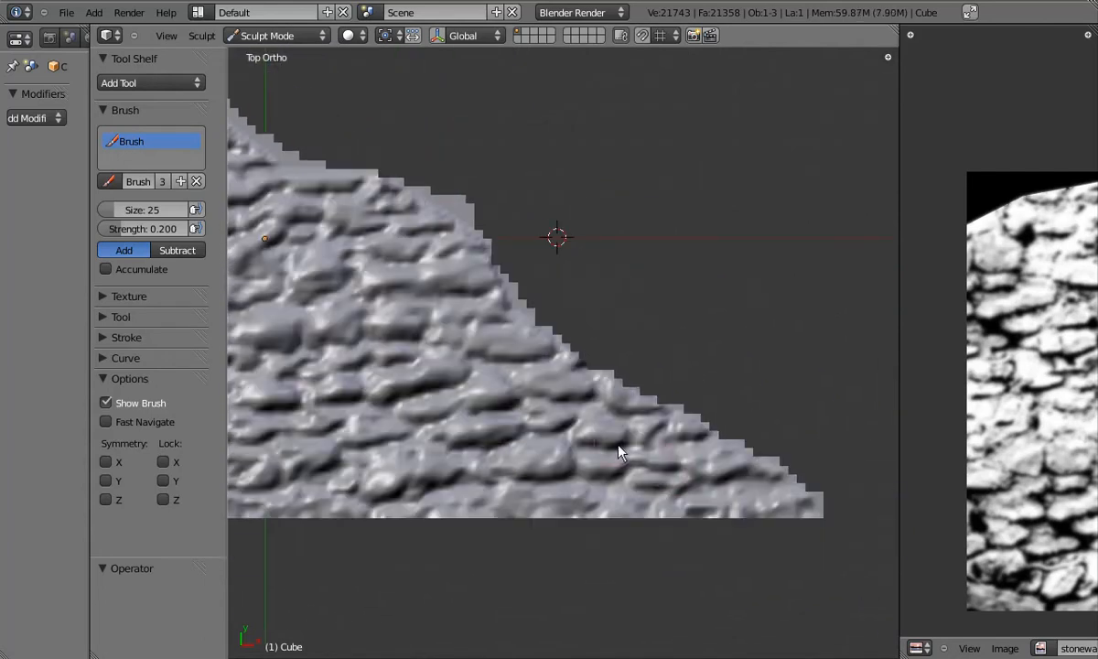
middle_click_drag(250, 310, 708, 407, "shift")
middle_click_drag(604, 354, 630, 358, "shift")
mouse_move(524, 359)
middle_mouse_down()
mouse_move(667, 399)
mouse_move(537, 377)
middle_mouse_up()
key("KP_7")
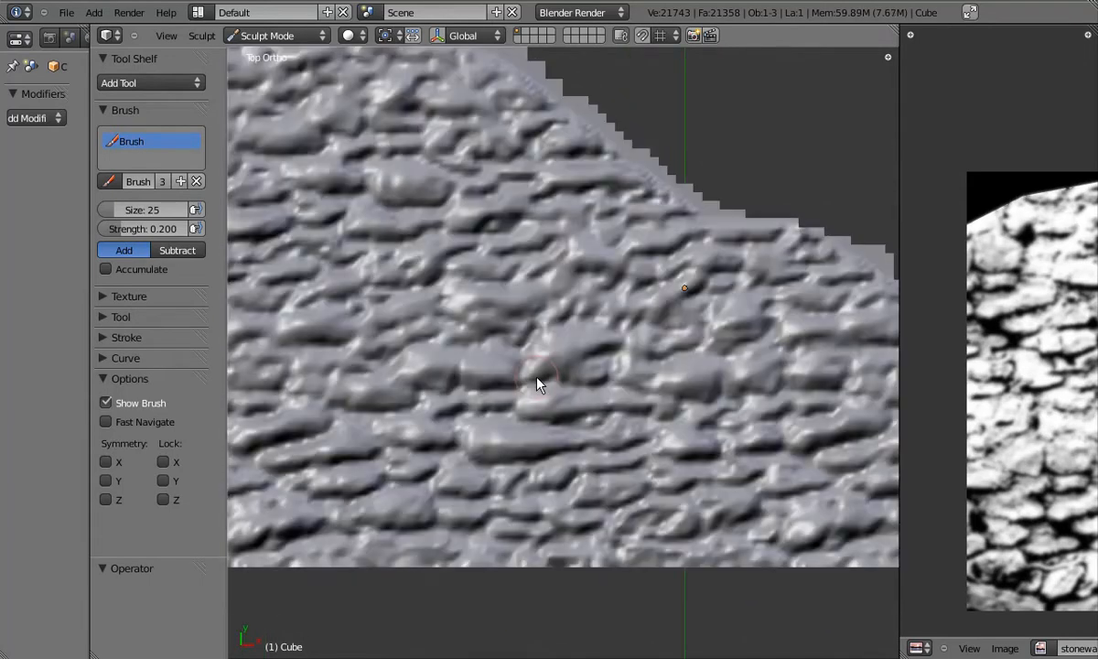
Step: Return the wall to Object Mode, reset the 3D cursor to the scene centre and hide the tool shelf
scroll(536, 377, "down", 3)
left_click(302, 37)
left_click(300, 49)
scroll(561, 304, "down", 2)
key("z")
key("z")
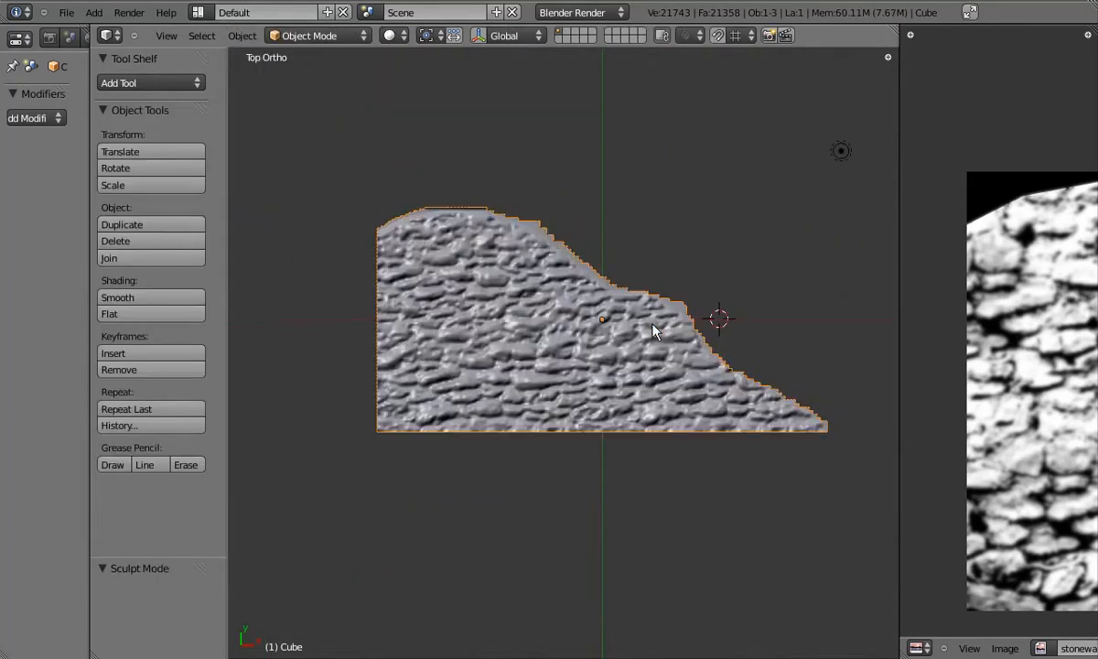
key("shift+c")
key("t")
Step: Add a plane at the scene centre and stretch it along X in Edit Mode to cover the wall's length
mouse_move(428, 249)
middle_mouse_down("shift")
mouse_move(550, 290)
mouse_move(605, 287)
middle_mouse_up("shift")
scroll(442, 270, "up", 2)
key("shift+a")
left_click(518, 271)
key("Tab")
key("s")
key("x")
left_click(729, 247)
key("Tab")
Step: Enlarge the image editor and create a new blank image for the plane in Edit Mode
scroll(569, 249, "up", 2)
left_click_drag(894, 326, 620, 326)
middle_click_drag(412, 316, 432, 209)
key("KP_1")
middle_click_drag(500, 619, 422, 347, "shift")
key("Tab")
left_click(730, 646)
left_click(733, 628)
left_click(737, 640)
Step: Set the generated image's height to 512 pixels
scroll(917, 405, "down", 6)
middle_click_drag(917, 405, 809, 407)
key("n")
double_click(681, 239)
type("512")
key("Return")
key("n")
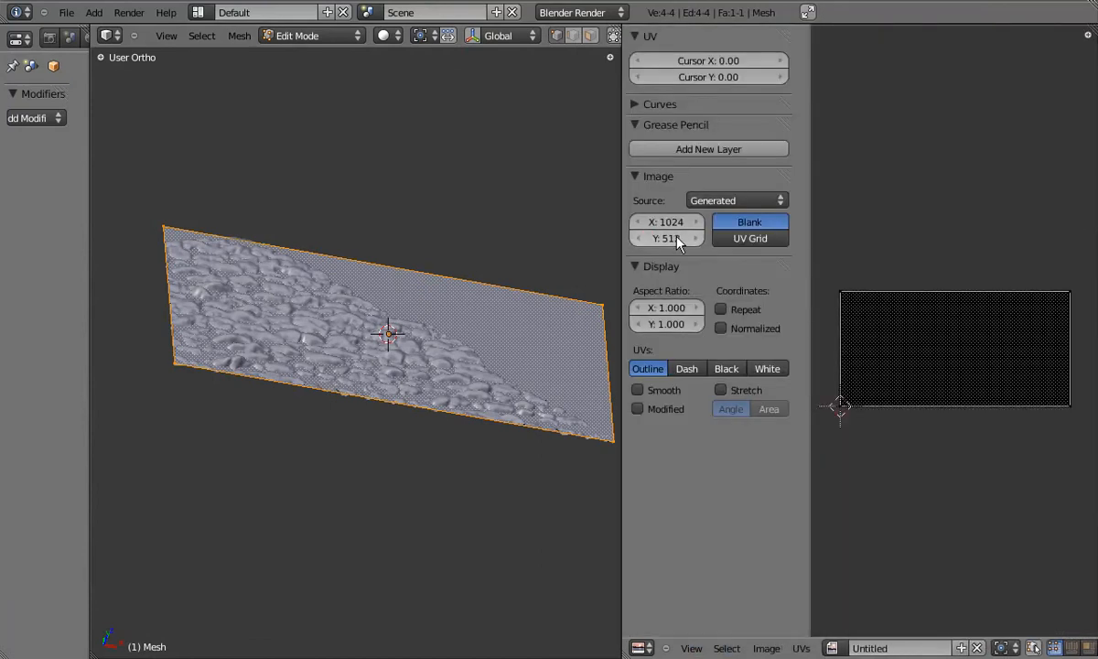
Step: Unwrap the plane's UVs from the top view and leave Edit Mode
scroll(848, 317, "up", 2)
key("KP_7")
scroll(527, 324, "down", 2)
key("u")
middle_click_drag(496, 223, 350, 336, "shift")
left_click(448, 352)
key("Tab")
Step: Save the Blender file as stonewallNormal in the tutorial's resources folder
key("ctrl+shift+s")
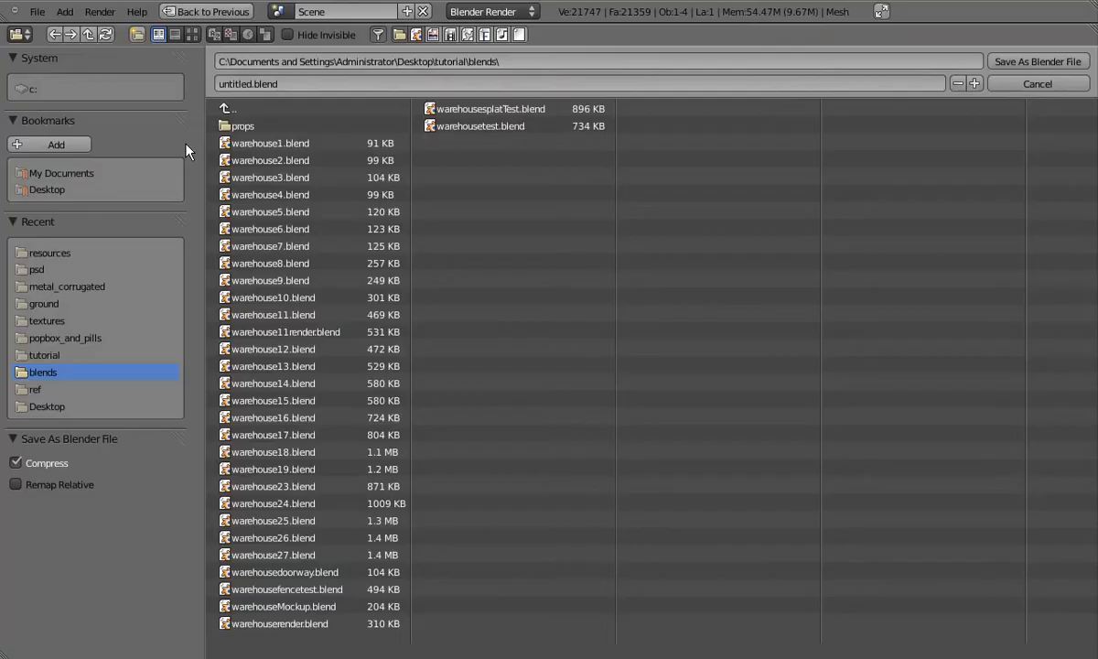
left_click(237, 109)
left_click(236, 159)
left_click(263, 84)
type("stonewallNormal")
key("Return")
key("Return")
Step: Set the bake mode to Normals in tangent space with Selected to Active enabled
left_click_drag(90, 77, 169, 78)
left_click(49, 37)
scroll(92, 538, "down", 7)
left_click(91, 573)
left_click(91, 518)
left_click(94, 623)
left_click(93, 594)
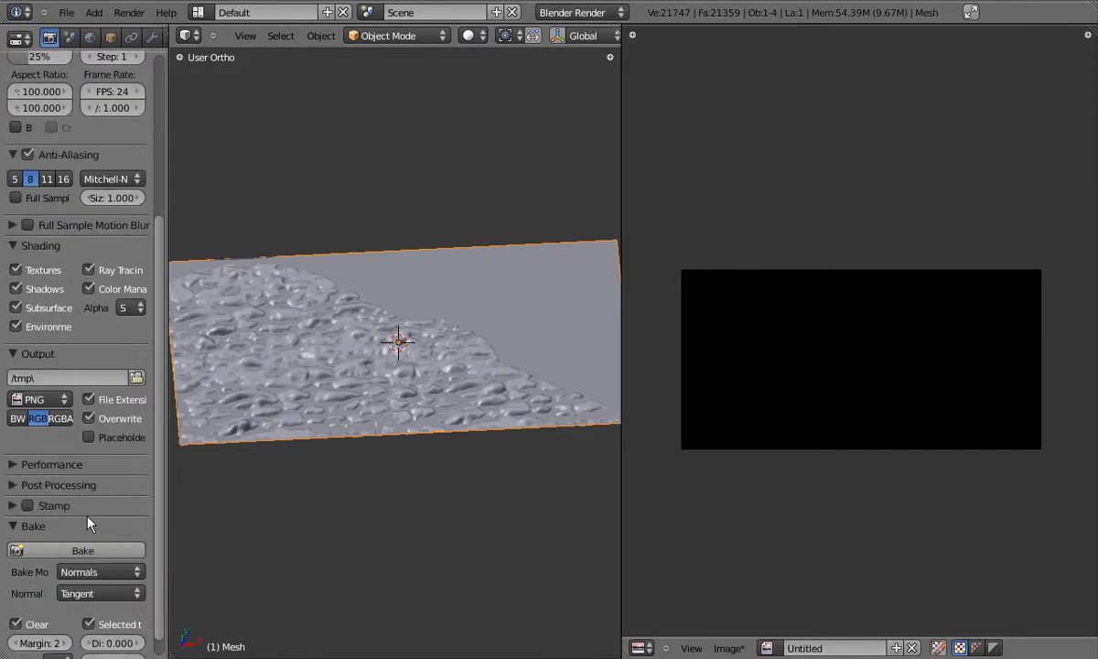
Step: Set the bake margin to 4, the distance to 1.000 and the bias to 0.500
left_click(88, 519)
scroll(77, 556, "down", 1)
left_click(65, 620)
left_click(65, 620)
left_click_drag(166, 638, 230, 636)
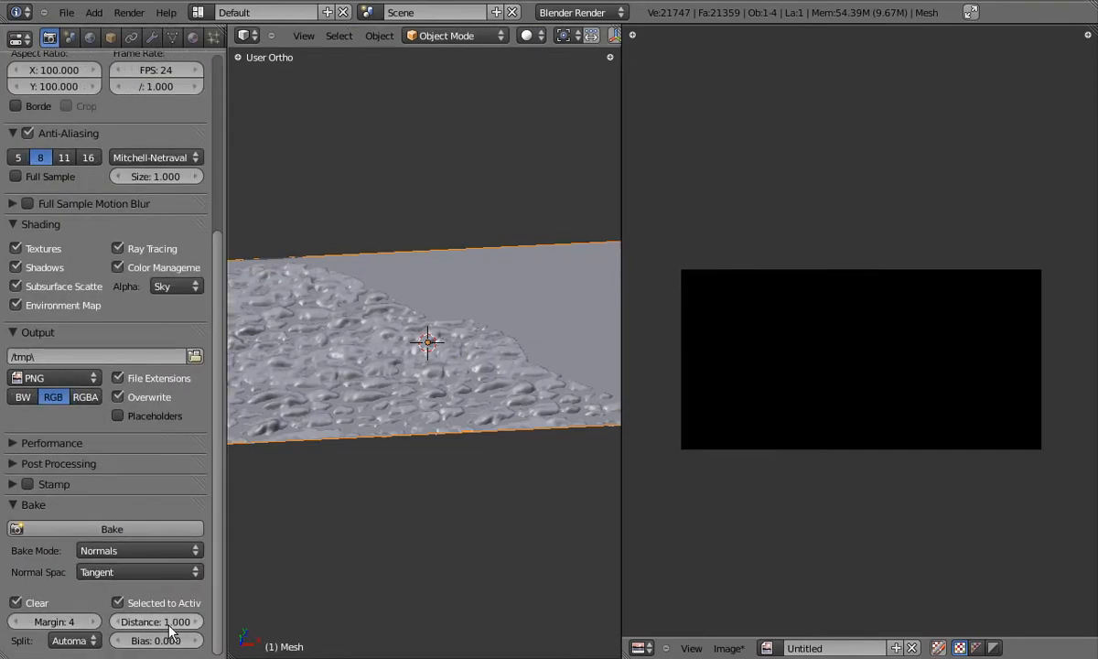
left_click_drag(226, 562, 169, 536)
Step: Select the sculpted wall plus the flat plane as active object, and bake the normal map
key("z")
right_click(307, 302)
right_click(376, 250, "shift")
key("z")
left_click(108, 530)
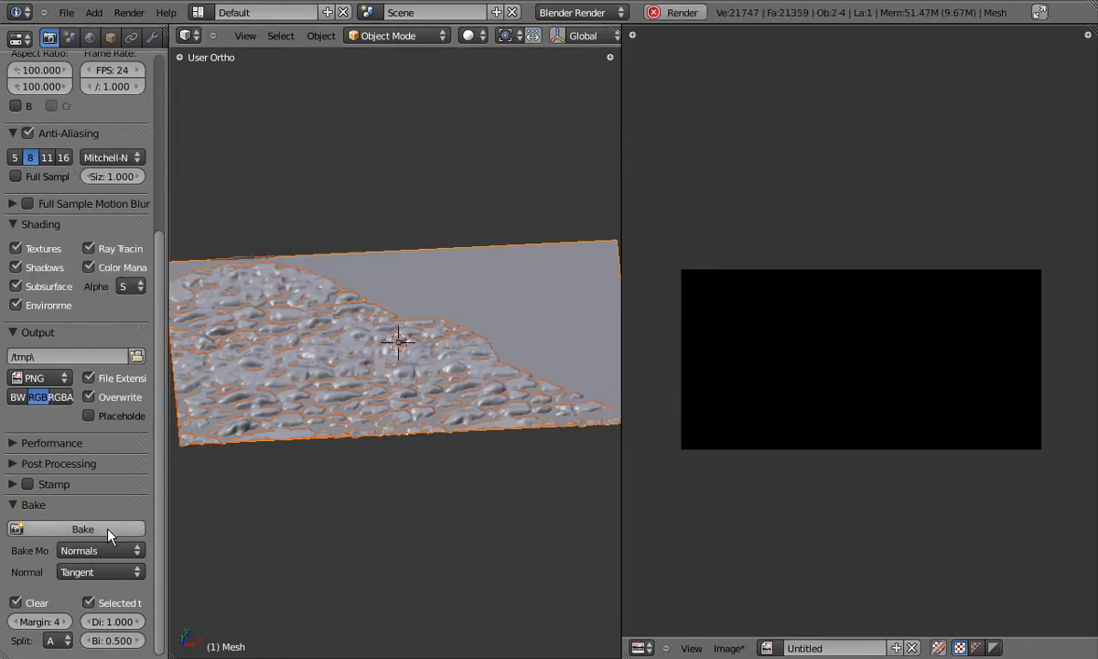
Step: Enlarge the image view and examine the baked stone wall normal map
scroll(476, 550, "up", 1)
scroll(776, 400, "up", 2)
mouse_move(855, 383)
middle_mouse_down()
mouse_move(917, 382)
mouse_move(837, 378)
middle_mouse_up()
scroll(851, 380, "up", 2)
left_click_drag(622, 373, 498, 411)
scroll(620, 600, "down", 2)
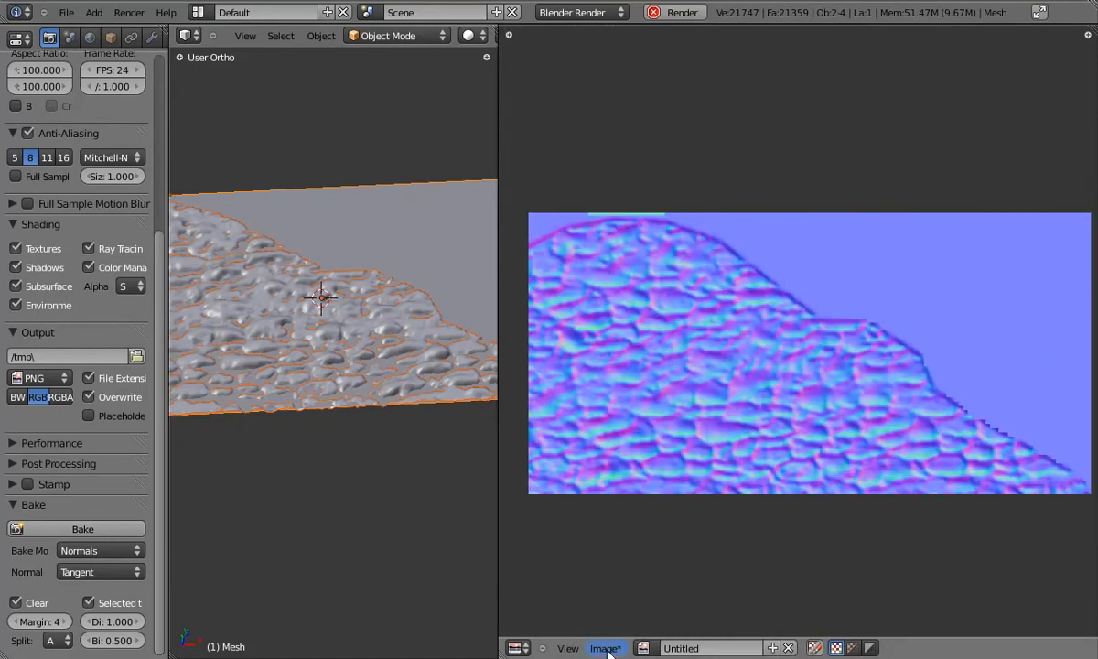
key("F3")
key("Escape")
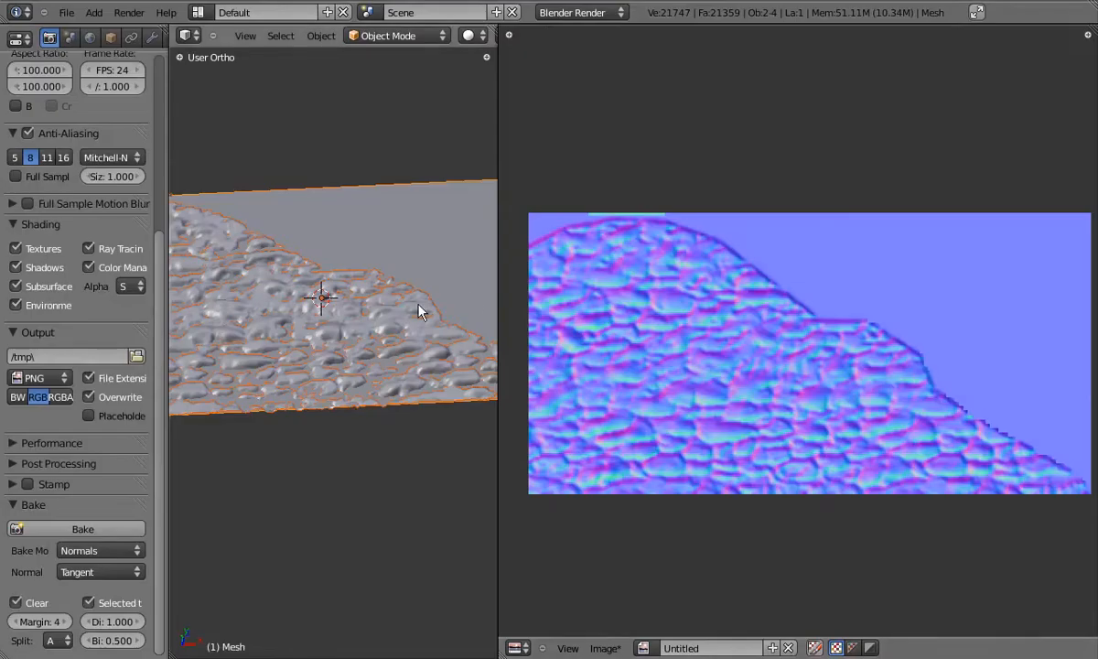
Step: Put the wall into Sculpt Mode in the top view and show the brush's sculpting tool types
key("KP_7")
left_click_drag(499, 275, 828, 311)
scroll(458, 202, "up", 1)
middle_click_drag(409, 161, 447, 298, "shift")
left_click(369, 41)
left_click(384, 91)
key("t")
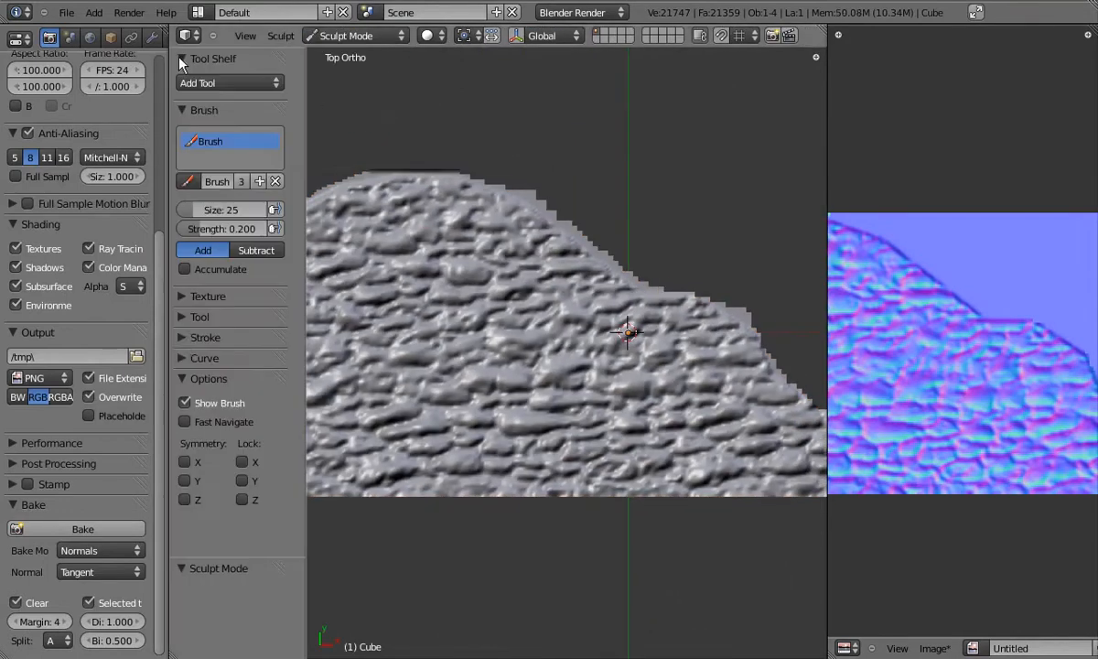
left_click(178, 297)
scroll(518, 377, "up", 2)
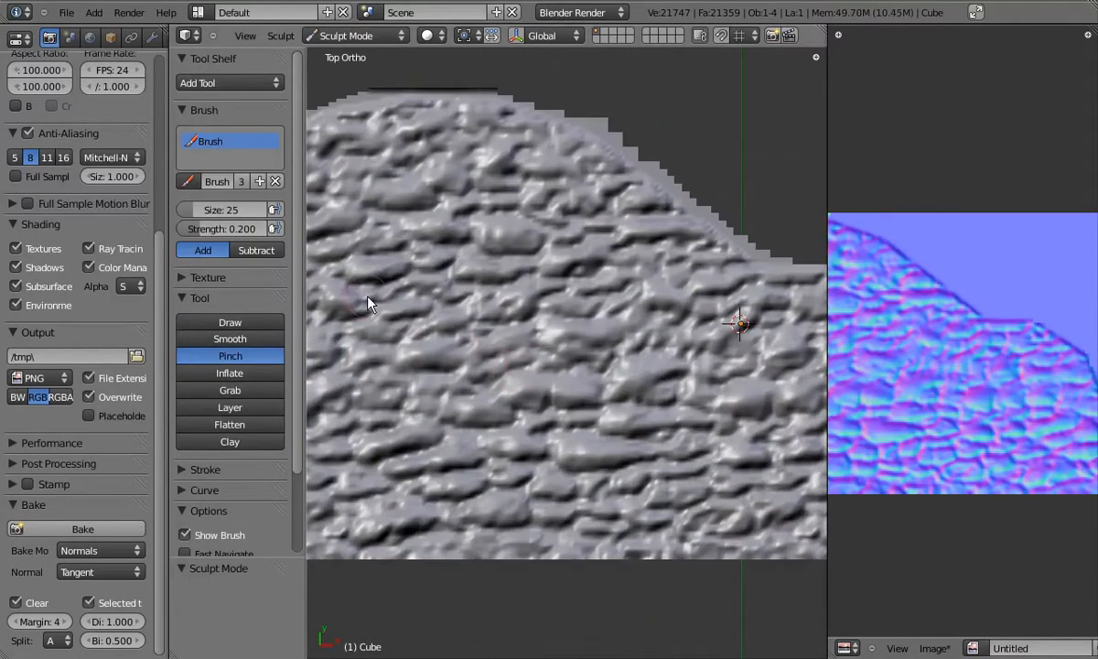
Step: Return the wall to Object Mode, enlarge the image view and deselect all objects
key("t")
scroll(408, 318, "down", 3)
left_click_drag(828, 373, 712, 341)
left_click(361, 38)
left_click(371, 58)
scroll(507, 299, "down", 2)
key("a")
Step: Save the baked normal map image as stonewallNor in the textures folder
left_click(819, 647)
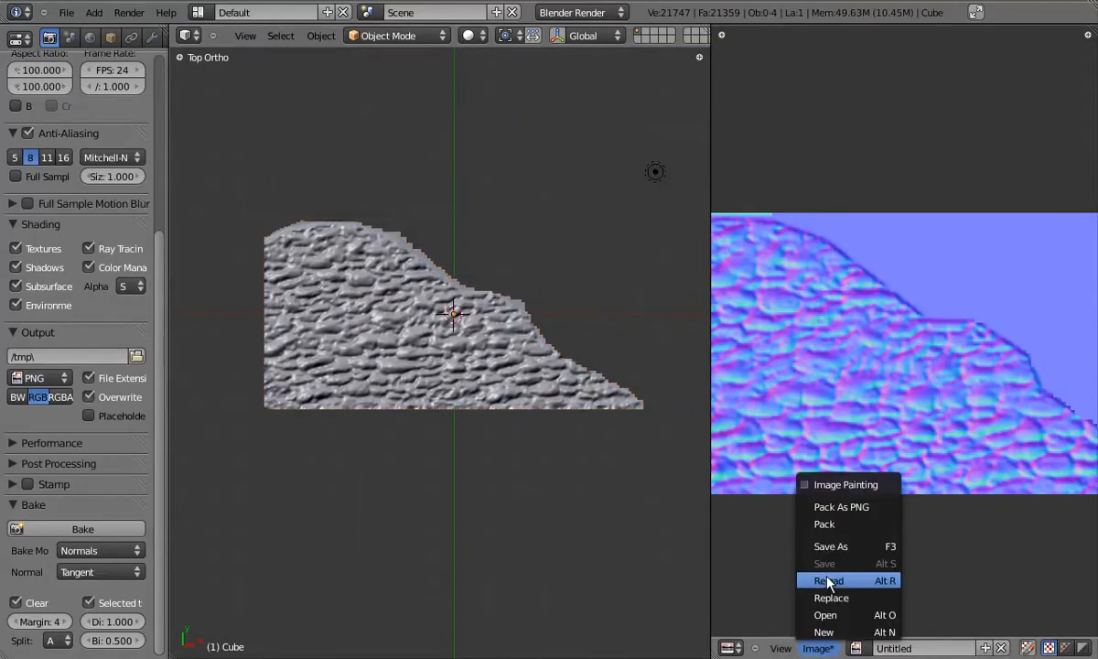
left_click(831, 546)
left_click(261, 179)
left_click(765, 174)
left_click(449, 83)
type("stonewallNor")
key("Return")
key("Return")
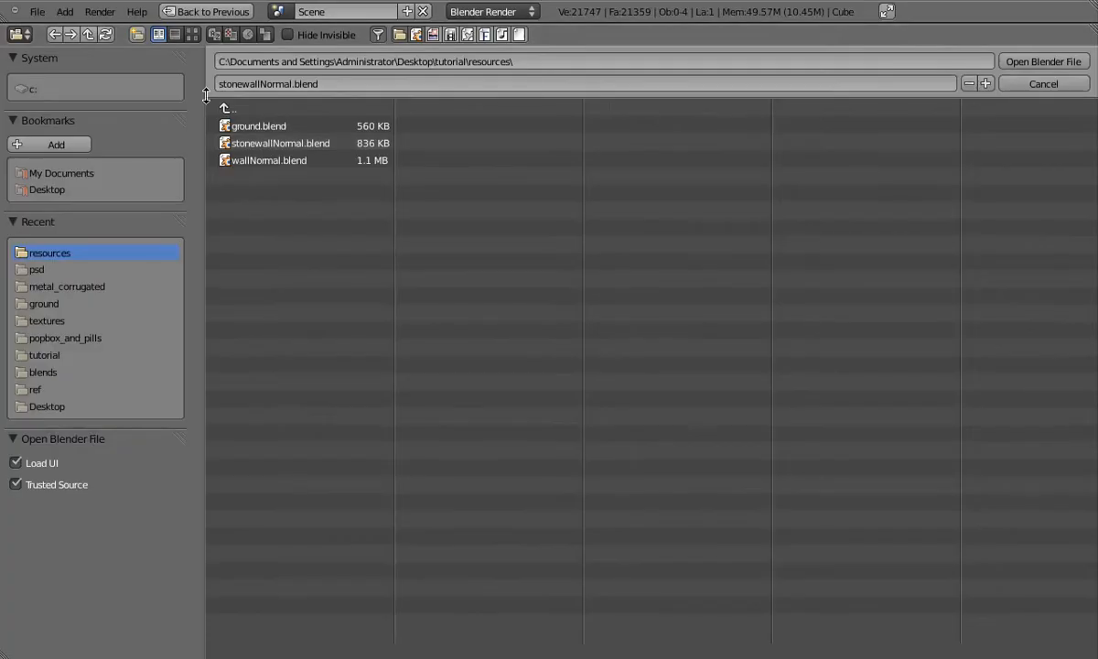
Step: Select warehouse19.blend in the tutorial's blends folder for opening
left_click(225, 108)
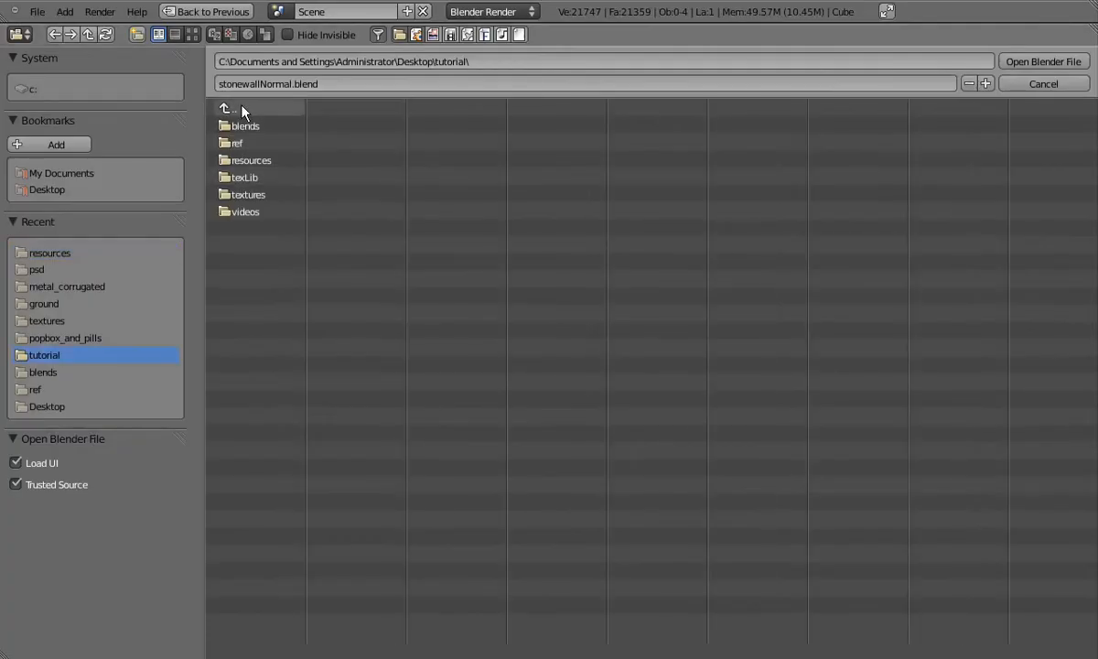
left_click(240, 125)
left_click(291, 468)
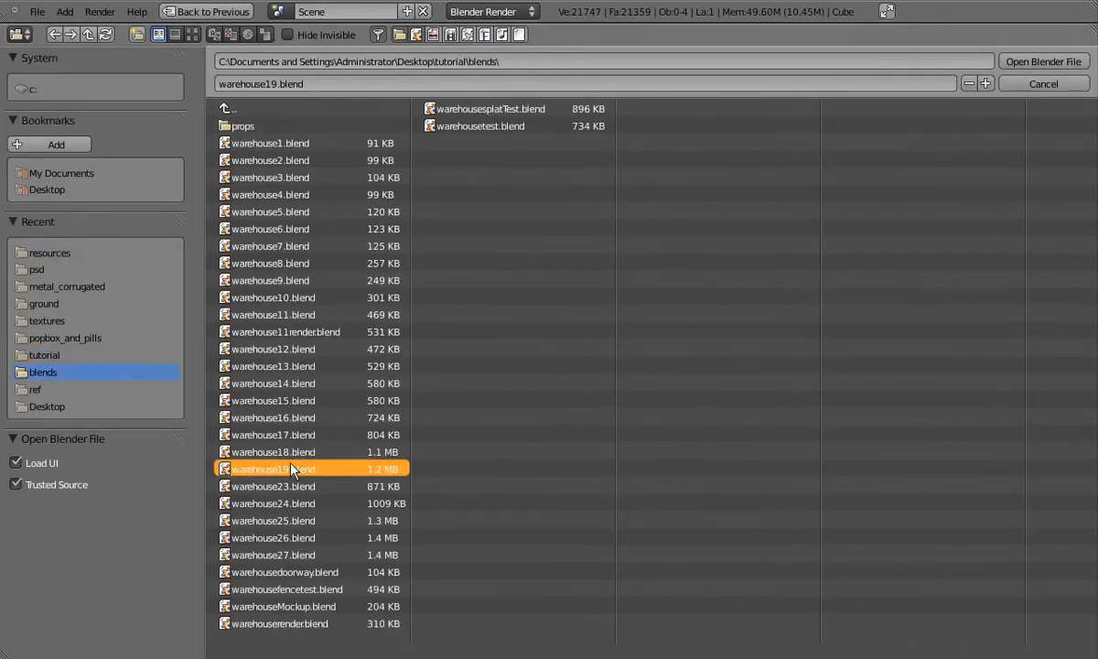
Step: Switch to Photoshop and open the recent file stonewallCol.psd
key("alt+Tab")
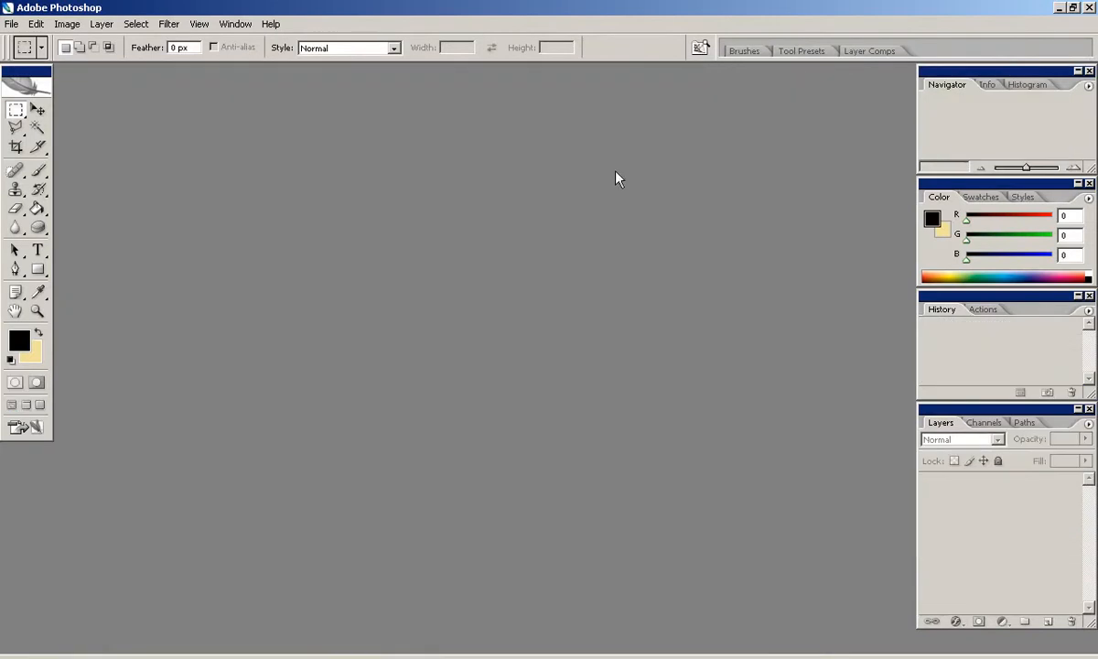
left_click(12, 24)
mouse_move(64, 101)
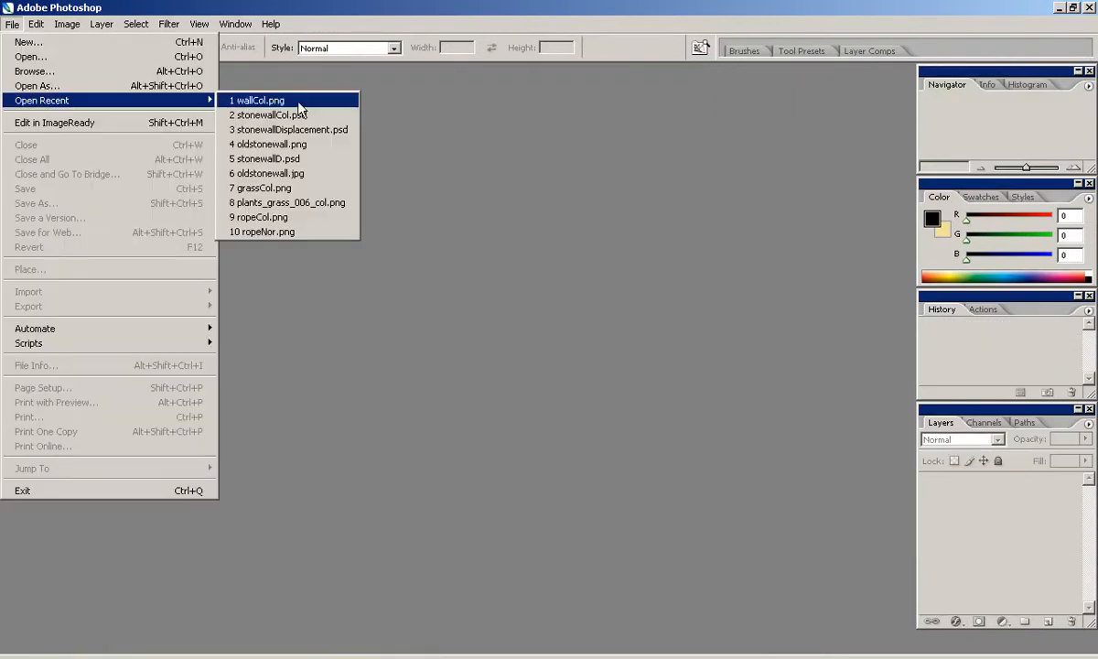
left_click(275, 115)
Step: Open stonewallNor.png from the textures folder and move its window clear of stonewallCol.psd
left_click(12, 24)
left_click(30, 56)
left_click(770, 105)
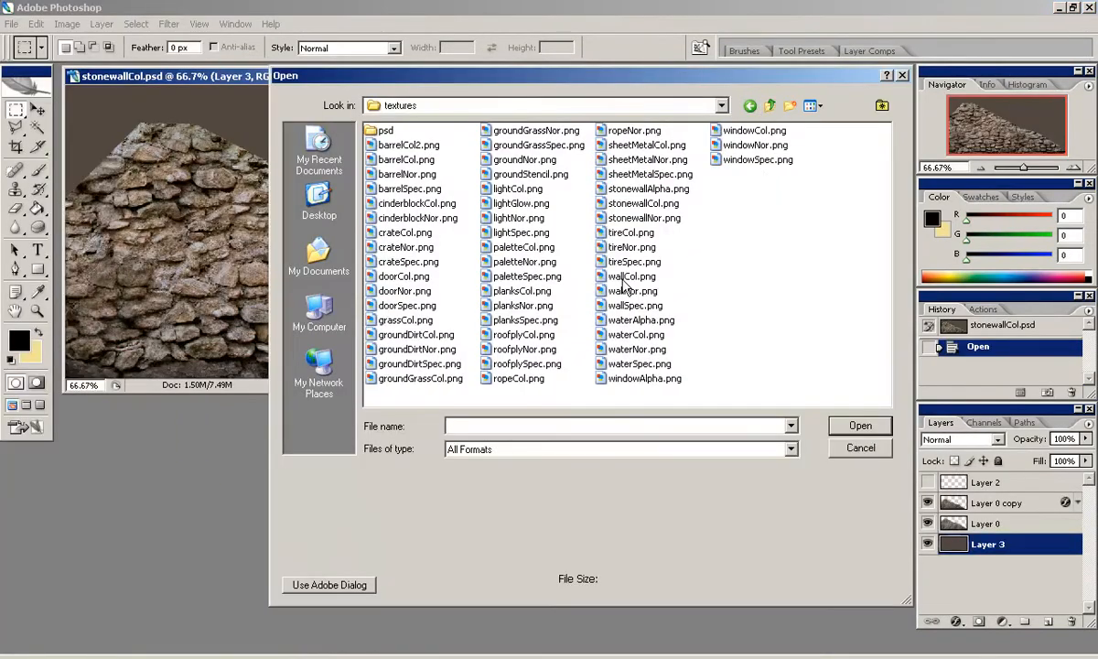
double_click(644, 217)
left_click_drag(366, 79, 412, 172)
Step: Try merging Layer 0 copy down into Layer 0 in stonewallCol.psd, and undo the merge
left_click(489, 77)
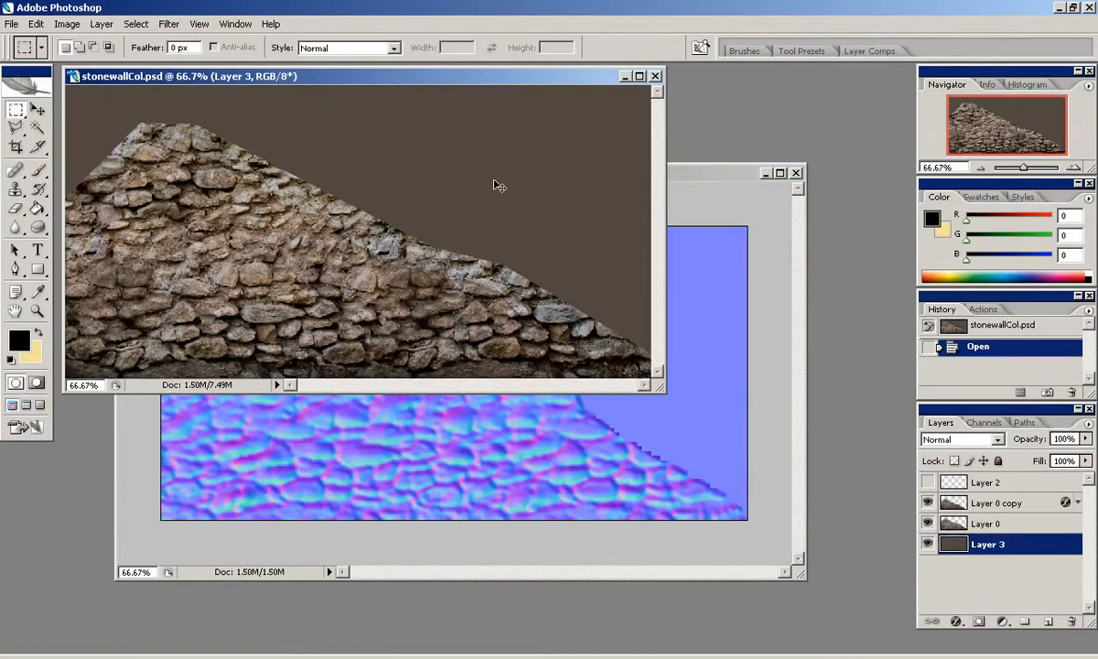
left_click(970, 523)
left_click(987, 503)
key("ctrl+e")
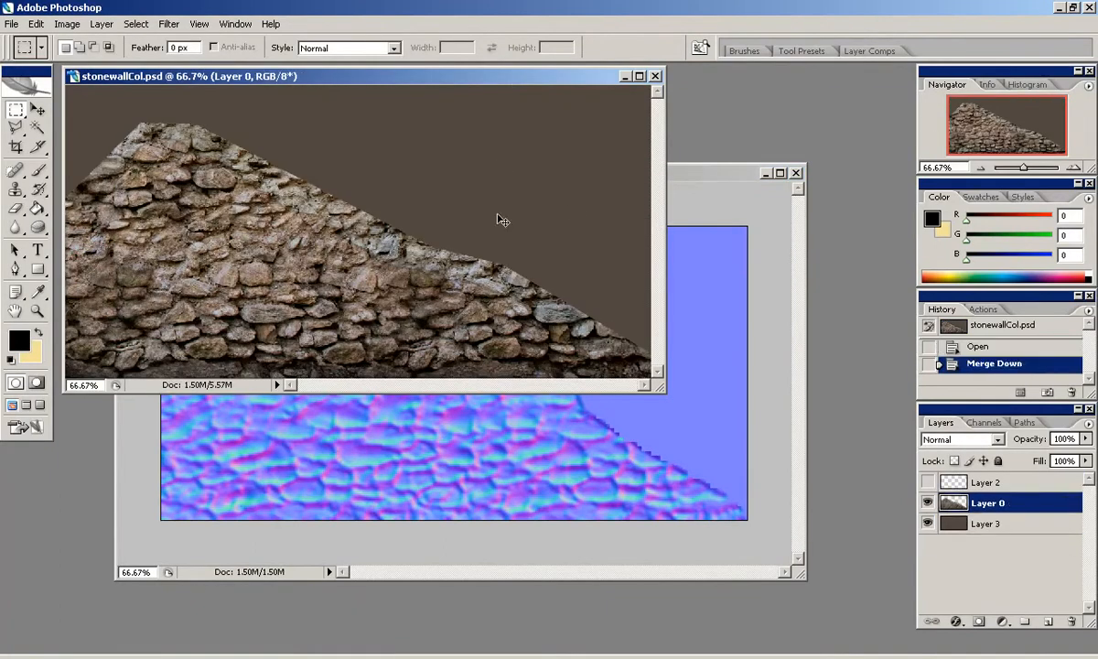
key("ctrl+a")
key("ctrl+z")
key("ctrl+alt+z")
Step: Disable the Inner Shadow effect on Layer 0 copy and merge that layer down into Layer 0
left_click(1077, 503)
left_click(961, 521)
left_click(959, 505)
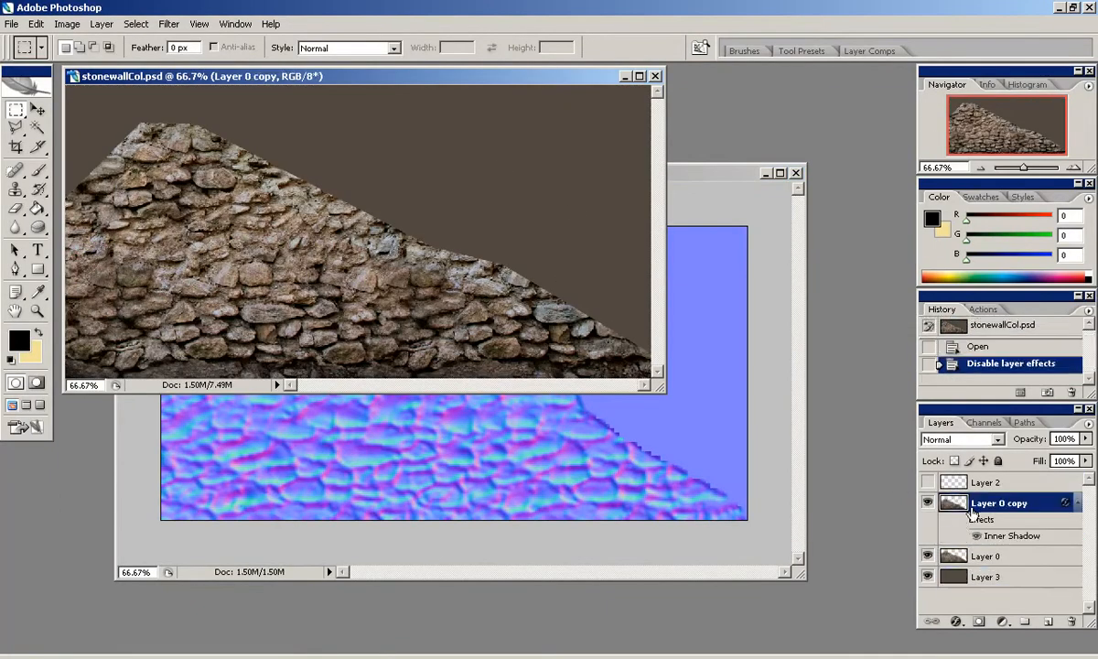
key("ctrl+e")
Step: Copy the merged wall layer into stonewallNor.png as a new layer, reposition it and hide it
key("ctrl+a")
key("ctrl+c")
left_click(698, 320)
key("ctrl+v")
key("v")
mouse_move(541, 399)
left_mouse_down()
mouse_move(526, 400)
mouse_move(542, 400)
left_mouse_up()
left_click(928, 483)
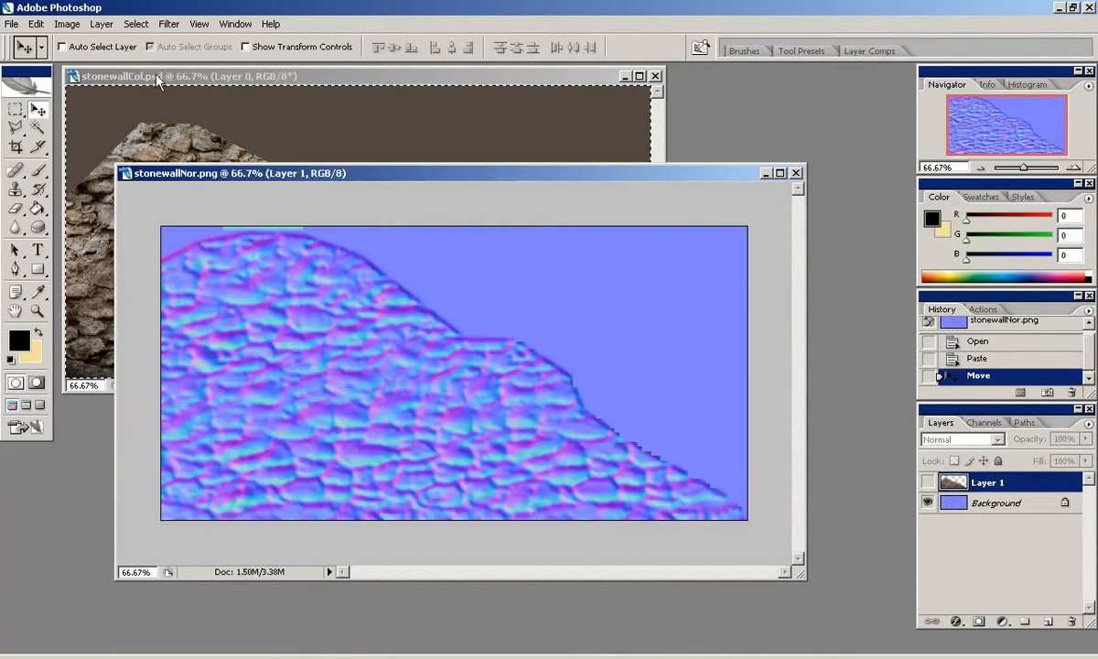
Step: Compare the image sizes of stonewallNor.png and stonewallCol.psd
left_click(74, 22)
left_click(141, 144)
left_click(987, 298)
left_click(439, 119)
left_click(73, 24)
left_click(141, 144)
left_click(975, 295)
Step: Paste the wall texture into stonewallNor.png again as a new layer and align it with the canvas's lower left corner
left_click_drag(664, 392, 749, 431)
left_click(758, 174)
key("ctrl+v")
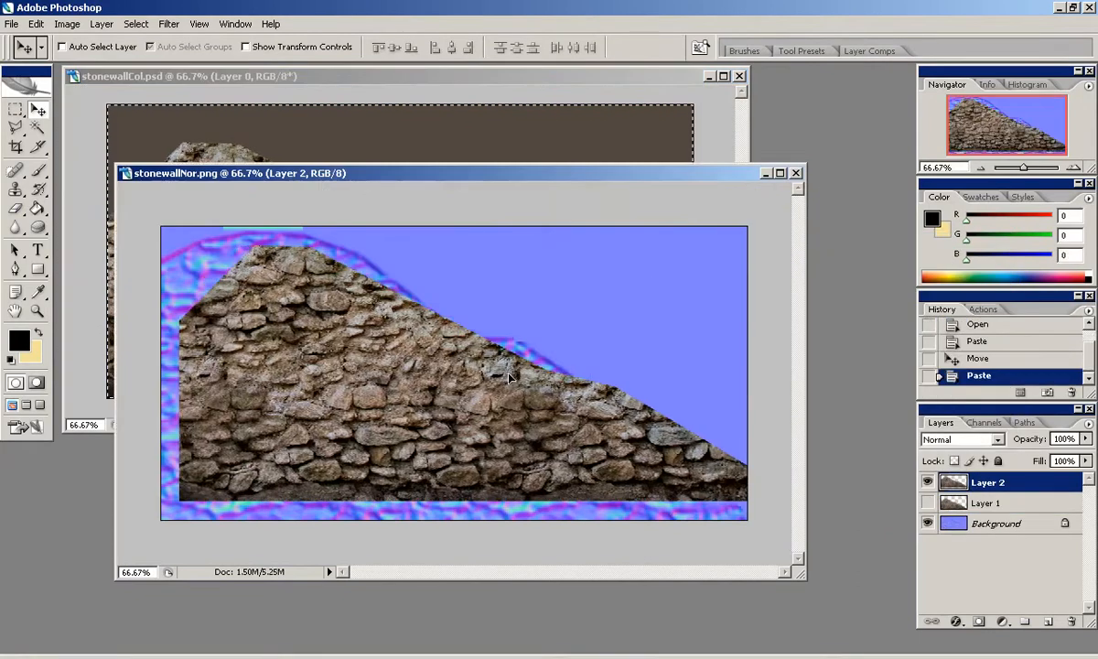
left_click_drag(492, 378, 493, 396)
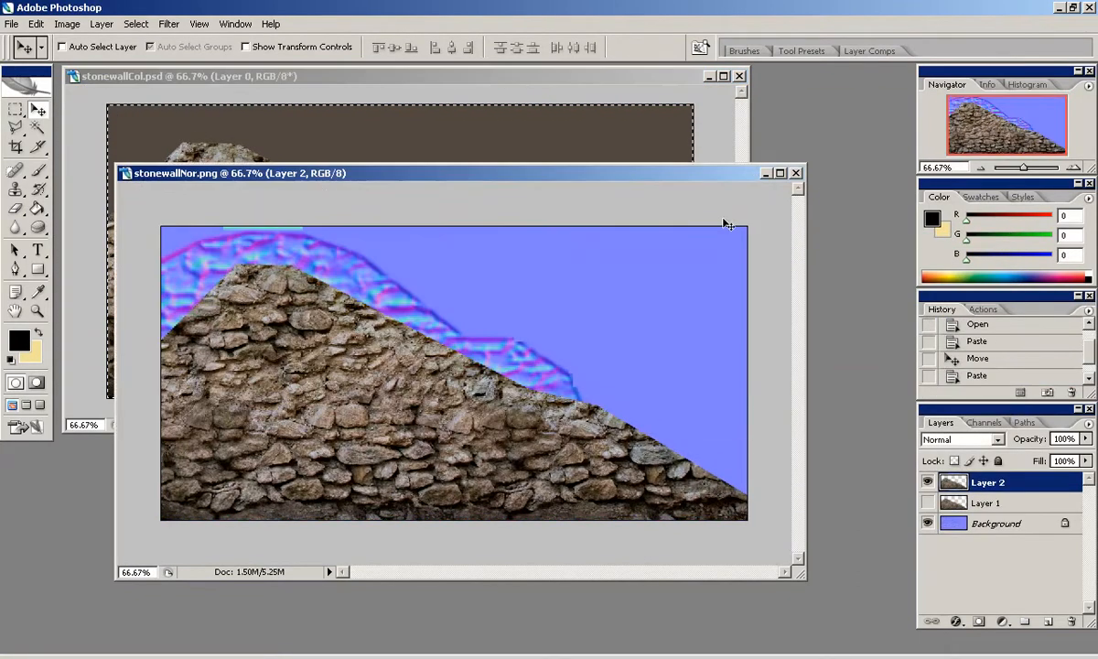
Step: Reposition Layer 2 over the baked normal map, comparing their alignment by toggling the layer's visibility
mouse_move(500, 372)
left_mouse_down()
mouse_move(508, 413)
mouse_move(510, 389)
left_mouse_up()
left_click(925, 485)
left_click(925, 484)
Step: Desaturate the stone texture on Layer 2 and duplicate the layer
left_click(68, 26)
mouse_move(97, 65)
left_click(241, 189)
left_click(68, 25)
left_click_drag(985, 483, 1049, 622)
left_click(68, 28)
left_click(242, 80)
key("ctrl+z")
Step: Brighten Layer 2 copy and raise its contrast with a Levels adjustment
left_click(68, 28)
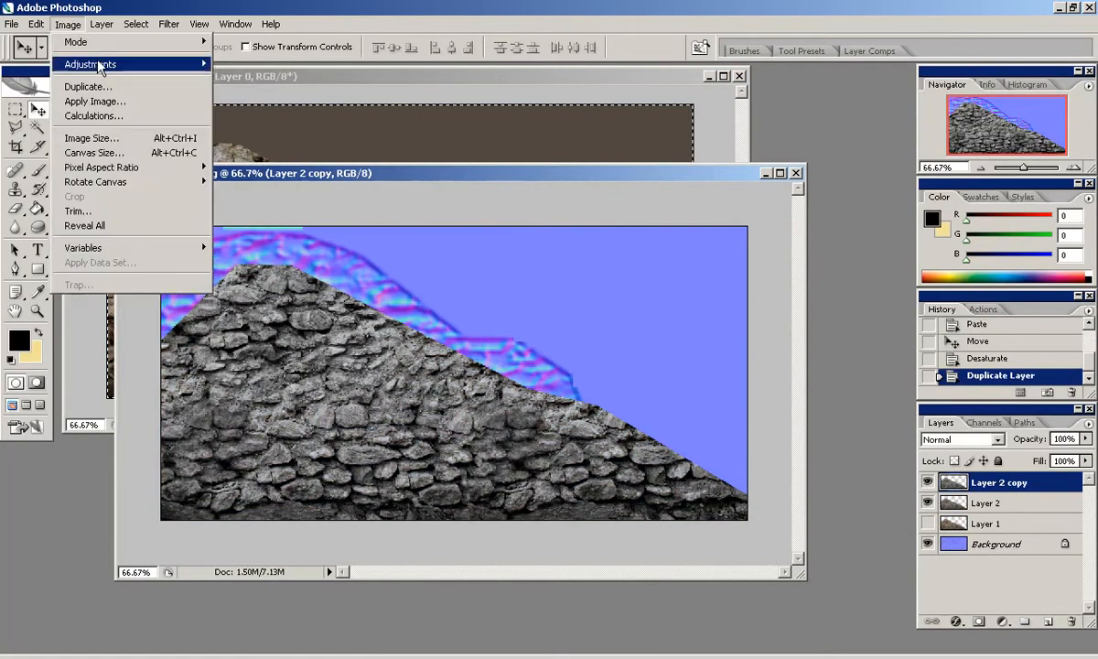
left_click(238, 65)
left_click_drag(991, 435, 928, 436)
left_click(1050, 302)
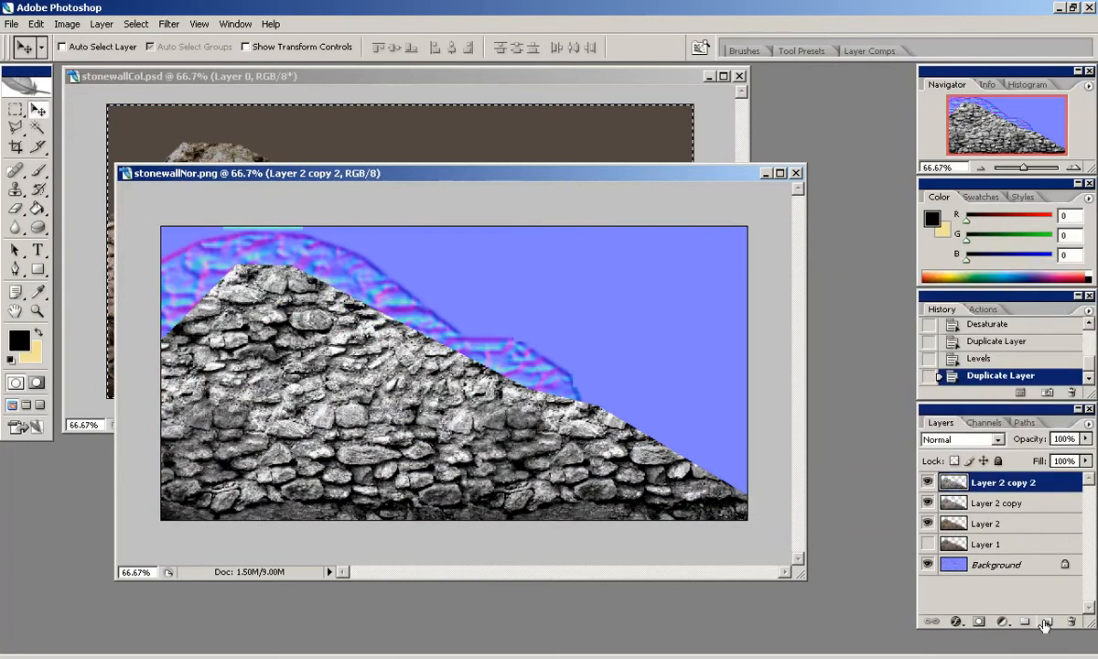
Step: Duplicate Layer 2 copy and apply the NVIDIA Normal Map Filter to the duplicate with a 7 x 7 filter type and scale 7
left_click_drag(998, 482, 1049, 621)
left_click(168, 24)
mouse_move(195, 508)
left_click(431, 508)
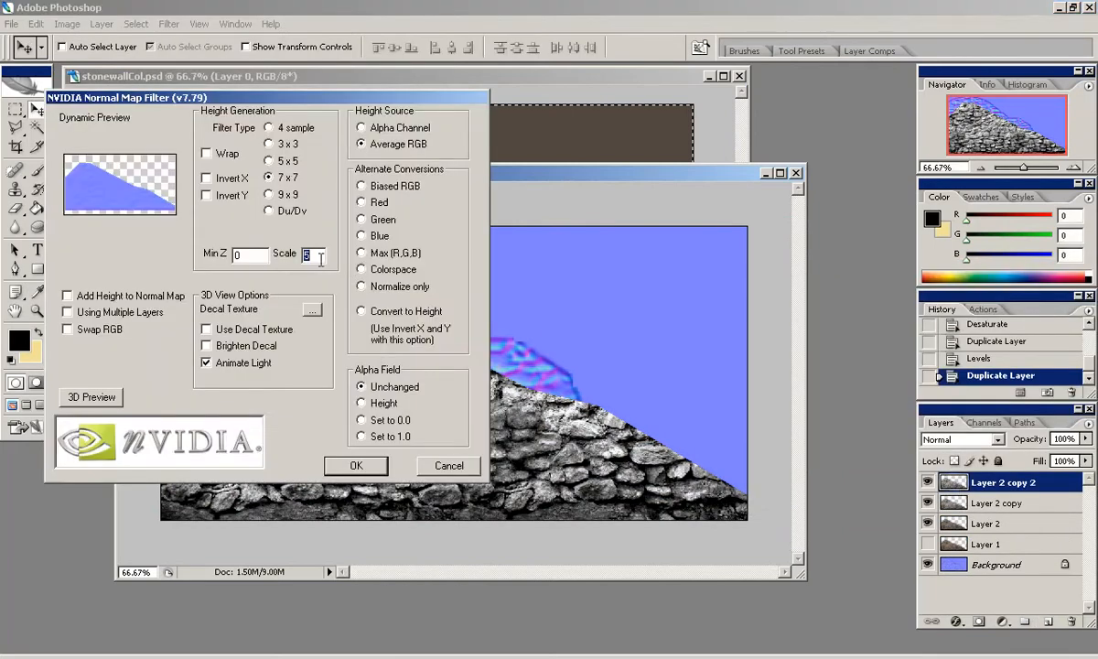
type("7")
left_click(374, 471)
Step: Hide Layer 2 copy and Layer 2, and compare the baked map with and without Layer 2 copy 2
left_click(929, 502)
left_click(927, 484)
left_click(927, 484)
left_click(928, 523)
left_click(928, 488)
left_click(928, 483)
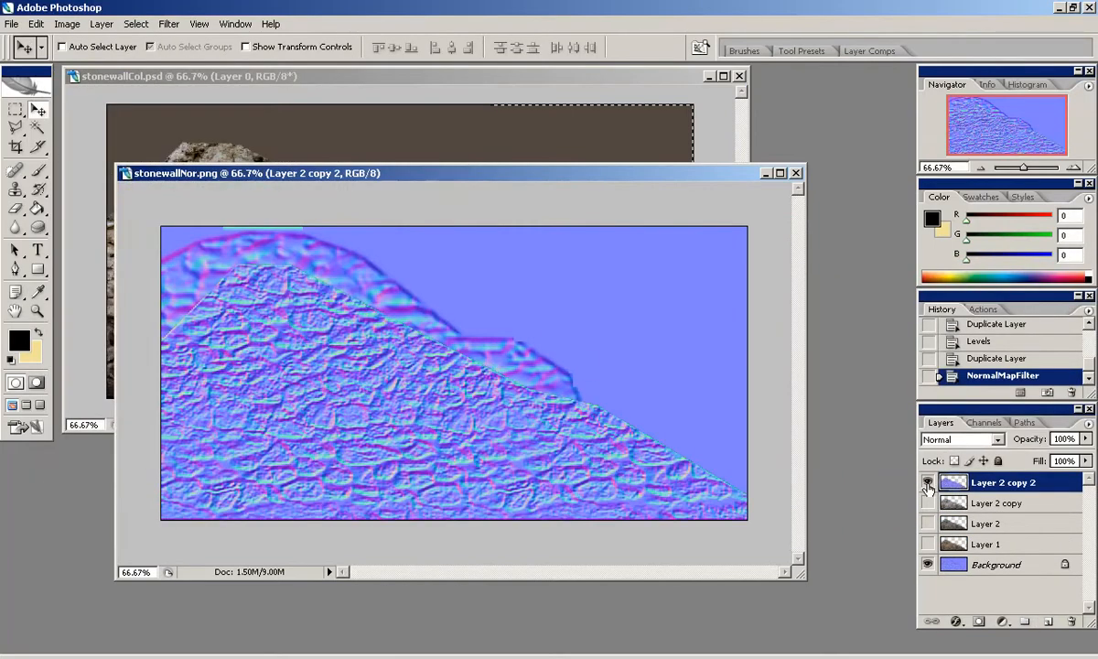
Step: Set Layer 2 copy 2 to Soft Light blending with 74% fill
left_click(961, 439)
left_click(902, 238)
key("Down")
left_click_drag(1085, 473, 1025, 482)
Step: Show Layer 2 copy and move it above Layer 2 copy 2
left_click(998, 503)
left_click(928, 502)
left_click_drag(961, 504, 961, 476)
Step: Apply the NVIDIA Normal Map Filter to Layer 2 copy with the 4 sample filter type and scale 4
left_click(170, 25)
mouse_move(326, 358)
left_click(363, 355)
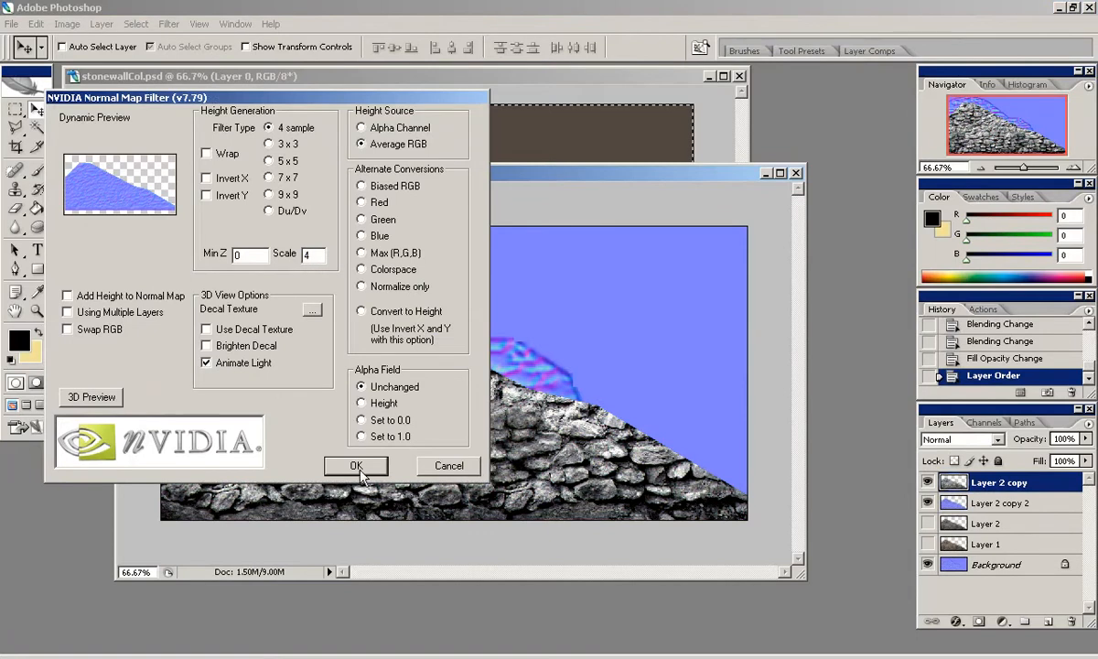
left_click(361, 468)
Step: Set Layer 2 copy to Soft Light blending with 33% fill and compare the result with the layer hidden
left_click(996, 440)
left_click(948, 252)
key("ctrl+plus")
left_click_drag(803, 576, 850, 633)
left_click(928, 483)
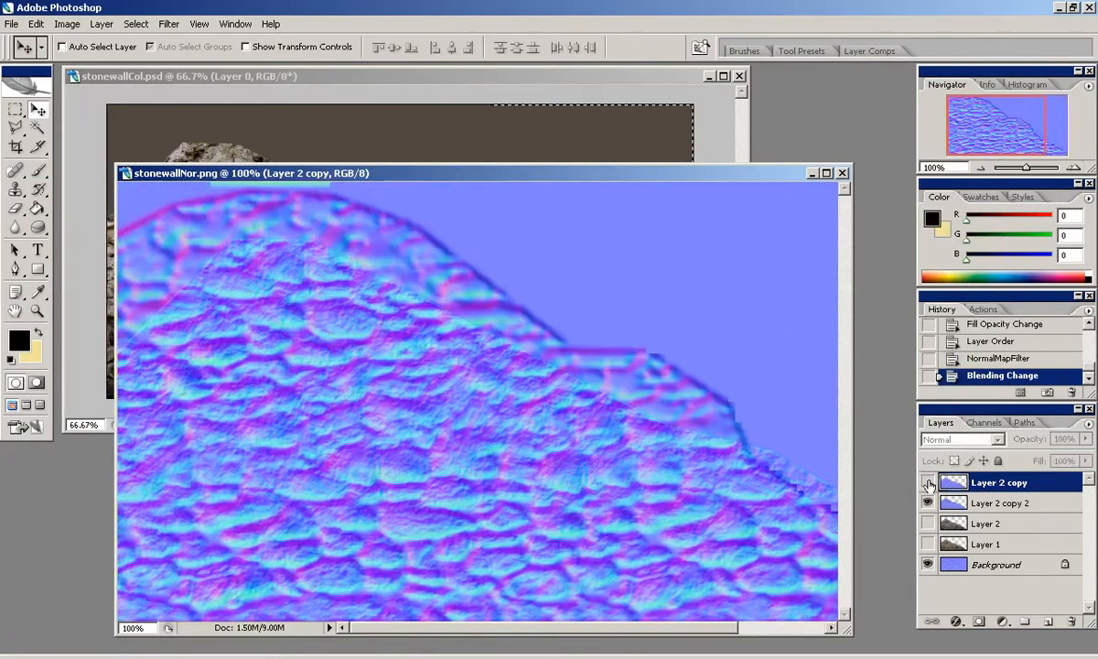
Step: Move the stonewallNor.png window aside and close the stonewallCol.psd document
left_click_drag(245, 171, 235, 152)
left_click(726, 95)
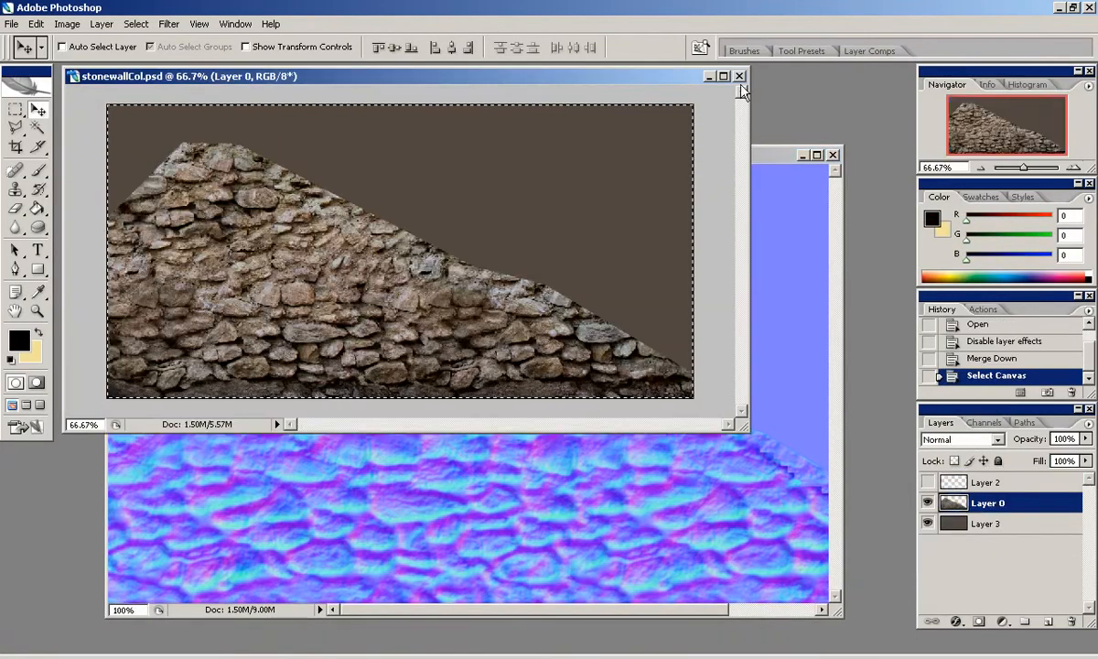
left_click(739, 76)
left_click(549, 271)
Step: Save the layered normal map as stonewallNor.psd in the psd folder with maximum compatibility
left_click(12, 24)
left_click(61, 190)
double_click(371, 128)
left_click(846, 375)
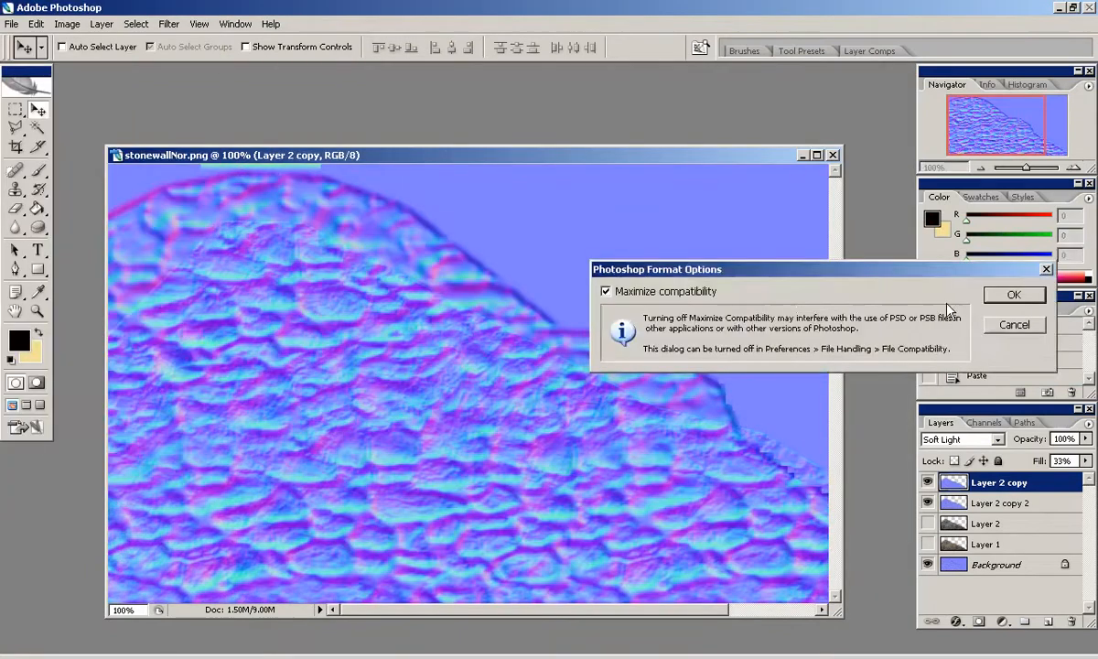
left_click(1012, 294)
Step: Save a PNG copy of the normal map as stonewallNor.png in the textures folder, replacing the existing file
left_click_drag(433, 154, 419, 132)
left_click(12, 25)
left_click(490, 206)
left_click(981, 168)
left_click(981, 168)
left_click(12, 25)
left_click(60, 206)
left_click(590, 398)
left_click(549, 568)
left_click(756, 100)
left_click(845, 375)
left_click(537, 374)
left_click(606, 306)
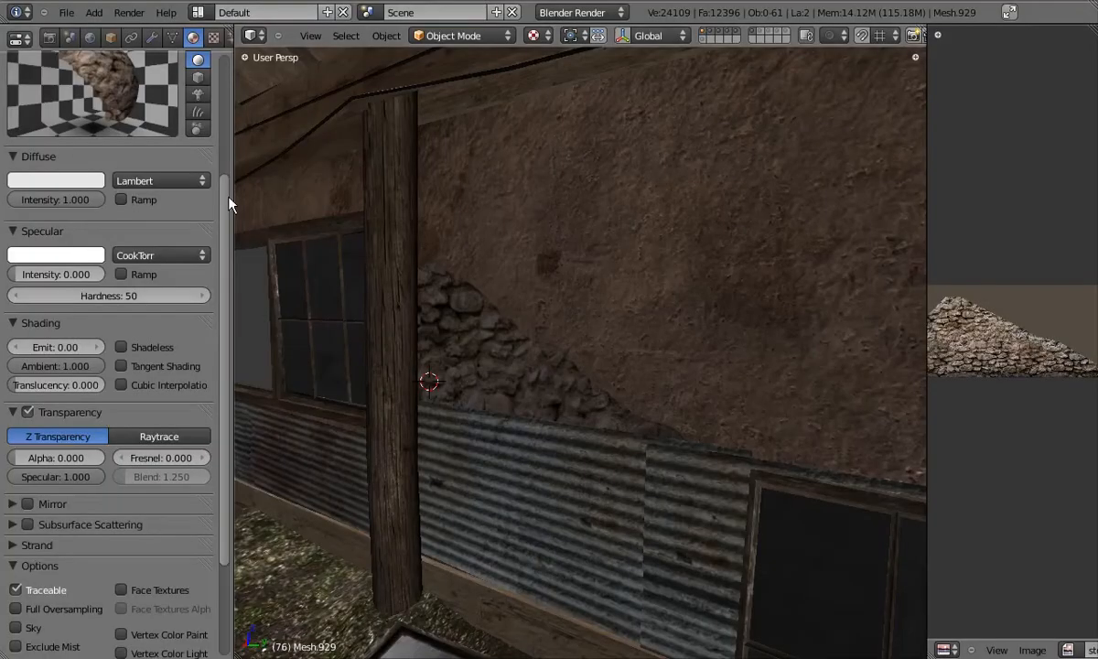
Step: Switch to Blender and add a new texture to the third slot of the stone material
scroll(215, 128, "up", 5)
left_click(207, 37)
left_click(66, 122)
left_click(71, 138)
left_click(66, 198)
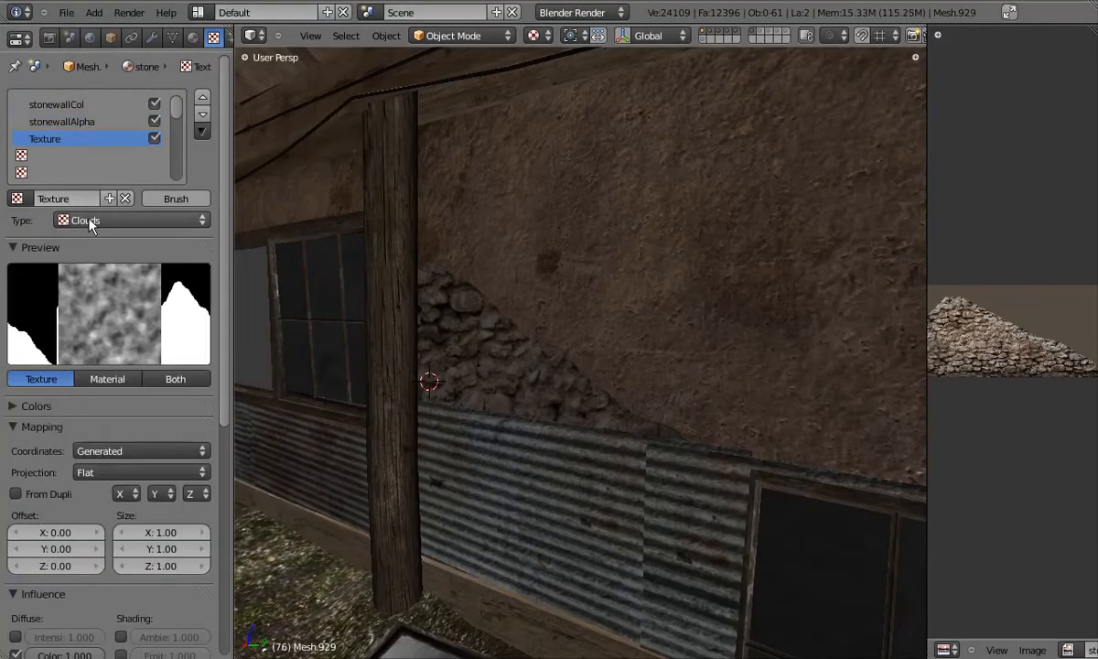
Step: Set the new texture's type to Image or Movie and name it stonewallNor
left_click(92, 221)
left_click(125, 335)
key("BackSpace")
type("stonewallNor")
key("Return")
Step: Load stonewallNor.png from the textures folder into the stonewallNor texture
left_click(170, 430)
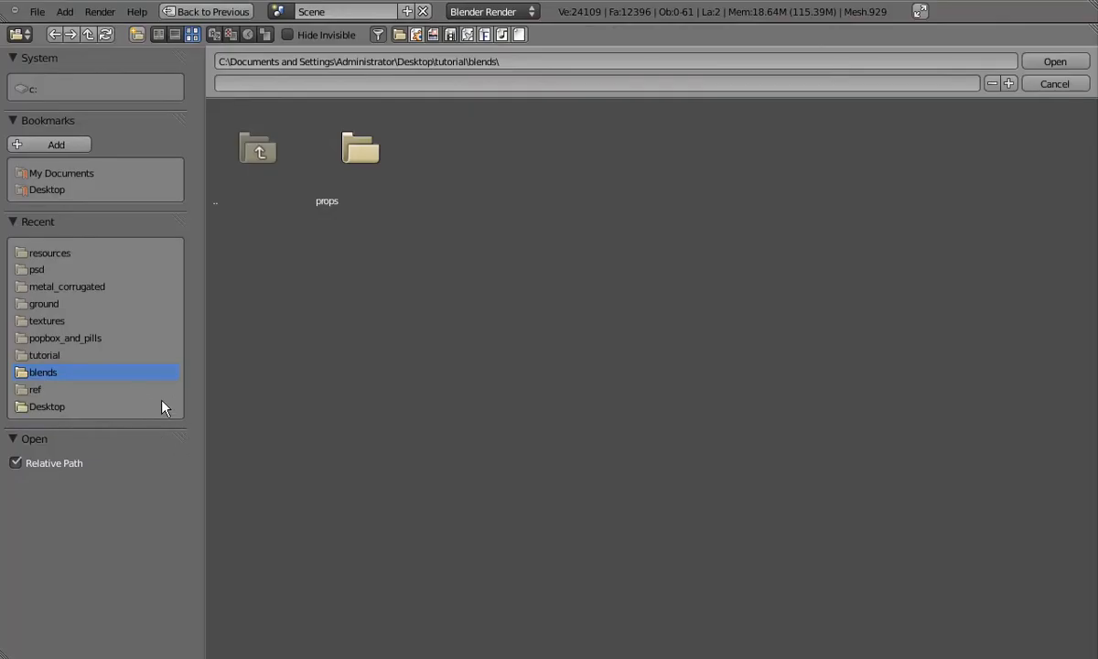
left_click(38, 322)
scroll(637, 386, "down", 10)
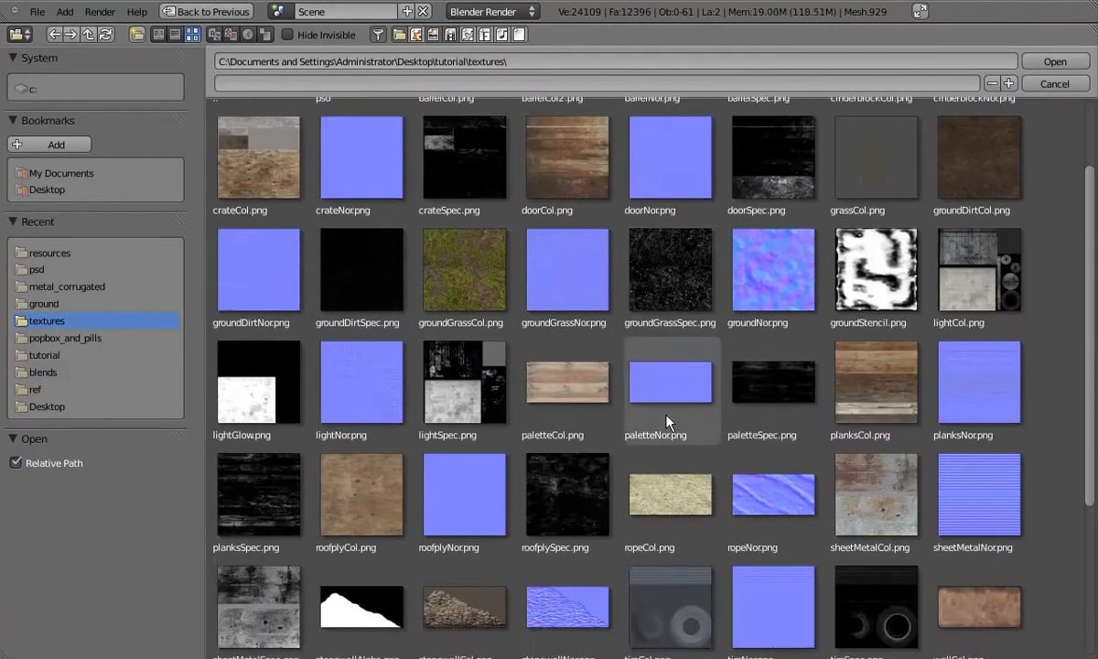
double_click(561, 447)
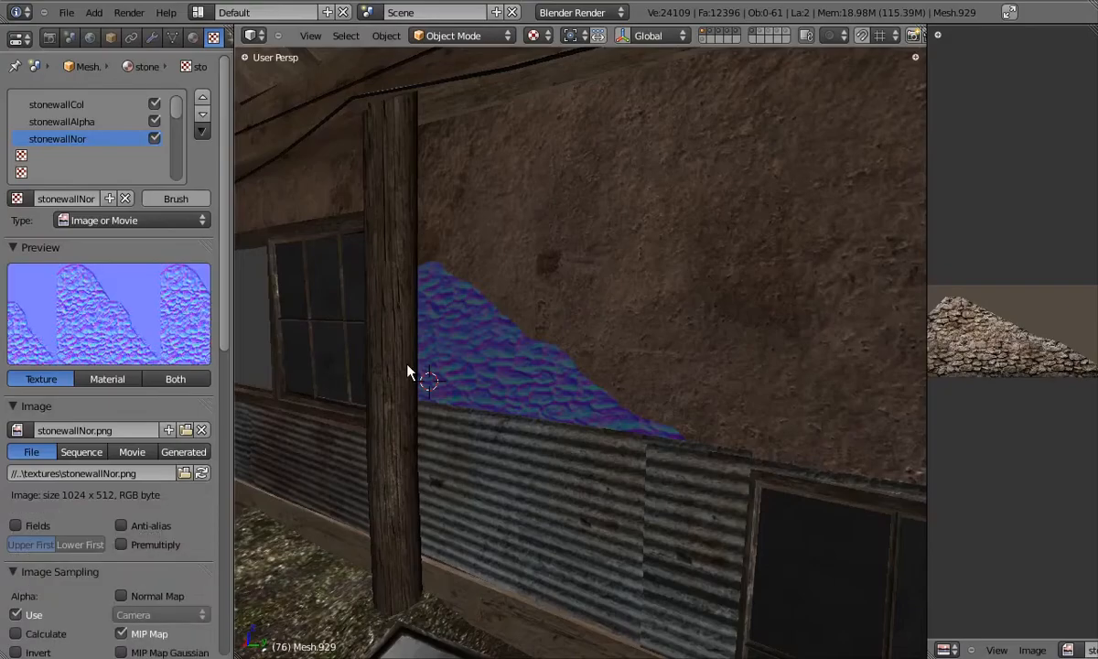
Step: Map stonewallNor through the color UV layer and make it a tangent normal map influencing Normal at 1.000 instead of Color
scroll(209, 280, "down", 10)
left_click(120, 462)
left_click(118, 385)
left_click(119, 483)
left_click(105, 313)
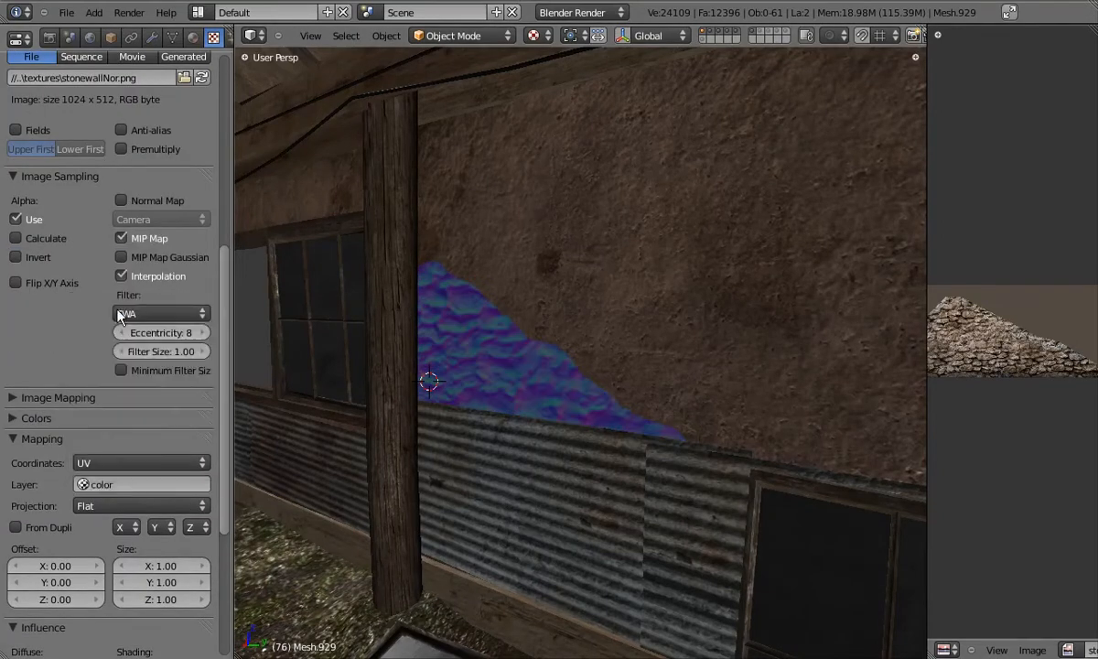
left_click(156, 219)
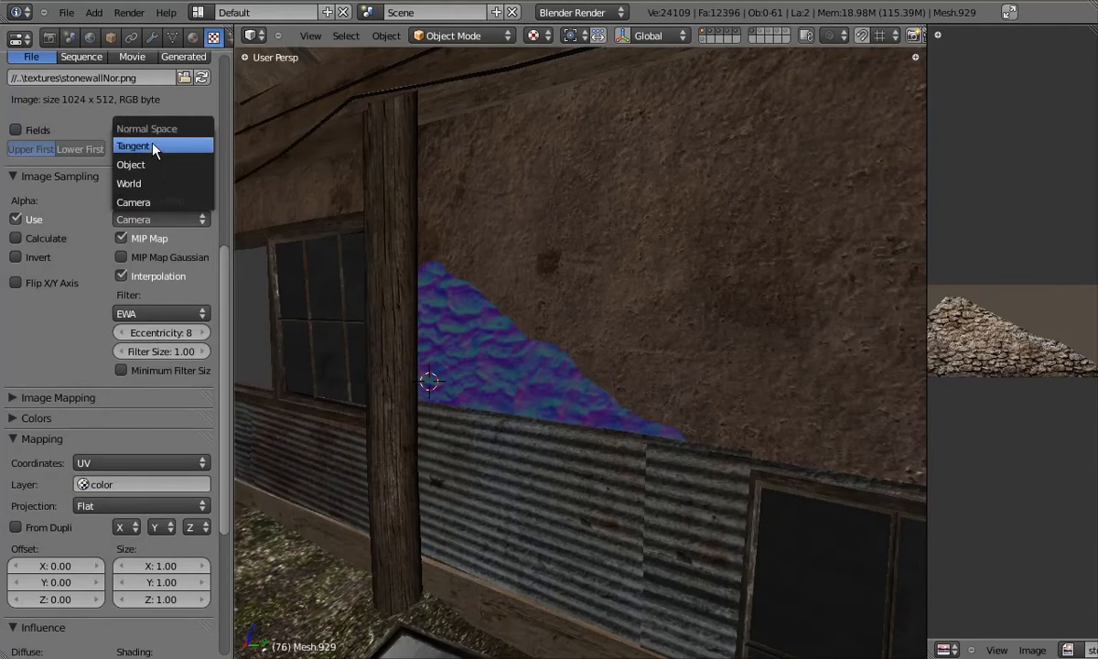
scroll(212, 298, "down", 7)
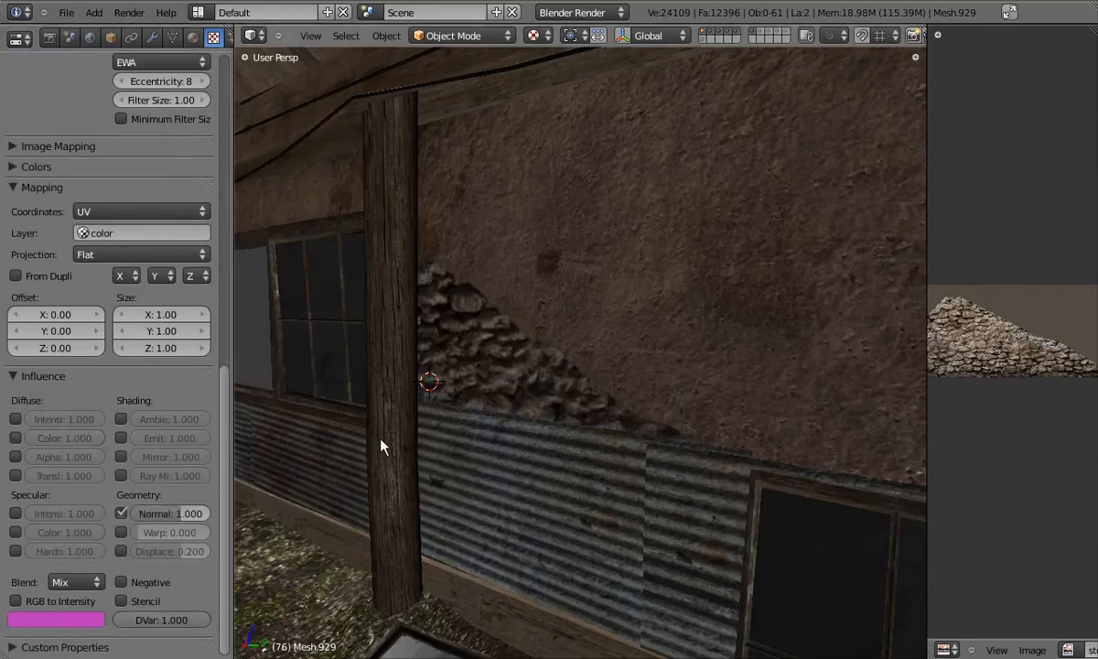
Step: Set the stonewallNor texture's normal influence to 0.8 and check the stone relief from several angles
scroll(512, 384, "up", 10)
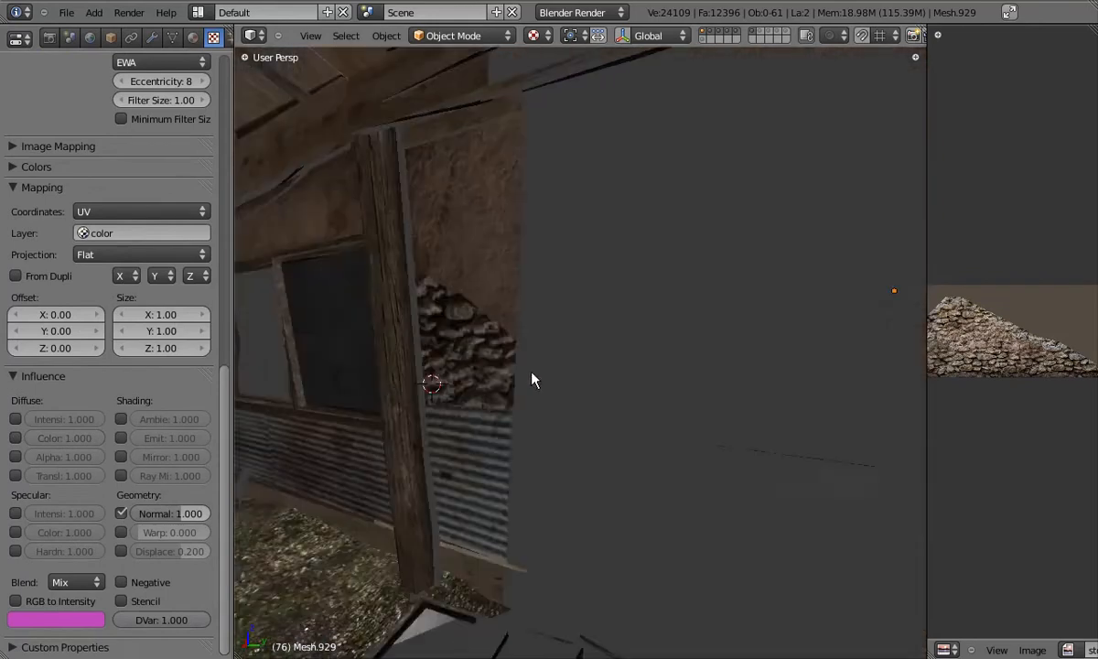
scroll(495, 369, "down", 5)
scroll(508, 380, "up", 2)
middle_click_drag(517, 382, 437, 430)
type(".8")
key("Return")
middle_click_drag(446, 379, 470, 384)
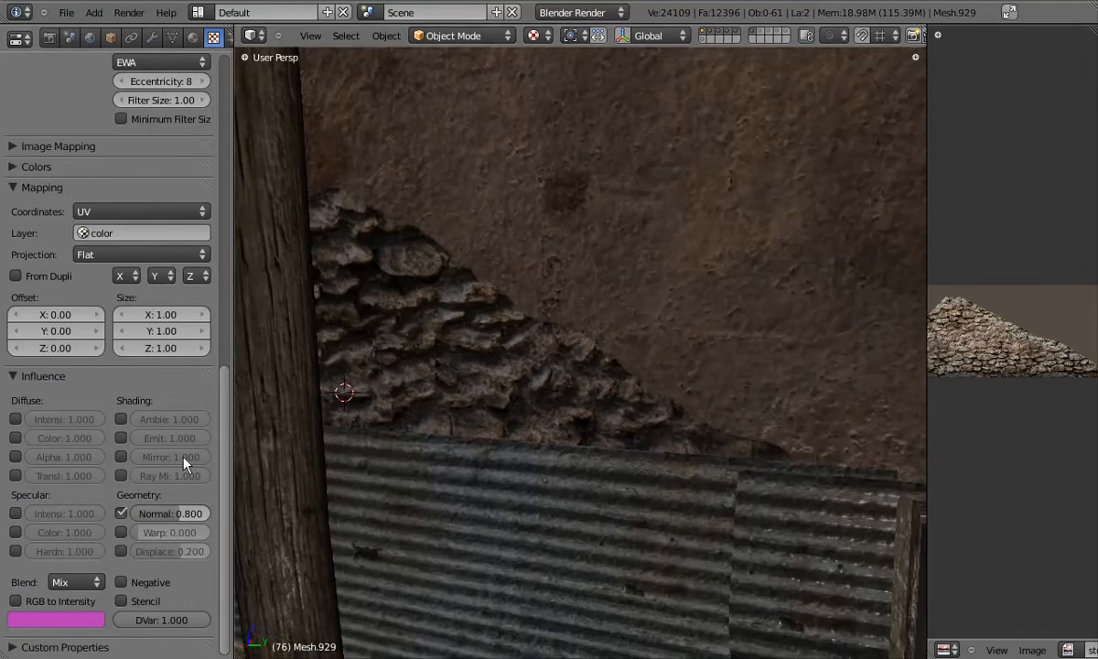
Step: Test a normal influence of -1.2 on the stone wall, and set it to 1.8
mouse_move(180, 514)
left_mouse_down()
mouse_move(138, 517)
mouse_move(165, 512)
left_mouse_up()
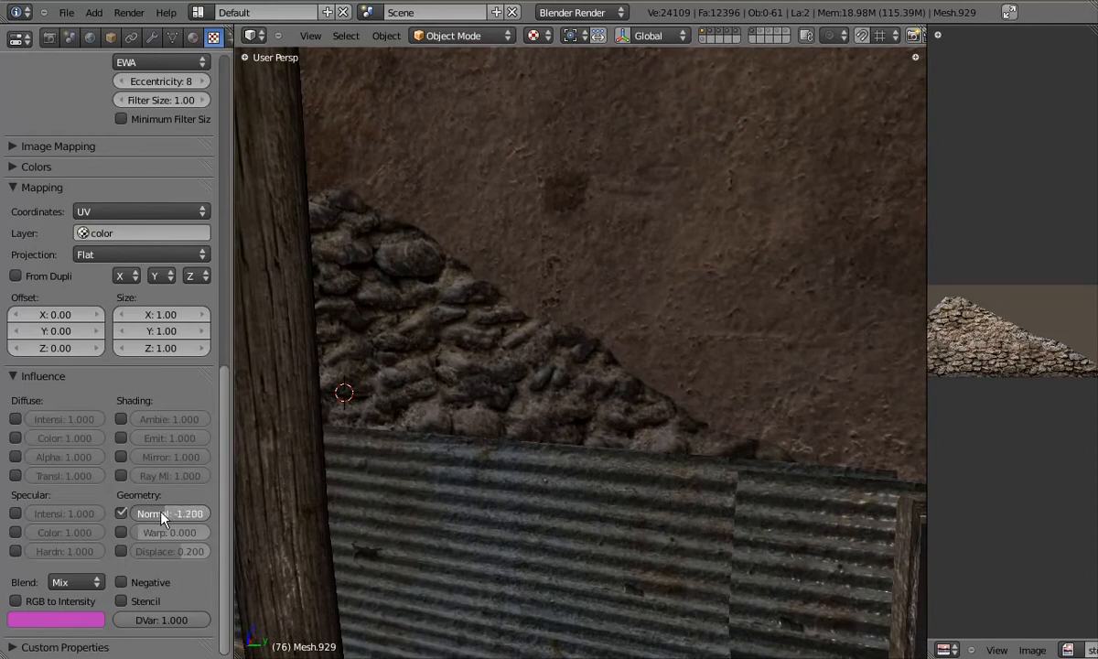
middle_click_drag(383, 431, 265, 425)
left_click_drag(166, 517, 189, 519)
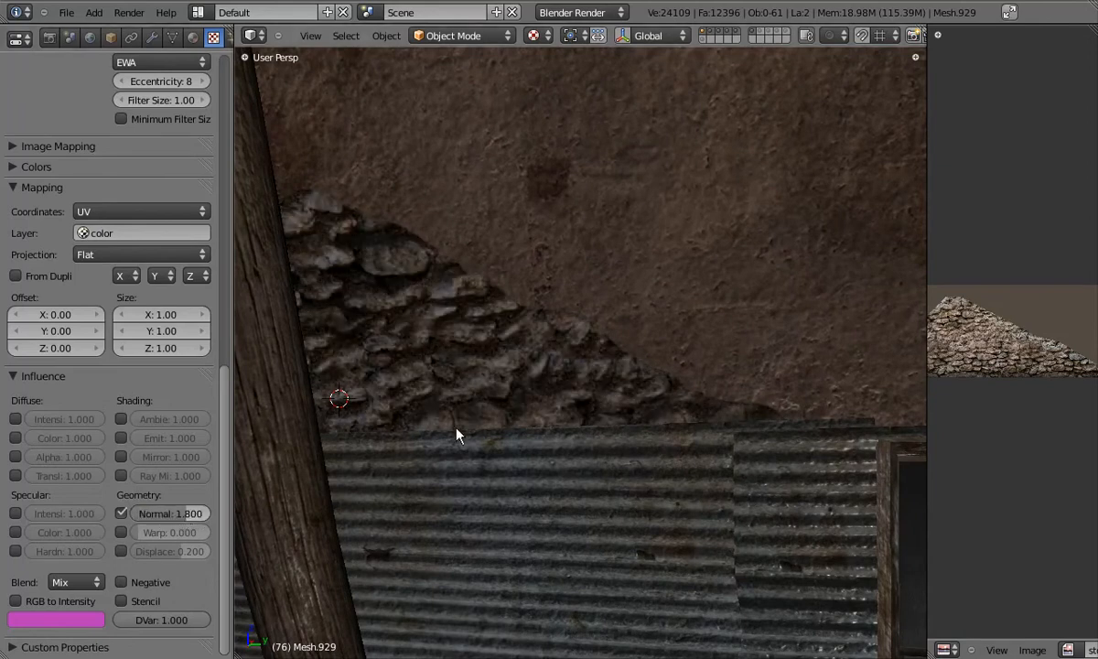
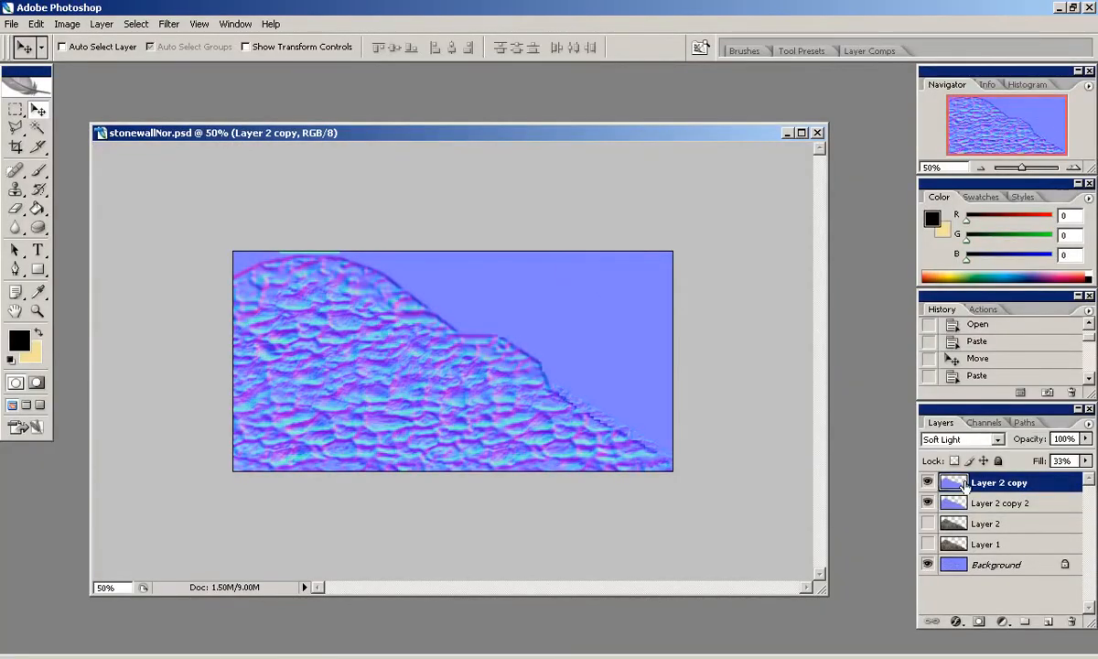
Step: Switch to Photoshop and invert the red channel of Layer 2 copy in stonewallNor.psd
left_click(984, 423)
key("ctrl+1")
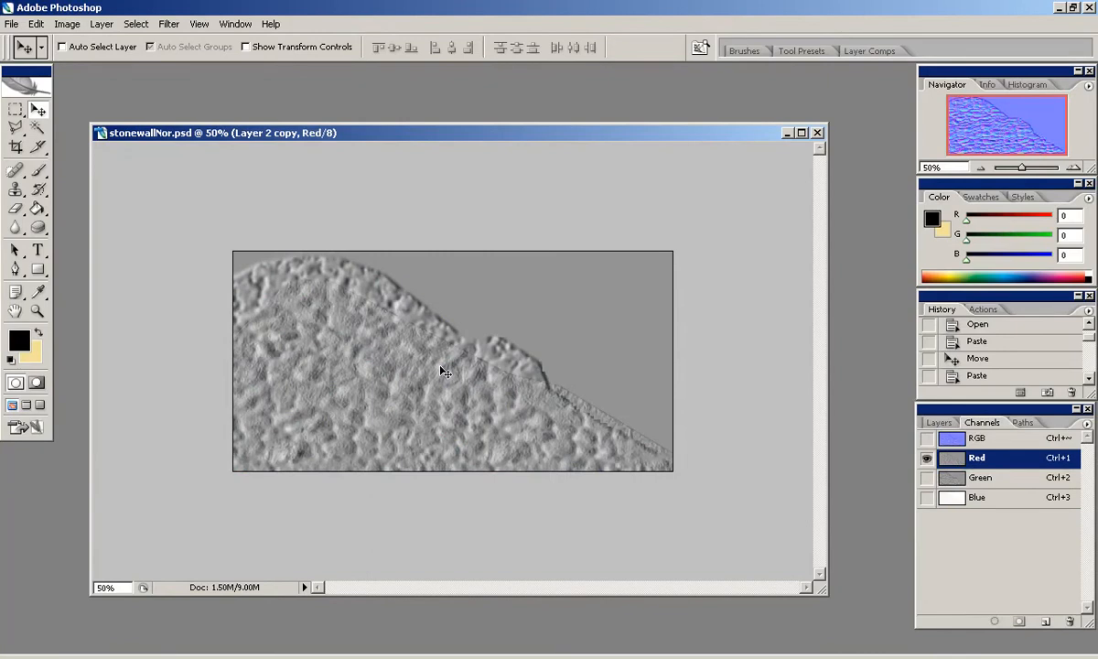
left_click(927, 439)
left_click(939, 423)
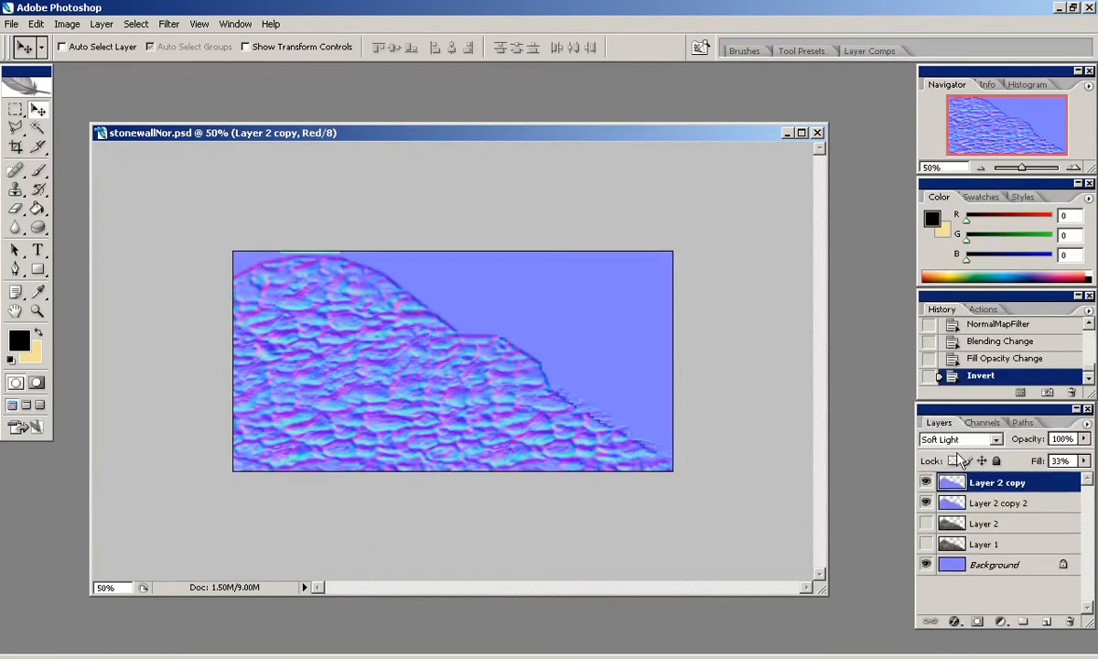
Step: Invert the red channel of Layer 2 copy 2 in stonewallNor.psd
left_click(981, 423)
key("ctrl+1")
key("ctrl+i")
left_click(927, 439)
left_click(939, 423)
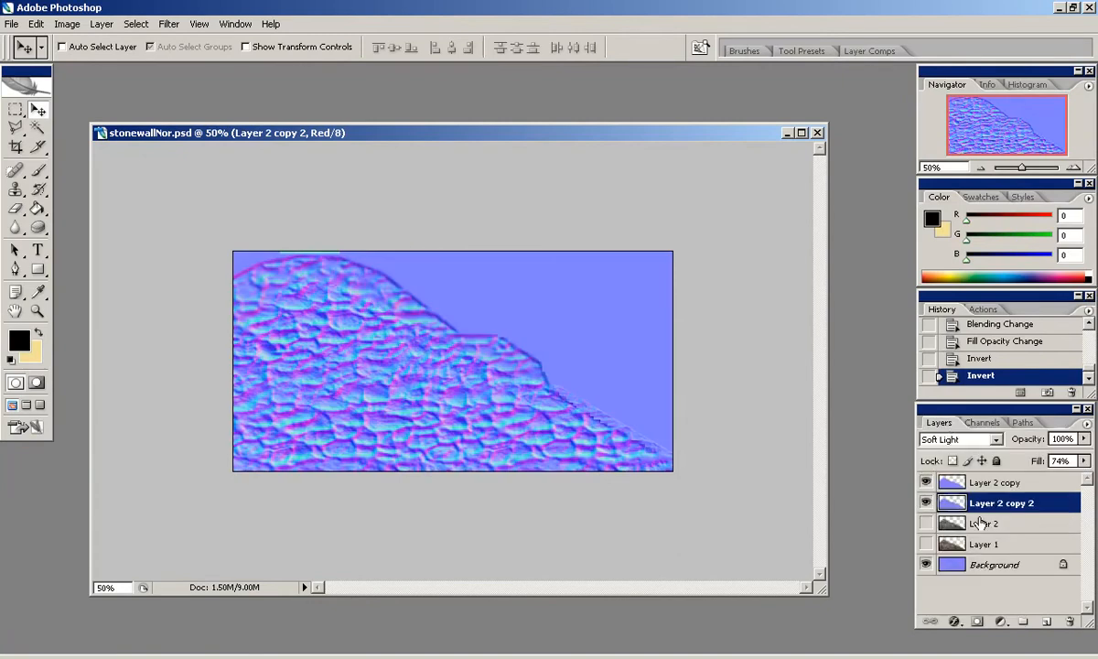
Step: Inspect the corrected normal map at 100% and save stonewallNor.psd
left_click(1074, 168)
left_click(1073, 168)
left_click_drag(1014, 136, 999, 136)
left_click(12, 26)
left_click(53, 189)
Step: Export the corrected normal map as PNG over stonewallNor.png in the textures folder
left_click(15, 26)
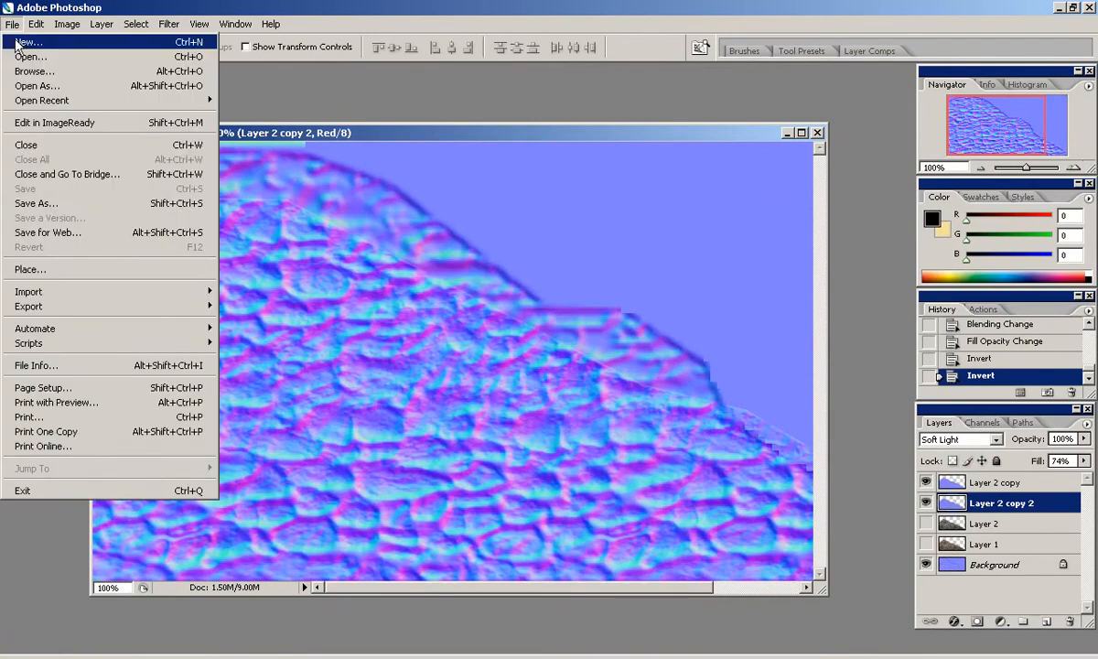
left_click(36, 203)
left_click(604, 398)
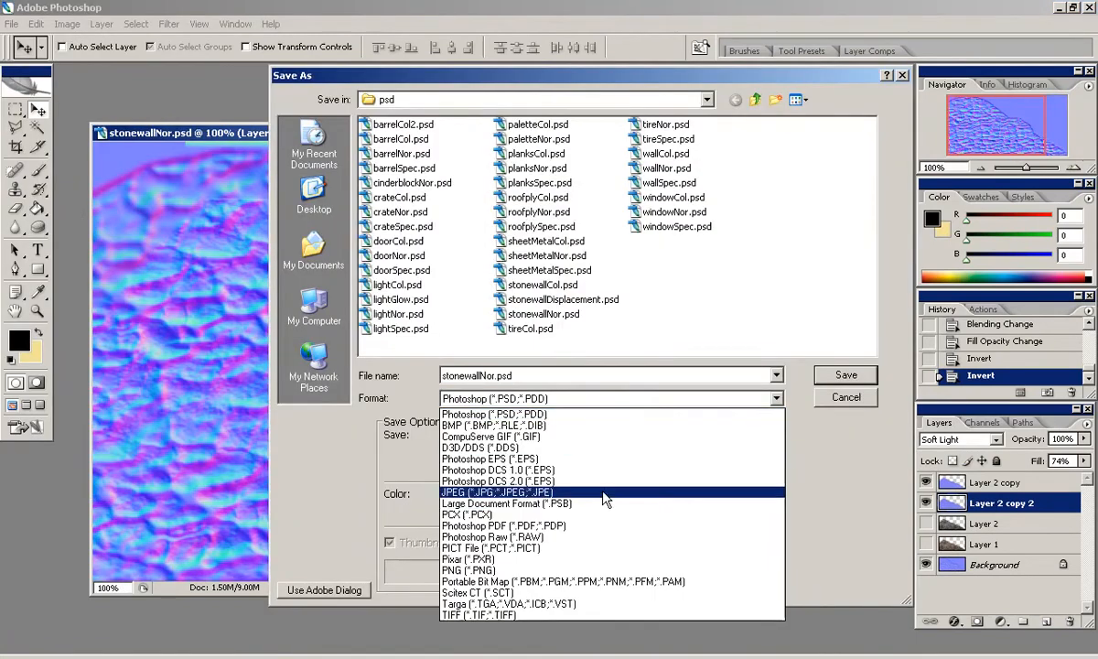
left_click(578, 569)
left_click(756, 100)
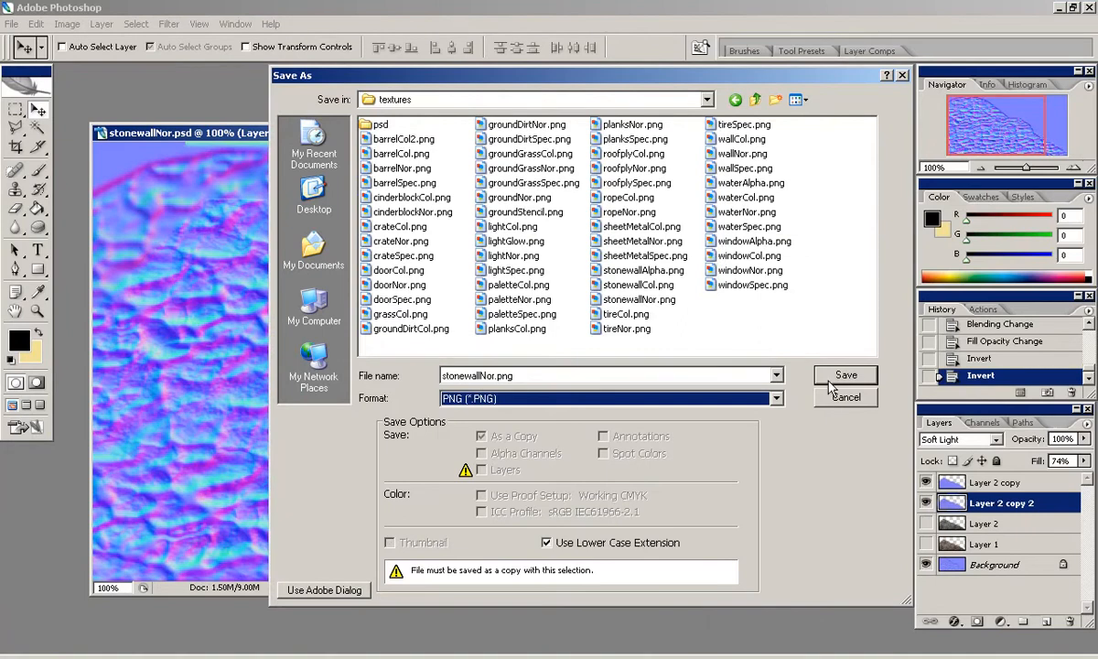
left_click(835, 376)
left_click(534, 376)
left_click(599, 323)
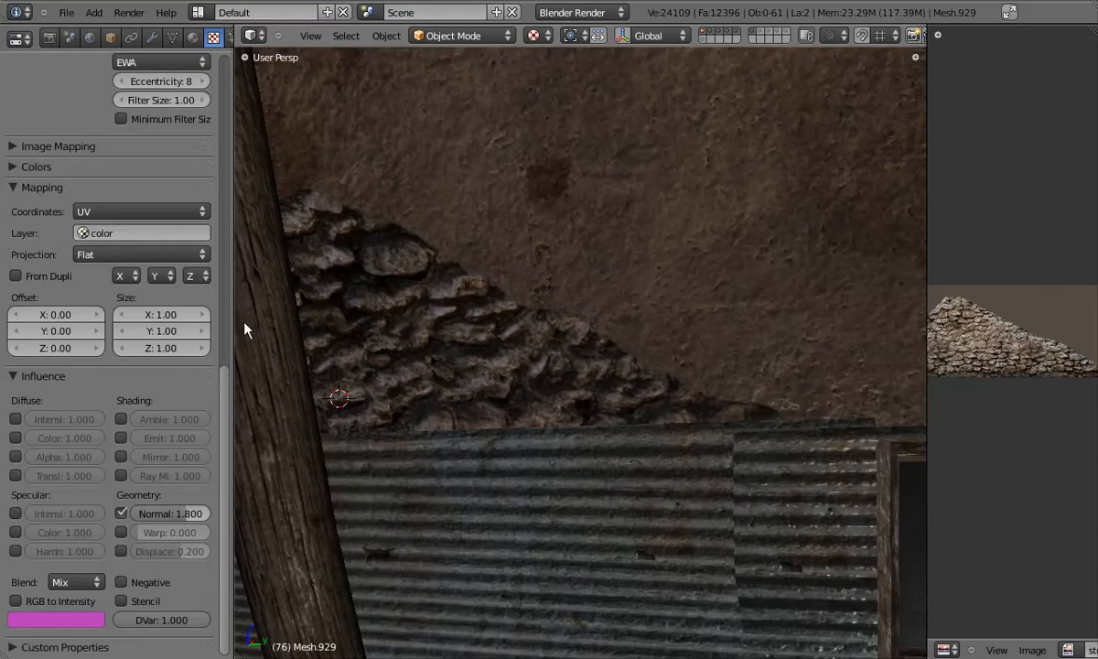
Step: Switch to Blender and reload the stonewallNor.png image to check it on the wall
left_click_drag(222, 370, 223, 130)
left_click(203, 328)
middle_click_drag(524, 345, 612, 356)
Step: Select a scene lamp in wireframe view, adjust its energy and return to the stone wall
scroll(442, 363, "down", 8)
key("z")
right_click(676, 273)
left_click_drag(221, 194, 221, 77)
left_click(152, 37)
left_click_drag(89, 328, 30, 328)
scroll(598, 391, "up", 6)
middle_click_drag(598, 391, 653, 353)
Step: Select the Lamp.001 sun lamp and rotate it in the front view to change the light direction
key("z")
key("alt+z")
key("z")
right_click(482, 237)
key("KP_1")
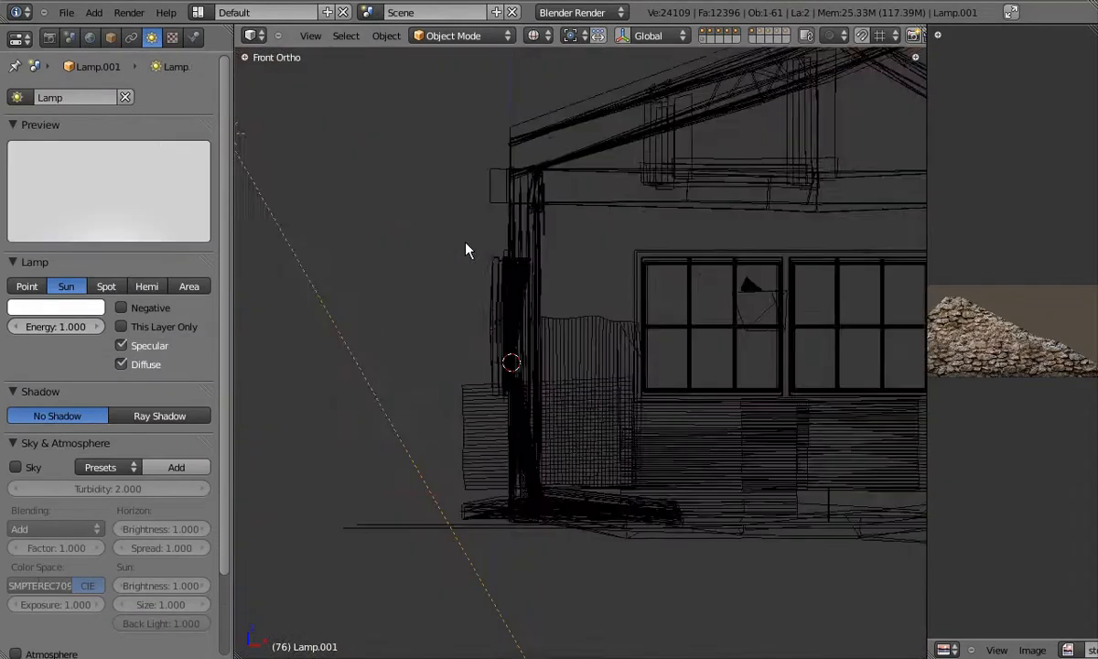
scroll(465, 244, "down", 5)
key("r")
left_click(334, 342)
key("KP_7")
scroll(485, 307, "down", 7)
key("KP_1")
key("KP_5")
Step: Examine how the rotated sun lights the stone relief in textured view, both close up and from a distance
scroll(501, 328, "up", 8)
mouse_move(505, 329)
middle_mouse_down()
mouse_move(606, 381)
mouse_move(423, 383)
mouse_move(521, 327)
mouse_move(555, 373)
mouse_move(589, 393)
mouse_move(454, 368)
mouse_move(584, 379)
mouse_move(559, 373)
mouse_move(553, 357)
middle_mouse_up()
key("alt+z")
key("alt+z")
scroll(606, 381, "up", 5)
scroll(522, 328, "down", 3)
scroll(555, 374, "up", 4)
scroll(556, 375, "down", 6)
scroll(582, 373, "up", 5)
Step: Select the stone wall plane and shift it along the Y axis above the corrugated metal, checking its fit behind the post
right_click(553, 357)
key("Tab")
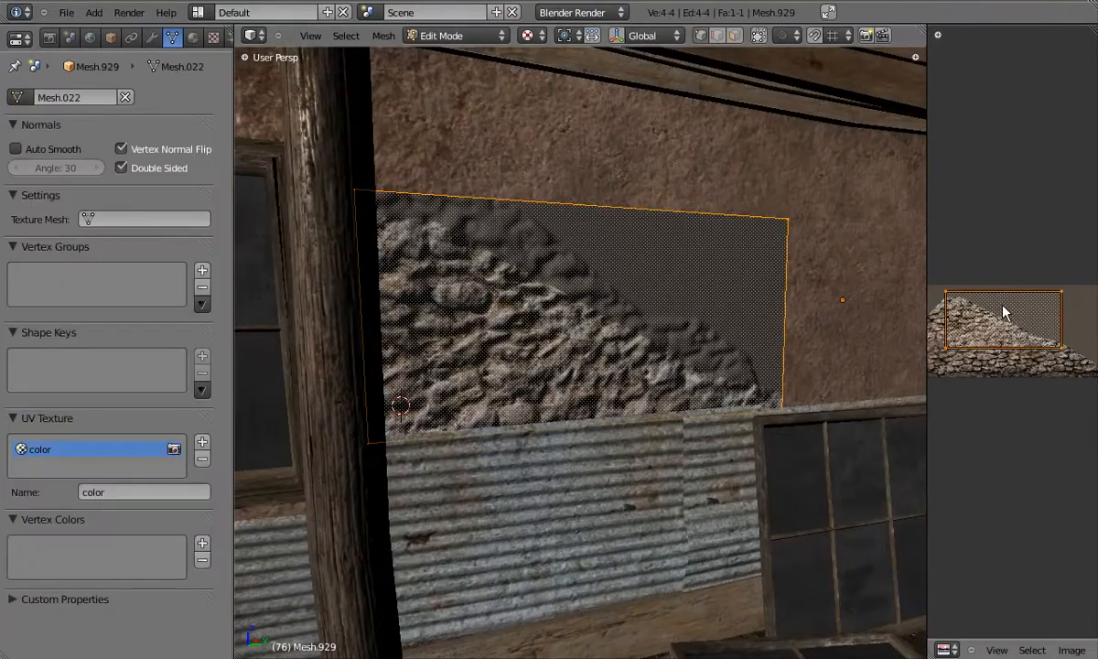
key("Tab")
key("Tab")
key("Tab")
key("g")
key("y")
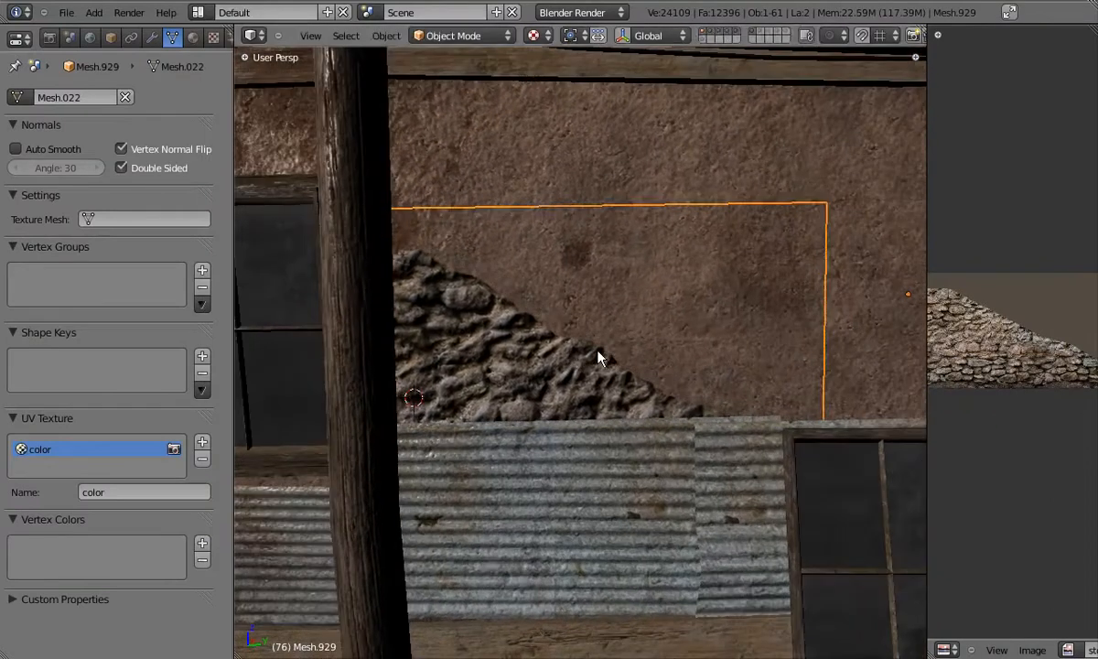
left_click(600, 359)
key("Tab")
middle_click_drag(595, 358, 558, 308)
scroll(615, 382, "up", 4)
key("Tab")
key("Tab")
scroll(578, 373, "down", 4)
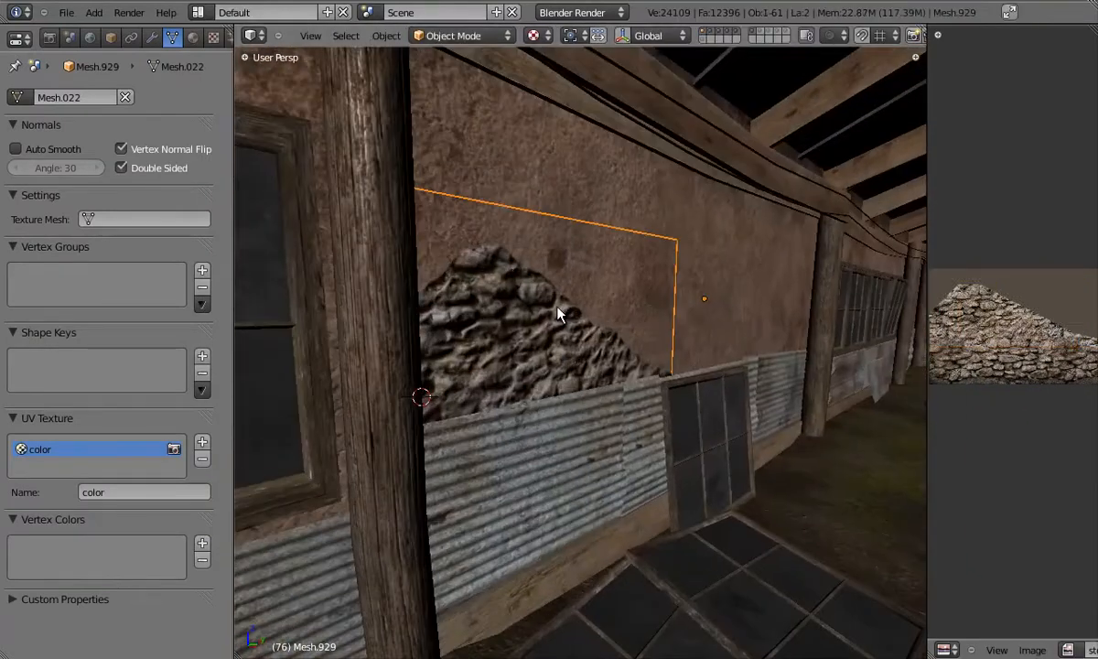
Step: Set the normal influence of the stone wall plane's normal map texture to 0.8
right_click(558, 308)
left_click(214, 38)
scroll(113, 455, "down", 16)
left_click_drag(188, 546, 167, 546)
scroll(547, 391, "up", 2)
middle_click_drag(546, 392, 525, 393)
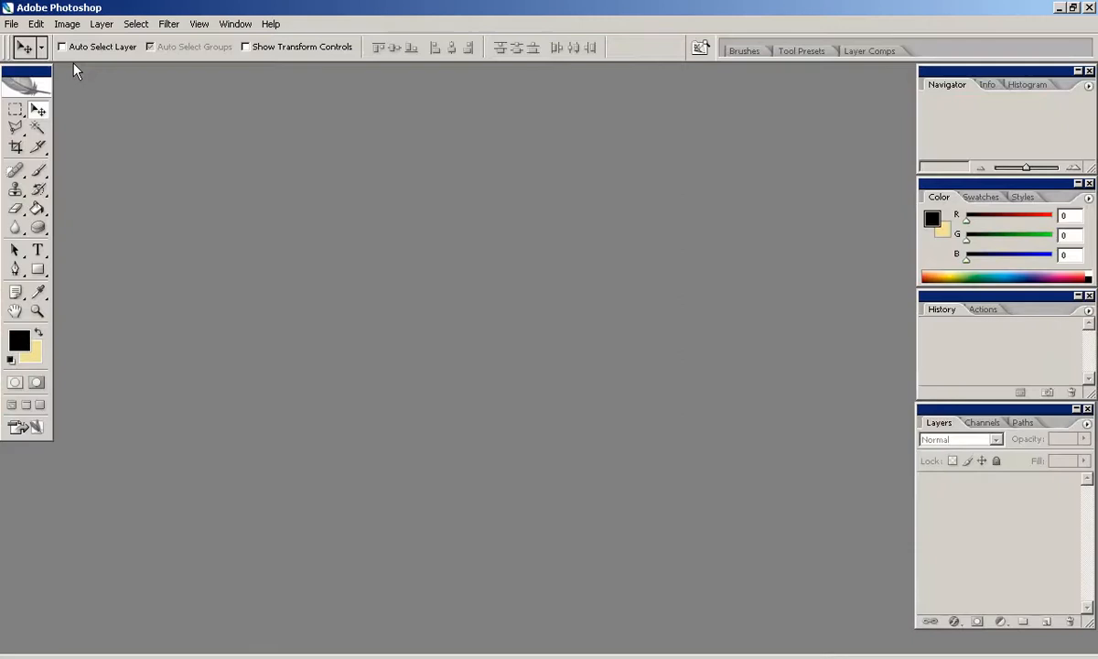
Step: Switch to Photoshop, open the recent file stonewallCol.psd and merge the stone layers down into Layer 0
left_click(13, 23)
mouse_move(110, 100)
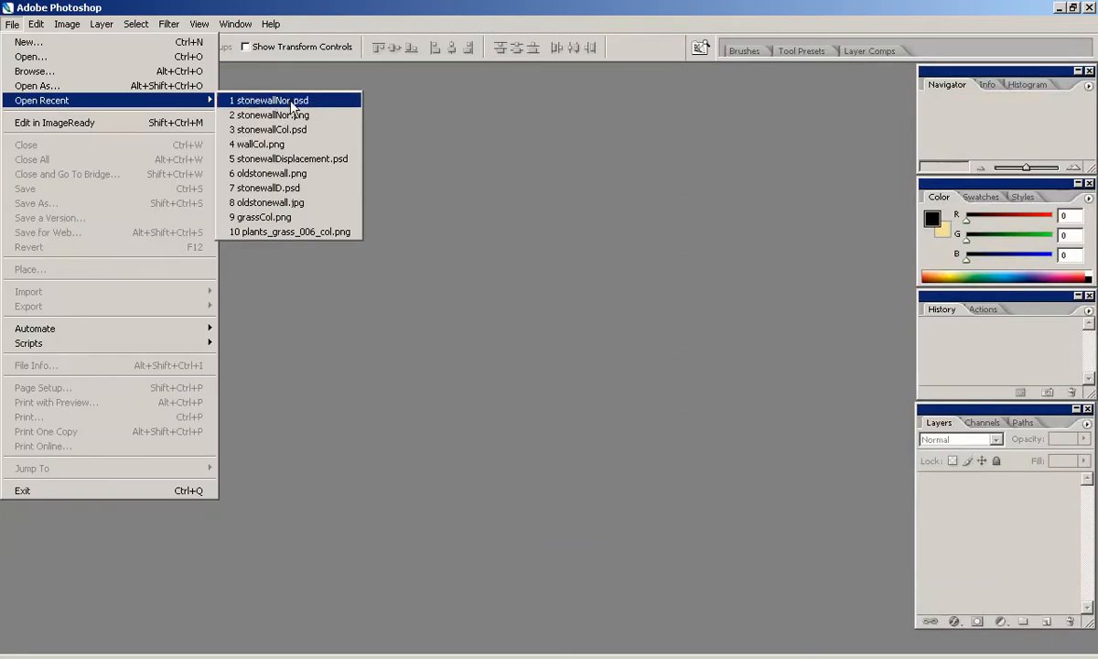
left_click(274, 129)
left_click(973, 505)
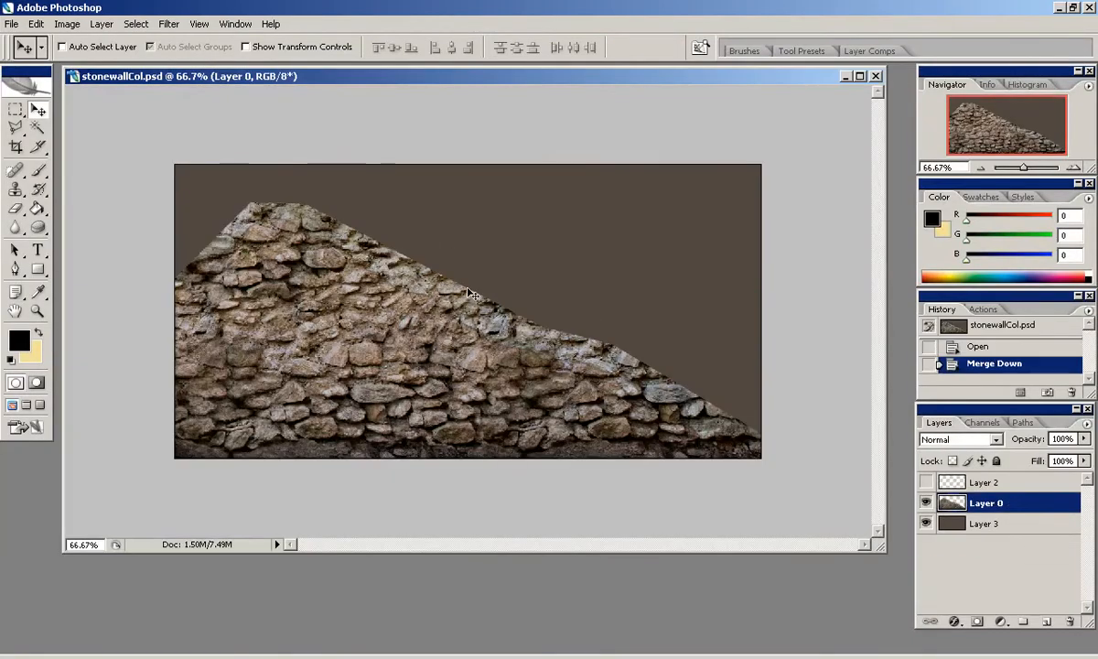
Step: Raise the black input level to 114 on the stone layer with Levels and desaturate the artwork
left_click(67, 23)
mouse_move(91, 79)
left_click(239, 78)
left_click_drag(774, 433, 870, 435)
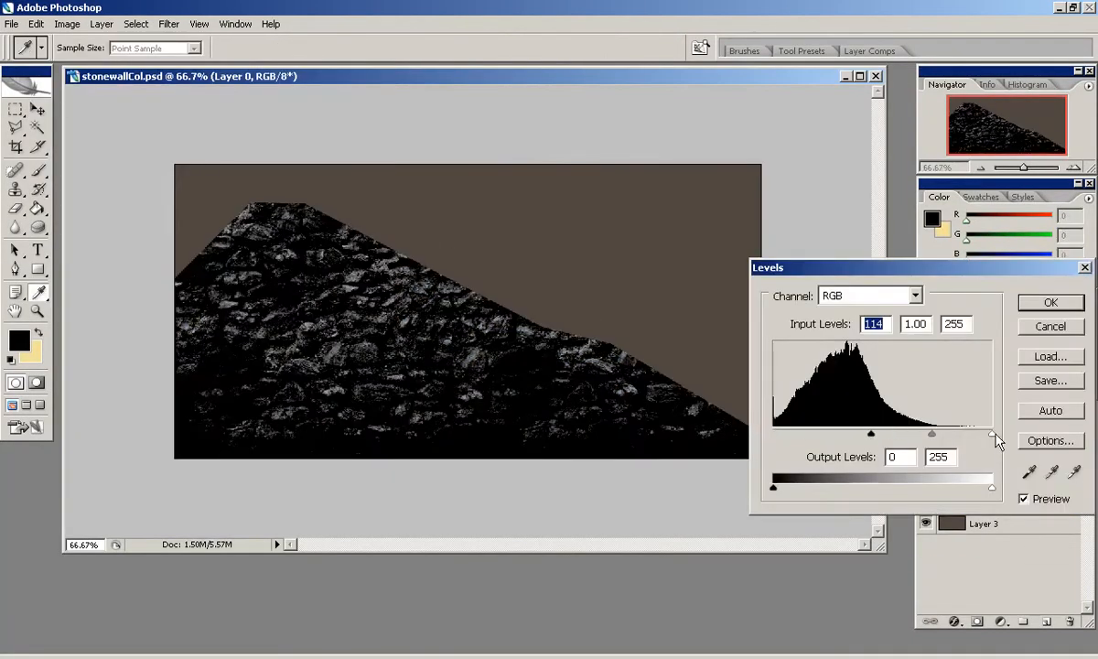
key("Return")
key("ctrl+shift+u")
Step: Darken the plain background Layer 3 to black with Levels
left_click(67, 24)
mouse_move(91, 64)
left_click(239, 64)
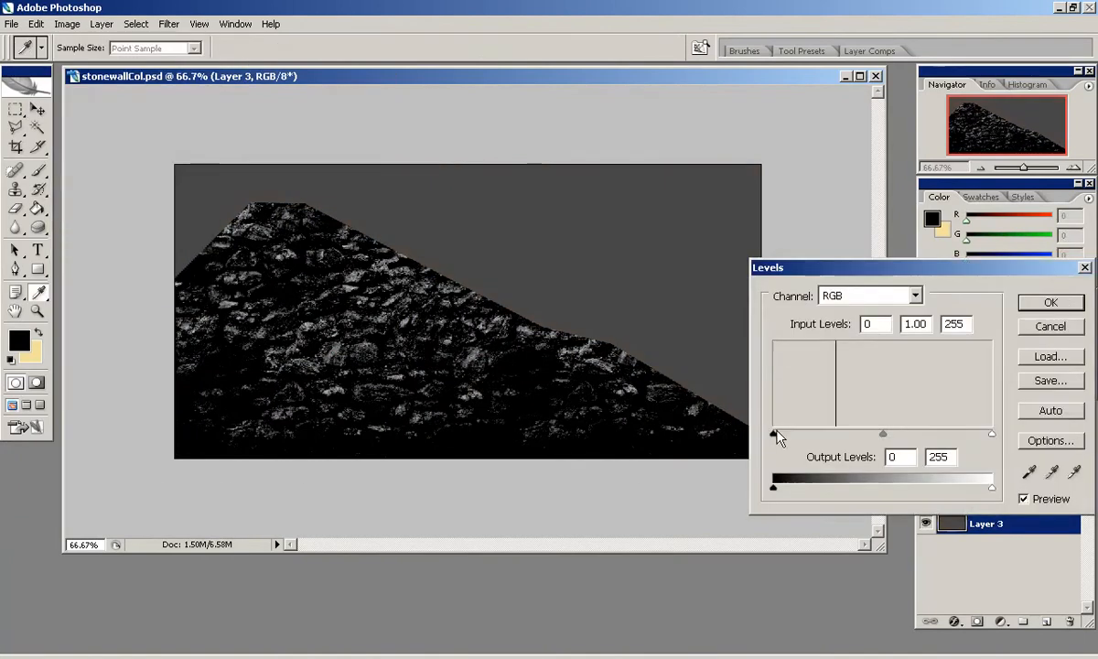
left_click_drag(776, 435, 956, 434)
key("Return")
Step: Save the darkened image as stonewallSpec.png in the textures folder
left_click(11, 24)
left_click(71, 192)
left_click(556, 398)
left_click(554, 569)
left_click(756, 99)
key("Return")
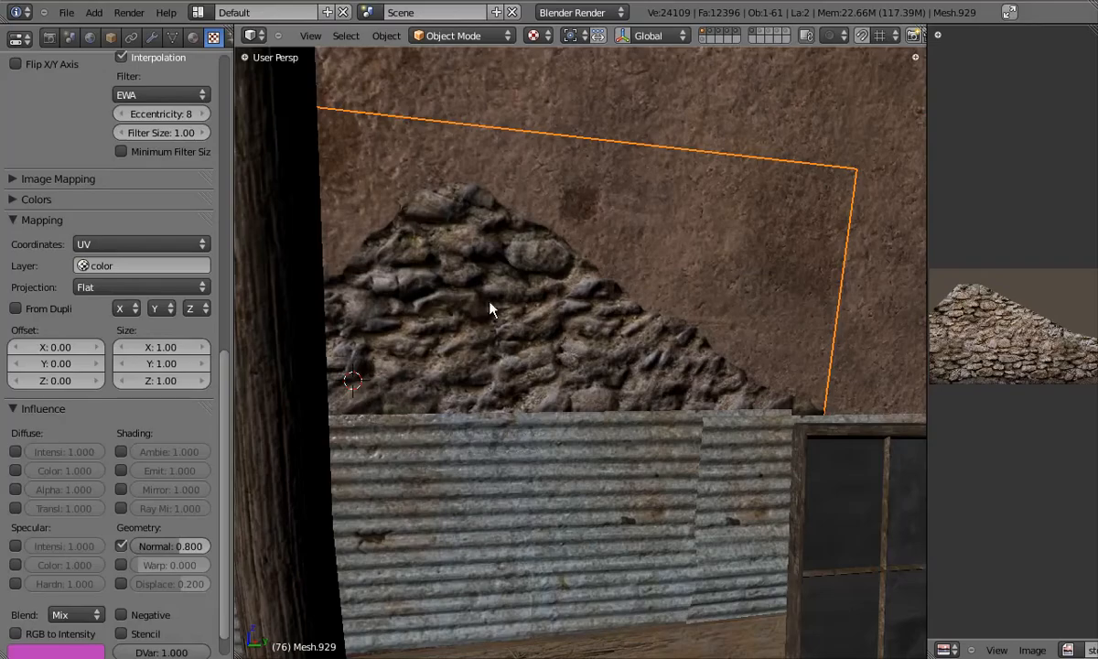
Step: Switch to Blender and add a new image texture named stonewallSpec in the next free slot of the wall material
left_click(191, 37)
left_click(213, 38)
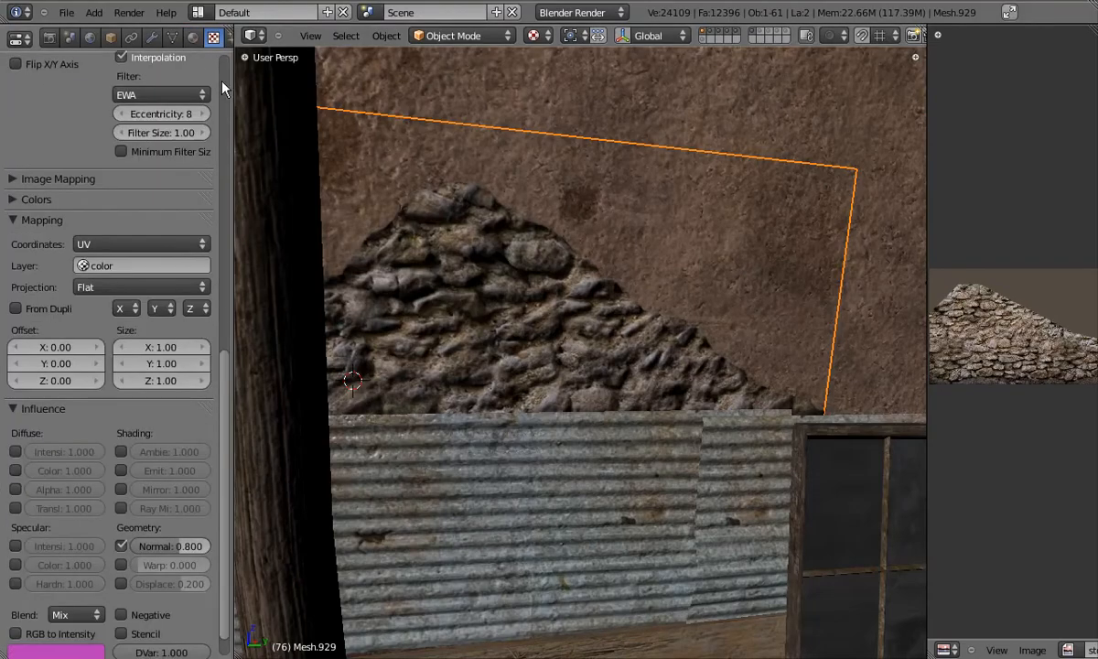
scroll(216, 83, "up", 15)
left_click(57, 156)
left_click(81, 198)
left_click(78, 219)
key("i")
double_click(84, 201)
type("stonewallSpe")
key("Return")
Step: Load stonewallSpec.png into the new texture and map it with UV coordinates on the color layer
scroll(229, 338, "down", 5)
left_click(132, 249)
left_click(54, 368)
double_click(545, 449)
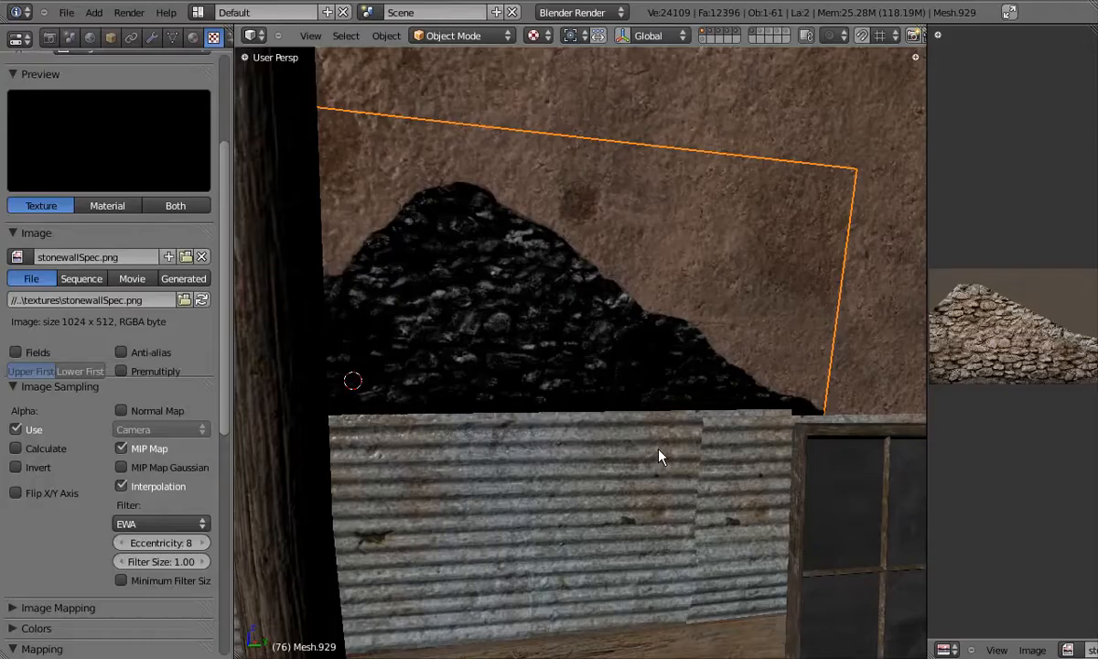
scroll(147, 403, "down", 10)
left_click(169, 302)
left_click(111, 244)
Step: Make the texture influence specular intensity at 0.489 and hardness instead of diffuse color, with RGB to Intensity enabled
scroll(220, 362, "down", 3)
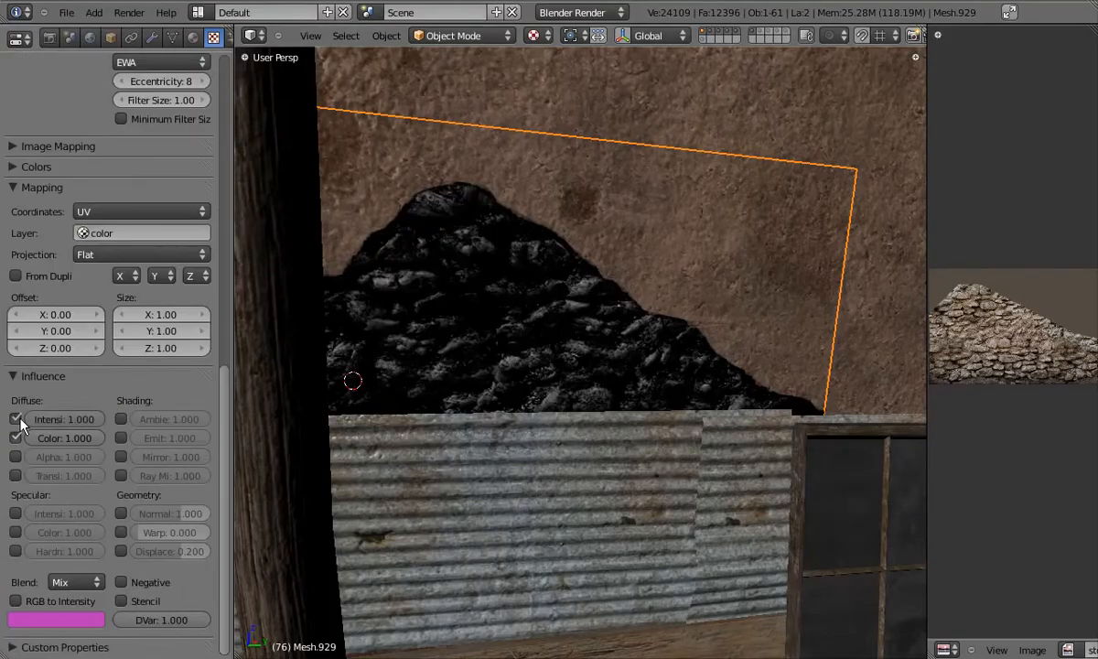
left_click(15, 419)
left_click(15, 514)
left_click(15, 601)
middle_click_drag(494, 347, 586, 304)
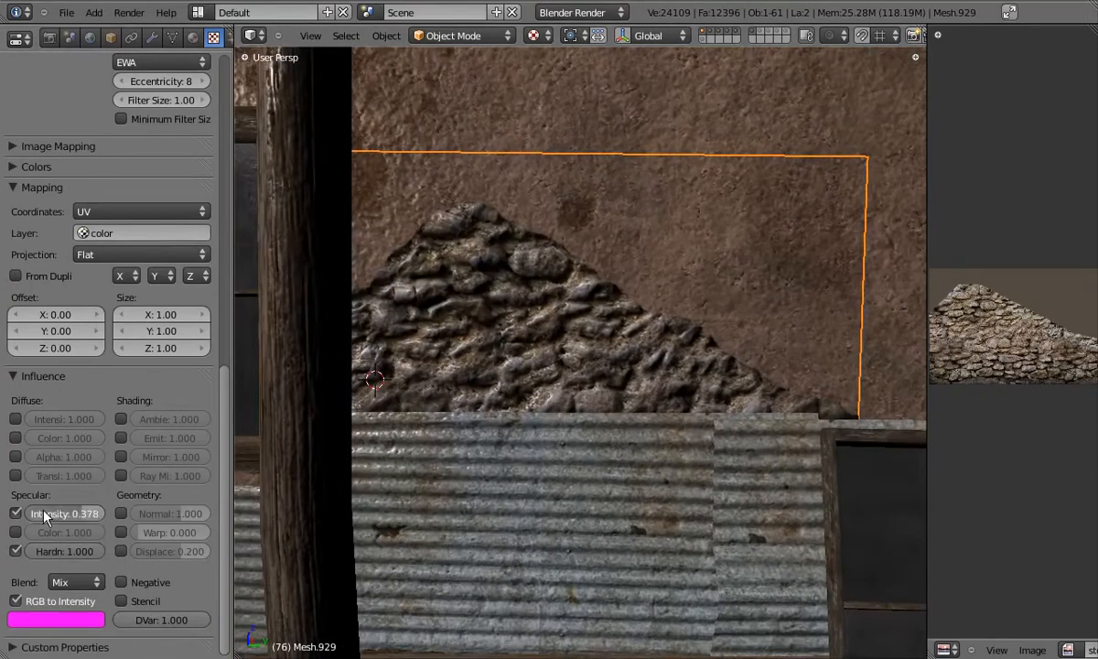
key("Return")
left_click_drag(48, 512, 108, 513)
middle_click_drag(564, 377, 444, 355)
Step: Duplicate the stone wall plane and move the copy along the X axis to the opposite side of the warehouse
key("a")
right_click(502, 355)
scroll(509, 351, "down", 8)
key("shift+d")
key("x")
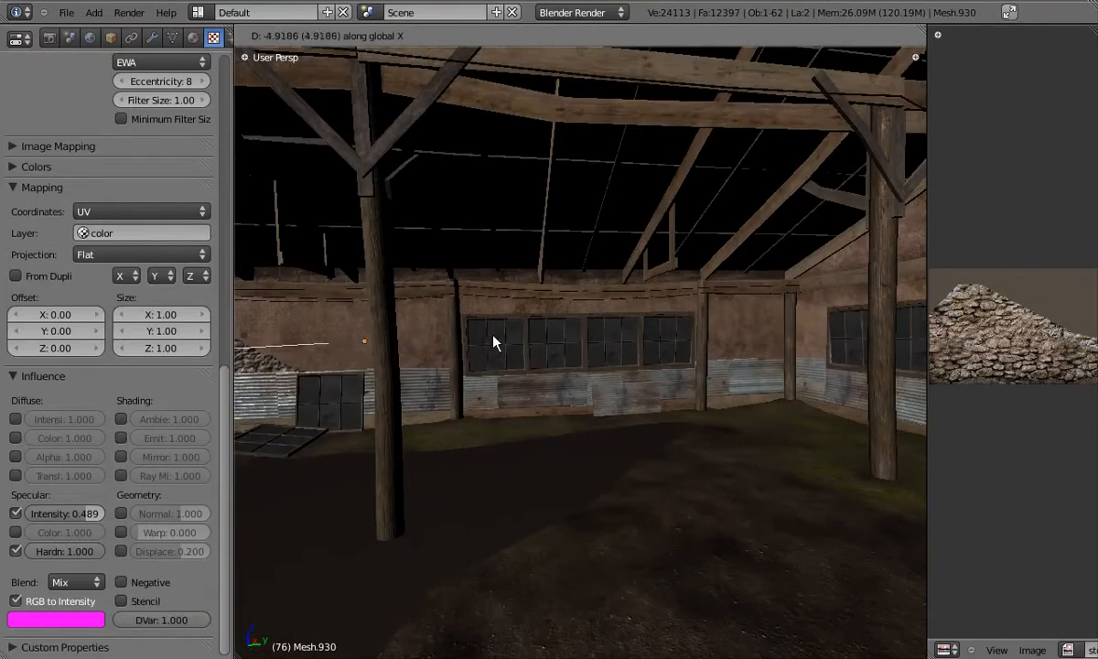
left_click(715, 341)
Step: Move the duplicated stone plane along the Y axis to the corner post beside the end wall
scroll(572, 349, "up", 3)
key("g")
key("y")
left_click(751, 323)
scroll(686, 331, "up", 3)
key("g")
key("y")
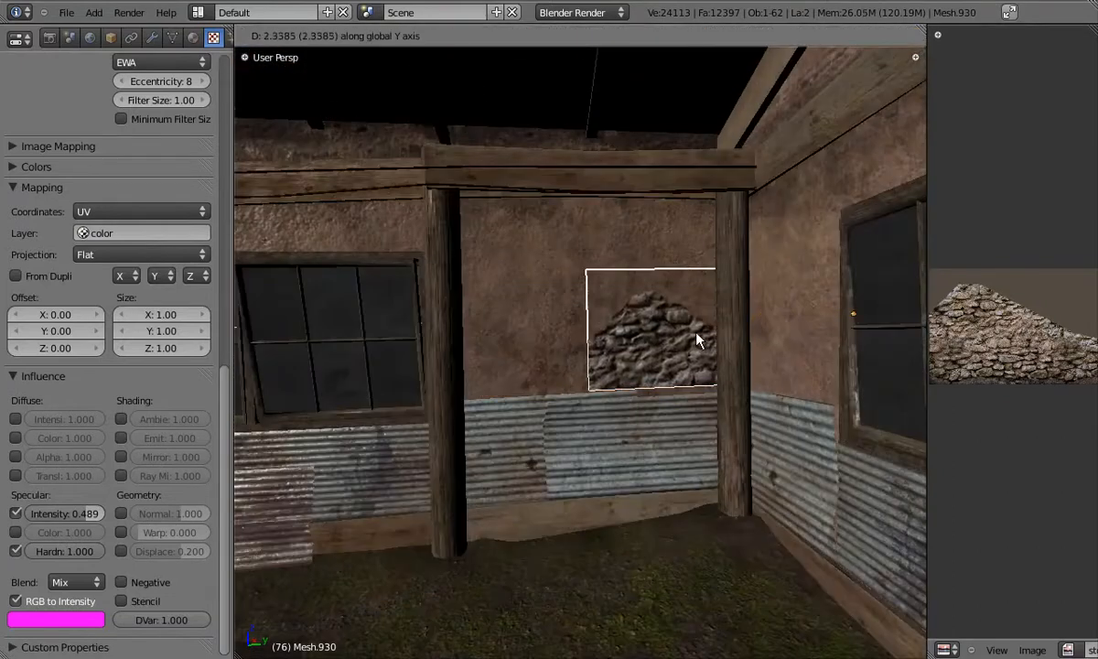
left_click(732, 338)
key("Tab")
key("Tab")
Step: Examine the duplicated stonework in the corner using different viewport shading modes
scroll(694, 338, "up", 2)
mouse_move(694, 338)
middle_mouse_down()
mouse_move(682, 361)
mouse_move(569, 336)
middle_mouse_up()
scroll(569, 337, "down", 2)
key("z")
scroll(583, 282, "down", 2)
left_click(444, 37)
mouse_move(388, 38)
mouse_move(412, 54)
left_click(594, 216)
key("alt+z")
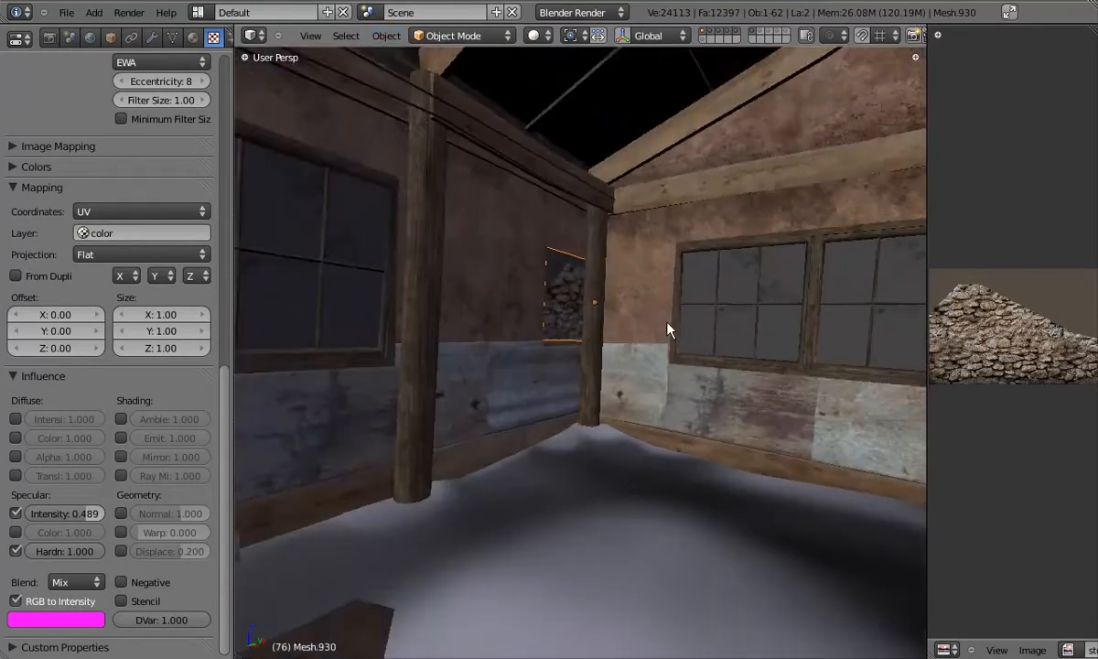
Step: Rotate the duplicated stone plane around the Z axis so it runs parallel to the end wall
middle_click_drag(649, 330, 574, 315)
key("r")
key("z")
left_click(578, 338)
key("z")
key("r")
key("z")
left_click(543, 356)
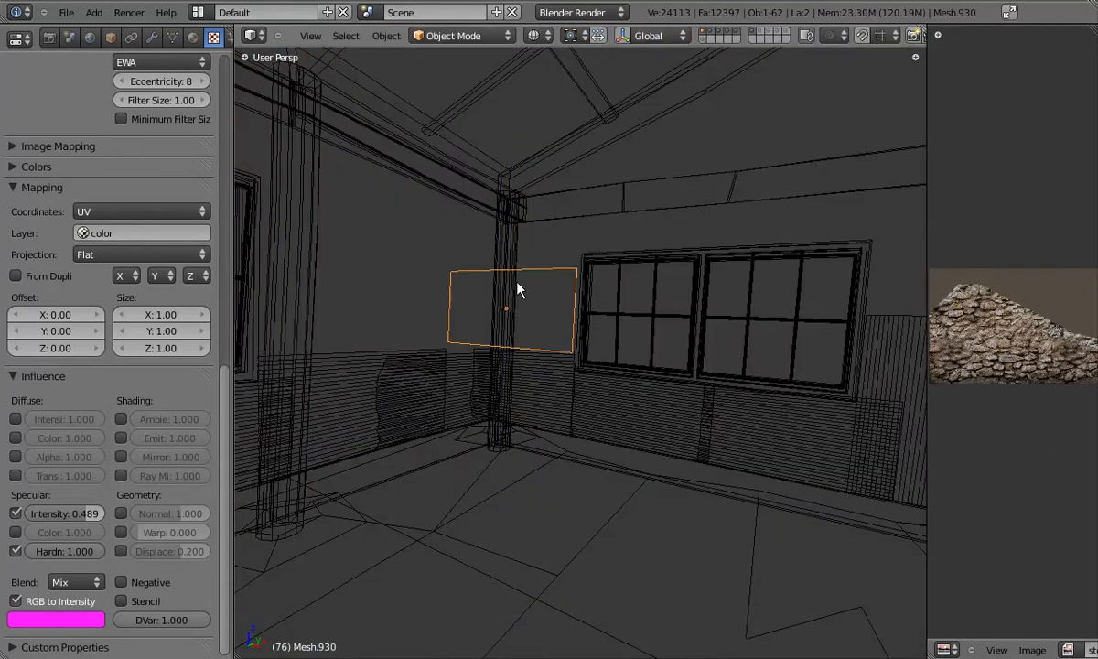
Step: Move the rotated stone plane in top view over to the end wall
key("KP_7")
key("KP_5")
key("g")
left_click(708, 306)
Step: Raise the stone plane along the Z axis on the end wall, working in textured front view
key("KP_1")
key("KP_5")
key("alt+z")
scroll(708, 306, "up", 3)
middle_click_drag(709, 306, 599, 374, "shift")
key("g")
key("z")
left_click(626, 216)
middle_click_drag(626, 216, 703, 370, "shift")
Step: Slide the stone plane along the Y axis until it sits against the end wall surface
key("g")
key("y")
left_click(575, 337)
scroll(571, 338, "up", 3)
key("g")
key("y")
left_click(571, 338)
Step: Raise the stone plane along the Z axis into the end wall's gable, under the sloping rafter, and shift it along X
middle_click_drag(572, 338, 631, 334)
key("g")
key("z")
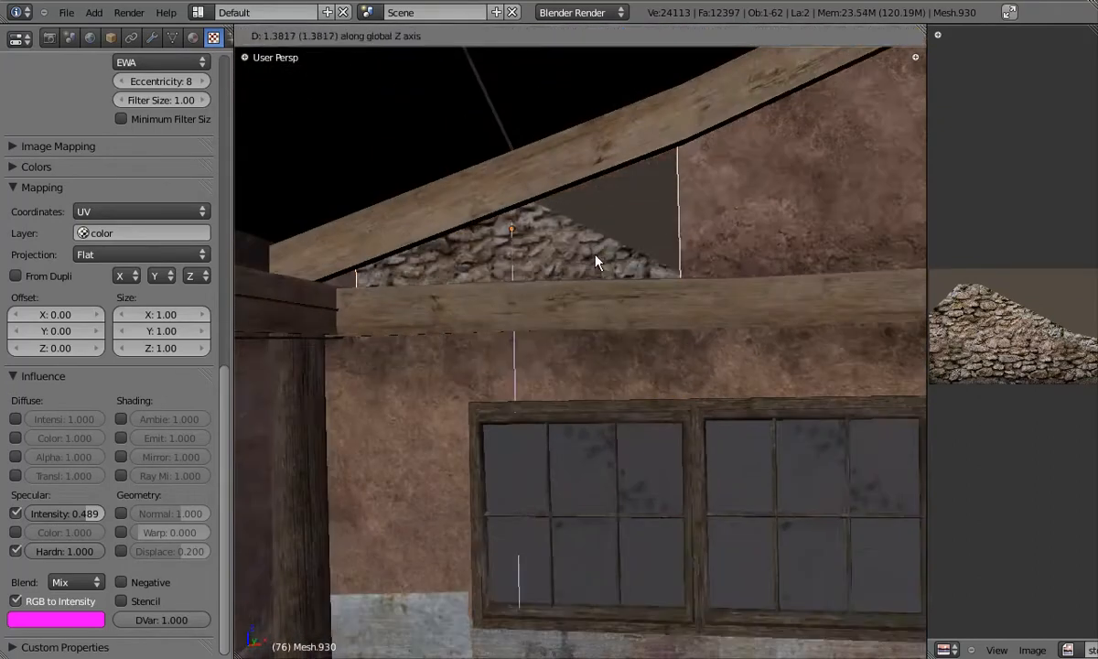
left_click(595, 262)
key("alt+z")
key("g")
key("x")
left_click(542, 262)
Step: Fine-position the stone plane along the X axis so it fills the gable's lower corner between rafter and tie beam
scroll(542, 262, "down", 3)
mouse_move(542, 263)
middle_mouse_down()
mouse_move(498, 296)
mouse_move(537, 270)
middle_mouse_up()
scroll(535, 272, "up", 4)
key("Tab")
scroll(530, 279, "down", 5)
middle_click_drag(1025, 316, 951, 303)
key("Tab")
scroll(554, 282, "up", 1)
scroll(540, 310, "up", 4)
key("g")
key("x")
middle_click_drag(537, 314, 486, 280)
left_click(540, 292)
key("g")
left_click(677, 273)
Step: Scale the stone plane's UV face on the stone image to about 1.21 times its size
key("Tab")
key("s")
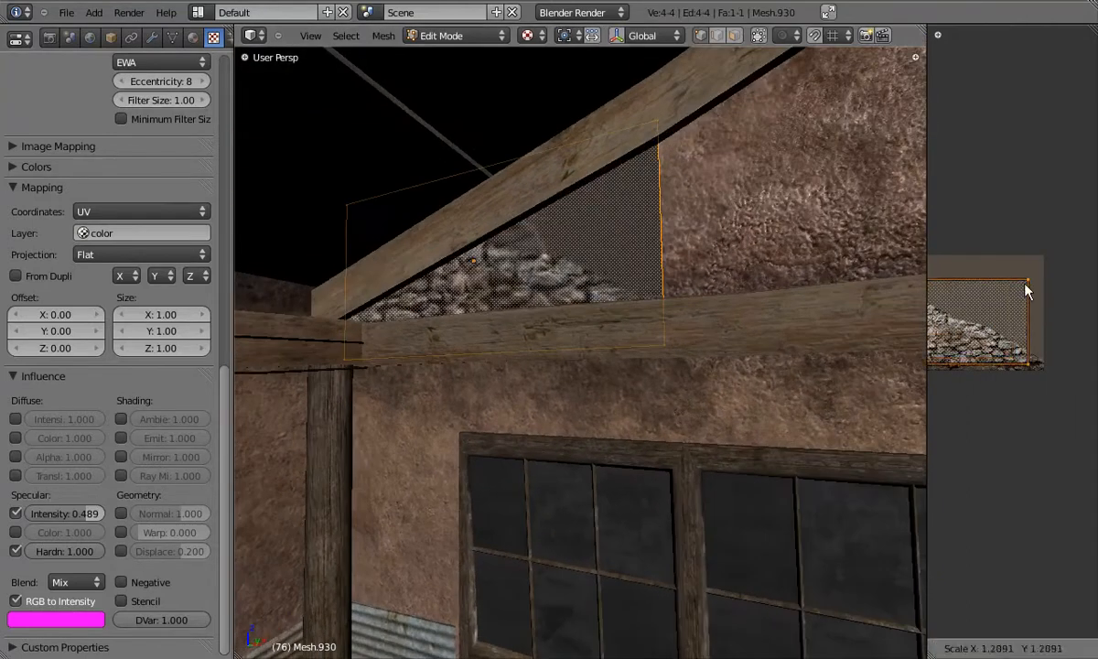
left_click(1025, 291)
key("Tab")
Step: Duplicate the gable stone plane along the X axis and raise the copy along Z toward the gable peak
middle_click_drag(549, 293, 524, 298)
scroll(531, 301, "down", 4)
middle_click_drag(621, 316, 408, 278, "shift")
key("shift+d")
key("x")
left_click(732, 224)
middle_click_drag(681, 187, 569, 285, "shift")
key("g")
key("z")
left_click(600, 135)
Step: Adjust the copy along the X and Z axes so its stones fill the middle of the gable around the centre post
key("g")
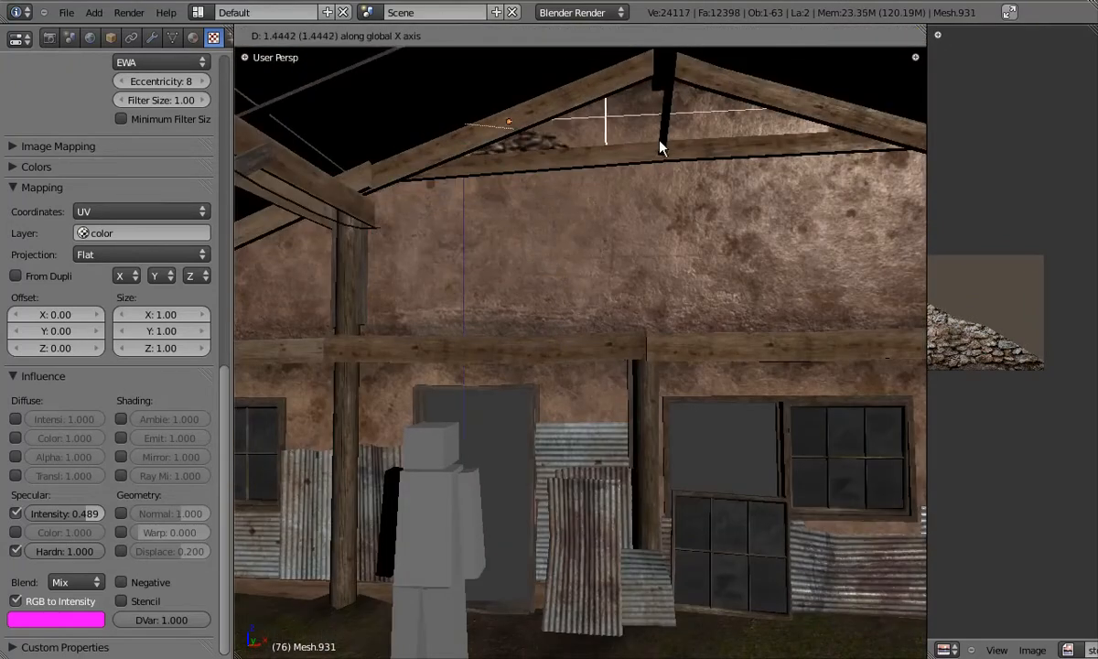
left_click(809, 126)
key("g")
key("z")
left_click(810, 98)
key("g")
key("x")
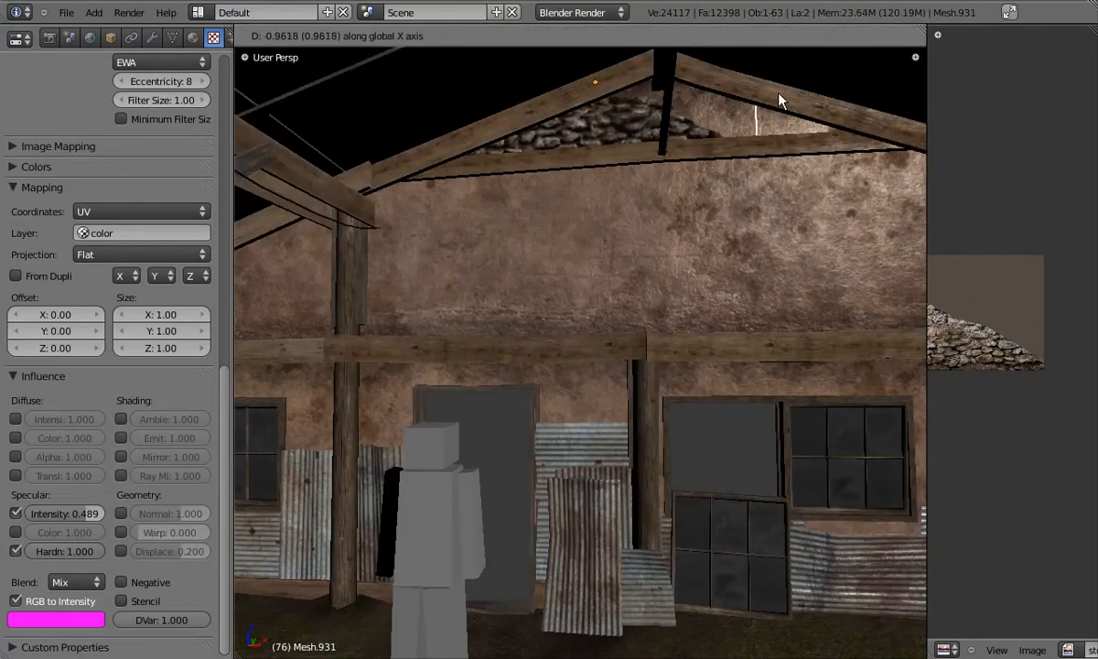
left_click(776, 102)
Step: Shift the copied stone plane's UV face over the stone image to vary its visible stones
middle_click_drag(751, 109, 622, 210, "shift")
scroll(624, 210, "up", 4)
key("Tab")
scroll(997, 273, "down", 1)
middle_click_drag(996, 273, 1029, 257)
key("g")
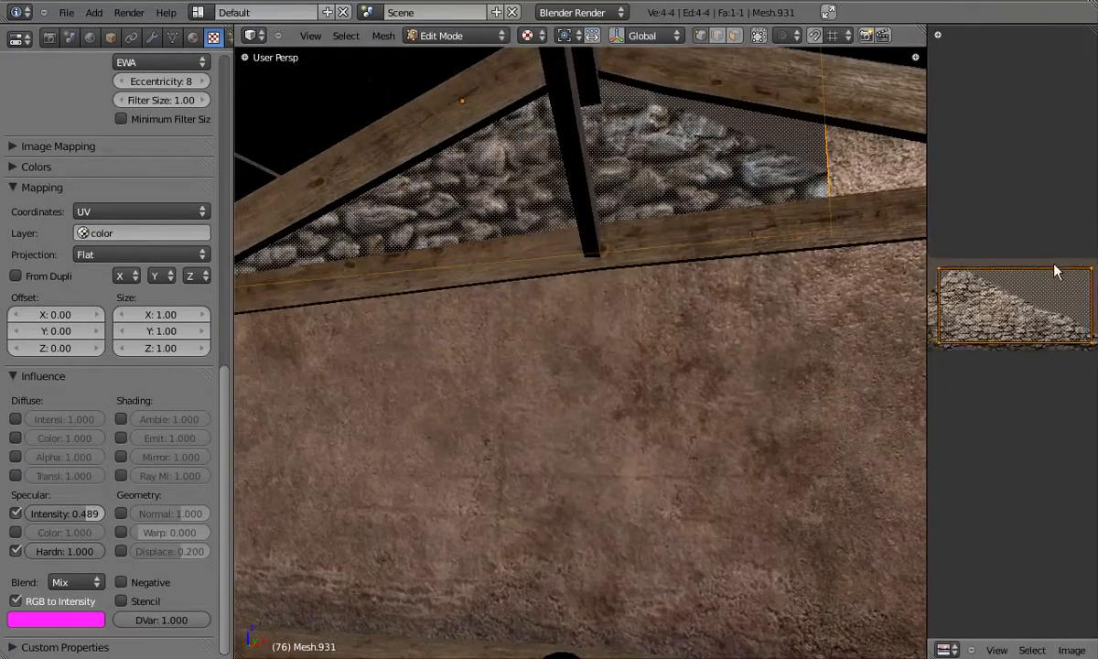
left_click(1060, 260)
key("Tab")
Step: Scale the copied stone plane and reposition it along the Z and X axes beneath the gable peak
scroll(623, 166, "down", 5)
middle_click_drag(613, 172, 753, 275)
key("Tab")
key("Tab")
middle_click_drag(575, 189, 513, 202)
scroll(640, 174, "up", 3)
key("s")
left_click(719, 171)
key("g")
key("z")
left_click(718, 158)
key("g")
key("x")
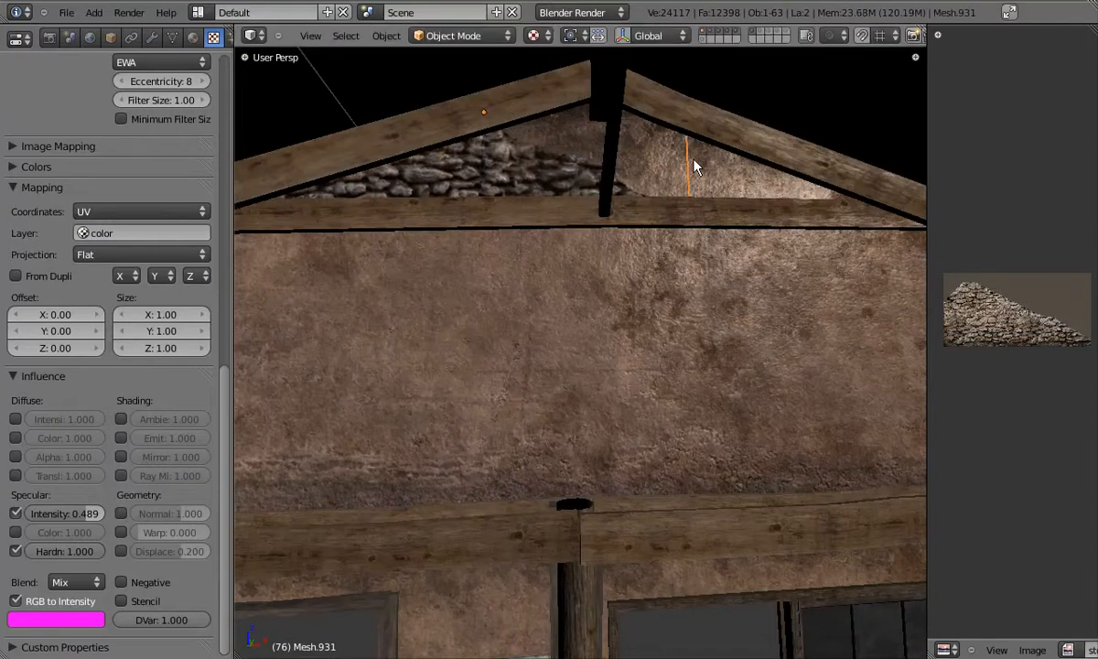
left_click(694, 166)
Step: Duplicate a stone plane that runs along the Y axis and place the copy near the side wall in top view
scroll(641, 201, "down", 5)
middle_click_drag(520, 247, 432, 167)
key("KP_7")
key("z")
scroll(445, 174, "down", 7)
middle_click_drag(622, 376, 542, 172, "shift")
key("shift+d")
left_click(668, 481)
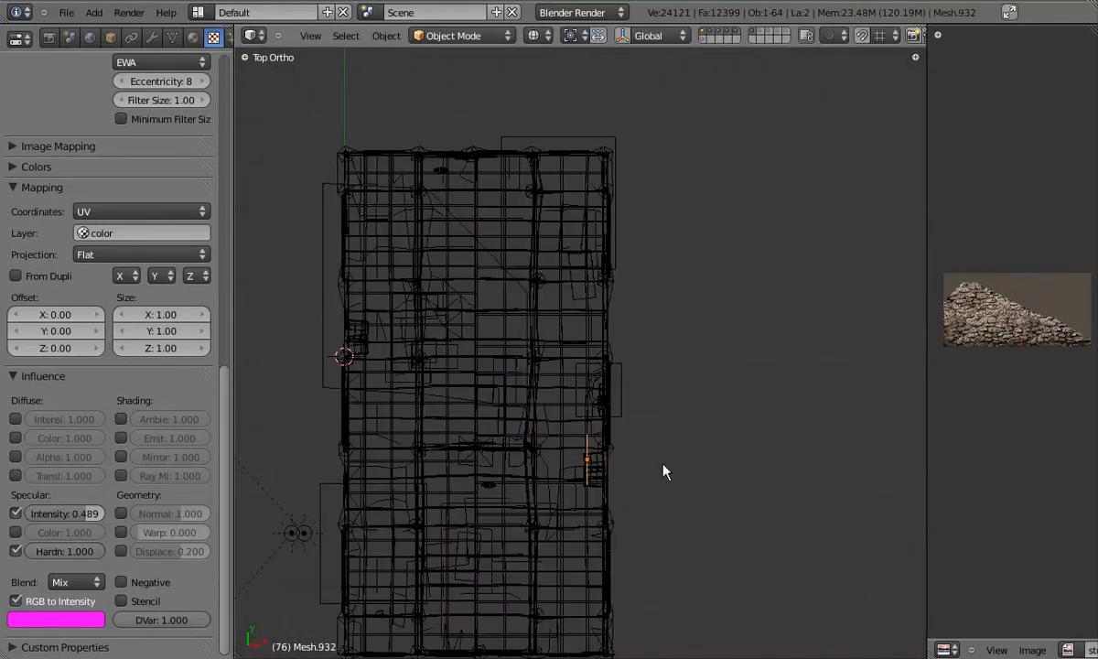
Step: Adjust the new stone plane's height along the Z axis in a textured side view
key("ctrl+KP_3")
key("z")
scroll(714, 334, "up", 3)
key("KP_5")
scroll(704, 332, "up", 3)
key("g")
key("z")
left_click(606, 443)
Step: Move the new stone plane along the X axis until it sits against the side wall surface
scroll(677, 388, "up", 4)
scroll(770, 416, "down", 3)
middle_click_drag(769, 416, 562, 380)
scroll(403, 371, "down", 3)
scroll(563, 379, "up", 3)
key("g")
key("y")
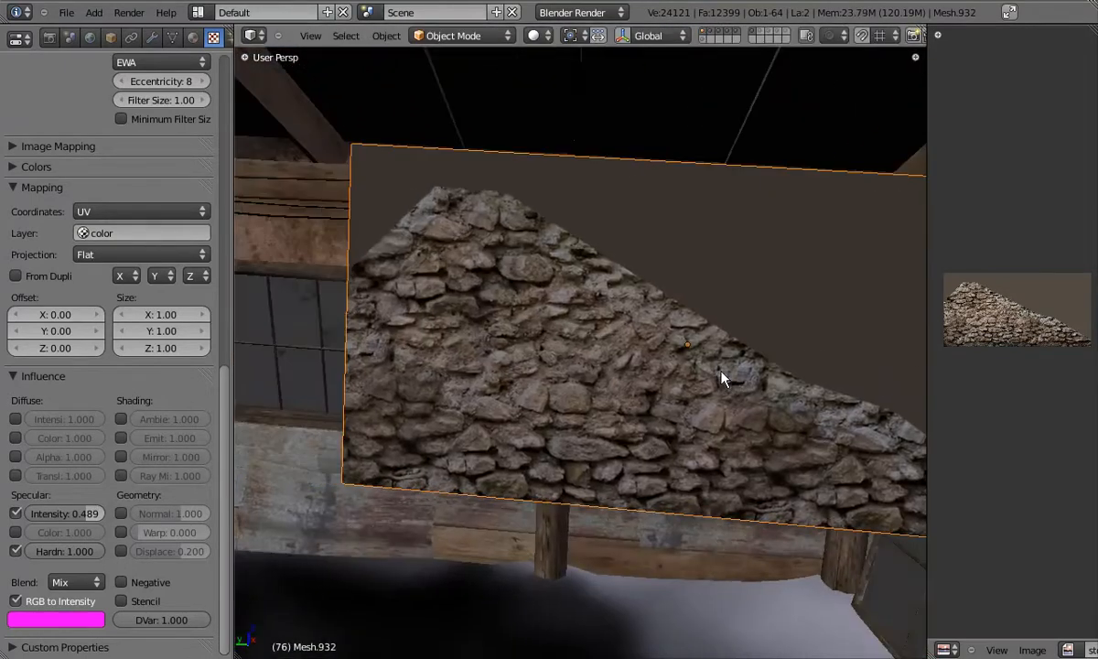
key("x")
left_click(673, 348)
middle_click_drag(673, 347, 760, 357)
key("g")
key("x")
left_click(607, 351)
Step: Slide the new stone plane along the Y axis into place on the side wall above the corrugated sheets
middle_click_drag(606, 351, 522, 350)
key("g")
key("y")
left_click(640, 326)
middle_click_drag(640, 325, 593, 389)
left_click(608, 387)
Step: Select the lamp in wireframe view, rotate it to light the side wall, and restore textured shading
scroll(558, 359, "down", 4)
middle_click_drag(555, 356, 615, 377)
scroll(527, 341, "down", 4)
middle_click_drag(527, 341, 641, 302)
key("z")
right_click(637, 196)
key("r")
left_click(418, 329)
key("z")
key("alt+z")
Step: Select the stone plane above the corrugated sheets on the side wall
mouse_move(394, 342)
middle_mouse_down()
mouse_move(420, 313)
mouse_move(522, 327)
middle_mouse_up()
scroll(346, 379, "up", 5)
middle_click_drag(346, 379, 553, 505)
scroll(526, 412, "up", 3)
right_click(518, 389)
scroll(526, 390, "down", 5)
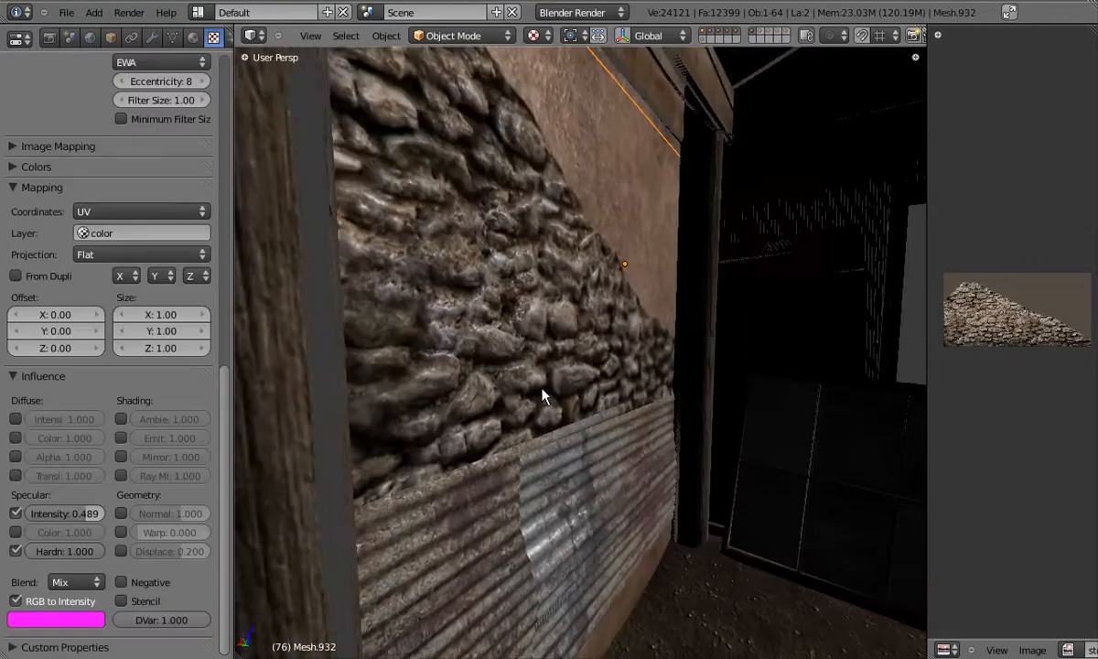
middle_click_drag(512, 393, 635, 315)
key("Tab")
key("s")
right_click(680, 377)
key("g")
key("y")
right_click(667, 377)
middle_click_drag(663, 377, 506, 379)
key("Tab")
key("g")
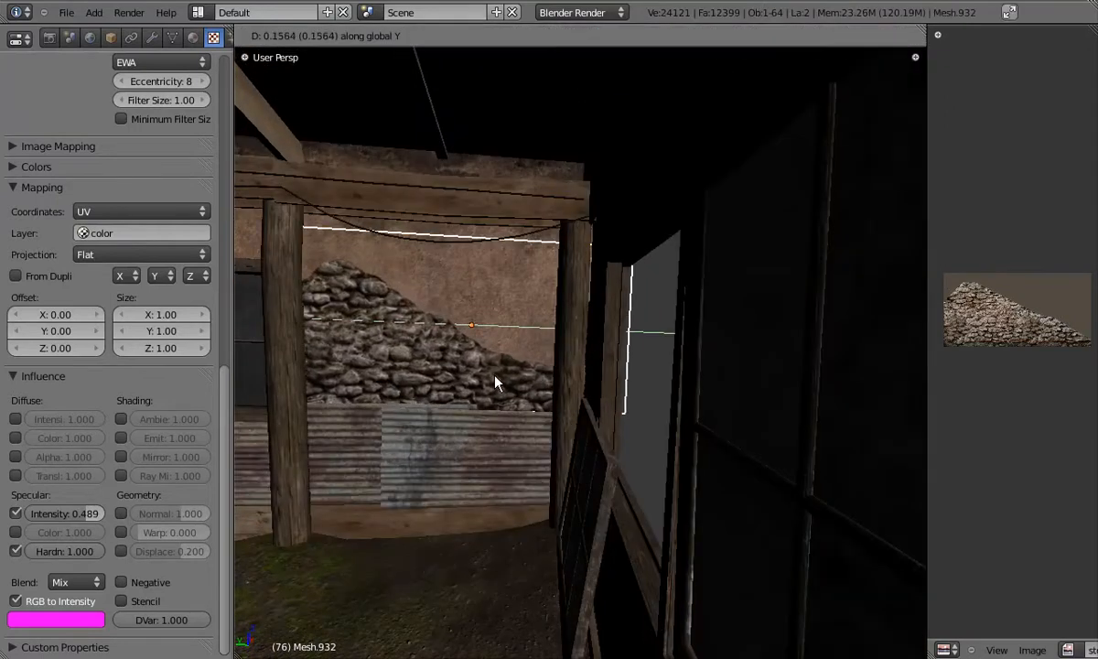
right_click(636, 370)
key("a")
middle_click_drag(494, 384, 494, 361)
right_click(447, 397)
key("z")
key("s")
right_click(721, 346)
key("s")
right_click(711, 347)
key("alt+z")
Step: Clear the selection and inspect the stone wall's relief and shading on the side wall up close
middle_click_drag(706, 349, 383, 390)
key("a")
scroll(412, 393, "up", 7)
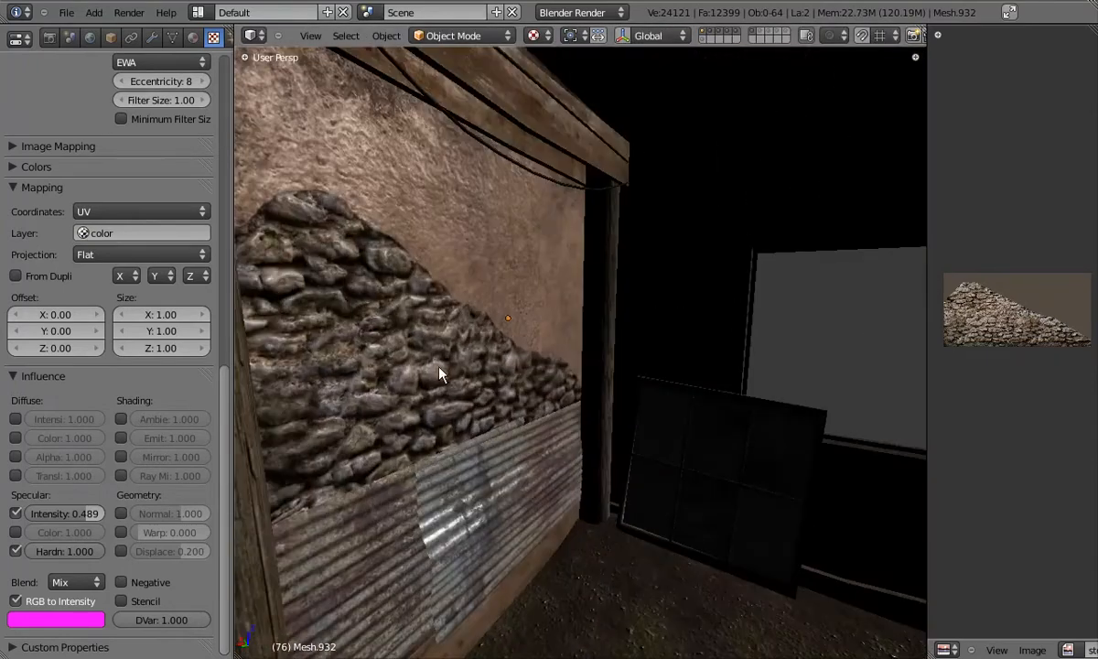
mouse_move(482, 399)
middle_mouse_down()
mouse_move(513, 383)
mouse_move(480, 383)
mouse_move(574, 485)
mouse_move(517, 399)
mouse_move(488, 389)
middle_mouse_up()
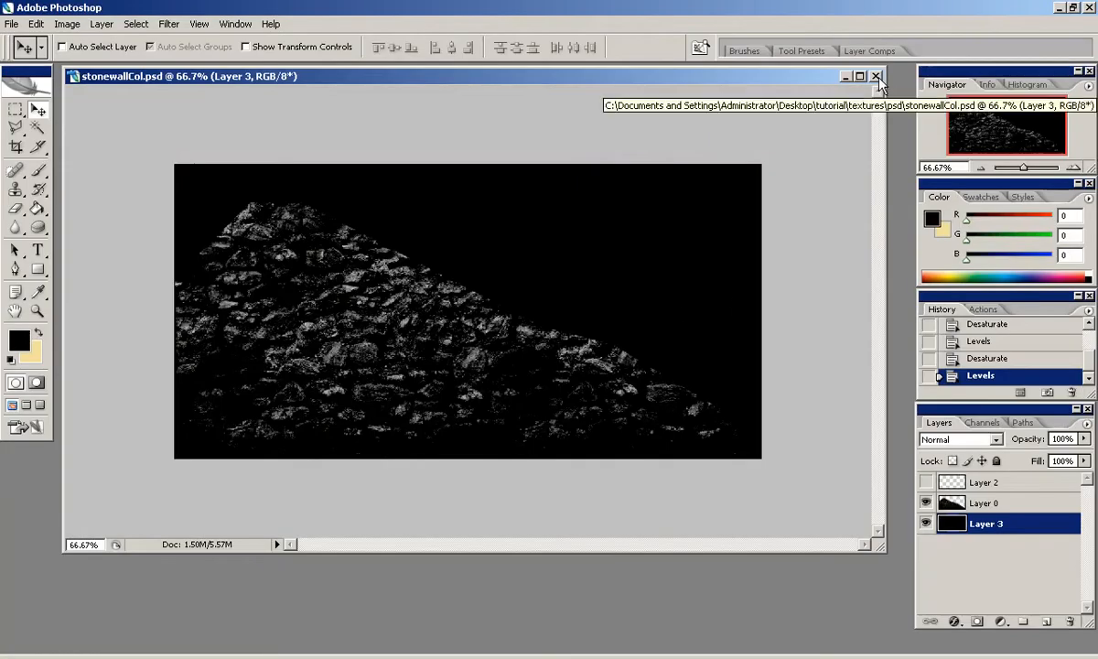
Step: Switch to Photoshop, close the specular version of stonewallCol.psd, reopen the saved colour file and enlarge its document window
left_click(876, 76)
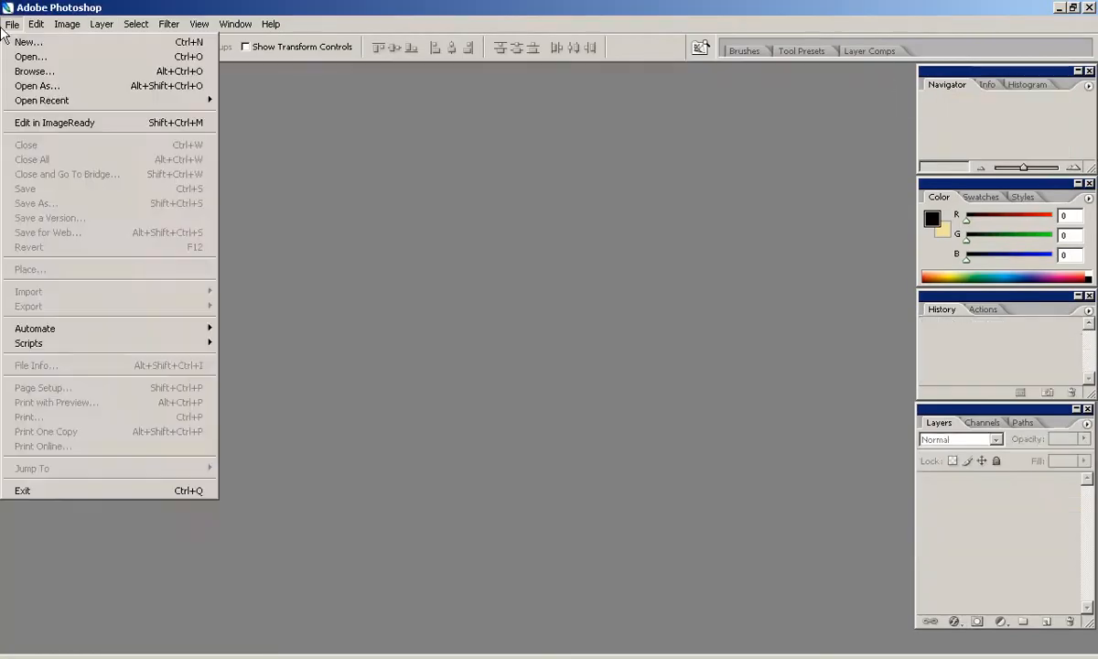
left_click(293, 103)
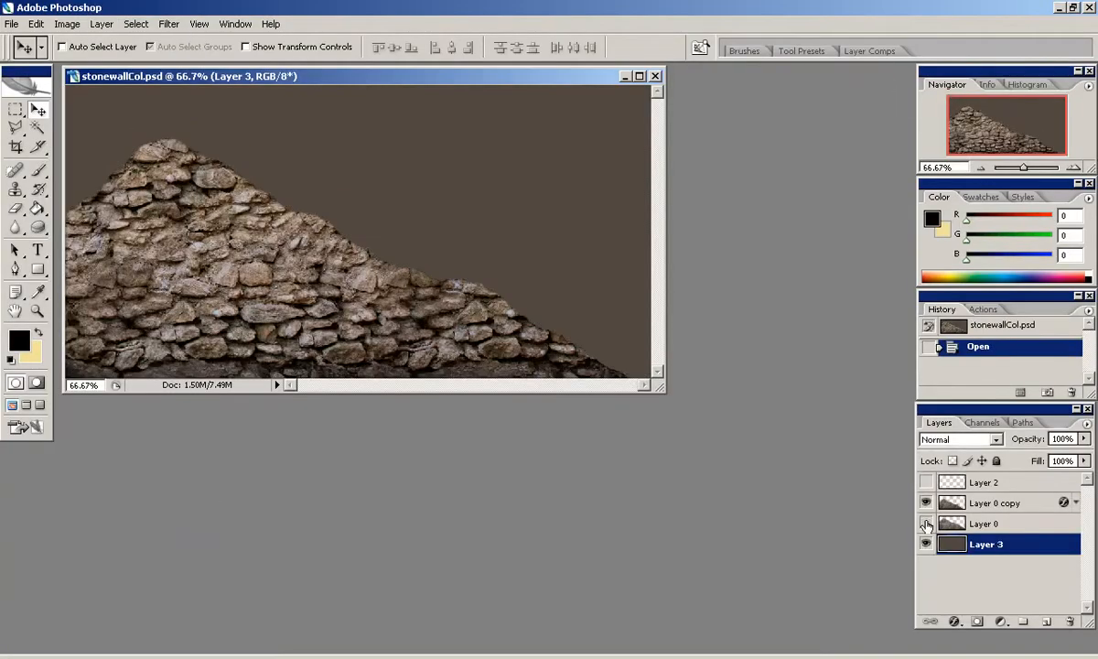
left_click_drag(663, 390, 905, 560)
Step: Load the outline of Layer 0 copy as a selection, and add a new layer above Layer 3 with black as the fill colour
left_click(951, 504, "ctrl")
left_click(1047, 622)
left_click(38, 209)
left_click(19, 341)
left_click(629, 417)
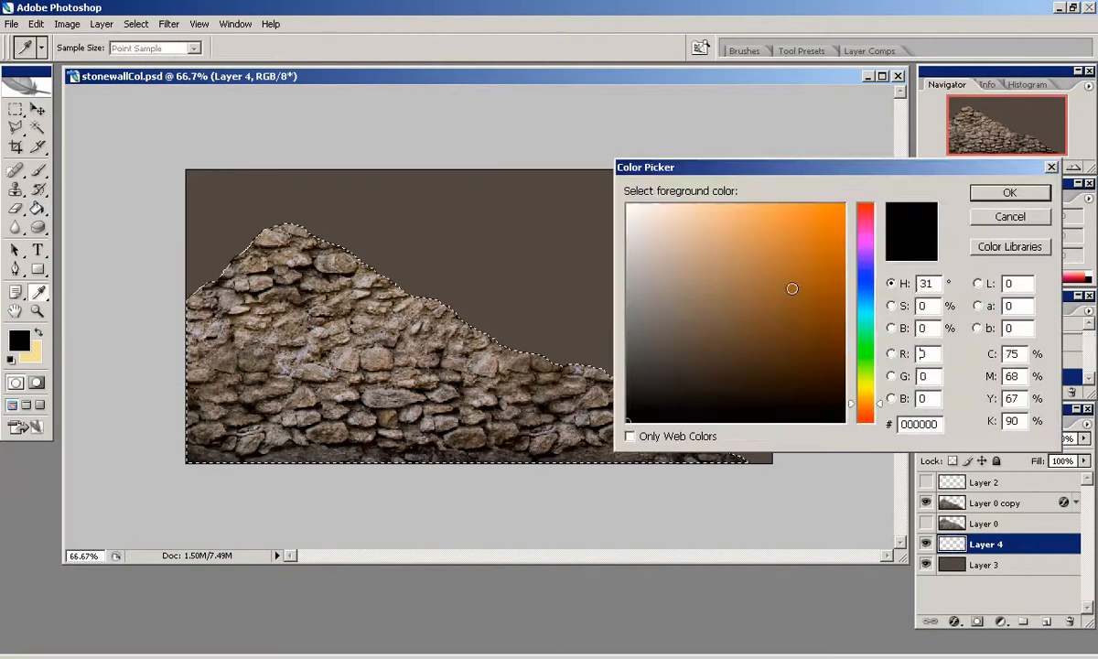
Step: Add a new layer above Layer 0 copy, fill the selected wall shape with black and deselect it
left_click(1010, 216)
left_click(998, 503)
left_click(1047, 621)
left_click(513, 393)
left_click(16, 109)
left_click(494, 347)
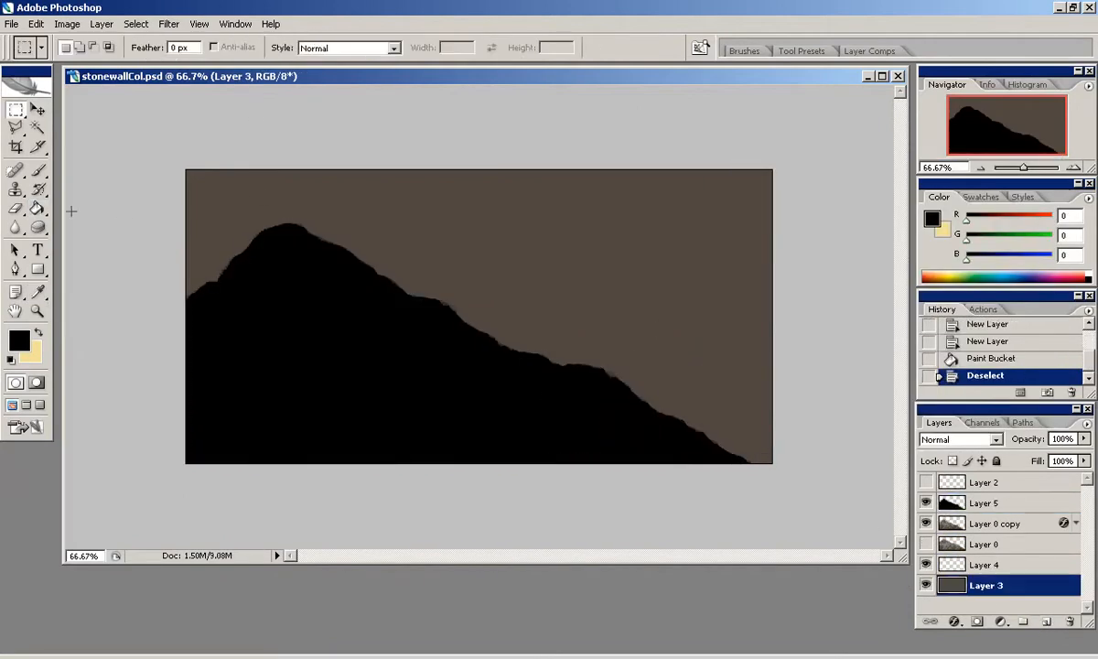
Step: Fill the background on Layer 3 around the black wall silhouette with white using the Paint Bucket
left_click(38, 209)
left_click(20, 340)
left_click_drag(659, 233, 537, 128)
left_click(1009, 191)
left_click(631, 215)
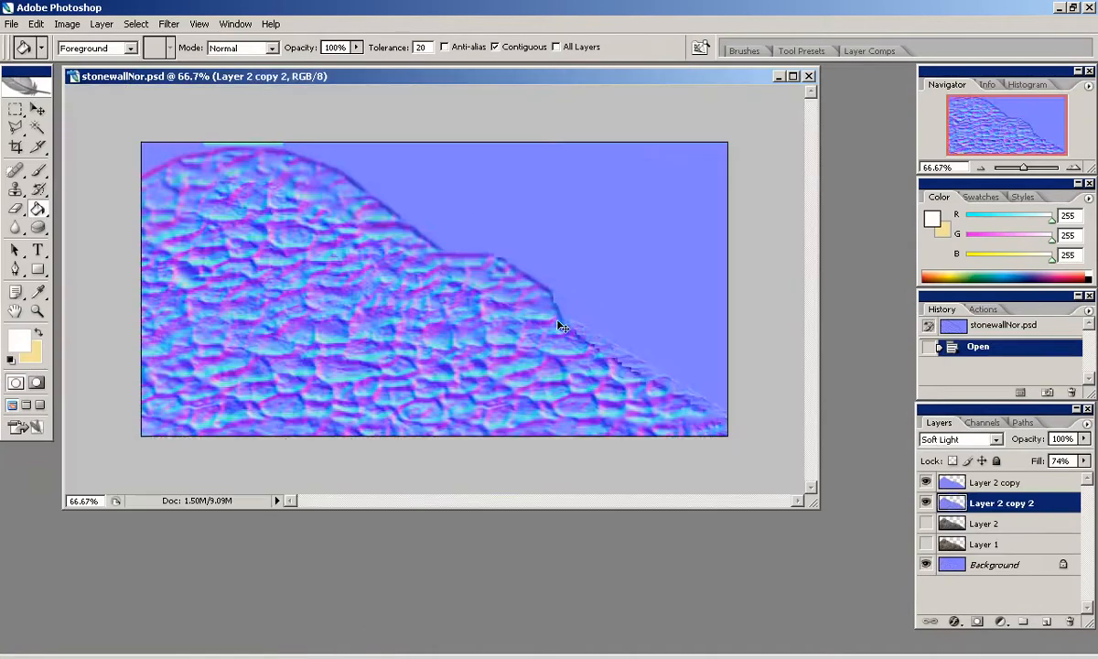
Step: Paste the wall silhouette into stonewallNor.psd and convert it to a normal map with the NVIDIA Normal Map Filter
key("ctrl+v")
left_click(177, 26)
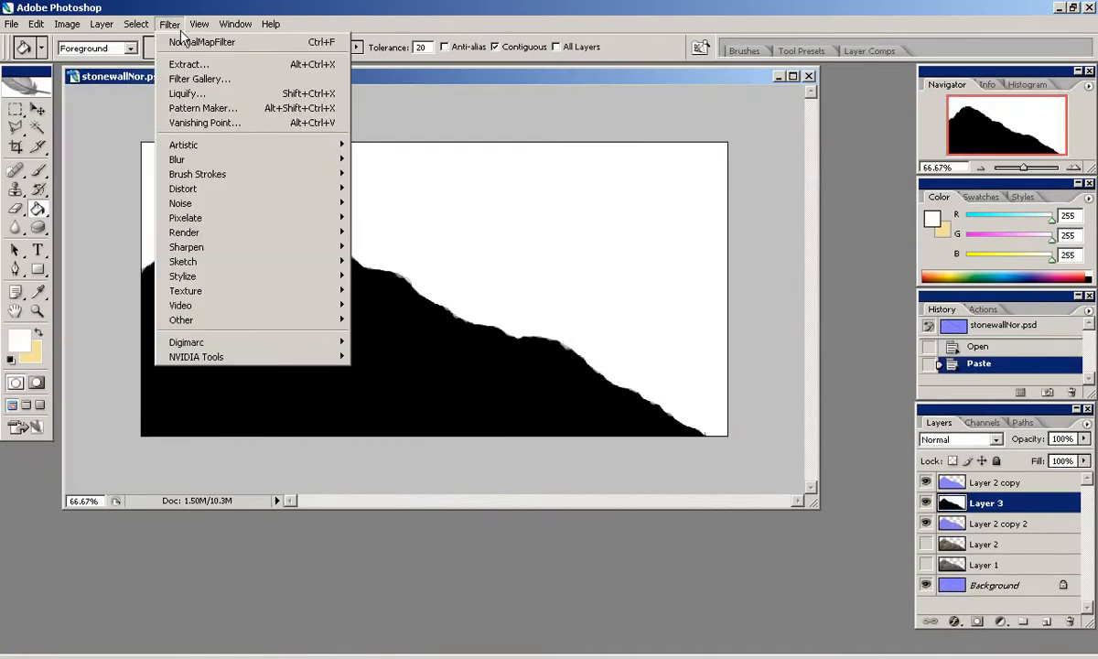
left_click(376, 356)
left_click_drag(316, 257, 289, 263)
left_click(356, 465)
Step: Move the outline normal layer to the top of the stack and invert its red channel
key("ctrl+z")
key("ctrl+z")
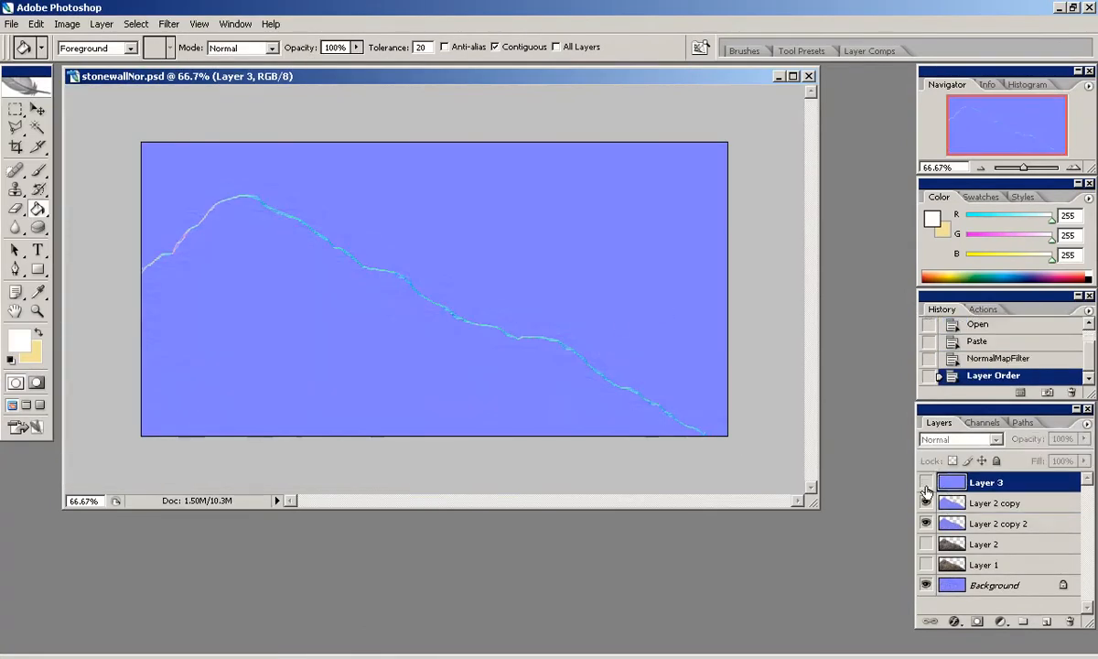
left_click(984, 423)
left_click(1007, 392)
key("ctrl+i")
Step: Blend the outline normal layer over the stone normals using Overlay mode
left_click(937, 423)
left_click(959, 440)
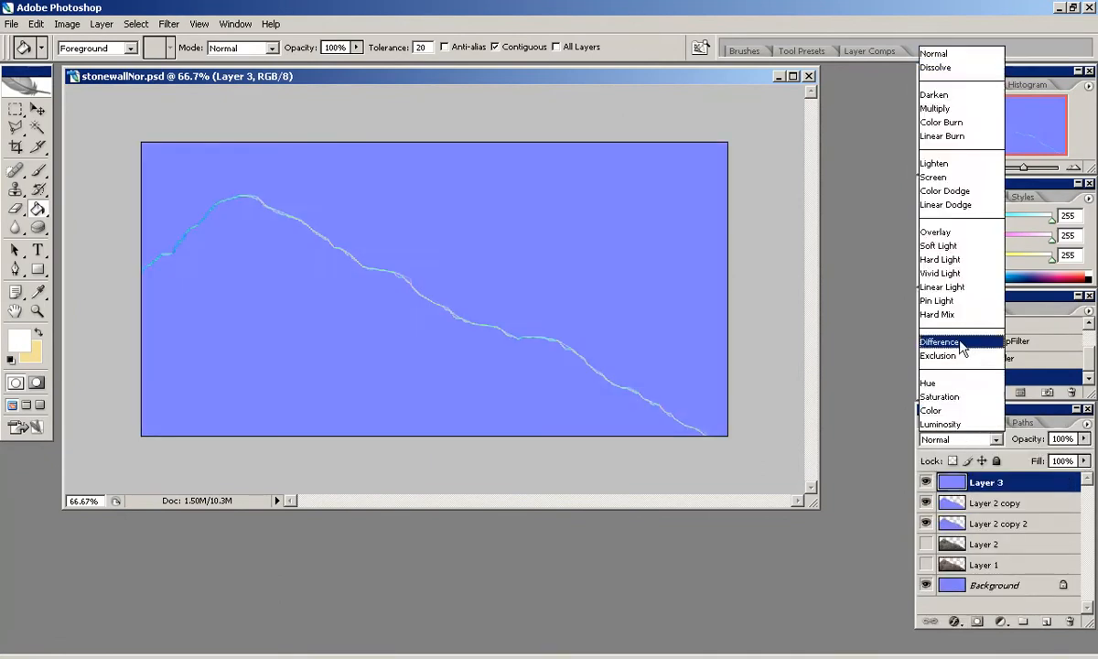
left_click(948, 253)
Step: Save the normal map document and export a PNG copy over stonewallNor.png
left_click(11, 25)
left_click(28, 188)
left_click(11, 25)
left_click(60, 205)
left_click(568, 399)
left_click(555, 571)
left_click(755, 101)
left_click(845, 375)
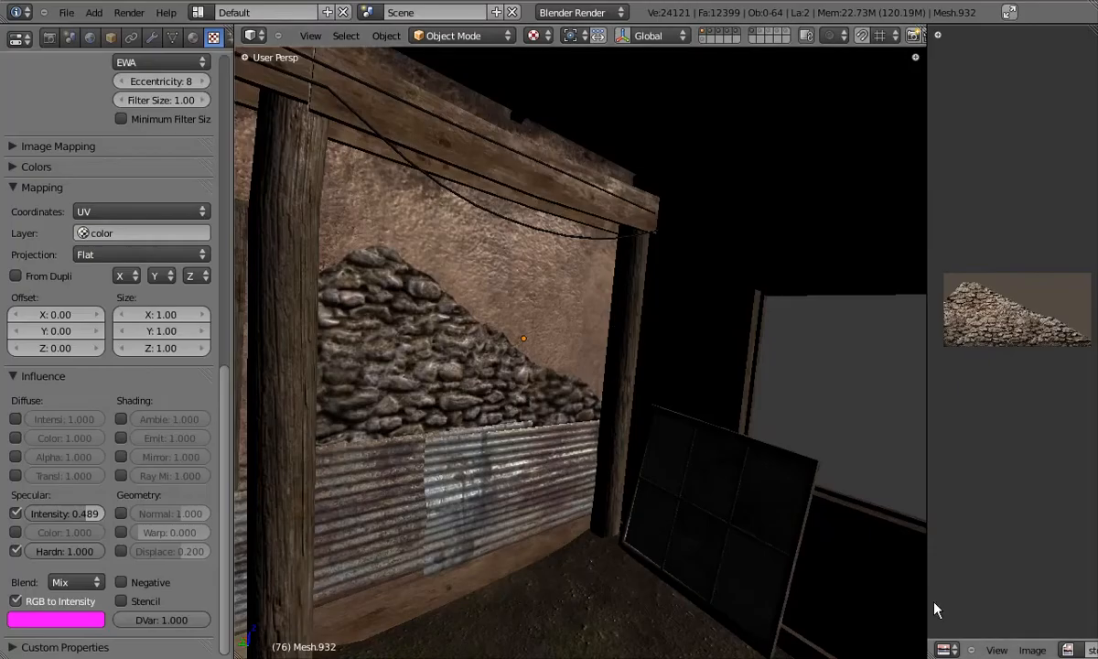
Step: Switch to Blender, show the wall material's stonewallNor texture settings and examine the stone patch's relief from several angles
scroll(201, 275, "up", 10)
left_click(137, 69)
mouse_move(235, 165)
left_mouse_down()
mouse_move(228, 96)
mouse_move(226, 181)
left_mouse_up()
scroll(476, 327, "up", 4)
middle_click_drag(476, 328, 453, 322)
left_click_drag(225, 311, 194, 513)
middle_click_drag(416, 384, 583, 376)
scroll(437, 361, "down", 4)
key("a")
scroll(434, 356, "up", 4)
Step: Return to Photoshop and undo the outline layer's changes back to the pasted black-and-white silhouette
key("alt+Tab")
key("ctrl+alt+z")
key("ctrl+alt+z")
key("ctrl+alt+z")
key("ctrl+alt+z")
key("ctrl+alt+z")
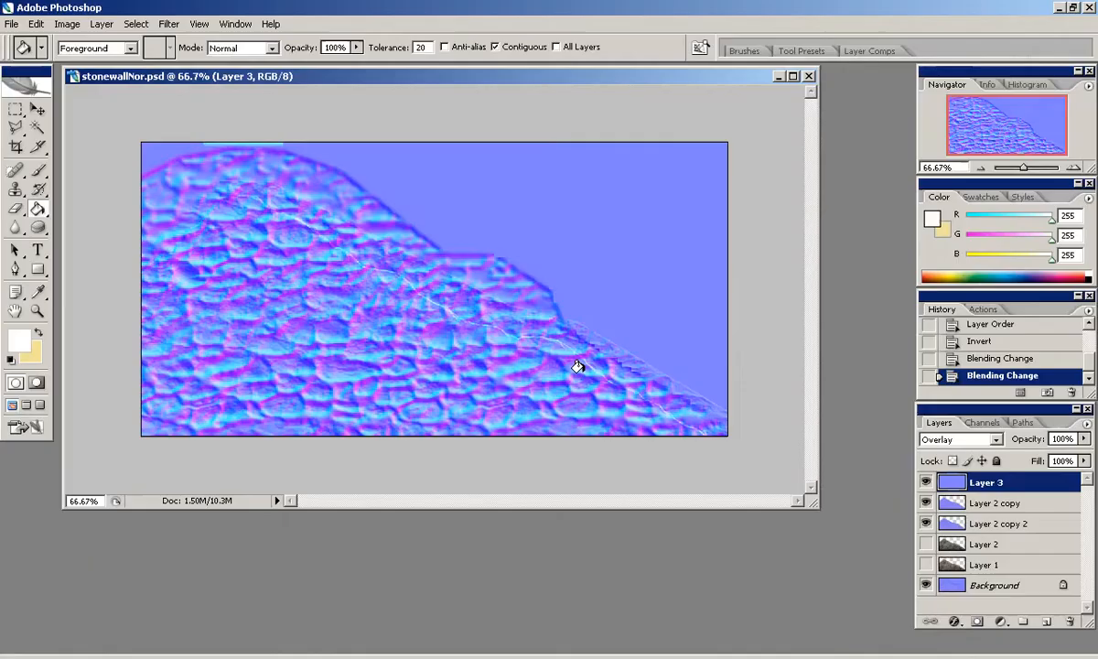
Step: Run the NVIDIA Normal Map Filter on the pasted silhouette to generate a thicker outline normal
left_click(169, 24)
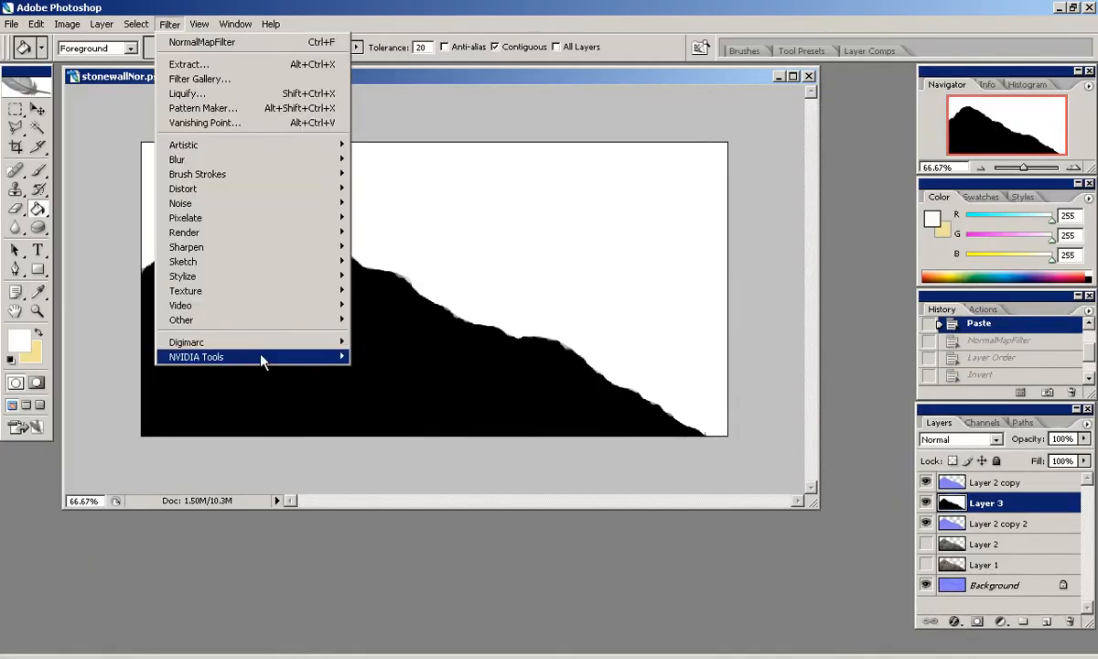
mouse_move(329, 357)
left_click(402, 357)
key("Return")
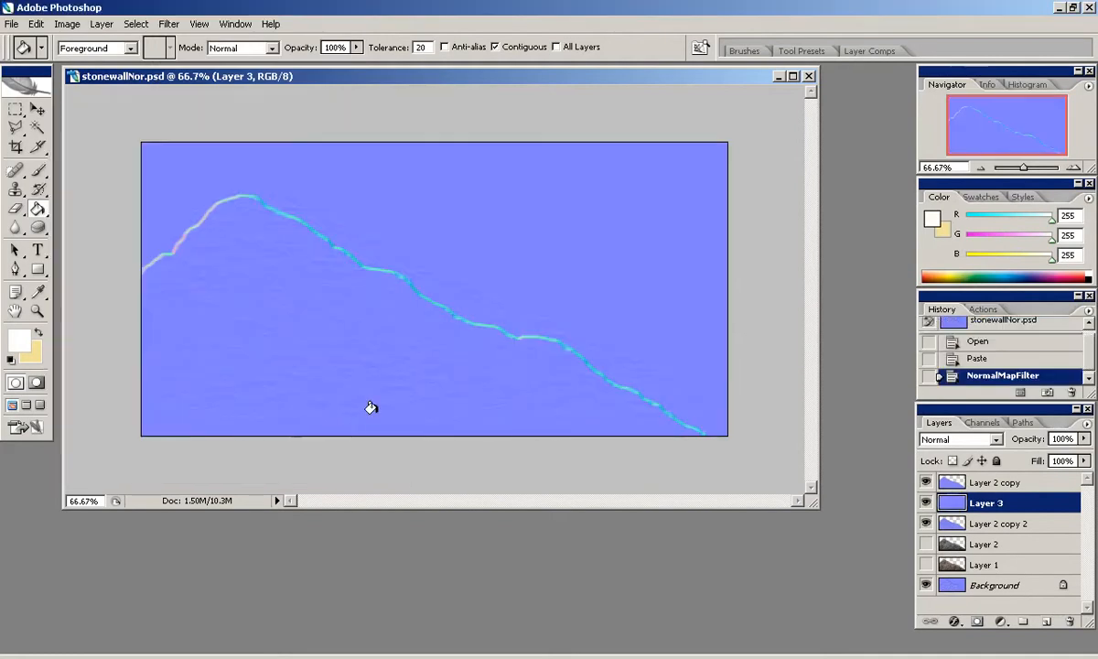
Step: Set the topmost outline layer's blend mode to Overlay and duplicate it as a second outline layer
left_click(959, 441)
left_click(952, 248)
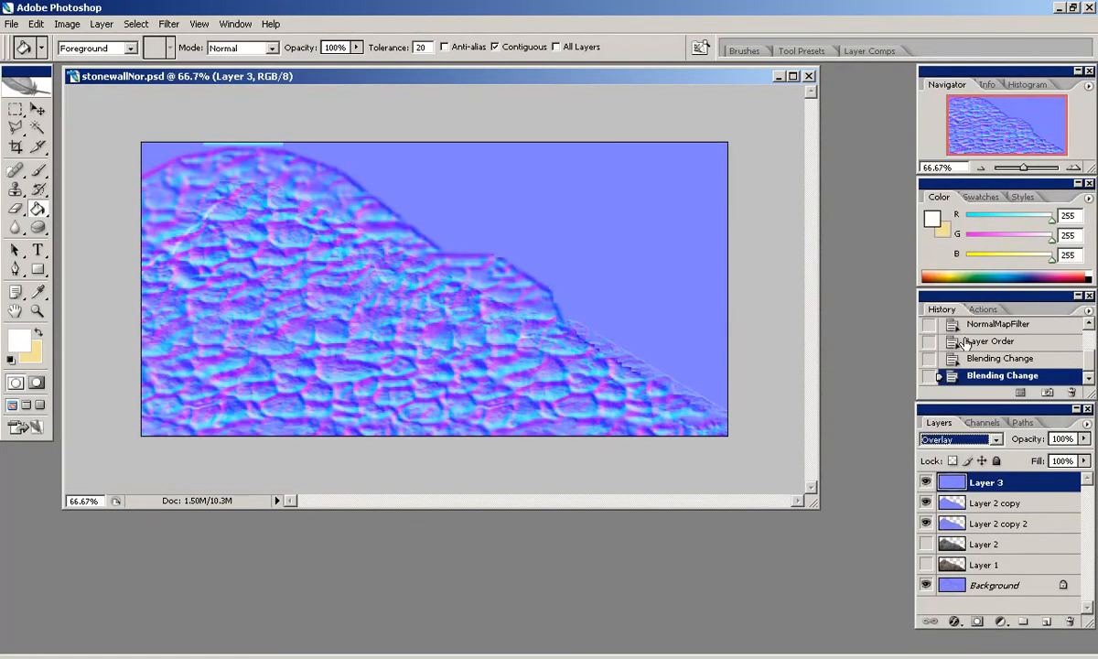
Step: Save the document with the doubled outline and overwrite the stonewallNor.png export
left_click(11, 23)
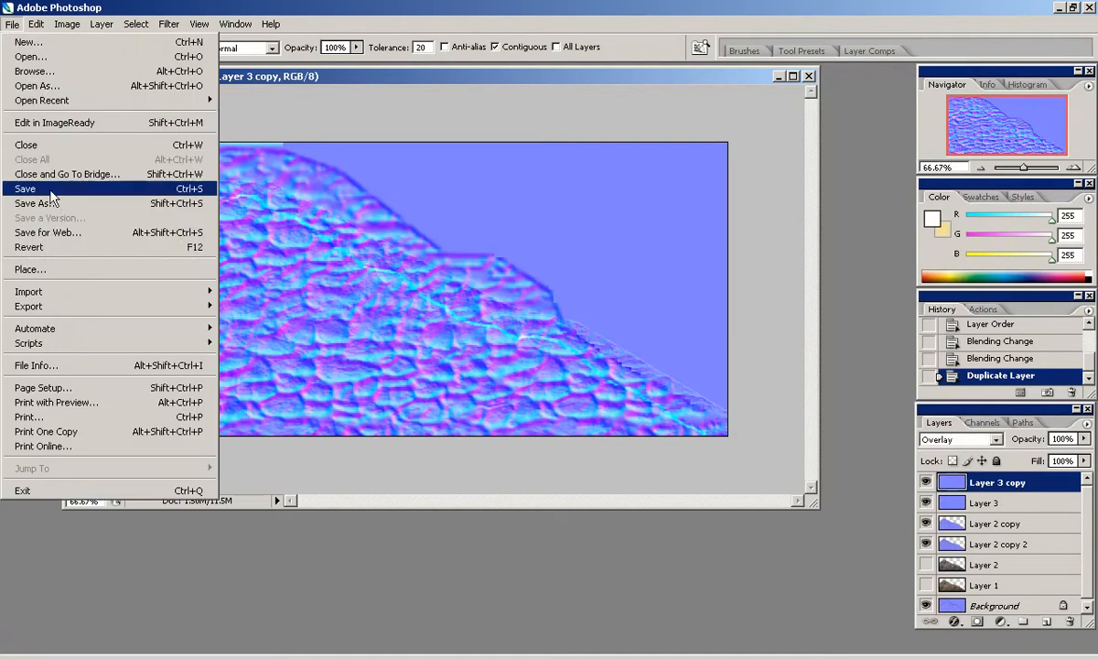
left_click(88, 138)
left_click(776, 398)
left_click(625, 621)
key("Return")
left_click(587, 315)
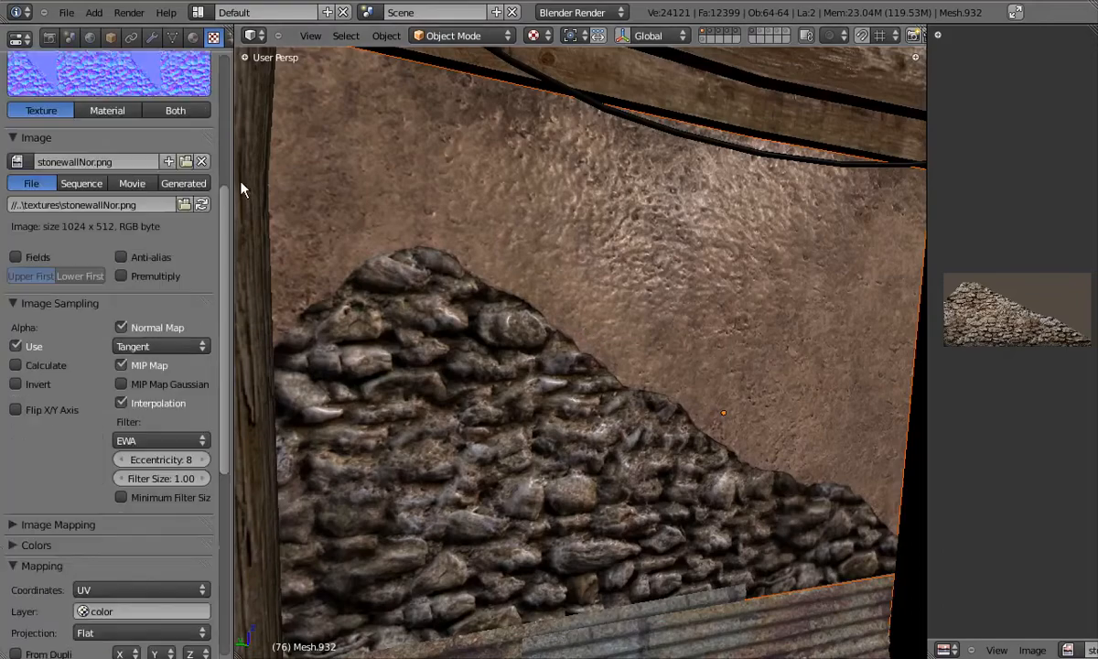
Step: Reload the stonewallNor.png image in Blender and check the stone patch on the wall
middle_click_drag(201, 205, 201, 324)
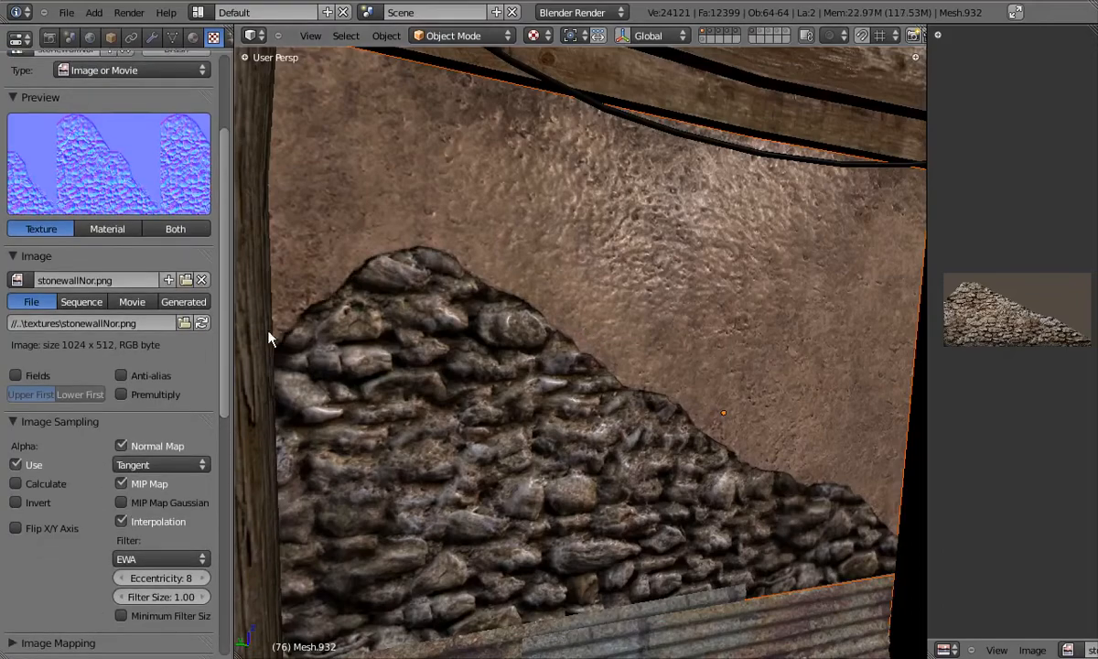
left_click(202, 323)
scroll(587, 399, "down", 2)
middle_click_drag(586, 399, 584, 367)
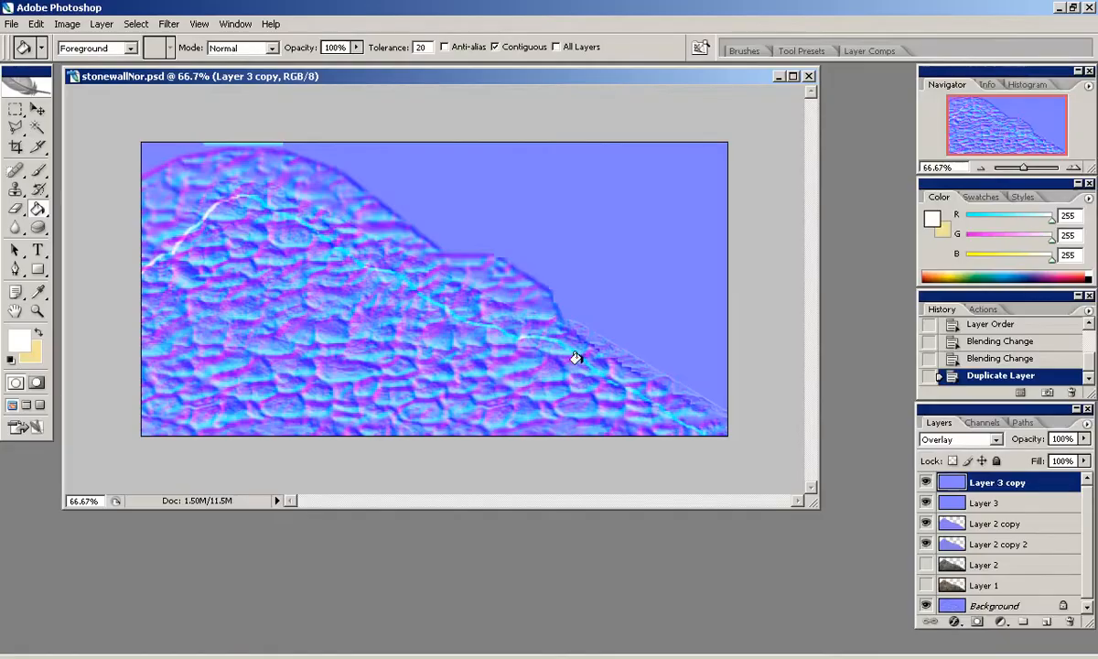
Step: Set the duplicated outline layer to Soft Light blending with 72% fill in Photoshop
left_click(995, 440)
left_click(938, 261)
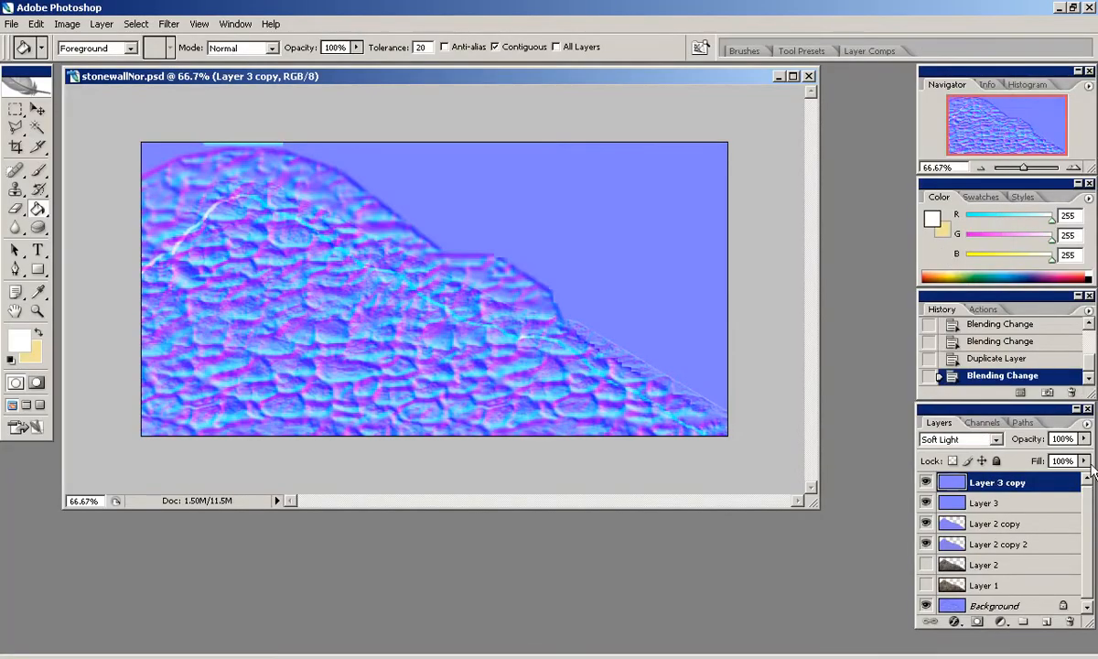
Step: Save the softened normal map and export it again as a non-interlaced stonewallNor.png
left_click(11, 24)
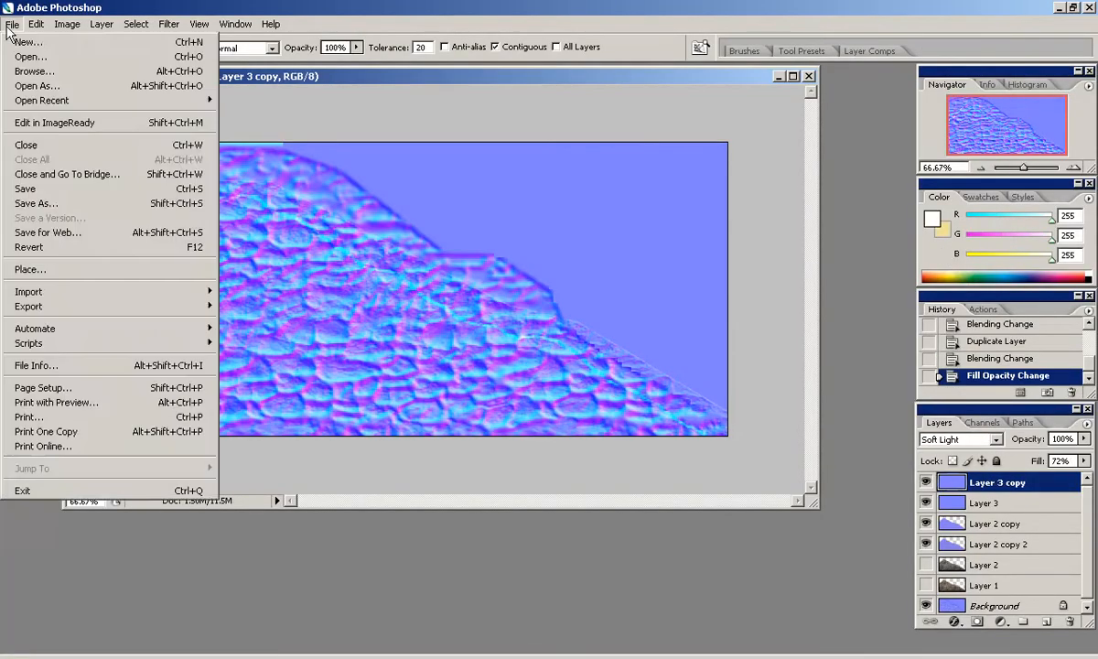
left_click(37, 134)
left_click(776, 398)
left_click(513, 619)
left_click(756, 100)
key("Return")
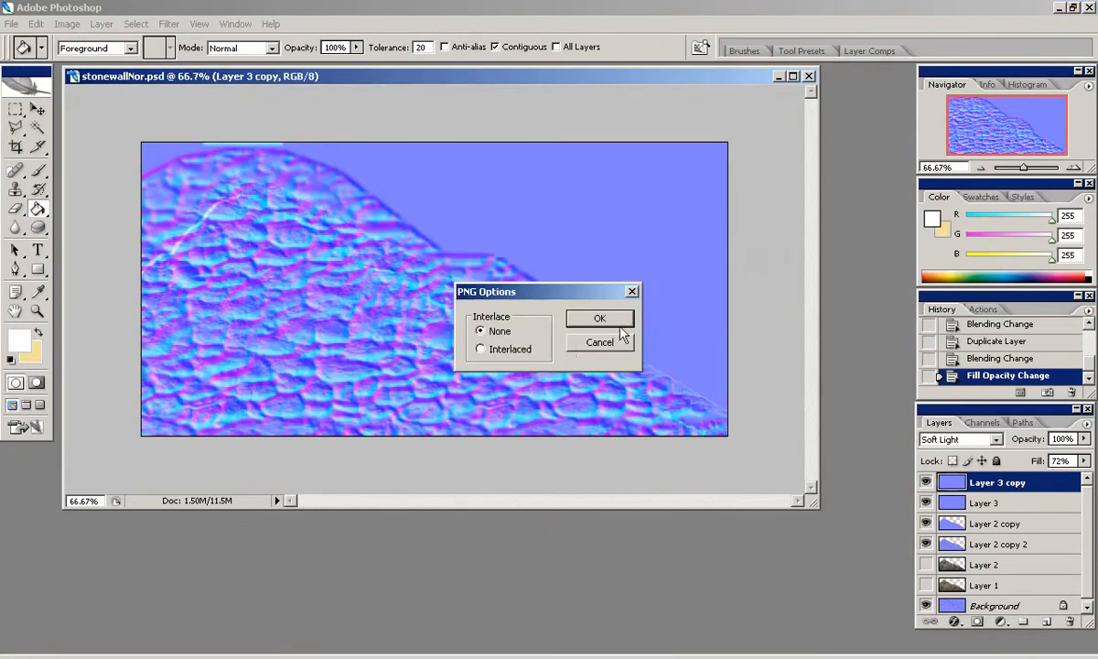
key("Return")
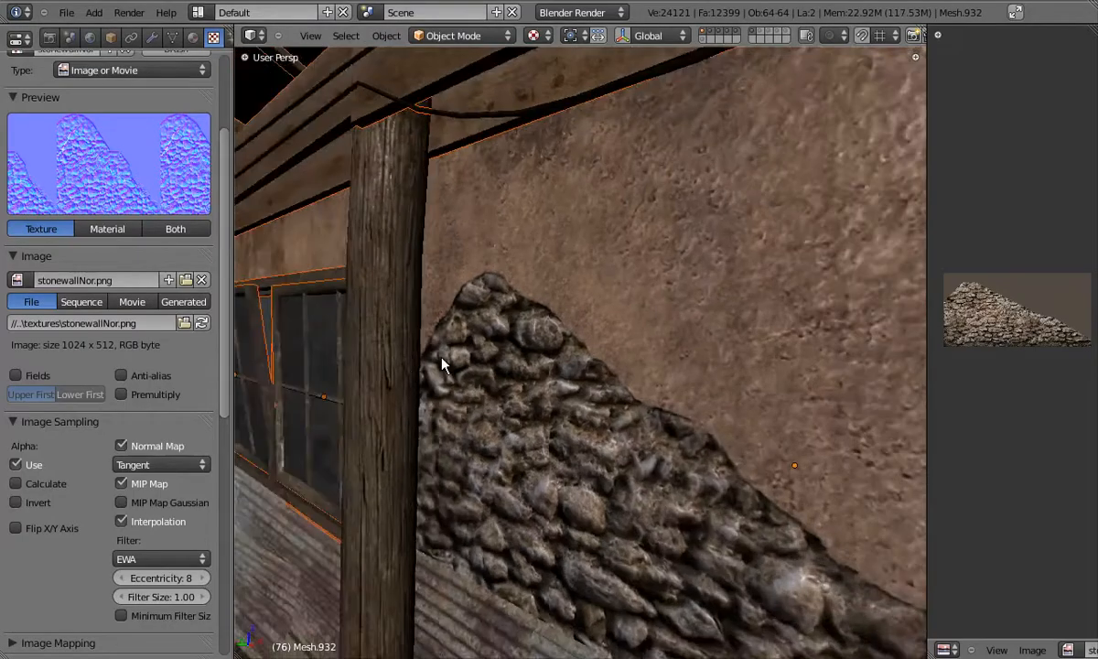
Step: Examine the stone patch's edges and lighting on the building in Blender with everything deselected
middle_click_drag(441, 365, 416, 169)
scroll(576, 369, "down", 3)
scroll(416, 169, "up", 4)
scroll(476, 206, "down", 3)
key("a")
middle_click_drag(524, 225, 596, 312)
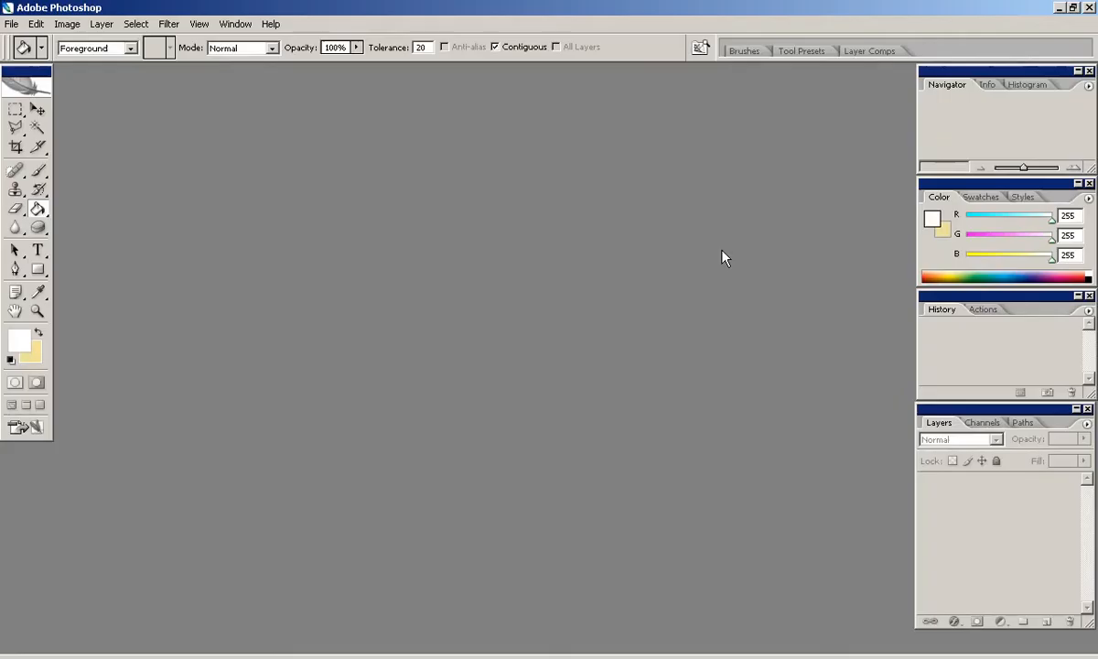
Step: Reopen stonewallNor.psd in Photoshop, merge Layer 3 copy into the outline layer below and delete the merged layer
left_click(11, 23)
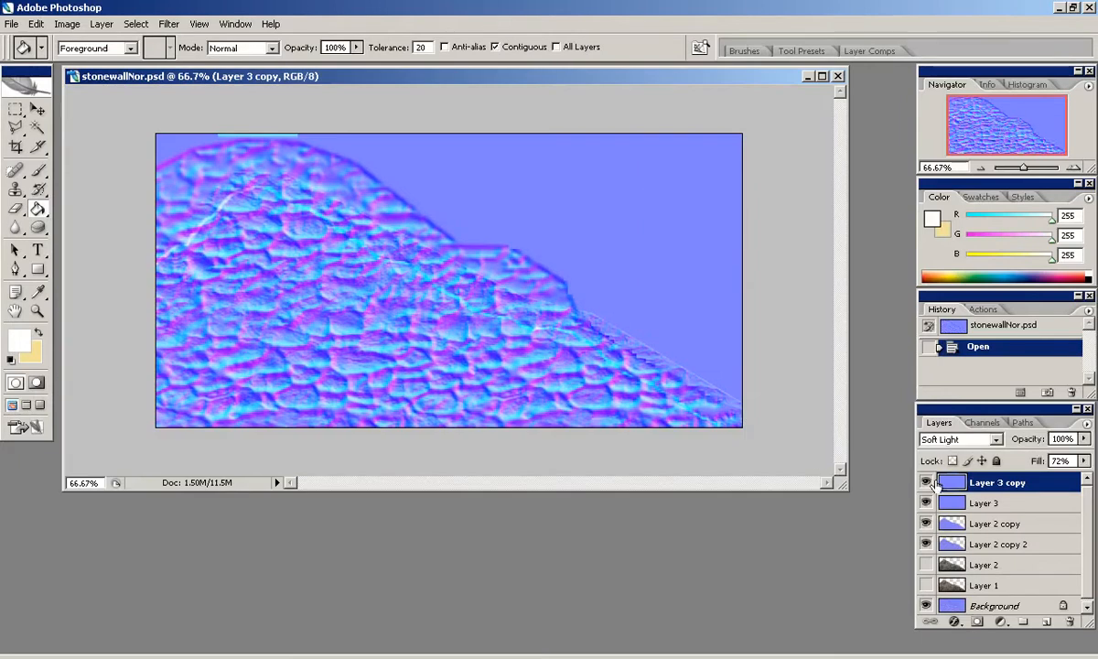
key("ctrl+e")
left_click_drag(962, 487, 1071, 620)
Step: Paste the wall silhouette again and convert it with the NVIDIA Normal Map Filter using 7 x 7 and scale 4
key("ctrl+v")
left_click(169, 24)
left_click(371, 358)
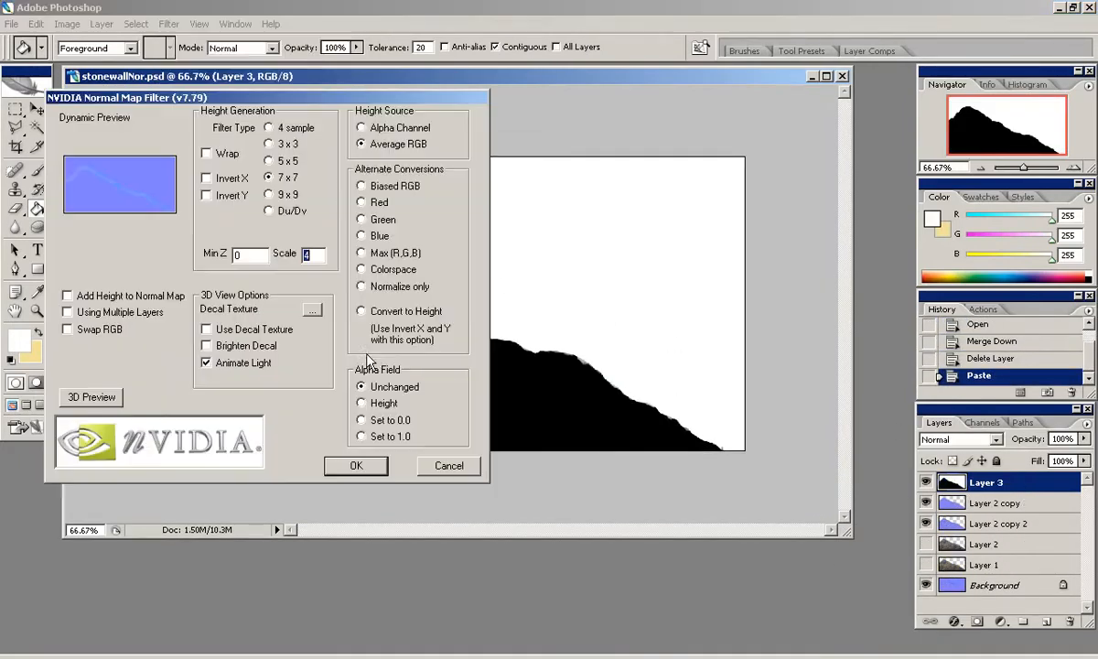
left_click(356, 465)
Step: Set the new outline normal layer's blend mode to Soft Light and duplicate the layer
left_click(959, 439)
left_click(901, 261)
left_click_drag(984, 483, 1048, 622)
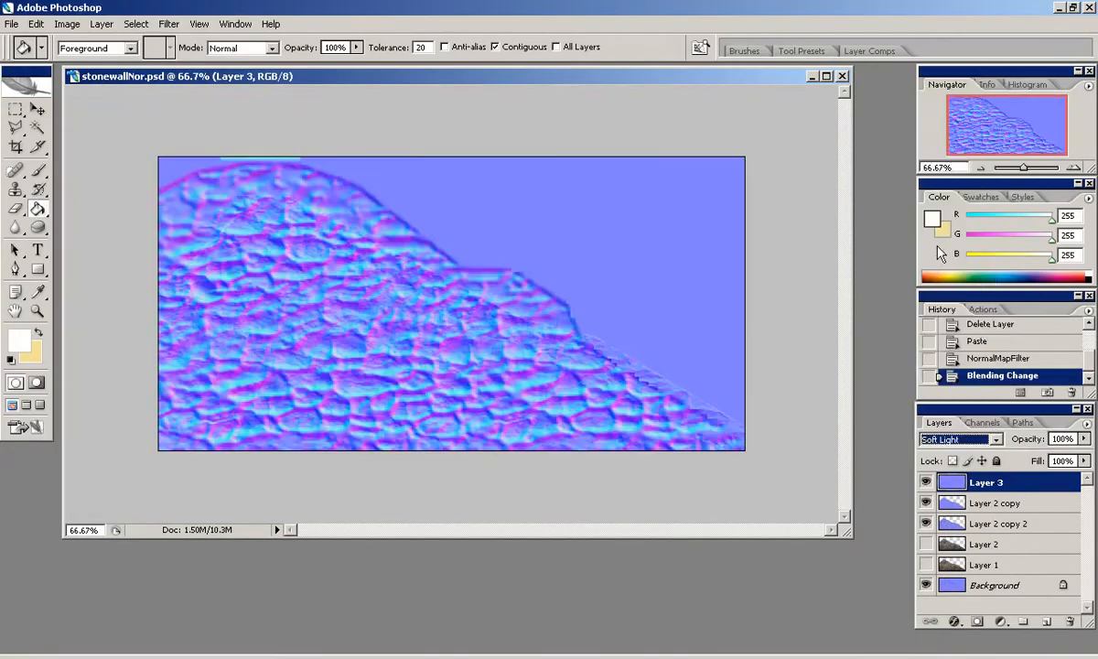
Step: Save the revised normal map, export it over stonewallNor.png and close the document
left_click(12, 23)
left_click(42, 180)
left_click(604, 398)
left_click(549, 575)
left_click(736, 98)
left_click(846, 376)
left_click(600, 318)
left_click(848, 64)
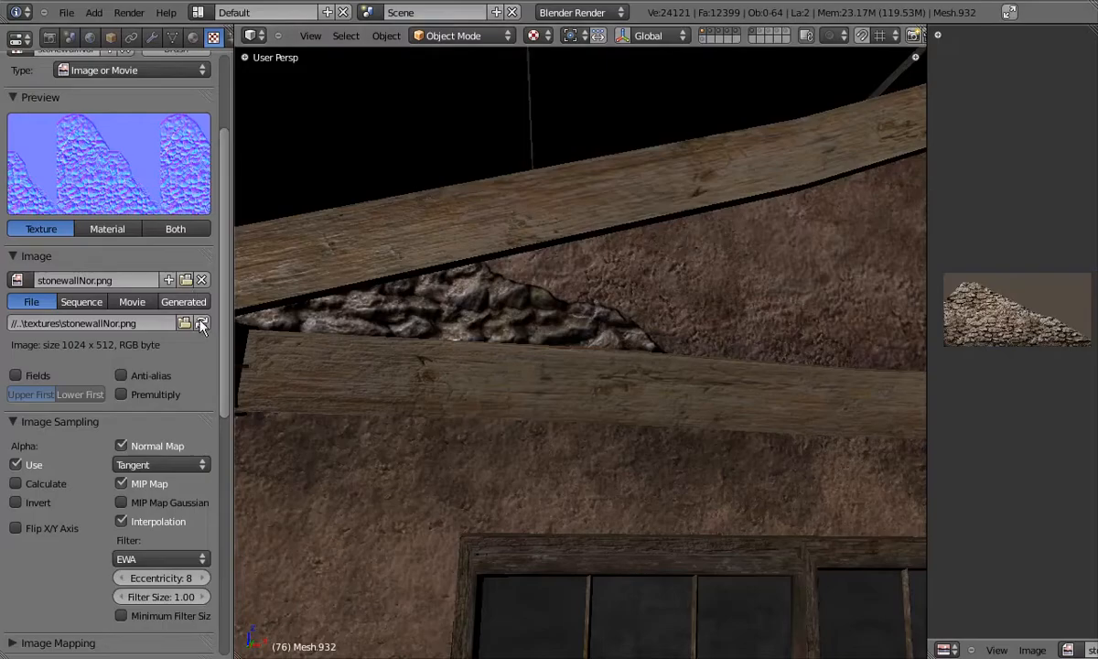
Step: Reload the revised stonewallNor.png in Blender and inspect the stone patches near and far
left_click(202, 327)
middle_click_drag(529, 308, 592, 294)
scroll(629, 300, "up", 5)
scroll(572, 339, "down", 6)
scroll(572, 340, "down", 4)
scroll(608, 392, "down", 3)
Step: Set the stone normal texture's Normal influence to 0.611 and check the building's walls
left_click_drag(220, 366, 221, 604)
double_click(169, 578)
type(".5")
key("Return")
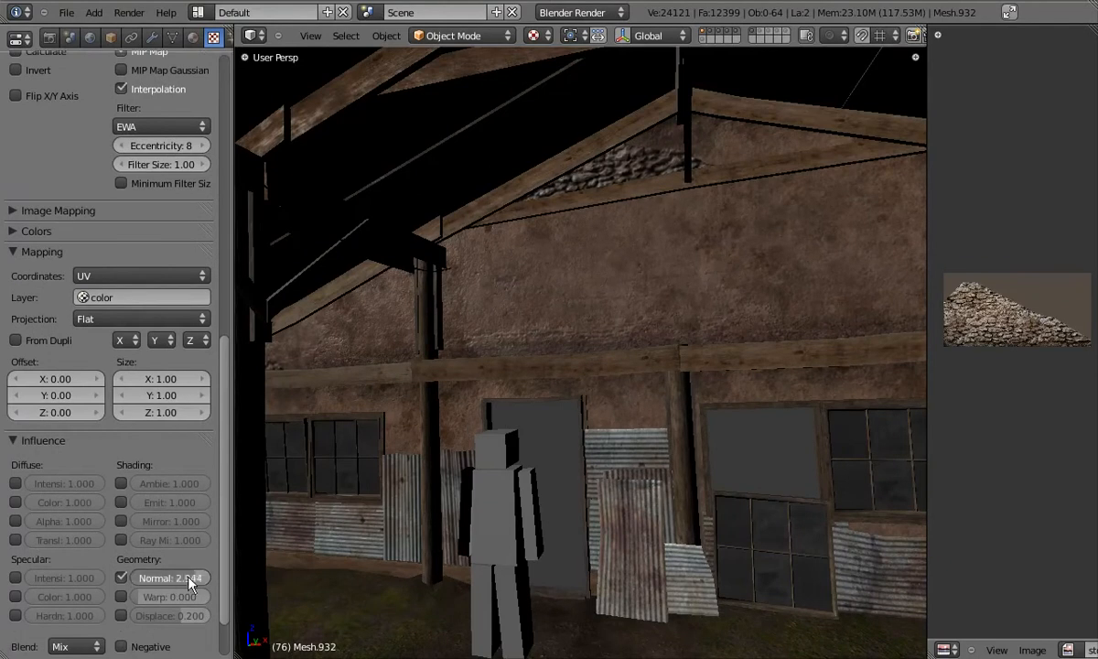
left_click_drag(169, 578, 171, 577)
double_click(171, 578)
type(".611")
key("Return")
middle_click_drag(430, 439, 240, 282)
scroll(553, 398, "down", 2)
middle_click_drag(901, 286, 628, 373)
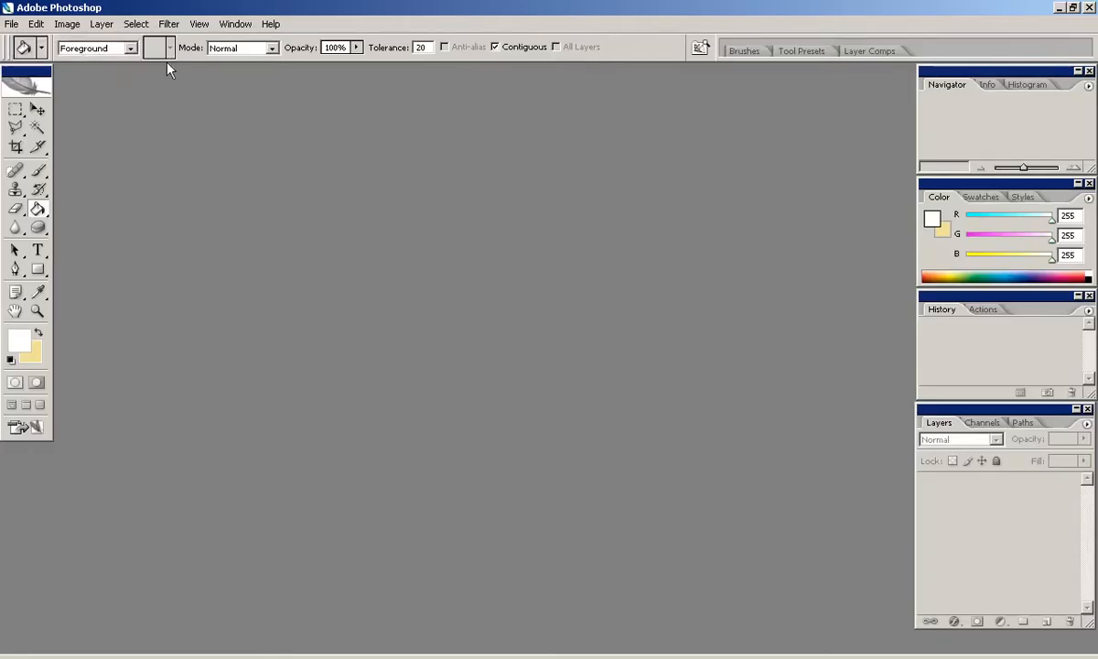
Step: Open the recent file stonewallCol.psd in Photoshop and show the Inner Shadow settings of Layer 0 copy
left_click(12, 24)
mouse_move(66, 108)
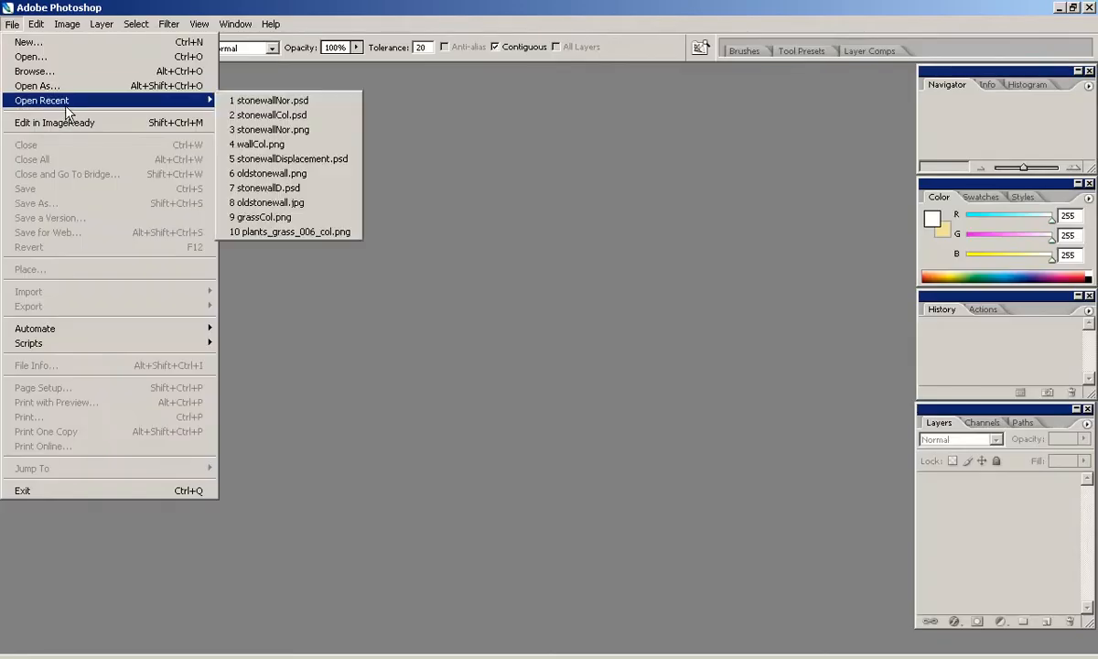
left_click(312, 115)
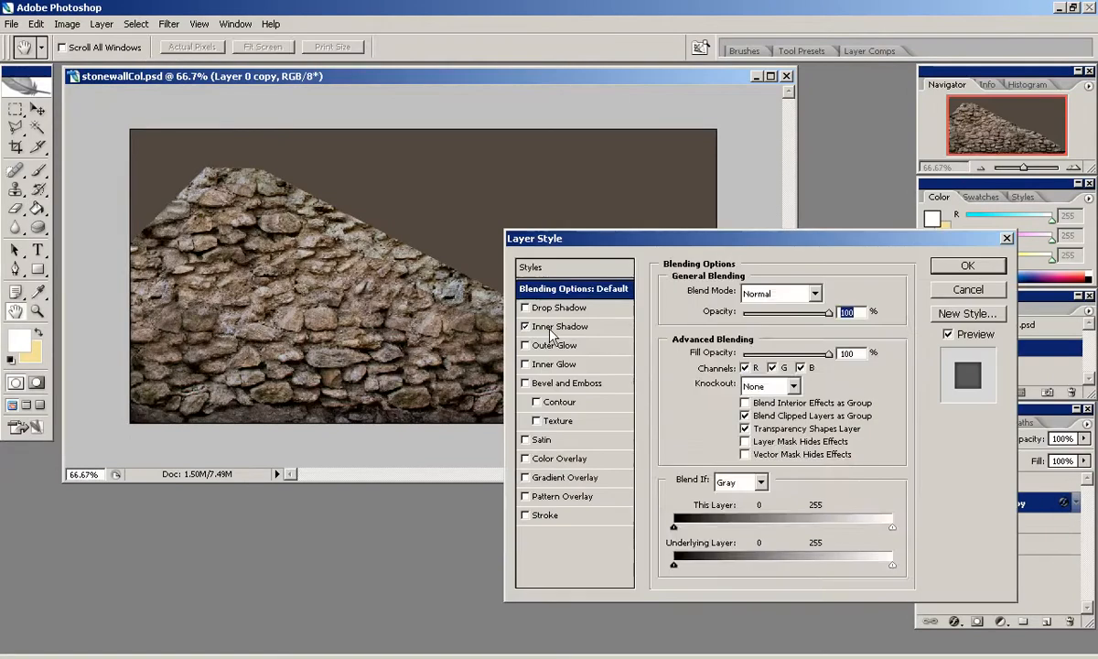
left_click(525, 327)
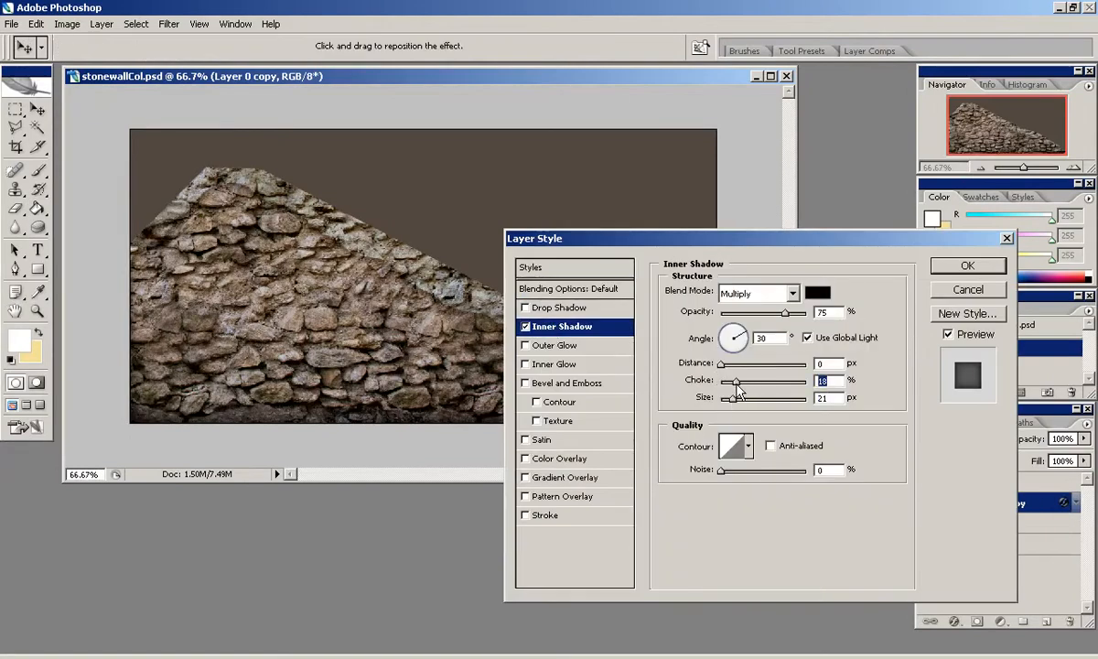
Step: Give the inner shadow 8 px distance, 9% choke, a 90° angle without global light, and a dark brown colour
left_click_drag(721, 365, 728, 366)
left_click_drag(735, 382, 729, 382)
left_click(817, 292)
left_click(865, 411)
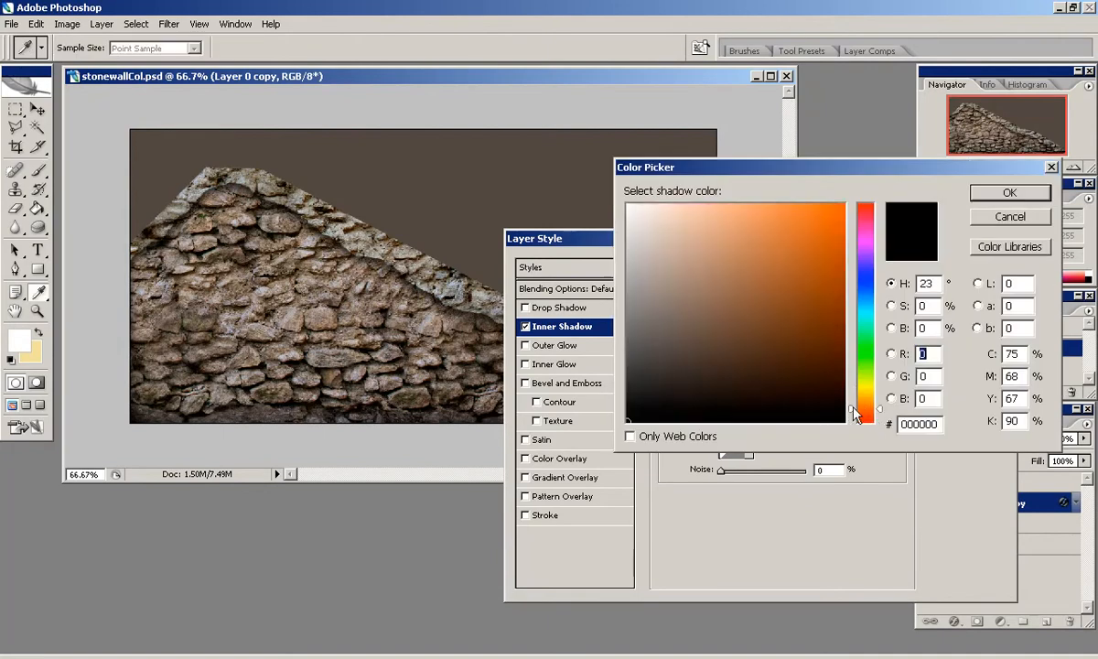
left_click(1007, 193)
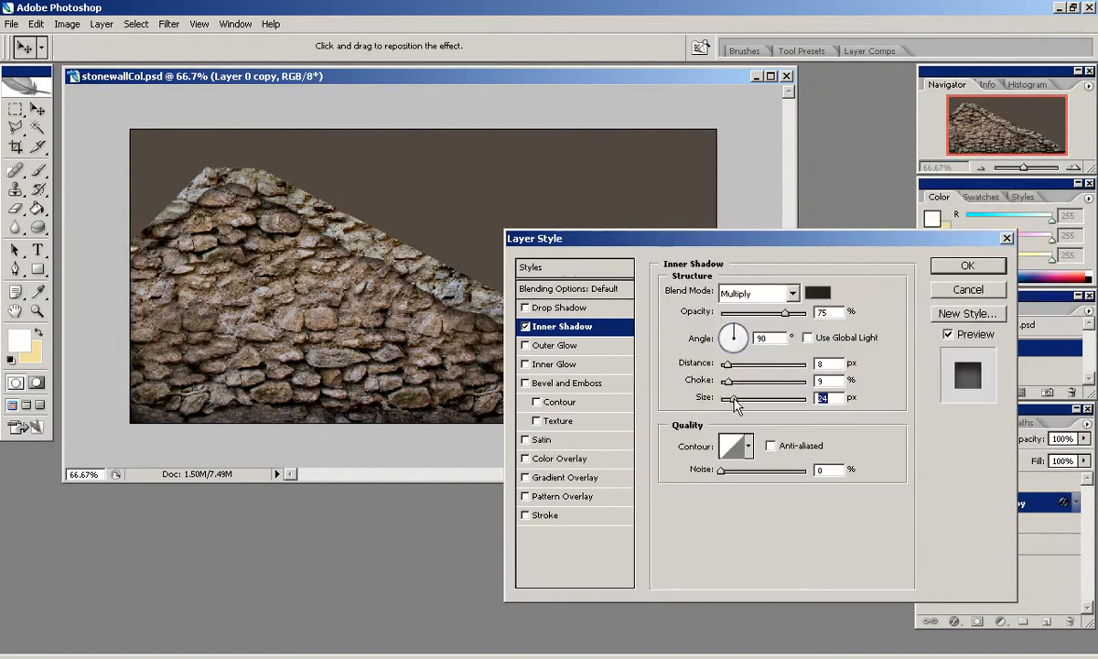
Step: Set the inner shadow to Linear Burn with 29 px size, 0% choke and 46% opacity
left_click_drag(733, 400, 736, 400)
left_click(764, 294)
left_click(754, 78)
left_click(743, 296)
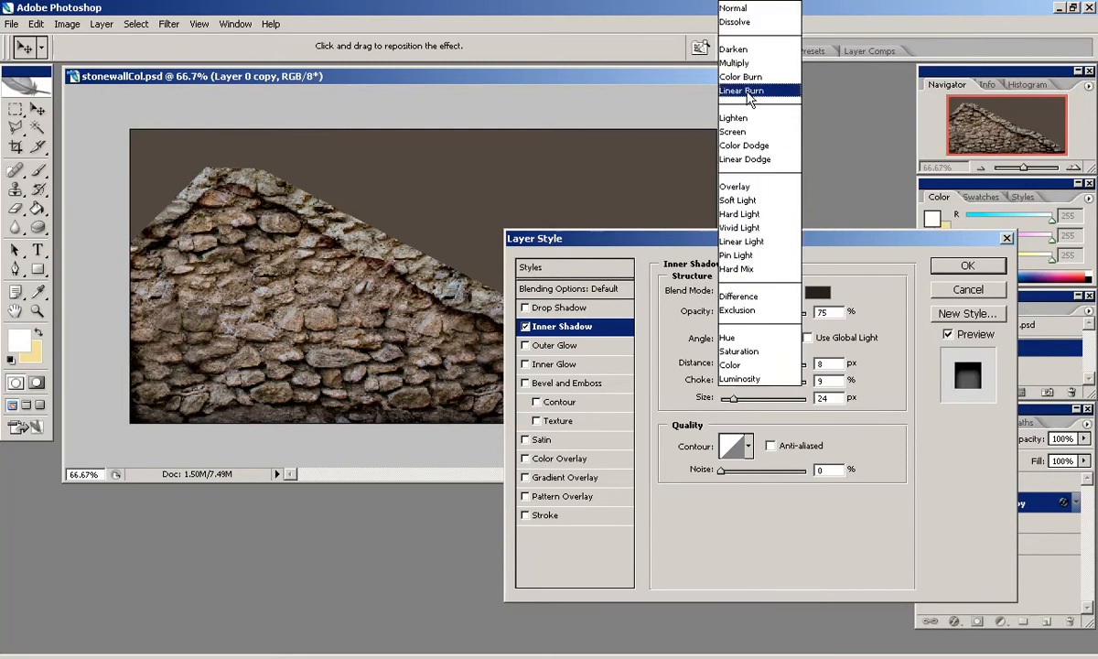
left_click(750, 92)
left_click_drag(734, 400, 739, 399)
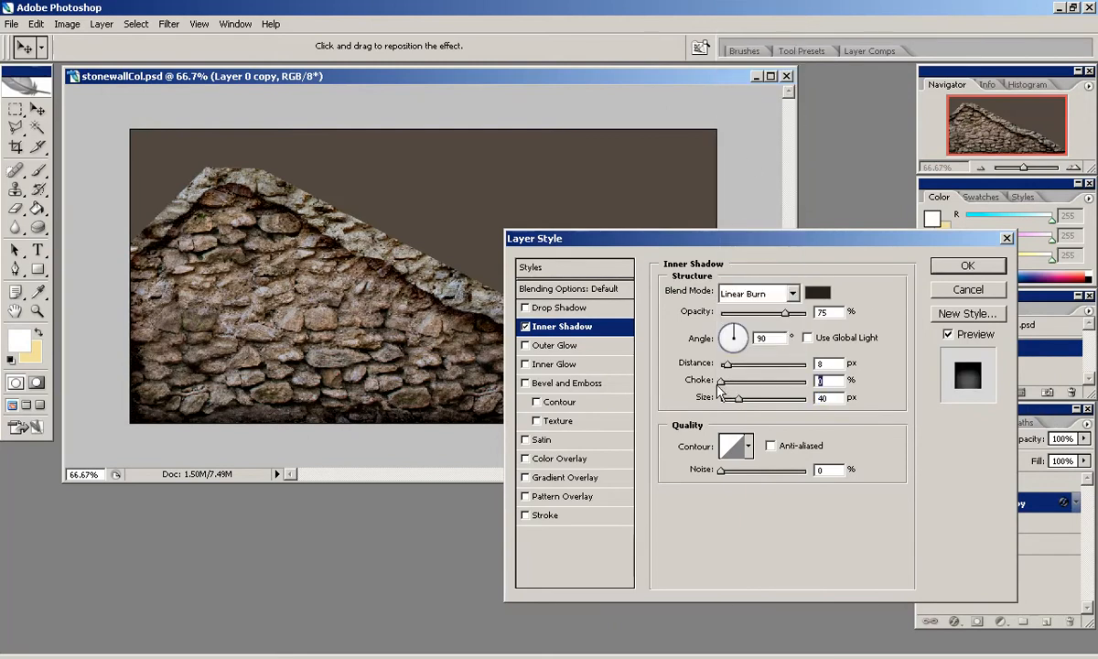
left_click(751, 313)
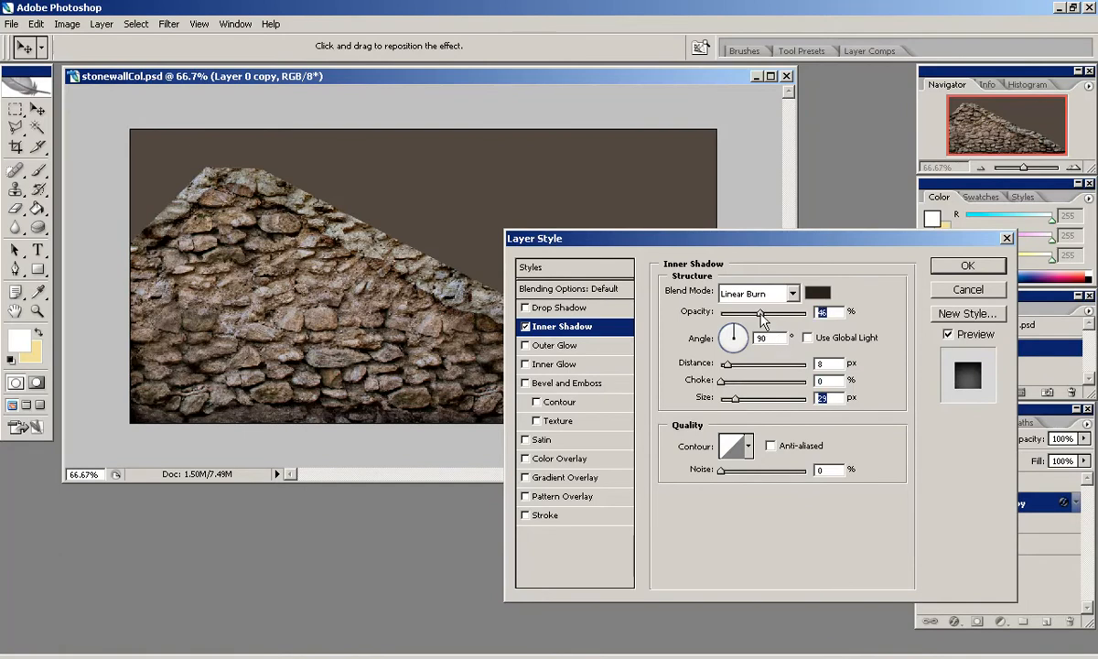
Step: Enable Inner Glow on the stone layer with Multiply blending and a dark brown glow colour
left_click(554, 364)
left_click(759, 293)
left_click(712, 61)
left_click(695, 346)
left_click(638, 407)
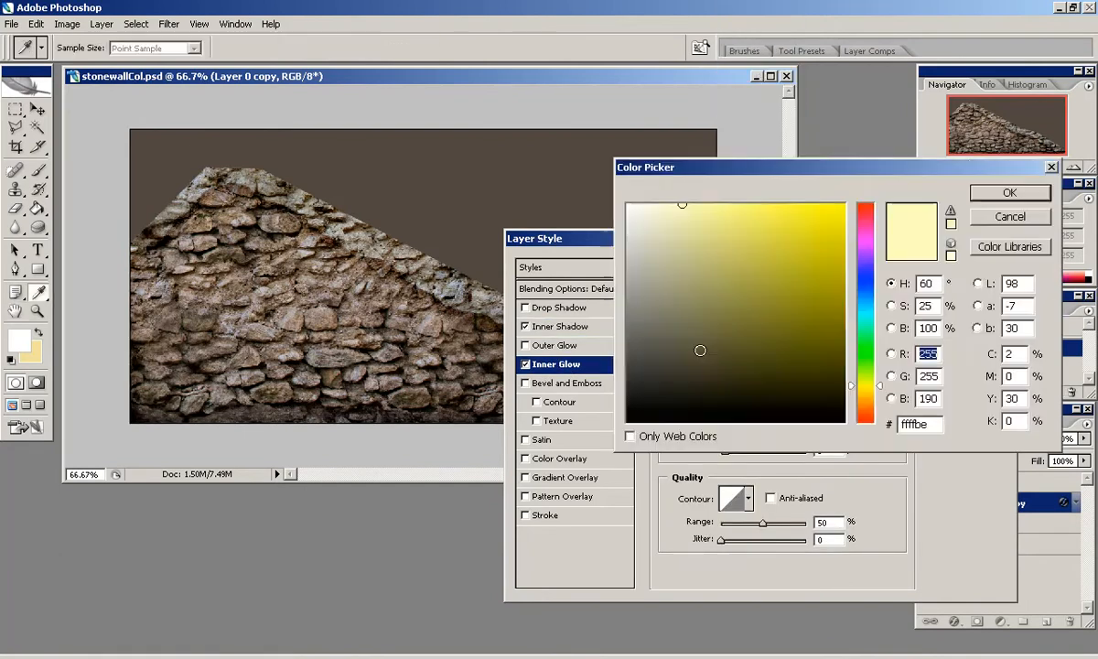
left_click_drag(638, 407, 650, 390)
left_click(1010, 193)
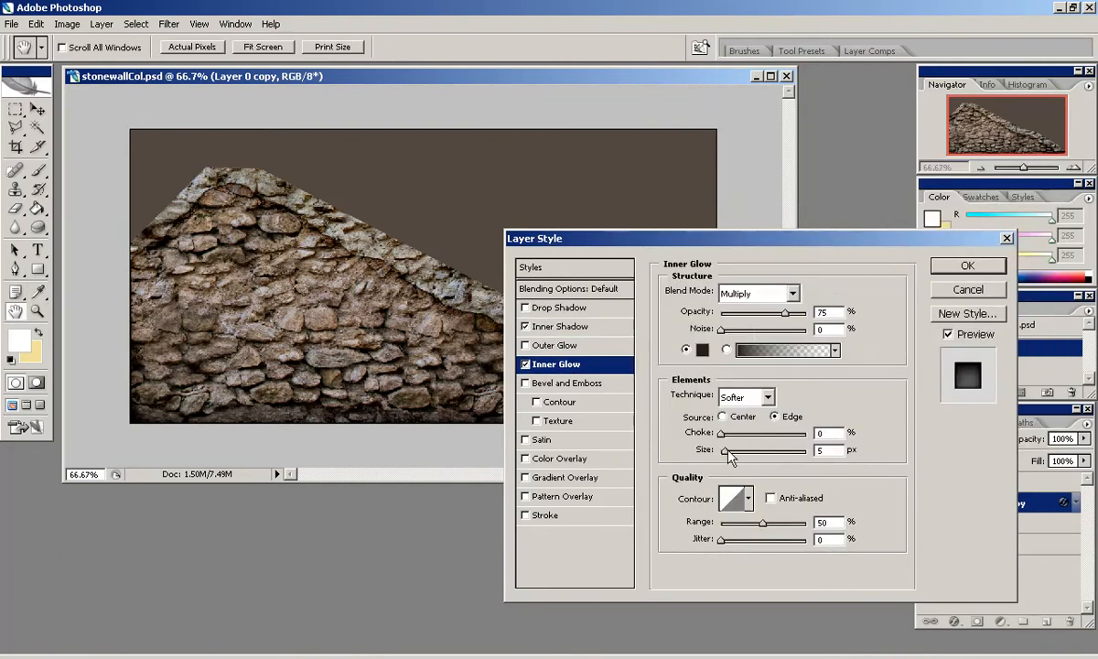
Step: Turn off the inner glow, give the inner shadow a dark grey colour, 45% opacity and 11 px distance, and compare the effects on and off
left_click_drag(728, 455, 740, 456)
left_click(534, 327)
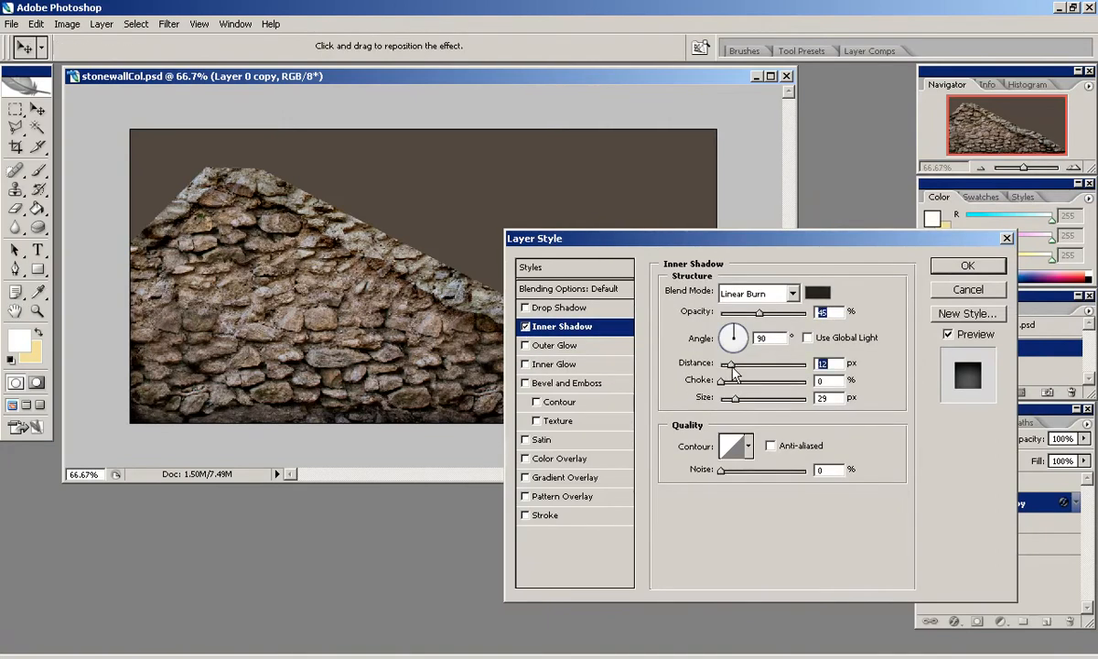
left_click(817, 295)
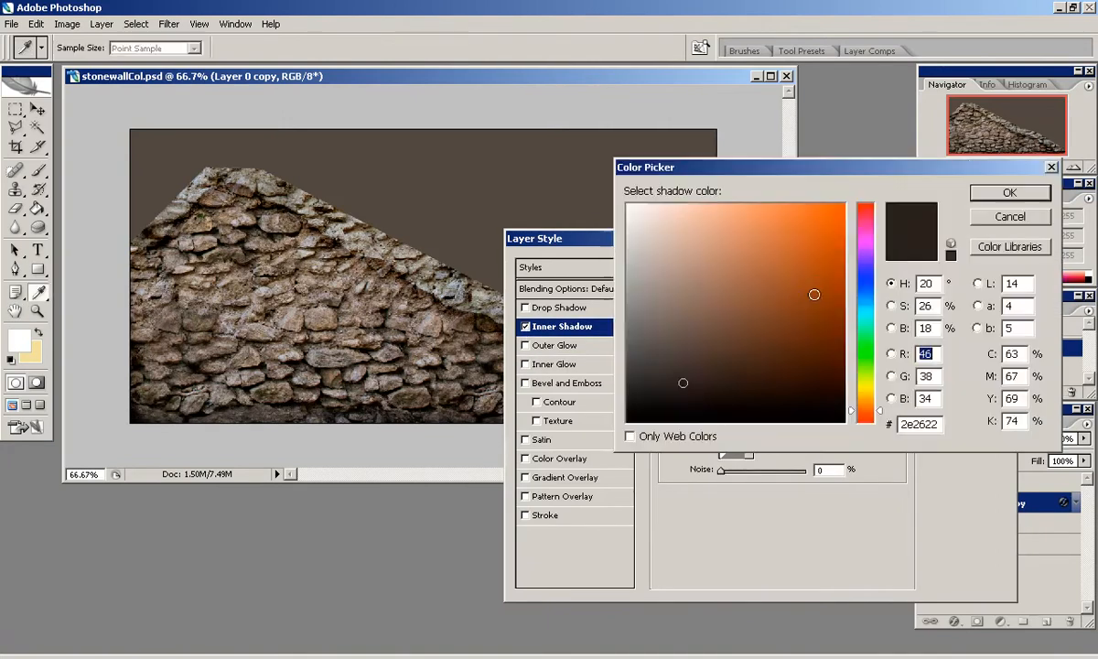
left_click(1009, 192)
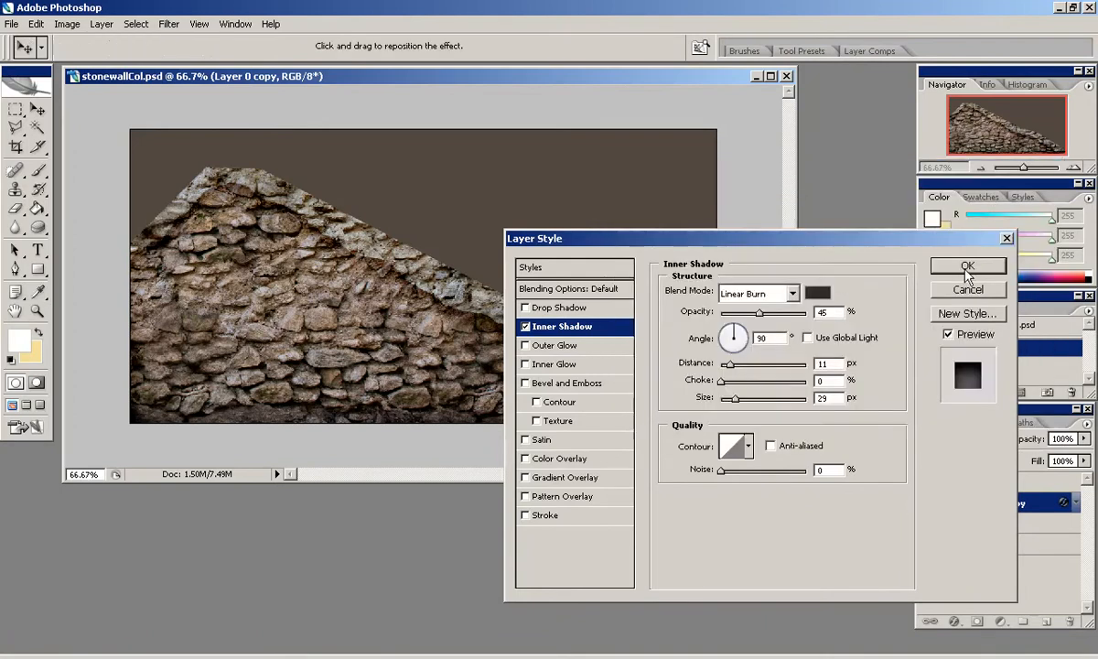
left_click(970, 264)
left_click(960, 520)
left_click(960, 520)
double_click(968, 520)
left_click(969, 289)
Step: Save stonewallCol.psd and export it as a PNG over stonewallCol.png in the textures folder
left_click(12, 25)
left_click(47, 188)
left_click(12, 24)
left_click(65, 203)
left_click(586, 399)
left_click(540, 569)
left_click(755, 100)
double_click(638, 286)
left_click(517, 376)
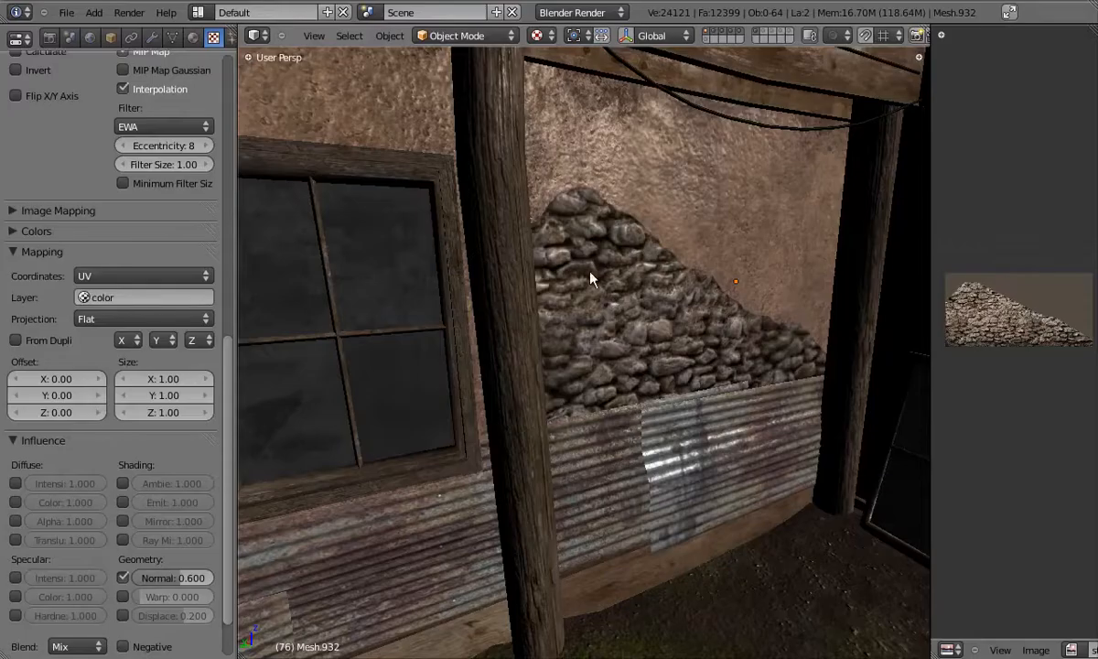
Step: Reload the stone wall colour image in Blender and examine the edge of the stone patch
left_click(1046, 650)
left_click(1026, 582)
mouse_move(718, 366)
middle_mouse_down()
mouse_move(652, 342)
mouse_move(628, 376)
mouse_move(711, 360)
mouse_move(728, 338)
mouse_move(652, 369)
mouse_move(620, 326)
mouse_move(613, 387)
mouse_move(608, 372)
mouse_move(689, 353)
mouse_move(660, 362)
mouse_move(704, 363)
mouse_move(676, 343)
mouse_move(875, 360)
mouse_move(745, 372)
mouse_move(691, 326)
mouse_move(748, 309)
mouse_move(715, 407)
mouse_move(726, 407)
mouse_move(713, 387)
middle_mouse_up()
scroll(629, 376, "up", 2)
scroll(715, 407, "up", 5)
scroll(713, 387, "down", 2)
Step: Switch to Photoshop and hide Layer 0 so Layer 0 copy lies directly over the brown background
key("alt+Tab")
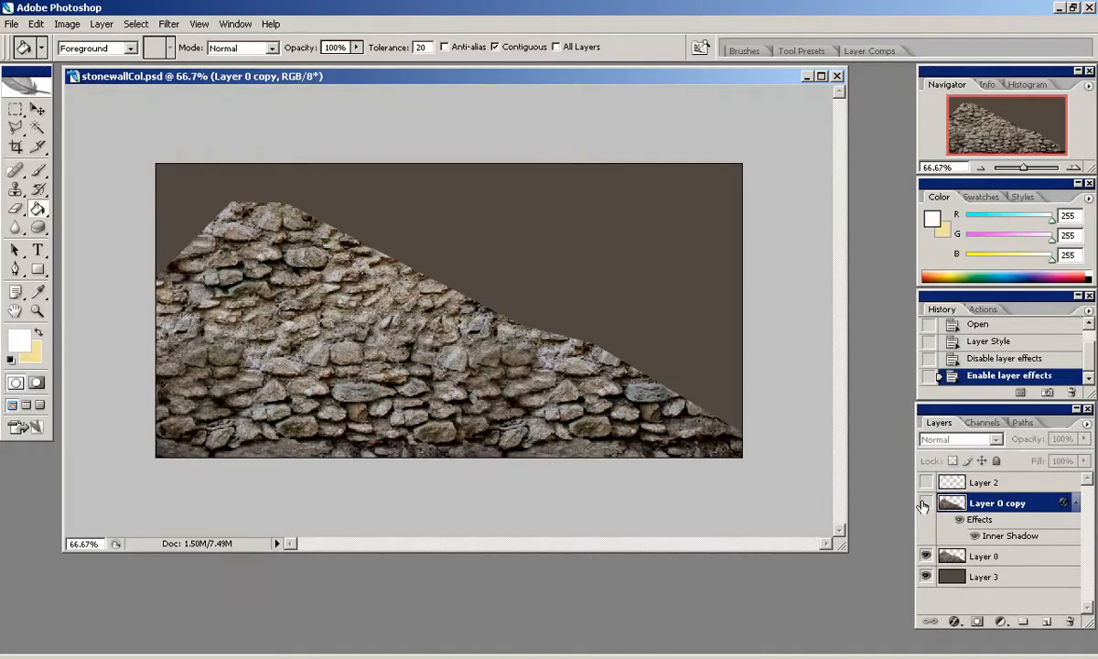
left_click(925, 555)
left_click(1074, 167)
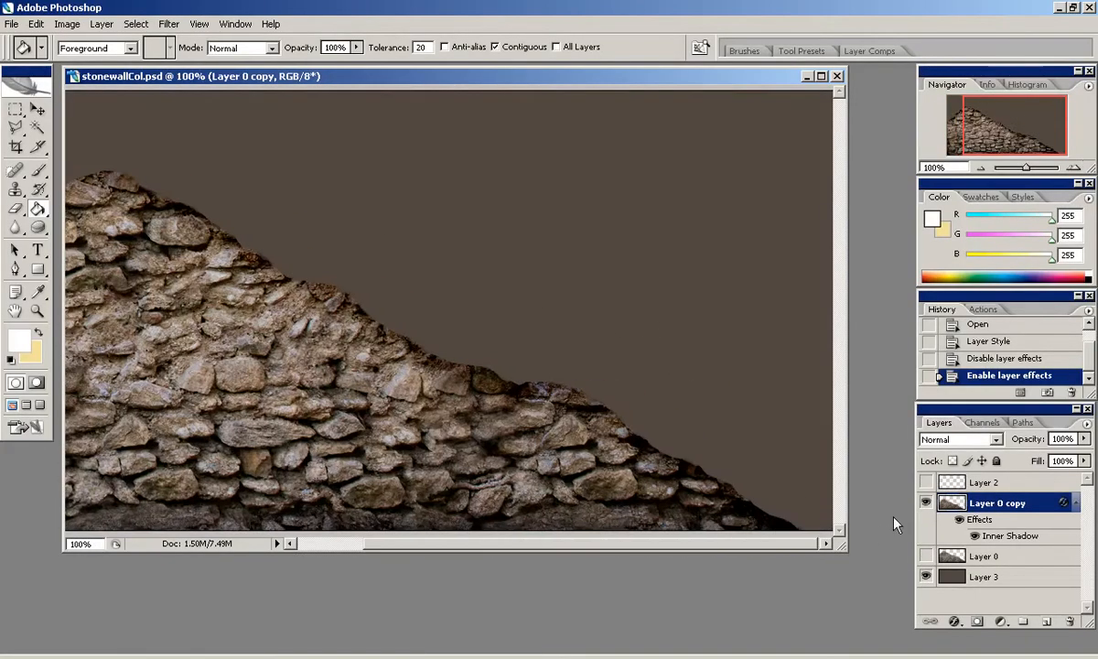
left_click_drag(844, 548, 872, 597)
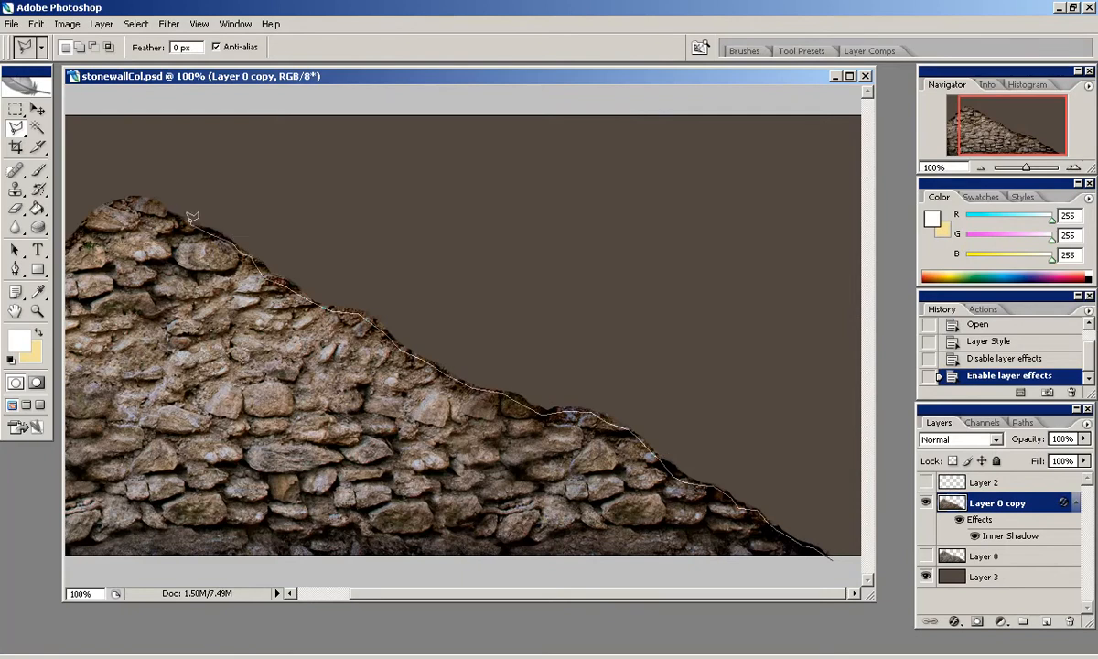
Step: Trace an irregular outline along the upper stone edge with the Polygonal Lasso, delete the selected strip from Layer 0 copy, and deselect
left_click_drag(91, 191, 174, 219)
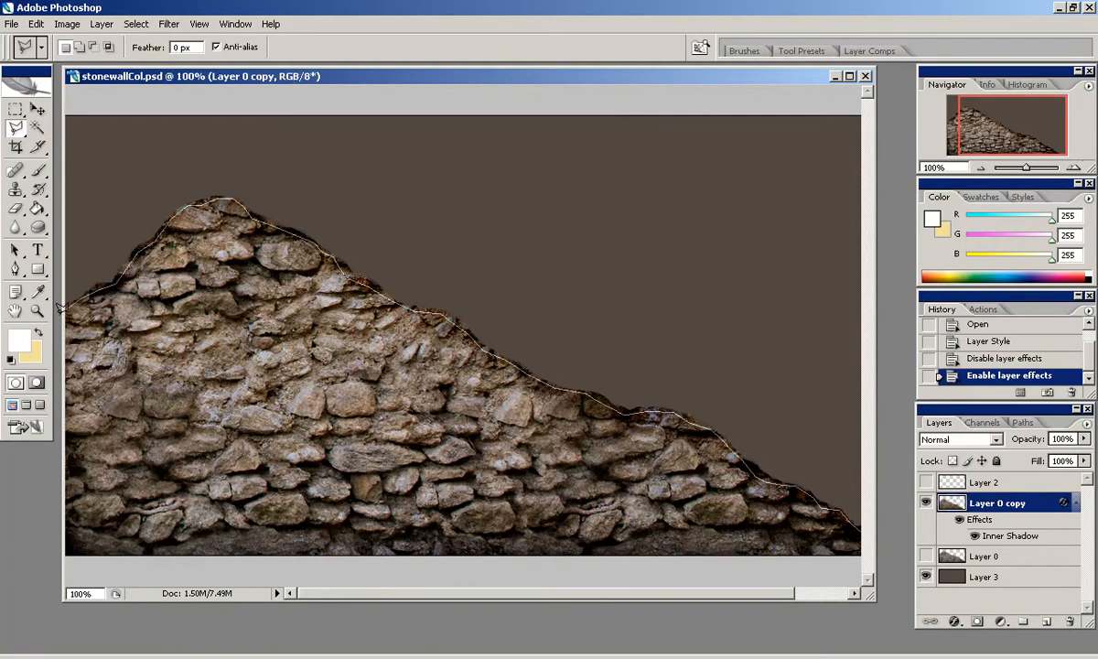
left_click(220, 137)
left_click(370, 165)
left_click(555, 277)
left_click(796, 371)
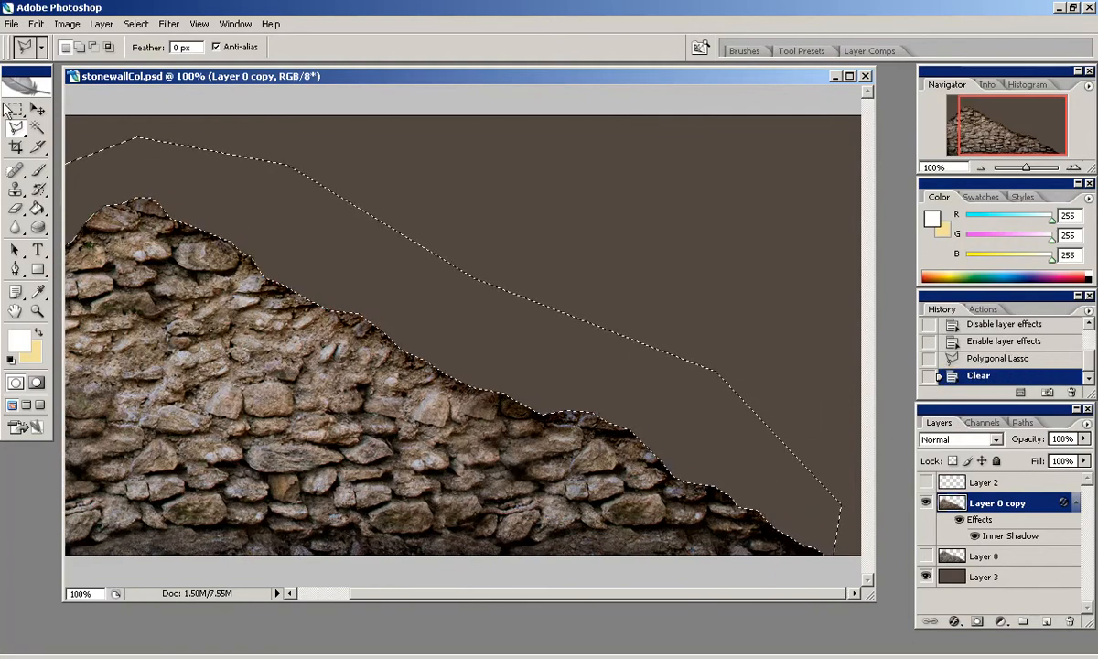
key("m")
left_click(794, 222)
left_click_drag(998, 135, 979, 138)
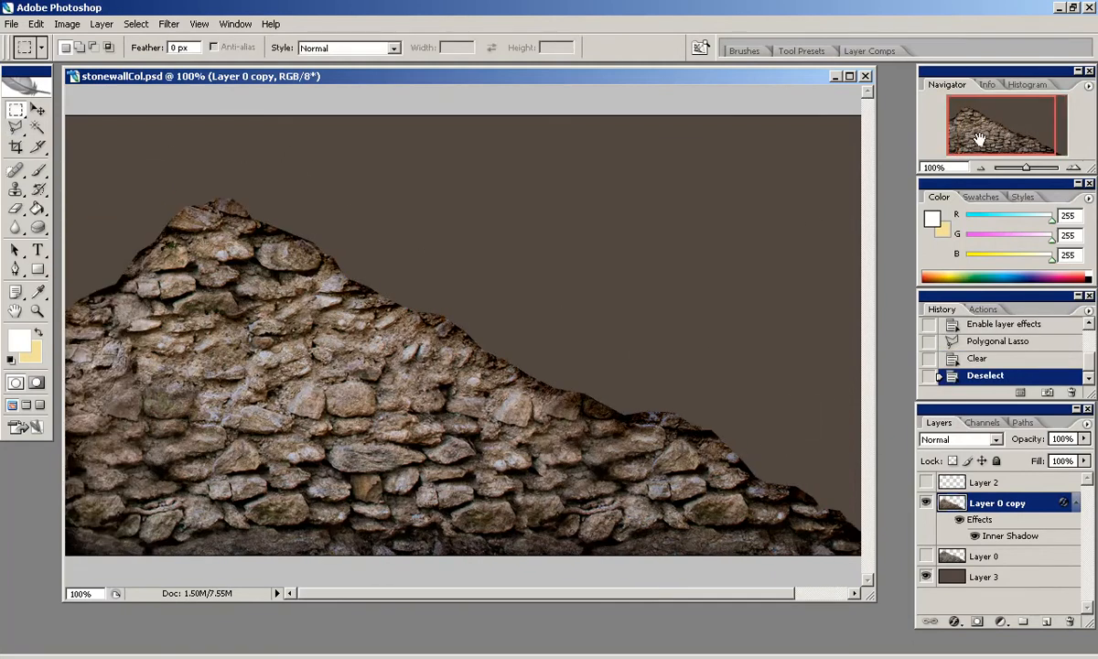
Step: Reduce the inner shadow's size on Layer 0 copy to 16 px
double_click(1063, 504)
left_click_drag(783, 312, 723, 316)
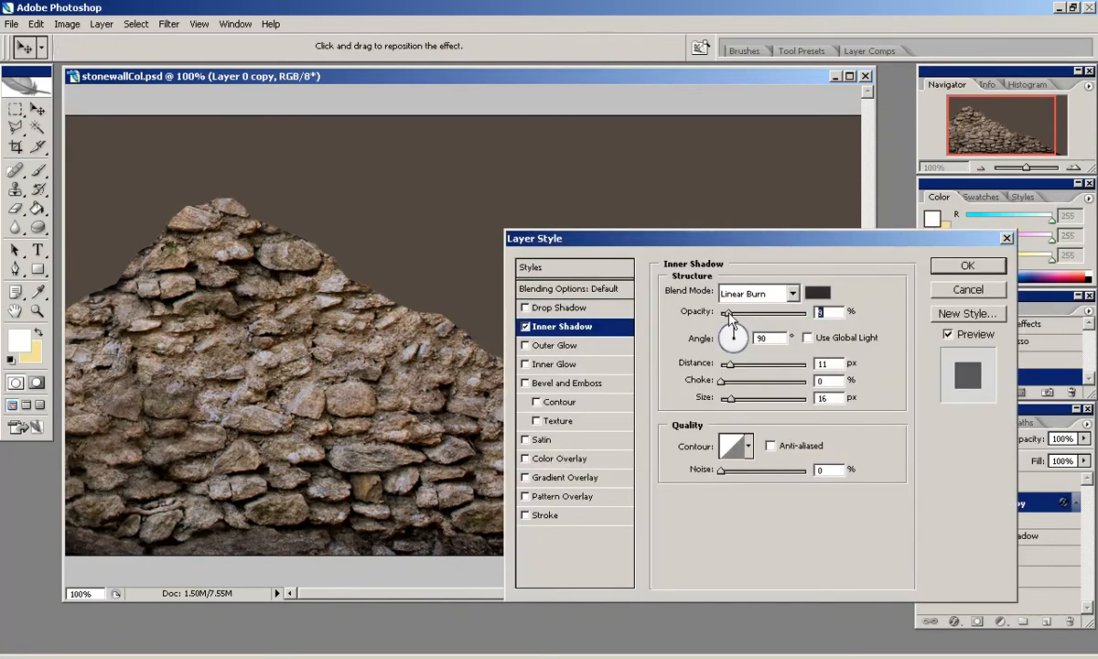
left_click(968, 266)
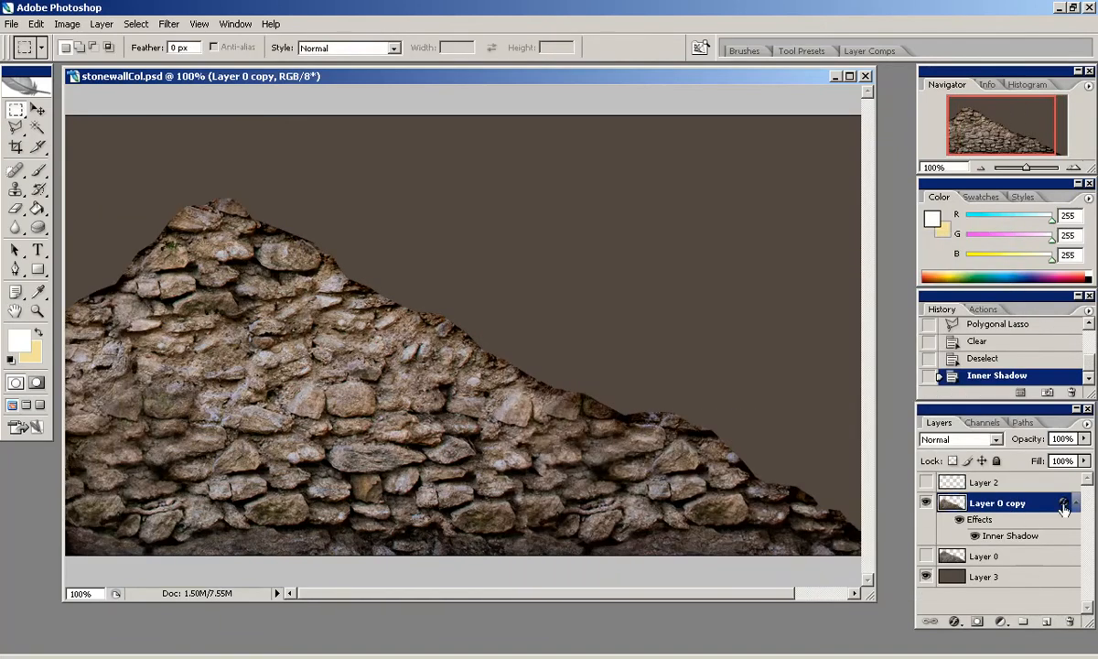
Step: Change the inner shadow's blend mode to Multiply with about 69% opacity and the dark grey colour #303030
double_click(1049, 509)
left_click(557, 328)
left_click(757, 294)
left_click(753, 64)
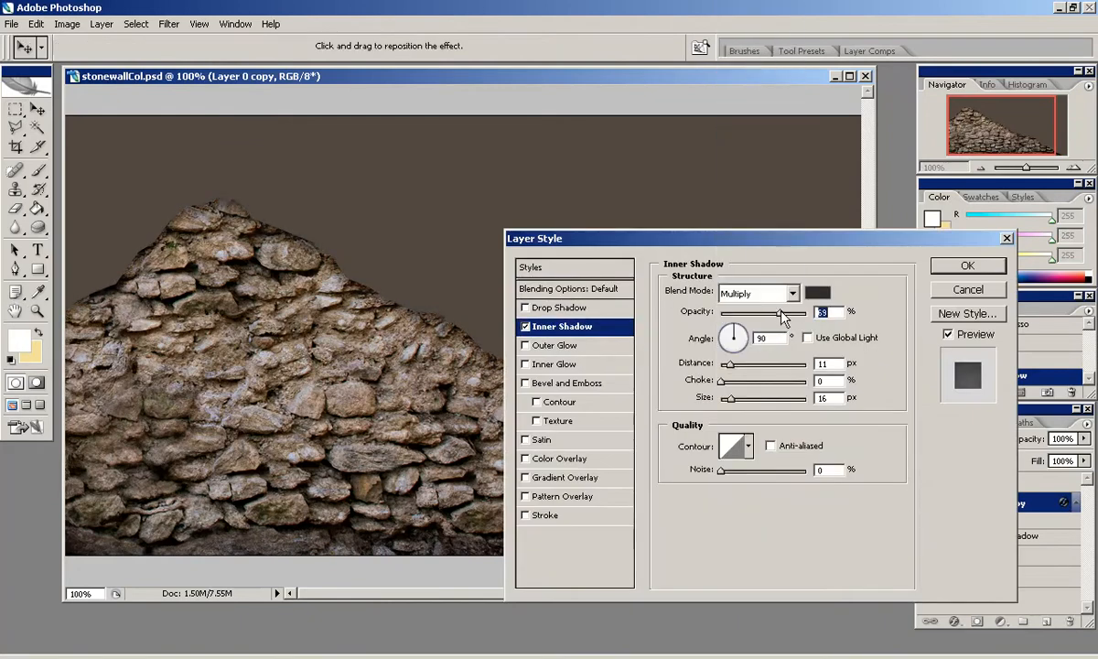
left_click(773, 294)
left_click(817, 292)
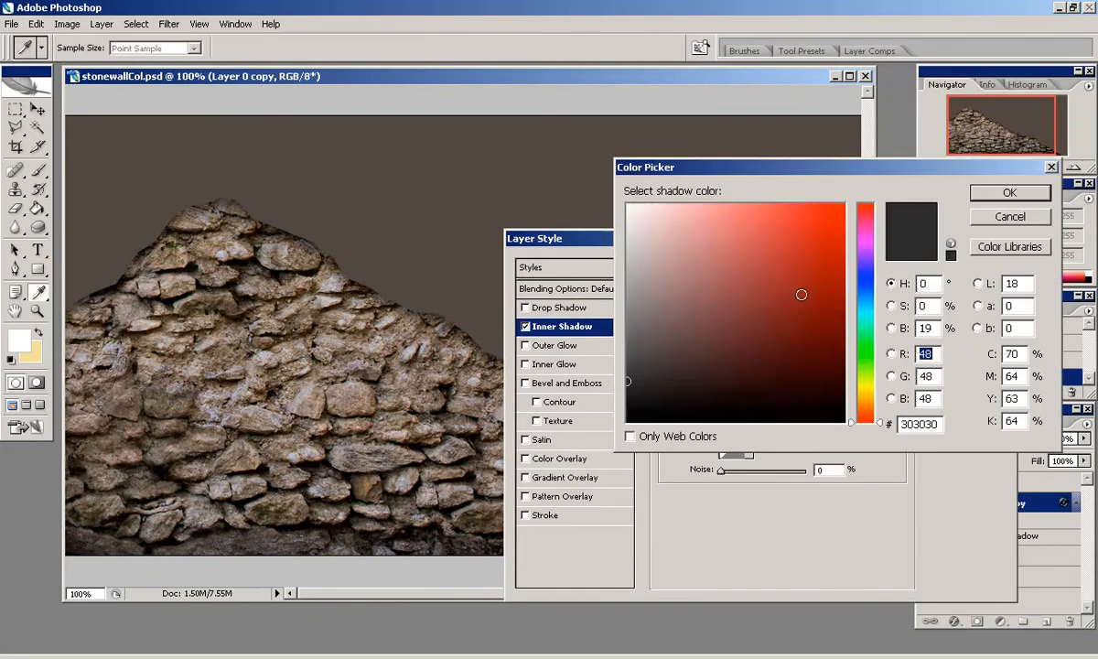
left_click(1009, 193)
left_click(968, 265)
left_click_drag(974, 135, 965, 128)
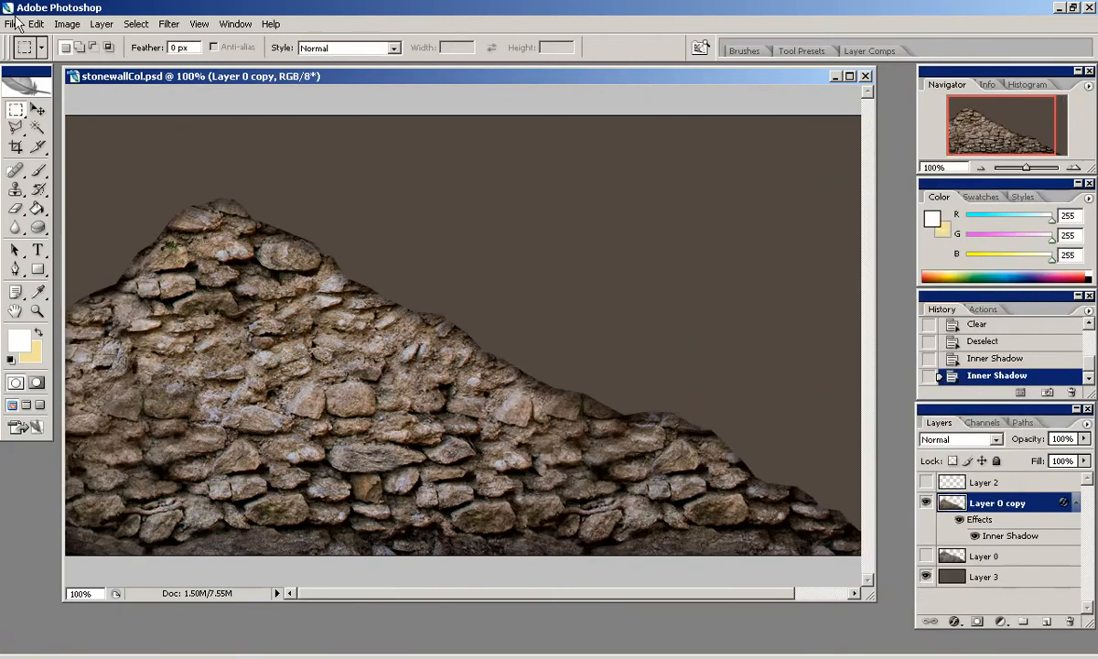
Step: Load the outline of Layer 0 copy as a selection and fill it with white on a new layer
left_click(37, 209)
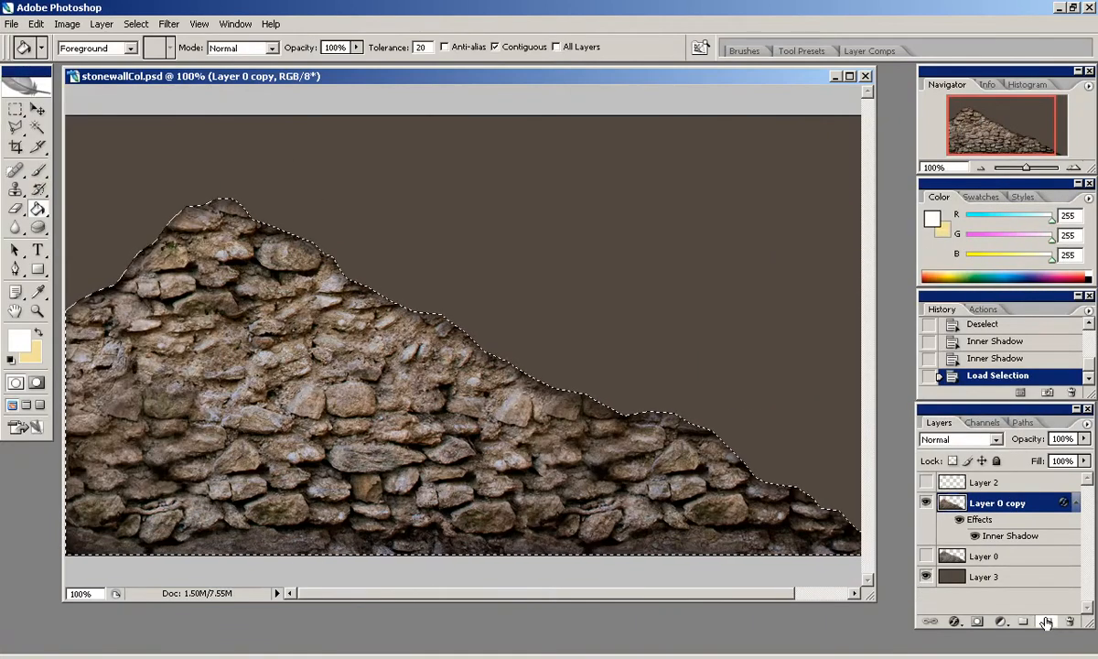
left_click(1047, 622)
left_click(641, 467)
left_click_drag(1001, 126, 1009, 127)
Step: Fill Layer 3 with black, then select the whole canvas and copy the merged black-and-white mask
left_click(1053, 597)
left_click(19, 341)
left_click(843, 422)
left_click(1009, 194)
left_click(590, 204)
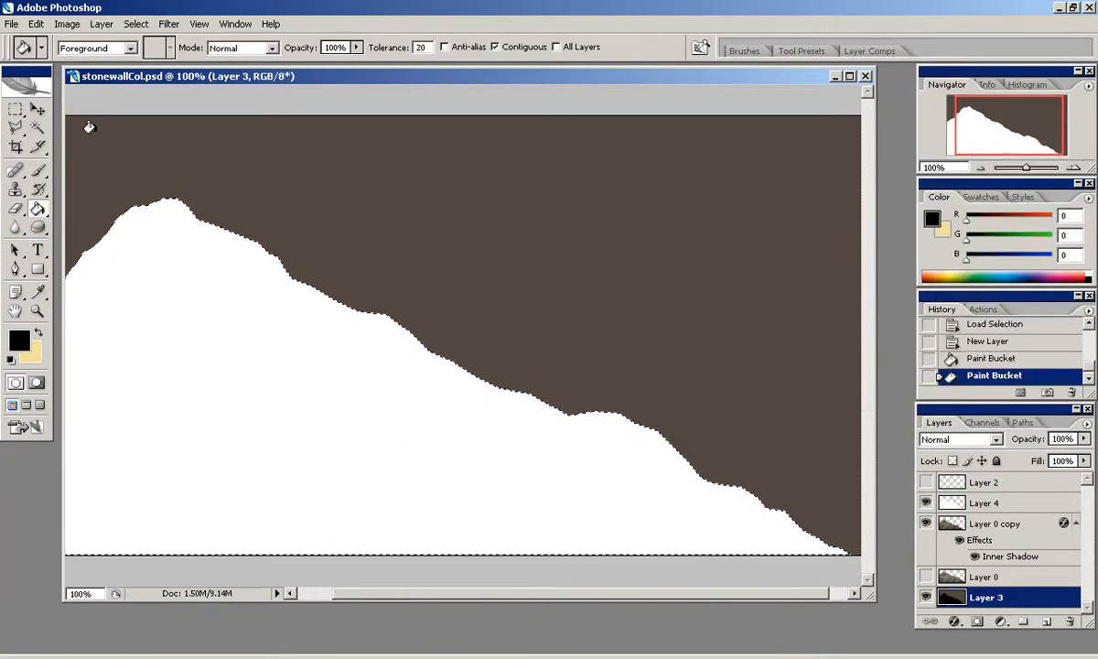
key("ctrl+d")
key("m")
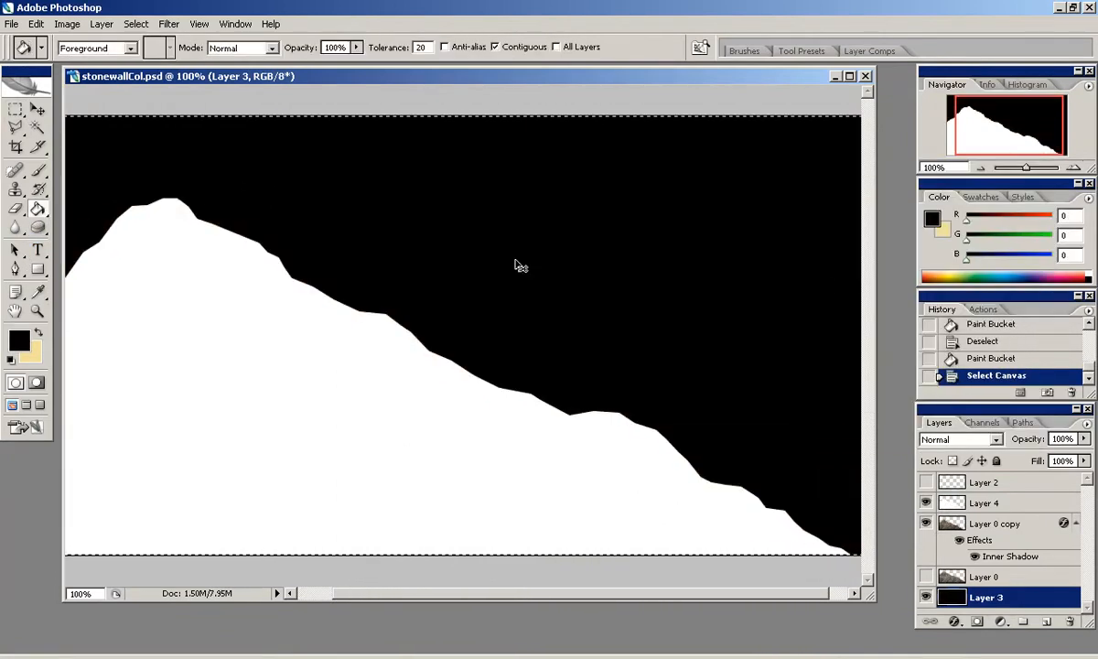
Step: Undo the white and black mask fills and clear the selection
key("ctrl+alt+z")
key("ctrl+alt+z")
key("ctrl+alt+z")
key("ctrl+alt+z")
key("ctrl+d")
key("m")
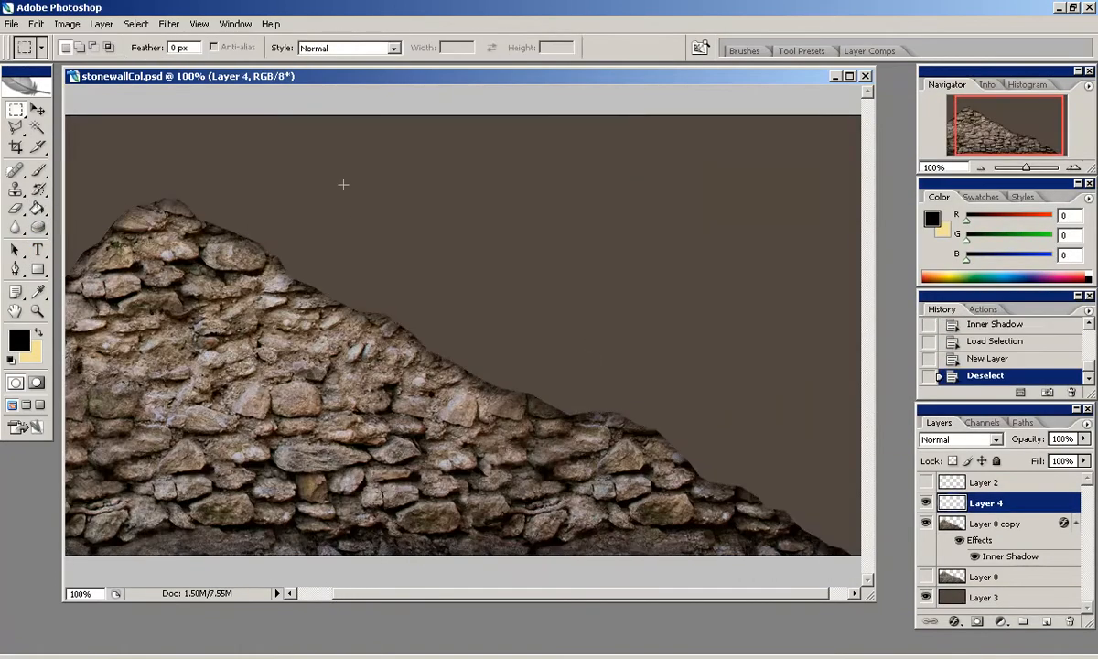
Step: Show Layer 0 again, save stonewallCol.psd, export it as a PNG over textures/stonewallCol.png, and close the document
left_click(926, 577)
left_click(953, 576)
left_click(13, 26)
left_click(60, 189)
left_click(13, 25)
left_click(68, 202)
left_click(688, 399)
left_click(682, 568)
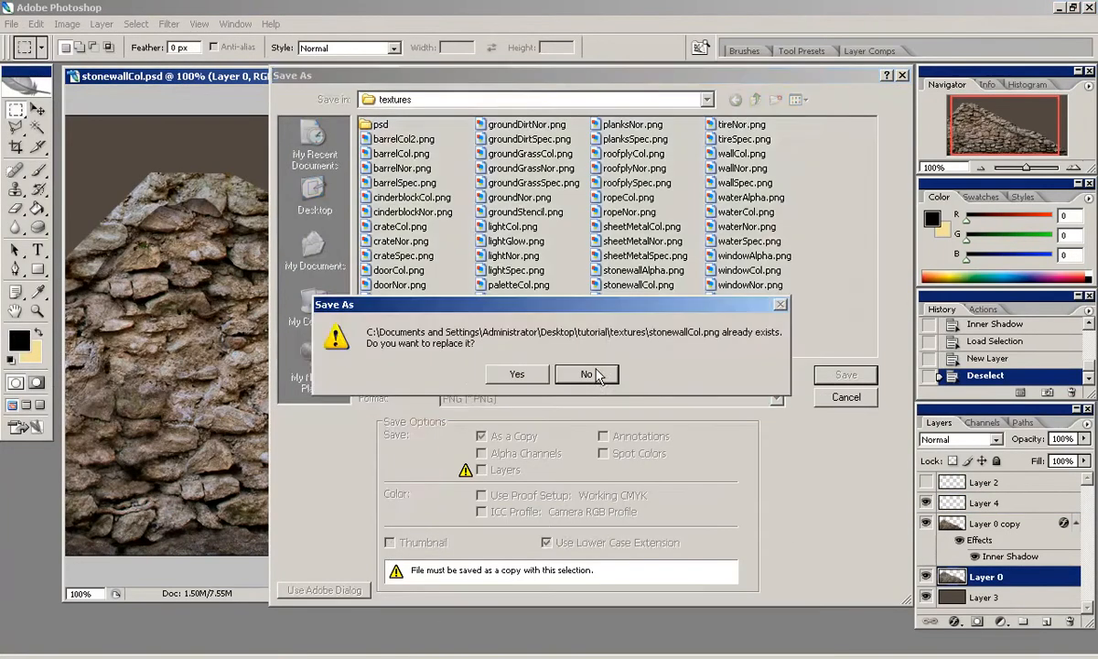
left_click(517, 373)
left_click(620, 321)
double_click(71, 76)
Step: Open stonewallAlpha.png from the textures folder and paste the copied black-and-white mask onto it
left_click(12, 24)
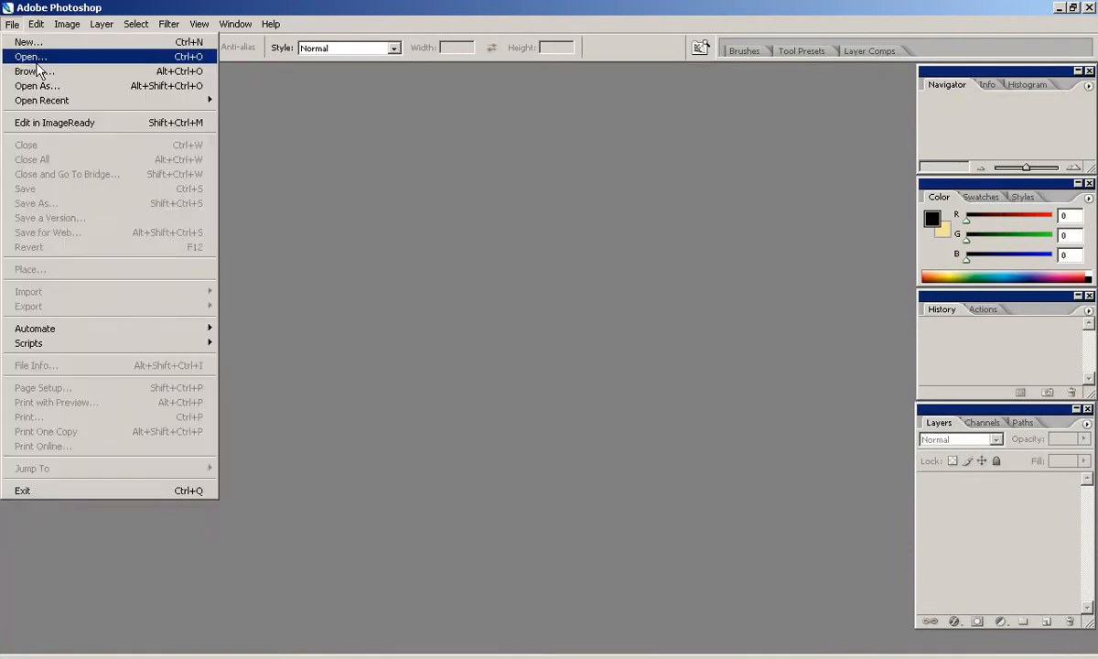
left_click(36, 57)
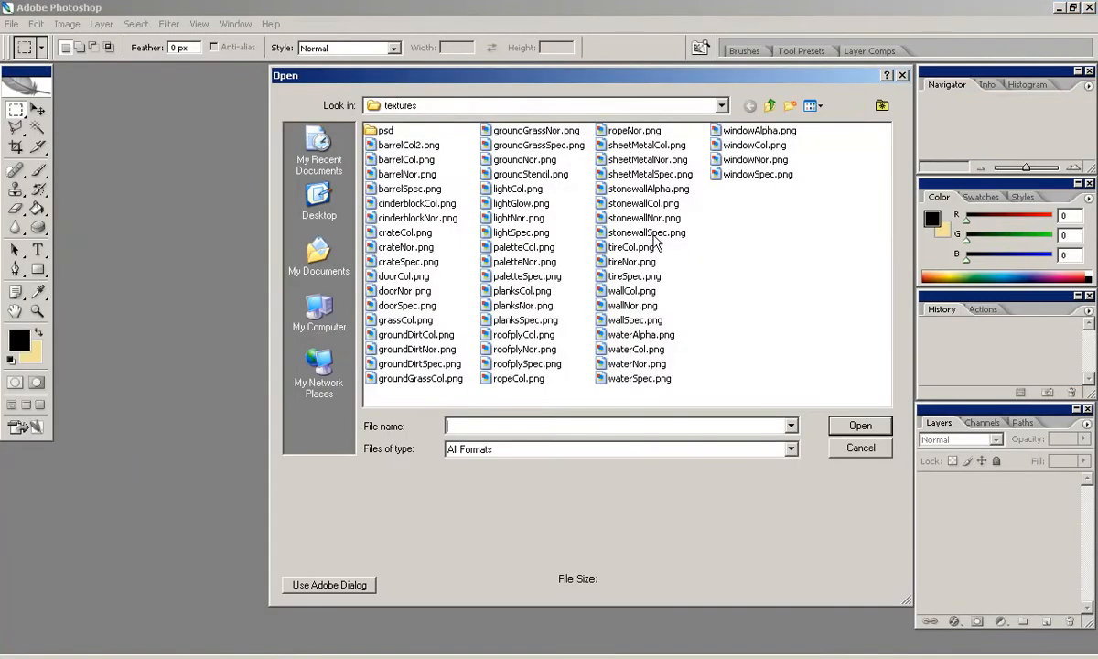
double_click(631, 187)
key("ctrl+v")
key("ctrl+plus")
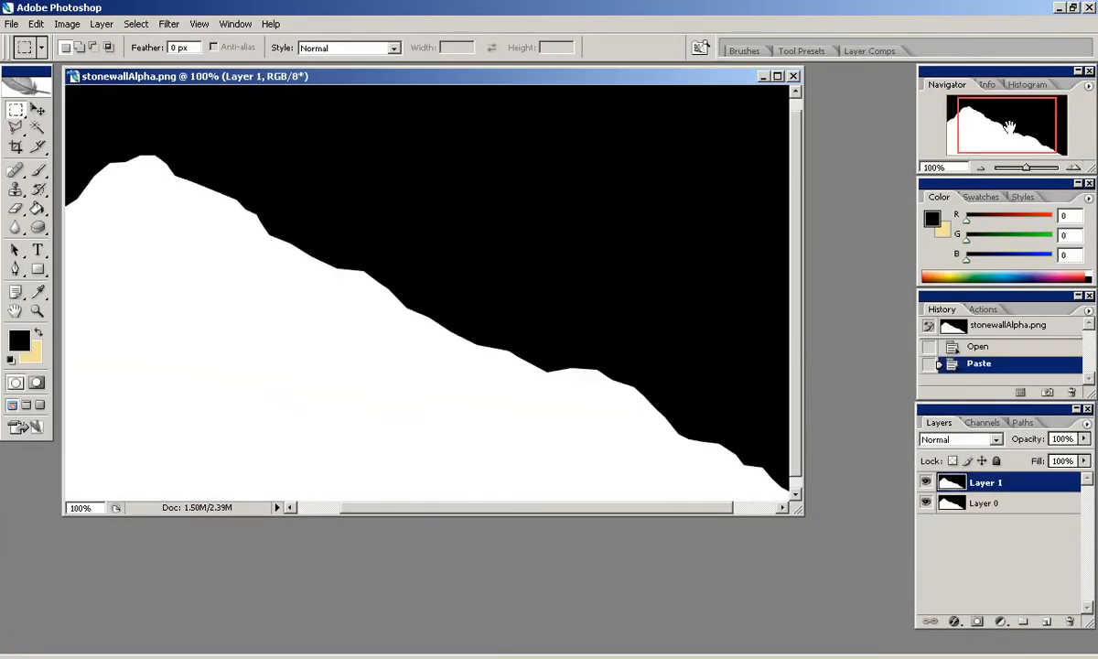
Step: Merge the pasted mask down into Layer 0 and save stonewallAlpha.png
left_click_drag(1010, 125, 998, 125)
left_click(12, 24)
left_click(12, 24)
key("ctrl+e")
left_click(11, 24)
left_click(35, 170)
Step: Invert the mask and convert it with the NVIDIA Normal Map Filter, using the 3 x 3 filter type and a scale of 4
left_click_drag(801, 511, 864, 570)
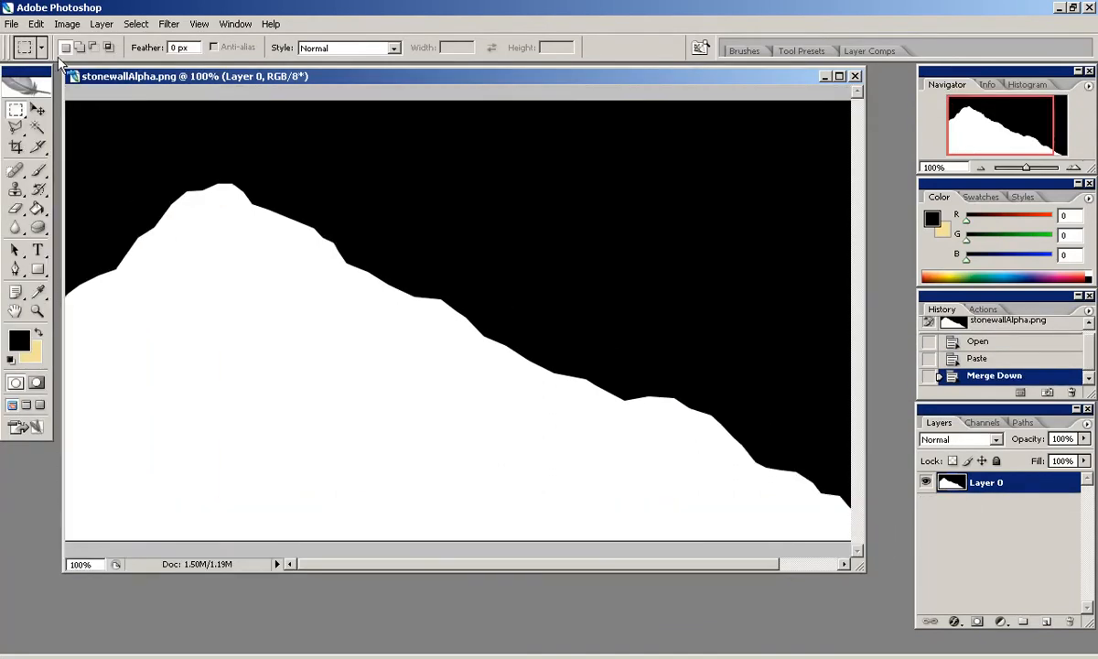
key("ctrl+i")
left_click(168, 24)
mouse_move(325, 335)
left_click(370, 337)
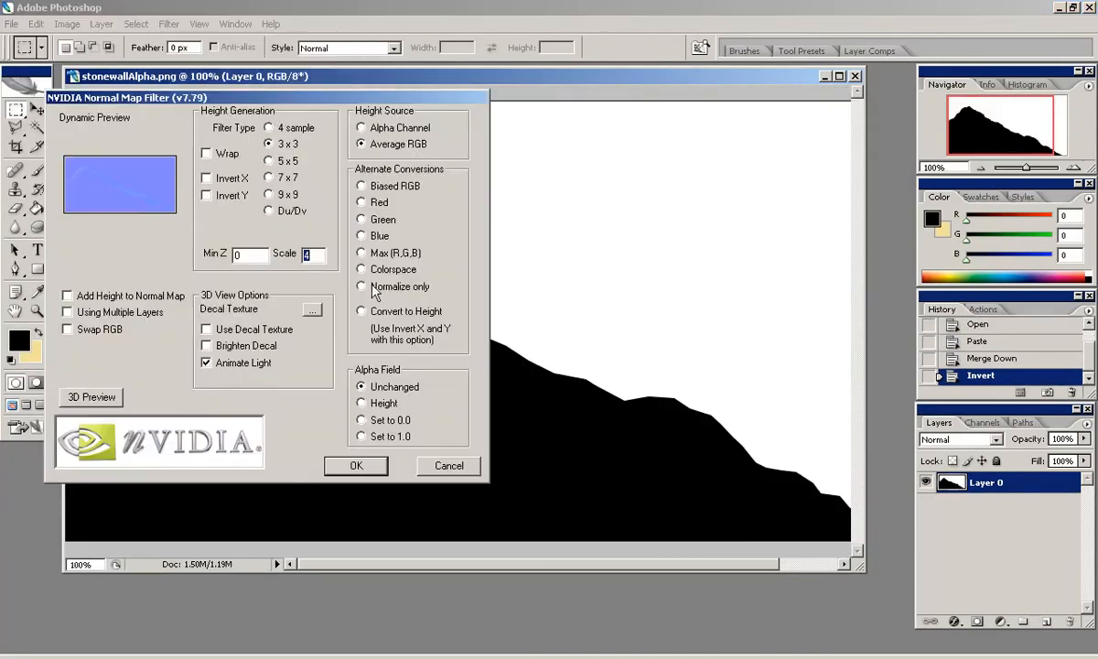
key("Return")
Step: Copy the entire edge normal map and close stonewallAlpha.png without saving
key("ctrl+a")
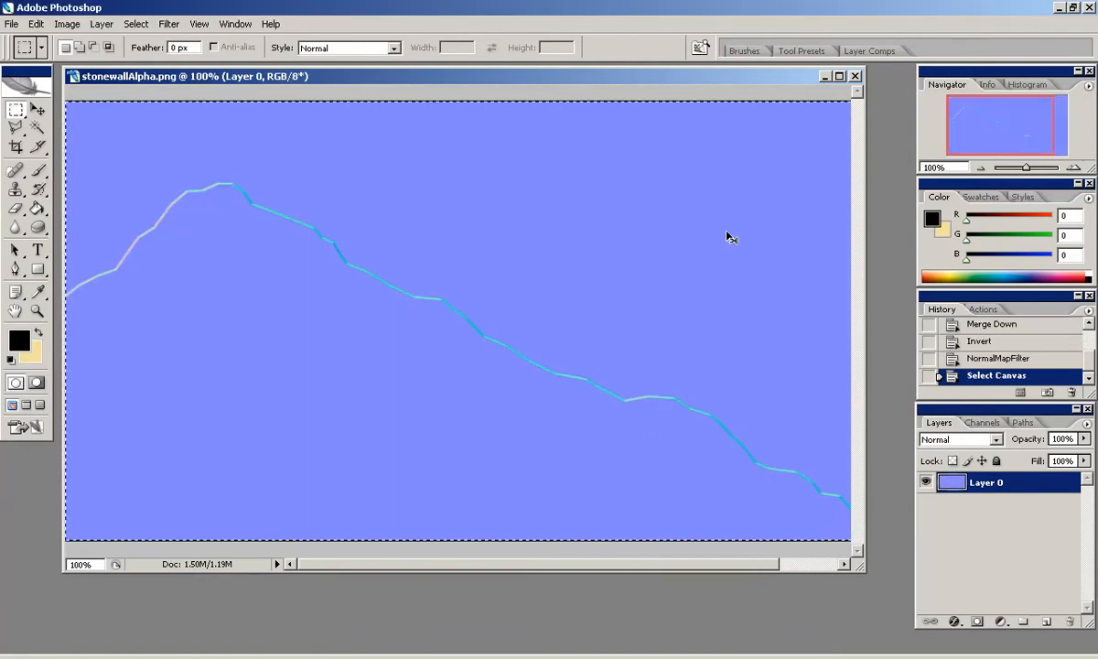
left_click(856, 79)
left_click(562, 268)
Step: Open the recent file stonewallNor.psd and delete the three layers above Layer 2 copy 2
left_click(11, 23)
mouse_move(55, 103)
left_click(324, 162)
left_click_drag(665, 393, 888, 557)
left_click_drag(952, 486, 1069, 621)
left_click(1069, 620)
left_click(531, 260)
left_click_drag(998, 484, 1069, 622)
left_click_drag(963, 485, 1069, 622)
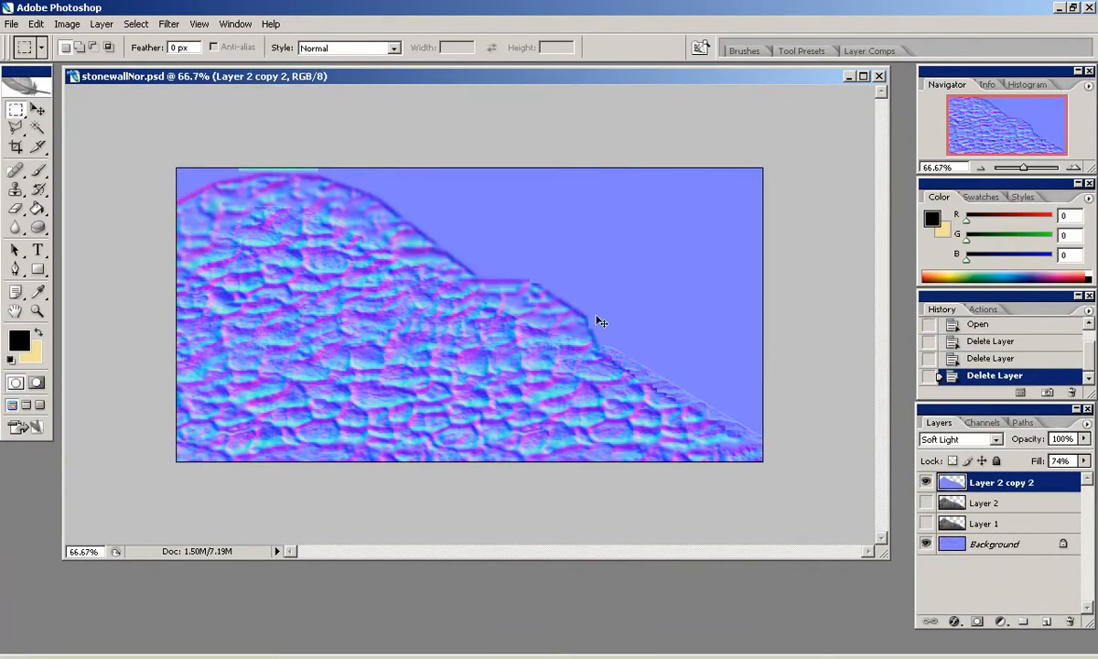
Step: Paste the edge normal map as a new layer, set it to Soft Light, and duplicate that layer
key("ctrl+v")
left_click(959, 439)
left_click(902, 238)
left_click_drag(984, 482, 1046, 622)
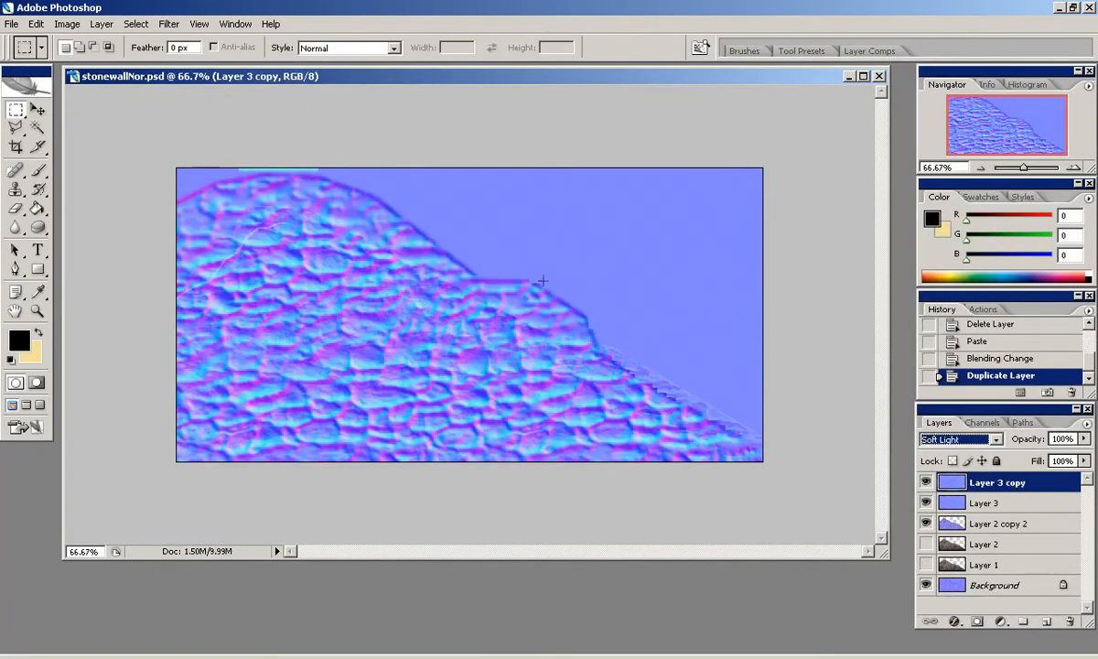
Step: Export the normal map as a PNG over stonewallNor.png in the textures folder
left_click(12, 24)
left_click(37, 203)
left_click(604, 399)
left_click(476, 542)
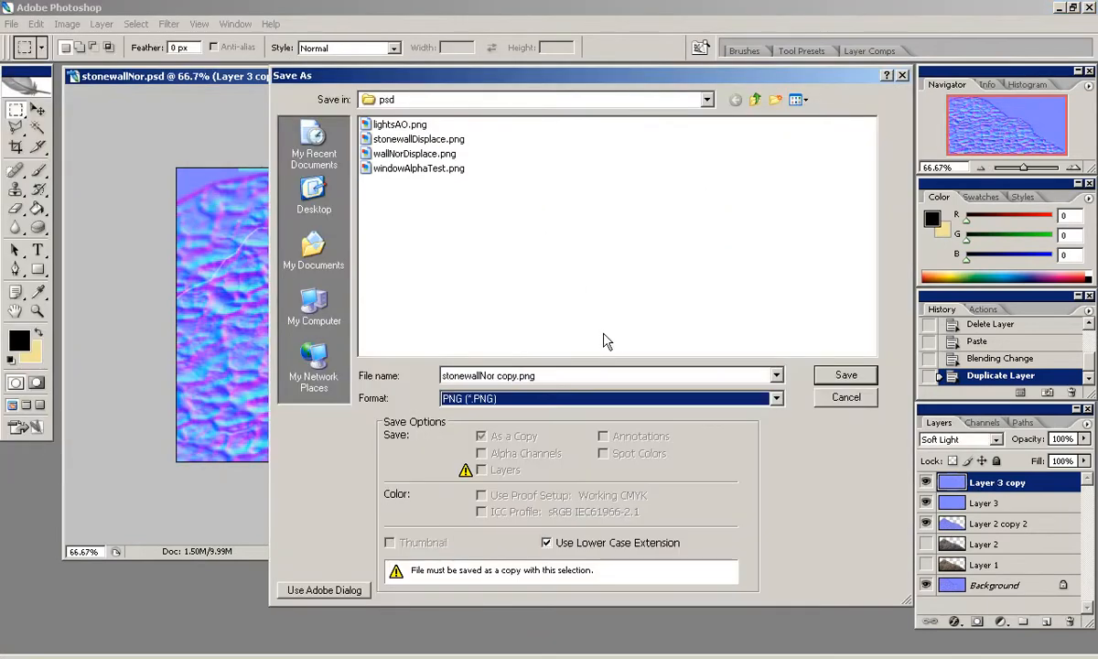
left_click(756, 102)
left_click(840, 375)
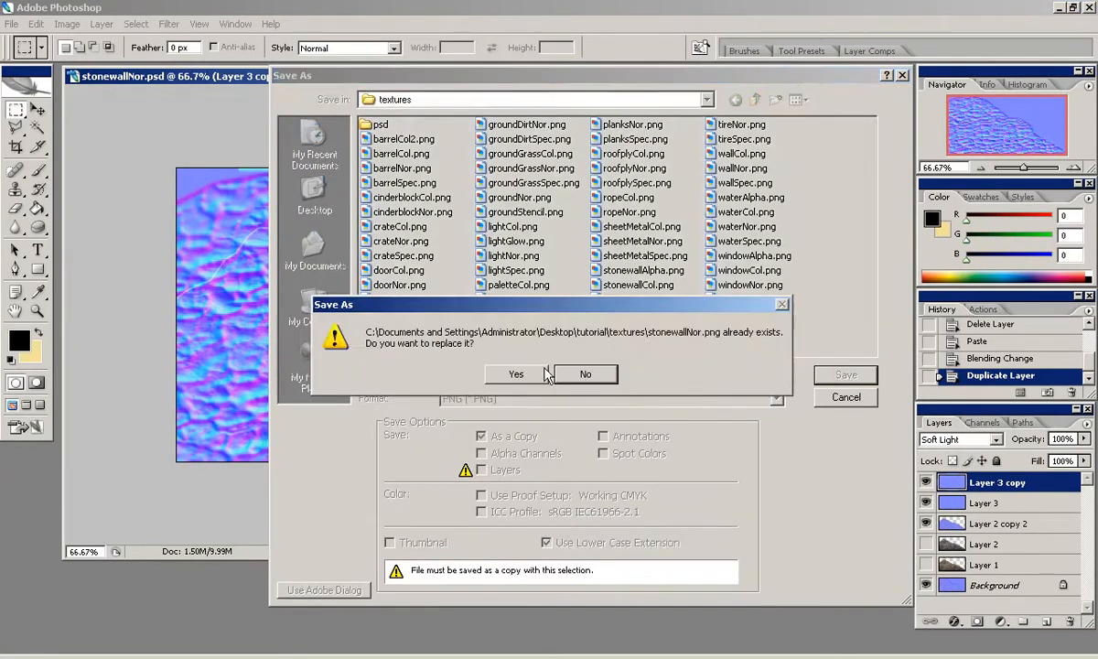
left_click(518, 374)
left_click(604, 317)
Step: Switch to Blender and reload the stonewallAlpha, stonewallNor, stonewallSpec and stonewallCol texture images
key("alt+Tab")
middle_click_drag(607, 320, 682, 357)
left_click_drag(229, 388, 238, 171)
scroll(137, 147, "up", 4)
left_click(95, 120)
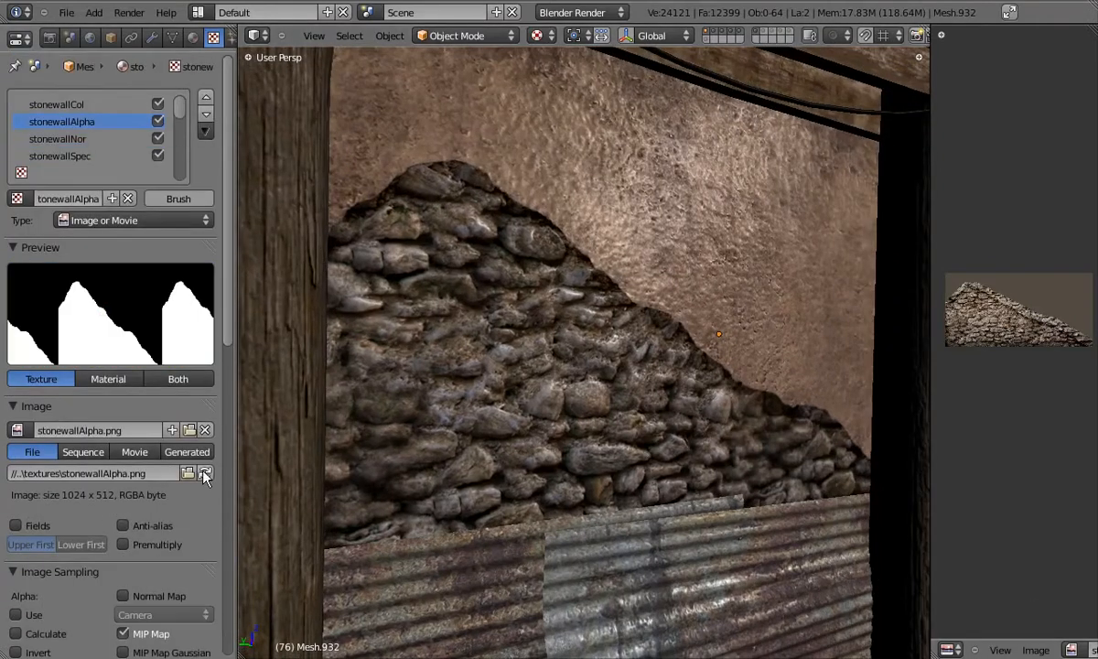
left_click(57, 138)
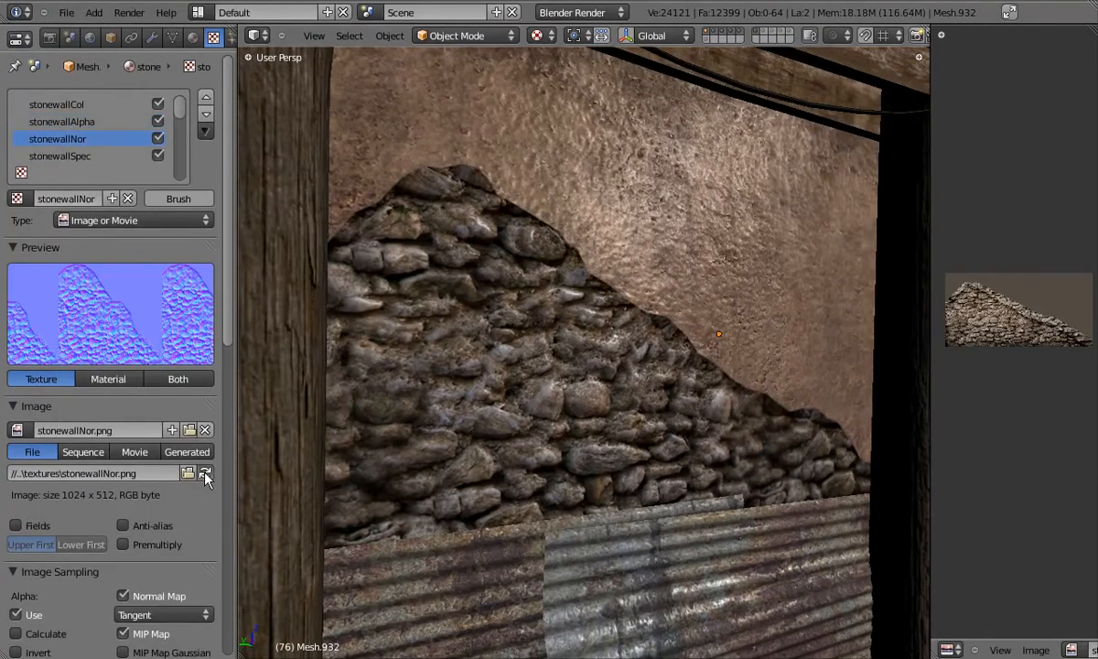
left_click(87, 121)
left_click(83, 156)
left_click(73, 103)
Step: Look over the updated stone patch and save the Blender scene over the existing file
scroll(585, 403, "down", 4)
middle_click_drag(586, 403, 640, 362)
scroll(679, 369, "up", 4)
key("ctrl+s")
left_click(643, 411)
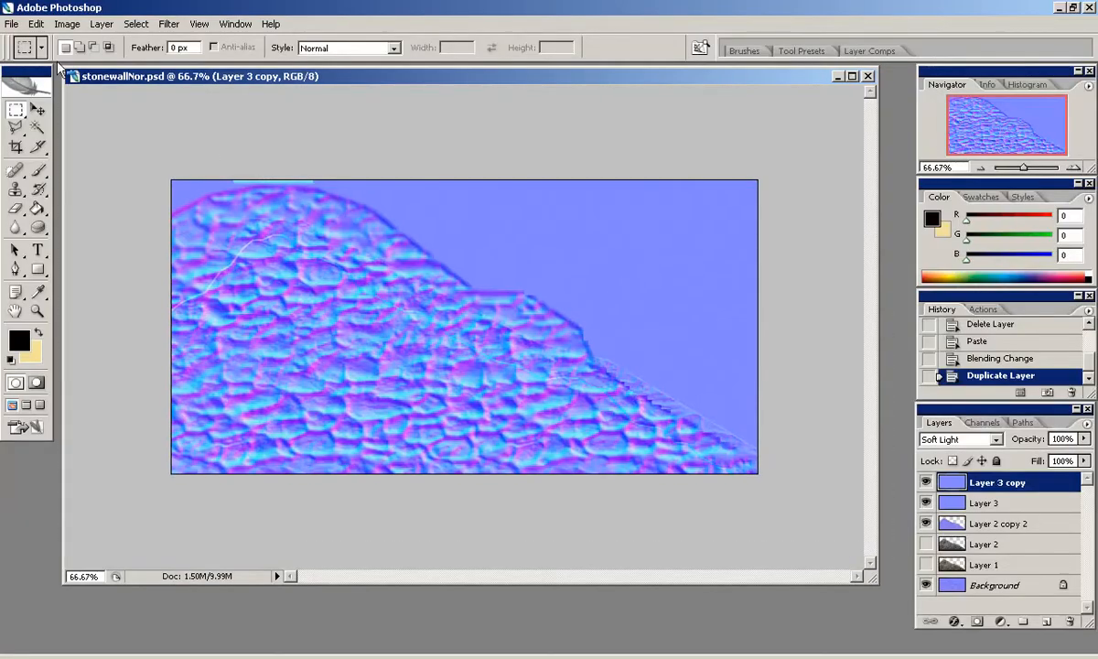
Step: Open the recent file stonewallCol.psd in Photoshop and close stonewallNor.psd
left_click(11, 24)
mouse_move(55, 101)
left_click(284, 128)
left_click(870, 78)
Step: Open wallCol.png, marquee-select a square area of plaster near the middle, and close the file without saving
key("ctrl+o")
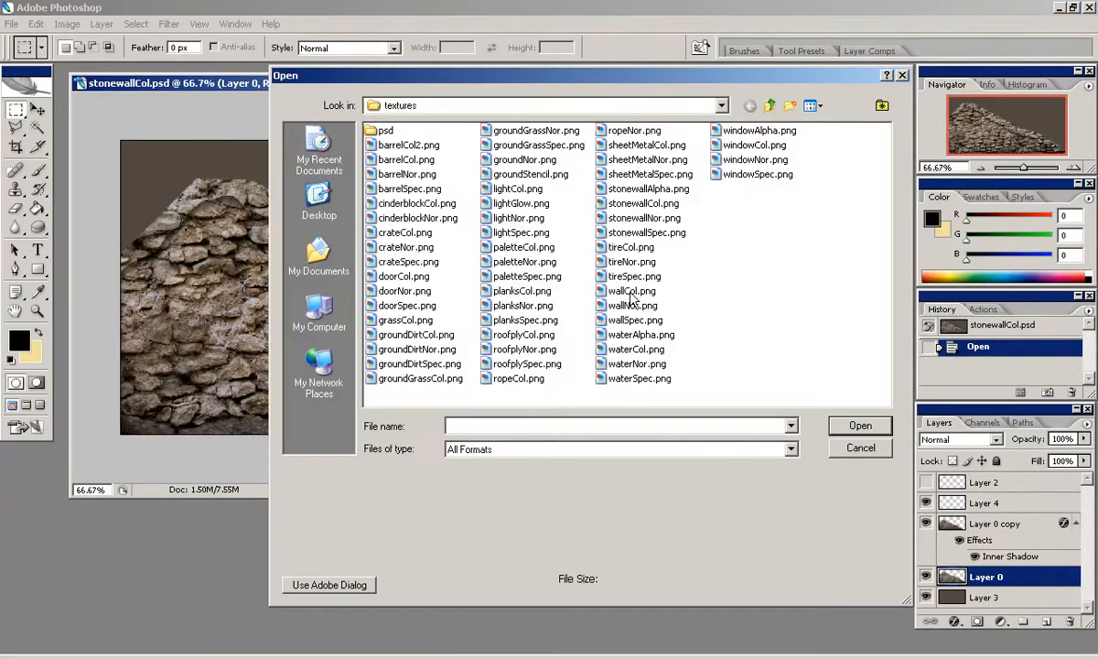
double_click(615, 291)
left_click_drag(160, 156, 366, 362, "shift")
left_click_drag(302, 238, 448, 238)
left_click(676, 97)
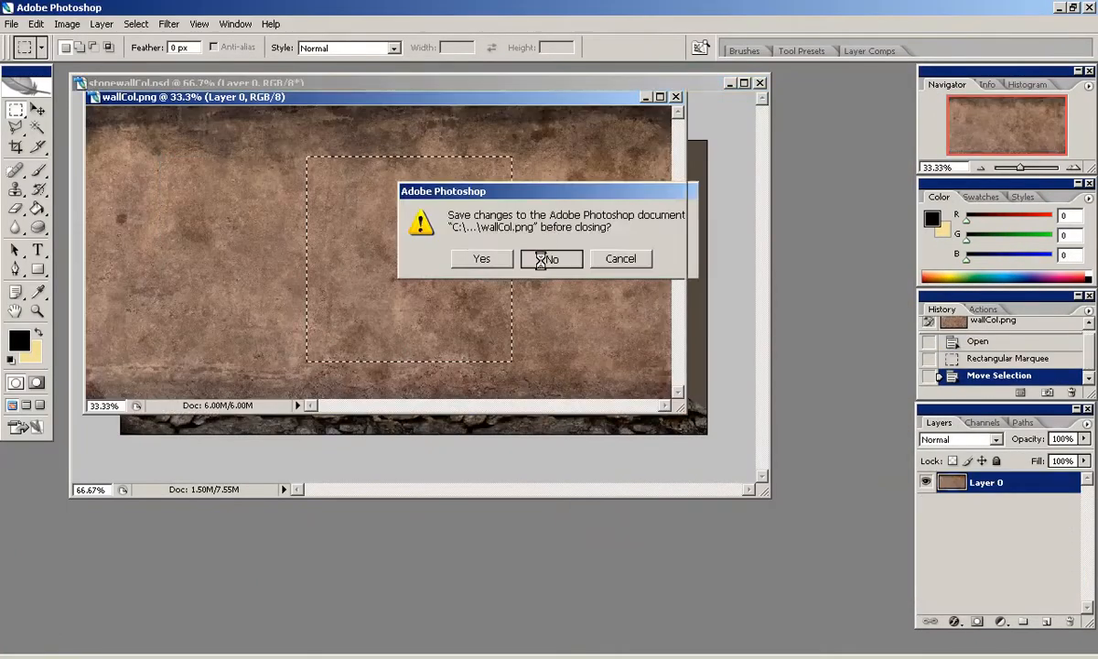
Step: Paste the copied plaster square into stonewallCol.psd, scale it down and bring its layer to the front of the layer stack
left_click(542, 265)
key("ctrl+v")
left_click(895, 395)
key("ctrl+t")
left_click_drag(495, 189, 495, 248)
left_click_drag(619, 141, 474, 287, "shift")
left_click(674, 48)
left_click_drag(1000, 576, 1000, 475)
Step: Move the plaster square over the stones below the wall's peak and adjust its size with Free Transform
key("v")
left_click_drag(454, 309, 324, 280)
key("ctrl+t")
left_click_drag(274, 352, 286, 339)
left_click_drag(334, 253, 360, 228, "shift")
key("Return")
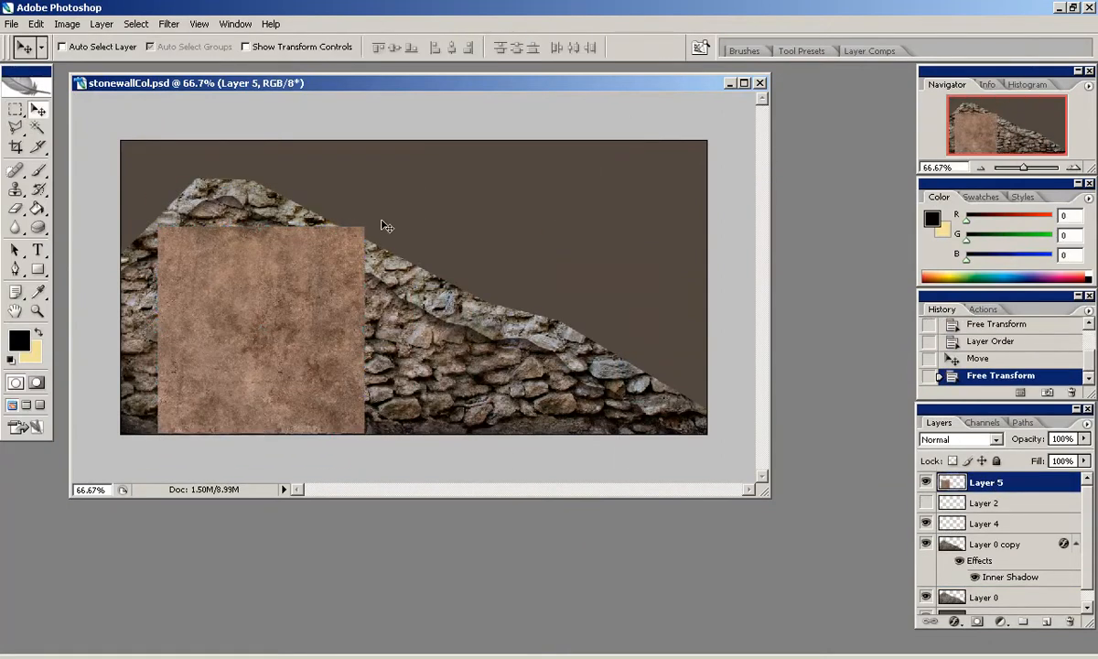
left_click_drag(354, 323, 390, 343)
left_click_drag(401, 302, 403, 291)
left_click(1074, 168)
left_click_drag(1007, 125, 988, 134)
left_click_drag(448, 380, 447, 368)
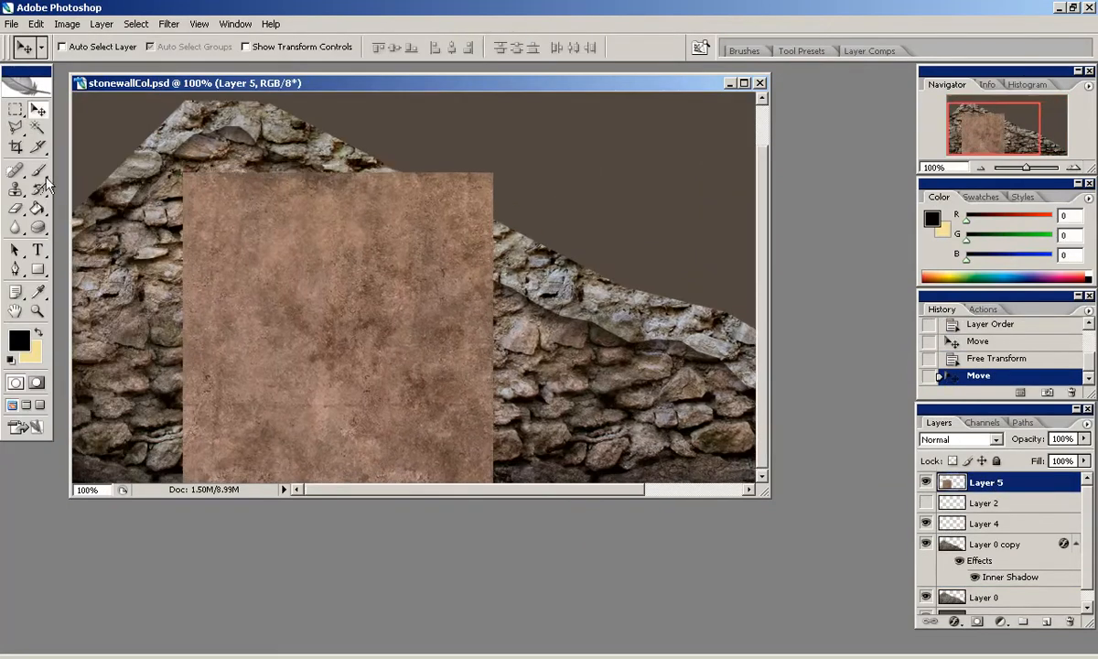
Step: Lasso an irregular patch of the plaster, copy it to a new layer and place it on the wall's left part
key("l")
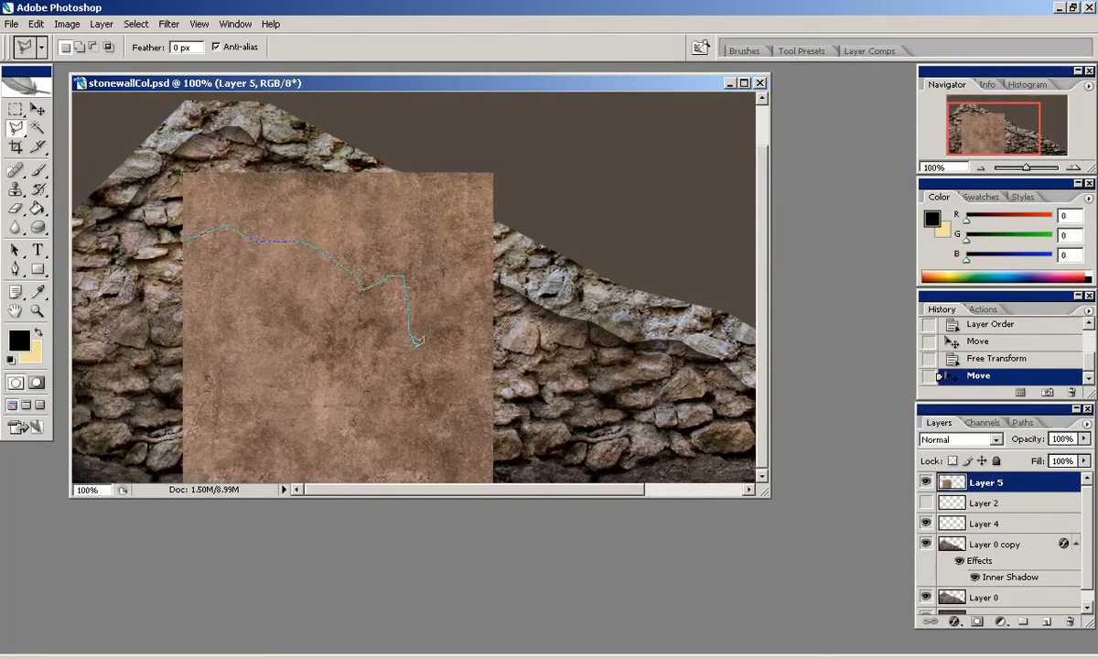
left_click(185, 255)
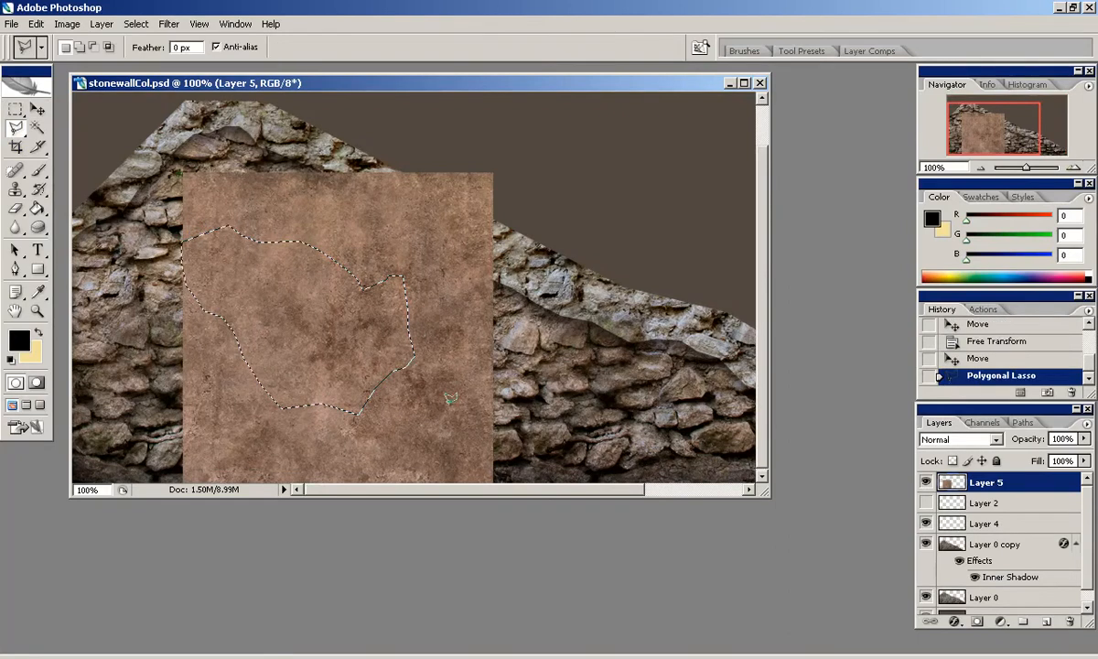
key("Escape")
left_click_drag(249, 245, 264, 245)
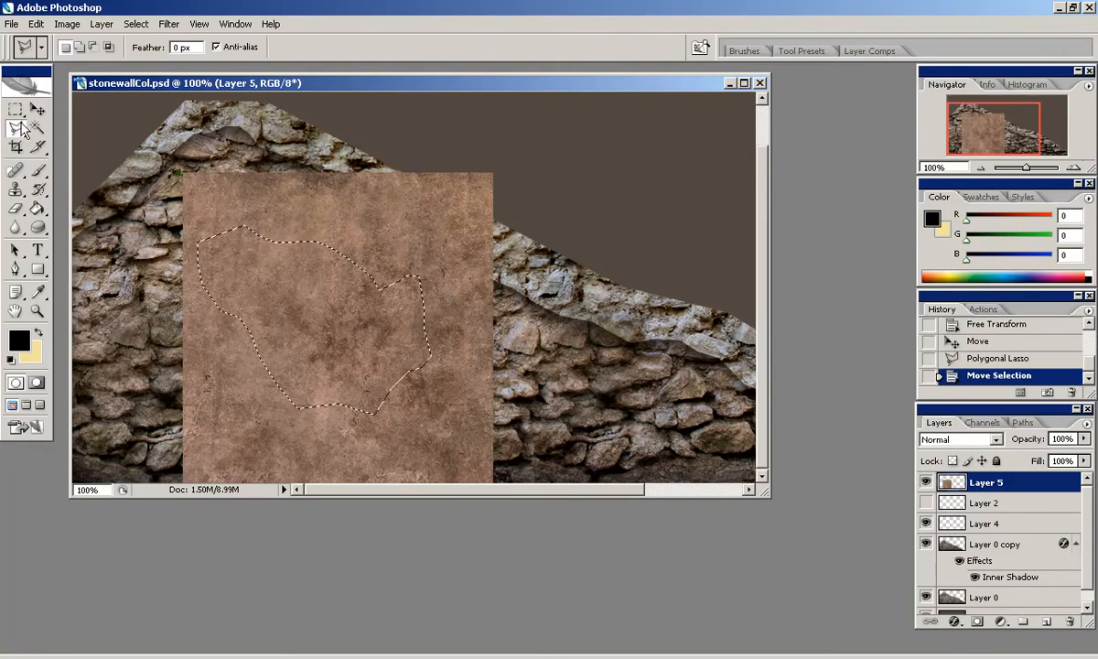
key("ctrl+c")
key("ctrl+v")
left_click(926, 503)
left_click(37, 109)
left_click_drag(288, 311, 201, 328)
Step: Shift the plaster square aside and copy a second, smaller lassoed patch from it onto its own layer beside the first one
left_click(925, 502)
left_click(985, 502)
left_click_drag(366, 321, 439, 307)
left_click(15, 128)
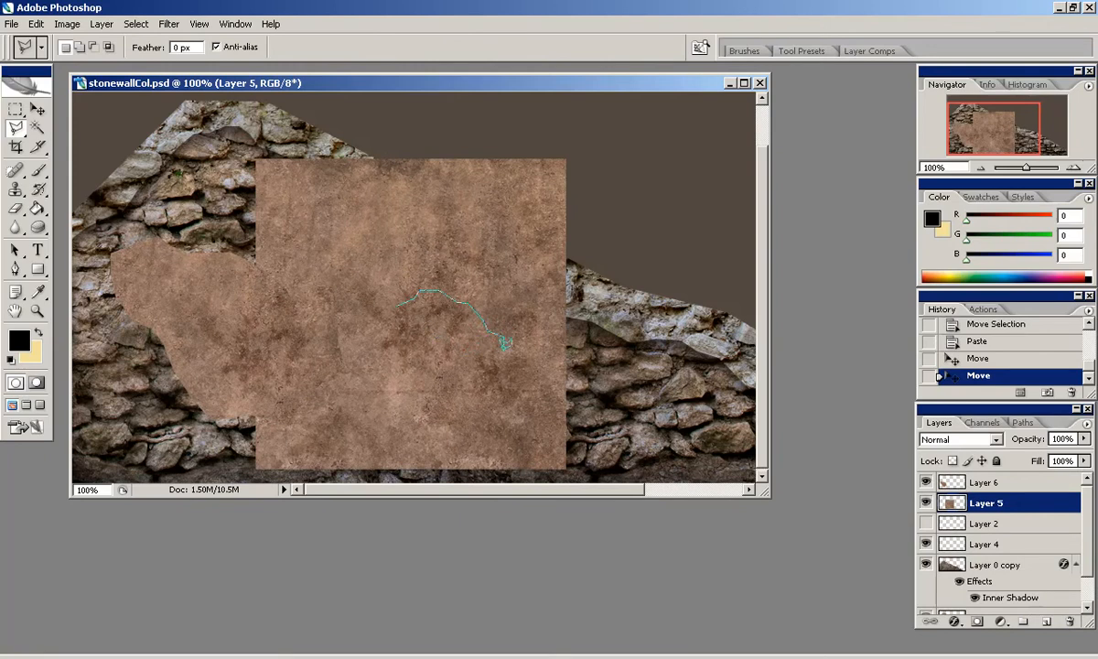
left_click(400, 323)
key("ctrl+c")
key("ctrl+v")
left_click(925, 523)
key("v")
mouse_move(471, 348)
left_mouse_down()
mouse_move(387, 409)
mouse_move(449, 435)
mouse_move(395, 334)
left_mouse_up()
Step: Copy a third small lassoed patch to its own layer on the wall's right part, and delete the plaster square's layer
left_click(925, 524)
left_click(986, 523)
key("l")
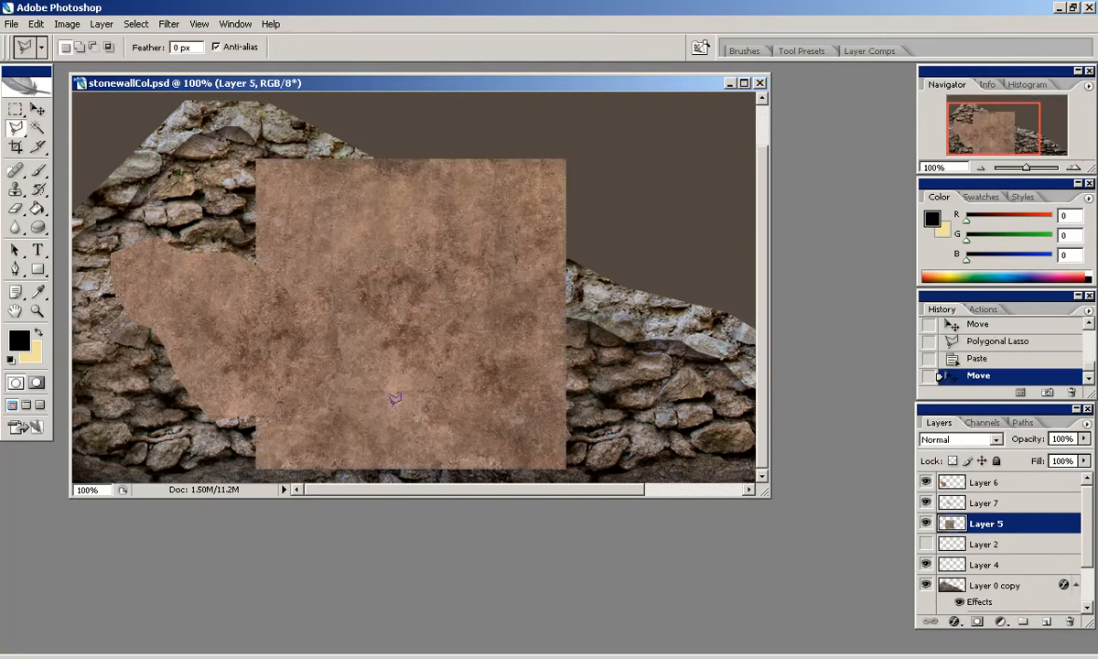
left_click(403, 408)
key("ctrl+c")
left_click_drag(1064, 525, 1070, 622)
key("ctrl+v")
key("v")
mouse_move(441, 410)
left_mouse_down()
mouse_move(562, 358)
mouse_move(562, 383)
left_mouse_up()
Step: Merge the three patch layers and apply a dark Multiply drop shadow with 100% opacity, 0 px distance and 8 px size
key("ctrl+e")
key("ctrl+e")
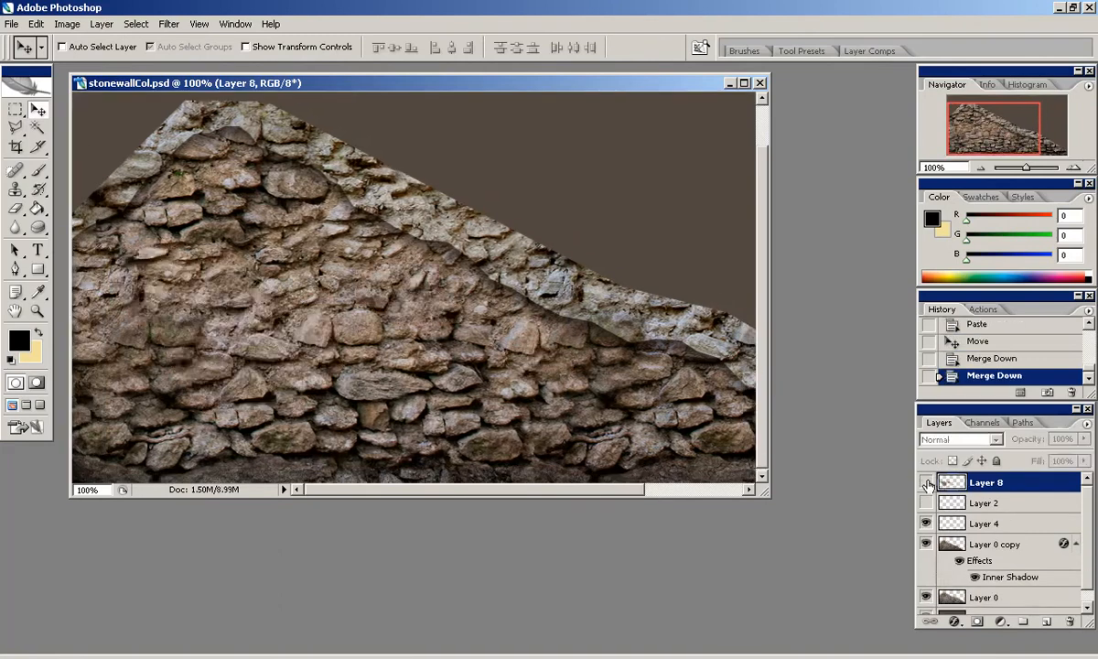
left_click(955, 621)
left_click(1005, 481)
left_click_drag(695, 238, 779, 238)
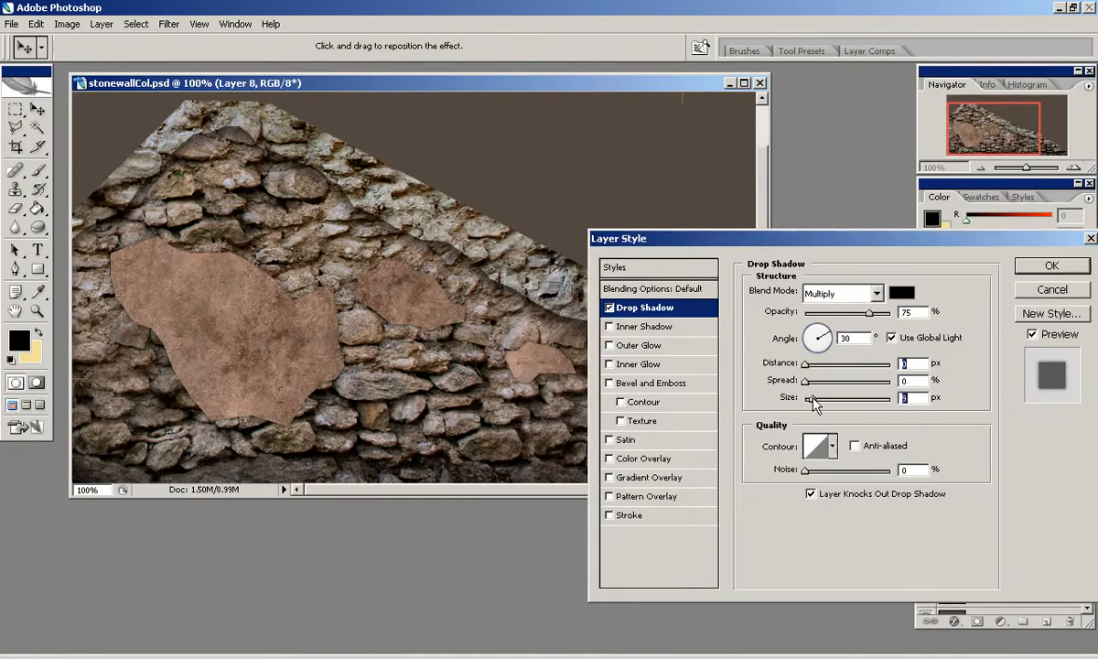
left_click(897, 296)
left_click(660, 385)
key("Return")
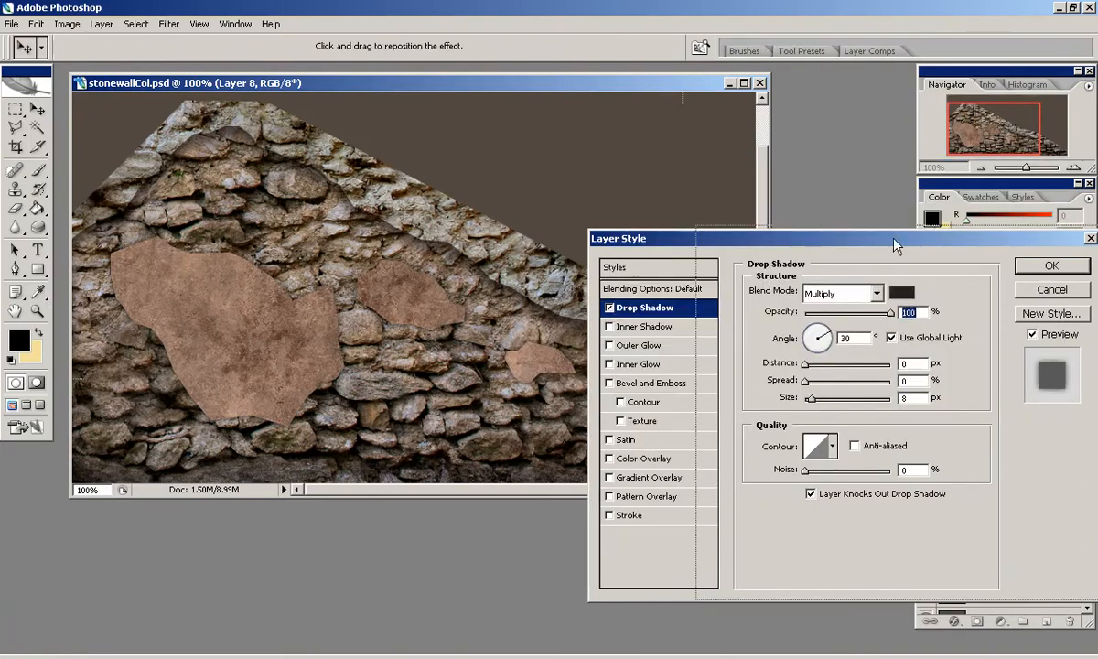
left_click_drag(784, 248, 735, 202)
left_click(989, 225)
Step: Load the plaster patches as a selection and darken their edges with the Burn tool, using the Shadows range and a 100 px brush
left_click(953, 482, "ctrl")
left_click(37, 228)
left_click_drag(389, 279, 439, 307)
left_click(38, 228)
left_click(82, 243)
right_click(216, 382)
left_click(349, 560)
left_click(322, 560)
left_click_drag(206, 393, 284, 403)
mouse_move(283, 402)
left_mouse_down()
mouse_move(206, 393)
mouse_move(275, 403)
left_mouse_up()
key("ctrl+z")
left_click(234, 48)
left_click(208, 66)
left_click_drag(316, 366, 261, 421)
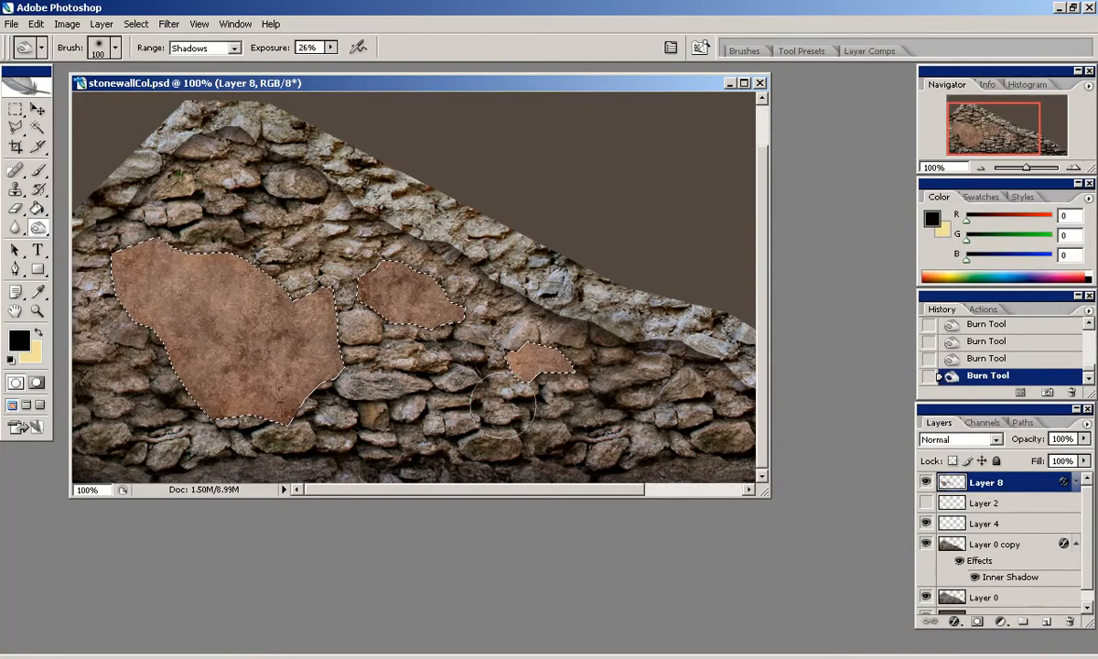
Step: Deselect the plaster patches and lower their layer's fill to 93%
key("ctrl+d")
key("m")
left_click(1083, 460)
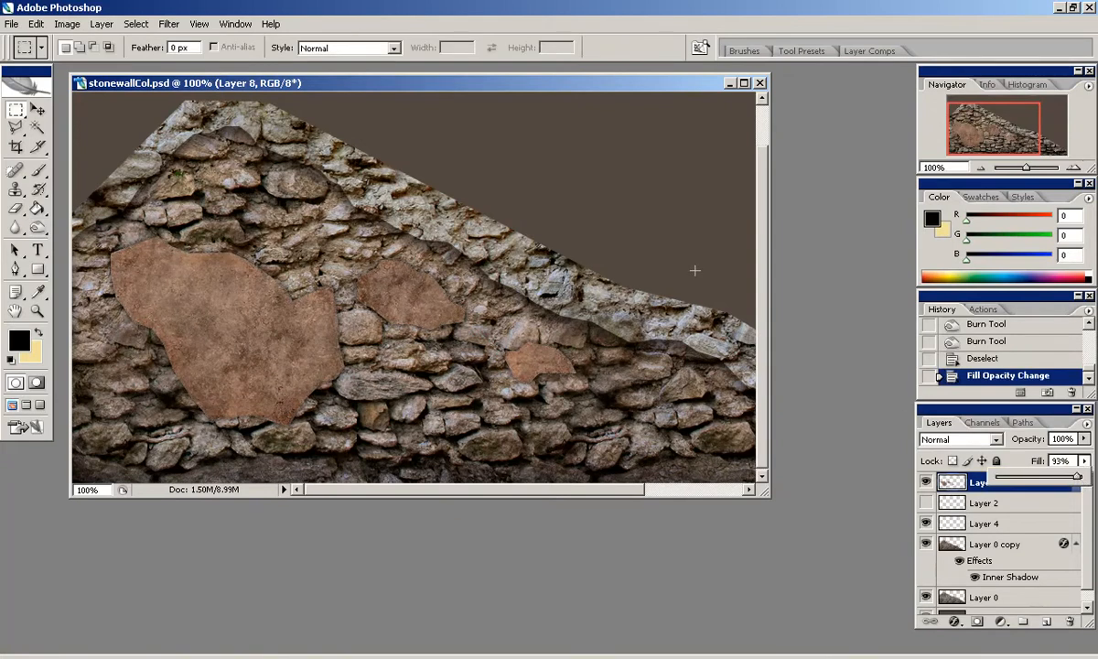
Step: Roughen the outlines of the three plaster patches with a textured 17 px eraser brush
key("ctrl+plus")
left_click_drag(274, 311, 616, 252)
left_click(16, 190)
right_click(326, 188)
left_click_drag(375, 225, 353, 226)
left_click(261, 130)
key("Return")
left_click(293, 170)
key("Return")
left_click(16, 209)
left_click(240, 129)
left_click(155, 157)
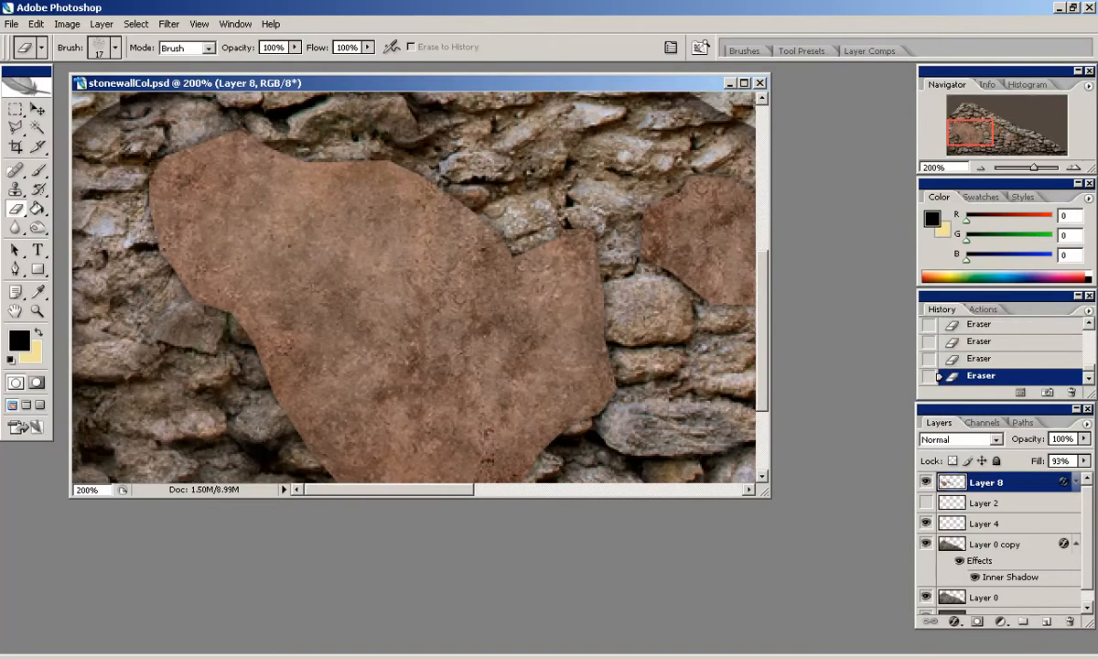
scroll(412, 284, "down", 2)
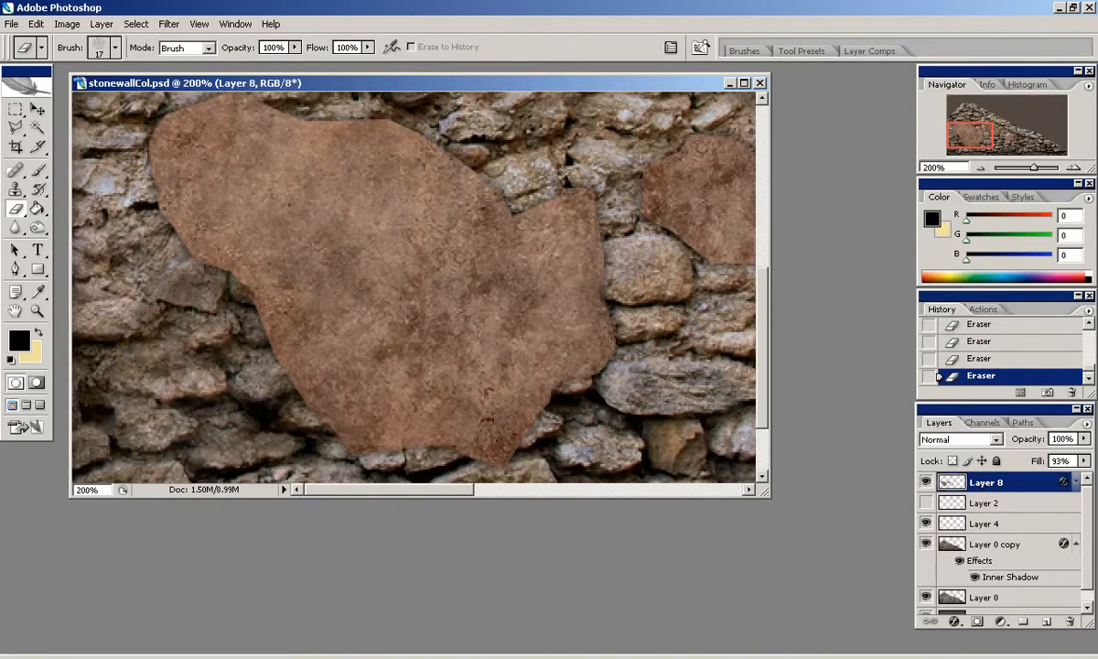
left_click_drag(671, 248, 520, 274)
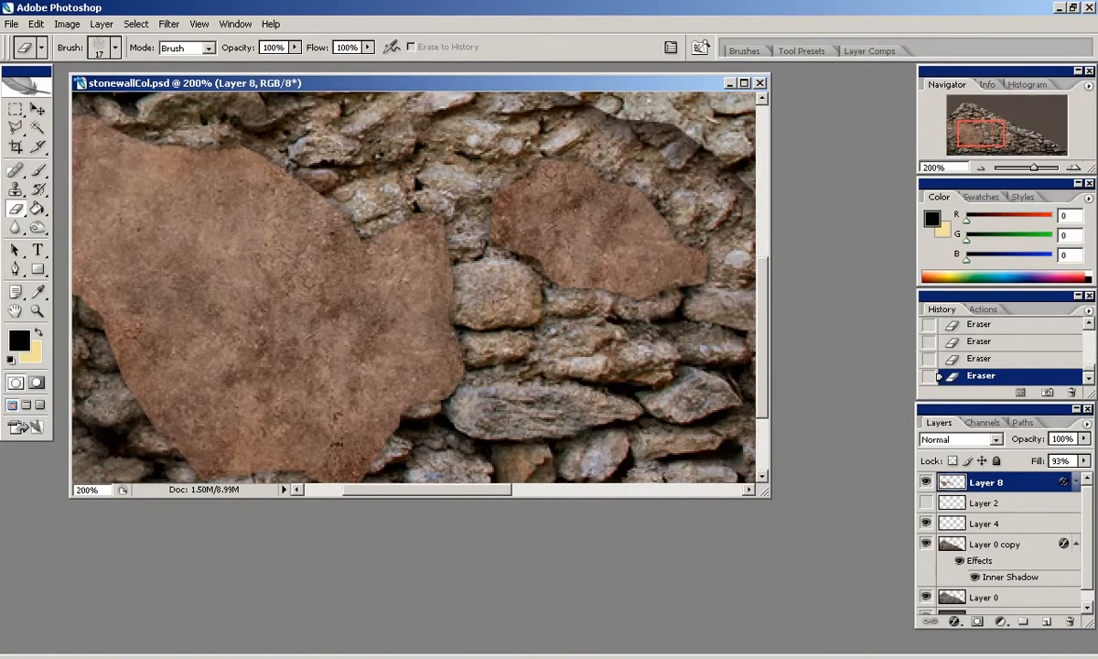
left_click_drag(982, 132, 1004, 139)
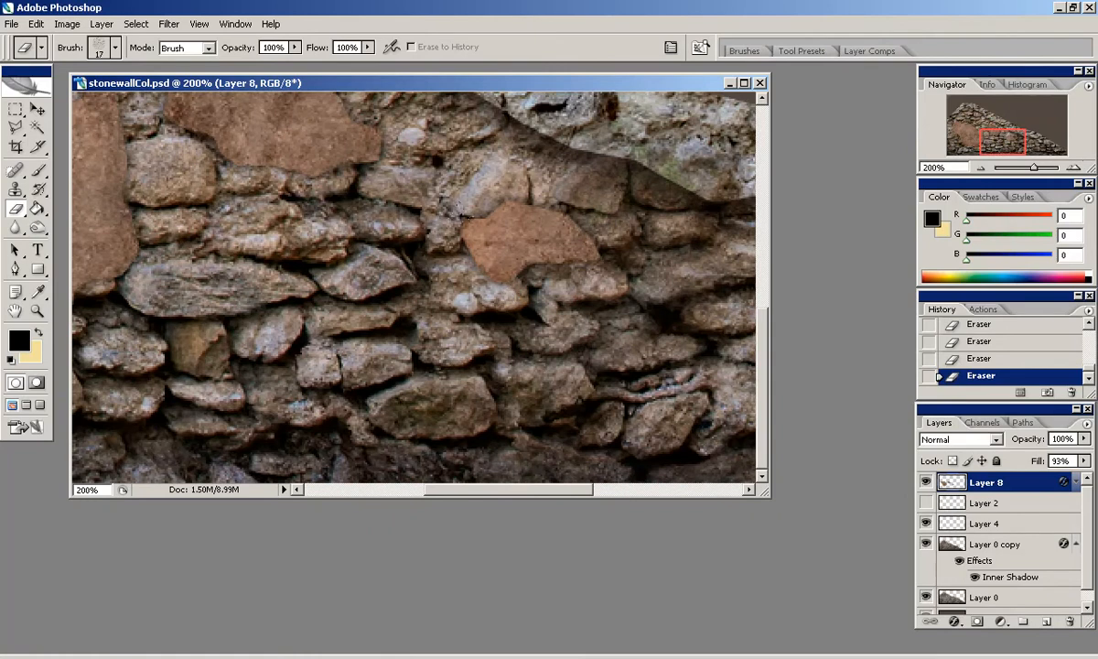
left_click(982, 168)
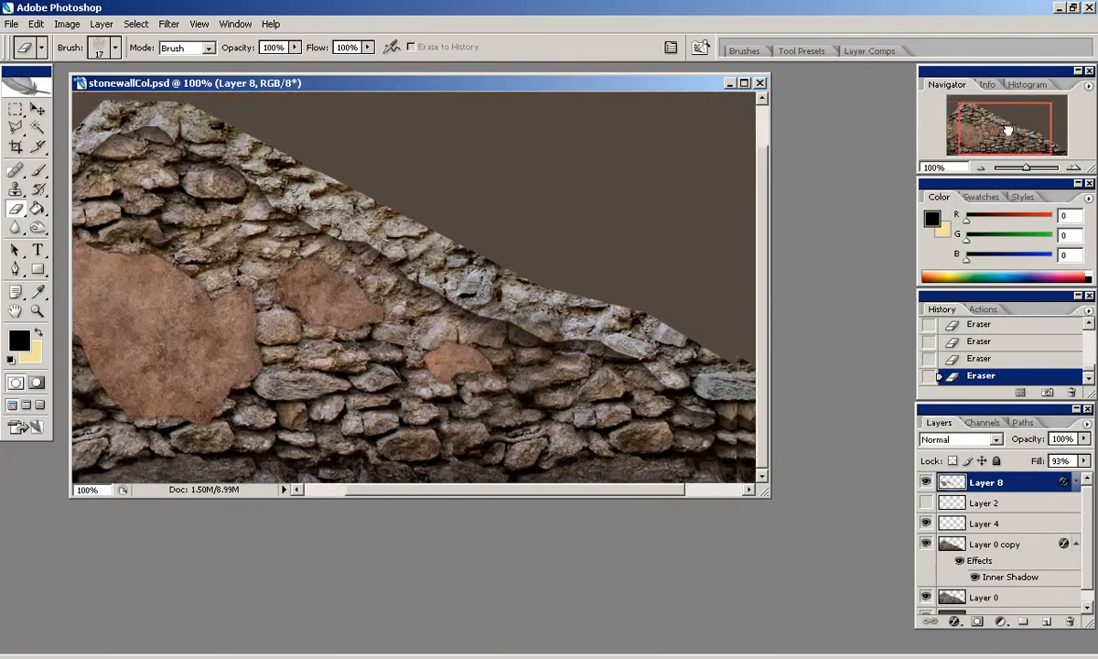
Step: Compare the wall with and without the plaster patches, and add a new empty layer directly beneath the patch layer
left_click_drag(948, 490, 981, 492)
left_click(926, 482)
left_click(926, 482)
left_click(1086, 607)
left_click(1019, 608)
left_click(1047, 621)
left_click_drag(1007, 609, 984, 490)
Step: Save a PNG copy as stonewallCol.png in the textures folder, replacing the existing file
left_click(12, 25)
left_click(41, 187)
left_click(586, 397)
left_click(572, 571)
left_click(756, 100)
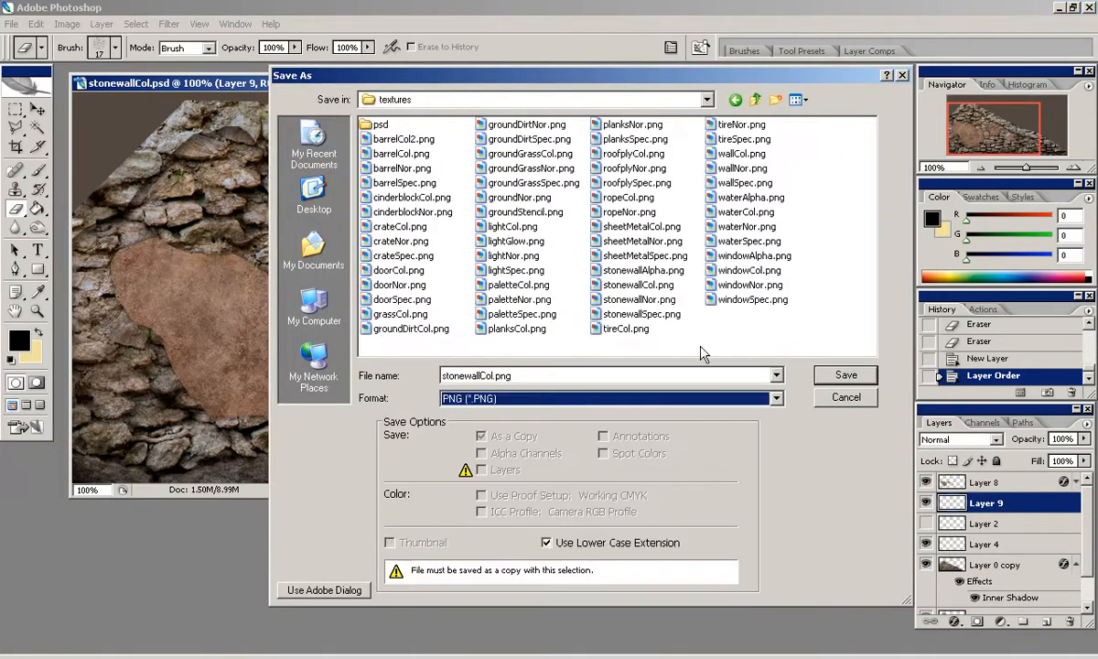
left_click(837, 374)
left_click(595, 318)
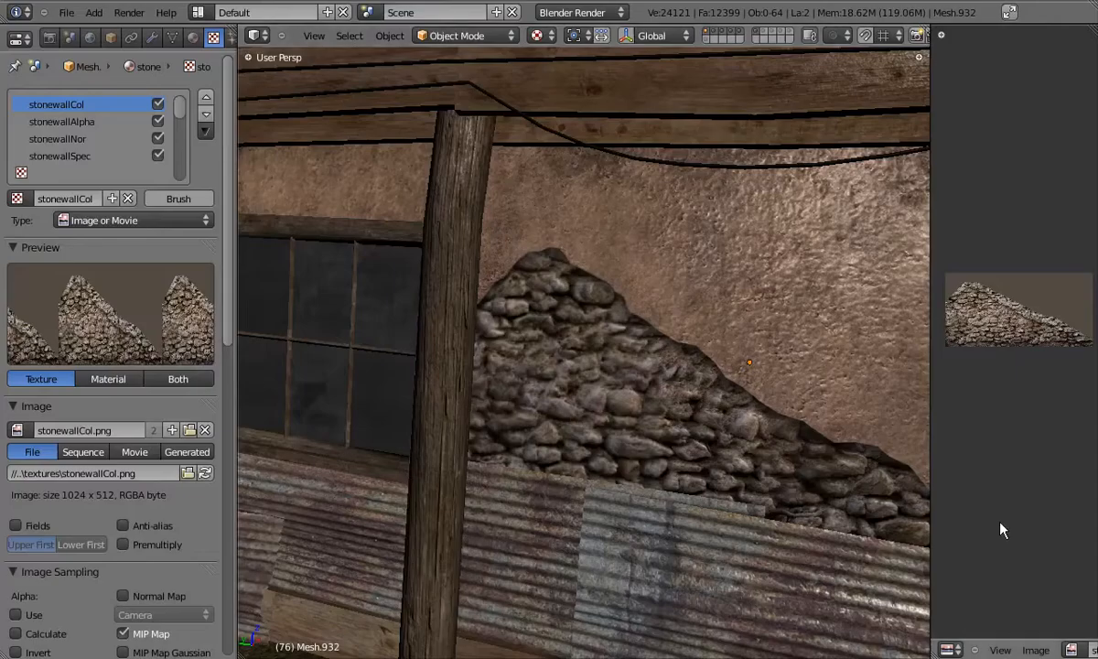
Step: Reload the stonewallCol.png texture in Blender and inspect the plaster patches on the stone wall from an angle
left_click(203, 473)
middle_click_drag(575, 417, 571, 395)
scroll(571, 395, "down", 5)
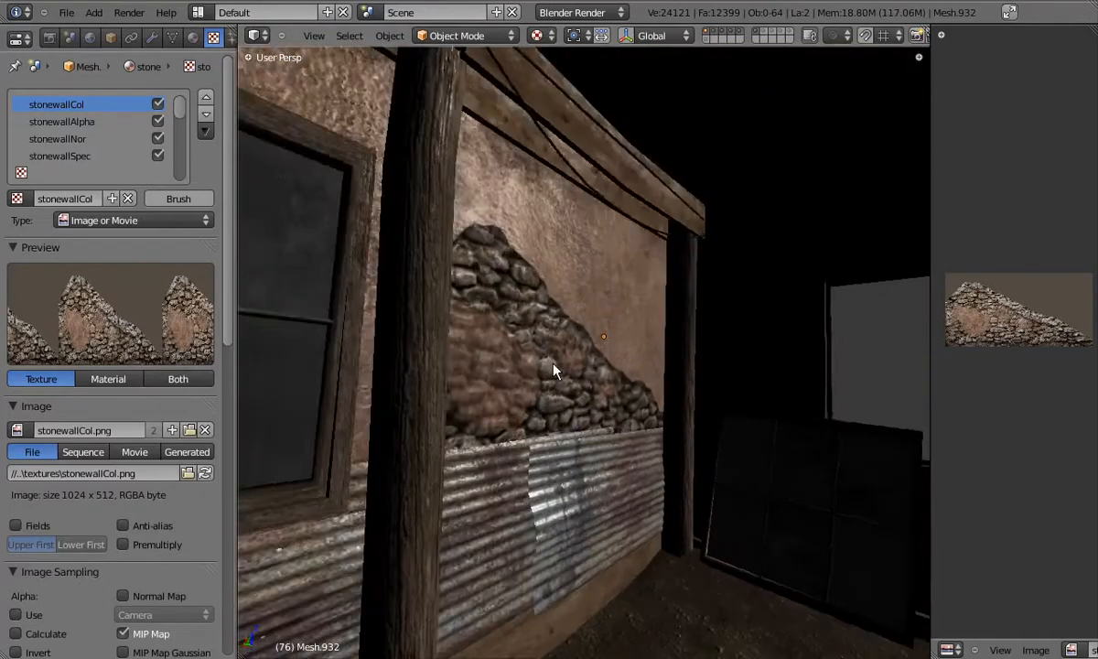
Step: Return to Photoshop and delete the plaster patch layer, the empty layer beneath it and the hidden Layer 2
left_click(1010, 12)
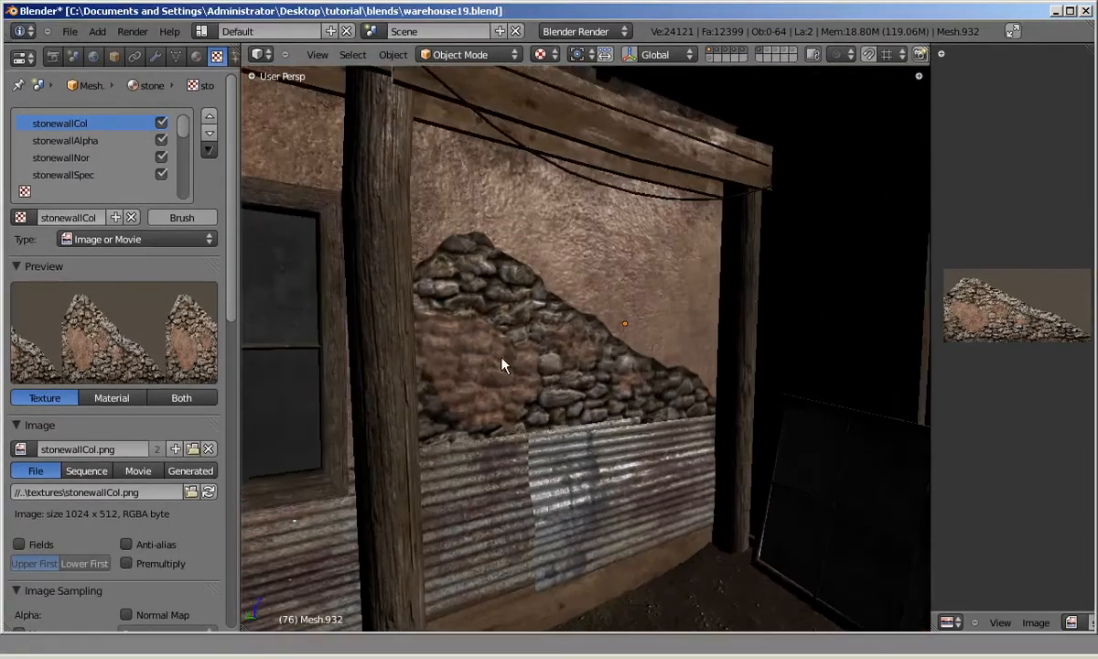
key("alt+Tab")
left_click_drag(767, 494, 809, 554)
left_click(926, 502)
left_click(926, 484)
left_click_drag(988, 486, 1071, 622)
left_click(926, 484)
left_click(954, 483, "ctrl")
left_click(536, 267)
left_click(927, 483)
left_click_drag(988, 485, 1070, 622)
left_click(926, 483)
Step: Adjust Layer 0 copy's inner shadow: colour #2c2015, size 16 px and opacity 57%
left_click(1018, 505)
double_click(997, 538)
left_click(865, 253)
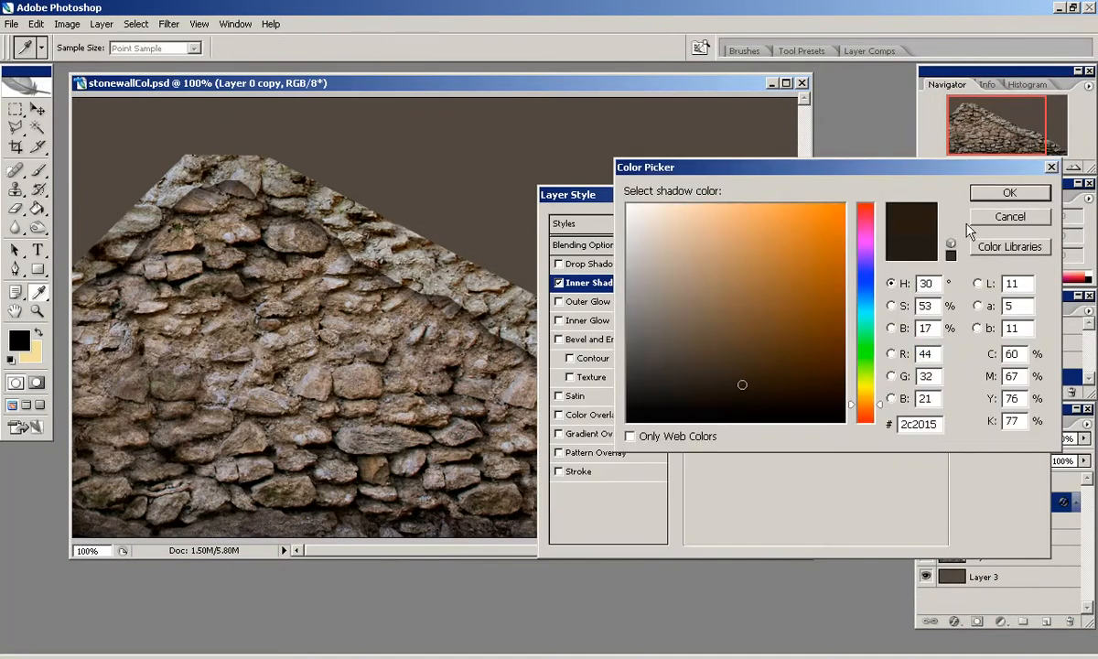
left_click(1009, 194)
left_click_drag(759, 356, 763, 356)
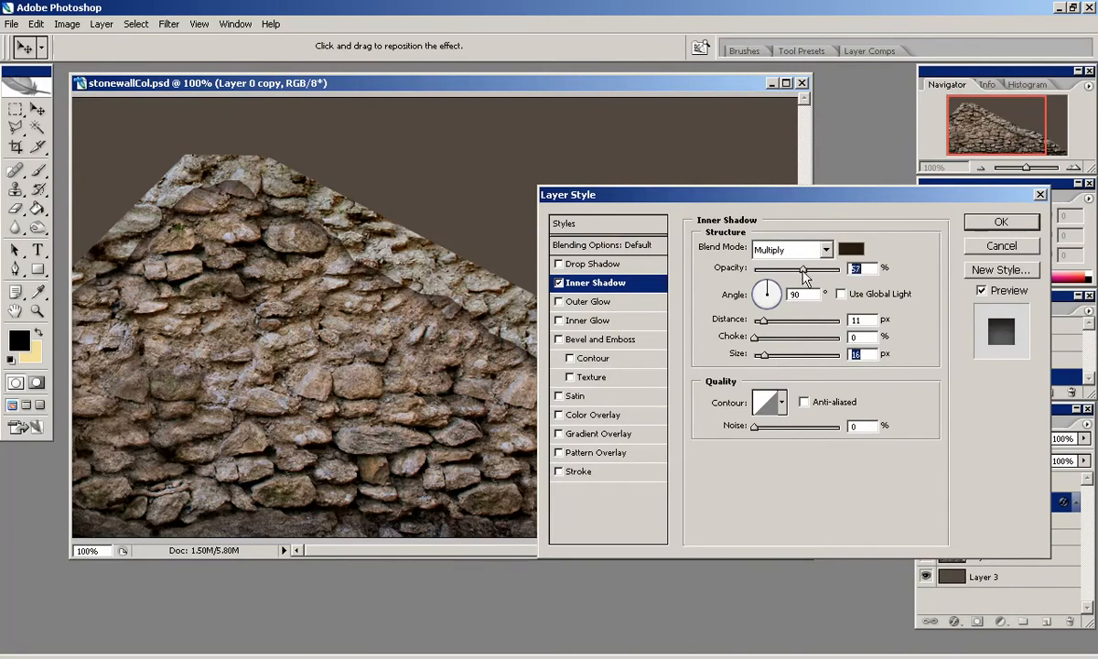
left_click(1001, 221)
Step: Save the texture over stonewallCol.png and save the Blender scene warehouse19.blend with the reloaded image
left_click(12, 24)
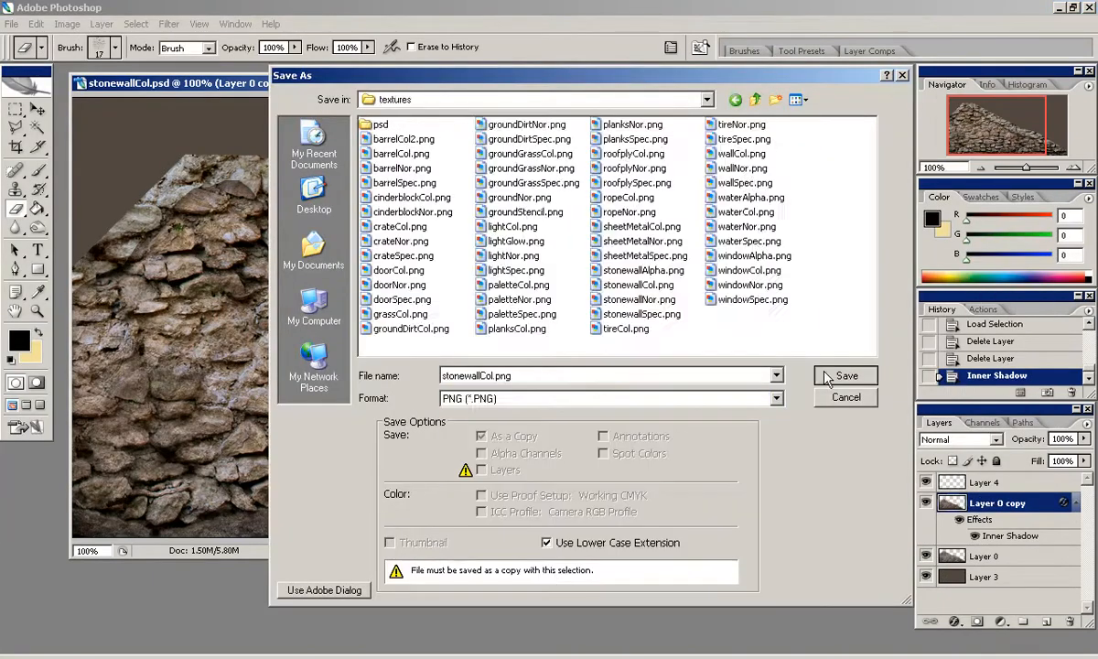
key("alt+Tab")
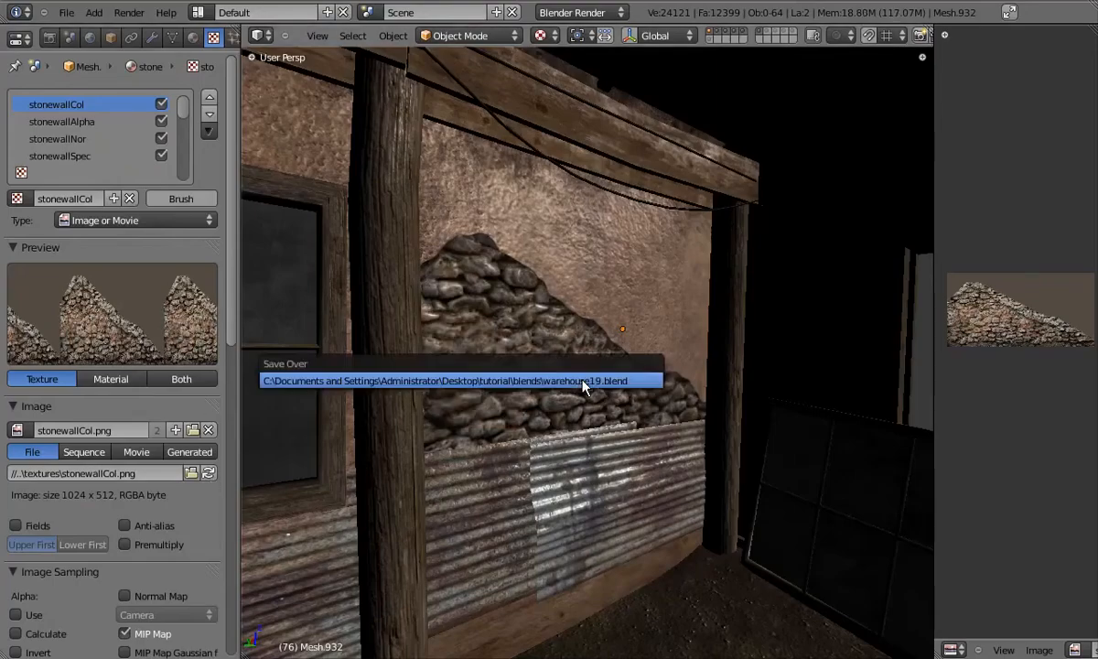
middle_click_drag(550, 346, 622, 376)
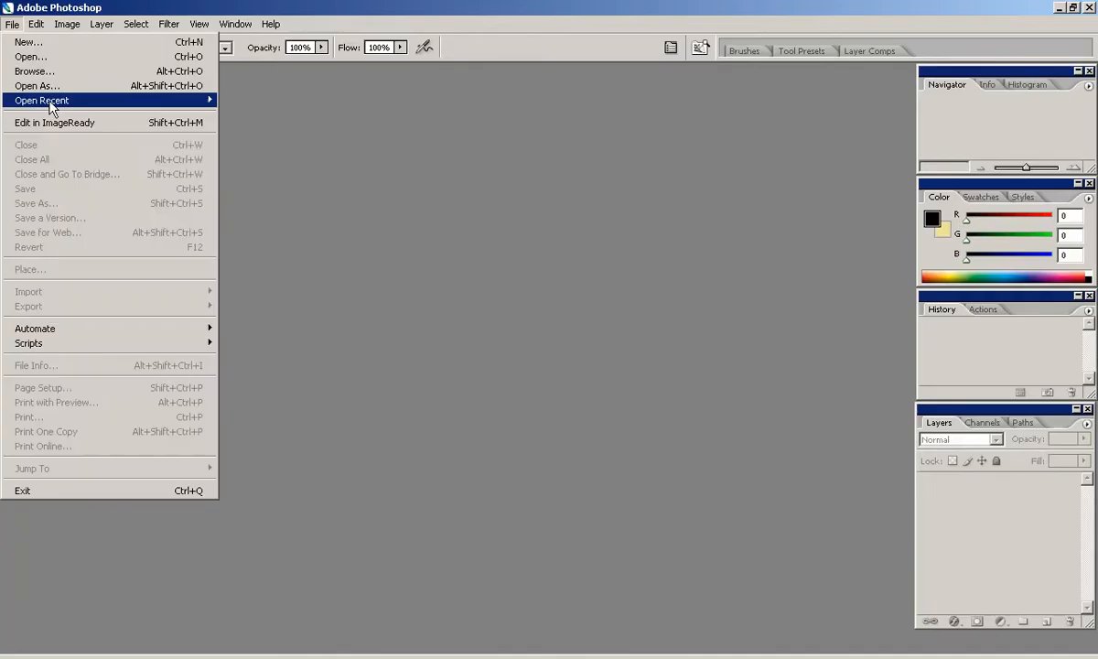
Step: Open the recent file stonewallAlpha.png in Photoshop and enlarge its document window
mouse_move(49, 100)
left_click(247, 101)
left_click(1073, 167)
left_click(1073, 167)
left_click_drag(1009, 126, 1047, 146)
left_click_drag(802, 535, 857, 614)
left_click(15, 210)
right_click(97, 213)
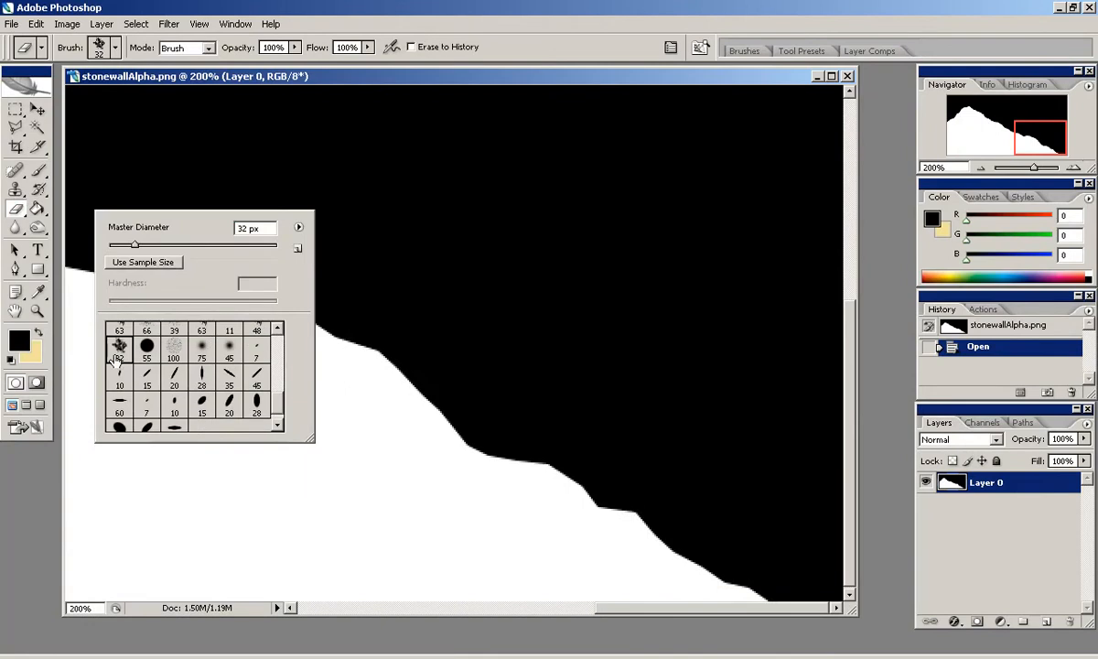
left_click(563, 378)
key("ctrl+z")
Step: Paint a ragged black edge along the lower-right stretch of the white slope with the rough 32 px brush
left_click(40, 171)
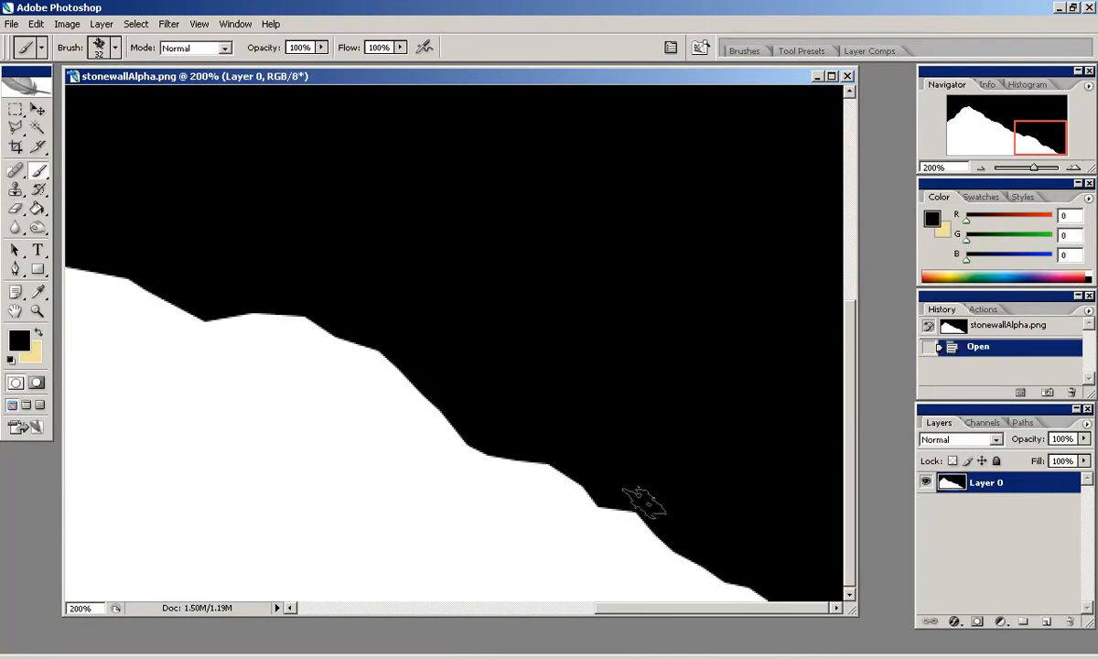
left_click(636, 515)
key("ctrl+z")
left_click(727, 572)
left_click(980, 170)
left_click(1075, 168)
mouse_move(1032, 137)
left_mouse_down()
mouse_move(1062, 175)
mouse_move(1046, 165)
left_mouse_up()
left_click(787, 574)
left_click(771, 567)
left_click_drag(723, 567, 698, 548)
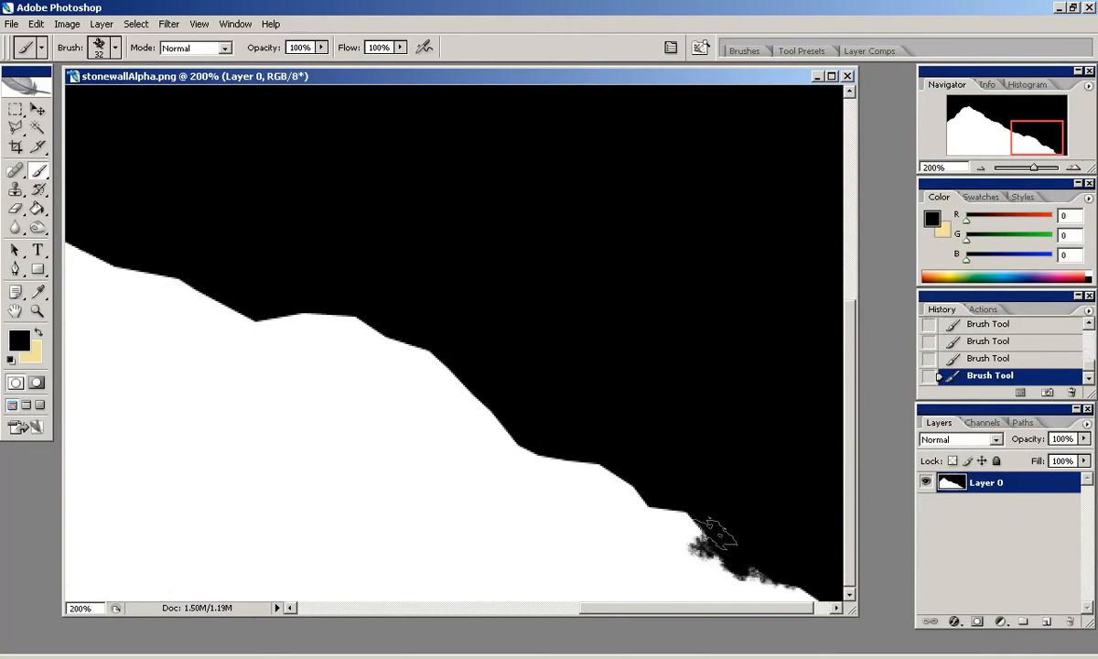
mouse_move(627, 499)
left_mouse_down()
mouse_move(545, 444)
mouse_move(499, 444)
mouse_move(453, 421)
mouse_move(494, 437)
mouse_move(430, 380)
mouse_move(410, 343)
left_mouse_up()
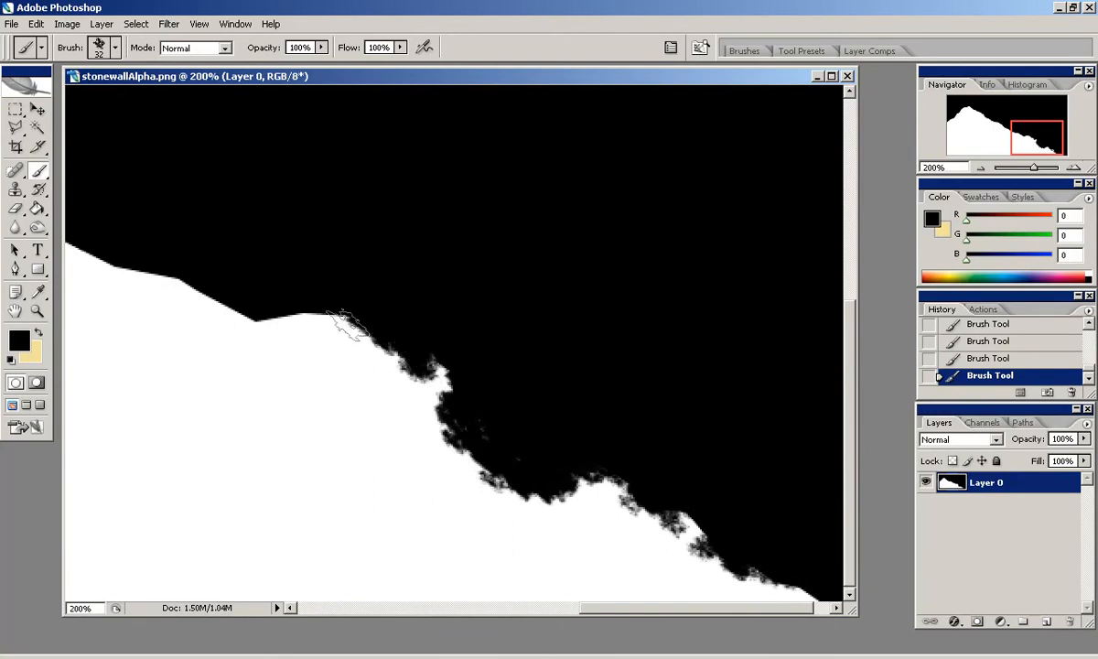
left_click_drag(1017, 137, 1003, 137)
left_click_drag(507, 317, 480, 304)
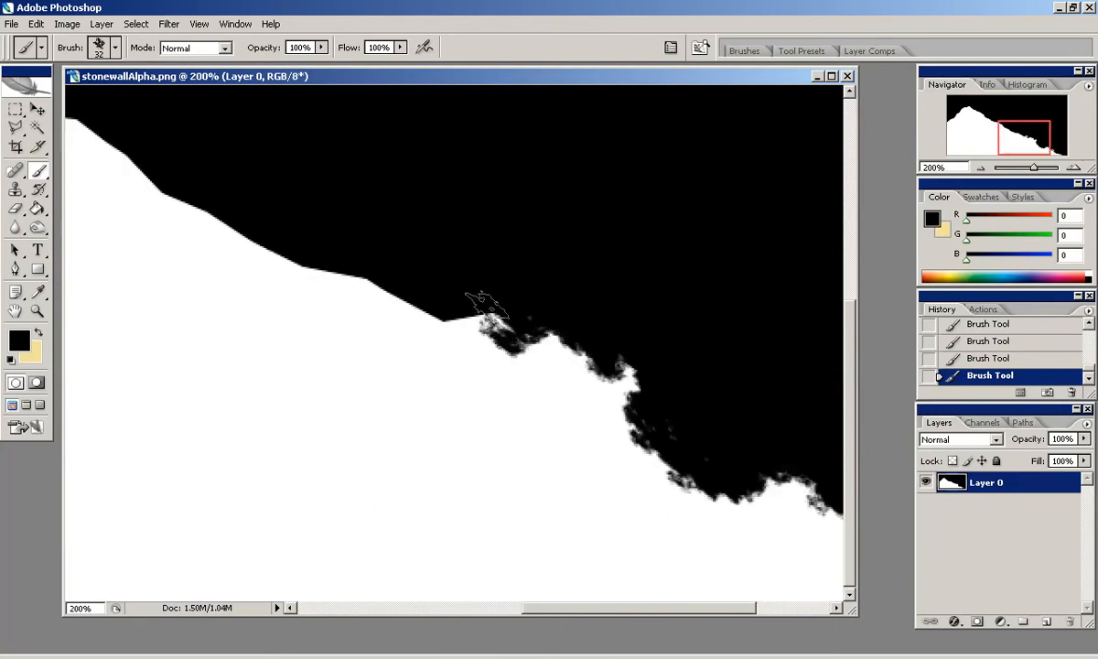
Step: Carve a curved hollow out of the middle of the white slope by painting it black
key("ctrl+minus")
left_click_drag(998, 135, 994, 136)
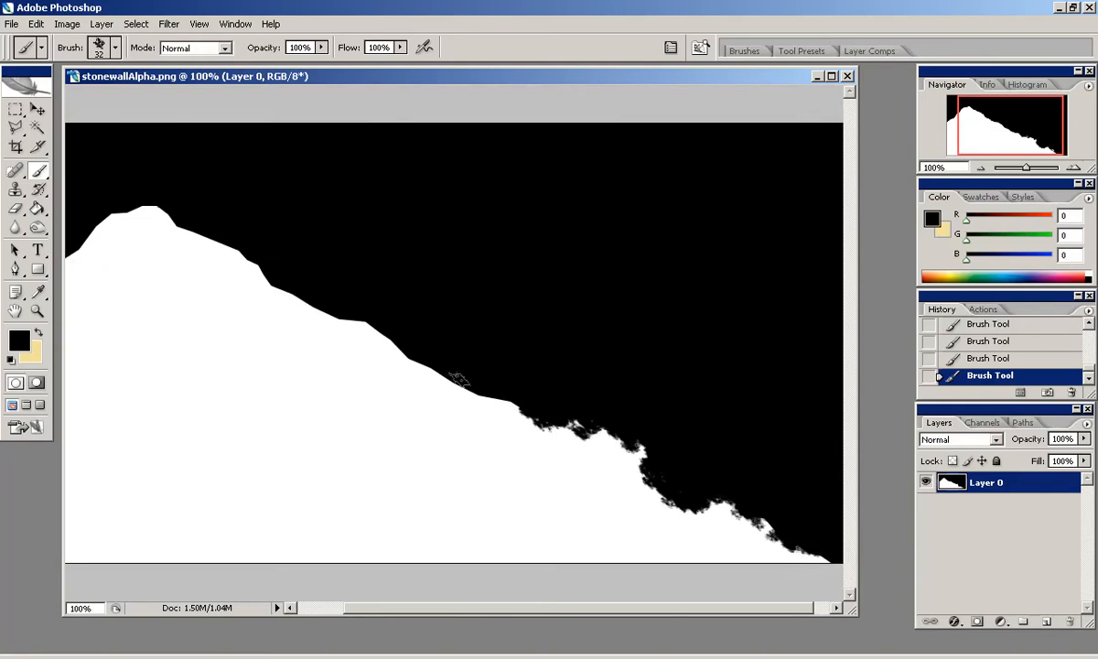
mouse_move(374, 353)
left_mouse_down()
mouse_move(389, 392)
mouse_move(405, 384)
left_mouse_up()
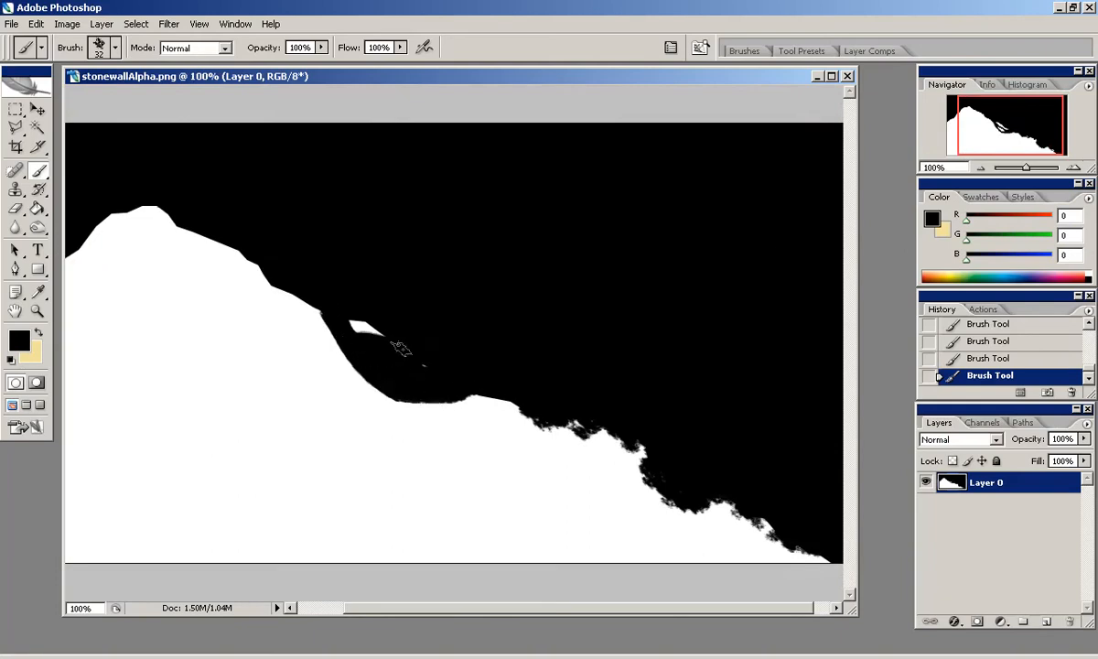
Step: Roughen the mask edge with black brush strokes from the curved hollow up the middle slope to near the peak
left_click(1074, 168)
left_click_drag(1011, 128, 1012, 131)
mouse_move(516, 356)
left_mouse_down()
mouse_move(448, 373)
mouse_move(481, 393)
mouse_move(403, 376)
mouse_move(341, 382)
left_mouse_up()
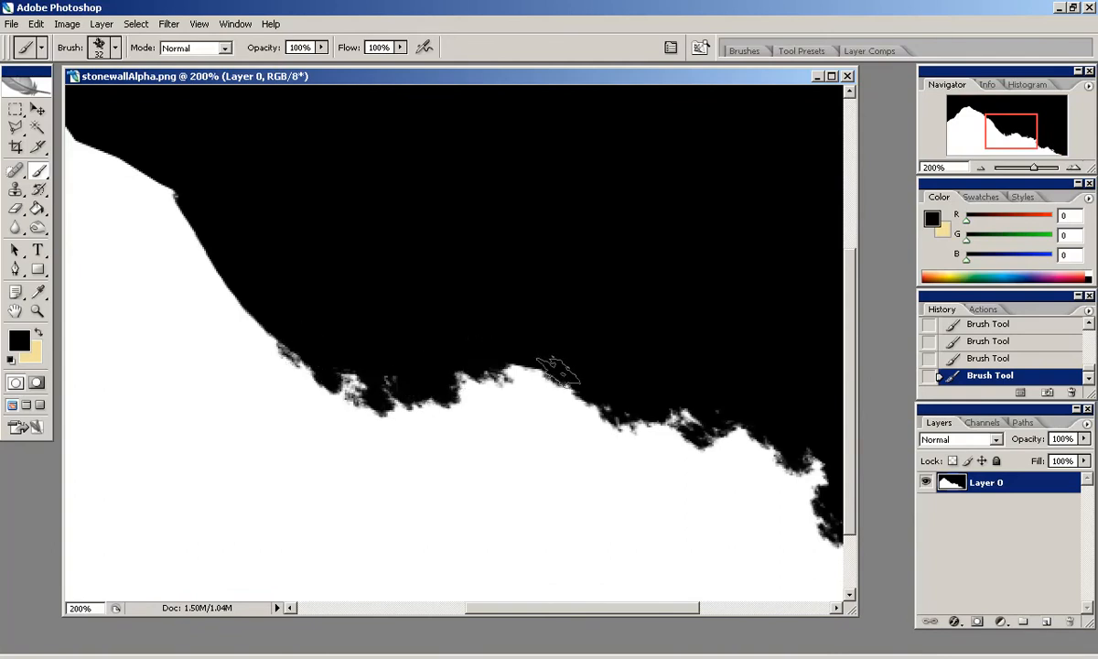
mouse_move(1021, 131)
left_mouse_down()
mouse_move(1040, 137)
mouse_move(1010, 133)
left_mouse_up()
mouse_move(320, 316)
left_mouse_down()
mouse_move(313, 284)
mouse_move(256, 268)
left_mouse_up()
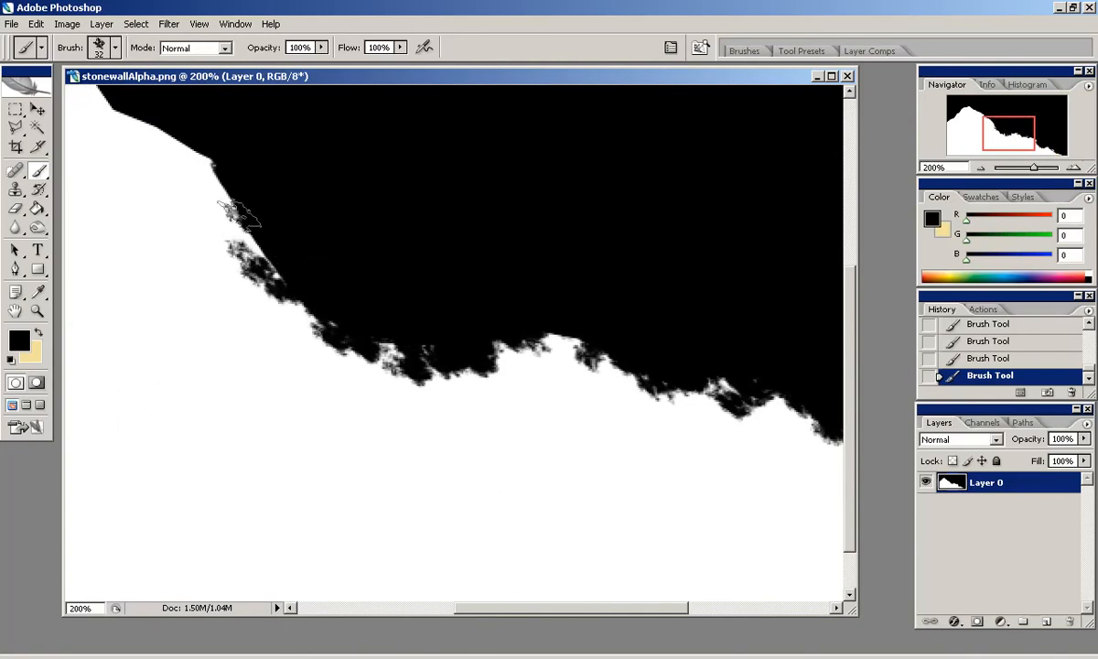
mouse_move(981, 115)
left_mouse_down()
mouse_move(969, 138)
mouse_move(995, 129)
mouse_move(987, 122)
left_mouse_up()
left_click_drag(451, 291, 405, 260)
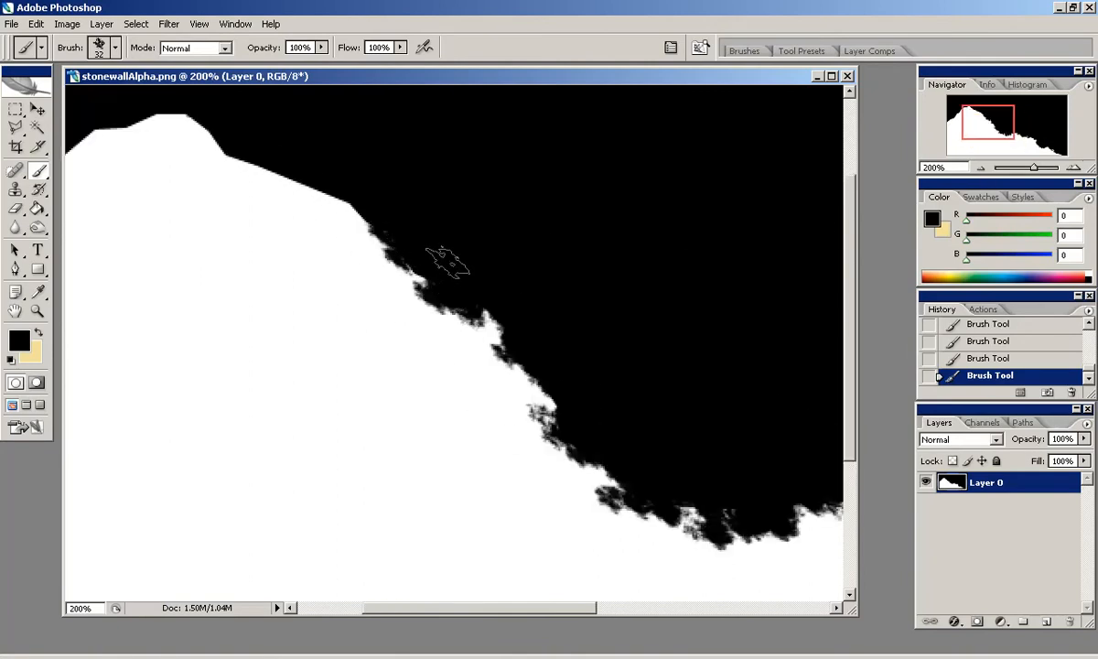
left_click_drag(978, 125, 972, 123)
mouse_move(468, 275)
left_mouse_down()
mouse_move(448, 273)
mouse_move(430, 248)
left_mouse_up()
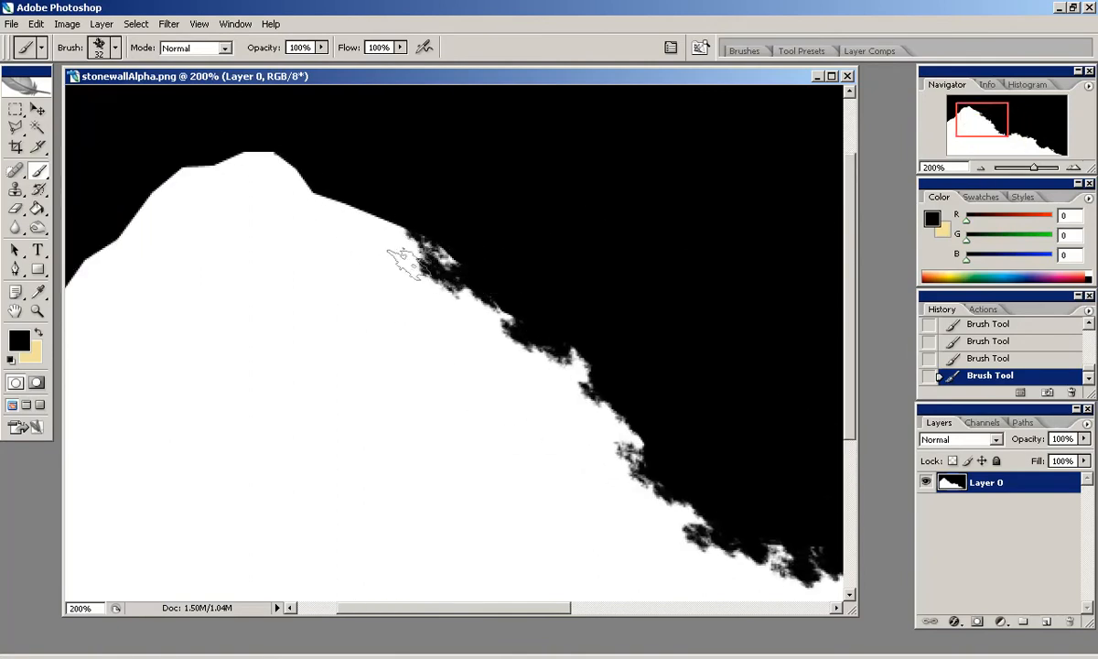
Step: Continue the ragged black edge over the white peak and down its far slope to the image border
left_click_drag(357, 208, 307, 188)
left_click_drag(982, 119, 976, 117)
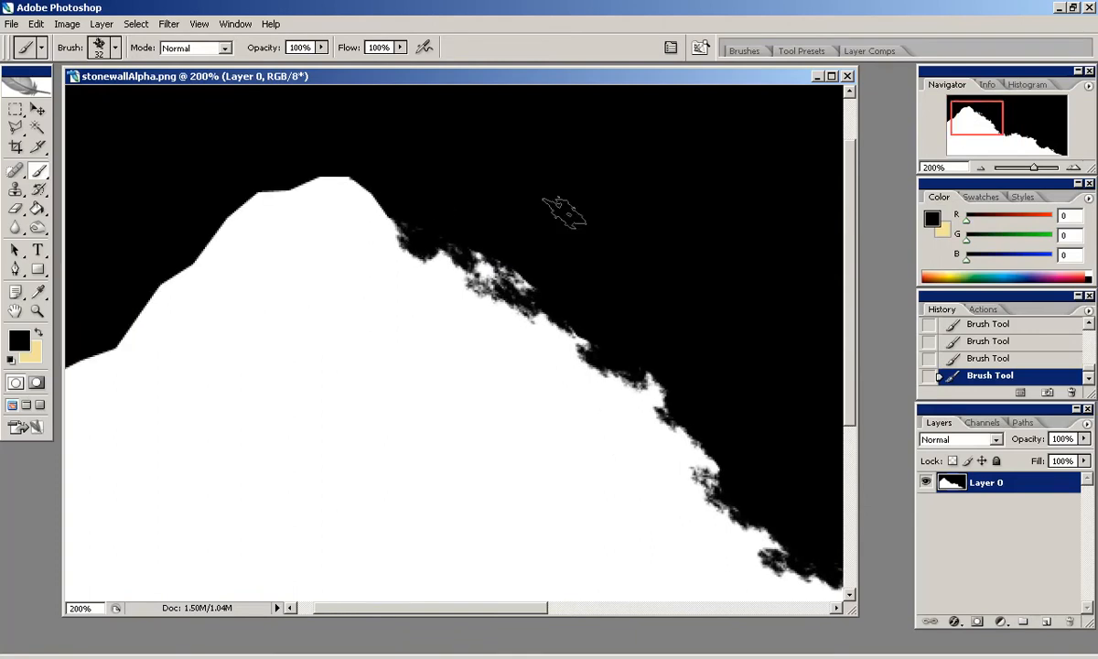
mouse_move(327, 178)
left_mouse_down()
mouse_move(264, 190)
mouse_move(273, 209)
left_mouse_up()
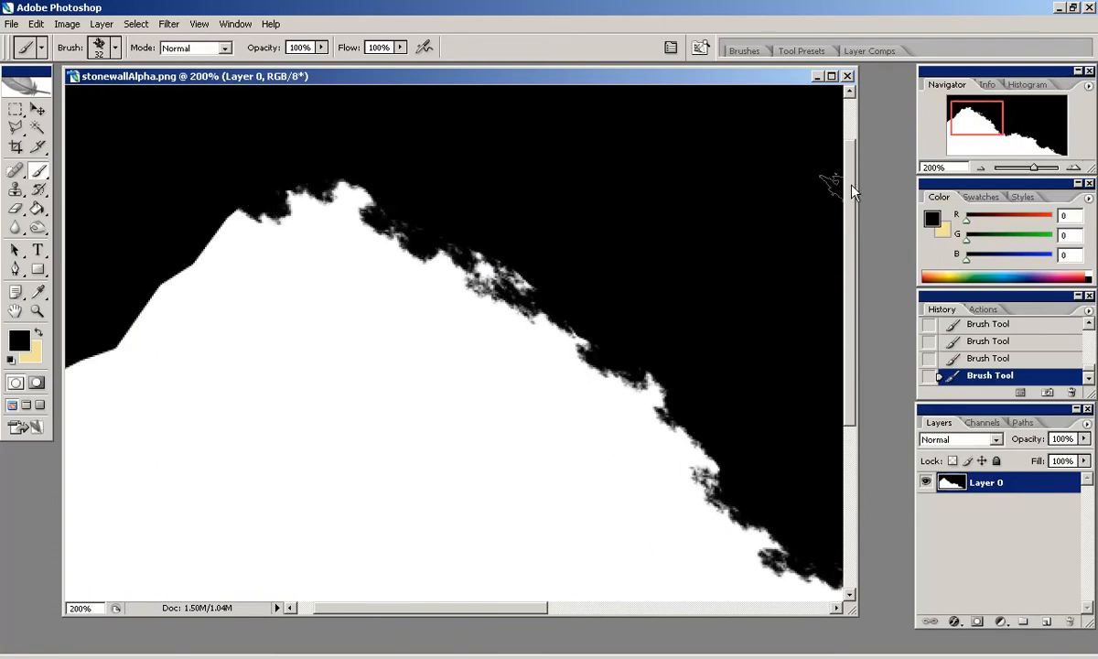
left_click_drag(973, 126, 967, 126)
left_click_drag(246, 243, 192, 307)
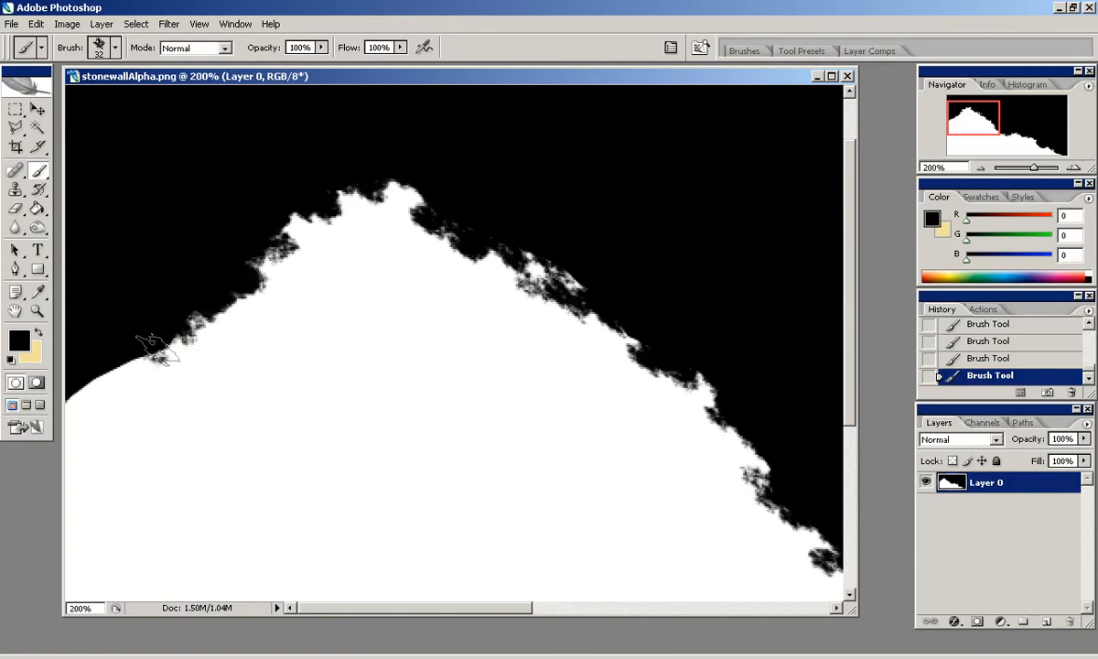
left_click_drag(152, 353, 113, 358)
left_click_drag(74, 398, 126, 375)
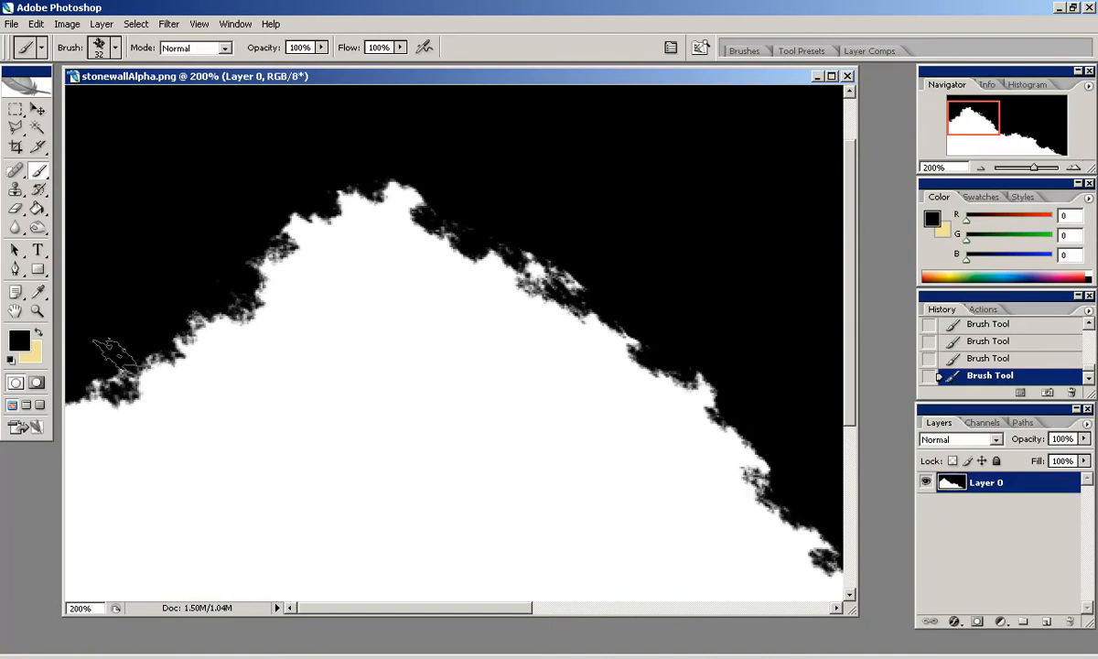
key("ctrl+minus")
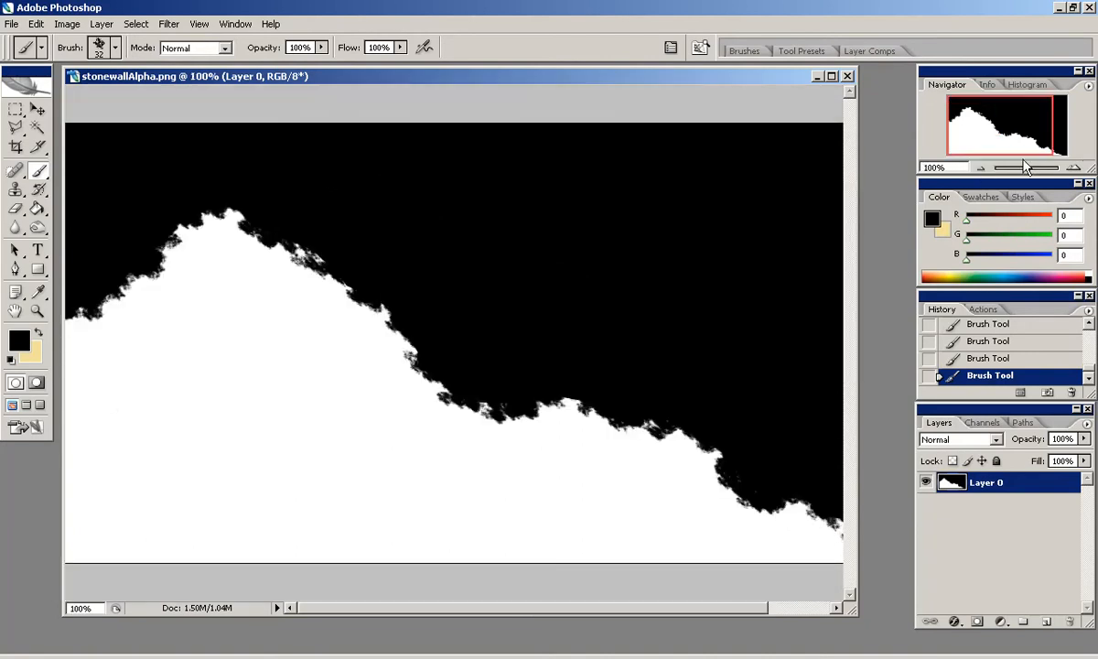
Step: Save the edited stonewallAlpha.png and close the image
left_click(11, 24)
left_click(644, 318)
key("ctrl+w")
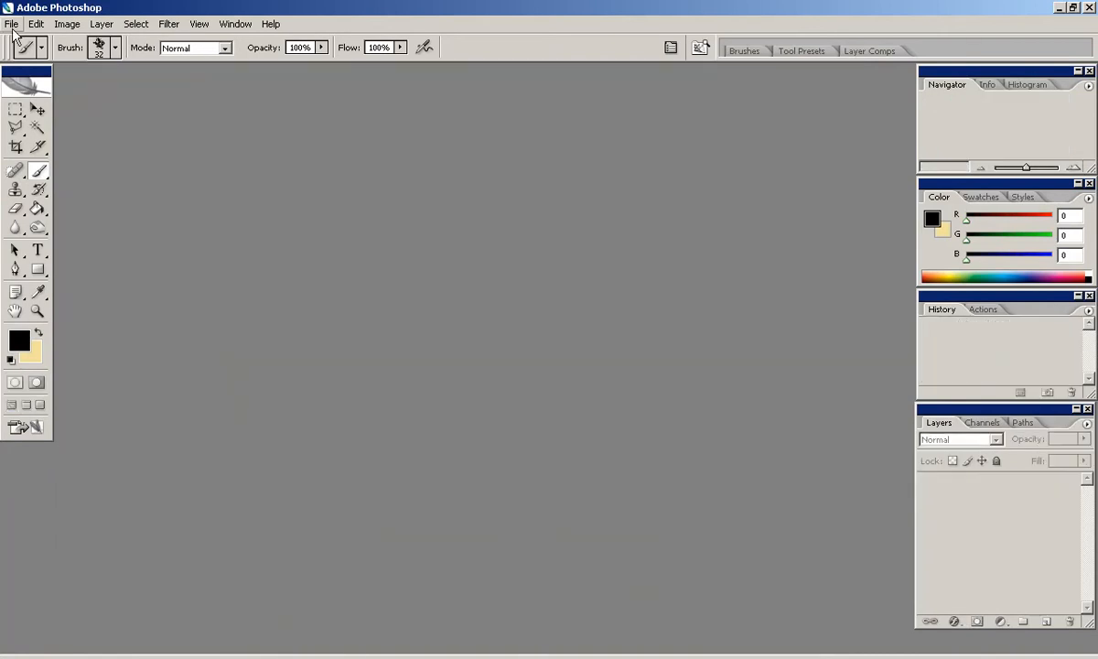
Step: Open stonewallCol.psd and paste the ragged alpha image into it as a new layer
left_click(11, 24)
mouse_move(44, 101)
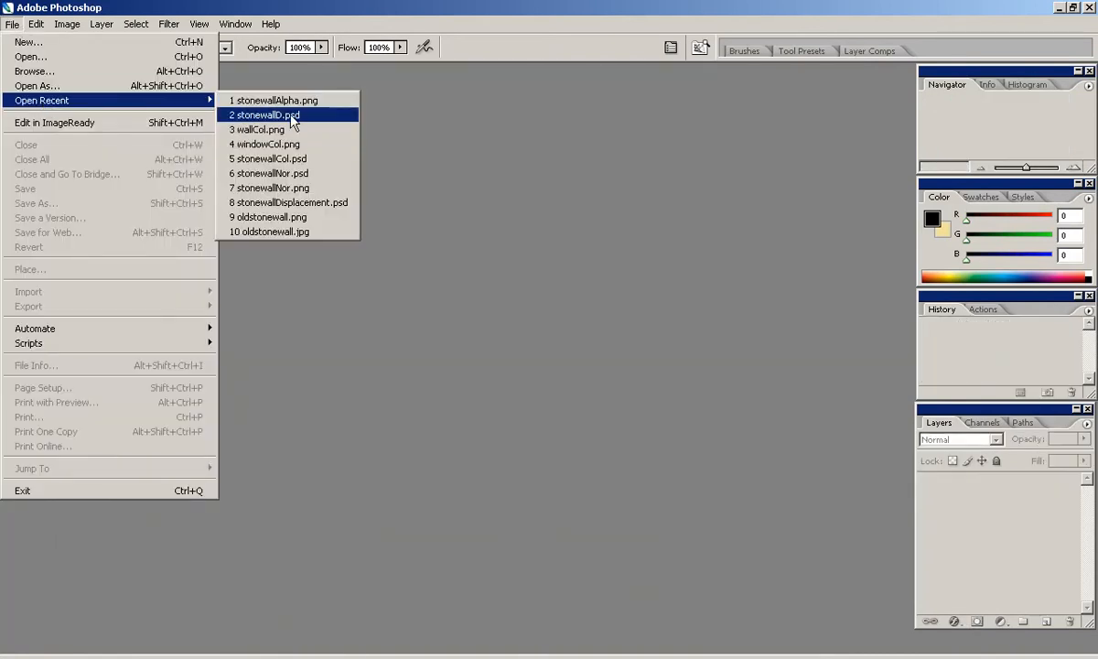
left_click(43, 59)
double_click(408, 135)
double_click(547, 306)
key("ctrl+v")
Step: Load the pasted mask's white area as a selection, hide the mask layer and invert the selection on Layer 0 copy
left_click(982, 423)
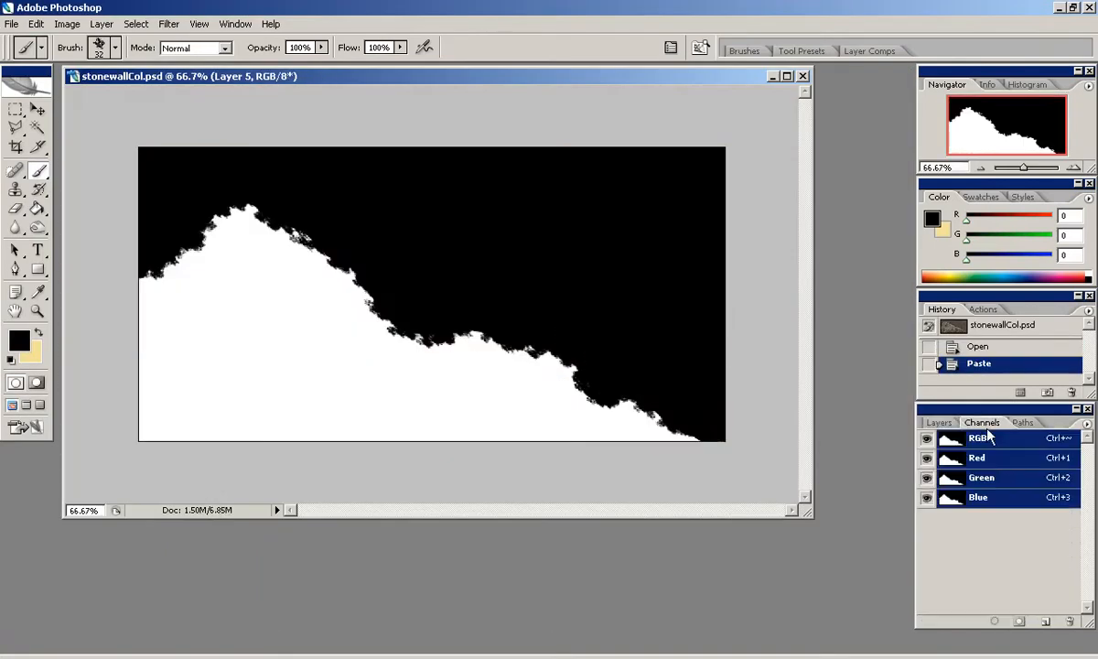
left_click(950, 469, "ctrl")
left_click(939, 423)
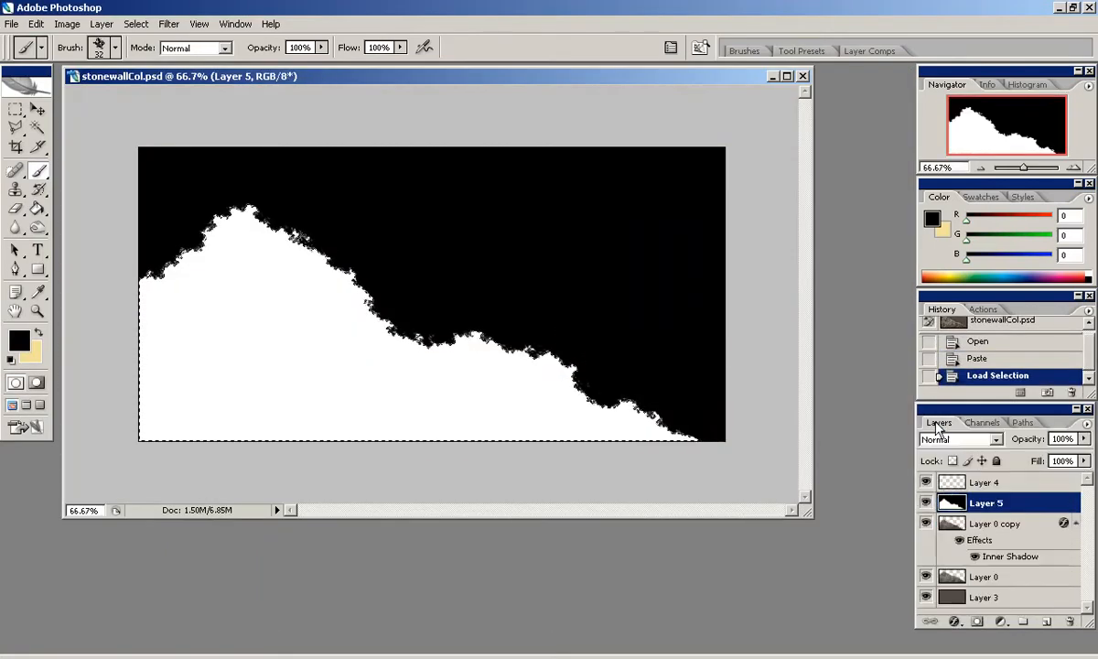
left_click(926, 503)
left_click(998, 523)
left_click(136, 24)
left_click(151, 81)
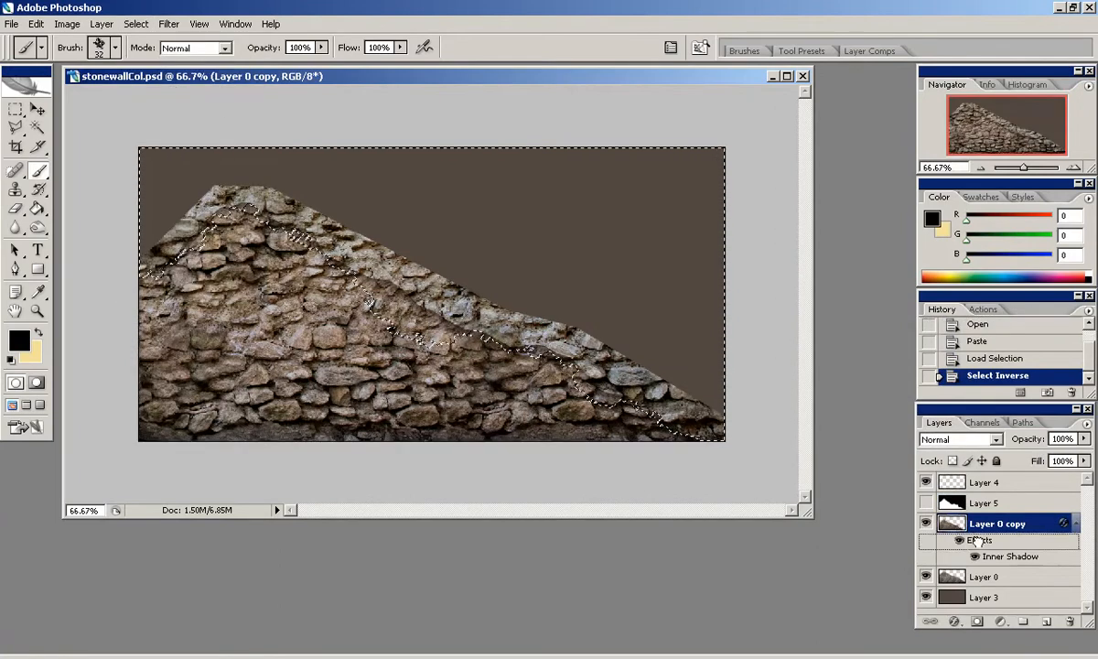
Step: Duplicate Layer 0 copy, hide the original, delete the area outside the mask from the duplicate and deselect
left_click_drag(1044, 622, 1044, 621)
key("Delete")
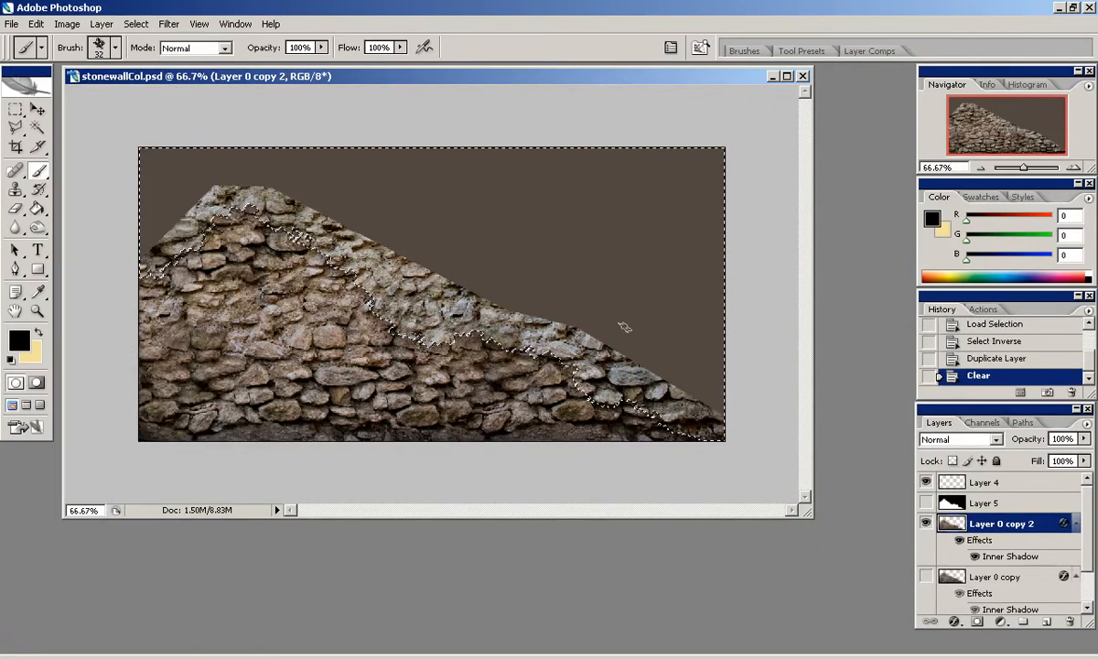
left_click(16, 109)
left_click(238, 108)
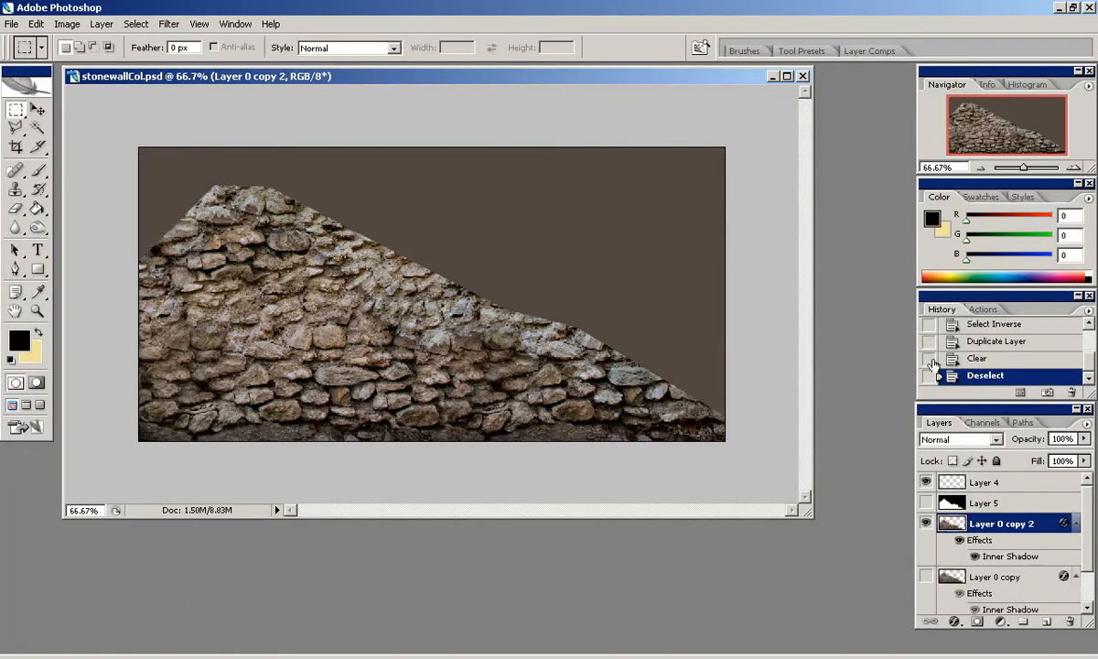
Step: Save the colour texture over stonewallCol.png without interlacing and close the document
left_click(12, 25)
left_click(40, 202)
left_click(611, 398)
left_click(611, 571)
left_click(756, 100)
left_click(846, 375)
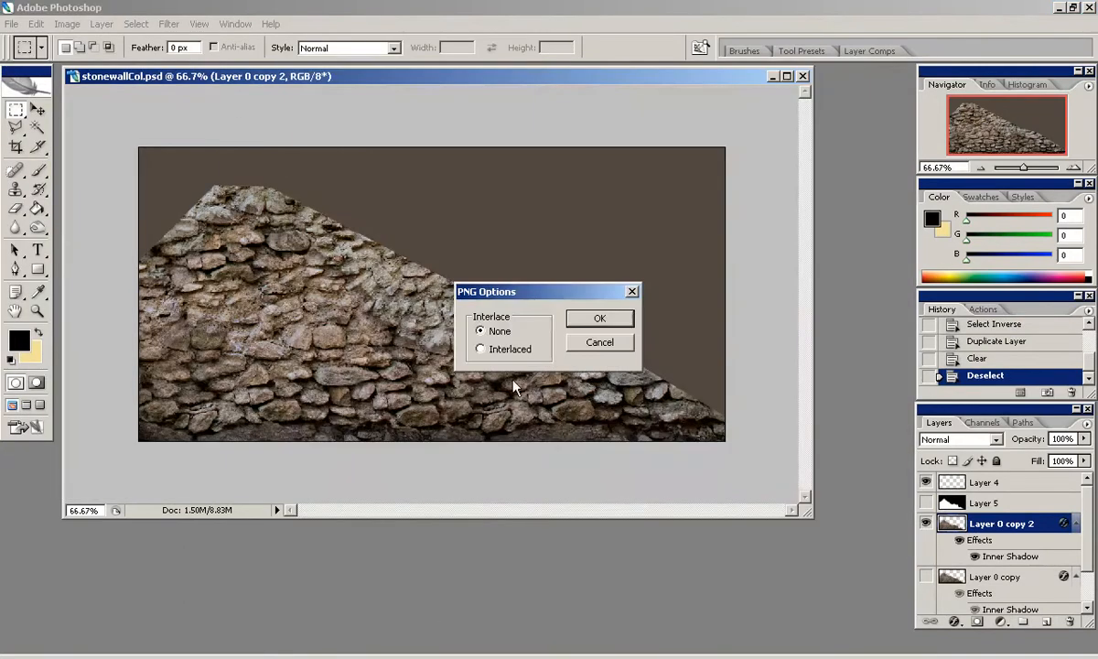
key("ctrl+w")
Step: Open the recent file stonewallNor.psd and enlarge its document window
left_click(12, 25)
mouse_move(110, 100)
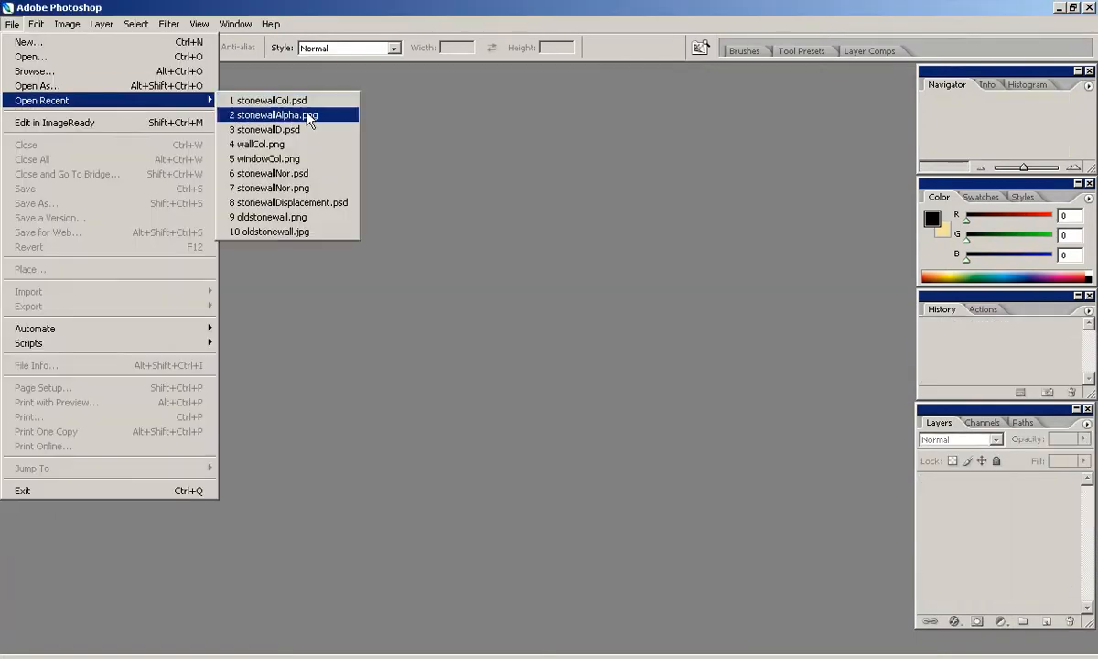
left_click(309, 176)
left_click_drag(664, 392, 901, 596)
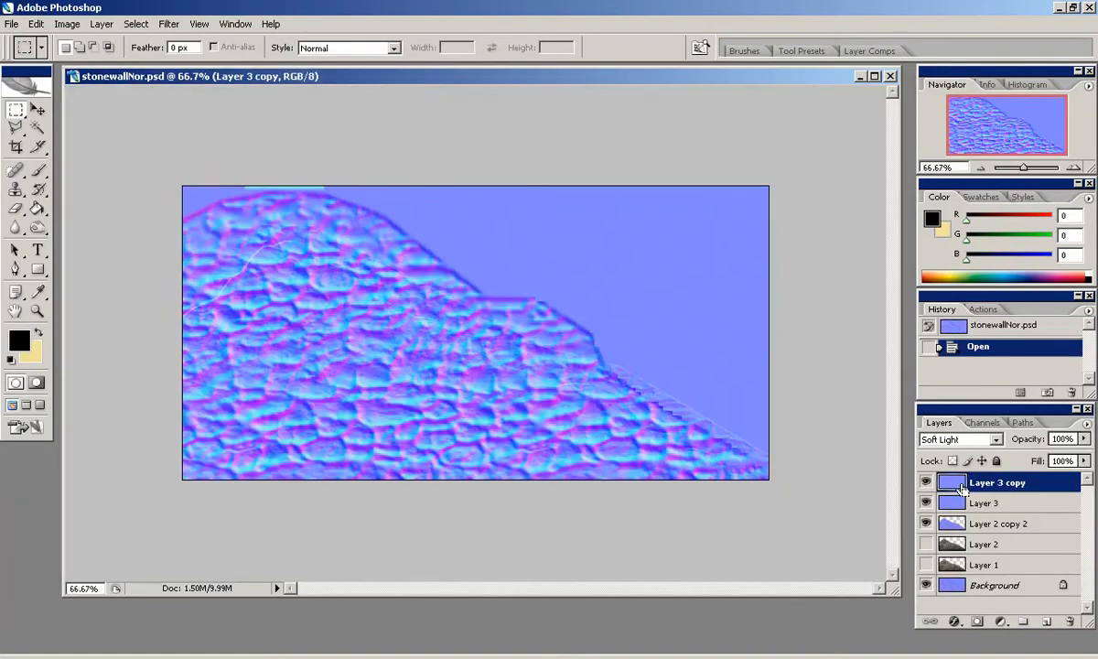
Step: Merge Layer 3 copy down, delete the merged layer and Layer 2 copy 2, and paste the ragged alpha image as a new layer
key("ctrl+e")
left_click(1069, 623)
left_click(483, 253)
left_click(1069, 623)
key("Return")
key("ctrl+v")
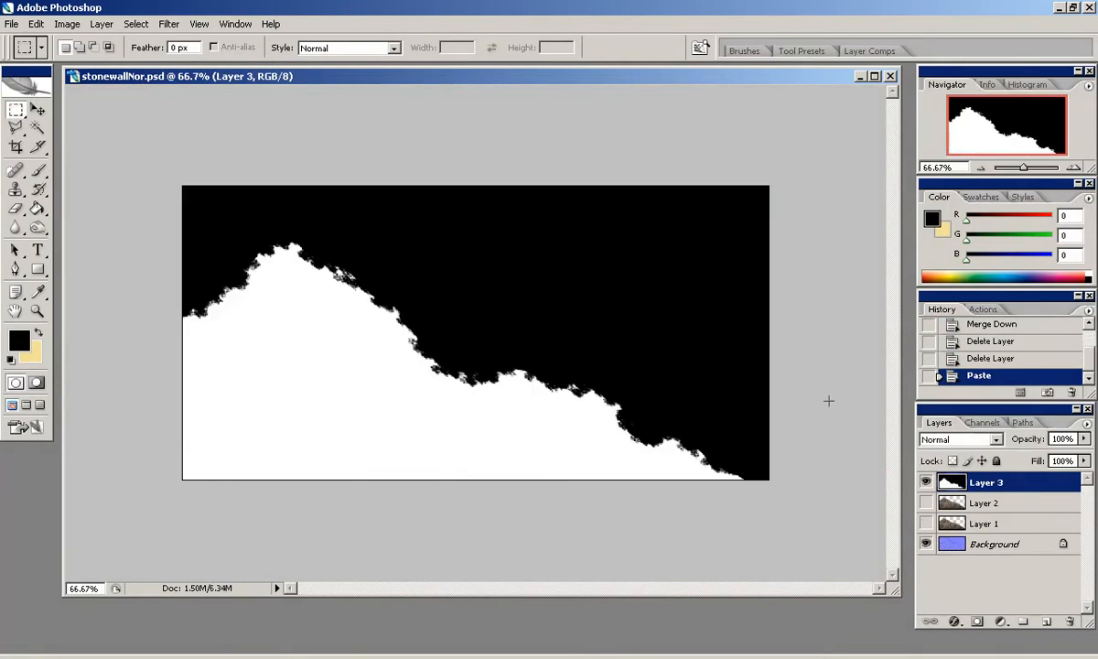
Step: Invert the pasted mask, convert it with the NVIDIA normal map filter and invert its red channel
left_click(981, 423)
left_click(168, 24)
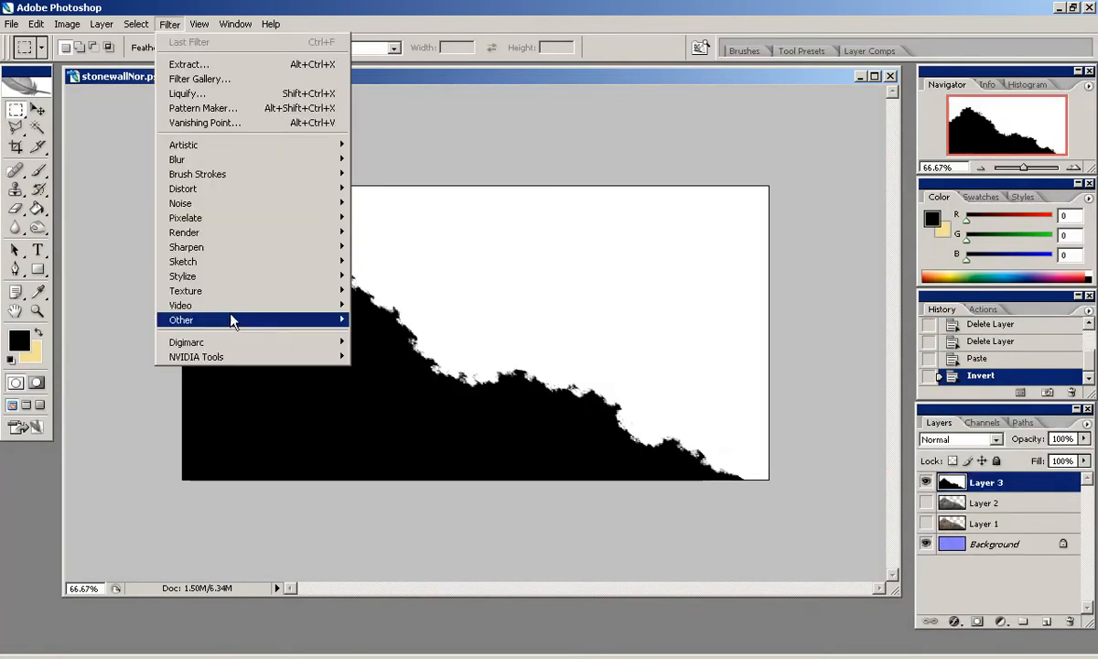
left_click(403, 338)
left_click(356, 466)
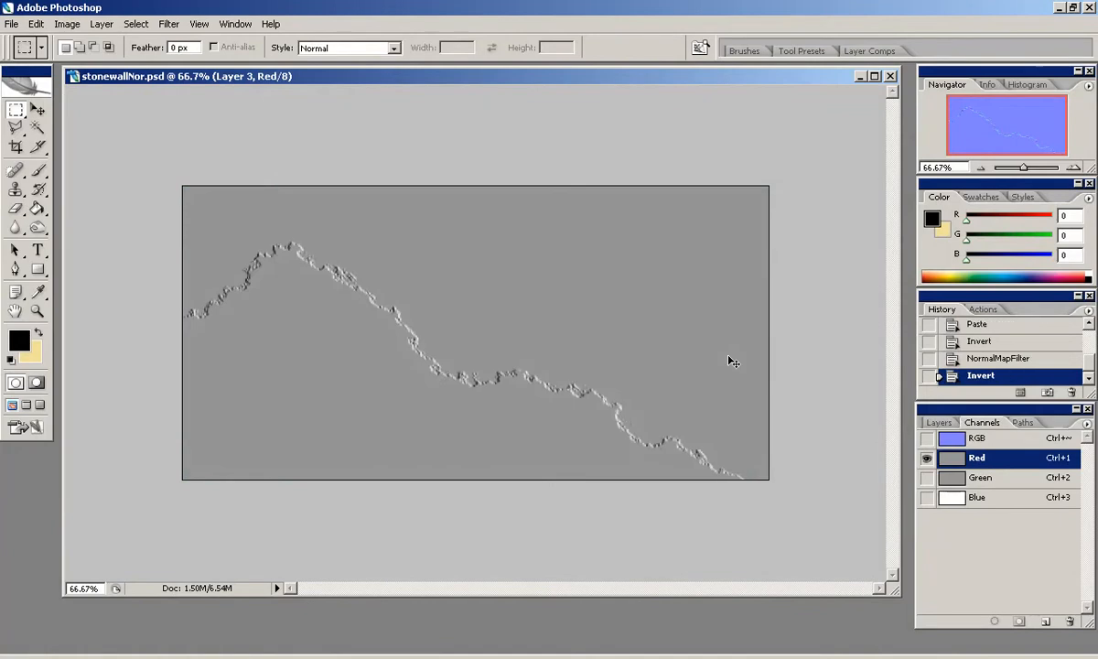
Step: Set the edge normal layer to Soft Light, duplicate it and lower the copy's fill to about 44%
left_click(939, 423)
left_click(995, 439)
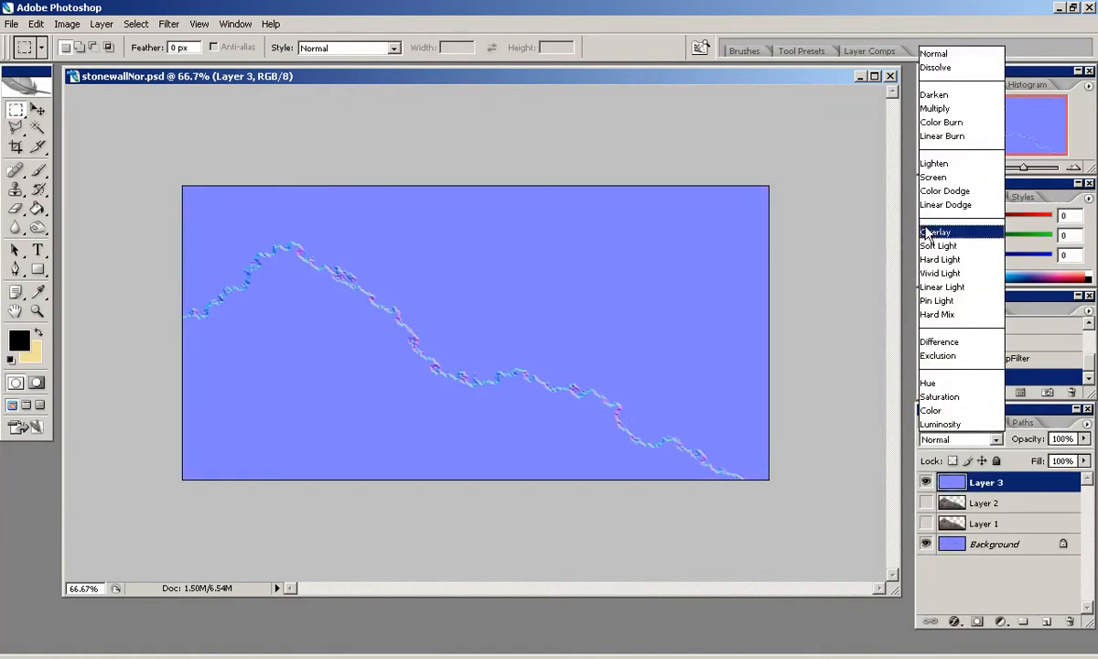
left_click(957, 247)
left_click_drag(991, 486, 1044, 623)
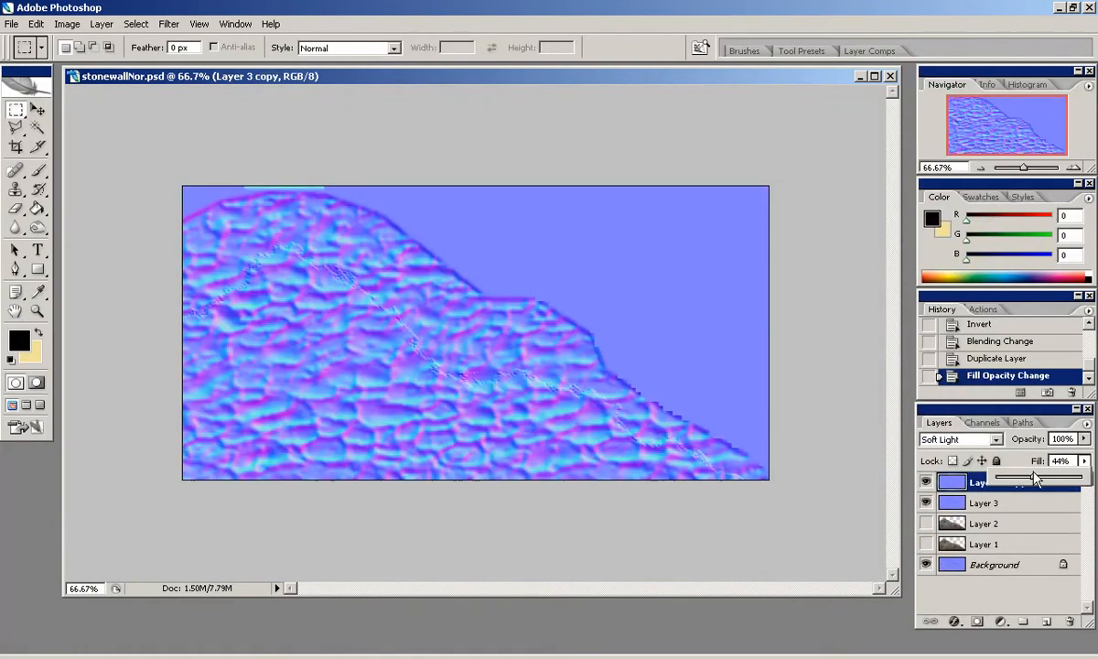
Step: Save the normal map as a PNG over stonewallNor.png
left_click(13, 25)
left_click(53, 203)
left_click(609, 399)
left_click(549, 570)
left_click(756, 100)
double_click(638, 299)
left_click(516, 375)
left_click(589, 321)
Step: Switch to Blender and reload the images of the stonewallCol, stonewallAlpha and stonewallNor textures
key("alt+Tab")
scroll(547, 356, "up", 3)
left_click(212, 472)
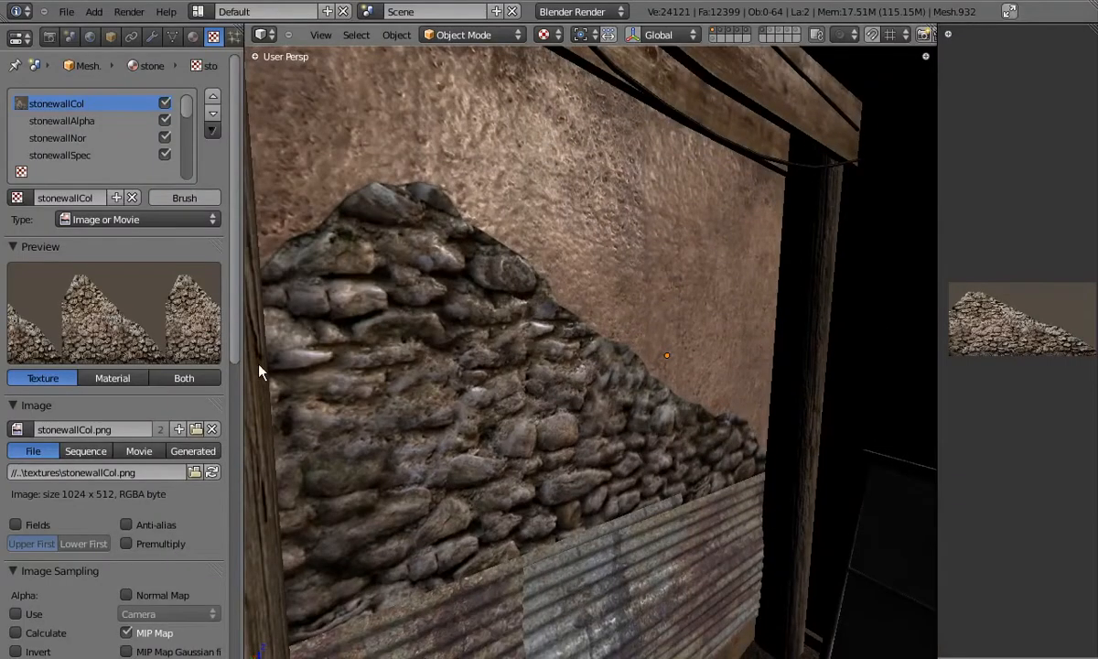
left_click(96, 121)
left_click(212, 472)
left_click(100, 138)
left_click(212, 472)
Step: Set the stonewallNor texture's normal influence to 0.808 and inspect the ragged stone patch on the wall
middle_click_drag(385, 347, 499, 321)
scroll(174, 540, "down", 10)
mouse_move(186, 623)
left_mouse_down()
mouse_move(196, 623)
mouse_move(187, 623)
left_mouse_up()
middle_click_drag(518, 411, 499, 348)
scroll(553, 412, "down", 2)
scroll(458, 352, "up", 3)
middle_click_drag(433, 358, 549, 380)
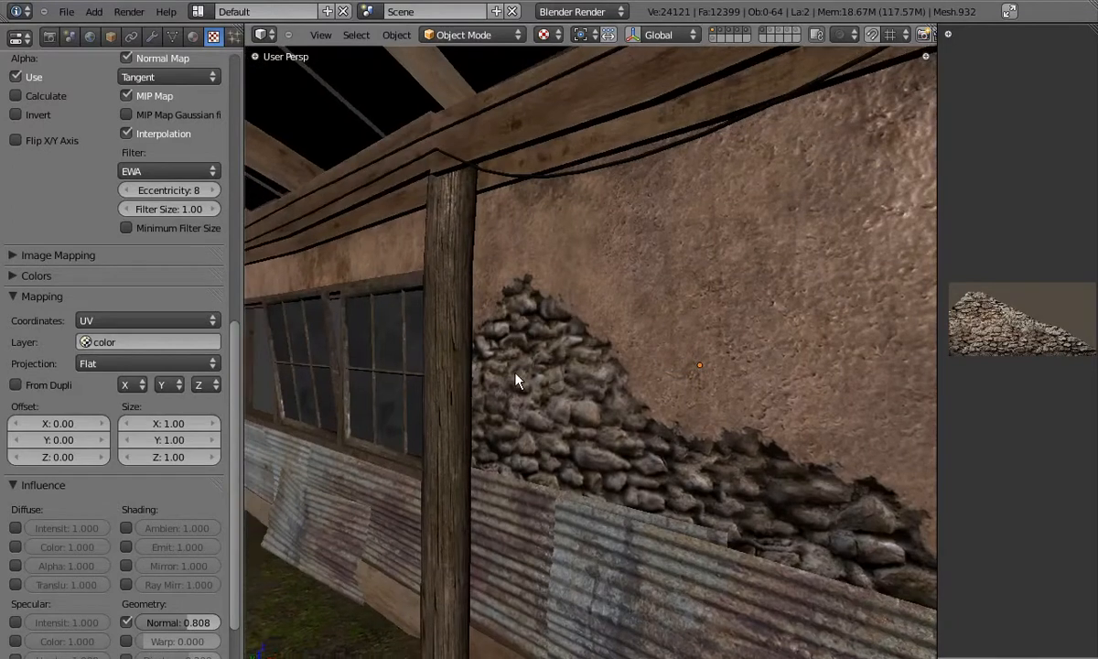
middle_click_drag(517, 380, 607, 412)
scroll(348, 279, "up", 8)
scroll(460, 320, "down", 4)
scroll(498, 289, "up", 3)
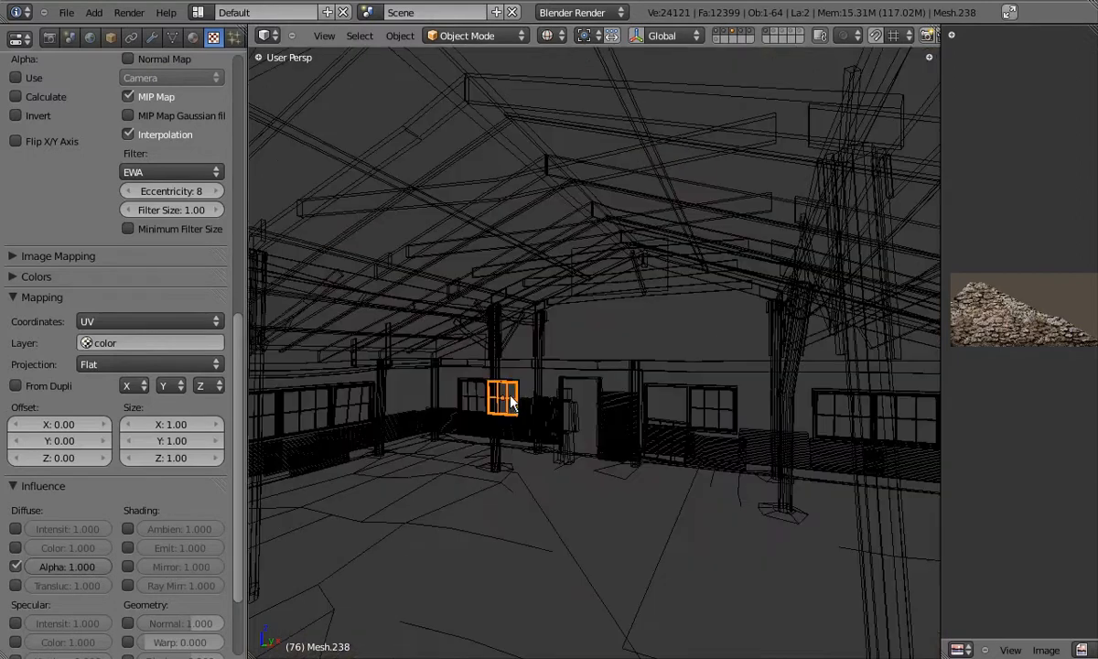
Step: Select every object sharing the window frame's material and move them to their own layer
left_click(371, 36)
mouse_move(405, 235)
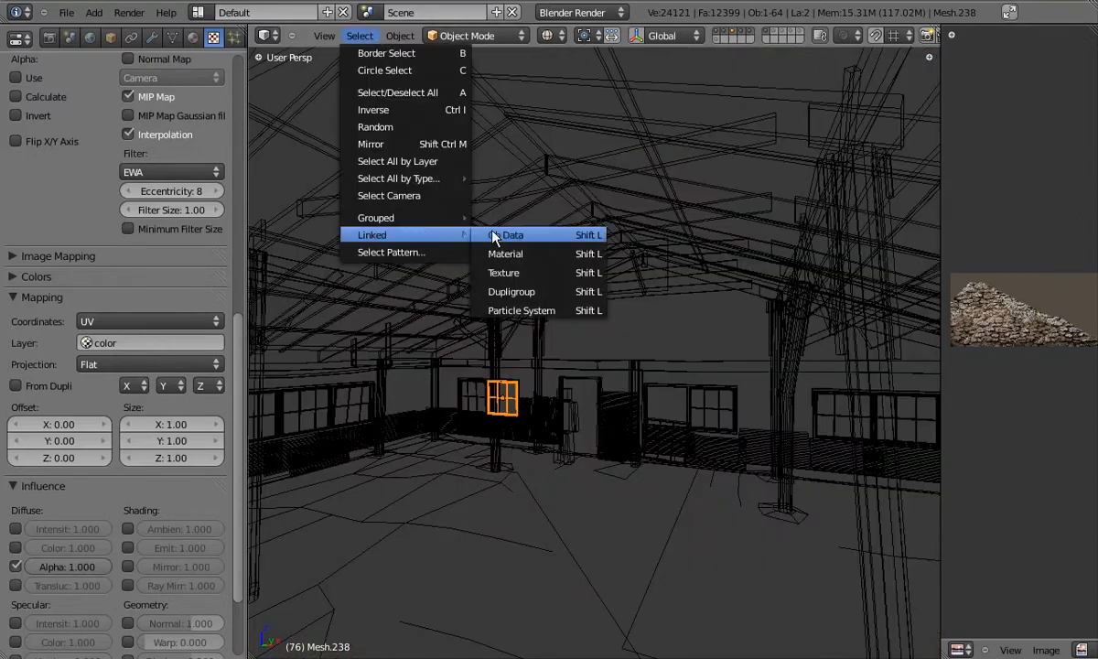
left_click(513, 255)
scroll(560, 380, "down", 8)
key("m")
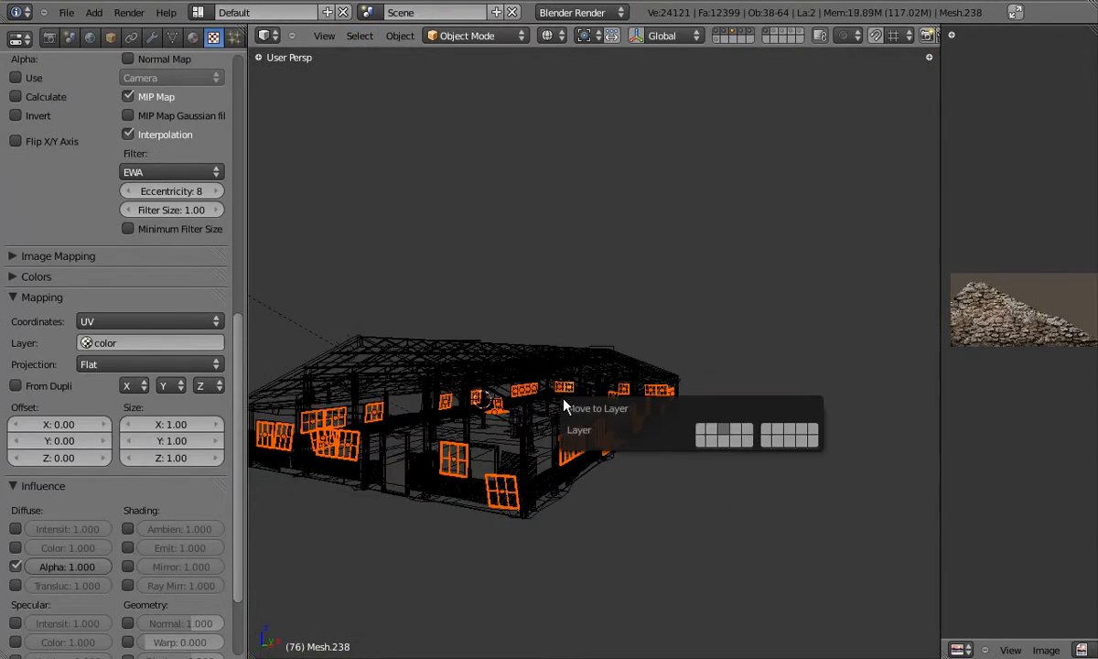
key("3")
Step: Examine the isolated window frames in different shading modes and in an orthographic view
middle_click_drag(699, 232, 680, 348)
scroll(680, 349, "up", 6)
scroll(680, 355, "up", 8)
key("z")
scroll(586, 361, "up", 3)
mouse_move(587, 362)
middle_mouse_down()
mouse_move(575, 356)
mouse_move(628, 381)
mouse_move(589, 385)
mouse_move(604, 389)
middle_mouse_up()
key("alt+z")
key("alt+z")
key("KP_3")
scroll(628, 381, "down", 8)
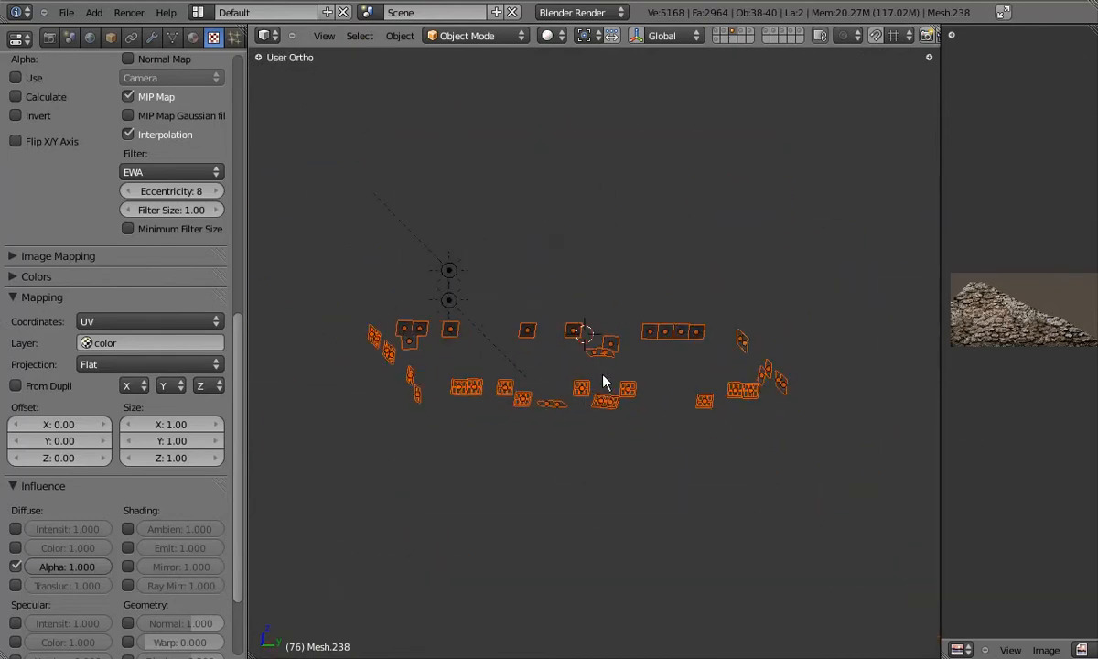
Step: Duplicate all the window frames in place and move the copies to another layer
key("shift+d")
right_click(627, 427)
key("m")
left_click(876, 465)
Step: Switch to wireframe display and box-select all the window frames
right_click(403, 327)
key("z")
key("b")
left_click_drag(334, 319, 820, 434)
left_click(400, 37)
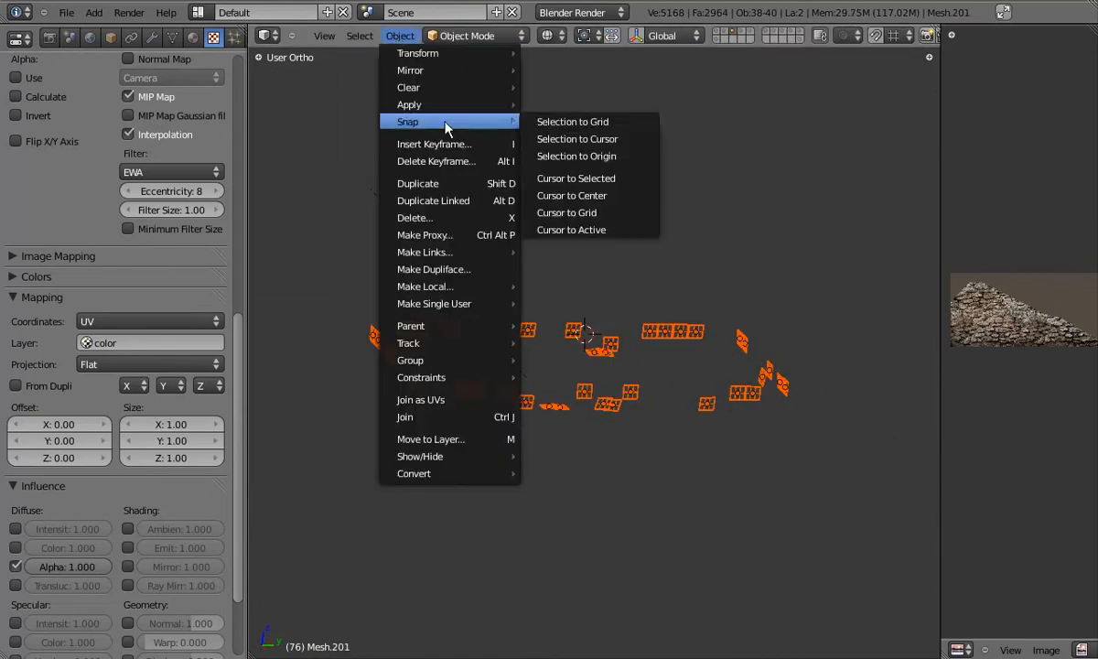
left_click(640, 248)
Step: Select twelve window frames spread around the building, join them into one object and hide it
right_click(581, 326)
key("g")
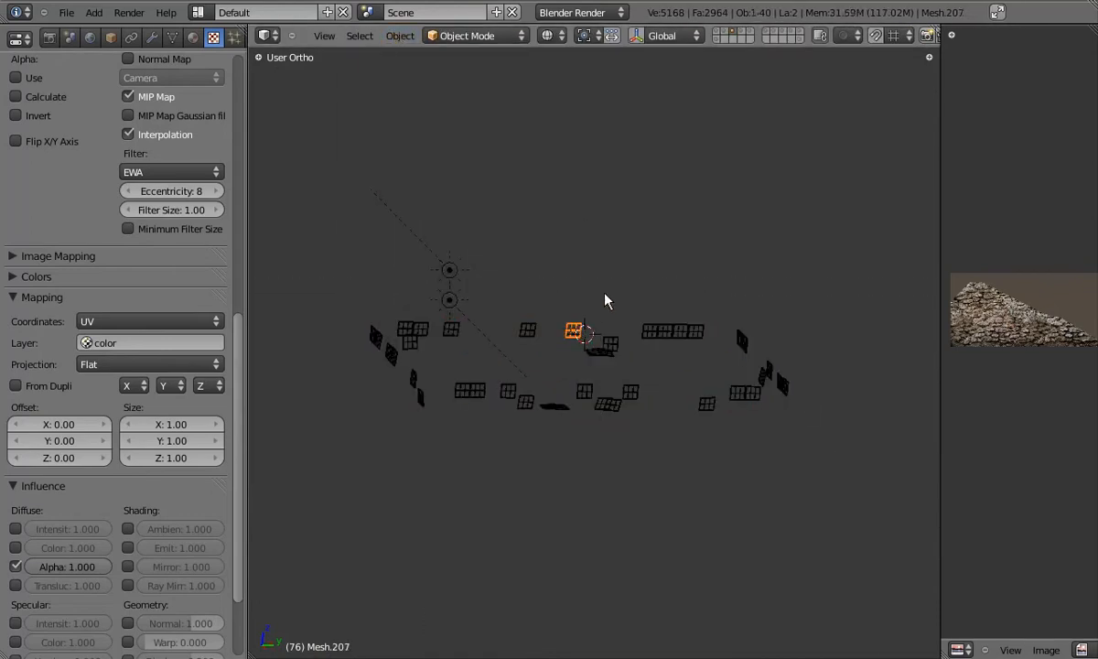
right_click(627, 316)
scroll(641, 320, "up", 2)
right_click(675, 328, "shift")
middle_click_drag(826, 372, 835, 374)
right_click(762, 348, "shift")
right_click(593, 445, "shift")
middle_click_drag(594, 447, 524, 457)
middle_click_drag(369, 437, 449, 450)
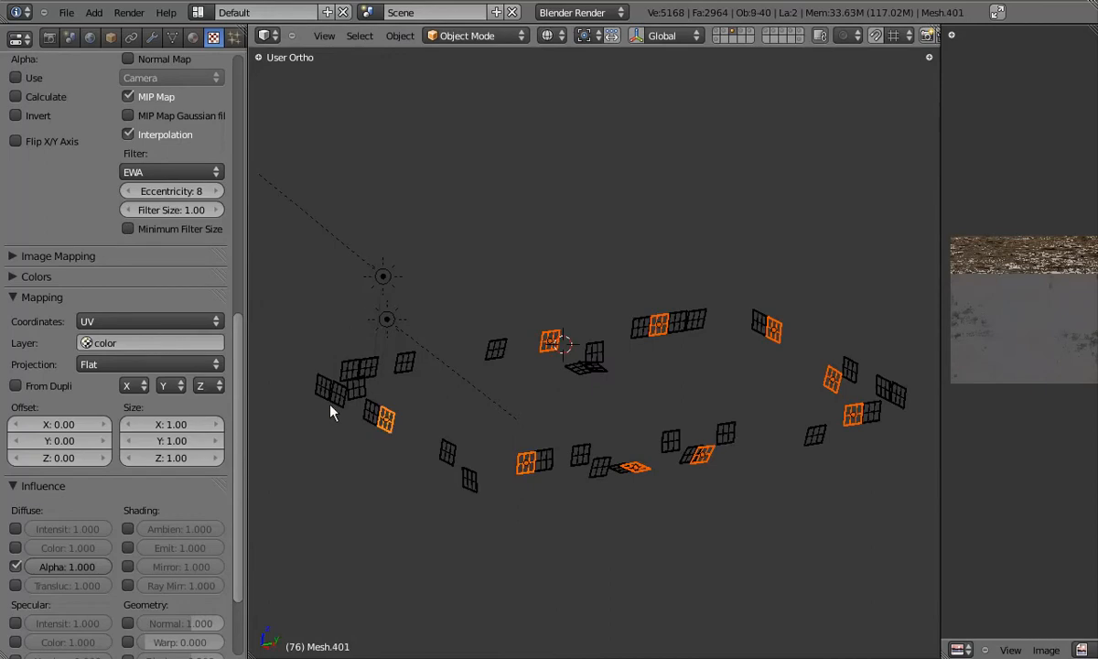
key("Escape")
middle_click_drag(397, 370, 344, 360)
right_click(639, 390, "shift")
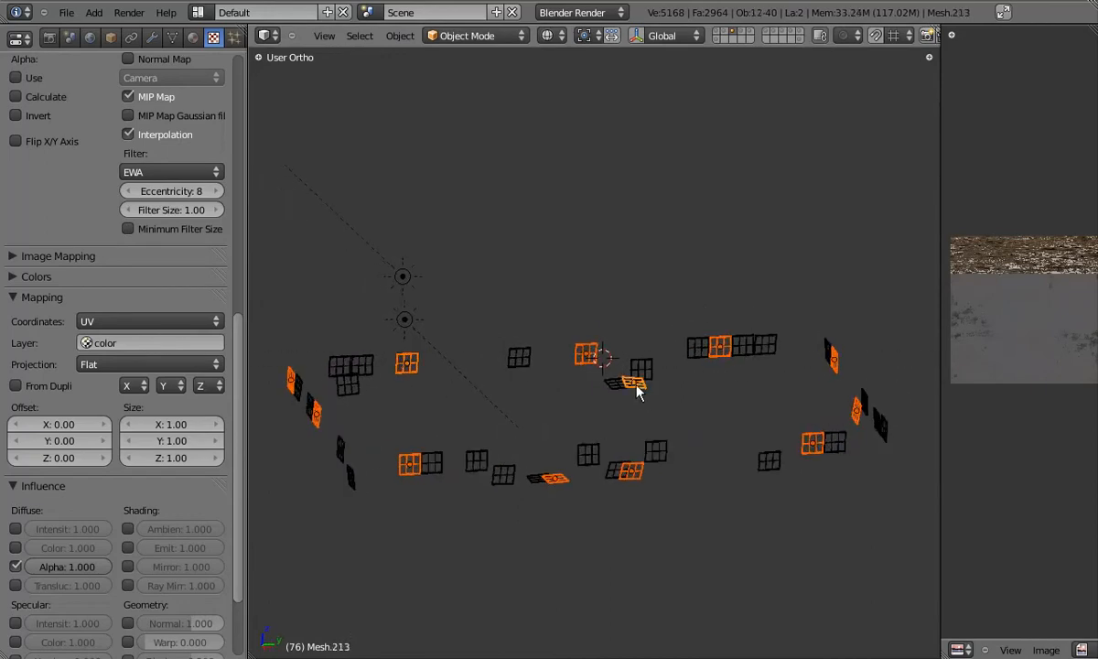
middle_click_drag(650, 392, 634, 387)
key("ctrl+j")
scroll(636, 388, "down", 1)
key("h")
Step: Select another set of separate window frames around the building, join them into one object and hide it
right_click(628, 386)
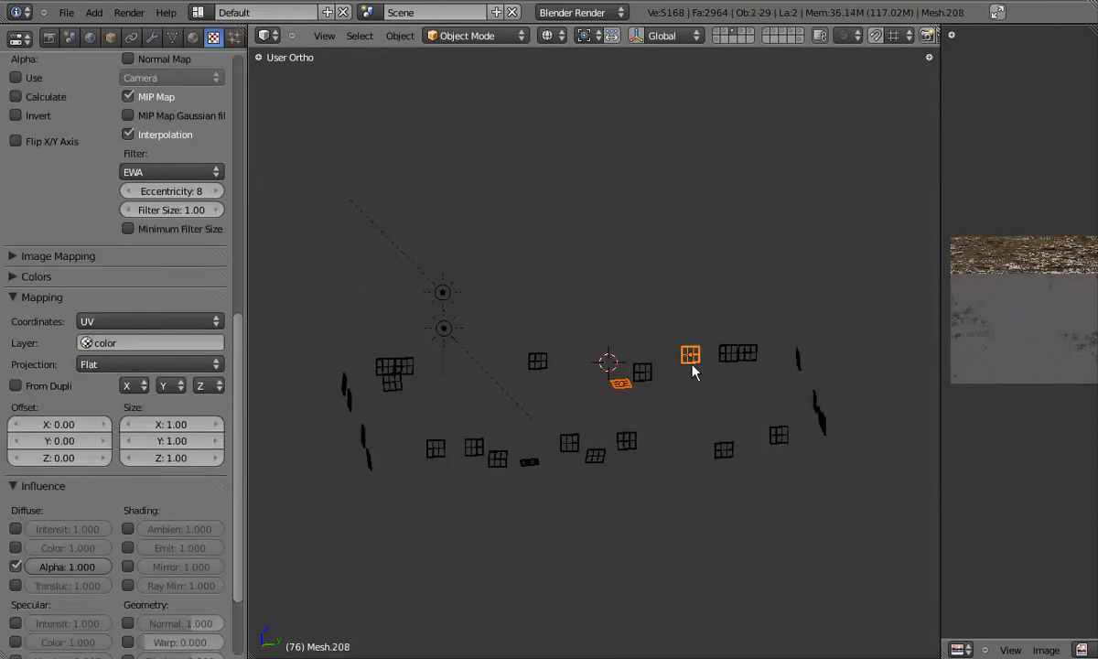
middle_click_drag(400, 403, 513, 458)
right_click(521, 461, "shift")
middle_click_drag(821, 438, 892, 443)
right_click(818, 431, "shift")
right_click(749, 365, "shift")
middle_click_drag(744, 373, 289, 460)
middle_click_drag(288, 460, 645, 545, "shift")
right_click(520, 402, "shift")
key("ctrl+j")
key("h")
Step: Select a further set of window frames from different walls, join them into one object and hide it
right_click(504, 432)
middle_click_drag(504, 432, 598, 407)
right_click(608, 367, "shift")
mouse_move(658, 377)
middle_mouse_down("shift")
mouse_move(583, 373)
mouse_move(650, 392)
middle_mouse_up("shift")
right_click(729, 400, "shift")
middle_click_drag(730, 402, 838, 462)
right_click(771, 424, "shift")
right_click(724, 501, "shift")
middle_click_drag(722, 502, 560, 526)
right_click(571, 524, "shift")
right_click(449, 522, "shift")
middle_click_drag(641, 524, 646, 494)
key("ctrl+j")
key("h")
Step: Group the remaining window frames into joined objects and open the last one for mesh editing beside a wider UV editor
right_click(555, 437)
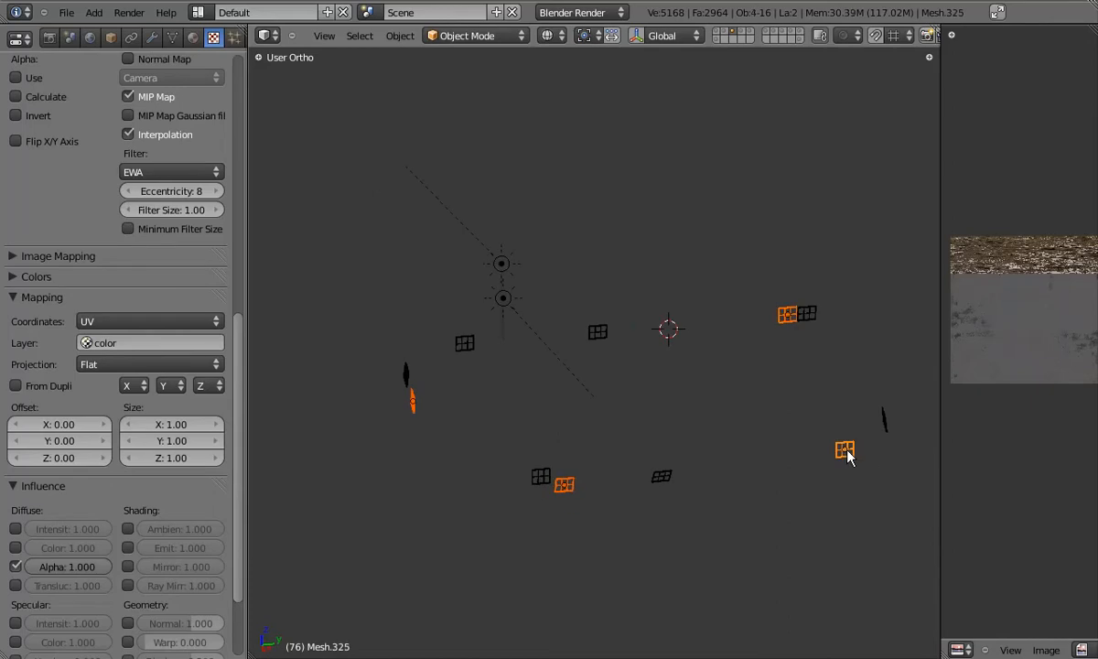
right_click(606, 333)
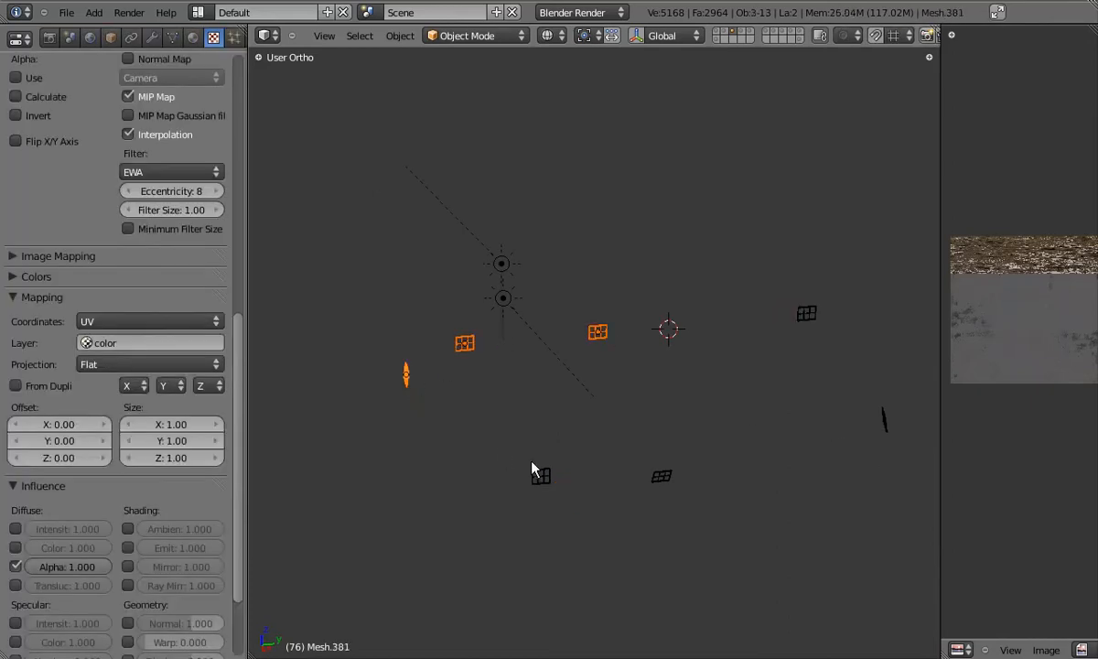
left_click_drag(941, 408, 766, 380)
key("Tab")
scroll(865, 281, "up", 2)
Step: Enlarge the UV editor further and move the upper-left pane's UVs off the windowCol.png texture
key("a")
key("b")
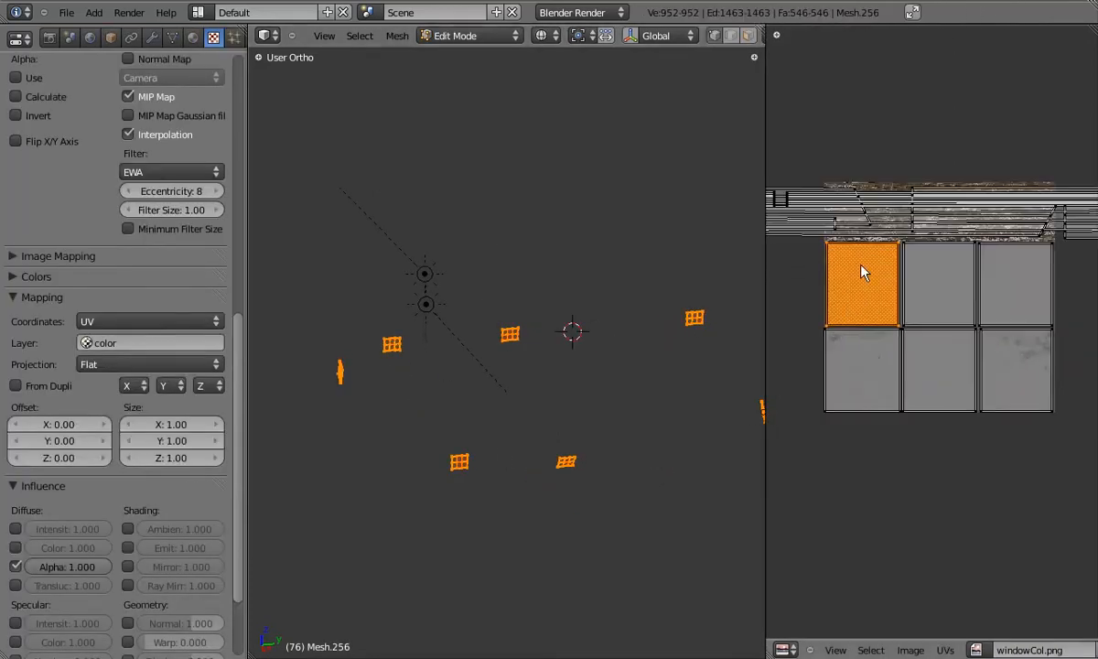
scroll(895, 315, "up", 2)
scroll(888, 296, "down", 4)
scroll(888, 297, "up", 1)
left_click_drag(766, 304, 594, 297)
scroll(846, 289, "up", 3)
scroll(845, 289, "down", 1)
key("g")
left_click(1033, 468)
Step: Move the lower-right pane's UVs into the empty upper-left slot of the texture
key("a")
key("b")
left_click_drag(987, 403, 1032, 417)
key("g")
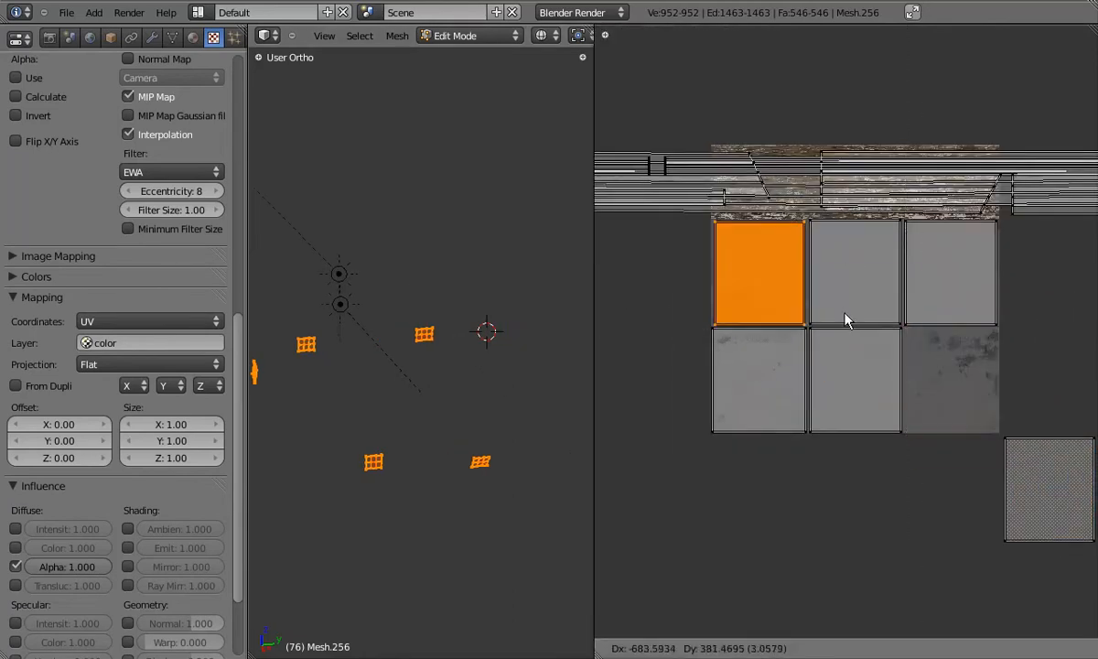
left_click(844, 311)
Step: Move the pane parked outside the texture into the empty lower-right slot
middle_click_drag(1005, 428, 964, 418)
key("a")
key("b")
left_click_drag(984, 407, 1052, 519)
key("g")
left_click(955, 415)
Step: Park the upper-right pane's UVs beside the texture and move the lower-left pane into its slot
key("a")
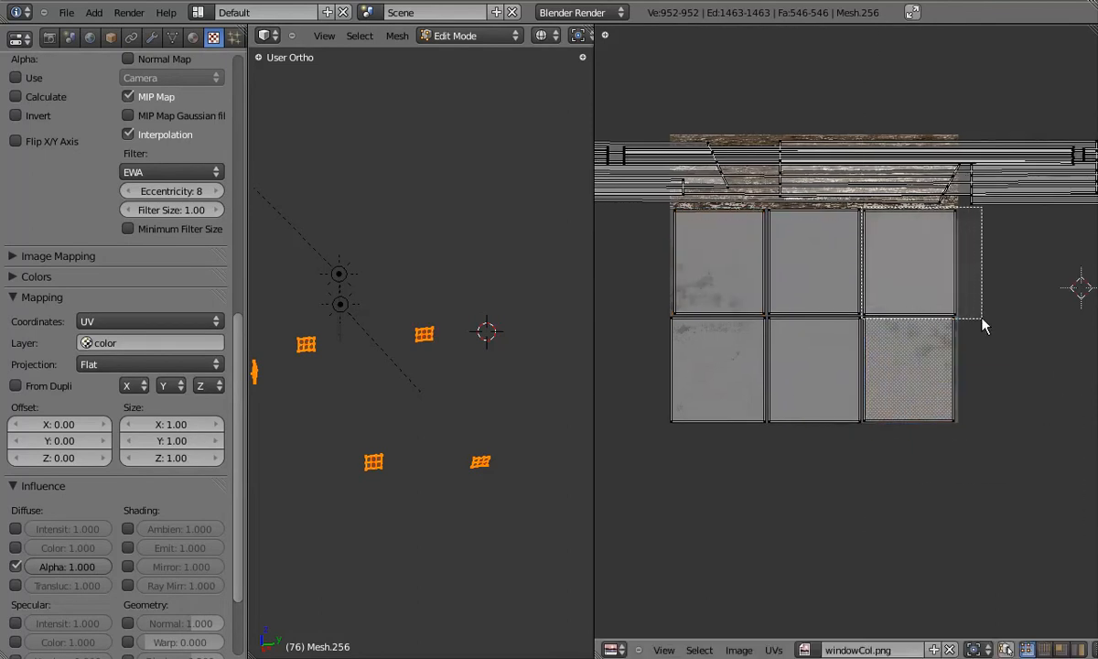
left_click_drag(982, 319, 982, 319)
key("g")
left_click(1000, 314)
key("a")
key("b")
left_click_drag(655, 315, 770, 447)
key("g")
left_click(920, 306)
Step: Move the parked pane's UVs into the empty lower-left slot of the texture
key("a")
key("b")
left_click_drag(964, 214, 1077, 363)
key("g")
left_click(778, 457)
Step: Move the lower-middle pane's UVs straight down off the texture
key("a")
key("b")
left_click_drag(766, 316, 860, 432)
key("g")
key("y")
left_click(858, 321)
Step: Move the upper-middle pane's UVs straight down into the empty lower-middle slot
key("a")
key("b")
left_click_drag(770, 207, 861, 320)
key("g")
key("y")
left_click(875, 352)
Step: Move the pane parked below the texture straight up into the upper-middle slot
key("a")
key("b")
left_click_drag(729, 442, 879, 572)
key("g")
key("y")
left_click(918, 345)
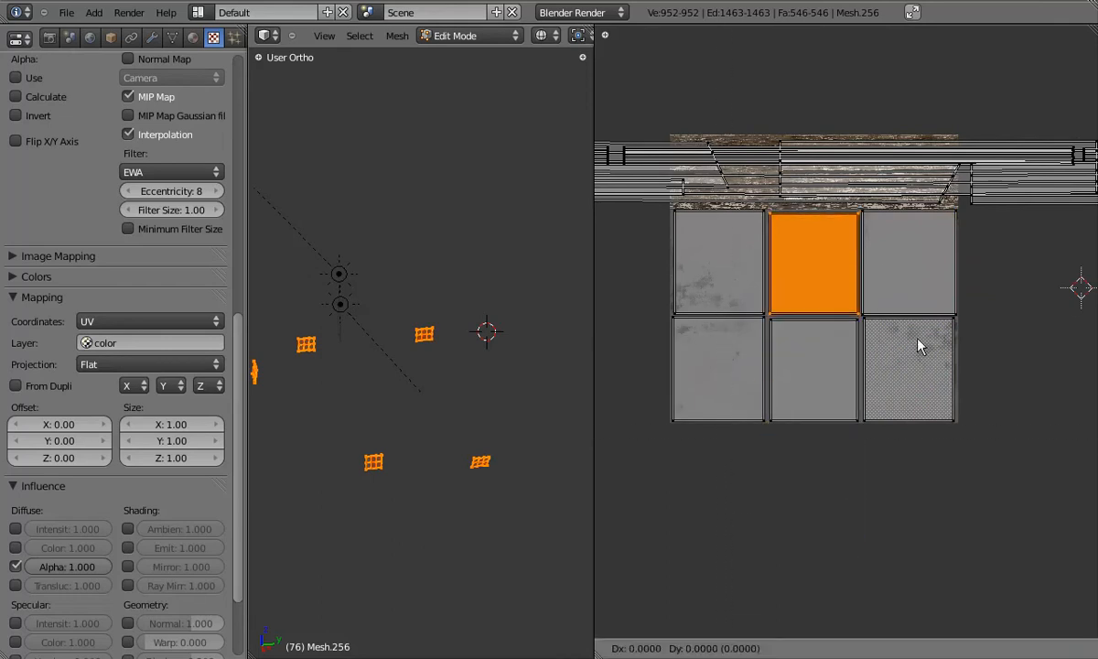
Step: Leave this mesh, reveal the hidden window objects and open the twelve-frame object for UV editing
key("Tab")
scroll(483, 330, "up", 1)
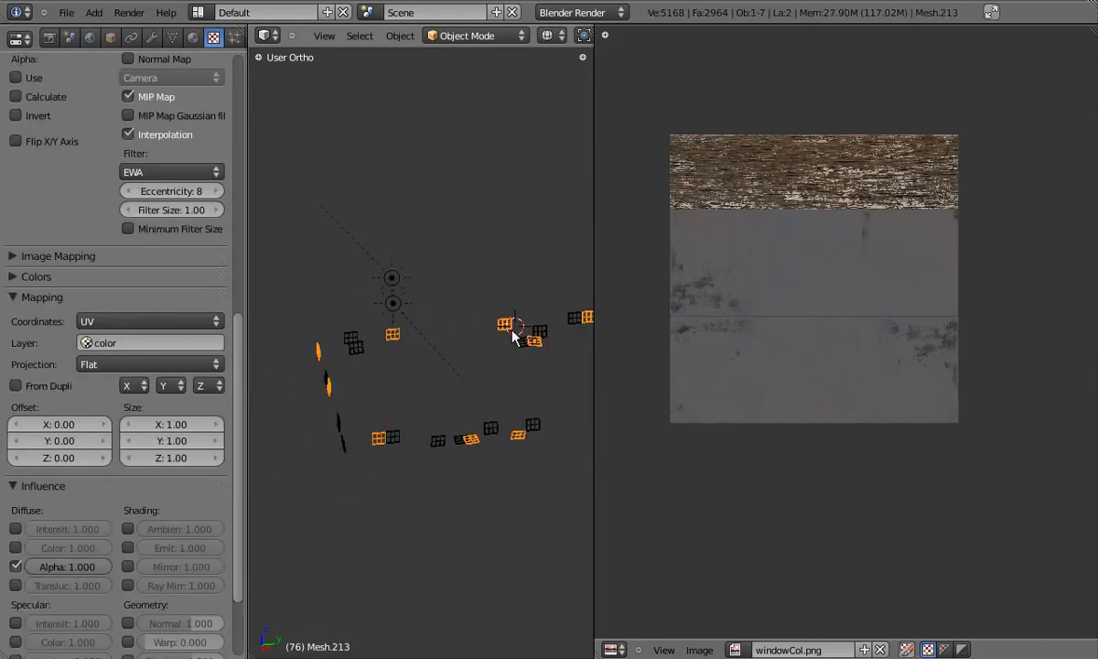
key("Tab")
Step: Shift the upper-left pane's UVs sideways off the texture and slide the upper-right pane into its slot
left_click_drag(663, 204, 767, 318)
key("g")
key("x")
left_click(1058, 322)
key("a")
key("b")
left_click_drag(862, 205, 956, 316)
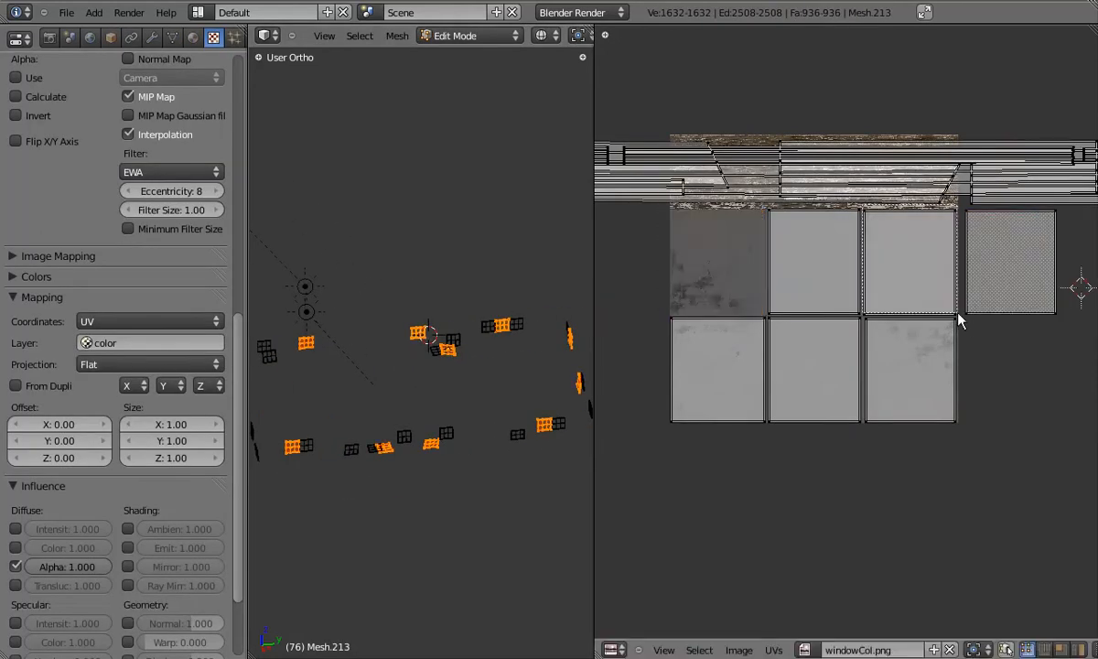
key("g")
key("x")
left_click(765, 288)
Step: Slide the parked pane's UVs horizontally into the empty upper-right slot
key("a")
key("b")
left_click_drag(954, 207, 1066, 316)
key("g")
key("x")
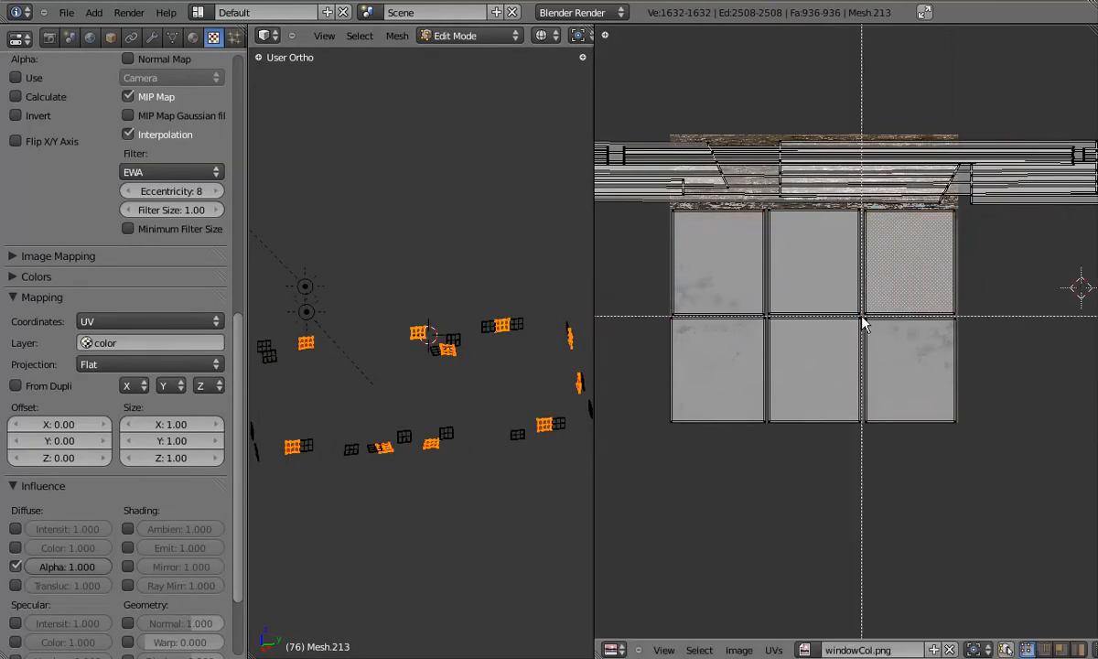
Step: Shift the lower-right pane's UVs sideways off the texture and slide the lower-left pane into its slot
left_click_drag(862, 318, 965, 432)
key("g")
key("x")
left_click(676, 322)
key("a")
key("b")
left_click_drag(671, 318, 767, 434)
key("g")
key("x")
left_click(1021, 396)
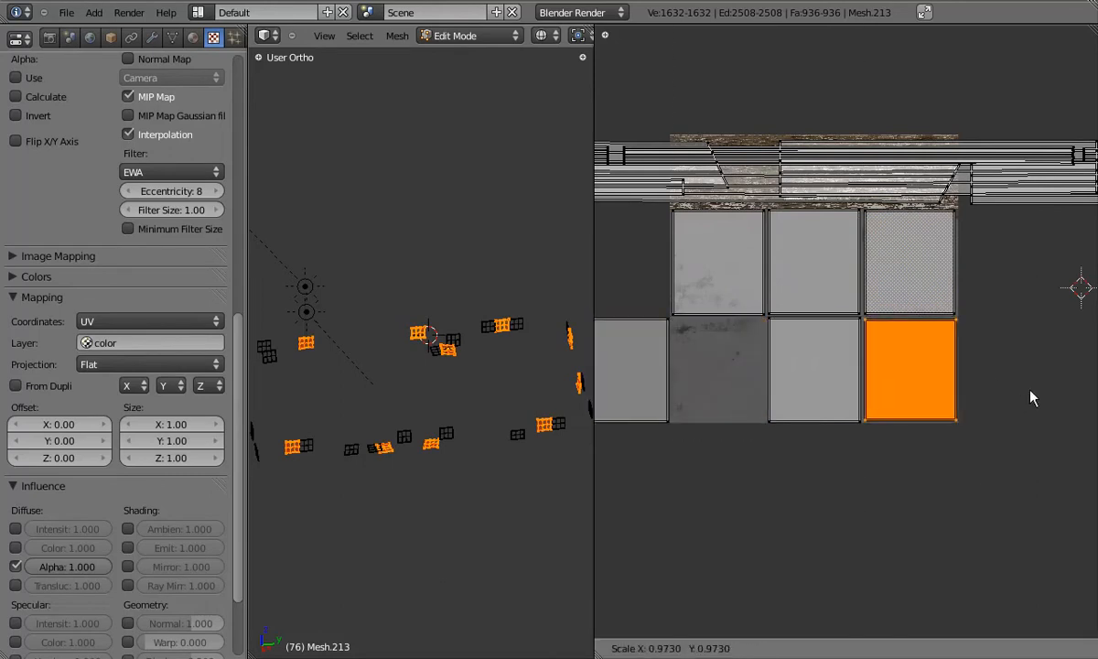
Step: Slide the parked pane's UVs into the empty lower-left slot of the texture
key("a")
key("b")
left_click_drag(628, 318, 728, 432)
key("g")
key("x")
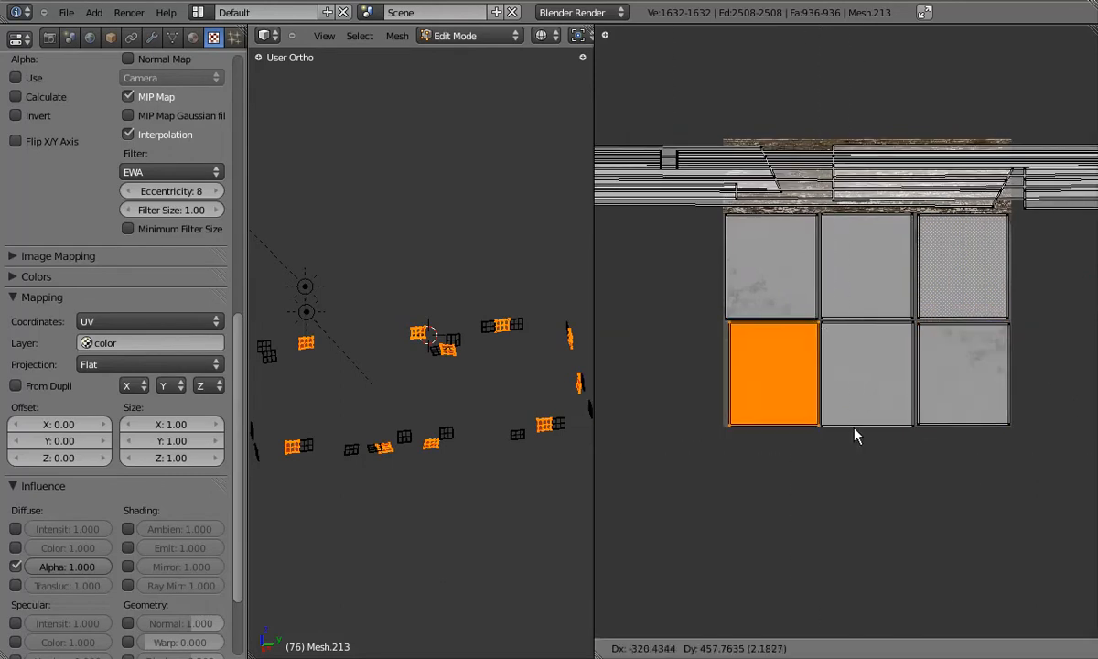
Step: Move the twelve-frame object's lower-middle pane UVs straight down below the texture
key("a")
key("b")
left_click_drag(824, 323, 915, 426)
key("g")
key("y")
left_click(924, 482)
Step: Rotate the upper-middle pane's UVs and move them straight down into the empty lower-middle slot
key("a")
key("b")
left_click_drag(819, 209, 922, 330)
key("r")
left_click(796, 325, "ctrl")
key("g")
key("y")
Step: Move the parked pane's UVs straight up into the upper-middle slot and finish editing the twelve-frame object
key("b")
left_click_drag(806, 430, 923, 551)
key("g")
key("y")
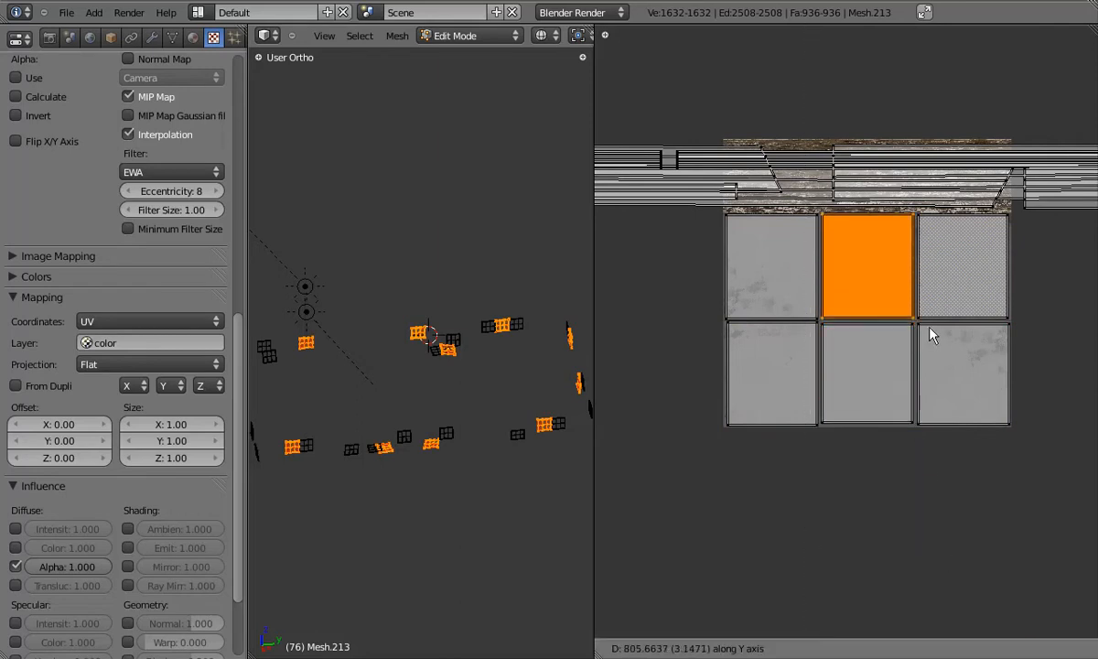
left_click(766, 155, "ctrl")
key("Tab")
Step: Open the joined seven-frame object near the 3D cursor for editing and nudge its lower-right pane's UVs slightly sideways
right_click(455, 340)
key("Tab")
key("a")
key("b")
left_click_drag(715, 208, 1077, 503)
right_click(1016, 391)
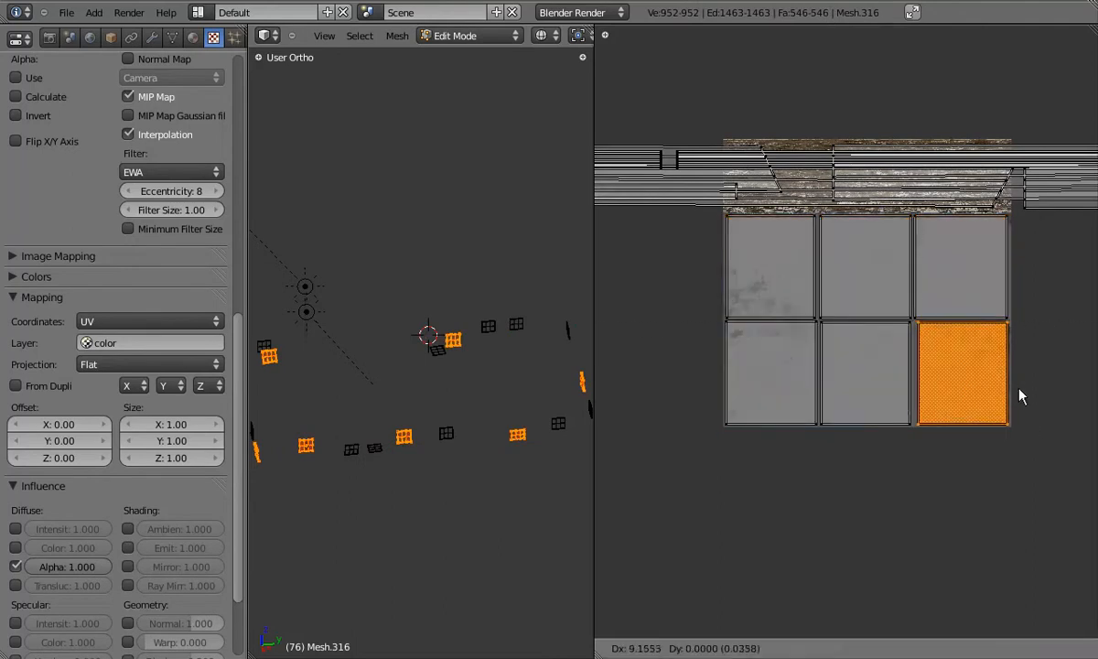
Step: Nudge the lower-middle and upper-middle panes' UVs slightly sideways to line up with the texture's panes
key("a")
right_click(821, 329)
key("a")
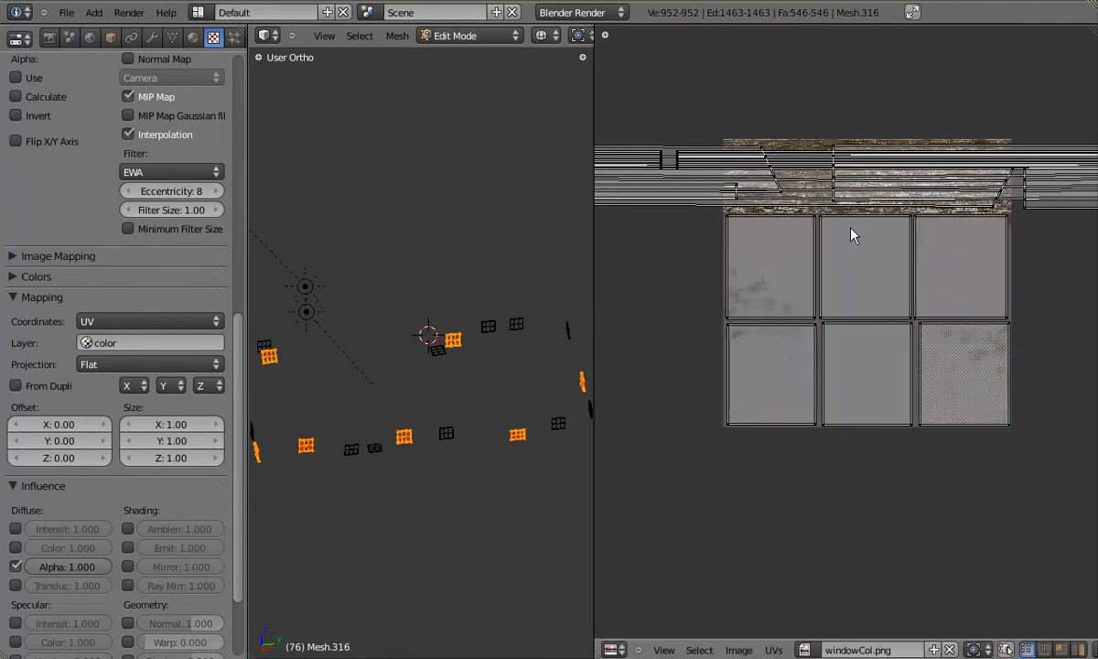
left_click_drag(1030, 320, 1026, 321)
right_click(920, 318)
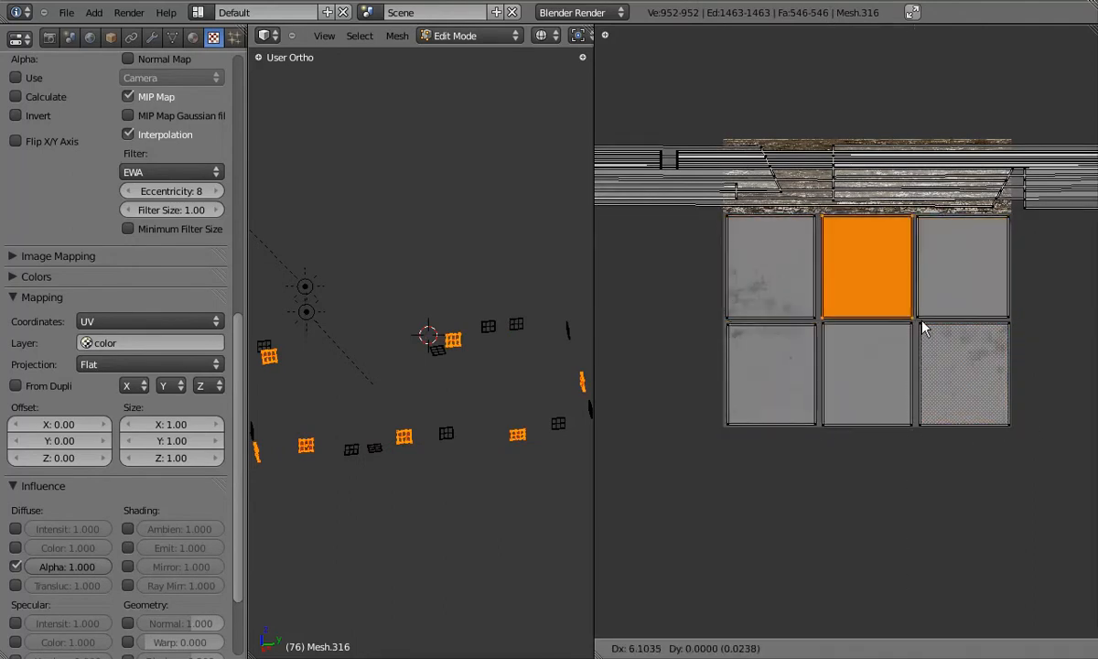
Step: Park the upper-middle pane's UVs below the texture and move the lower-right pane into the upper-middle slot
key("g")
left_click(1051, 538)
key("a")
left_click_drag(916, 314, 1014, 448)
key("g")
left_click(949, 333)
key("a")
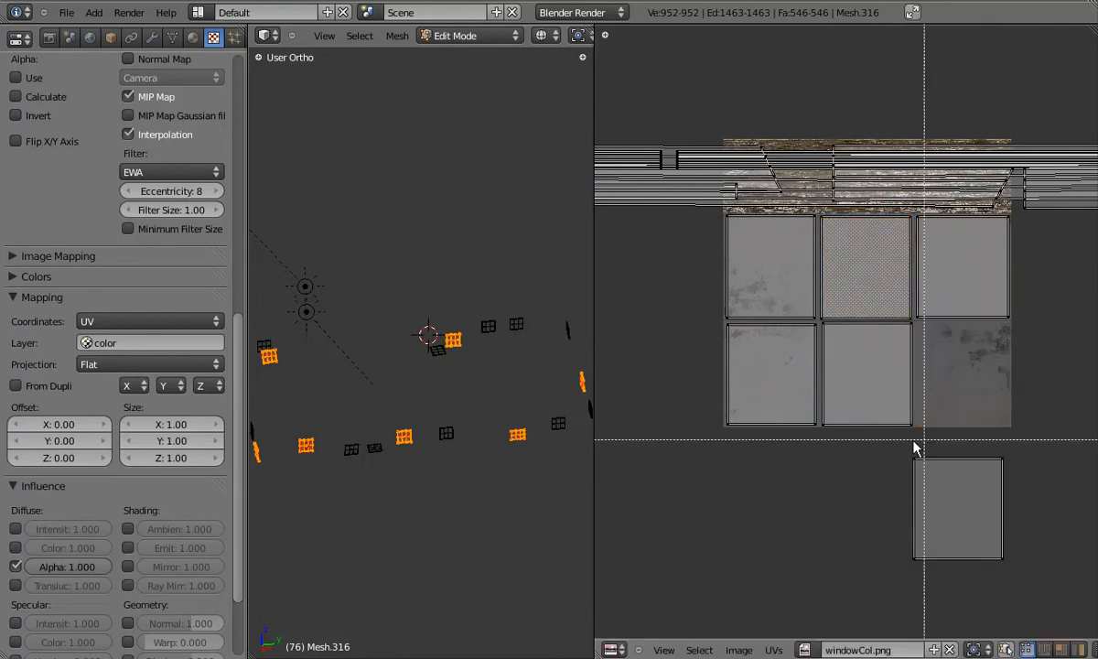
Step: Move the lower-middle pane's UVs into the lower-right slot and park the upper-left pane's UVs below the texture
key("g")
left_click(1006, 385)
key("a")
key("b")
left_click_drag(713, 207, 813, 319)
key("g")
left_click(919, 539)
Step: Move the two parked panes' UVs into the upper-left and lower-middle slots, then finish editing the object and hide it
key("a")
key("g")
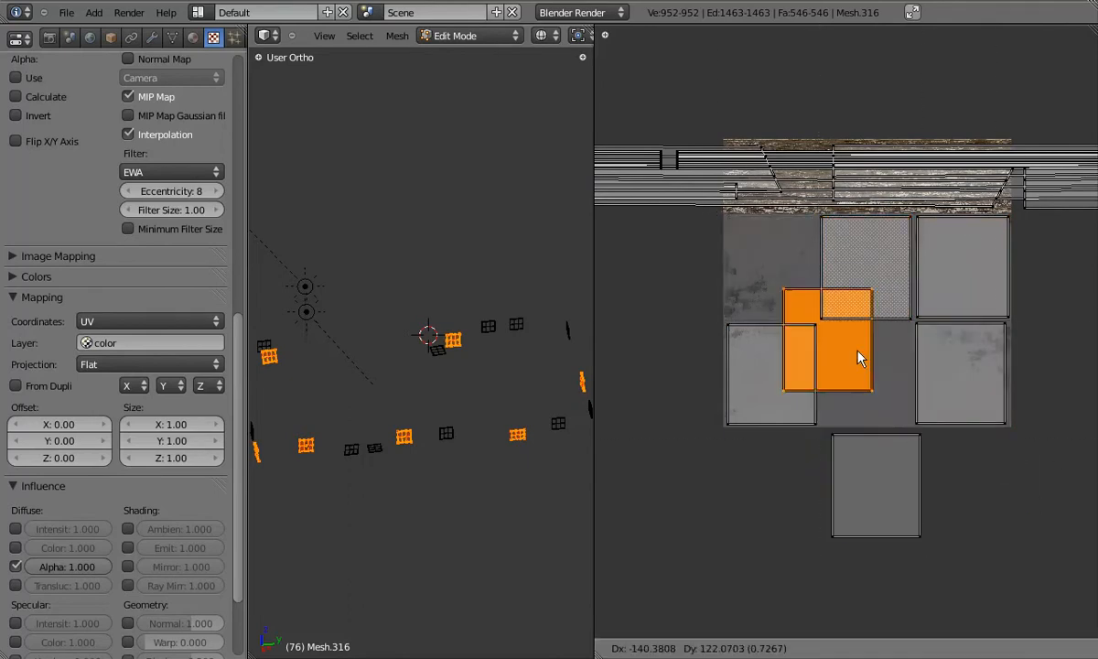
left_click(831, 314)
key("a")
key("b")
left_click_drag(817, 426, 954, 573)
key("g")
left_click(945, 461)
key("Tab")
key("h")
Step: Open the next joined window object near the 3D cursor for editing and scale its upper-left pane's UVs to fit
right_click(482, 325)
scroll(486, 333, "down", 1)
scroll(487, 335, "up", 2)
key("Tab")
right_click(713, 225)
key("s")
key("x")
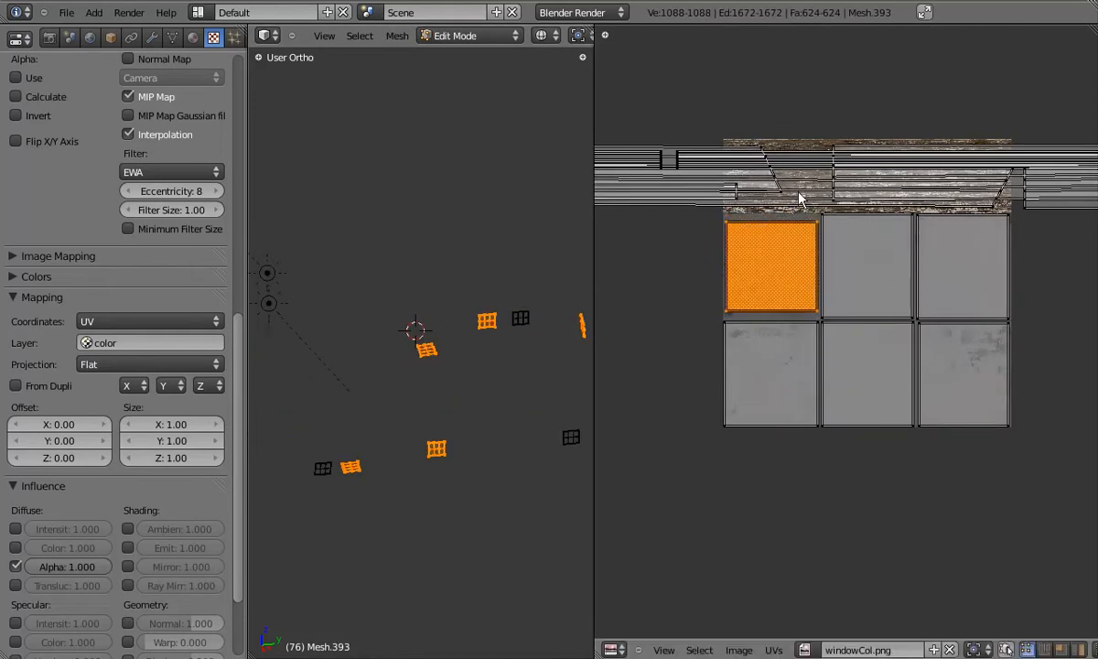
left_click(896, 276)
Step: Shift the upper row of three panes' UVs one slot to the right along the X axis
key("a")
left_click_drag(815, 318, 1018, 319)
key("g")
key("x")
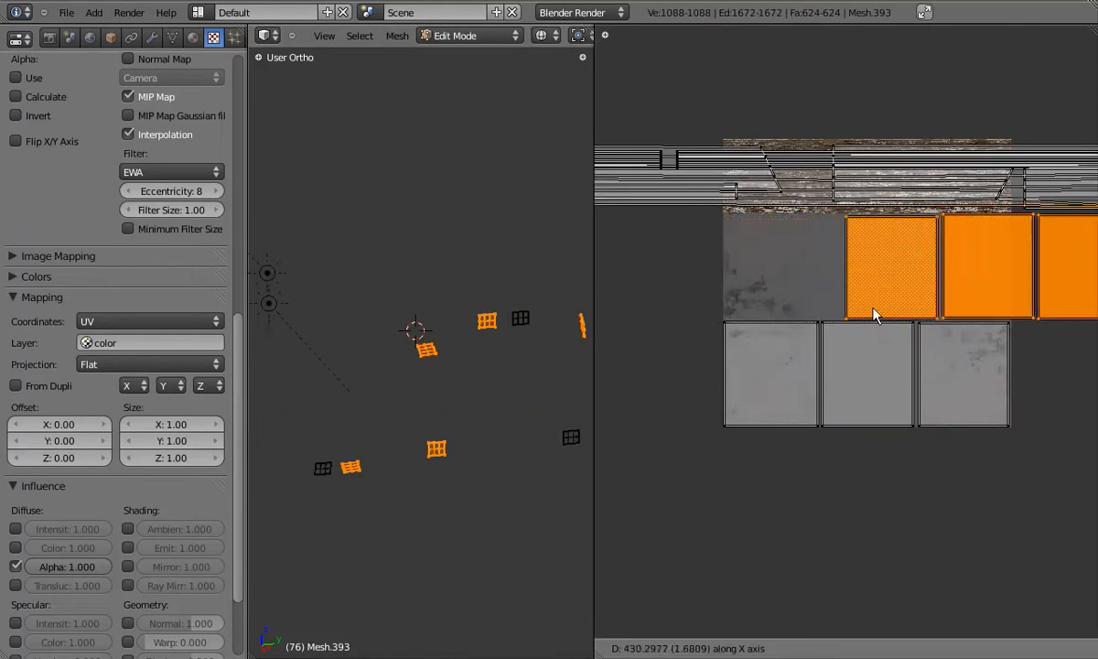
left_click(858, 307)
scroll(986, 252, "up", 1)
scroll(987, 259, "down", 1)
Step: Move the upper-row pane that overhangs the texture along the X axis into the empty upper-left slot
key("a")
key("b")
left_click_drag(932, 216, 1051, 333)
key("g")
key("x")
left_click(768, 286)
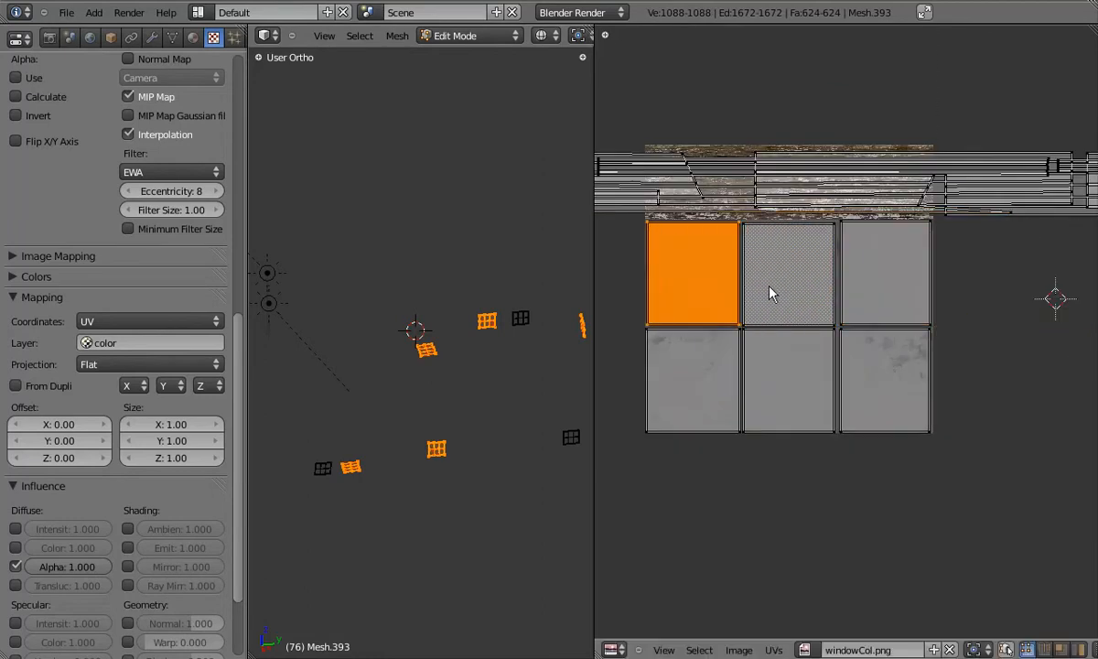
Step: Shift the lower row of three panes' UVs one slot to the right along the X axis
key("a")
key("b")
left_click_drag(638, 326, 952, 445)
key("g")
key("x")
left_click(885, 370)
Step: Move the overhanging lower-row pane's UVs along the X axis into the empty lower-left slot
key("a")
key("b")
left_click_drag(929, 320, 1051, 442)
key("g")
key("x")
left_click(763, 404)
Step: Scale the lower-middle pane's UVs along the X and Y axes to fit its slot
key("a")
key("b")
left_click_drag(839, 456, 839, 456)
key("s")
key("x")
left_click(939, 381)
key("s")
key("y")
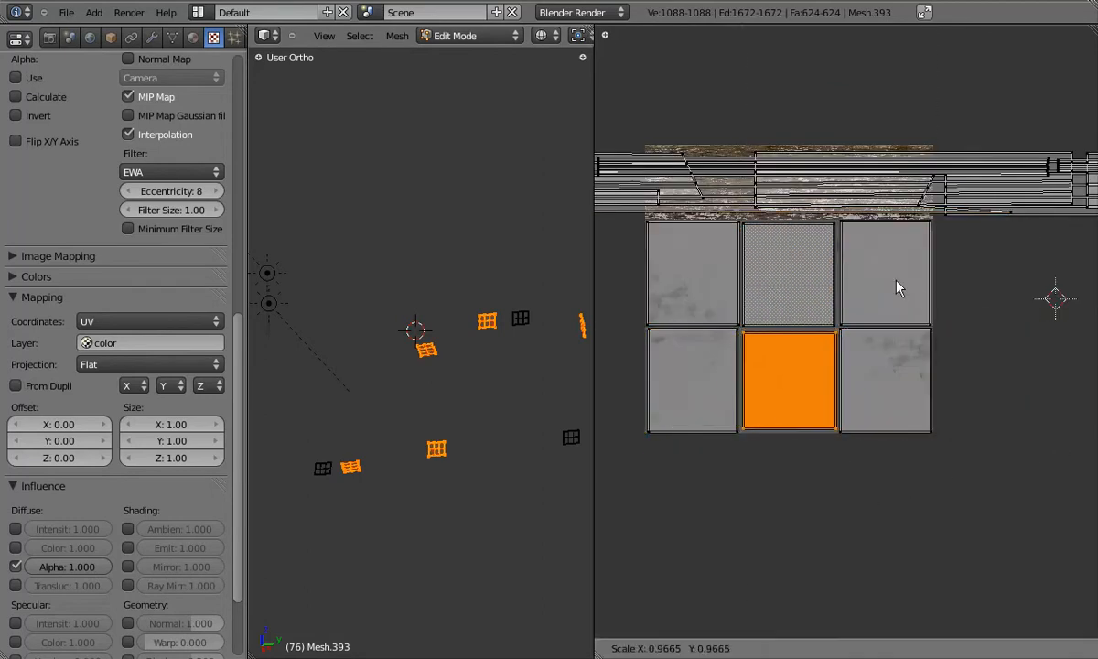
left_click(879, 297)
Step: Rotate the lower-right pane's UVs in place for variation
key("a")
key("b")
left_click_drag(838, 328, 952, 448)
key("r")
left_click(856, 234)
Step: Rotate the lower-left pane's UVs in place and scale them along the Y axis to fit the slot
key("a")
key("b")
left_click_drag(643, 327, 741, 453)
key("r")
left_click(791, 241)
key("s")
key("y")
left_click(764, 224)
Step: Finish editing and hide this window object, then open the last remaining joined frames for editing
key("Tab")
key("h")
right_click(525, 321)
key("Tab")
Step: Try to rotate and vertically scale all six panes' UVs together, and undo the rotation
key("b")
left_click_drag(635, 216, 948, 448)
key("r")
right_click(690, 439)
key("r")
left_click(856, 493)
key("s")
key("y")
right_click(789, 157)
key("ctrl+z")
Step: Swap the upper and lower rows of pane UVs vertically and scale the lower row along Y to fit the texture
key("a")
key("b")
left_click_drag(734, 214, 957, 327)
key("b")
left_click_drag(645, 215, 782, 327)
key("g")
key("y")
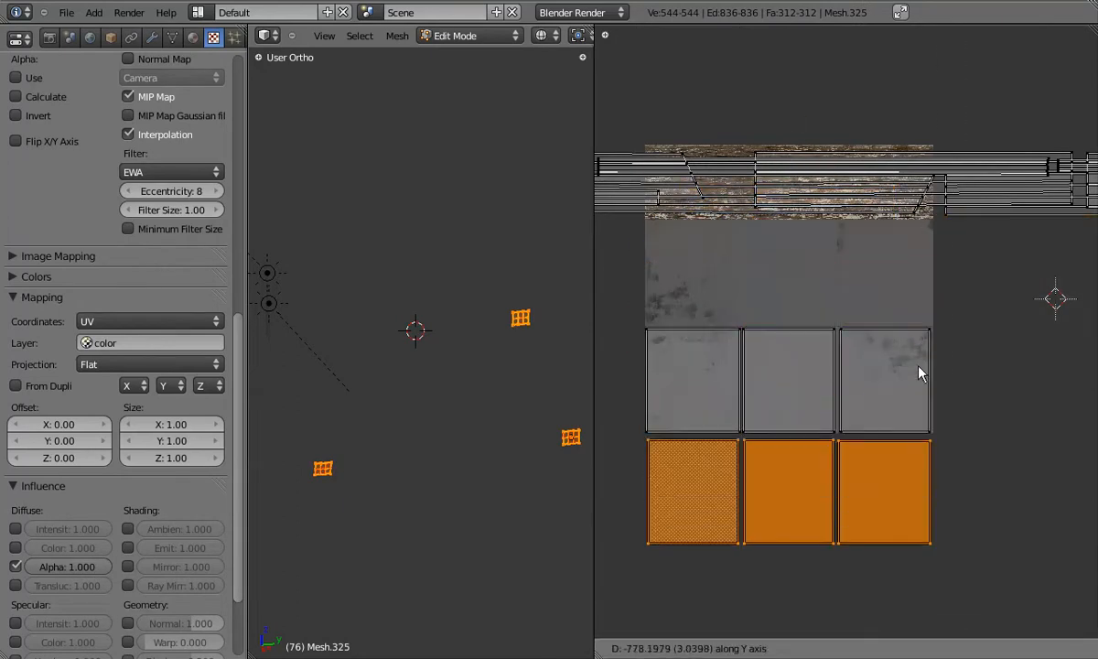
left_click(969, 345)
key("a")
key("b")
left_click_drag(633, 330, 1027, 480)
key("s")
key("y")
left_click(775, 130)
Step: Park the lower-left and lower-right panes' UVs outside the texture, below its lower edge
key("a")
key("b")
left_click_drag(643, 328, 742, 430)
key("g")
left_click(904, 536)
key("a")
key("b")
left_click_drag(835, 327, 969, 436)
key("g")
left_click(1074, 537)
Step: Move the upper-middle pane's UVs into the empty lower-left slot
key("a")
key("b")
left_click_drag(741, 217, 839, 327)
key("g")
left_click(814, 506)
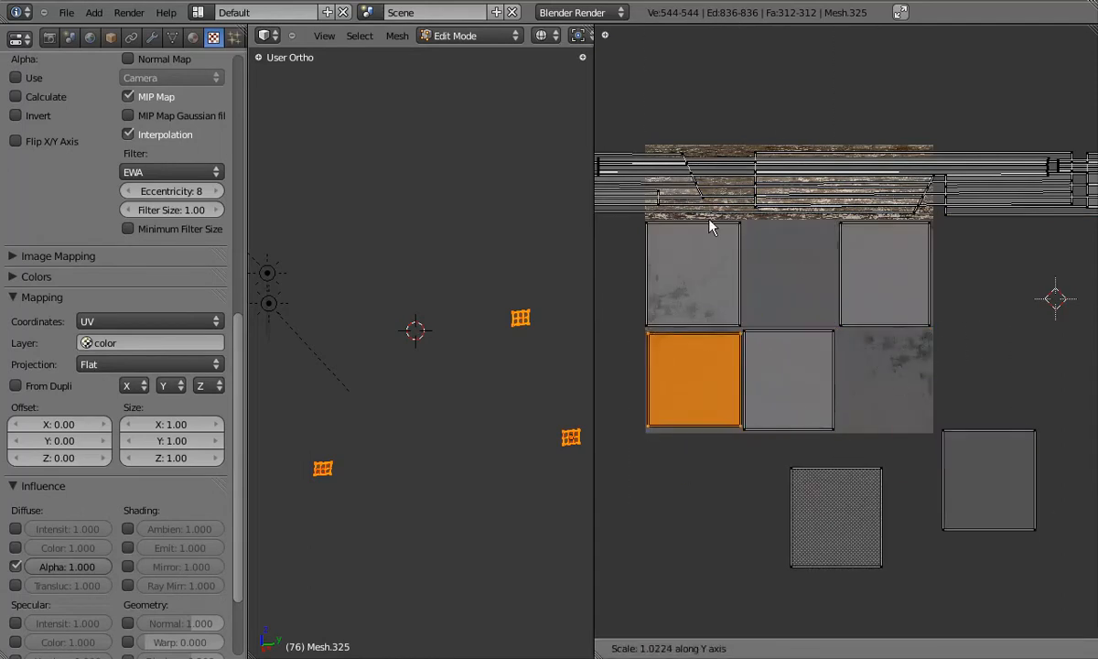
Step: Move the rightmost parked pane's UVs into the lower-right slot and the other parked pane into the upper-middle slot
key("a")
key("b")
left_click_drag(932, 412, 1051, 567)
key("g")
left_click(912, 425)
key("a")
key("b")
left_click_drag(770, 450, 946, 604)
key("g")
left_click(900, 361)
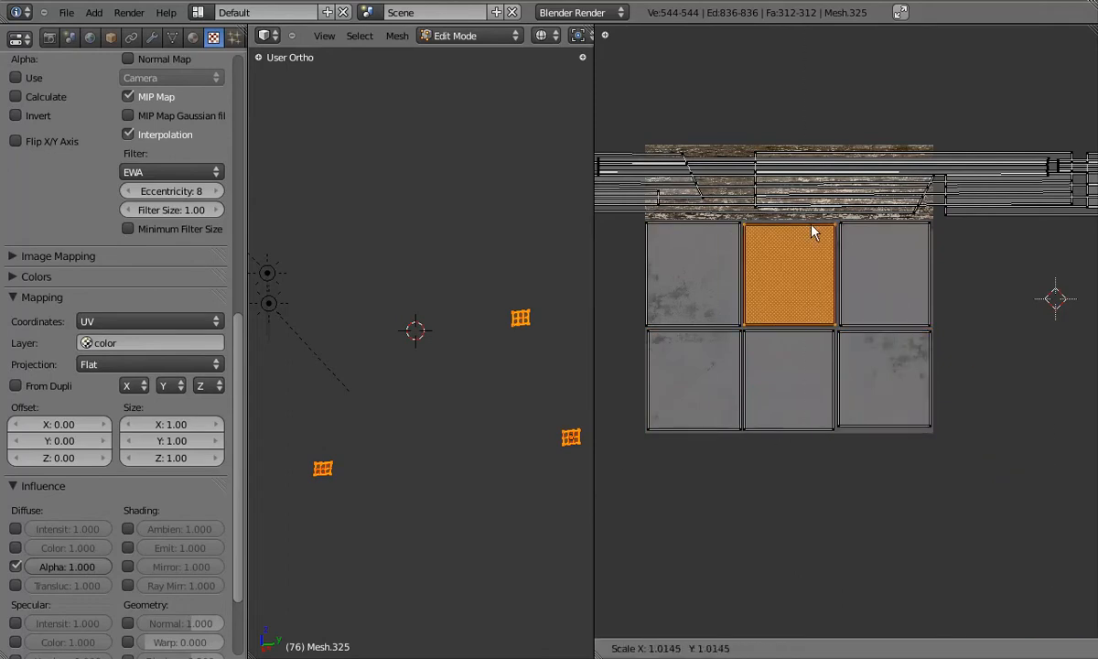
Step: Rotate the upper-left and upper-right panes' UVs in place for variation
key("a")
key("b")
left_click_drag(638, 217, 744, 328)
key("r")
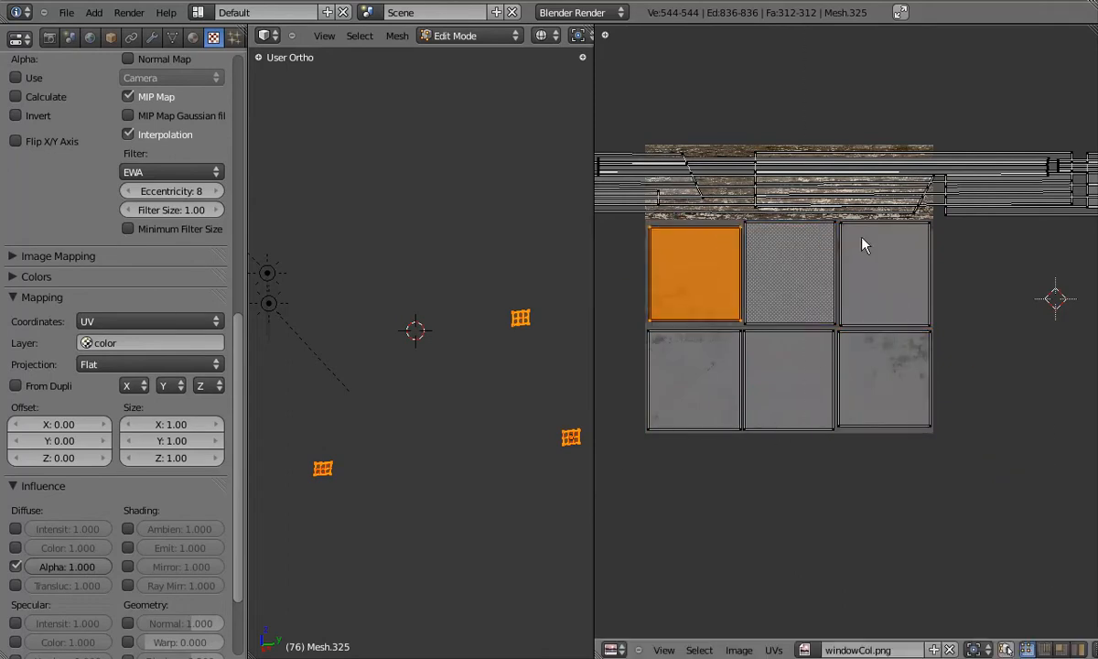
left_click(865, 243)
key("a")
key("b")
left_click_drag(831, 218, 936, 329)
key("r")
left_click(850, 252)
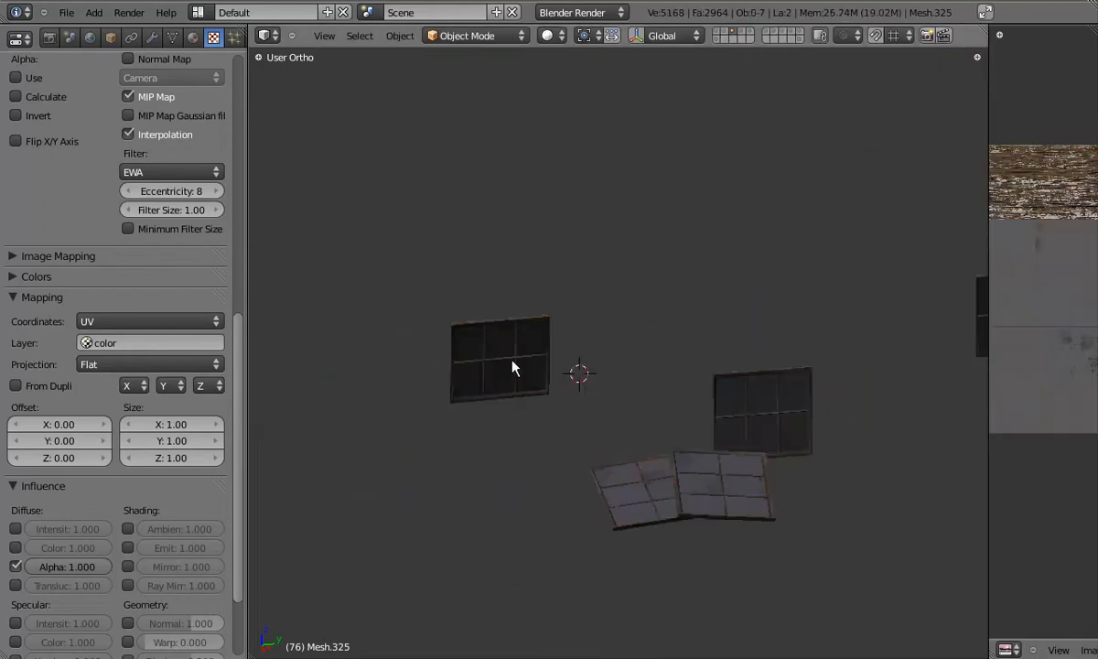
Step: Inspect the varied panes on the window frames up close in the solid 3D view
scroll(515, 368, "up", 3)
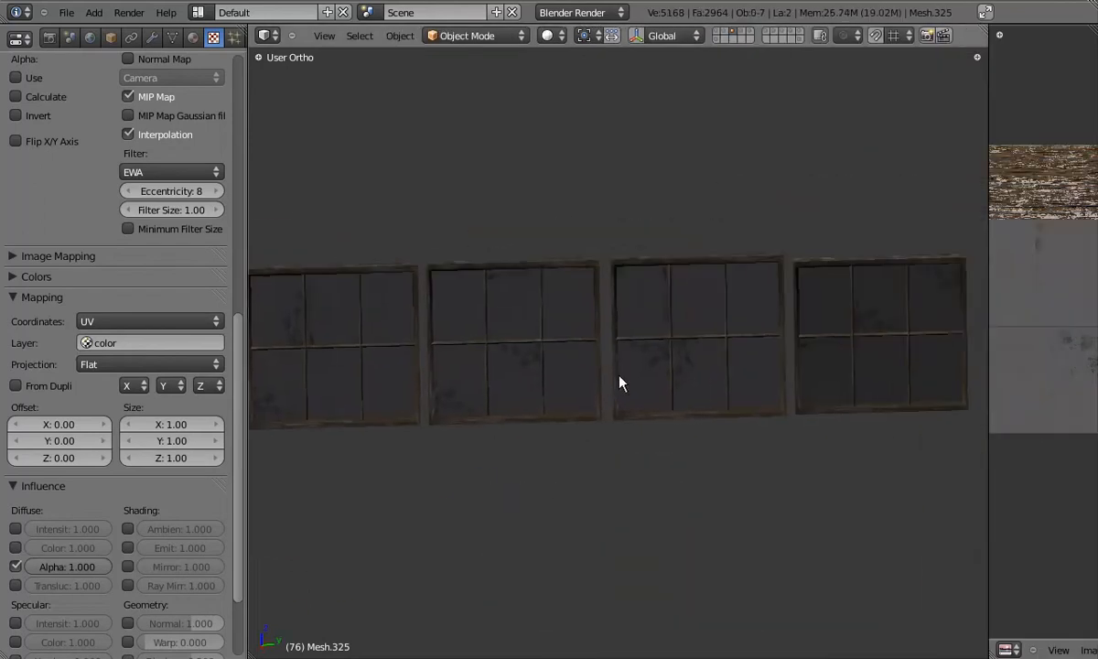
middle_click_drag(620, 382, 695, 406)
middle_click_drag(730, 552, 591, 311)
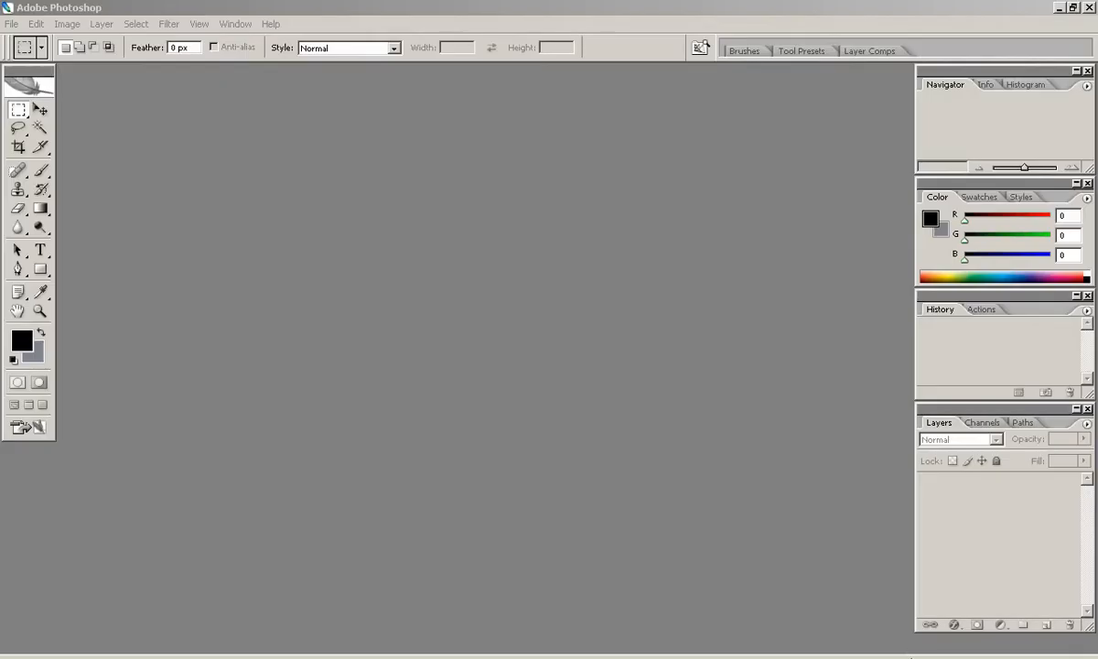
Step: Switch to Adobe Photoshop and browse for an image to open in the Desktop's tutorial/texLib/ground folder
left_click(673, 392)
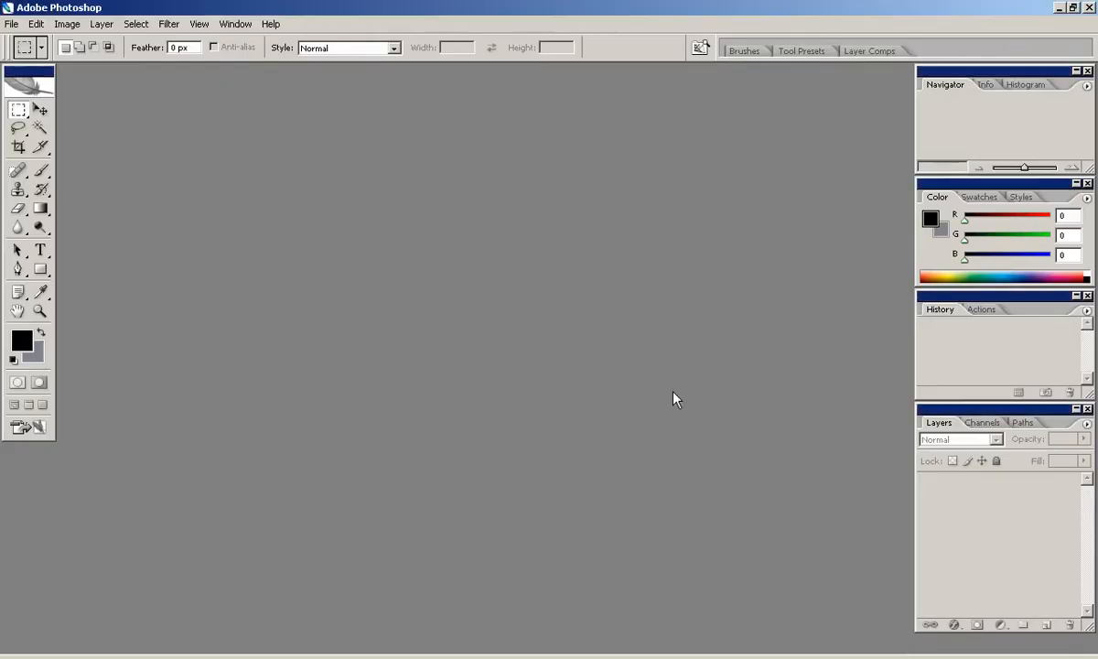
key("ctrl+o")
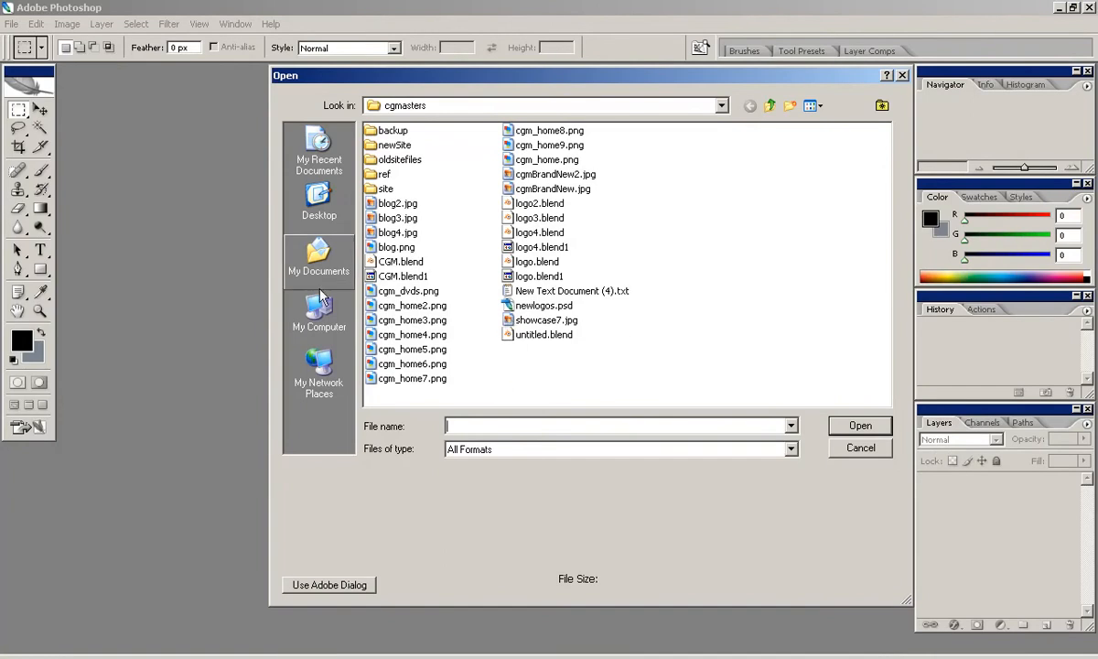
left_click(302, 265)
left_click(297, 212)
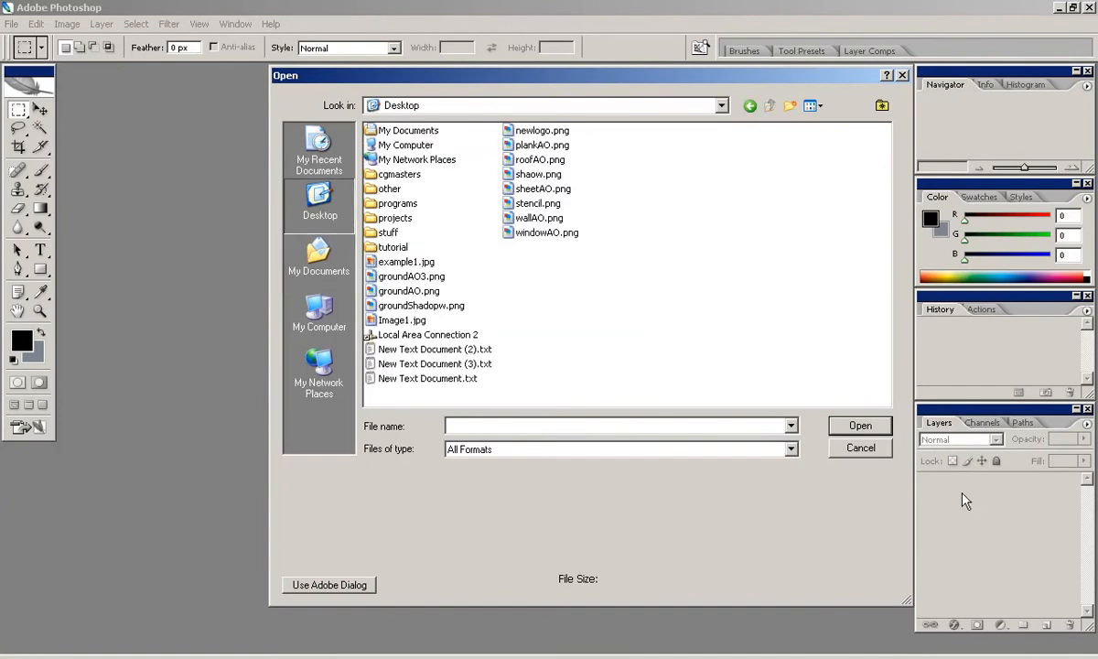
double_click(391, 247)
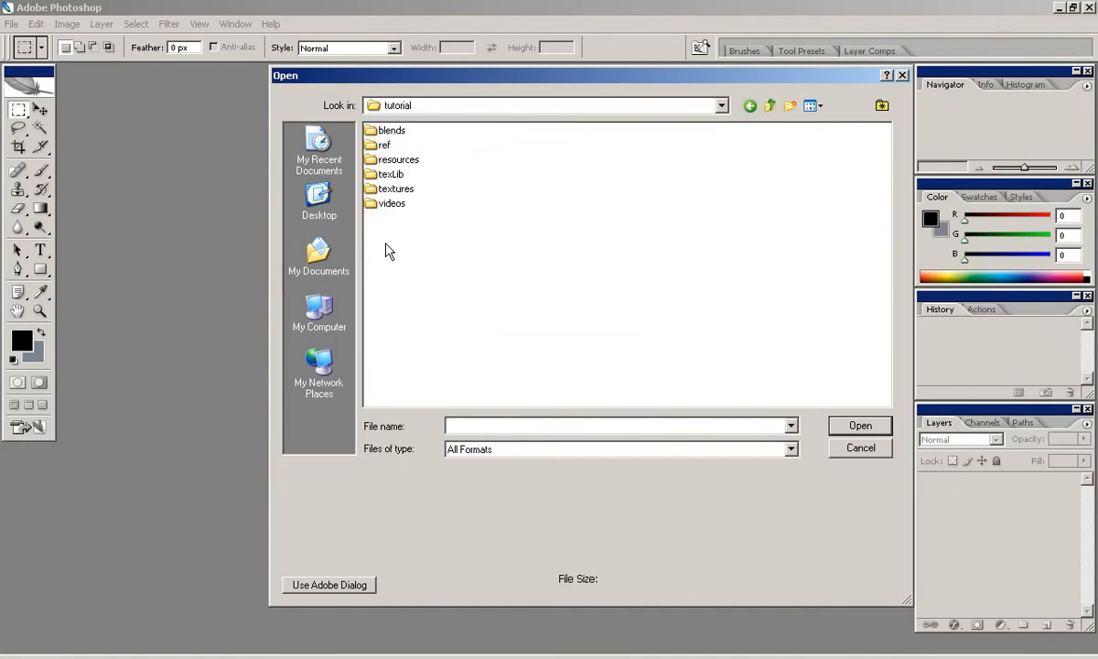
double_click(391, 176)
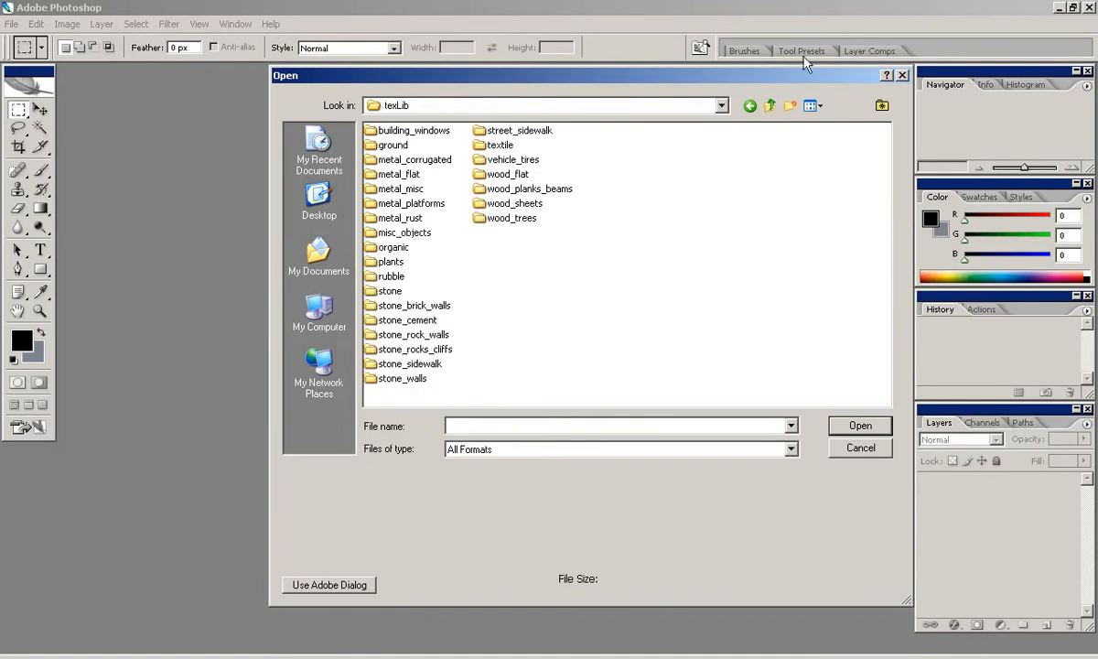
double_click(395, 145)
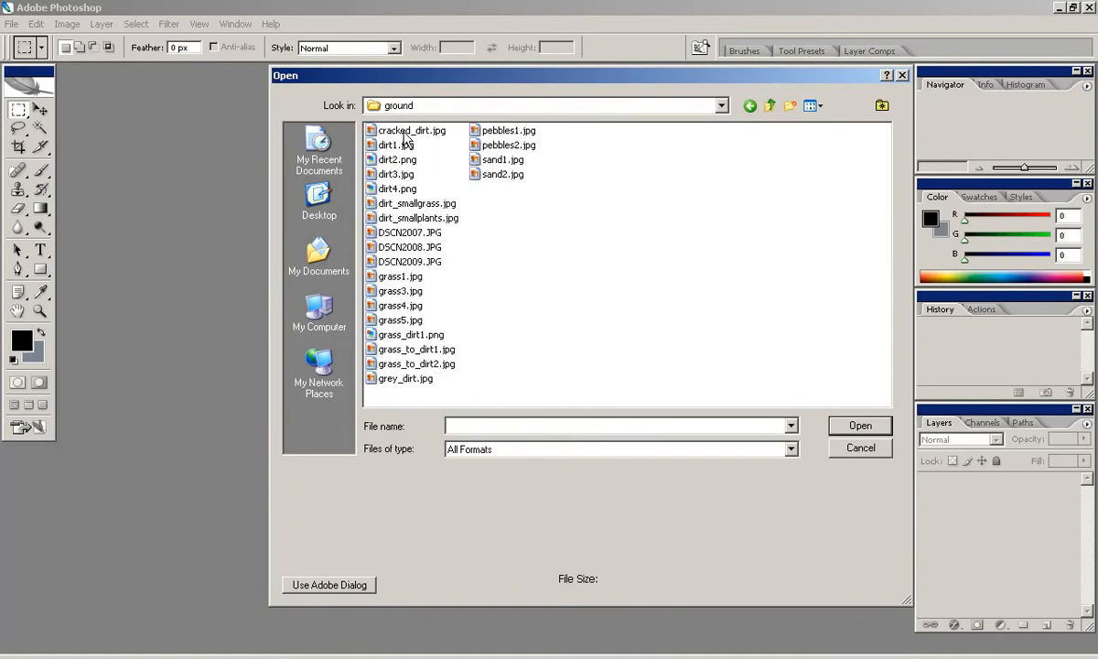
Step: Change how the ground folder's files are displayed and open cracked_dirt.jpg
left_click(811, 105)
left_click(835, 109)
left_click_drag(886, 169, 836, 139)
double_click(386, 153)
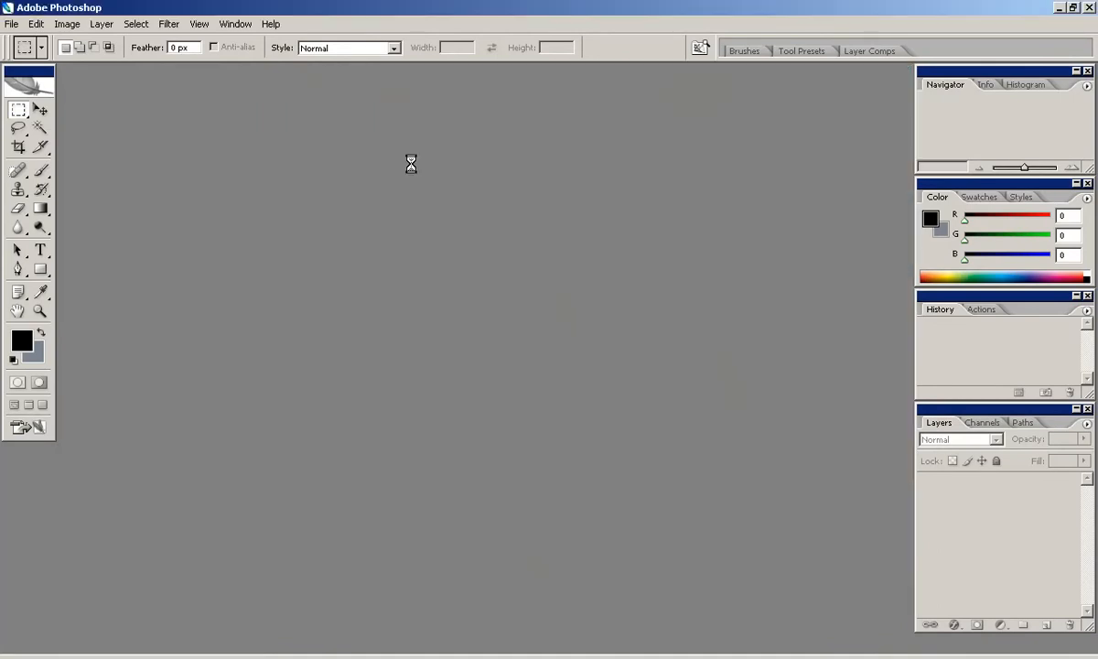
Step: Open grey_dirt.jpg from the ground folder, then bring the cracked_dirt.jpg window to the front and shift it sideways
left_click(12, 24)
left_click(27, 51)
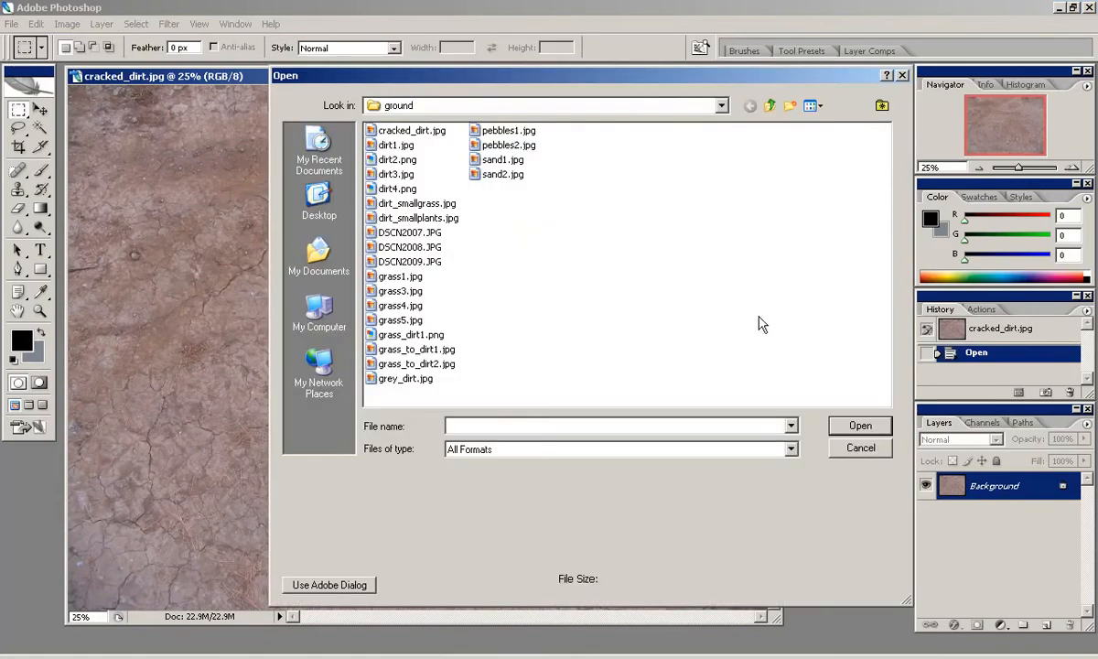
left_click(406, 378)
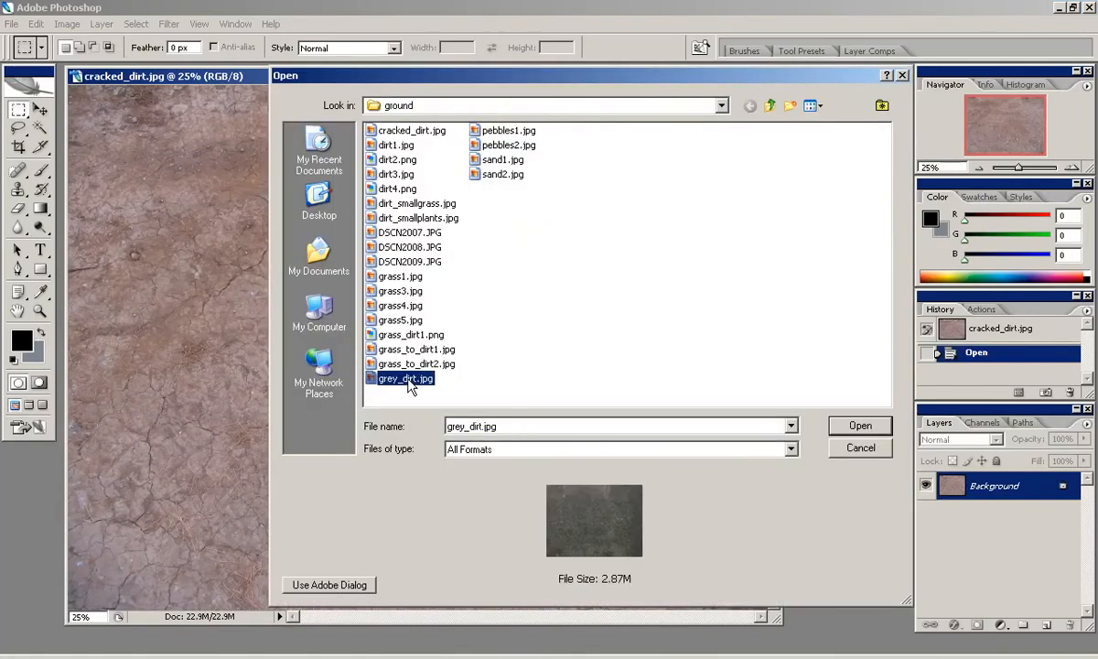
double_click(405, 378)
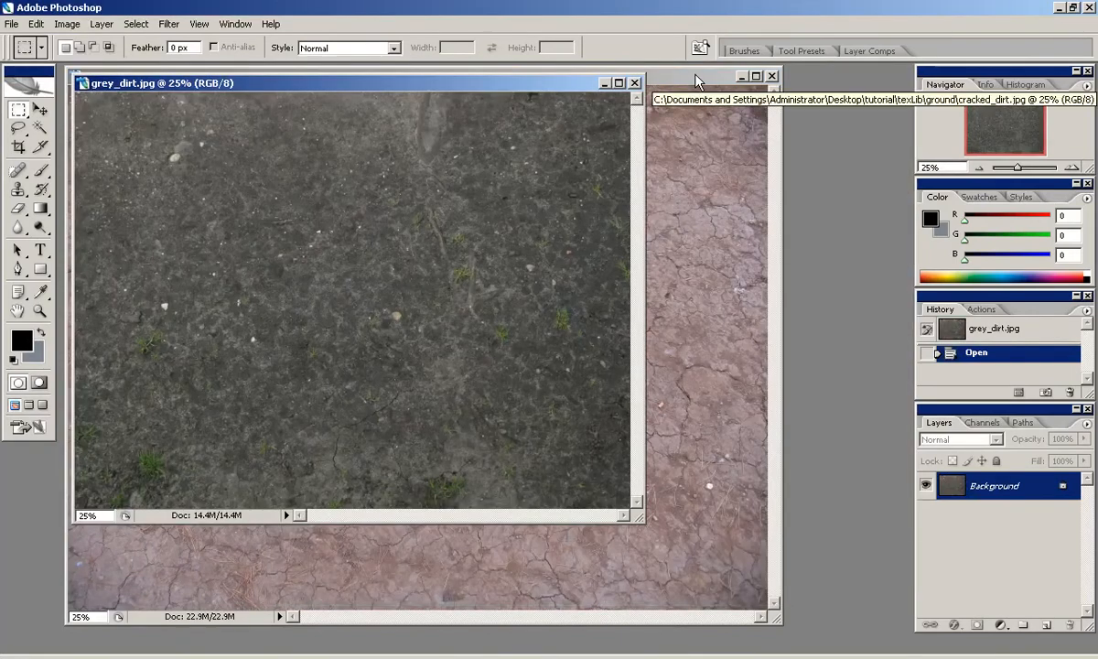
left_click(696, 81)
left_click_drag(695, 80, 758, 85)
Step: Browse from the texture library to the textures folder and open groundDirtCol.png
left_click(24, 21)
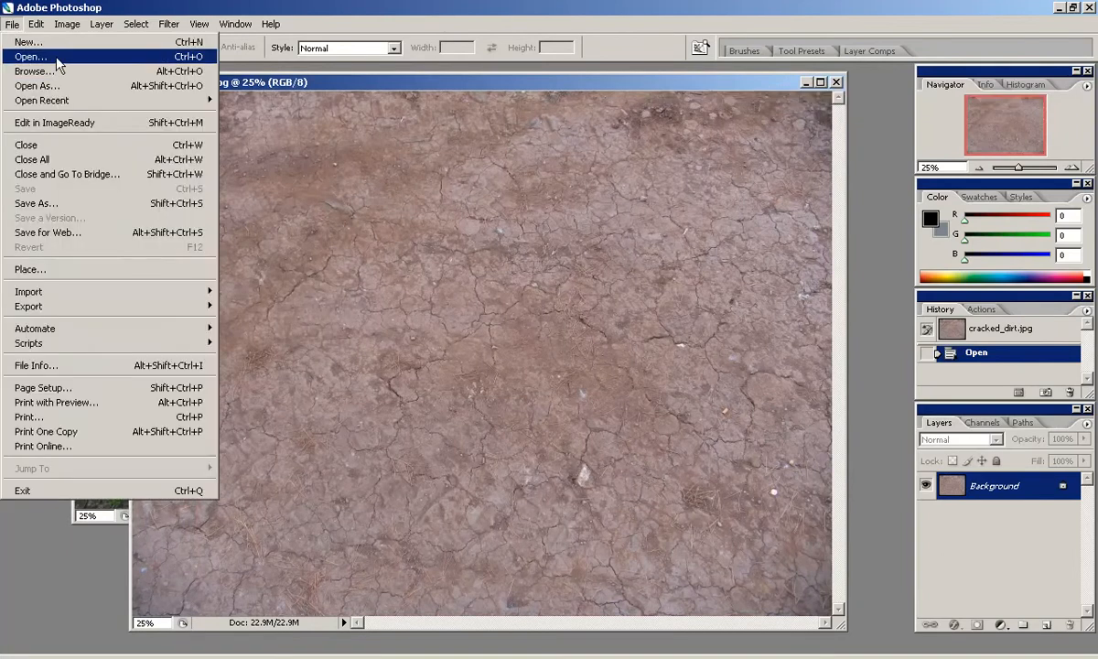
left_click(52, 52)
left_click(769, 106)
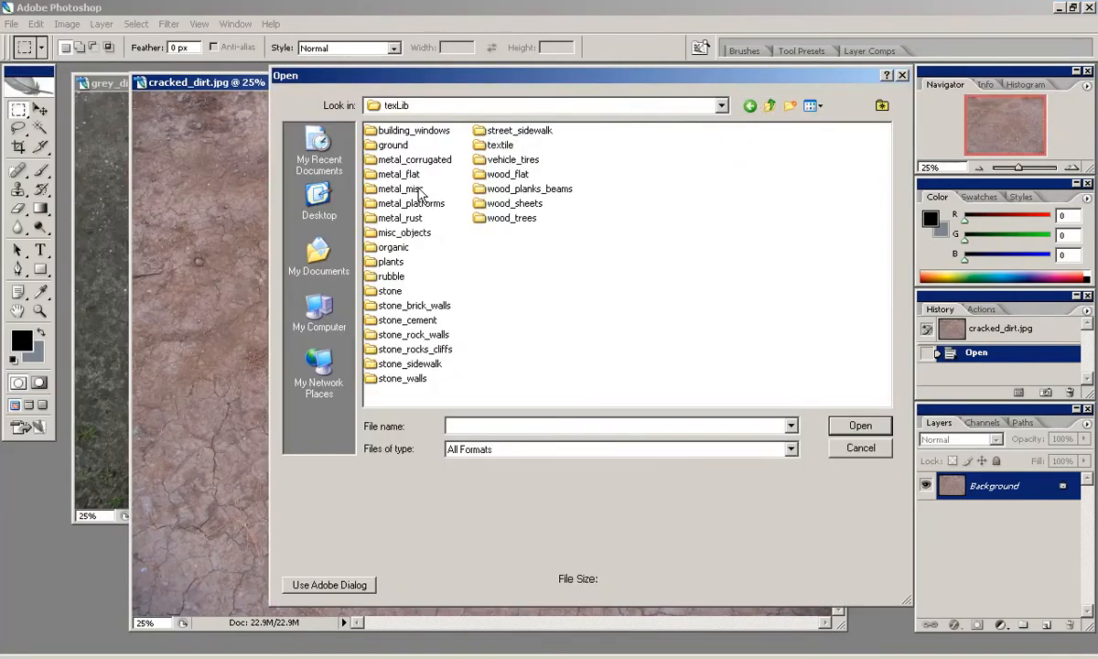
left_click(769, 108)
double_click(386, 187)
double_click(393, 131)
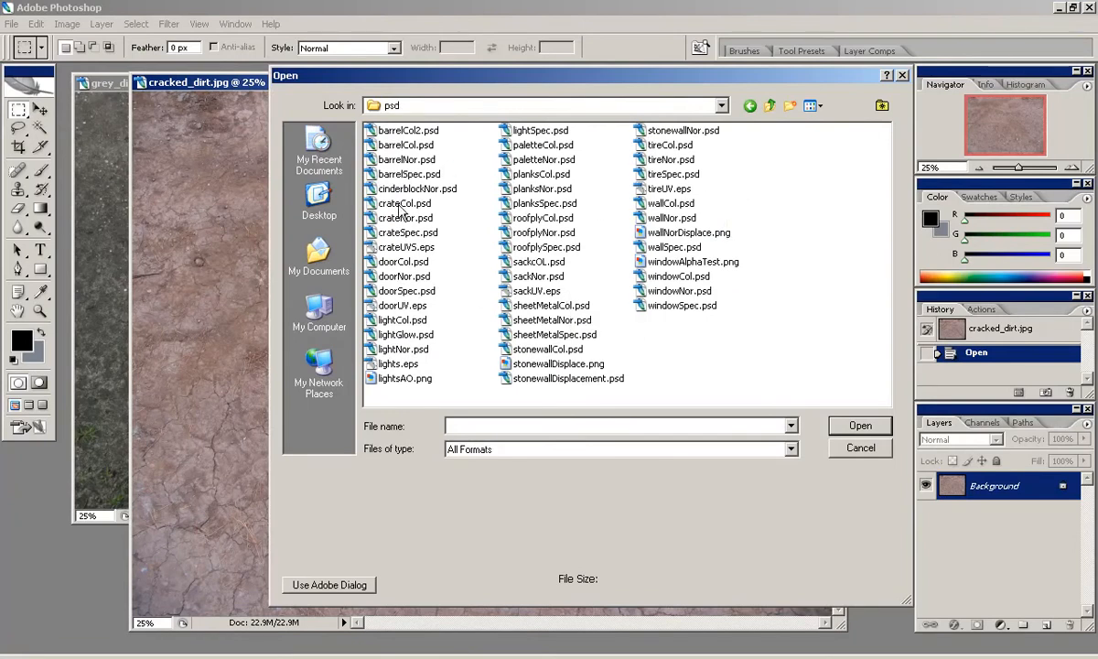
left_click(769, 108)
left_click(416, 335)
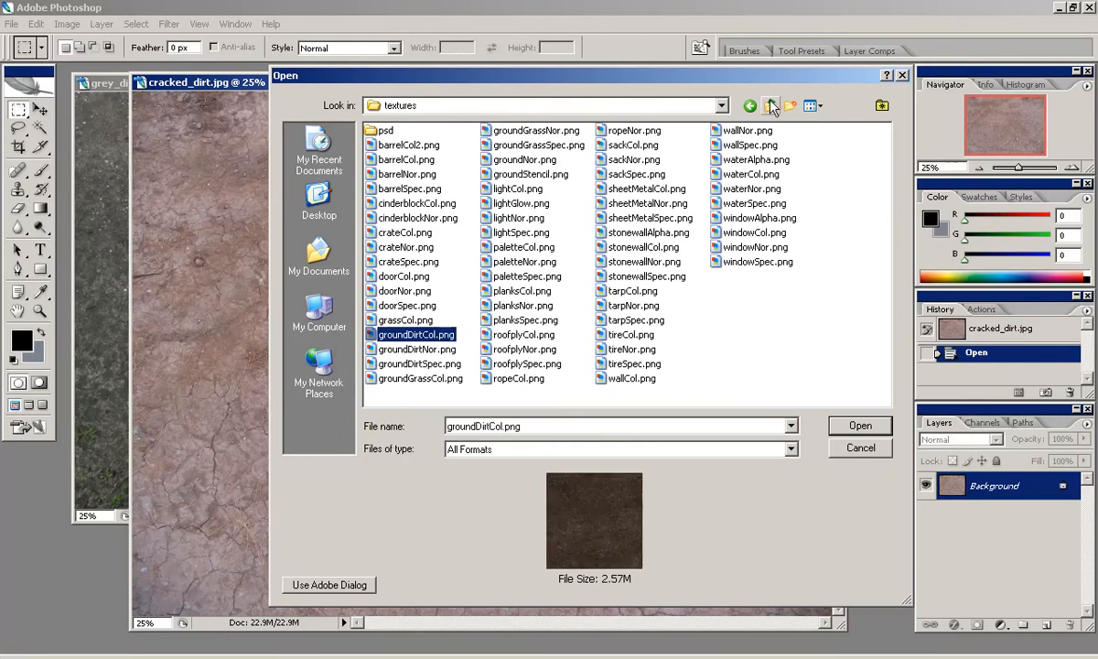
double_click(434, 130)
left_click(768, 107)
left_click(421, 357)
double_click(446, 342)
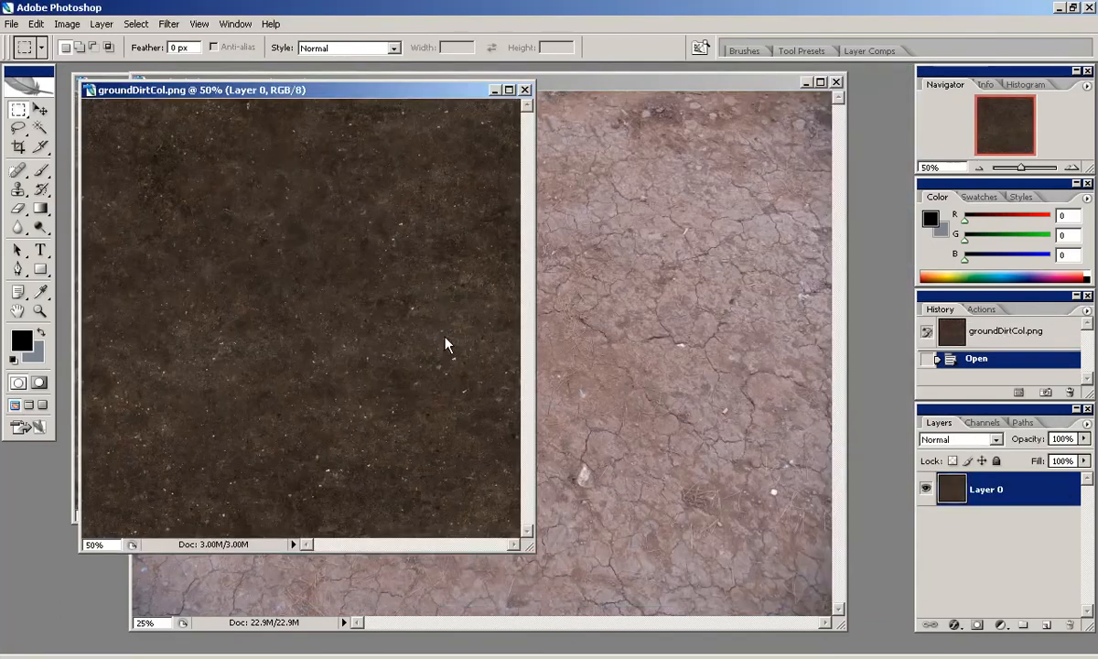
Step: Move the cracked_dirt.jpg window aside and enlarge the groundDirtCol.png window around its canvas
left_click_drag(567, 82, 627, 87)
left_click_drag(174, 90, 174, 94)
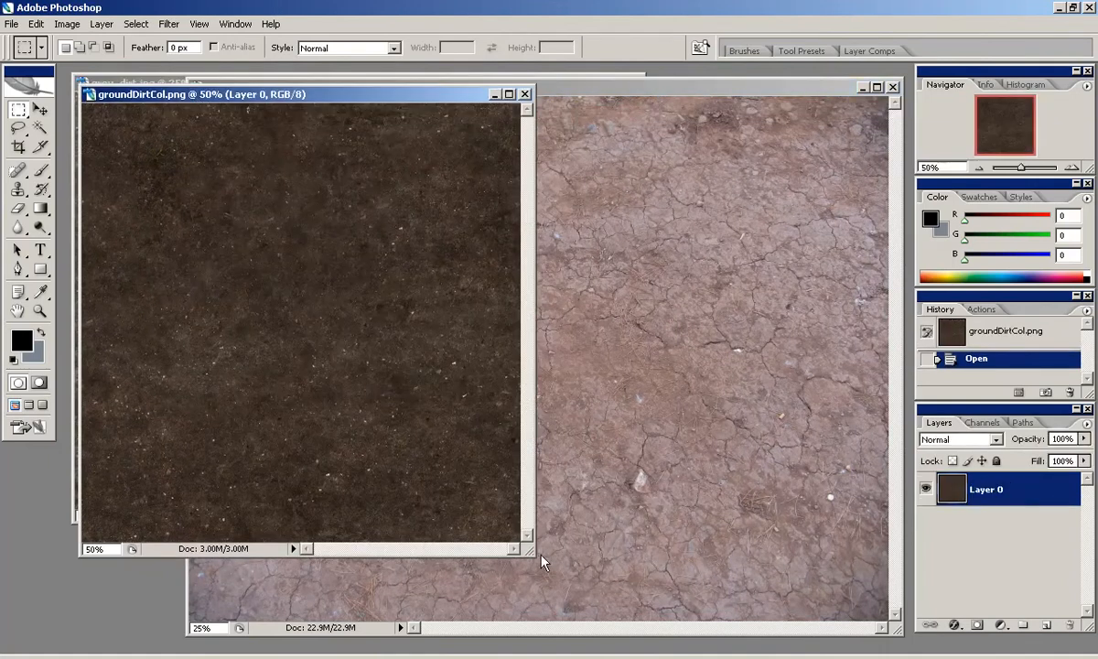
left_click_drag(531, 552, 580, 575)
left_click(1072, 169)
left_click(1071, 169)
left_click(980, 168)
left_click(980, 169)
left_click(980, 168)
Step: Copy the entire cracked_dirt.jpg image and paste it into groundDirtCol.png as a new layer
left_click(603, 91)
key("ctrl+a")
key("ctrl+c")
left_click(146, 94)
key("ctrl+v")
Step: Scale the pasted cracked dirt to about 43% width and 41.8% height and position it to cover the canvas
key("ctrl+t")
left_click_drag(180, 187, 423, 370, "shift")
left_click_drag(431, 390, 459, 408)
left_click_drag(538, 494, 258, 261)
left_click_drag(179, 174, 223, 206, "shift")
left_click_drag(339, 265, 275, 249)
left_click_drag(523, 461, 552, 485, "shift")
left_click_drag(403, 397, 393, 397)
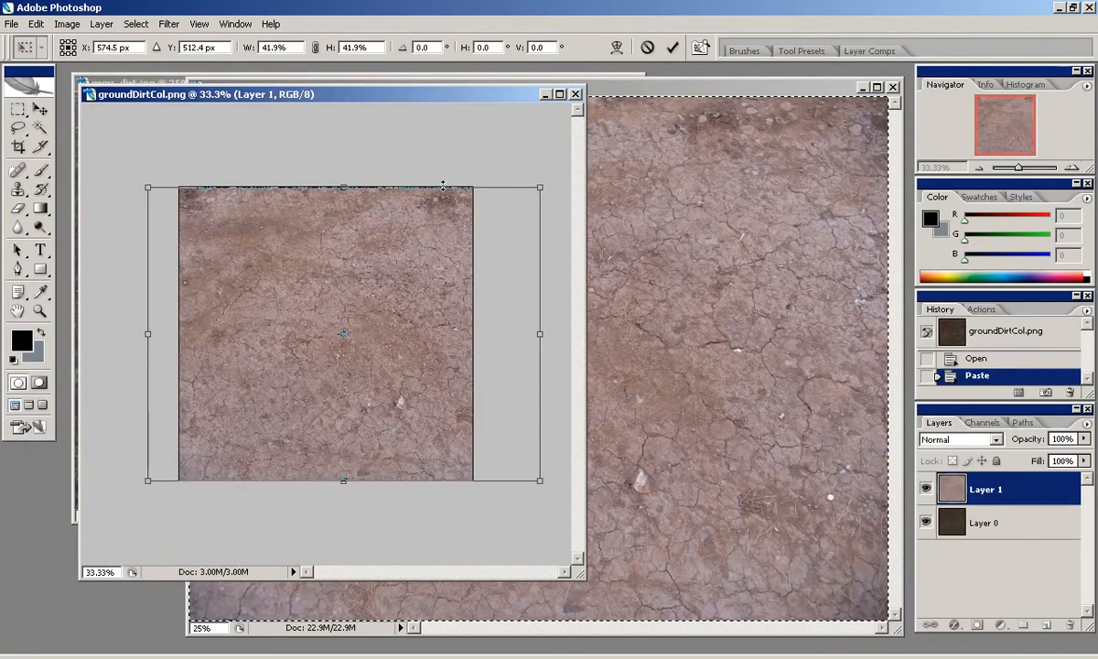
left_click_drag(541, 482, 545, 485, "shift")
left_click_drag(546, 187, 550, 182, "shift")
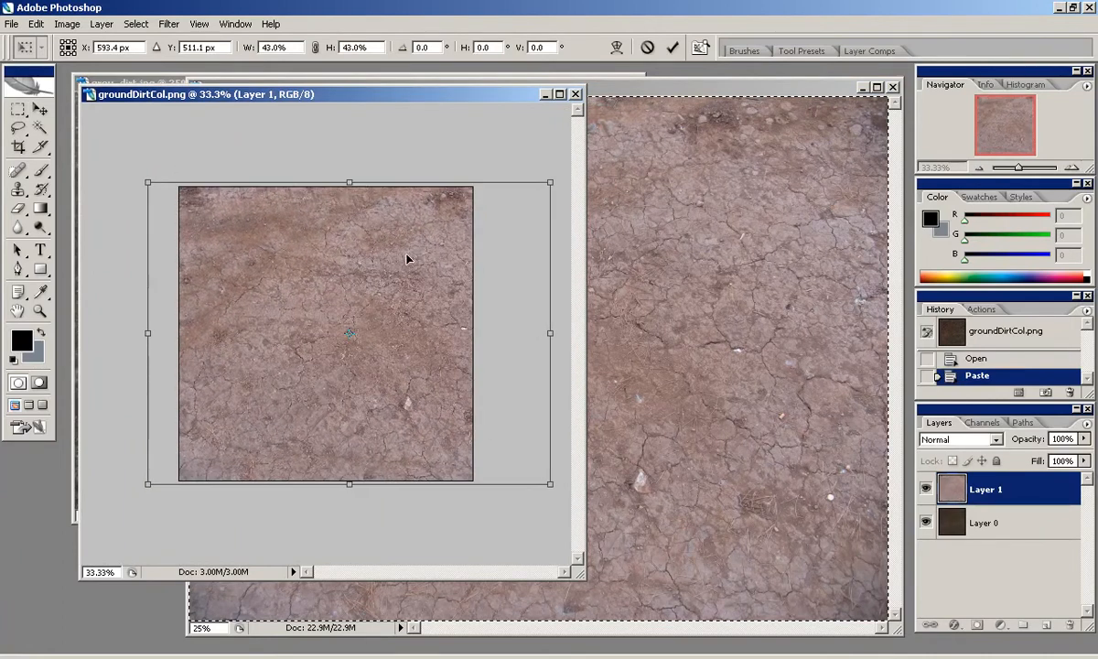
left_click_drag(406, 259, 407, 263)
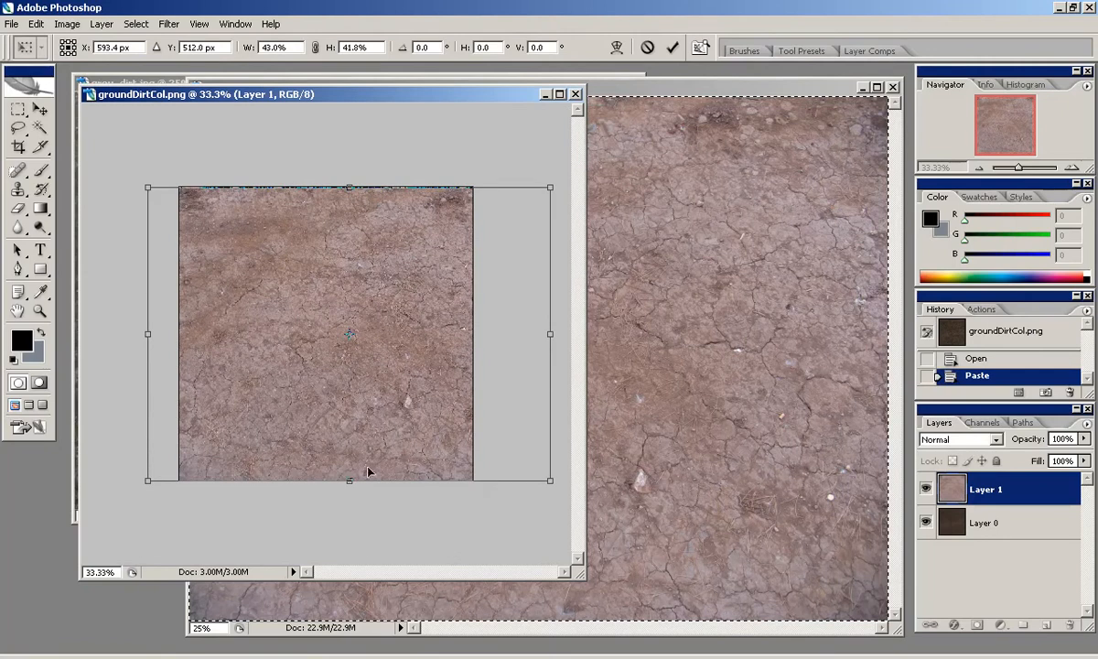
key("Return")
Step: Duplicate the cracked dirt layer and merge the copy down twice, then shift the layer slightly to the left
key("ctrl+j")
key("ctrl+e")
key("ctrl+j")
key("ctrl+e")
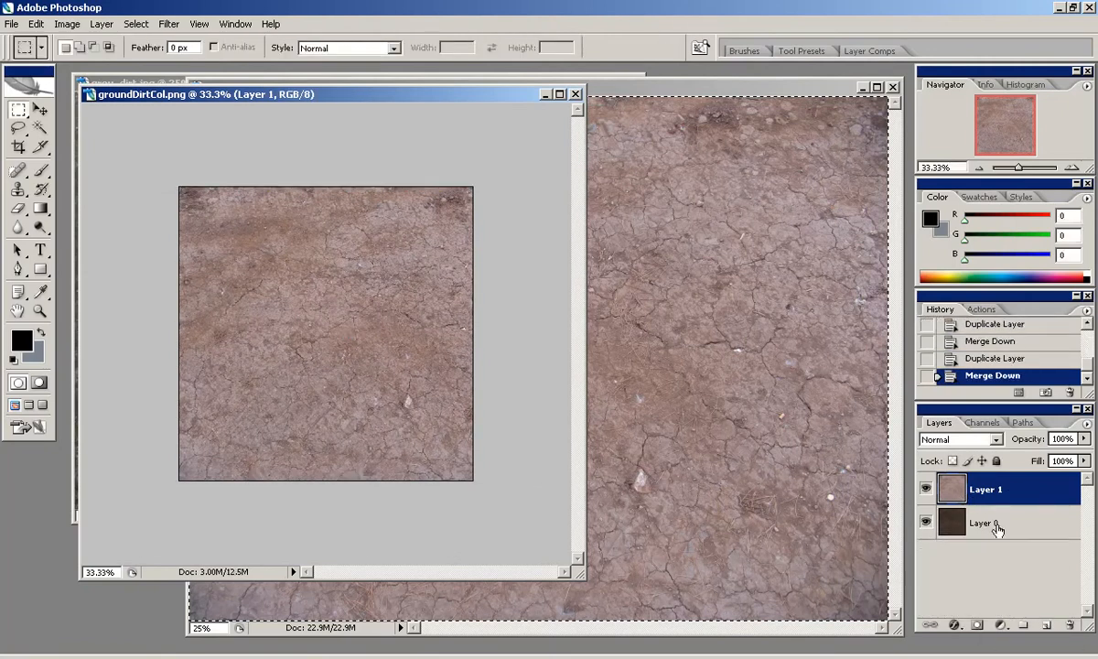
key("v")
mouse_move(379, 387)
left_mouse_down()
mouse_move(345, 390)
mouse_move(376, 388)
left_mouse_up()
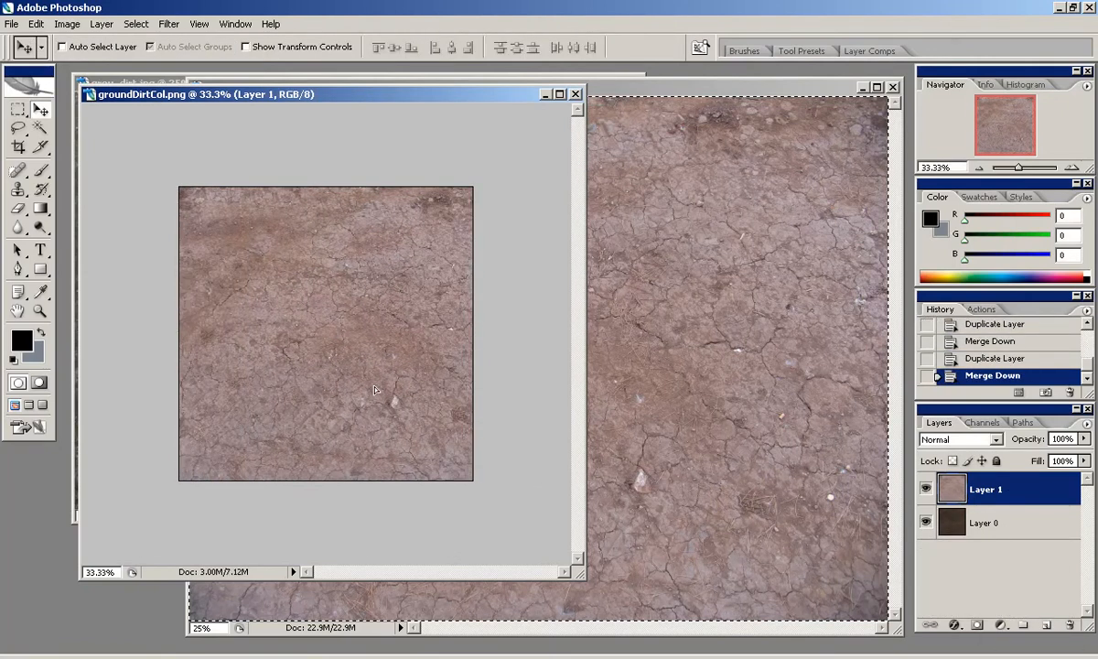
Step: Close the cracked_dirt.jpg image and return to groundDirtCol.png at 50% zoom
left_click(627, 87)
left_click(893, 87)
key("ctrl+plus")
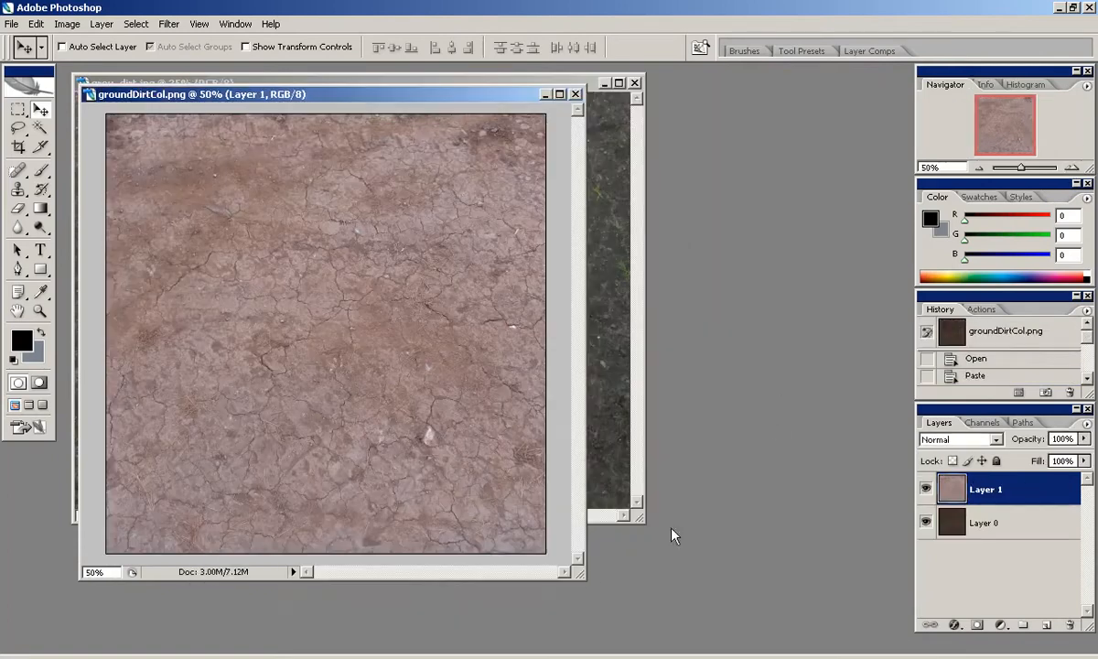
Step: Set up the Clone Stamp tool with a speckled brush of size 100
key("s")
right_click(453, 350)
left_click(554, 503)
scroll(535, 506, "down", 5)
left_click(527, 447)
left_click(444, 313)
left_click(635, 180)
Step: Clone cracked dirt over the dark and uneven patches along the upper and left parts of Layer 1
left_click(232, 166)
left_click(476, 498, "alt")
mouse_move(370, 241)
left_mouse_down()
mouse_move(347, 203)
mouse_move(233, 293)
left_mouse_up()
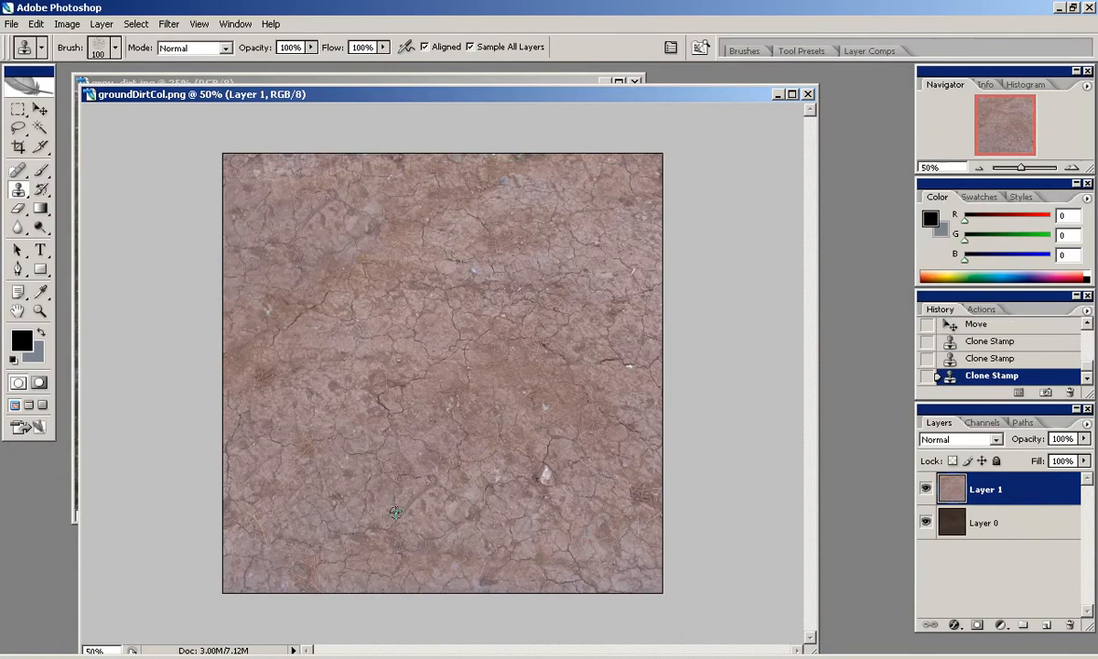
left_click(379, 376, "alt")
left_click_drag(345, 237, 373, 249)
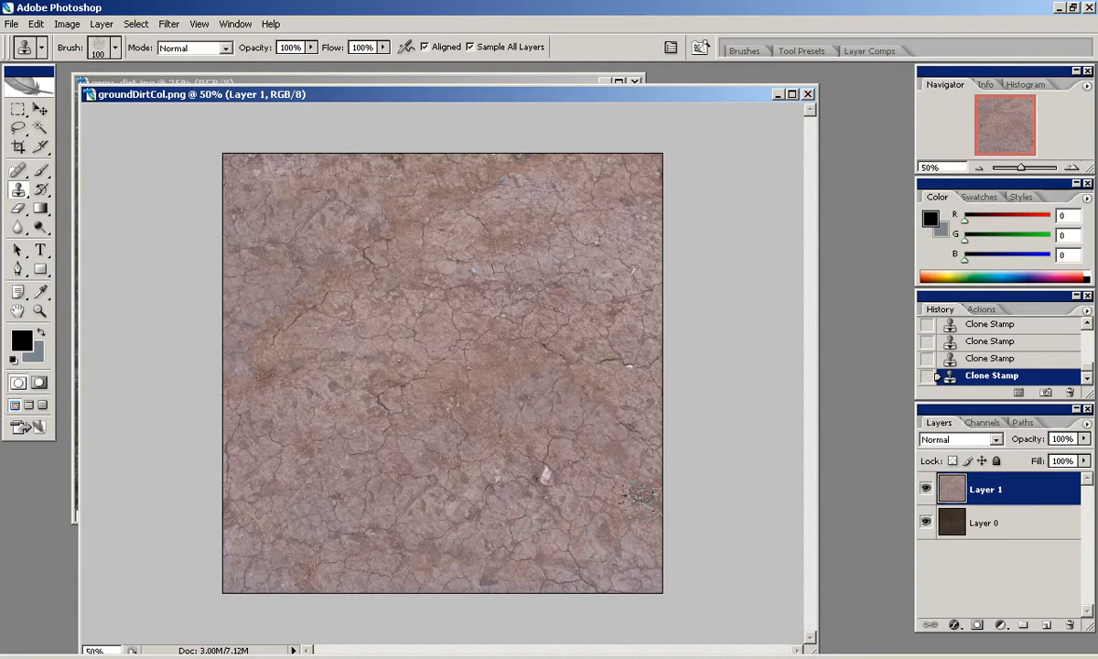
Step: Offset the cracked dirt layer horizontally with Wrap Around and a vertical offset of 0 to bring its side seam inward
left_click(169, 24)
mouse_move(233, 385)
left_click(373, 459)
type("187")
key("Tab")
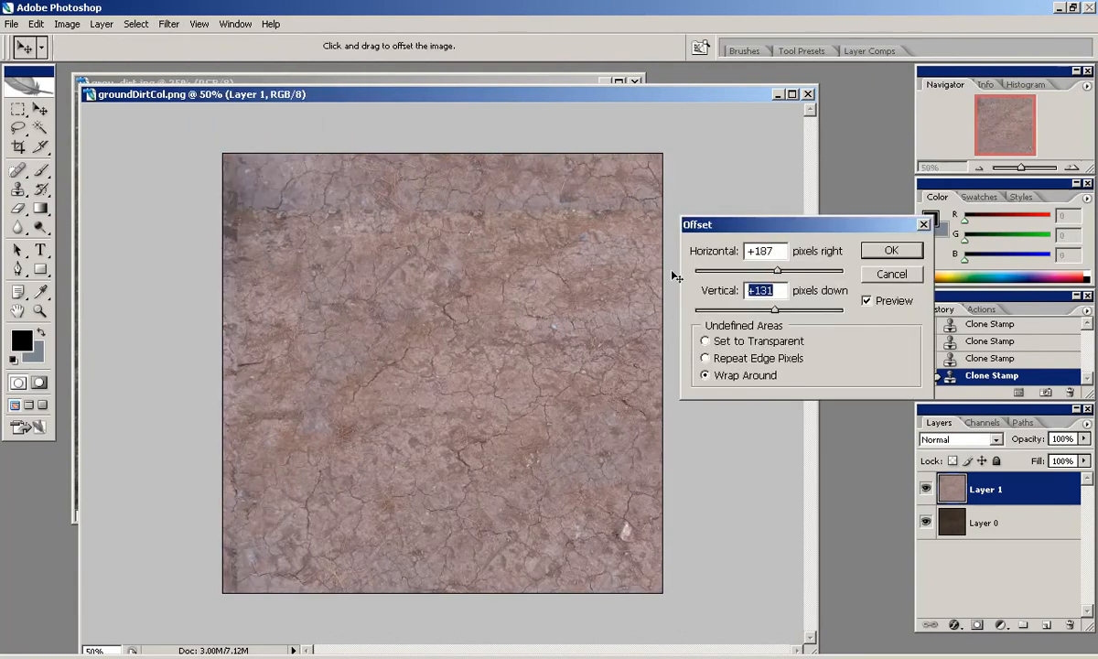
type("0")
left_click_drag(770, 272, 800, 272)
key("Return")
Step: Clone over the vertical seam running down the middle of the cracked dirt, including the dark patch at its upper end
mouse_move(409, 533)
left_mouse_down()
mouse_move(438, 514)
mouse_move(389, 497)
left_mouse_up()
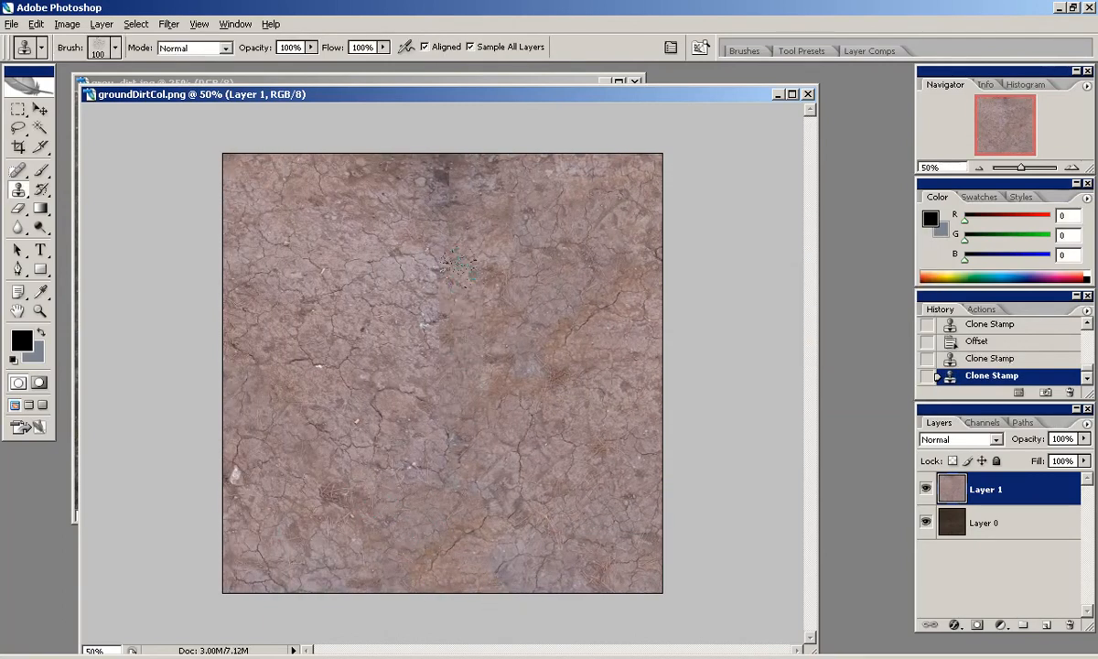
left_click_drag(466, 272, 321, 157)
mouse_move(476, 163)
left_mouse_down()
mouse_move(443, 169)
mouse_move(421, 196)
left_mouse_up()
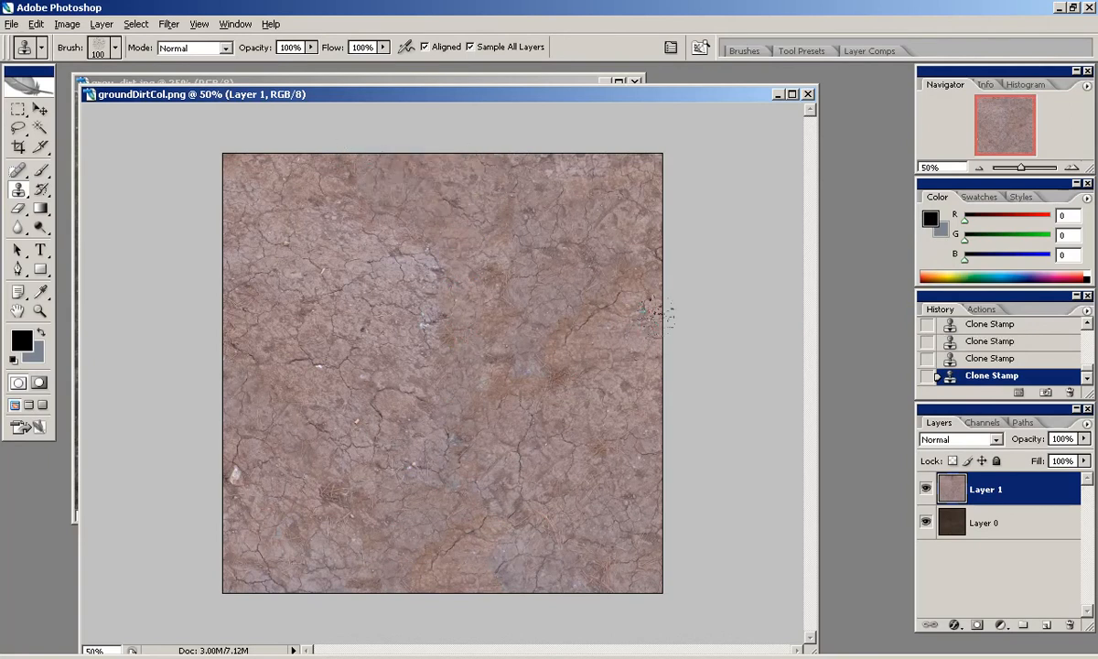
Step: Offset the cracked dirt layer vertically with Wrap Around to bring its horizontal seam into the canvas
left_click(168, 24)
mouse_move(274, 384)
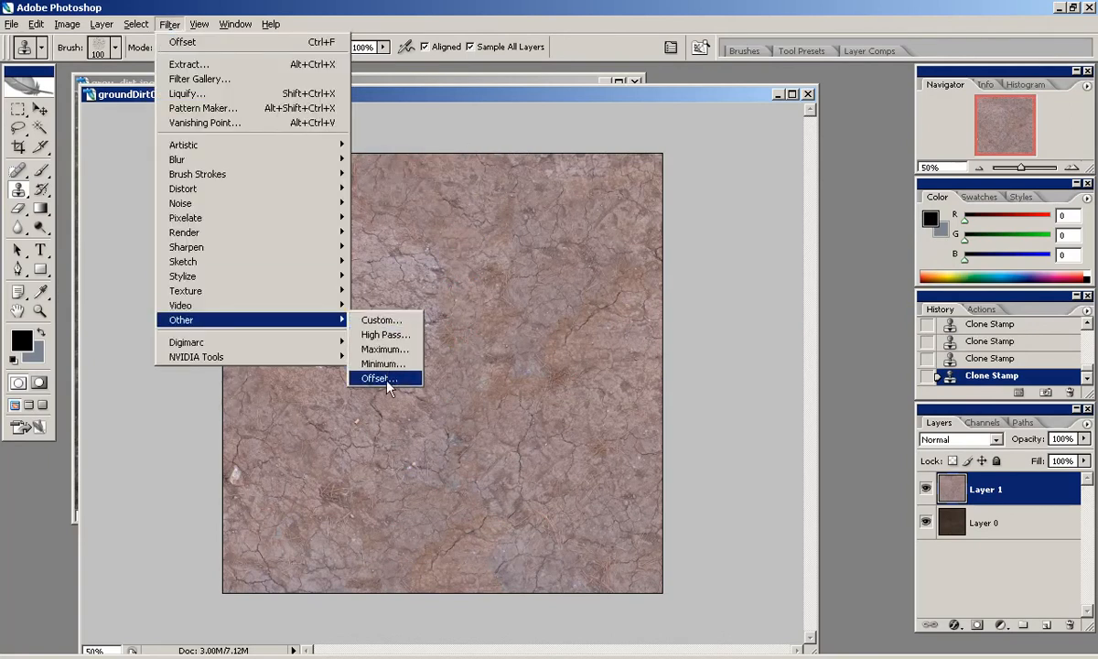
left_click(386, 446)
left_click_drag(768, 311, 793, 313)
left_click(904, 251)
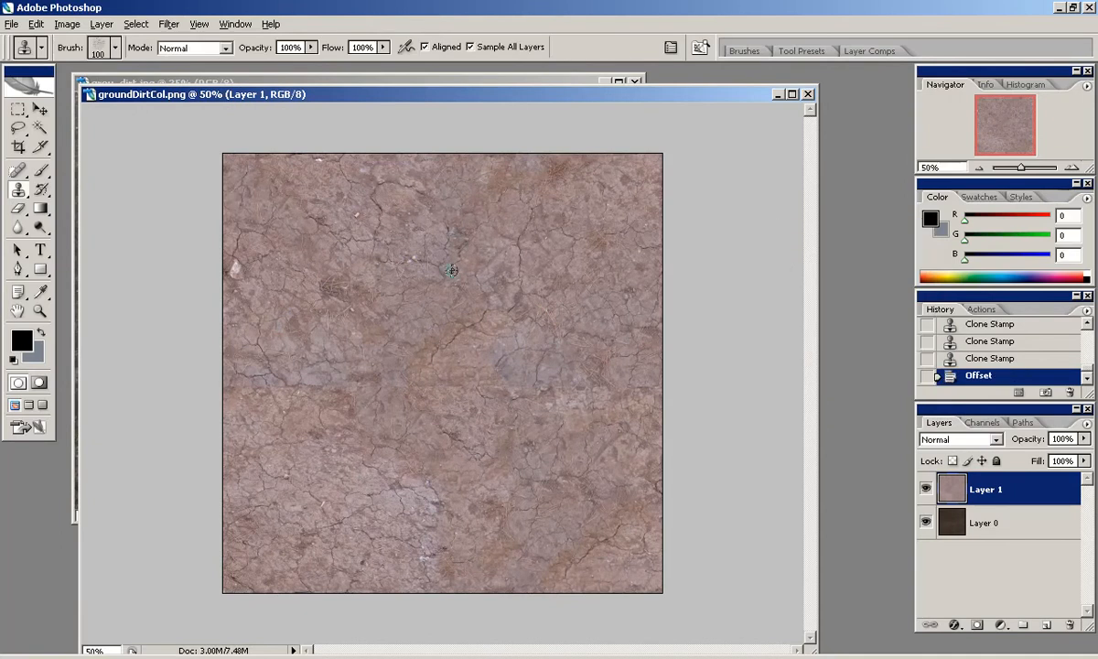
Step: Clone over the horizontal seam and bluish patches in the cracked dirt, and check the blended result up close
left_click(589, 532, "alt")
mouse_move(419, 363)
left_mouse_down()
mouse_move(275, 374)
mouse_move(237, 365)
left_mouse_up()
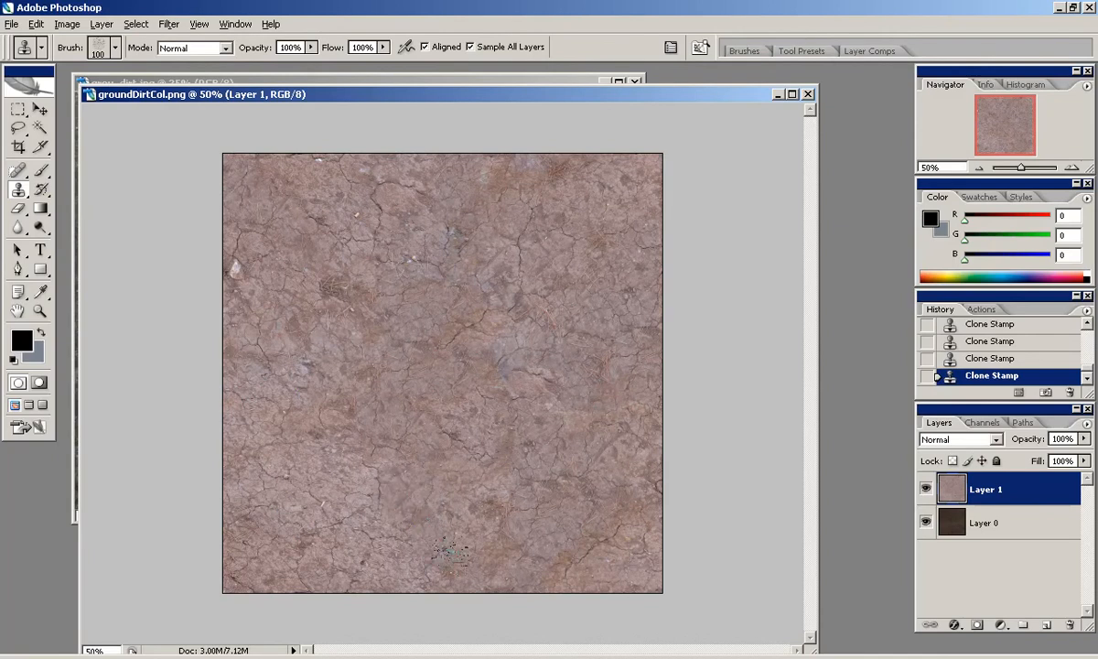
left_click(1073, 169)
left_click(1073, 168)
left_click_drag(1018, 119, 993, 106)
left_click(979, 170)
left_click(979, 169)
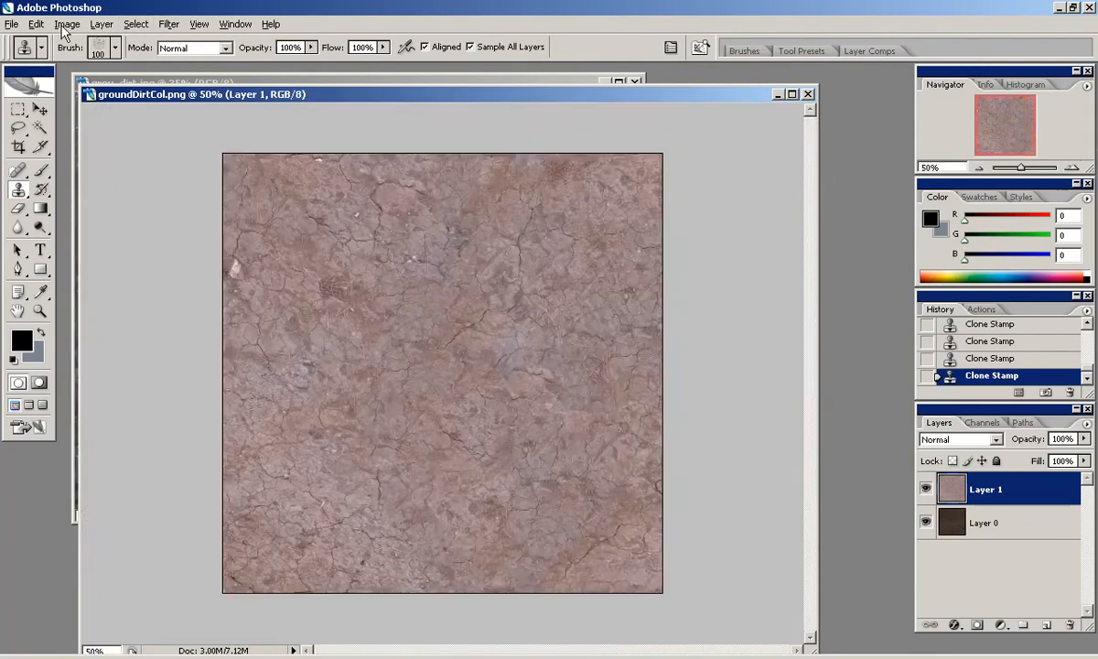
Step: Offset the cracked dirt layer horizontally again to expose what remains of the seam
left_click(138, 29)
mouse_move(168, 32)
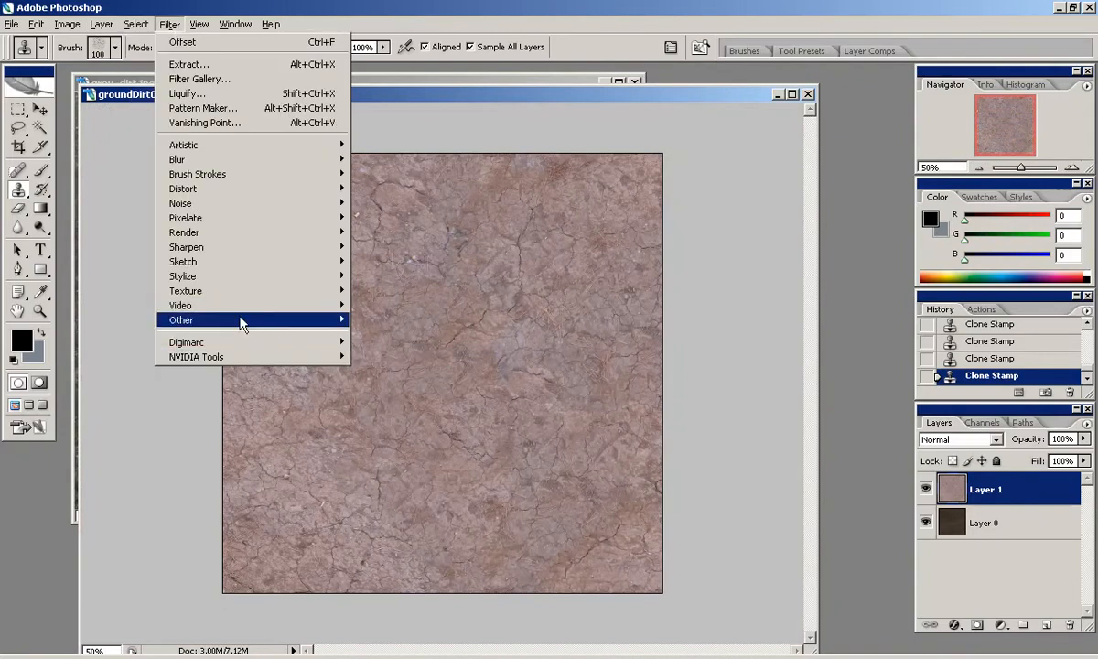
mouse_move(242, 321)
left_click(377, 379)
left_click_drag(773, 270, 789, 272)
left_click(906, 256)
Step: Clone over the remaining seam across the middle of the dirt with a size 78 brush and check it up close
left_click(1073, 167)
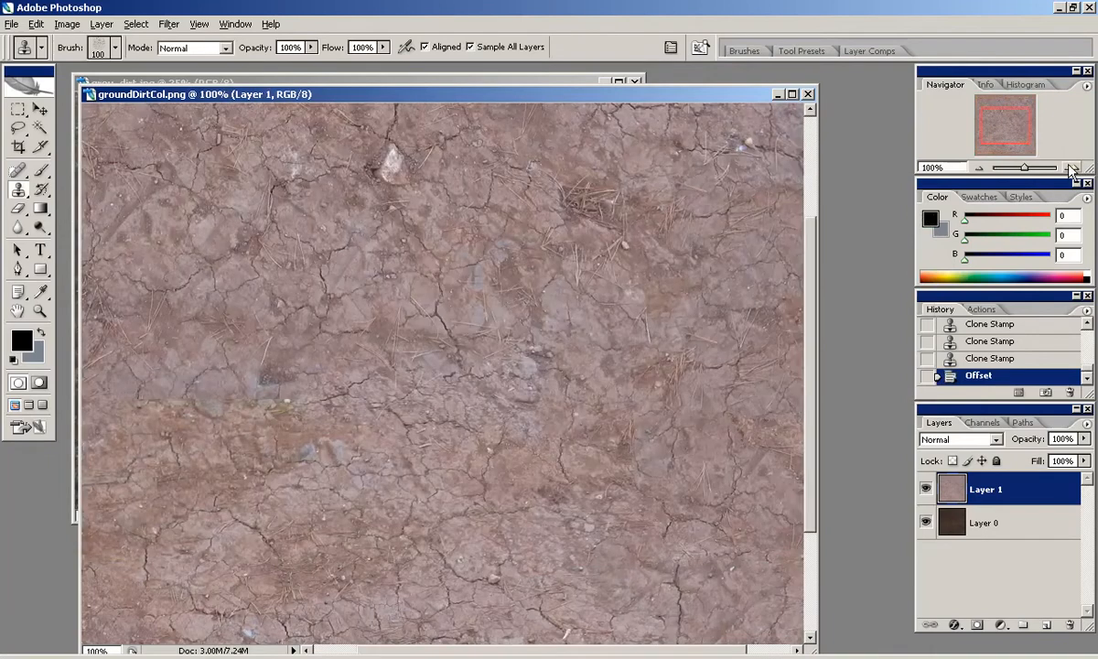
key("ctrl+minus")
right_click(507, 271)
left_click_drag(611, 316, 595, 318)
left_click(380, 380)
left_click_drag(349, 384, 245, 389)
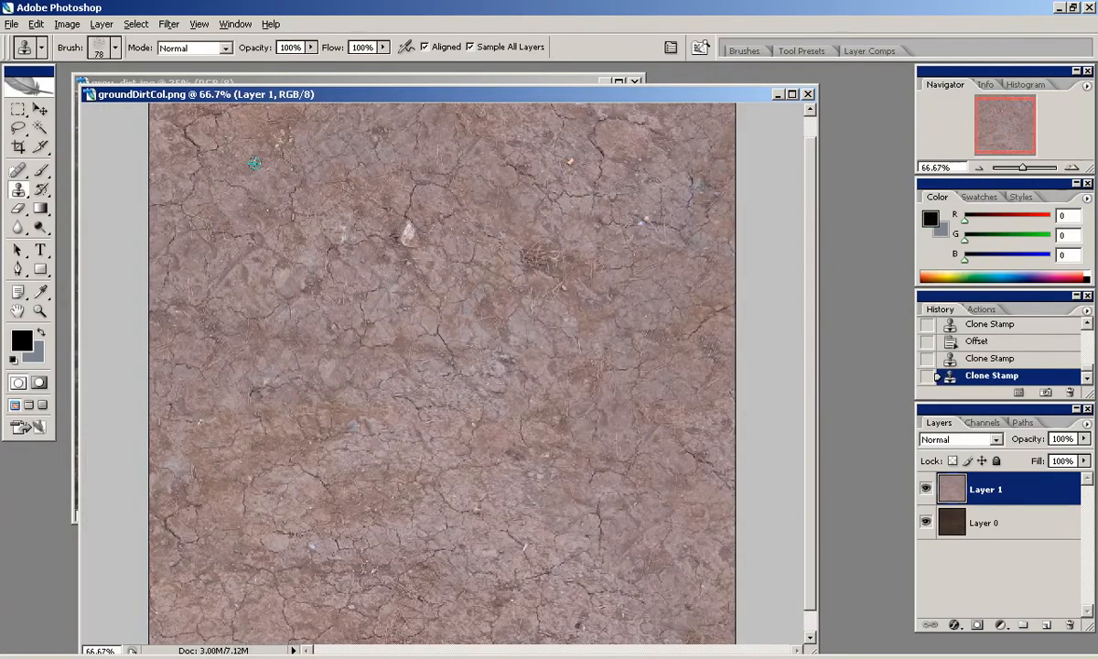
mouse_move(391, 398)
left_mouse_down()
mouse_move(440, 391)
mouse_move(483, 405)
left_mouse_up()
left_click(1073, 167)
mouse_move(1055, 150)
left_mouse_down()
mouse_move(998, 138)
mouse_move(1025, 113)
mouse_move(977, 215)
left_mouse_up()
left_click(979, 169)
left_click(978, 169)
Step: Copy a large square area from the left part of grey_dirt.jpg and paste it into groundDirtCol.png as a new layer
left_click(449, 83)
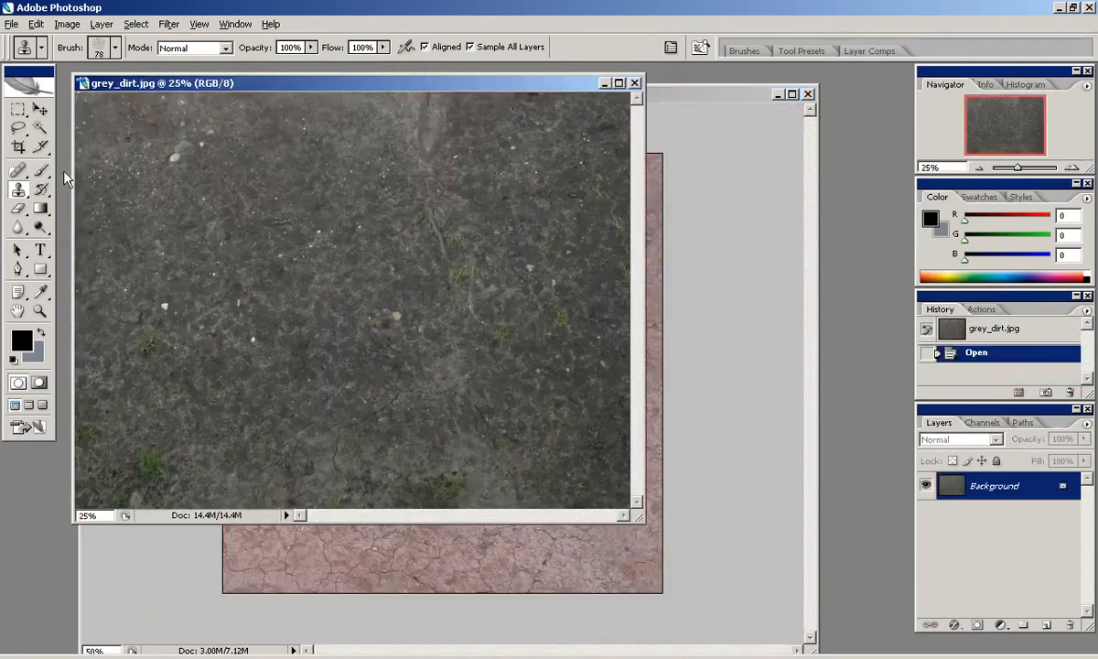
key("m")
left_click_drag(195, 147, 490, 429)
left_click_drag(379, 291, 294, 297)
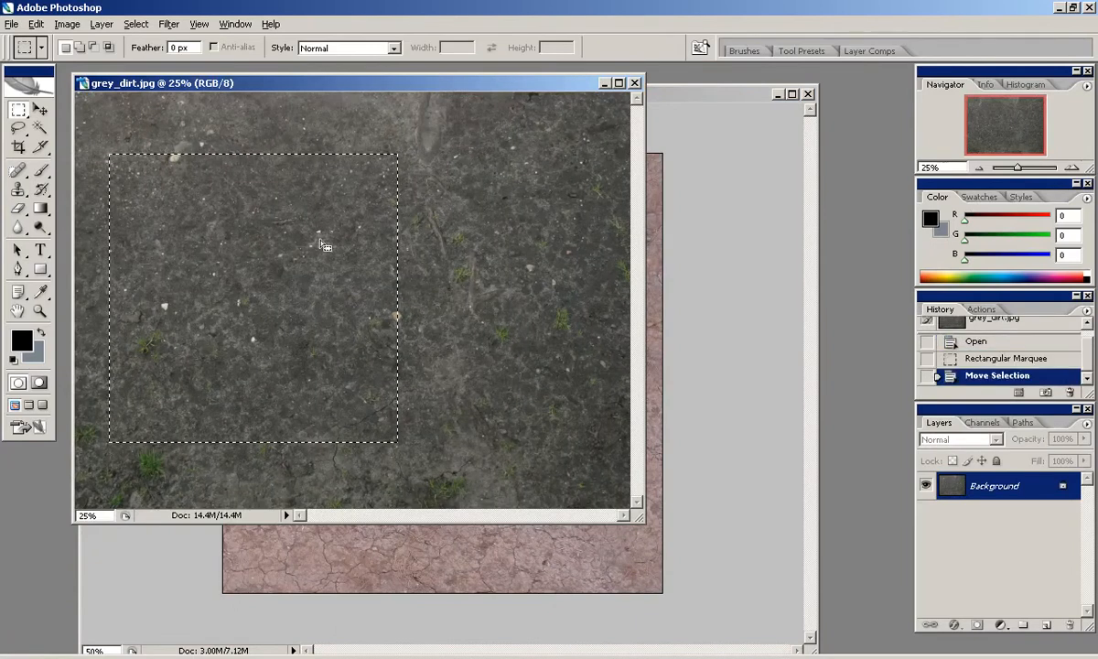
key("ctrl+c")
left_click(576, 554)
key("ctrl+v")
Step: Scale and position the pasted grey dirt so that it fills the canvas
key("ctrl+t")
left_click_drag(224, 154, 509, 439, "shift")
left_click_drag(668, 549, 384, 265)
left_click_drag(516, 446, 662, 594)
key("Return")
Step: Darken the shadows of the grey dirt layer with Levels
left_click(67, 25)
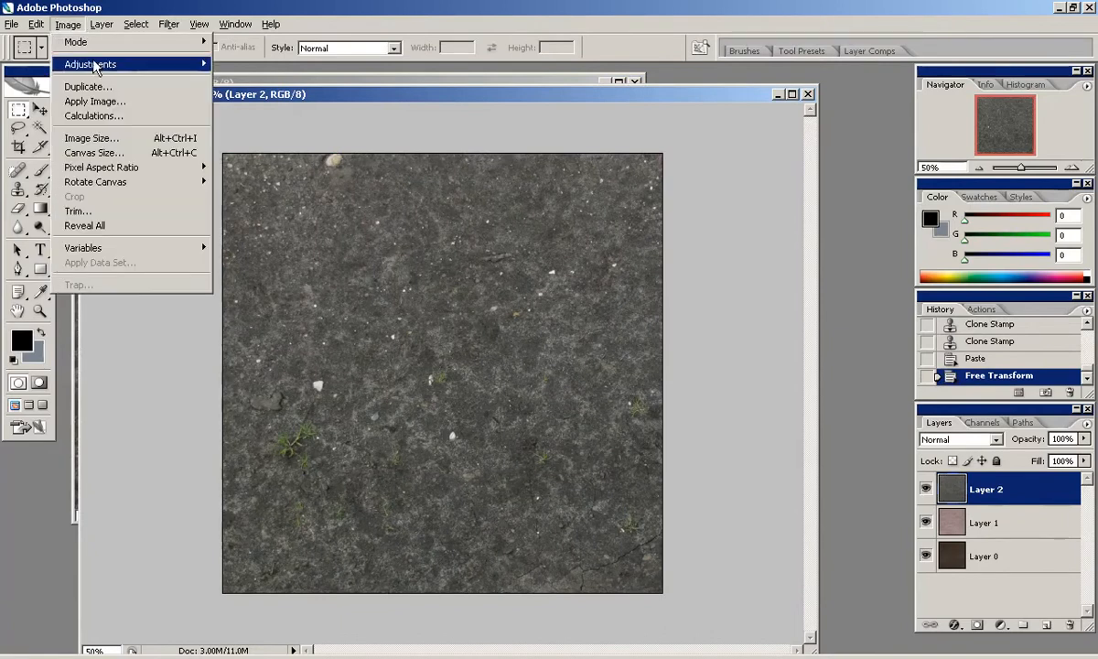
mouse_move(94, 65)
left_click(227, 65)
left_click_drag(774, 434, 831, 433)
left_click(1037, 306)
Step: Set the grey dirt layer's blending mode to Soft Light
left_click(964, 439)
left_click(958, 231)
key("Down")
key("Down")
key("Up")
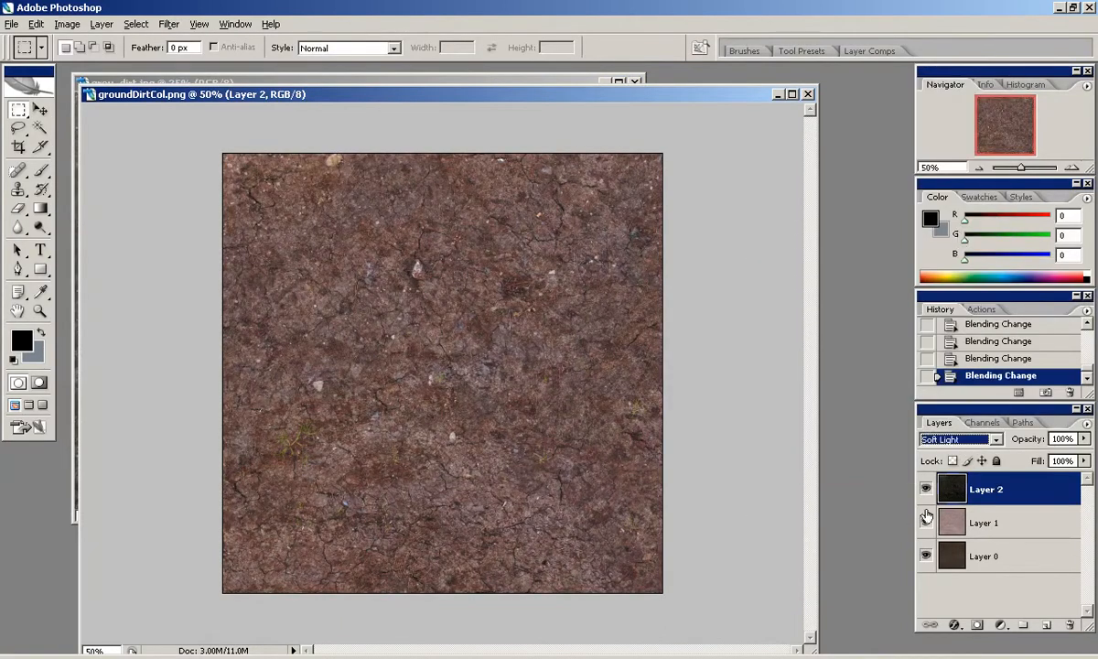
Step: Clone out the large light pebbles on the grey dirt layer and compare the texture with that layer hidden and shown
left_click(20, 190)
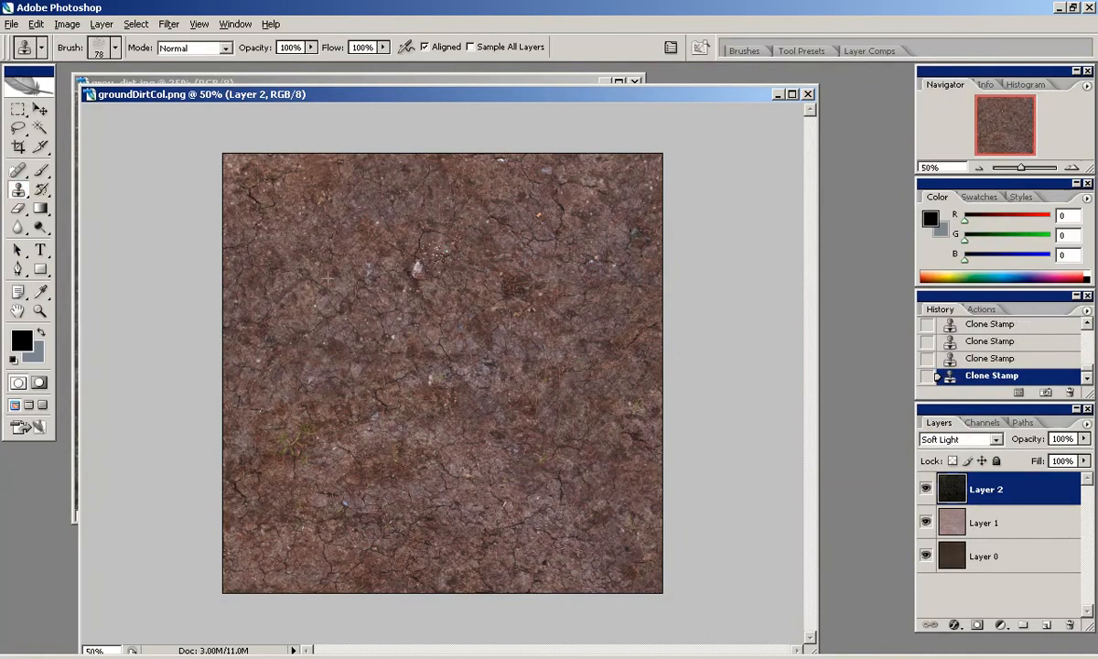
left_click(927, 488)
left_click(927, 487)
Step: Try successive blending modes on the grey dirt layer, going as far as Saturation
left_click(961, 440)
left_click(956, 261)
key("Down")
key("Down")
key("Down")
key("Down")
key("Down")
key("Down")
key("Down")
key("Down")
key("Down")
key("Down")
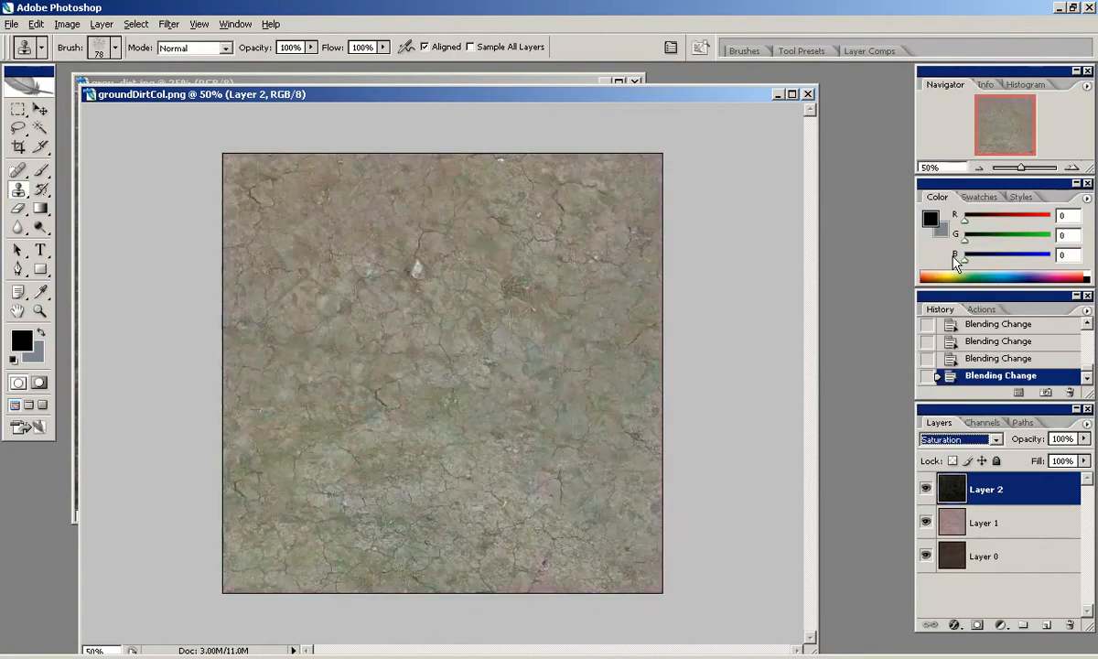
Step: Step through the blending modes again and set the grey dirt layer to Screen
left_click(957, 440)
left_click(943, 111)
key("Down")
key("Down")
key("Down")
key("Down")
key("Down")
key("Down")
key("Down")
key("Down")
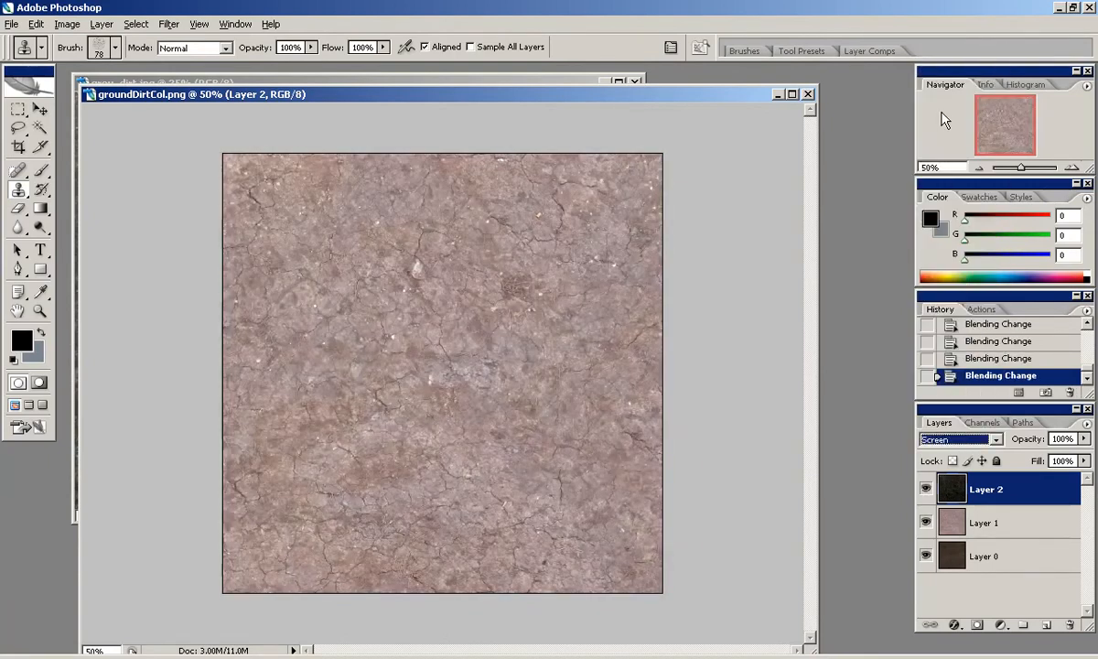
Step: Adjust the grey dirt layer's highlights and midtones with Levels to bring out its light specks
left_click(67, 25)
mouse_move(89, 66)
left_click(240, 67)
left_click_drag(991, 437, 969, 437)
left_click_drag(871, 437, 838, 436)
mouse_move(774, 491)
left_mouse_down()
mouse_move(939, 495)
mouse_move(774, 495)
left_mouse_up()
left_click(1057, 329)
Step: Set the grey dirt layer's blending mode to Normal, apply Auto Levels, and brighten its midtones with Levels
left_click(981, 441)
left_click(943, 52)
left_click(67, 25)
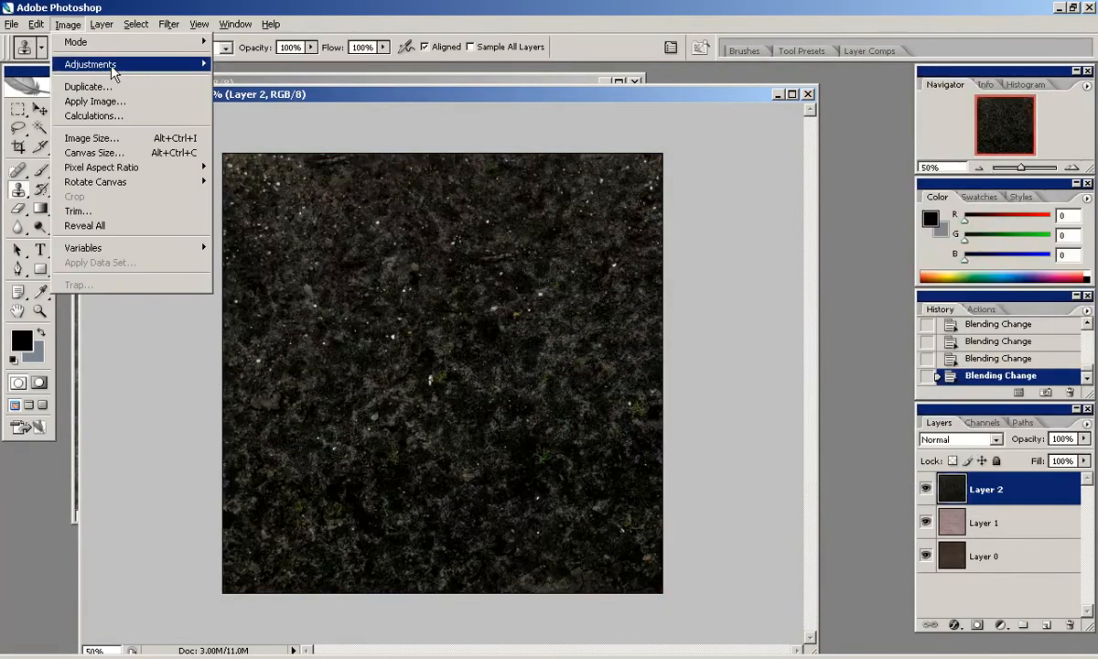
mouse_move(111, 71)
left_click(239, 81)
left_click(68, 25)
left_click(240, 67)
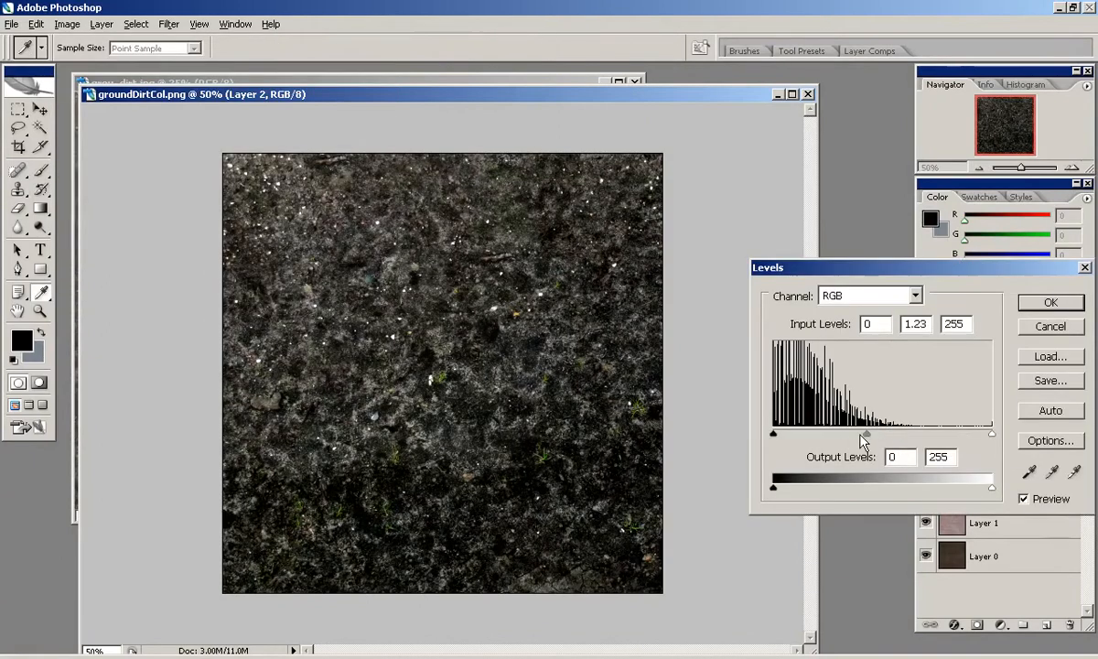
key("Return")
Step: Wrap the grey dirt layer with the Offset filter and clone over the seams running through its middle
left_click(169, 25)
mouse_move(181, 320)
left_click(378, 378)
key("Return")
left_click(572, 244, "alt")
left_click_drag(406, 300, 405, 583)
left_click_drag(402, 266, 402, 165)
Step: Run Offset on the grey dirt layer again with one offset at 0 and clone away the remaining seams and blotches
left_click(169, 24)
mouse_move(211, 319)
left_click(379, 378)
type("0")
key("Tab")
left_click(878, 256)
left_click(377, 501, "alt")
mouse_move(375, 345)
left_mouse_down()
mouse_move(397, 320)
mouse_move(401, 288)
mouse_move(356, 377)
mouse_move(565, 340)
mouse_move(606, 352)
left_mouse_up()
mouse_move(543, 307)
left_mouse_down()
mouse_move(544, 260)
mouse_move(582, 312)
mouse_move(571, 229)
left_mouse_up()
mouse_move(341, 291)
left_mouse_down()
mouse_move(341, 260)
mouse_move(274, 302)
mouse_move(227, 348)
mouse_move(264, 355)
mouse_move(243, 370)
left_mouse_up()
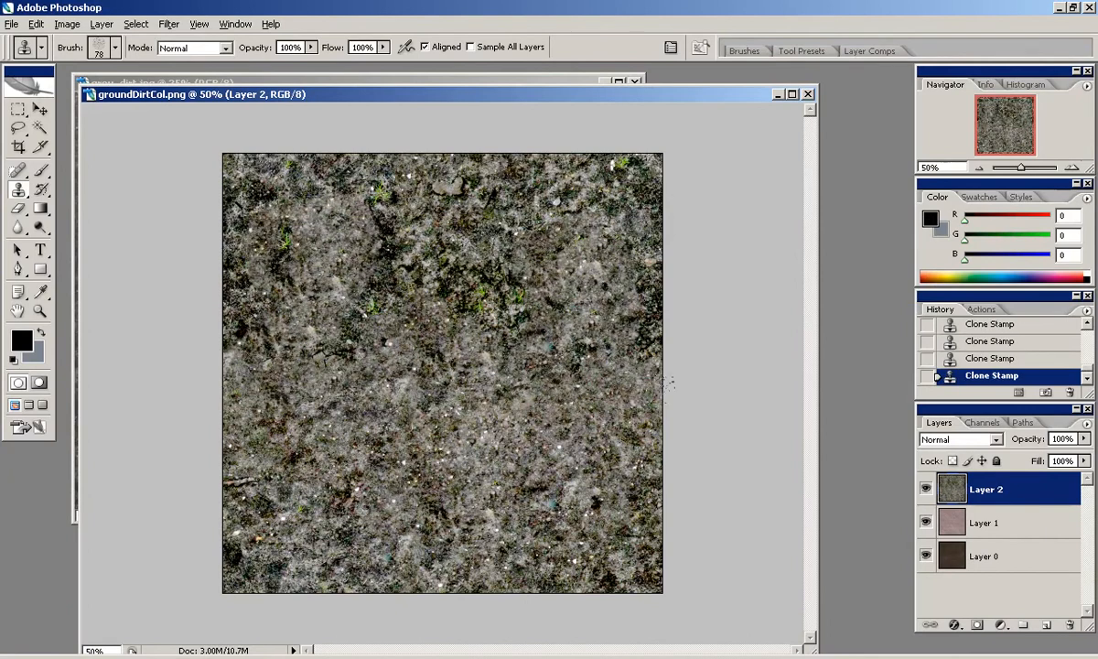
Step: Try several blending modes on the grey dirt layer, including Hard Light and Multiply, checking the result at 100% zoom
left_click(963, 440)
left_click(969, 240)
key("Down")
key("Down")
key("Up")
key("Down")
left_click_drag(1083, 461, 955, 447)
key("ctrl+plus")
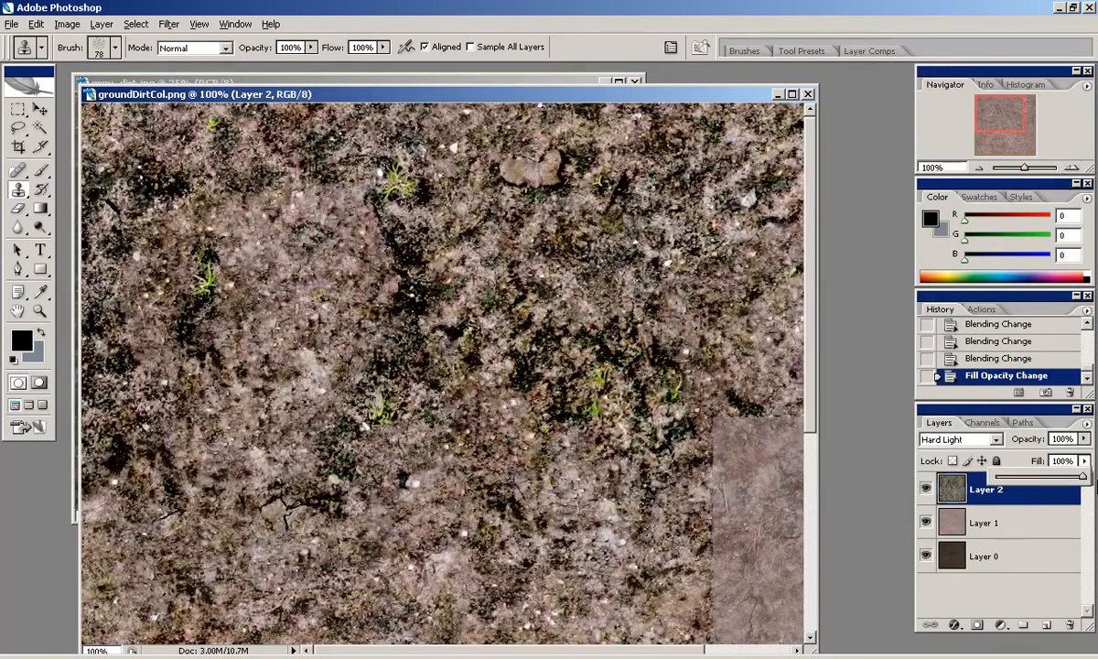
left_click(951, 440)
left_click(949, 85)
key("ctrl+minus")
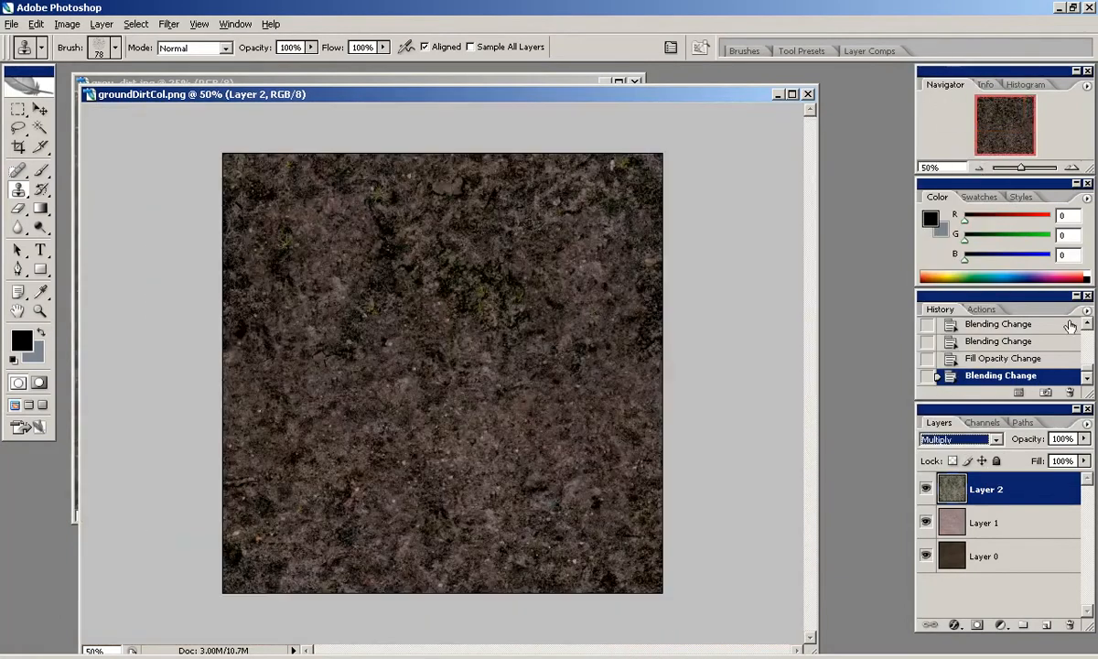
left_click(67, 24)
left_click(228, 59)
left_click_drag(882, 433, 854, 432)
left_click_drag(797, 488, 906, 498)
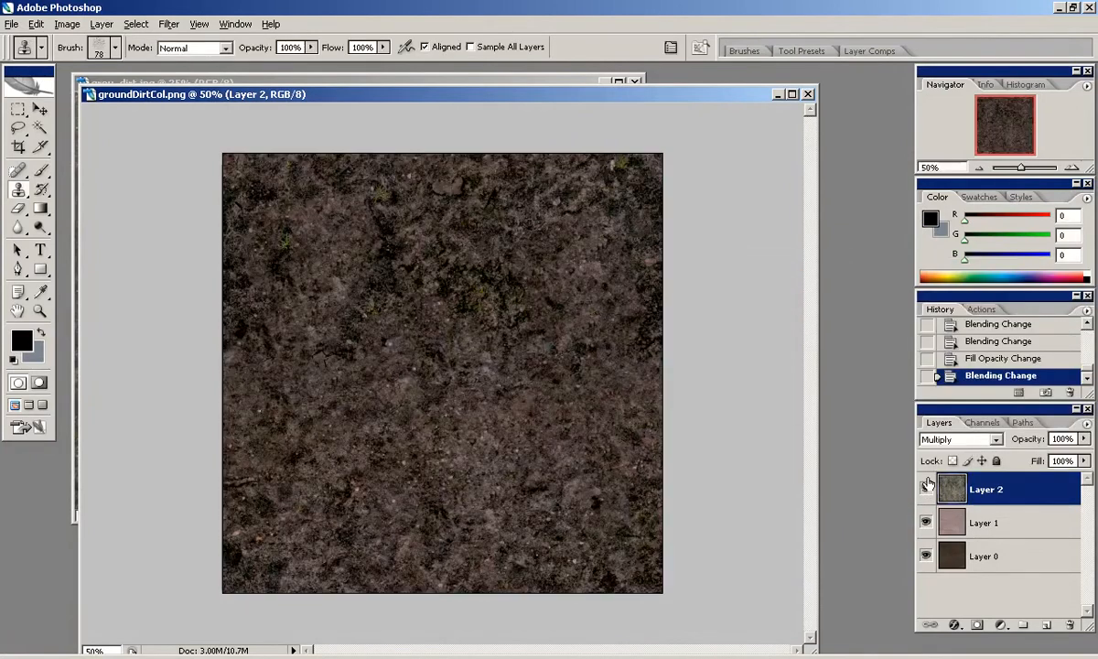
Step: Set the grey dirt layer's blending mode to Soft Light and its fill to 55%
left_click(956, 440)
left_click(949, 419)
key("Up")
key("Up")
key("Up")
key("Up")
key("Up")
key("Up")
key("Up")
key("Up")
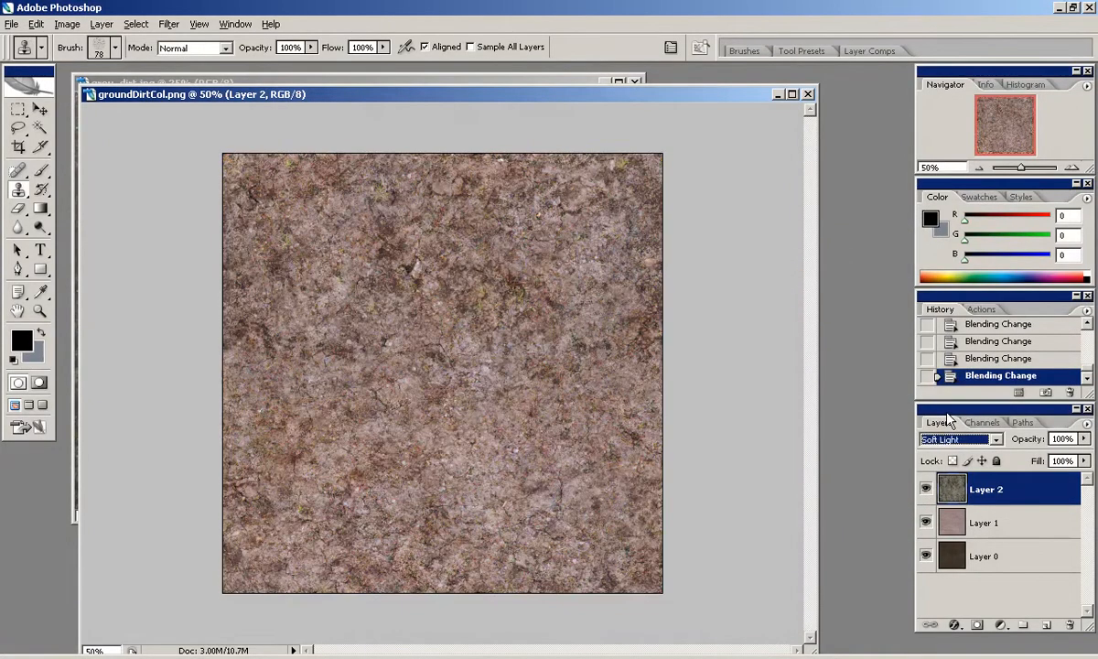
left_click_drag(1085, 460, 1043, 476)
double_click(939, 488)
left_click(992, 245)
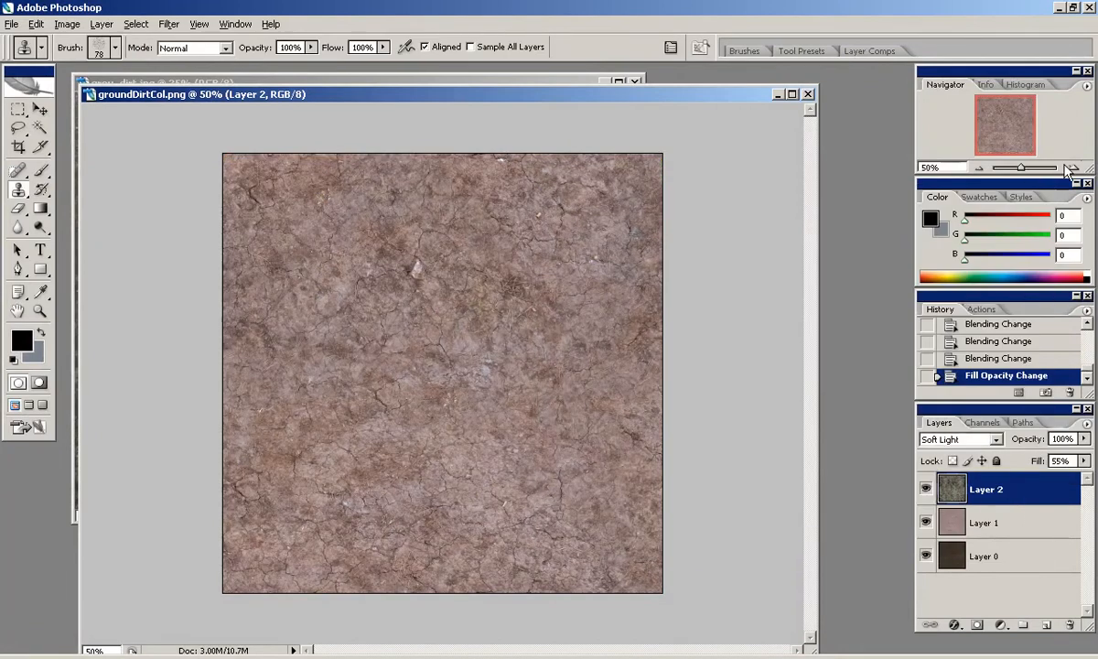
Step: Clone out distracting spots on the grey dirt layer and inspect the whole texture at 100% zoom
double_click(1072, 168)
left_click_drag(1023, 130, 1038, 123)
left_click(441, 340)
left_click(514, 306)
left_click(291, 468)
left_click(201, 343)
scroll(274, 154, "up", 2)
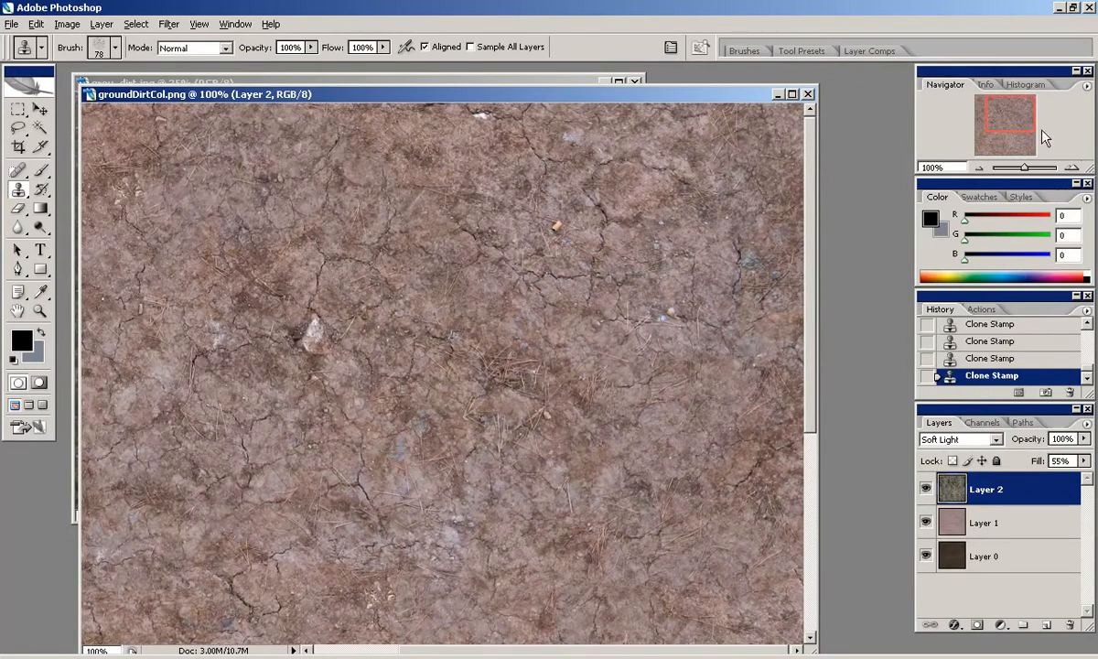
scroll(216, 270, "left", 5)
scroll(251, 253, "down", 6)
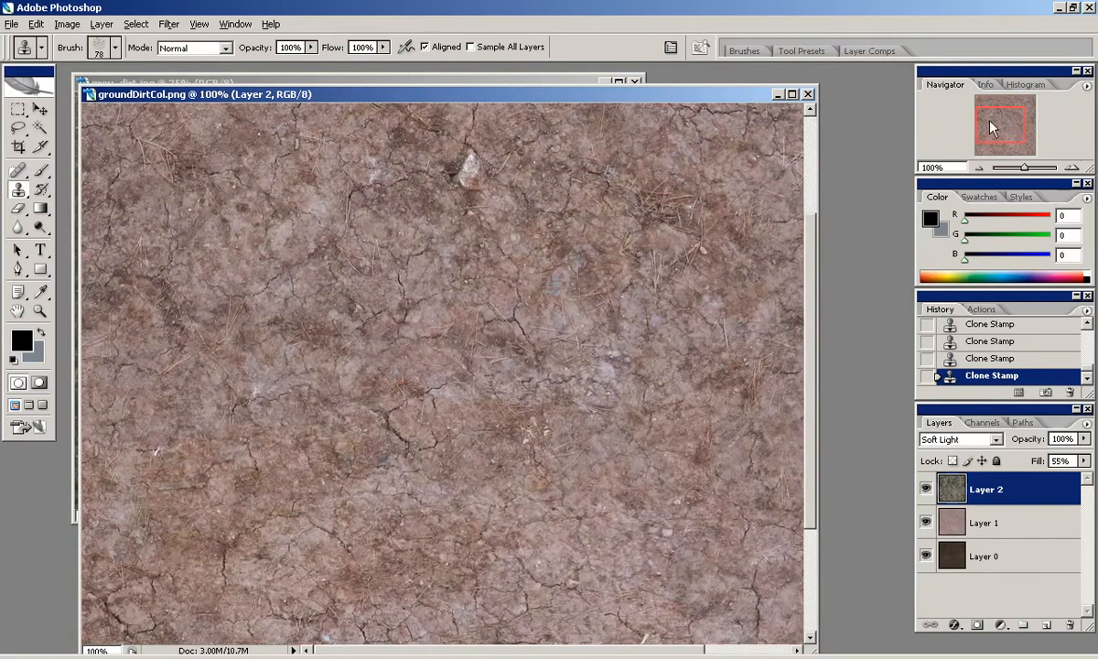
left_click(983, 146)
left_click_drag(1010, 134, 1050, 159)
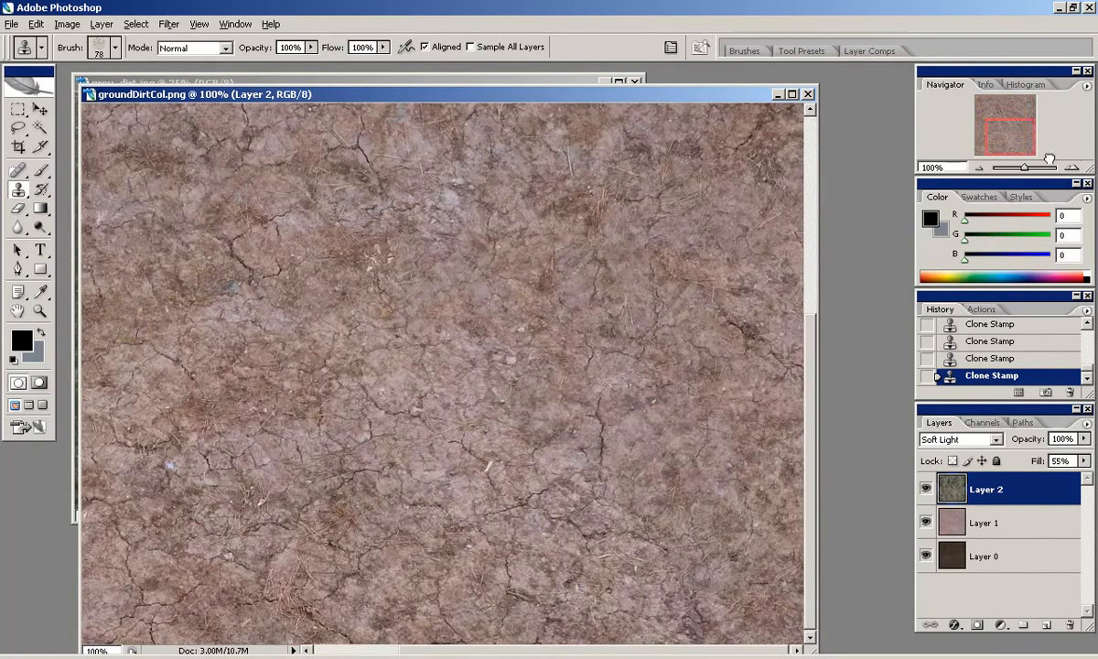
Step: Clone out the large pale stone on Layer 1 and compare the texture with the grey dirt layer hidden and shown
left_click(981, 169)
left_click(927, 522)
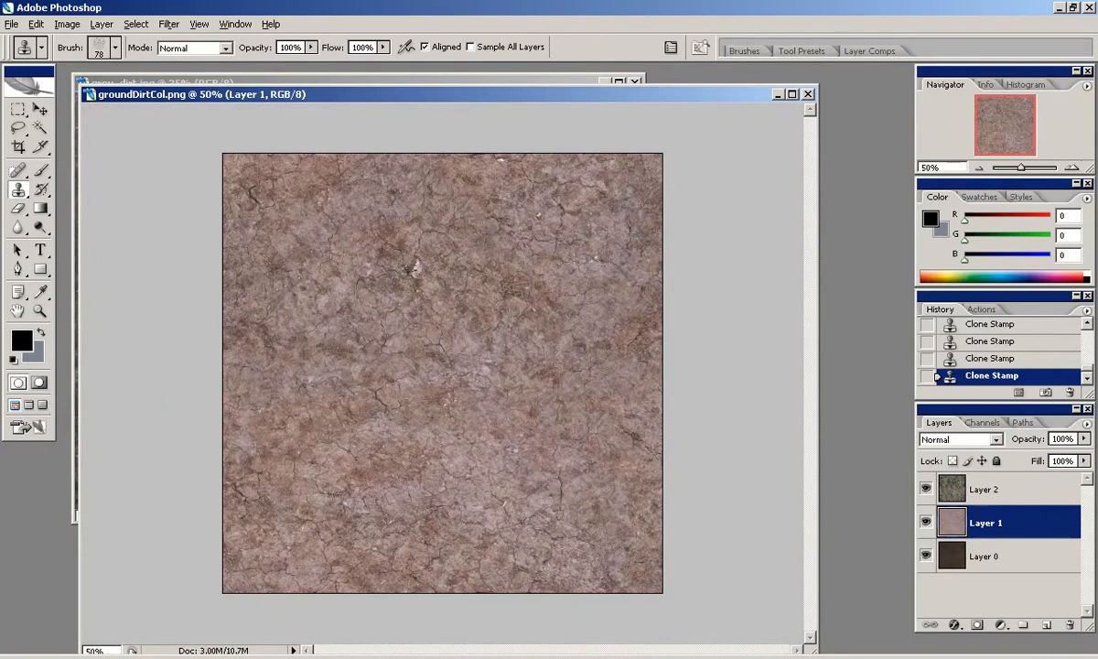
left_click(927, 489)
left_click(927, 490)
left_click(927, 490)
left_click(927, 489)
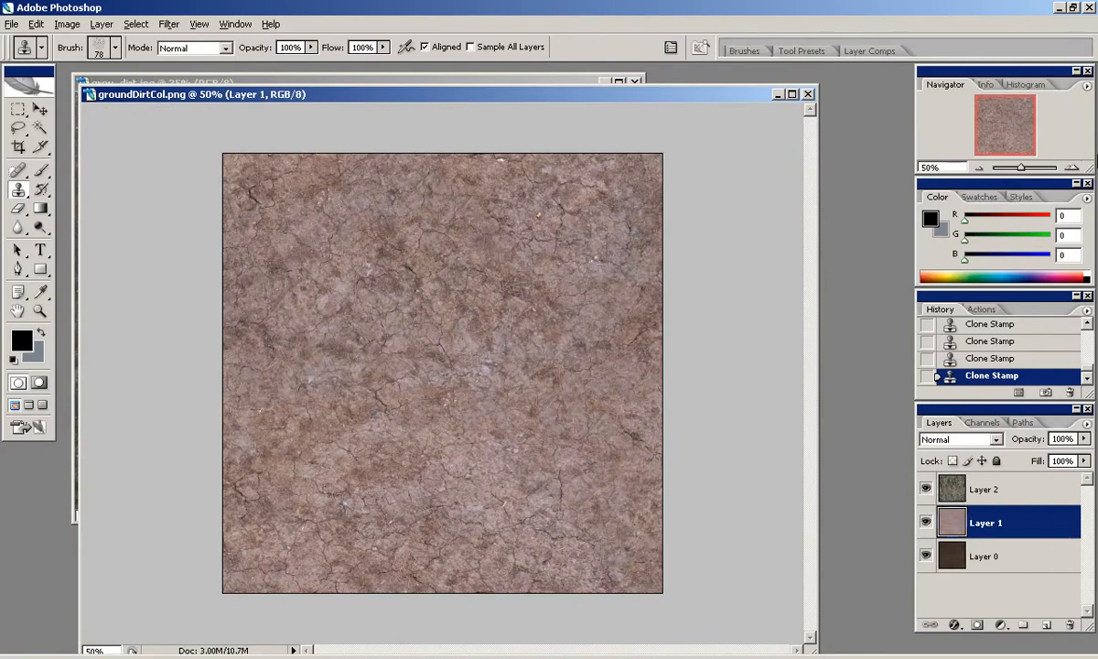
Step: Lower the grey dirt layer's fill to 35% and compare the texture with that layer hidden and shown
left_click(1021, 495)
left_click_drag(1062, 461, 1017, 450)
type("35")
key("Return")
left_click(927, 489)
left_click(927, 489)
left_click(1071, 169)
left_click(1072, 169)
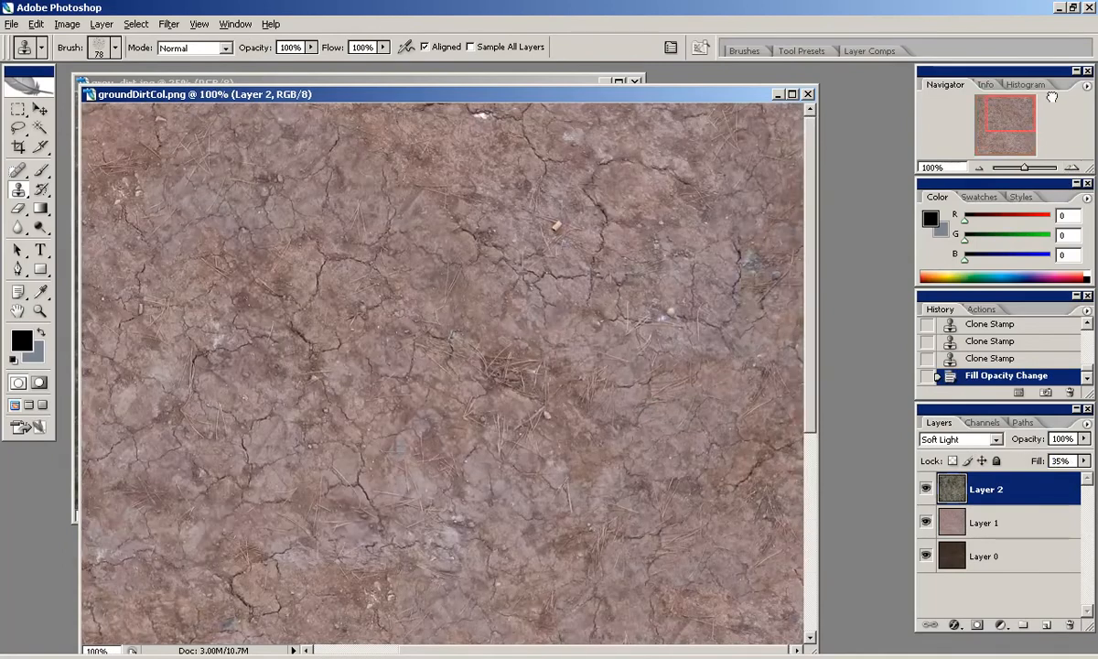
Step: Duplicate Layer 1 and darken the copy with Levels, using a black input of 33 and midtones of about 0.87
left_click(988, 523)
left_click_drag(989, 523, 1046, 625)
left_click(67, 24)
mouse_move(205, 64)
left_click(240, 64)
left_click_drag(774, 433, 795, 441)
left_click_drag(897, 436, 908, 438)
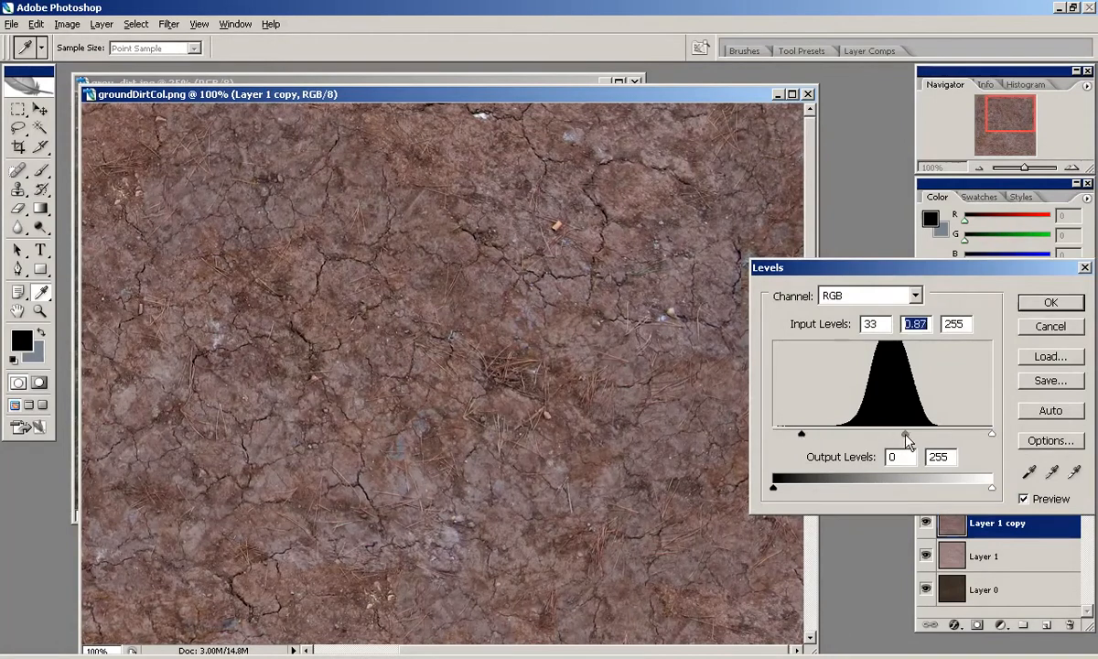
left_click(1049, 303)
left_click(926, 490)
left_click(926, 489)
left_click(979, 167)
left_click(979, 167)
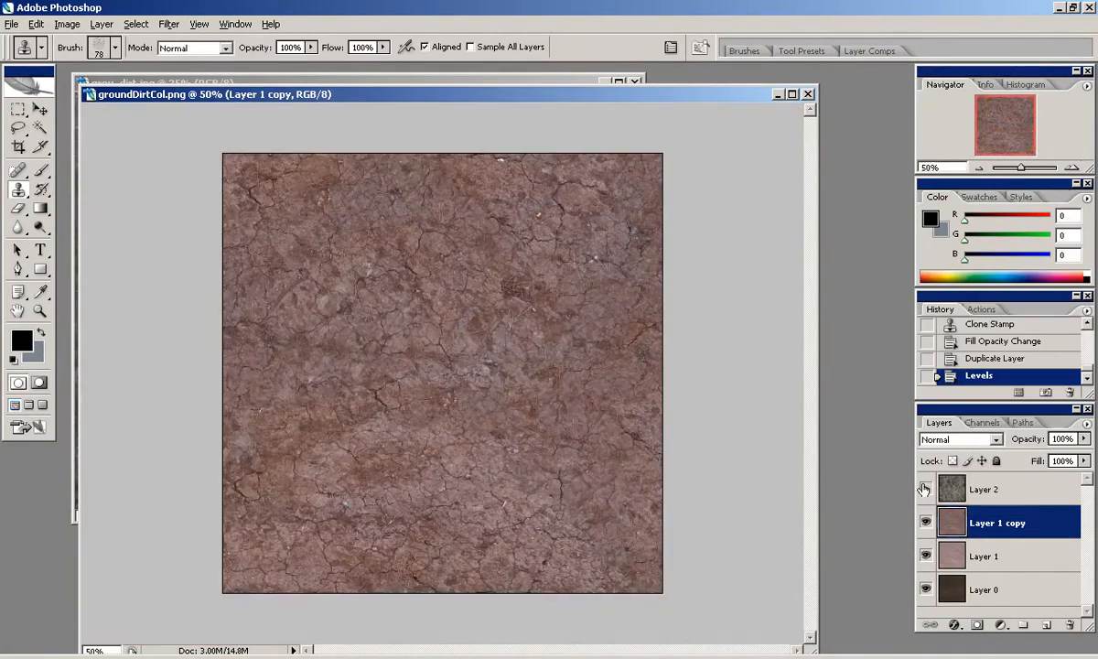
left_click(949, 529)
left_click(66, 24)
mouse_move(98, 66)
left_click(294, 174)
left_click(1085, 260)
left_click(67, 24)
left_click(226, 80)
key("ctrl+z")
Step: Darken the Layer 1 copy further with Levels and reduce its saturation slightly with Hue/Saturation
left_click(67, 24)
mouse_move(137, 65)
left_click(231, 66)
left_click_drag(883, 435, 890, 437)
left_click_drag(776, 435, 787, 435)
key("Return")
left_click(66, 24)
mouse_move(98, 66)
left_click(294, 172)
left_click_drag(921, 345, 910, 346)
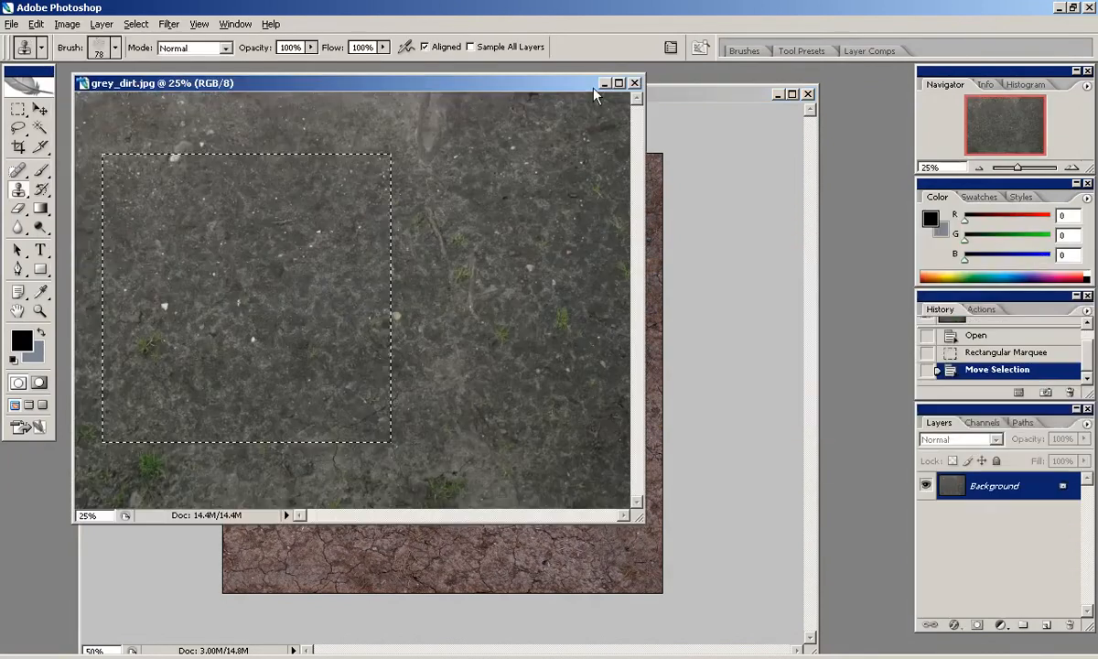
Step: Close grey_dirt.jpg and save the layered texture as groundDirtCol.psd
left_click(635, 82)
left_click(549, 259)
left_click(11, 24)
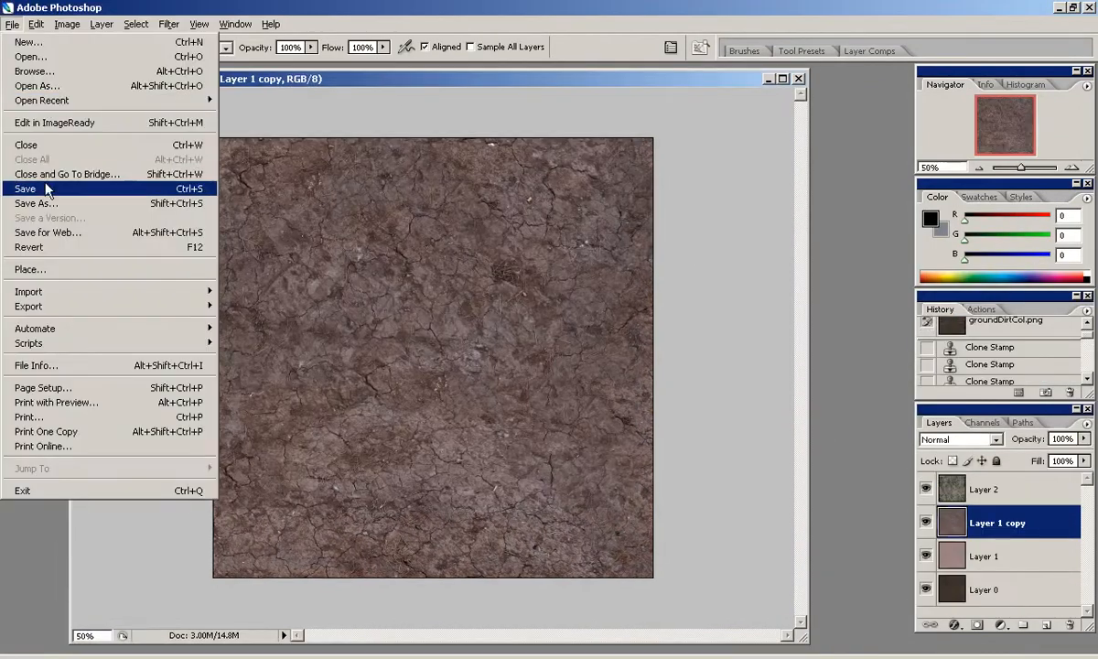
left_click(45, 199)
left_click(835, 375)
left_click(1010, 295)
Step: Save the texture over groundDirtCol.png as a PNG without interlacing
left_click(12, 25)
left_click(44, 203)
left_click(776, 398)
left_click(476, 549)
left_click(846, 375)
left_click(515, 372)
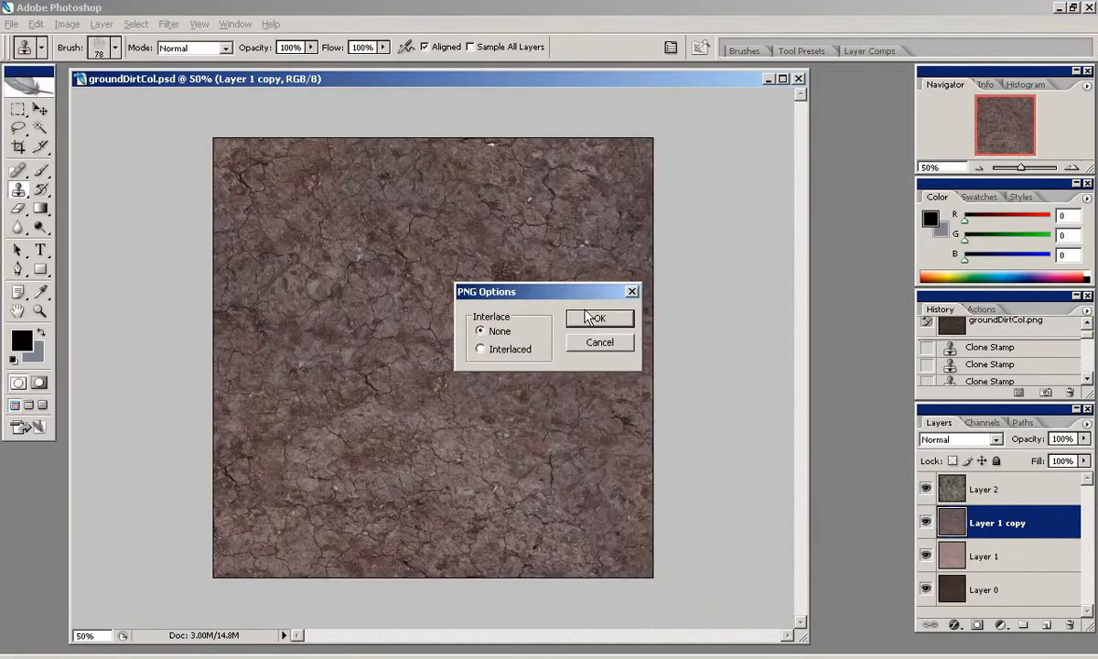
Step: Switch to Blender, show the first two scene layers, and open the ground mesh's object data settings
key("alt+Tab")
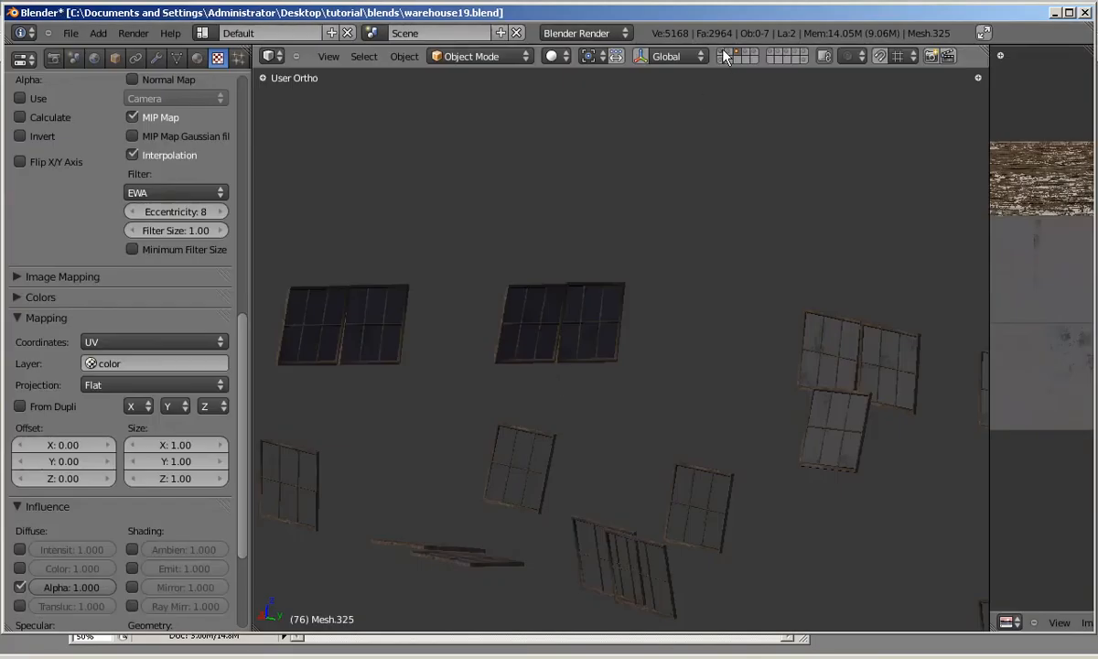
left_click(721, 52)
left_click(728, 52, "shift")
middle_click_drag(600, 402, 590, 531)
right_click(595, 357)
scroll(586, 348, "down", 2)
left_click(176, 59)
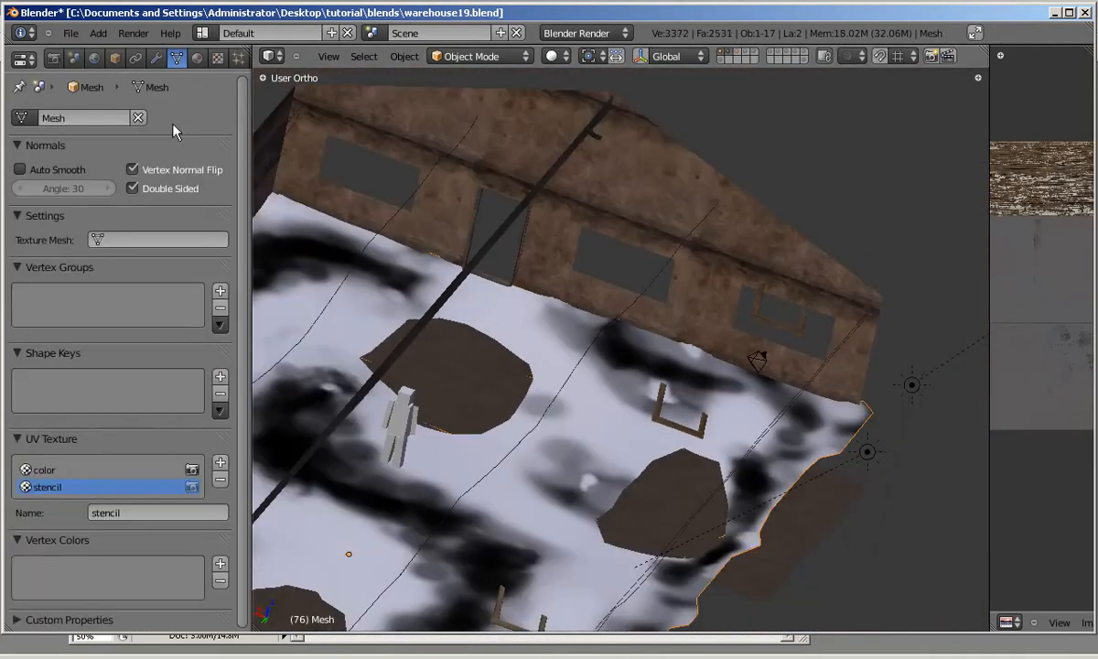
Step: Activate the ground mesh's color UV layer and display the scene in a textured perspective view
left_click(77, 470)
scroll(589, 418, "up", 4)
mouse_move(627, 360)
middle_mouse_down()
mouse_move(589, 418)
mouse_move(642, 256)
mouse_move(609, 430)
mouse_move(730, 510)
mouse_move(448, 333)
mouse_move(534, 365)
mouse_move(655, 372)
mouse_move(593, 361)
mouse_move(568, 472)
mouse_move(910, 405)
mouse_move(730, 385)
mouse_move(613, 421)
mouse_move(530, 394)
middle_mouse_up()
key("KP_5")
key("alt+z")
left_click(217, 58)
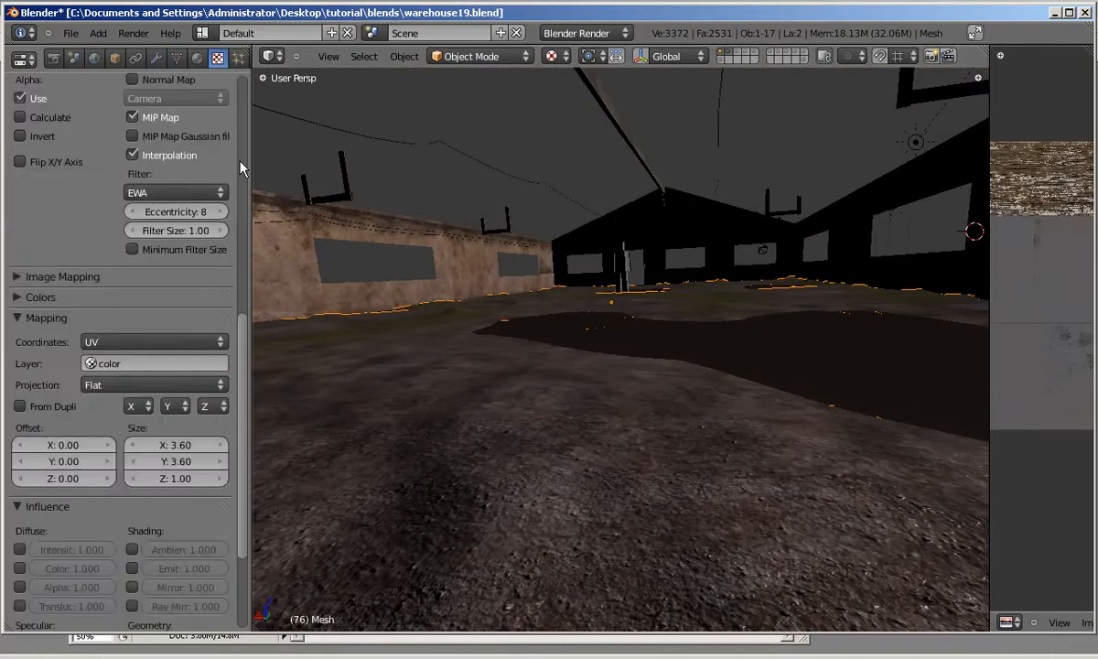
scroll(192, 157, "up", 10)
Step: Rotate the two lamps outside the building so they light the dark walls and ground
middle_click_drag(645, 391, 663, 370)
scroll(663, 370, "up", 1)
right_click(877, 207)
key("r")
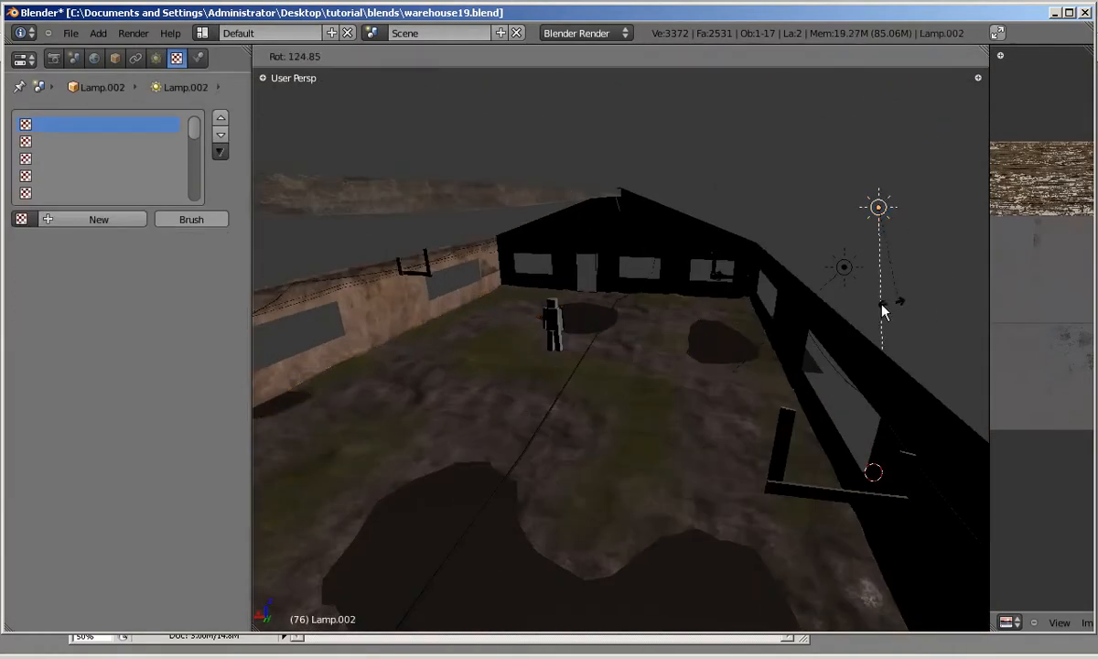
right_click(920, 283)
right_click(845, 268)
key("r")
right_click(883, 316)
Step: Select the ground mesh near the figure's feet and pick its grounddirtCol texture
middle_click_drag(723, 349, 629, 467)
scroll(759, 218, "up", 4)
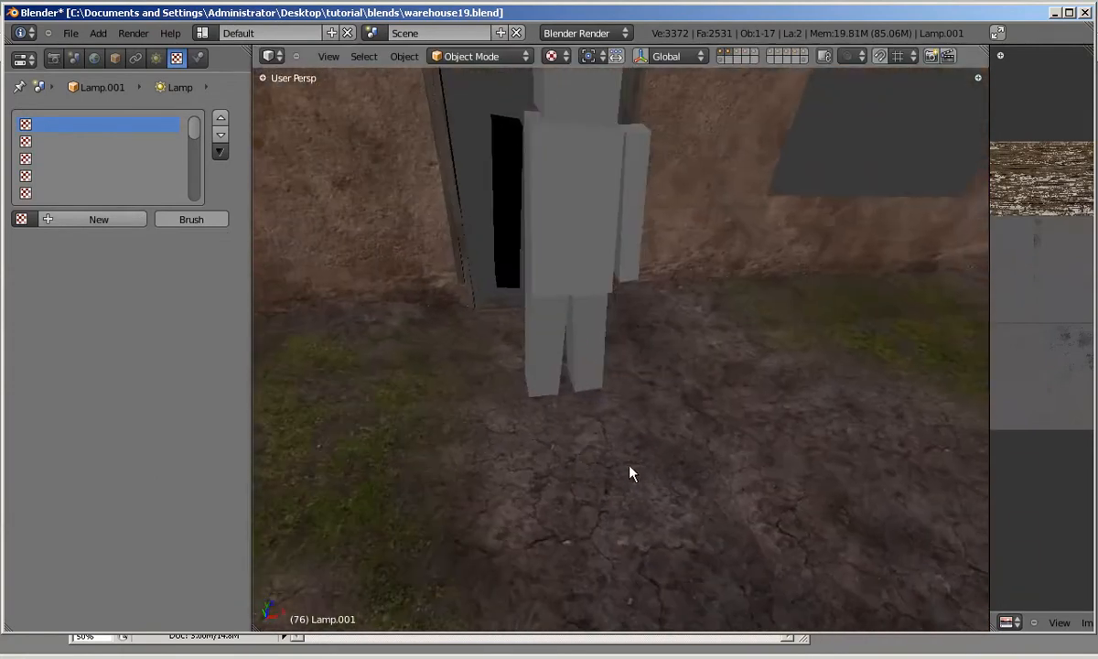
right_click(629, 468)
left_click(105, 162)
left_click(91, 176)
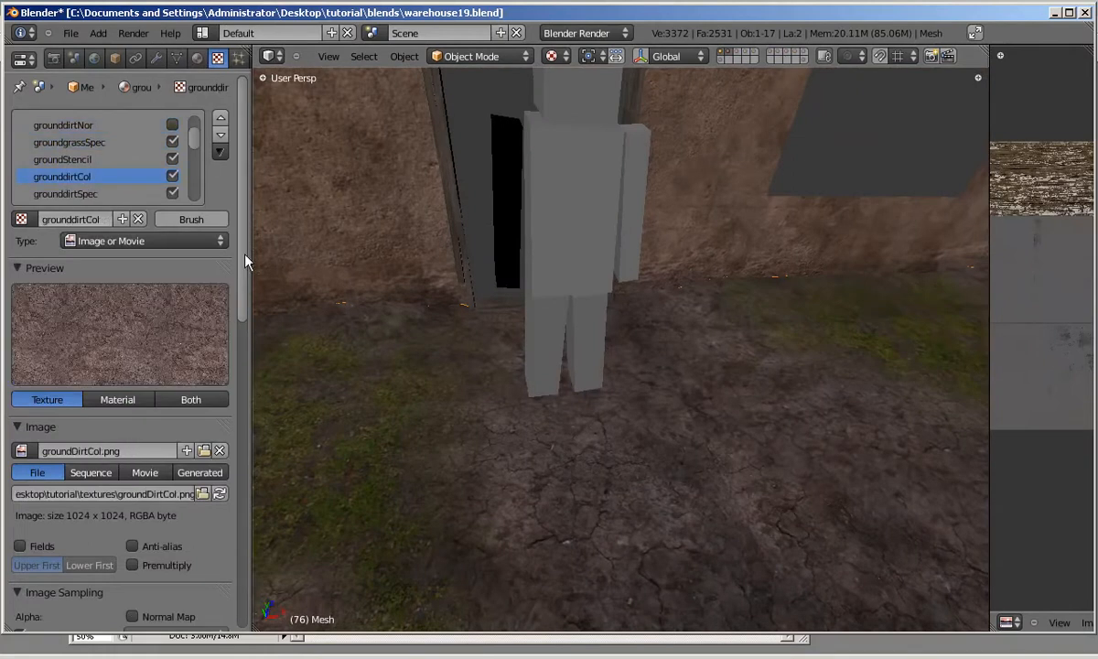
Step: Set the grounddirtCol texture's X and Y mapping size to 2.25
scroll(190, 506, "down", 10)
type("2.25")
key("Return")
left_click(184, 507)
type("2.25")
key("Return")
middle_click_drag(645, 492, 639, 451)
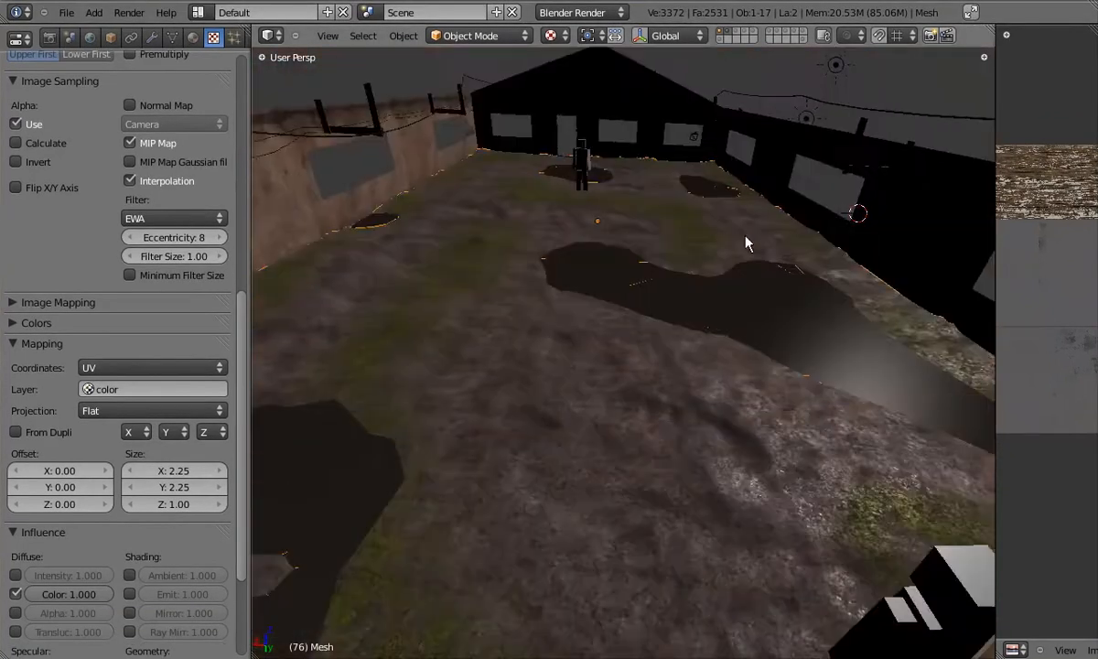
Step: Change the grounddirtCol texture's X mapping size to 2.1 and enable the grounddirtNor texture
middle_click_drag(747, 263, 608, 398)
left_click(189, 470)
type("2.1")
key("Return")
middle_click_drag(523, 444, 605, 443)
left_click_drag(241, 375, 251, 66)
left_click(171, 104)
middle_click_drag(517, 419, 458, 421)
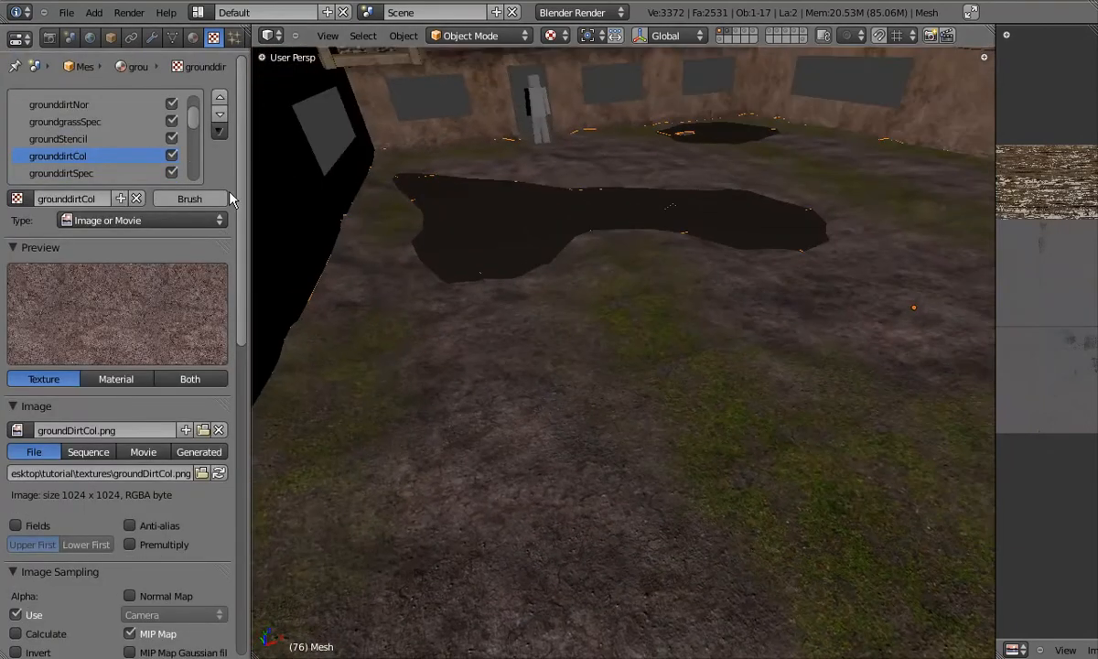
Step: Set the normal influence of the ground's normal texture that has a 0.10 X offset to 0.8
left_click_drag(242, 223, 248, 533)
left_click(184, 535)
type(".8")
key("Return")
middle_click_drag(526, 481, 495, 438)
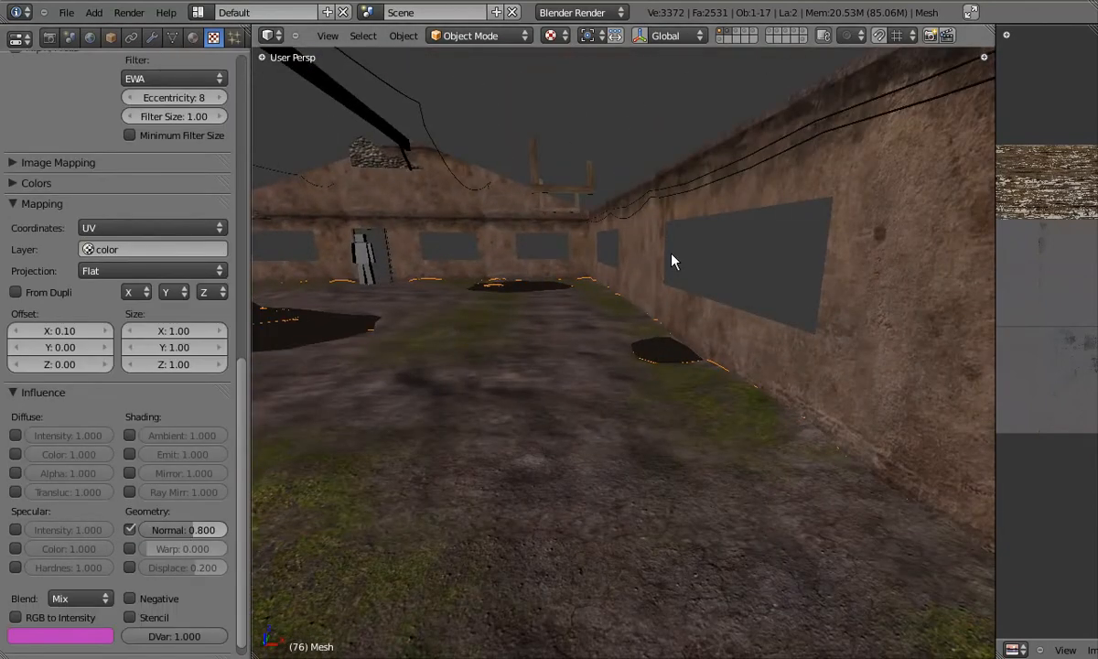
Step: Show the additional scene layers containing the warehouse roof, posts and fences
key("shift+2")
left_click(803, 39, "shift")
middle_click_drag(552, 302, 560, 366)
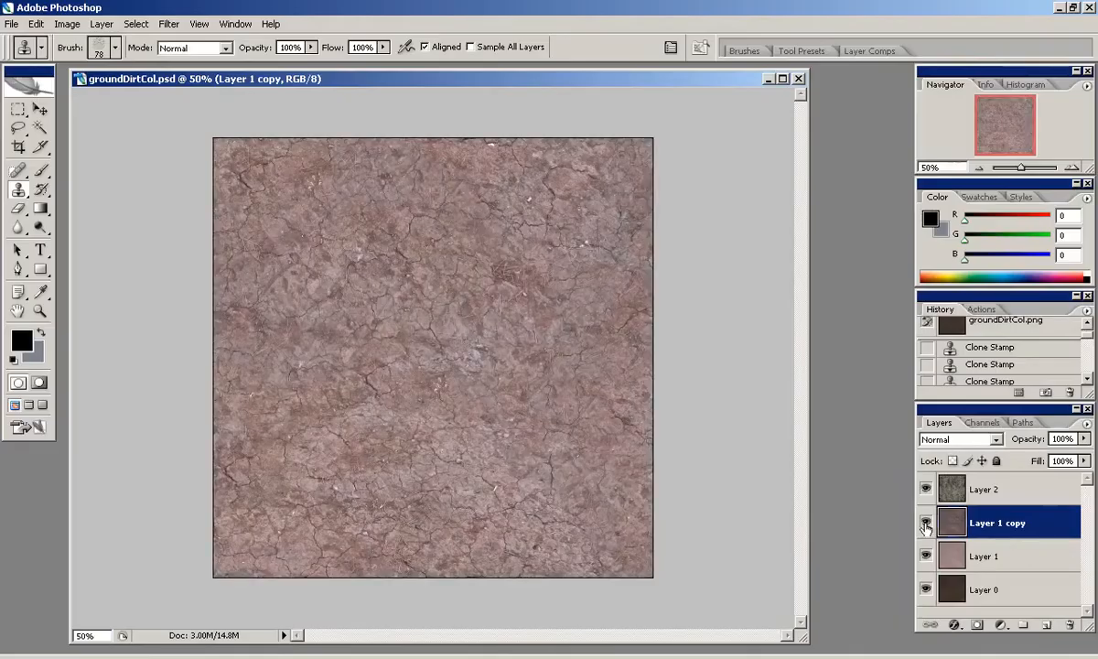
Step: Switch to Photoshop and darken Layer 1 copy of the dirt texture with Levels
left_click(66, 24)
left_click(266, 66)
left_click_drag(883, 434, 894, 441)
key("Return")
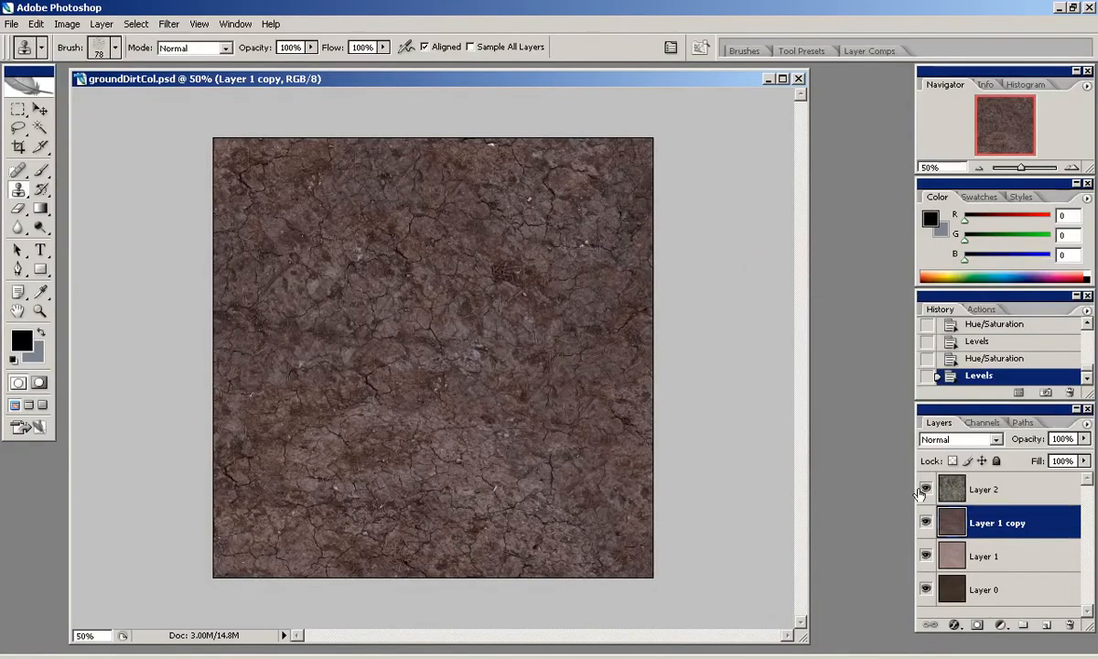
Step: Delete Layer 2 and save the darkened dirt color image in PNG format
left_click(11, 23)
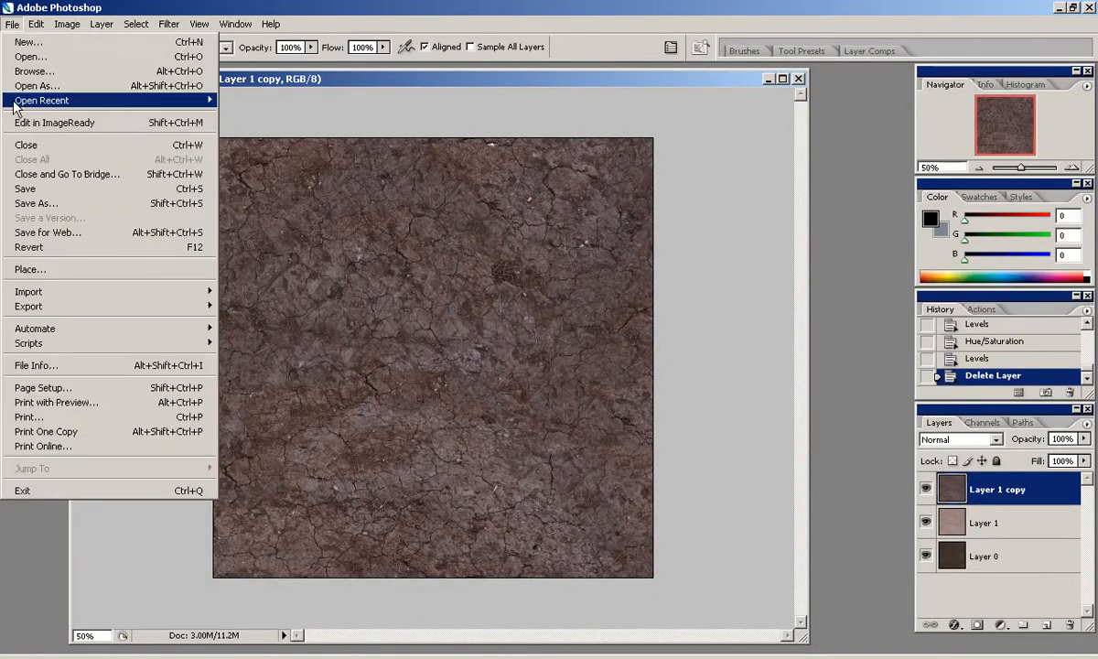
left_click(49, 203)
left_click(641, 398)
left_click(494, 587)
left_click(832, 369)
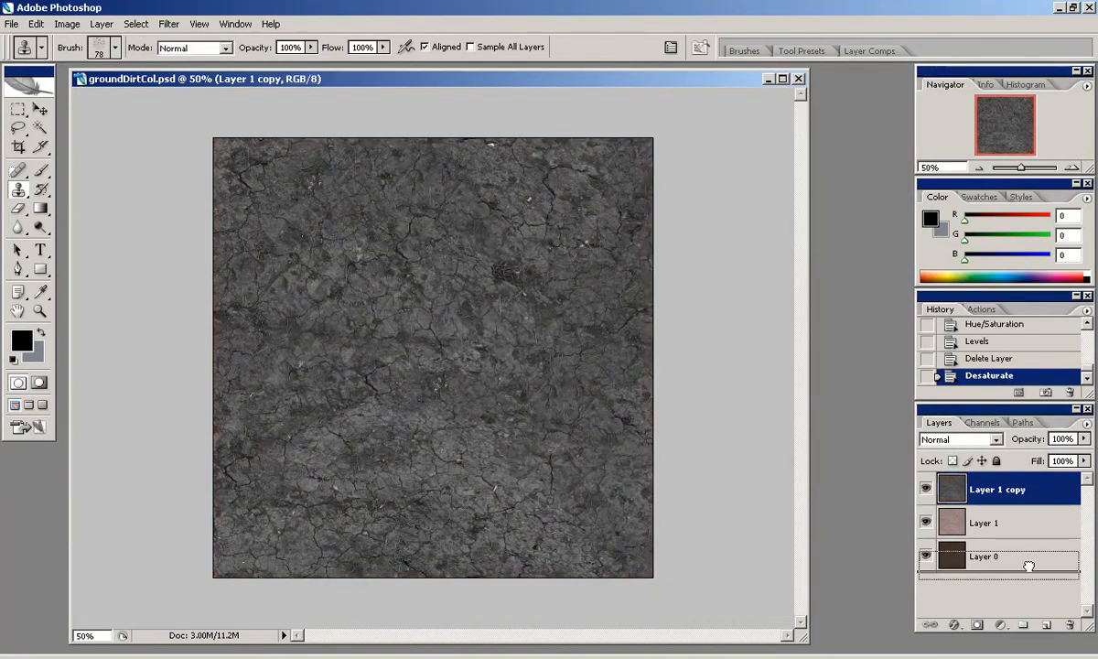
Step: Duplicate the desaturated Layer 1 copy and use Levels to make the cracks stand out dark on near-white
left_click_drag(958, 488, 1047, 625)
left_click(66, 24)
mouse_move(94, 66)
left_click(238, 65)
left_click_drag(991, 437, 871, 440)
left_click_drag(775, 438, 793, 438)
mouse_move(871, 435)
left_mouse_down()
mouse_move(838, 437)
mouse_move(852, 438)
left_mouse_up()
left_click_drag(774, 436, 849, 435)
key("Return")
Step: Duplicate the high-contrast layer and apply the NVIDIA normal map filter with 4 sample and scale 4
key("s")
key("ctrl+j")
left_click(170, 23)
left_click(385, 357)
left_click(362, 463)
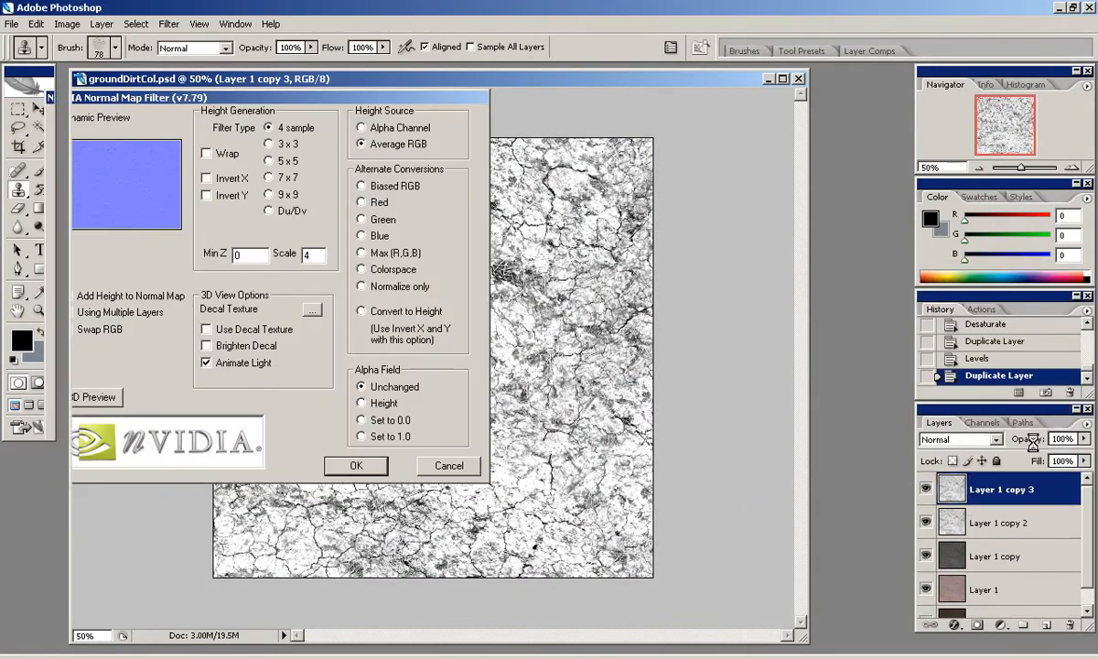
Step: Invert the red channel of the normal map on Layer 1 copy 3
left_click(982, 422)
left_click(957, 483)
key("ctrl+i")
left_click(972, 452)
left_click(940, 423)
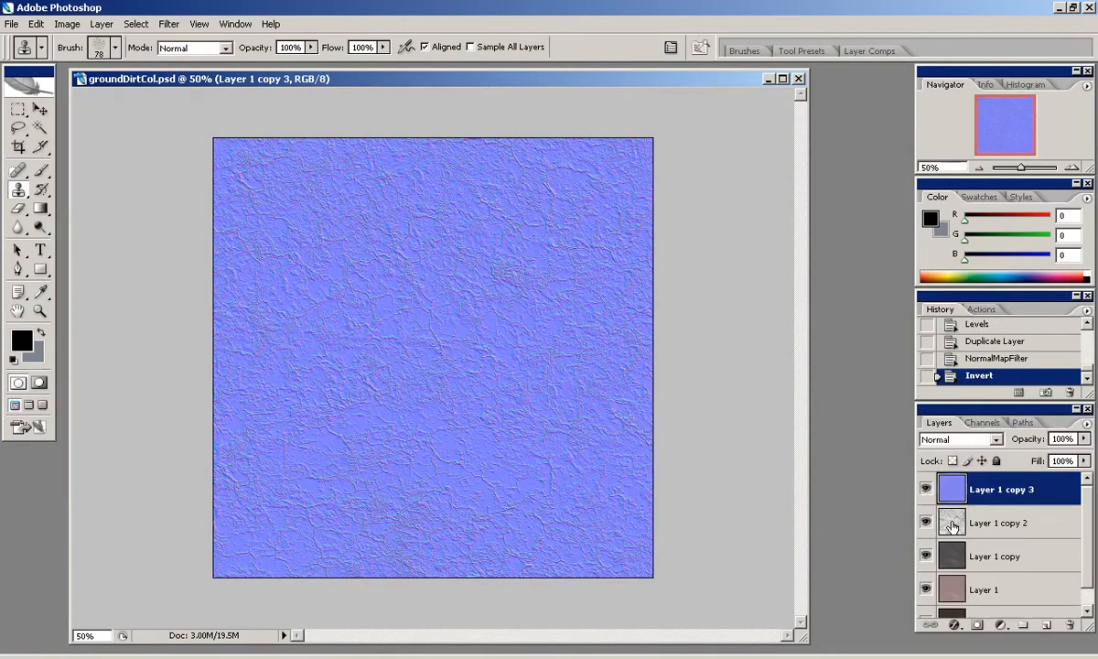
Step: Move Layer 1 copy 2 to the top and apply the NVIDIA normal map filter with 5 x 5 and scale 4
left_click_drag(953, 523, 957, 478)
left_click(171, 26)
left_click(381, 358)
left_click(379, 469)
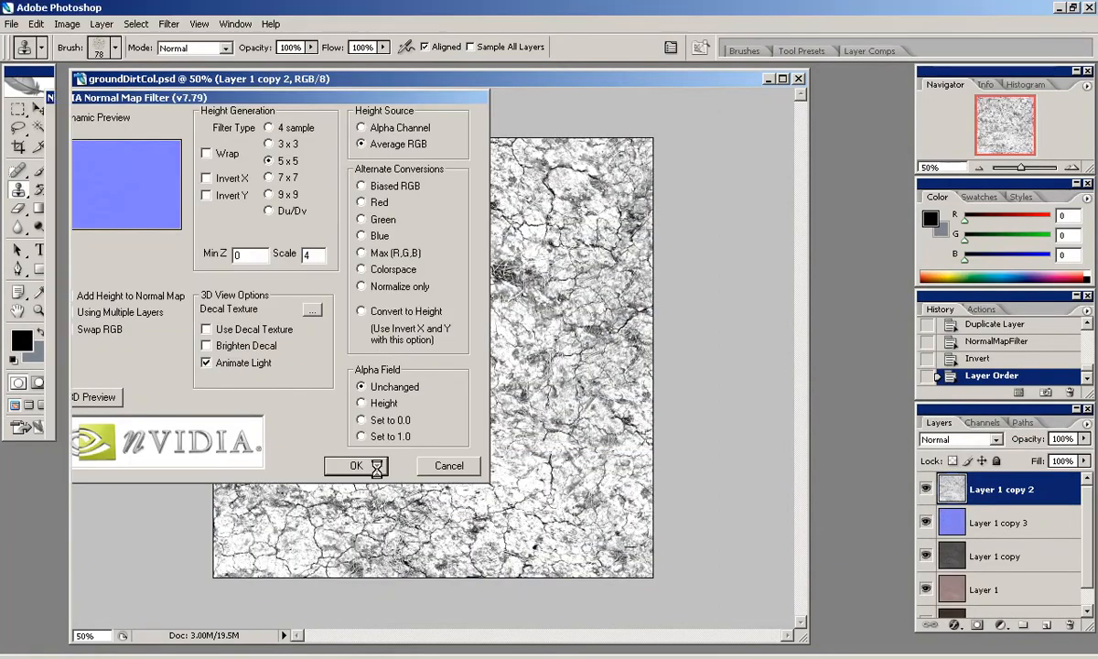
Step: Invert the red channel of Layer 1 copy 2 and set its fill to 48%
left_click(1083, 461)
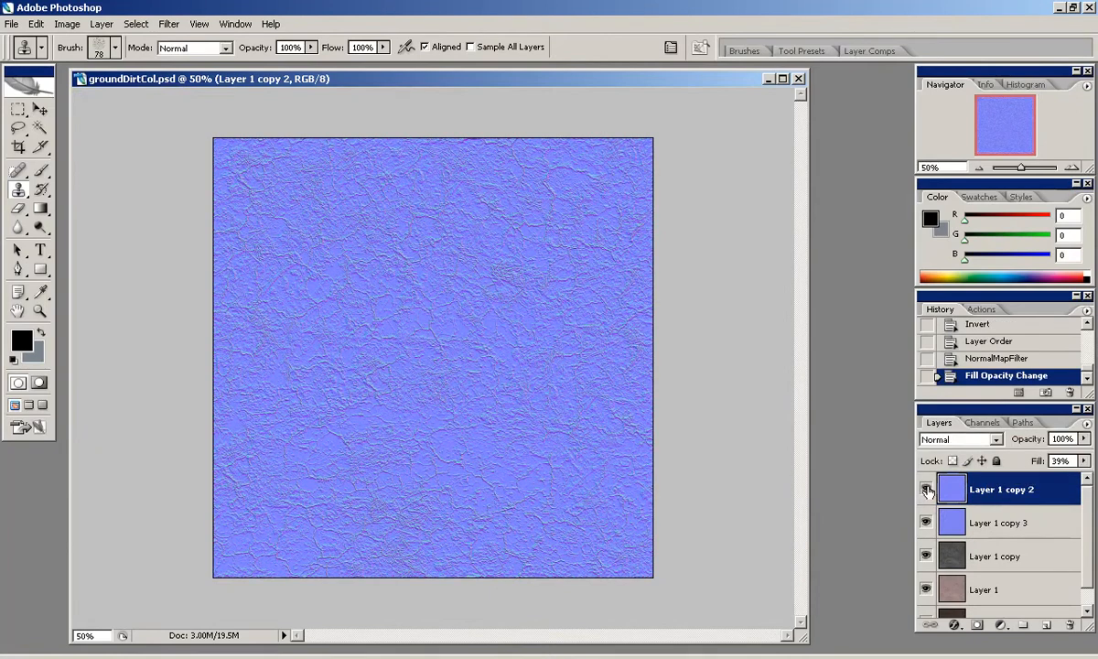
left_click_drag(1069, 480, 1039, 477)
left_click(982, 422)
left_click(958, 490)
key("ctrl+i")
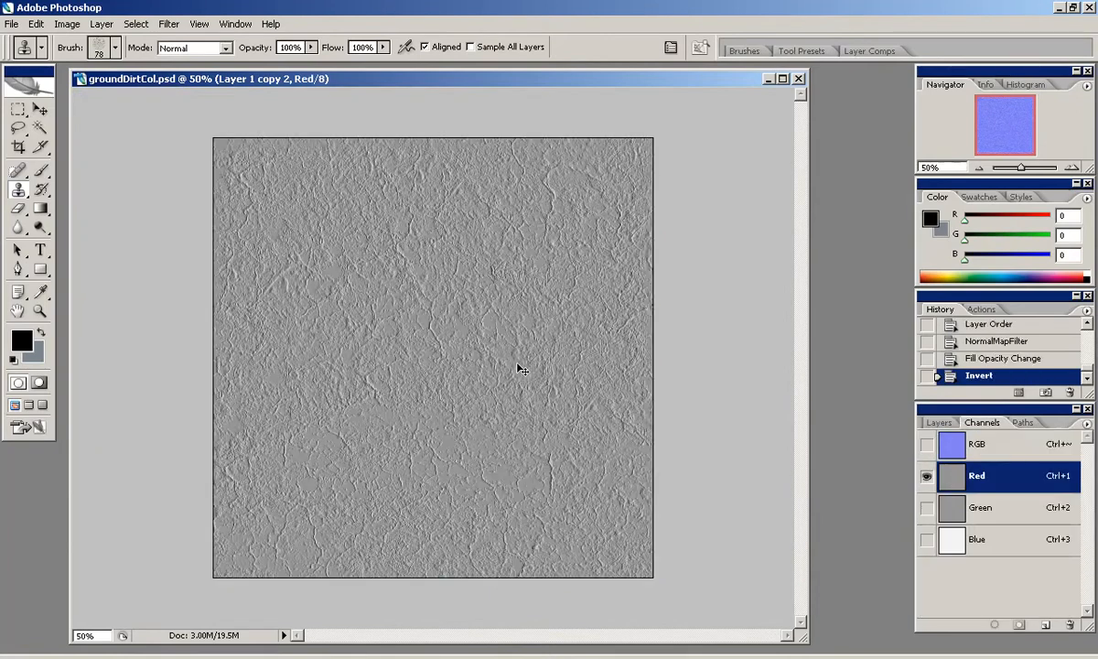
left_click(972, 448)
left_click(940, 423)
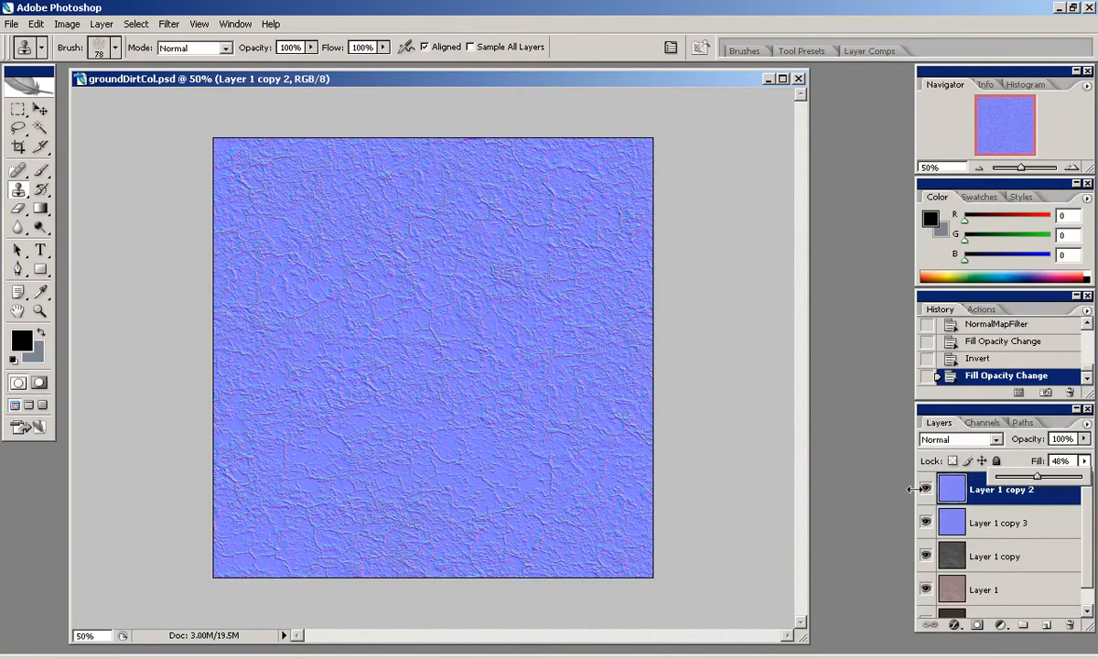
Step: Merge the two normal map layers and save the result as groundDirtNor.png in the textures folder, replacing the existing file
left_click(11, 25)
left_click(49, 205)
left_click(544, 396)
left_click(471, 570)
left_click(756, 100)
key("BackSpace")
key("BackSpace")
key("BackSpace")
type("Nor")
key("Return")
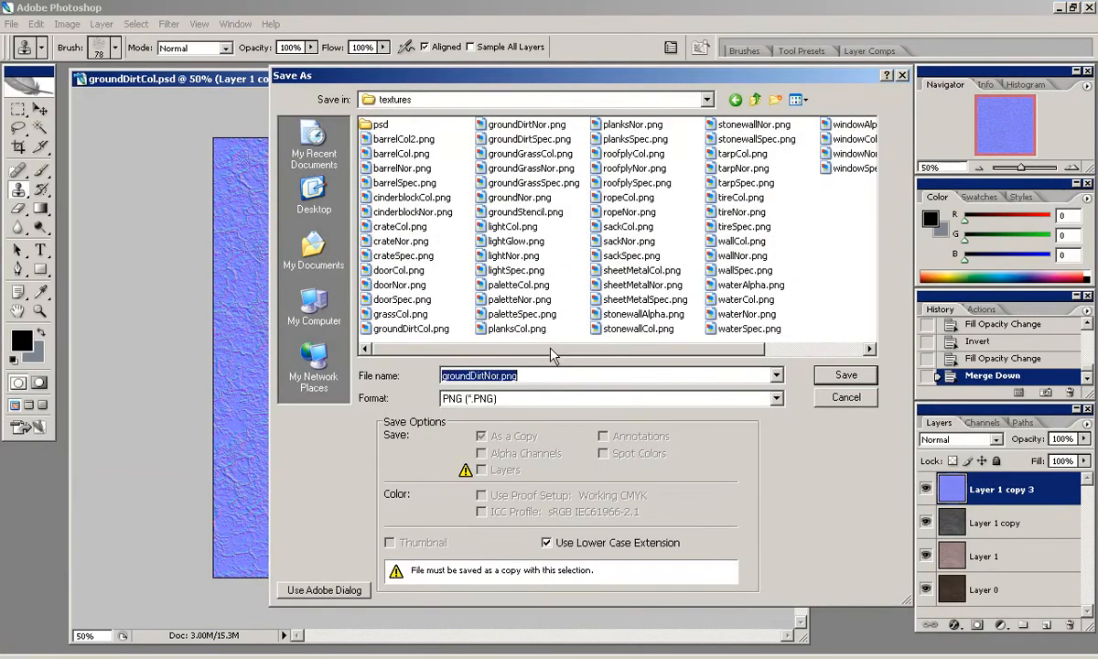
left_click(500, 368)
left_click(595, 314)
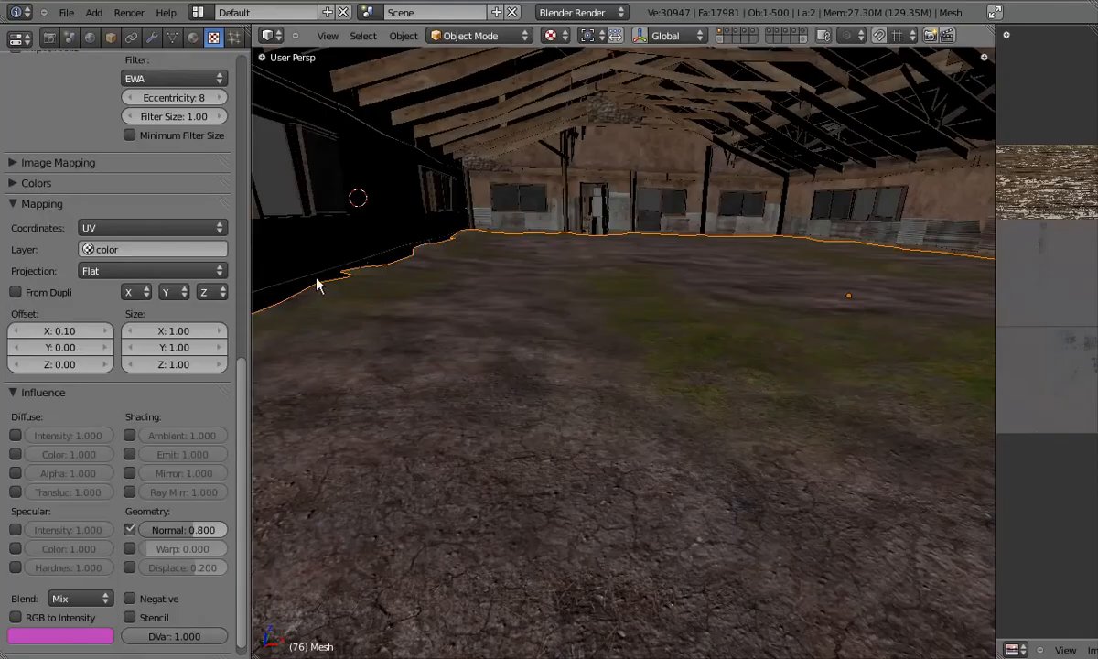
Step: Switch to Blender, select the ground's grounddirtNor texture and reload its groundDirtNor.png image
scroll(192, 122, "up", 10)
scroll(191, 120, "up", 2)
left_click(162, 122)
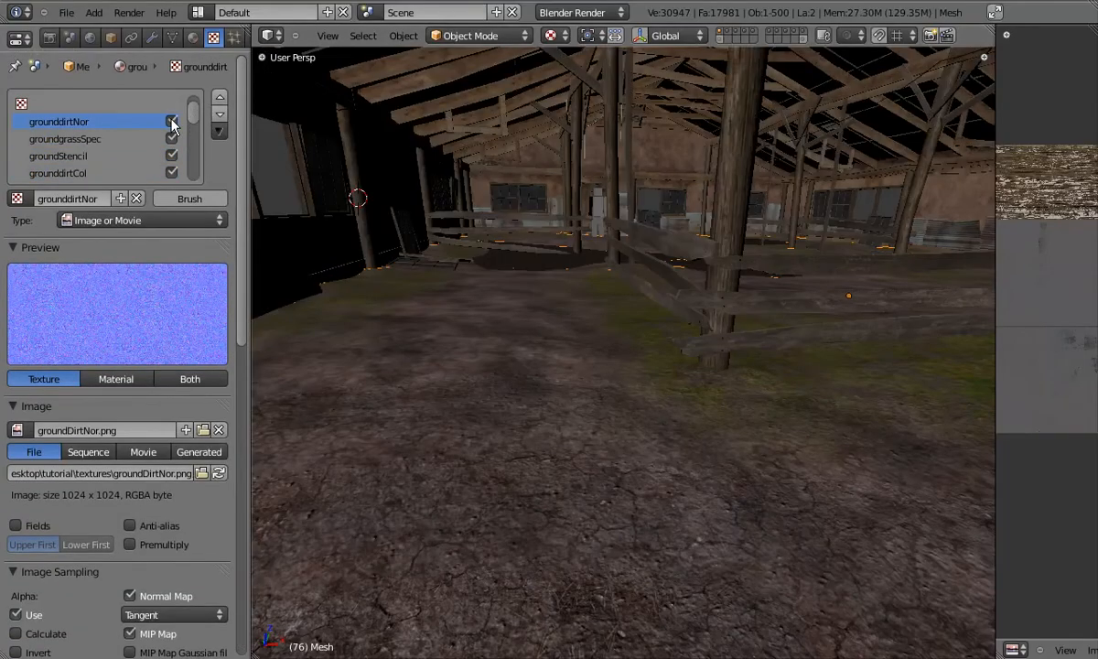
left_click(217, 474)
middle_click_drag(590, 451, 632, 405)
Step: Set the grounddirtNor texture's X and Y mapping size to 2.1
scroll(196, 439, "down", 11)
left_click(187, 586)
type("2.1")
key("Tab")
type("2.1")
key("Return")
scroll(88, 122, "up", 10)
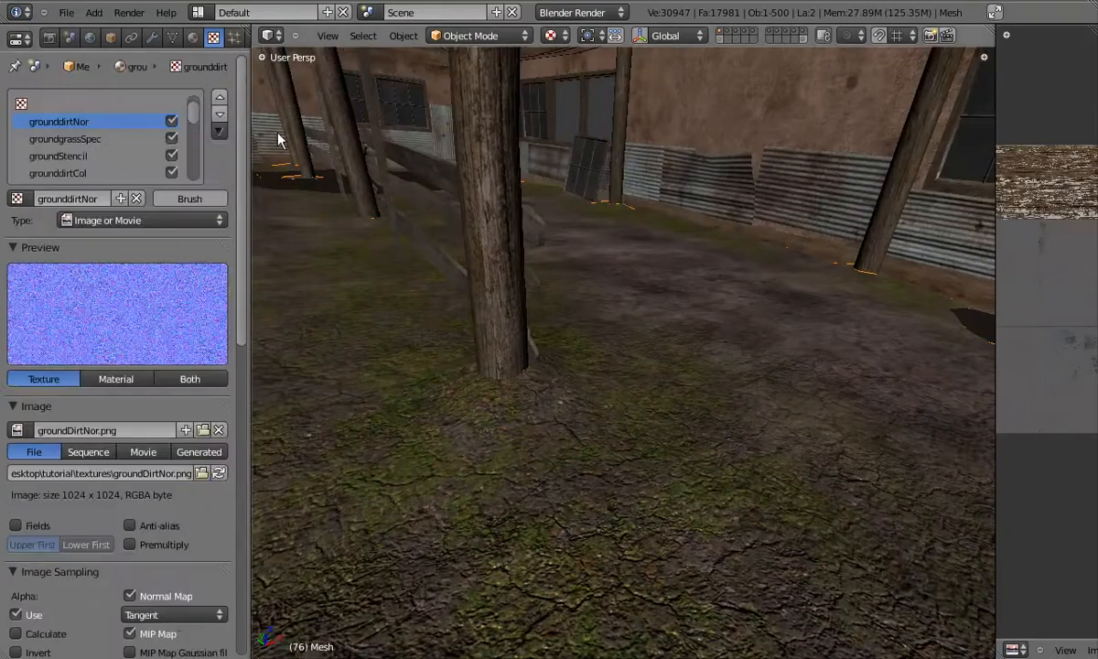
Step: Set the grounddirtNor texture's normal influence to 0.6
scroll(191, 565, "down", 16)
type("0.6")
key("Return")
middle_click_drag(607, 530, 631, 408)
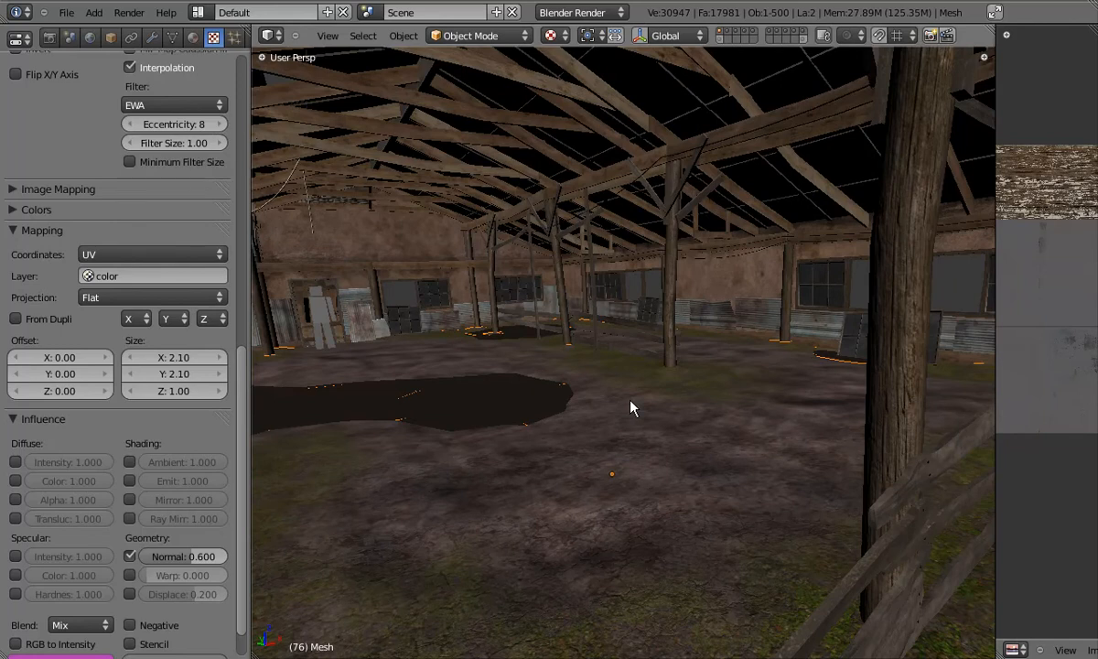
Step: Select the strip of ground faces running along the windowed side wall and lower it about 0.02
middle_click_drag(630, 400, 242, 363)
middle_click_drag(467, 412, 644, 434, "shift")
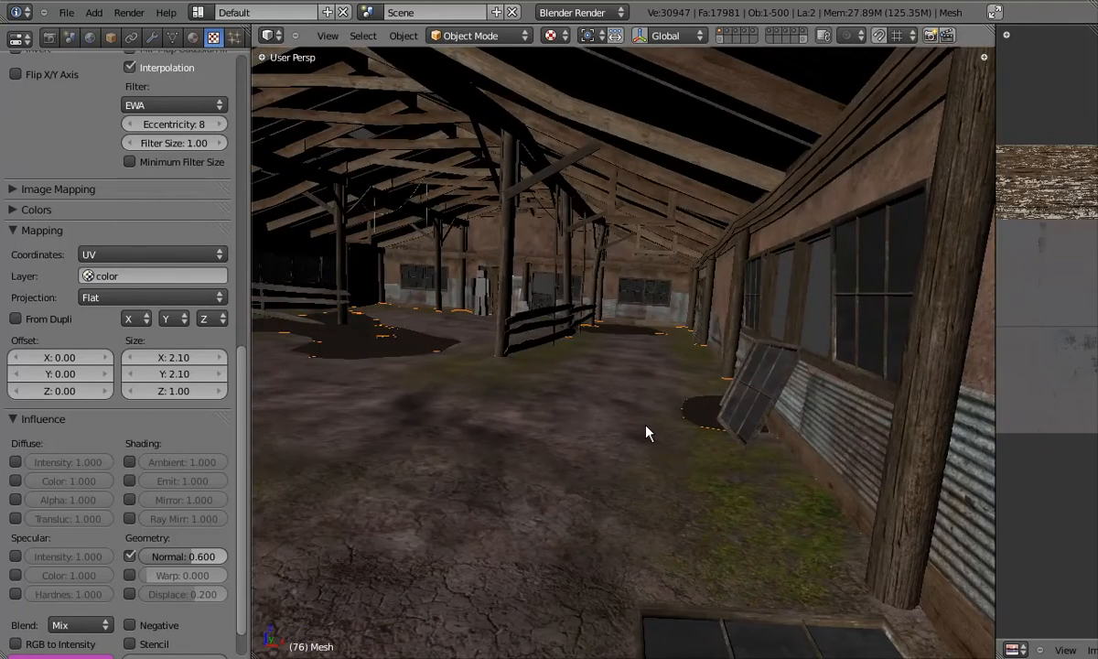
key("Tab")
scroll(623, 442, "up", 2)
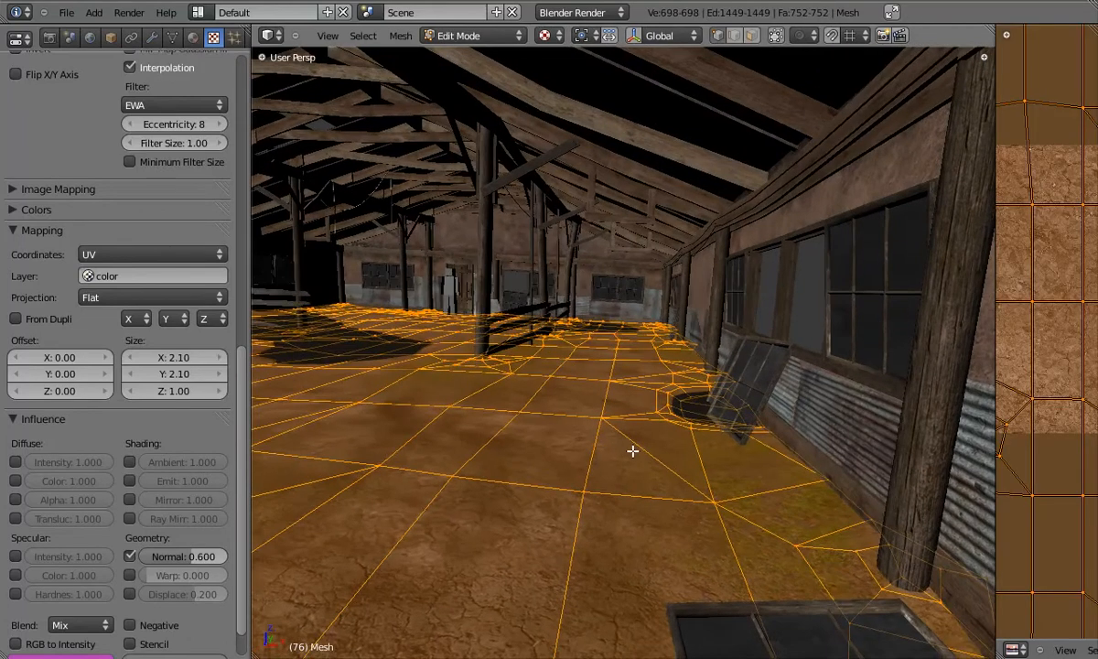
right_click(606, 400)
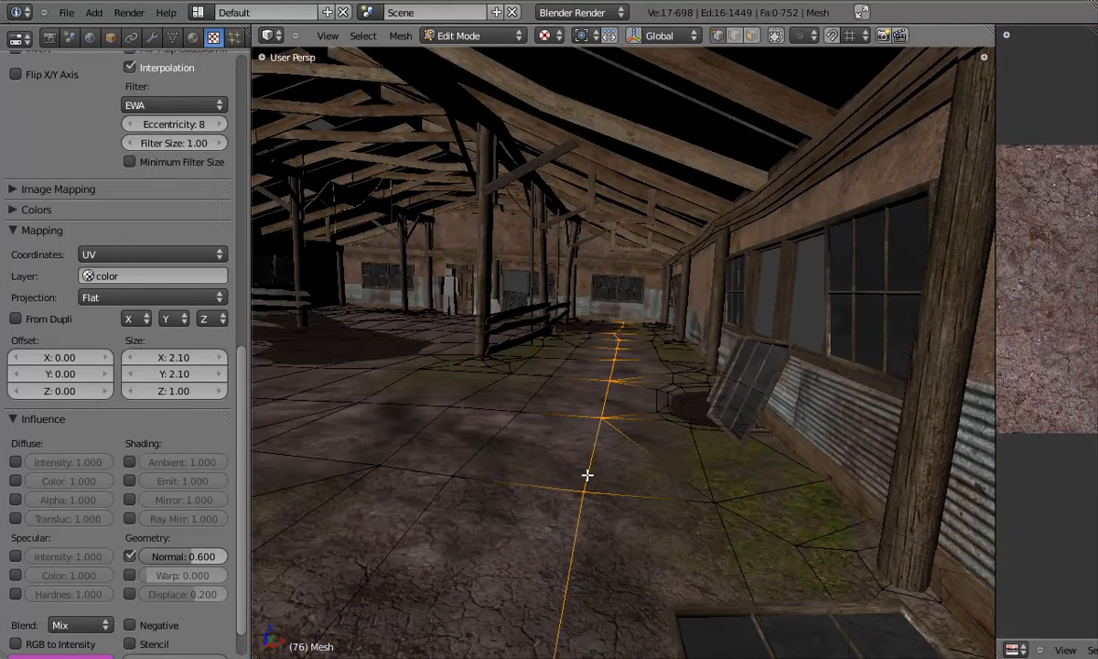
right_click(488, 441, "alt+shift")
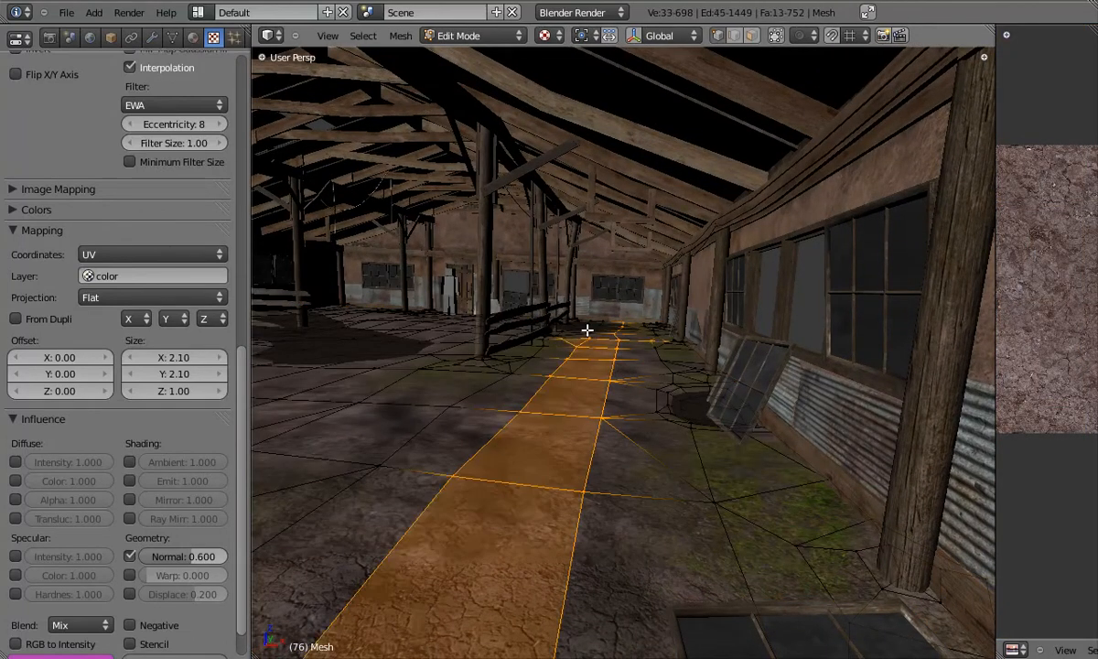
scroll(592, 333, "up", 4)
middle_click_drag(591, 336, 555, 383)
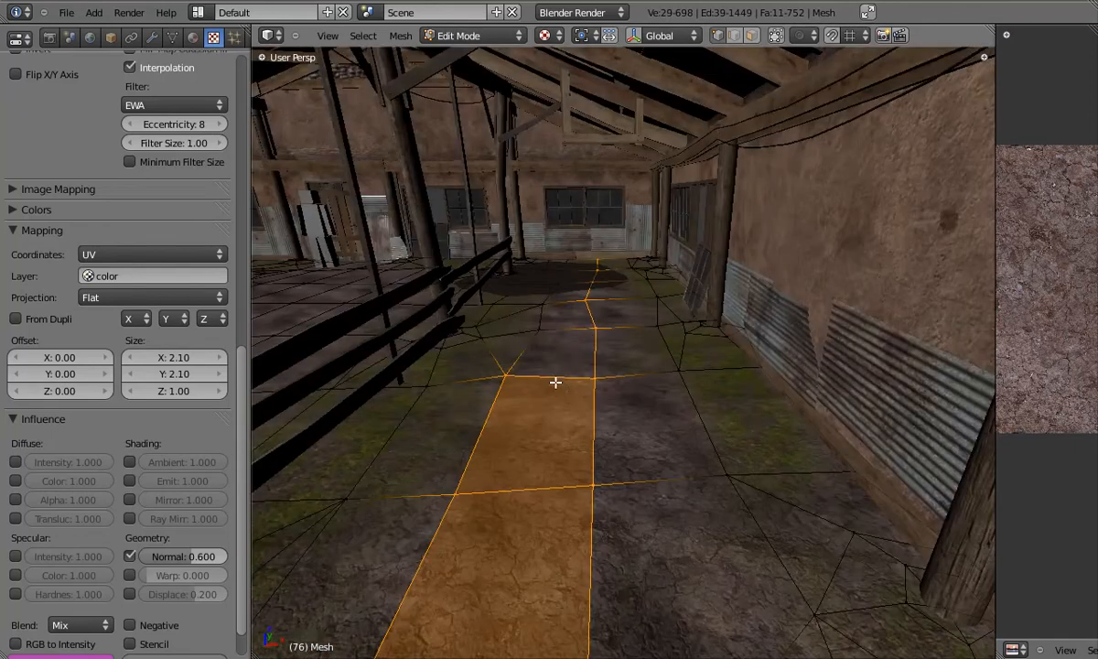
middle_click_drag(551, 292, 645, 444)
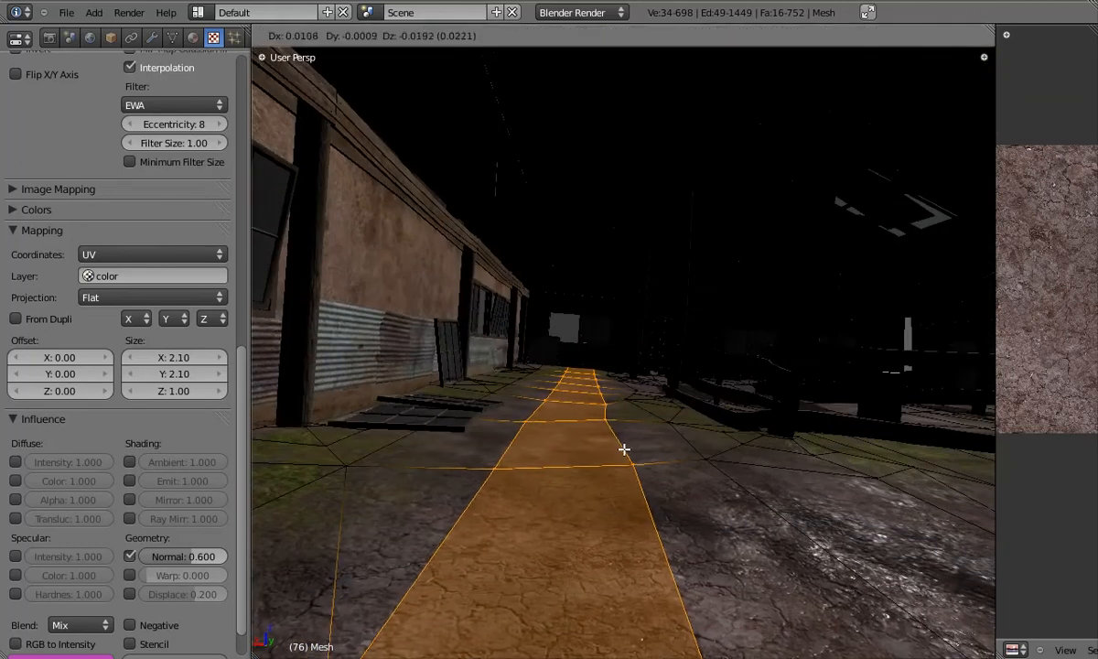
left_click(614, 503)
Step: Raise two ground vertices along the path beside the fence by about 0.08 and 0.07
key("Tab")
middle_click_drag(565, 426, 574, 449)
scroll(599, 379, "up", 3)
scroll(601, 385, "up", 1)
key("Tab")
scroll(576, 442, "up", 1)
right_click(566, 440)
right_click(574, 491, "shift")
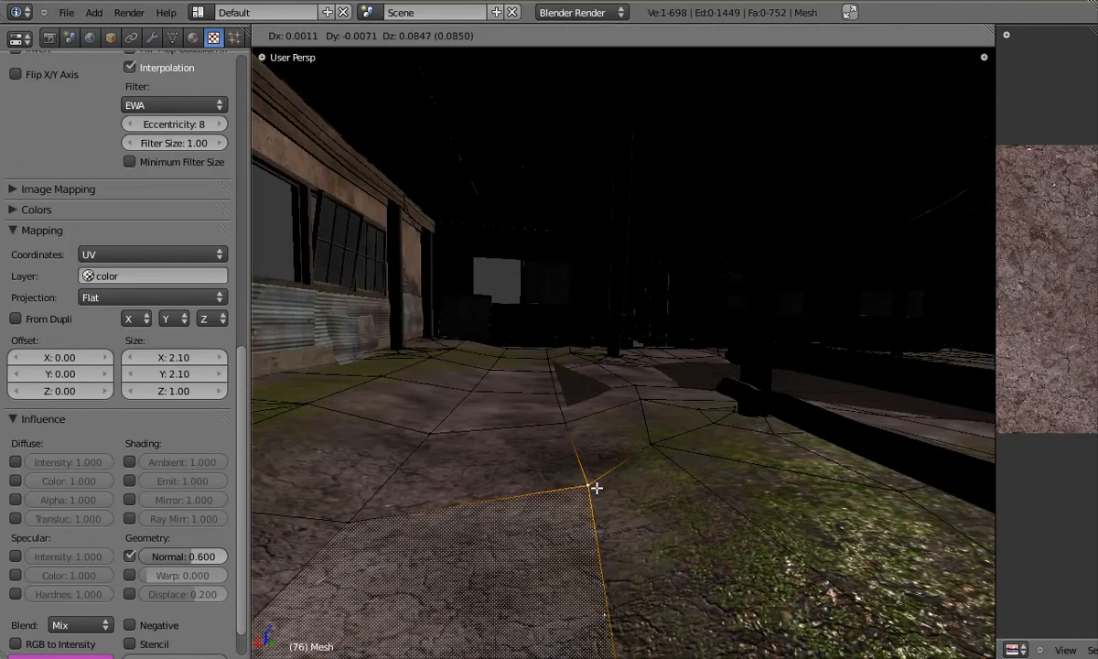
middle_click_drag(555, 403, 578, 401)
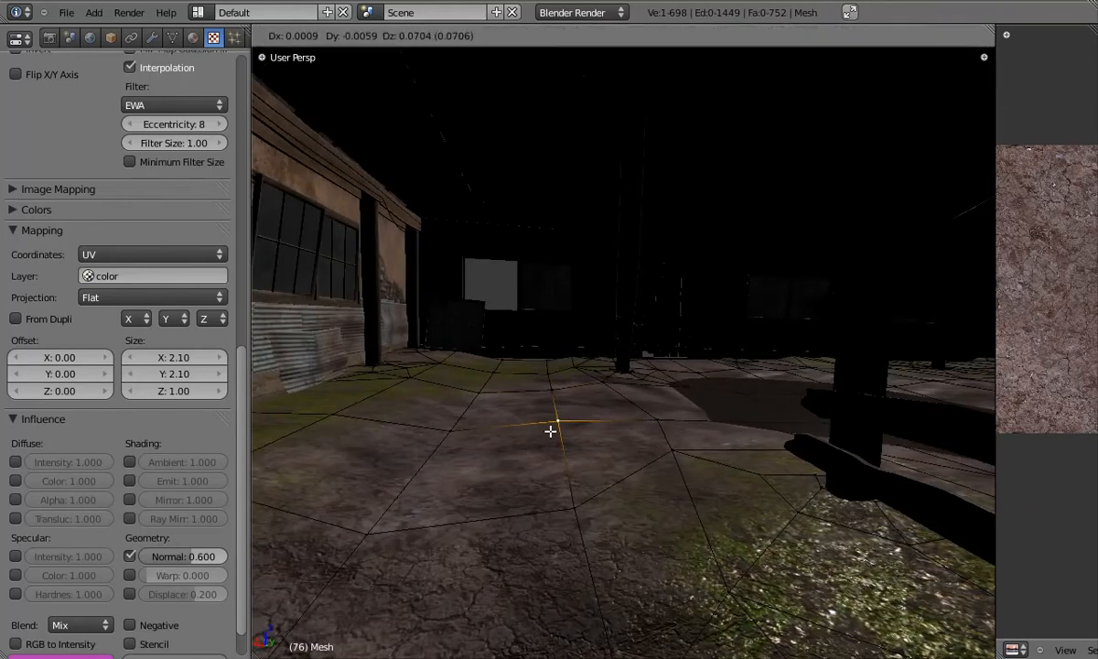
key("g")
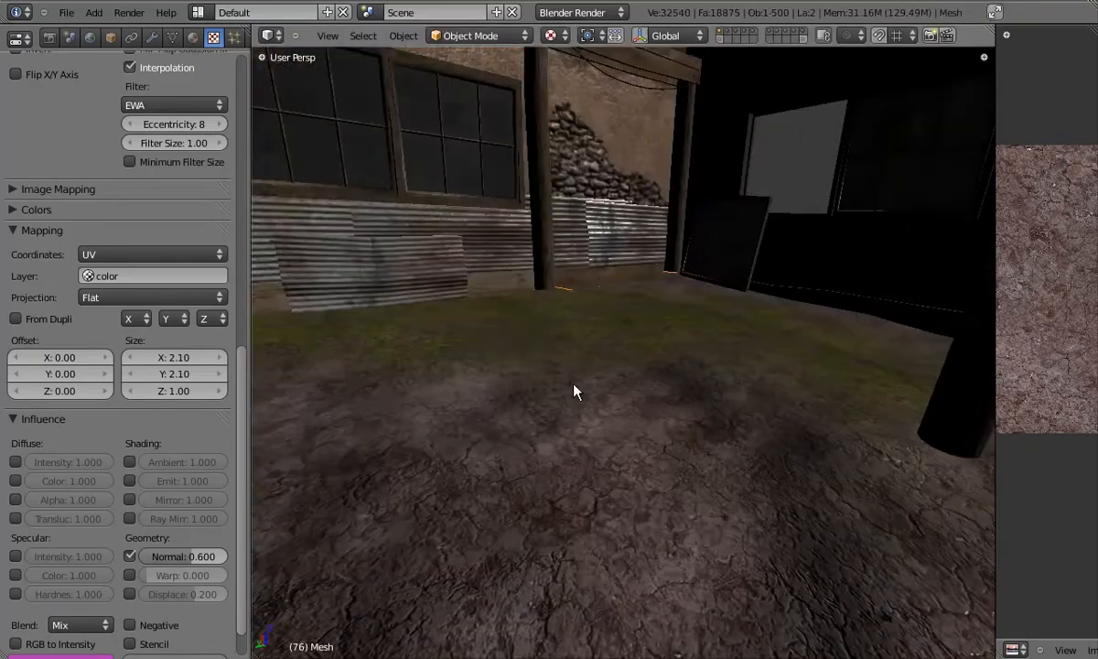
Step: Raise a ground vertex beneath the dark puddle near the end wall by about 0.35
key("Tab")
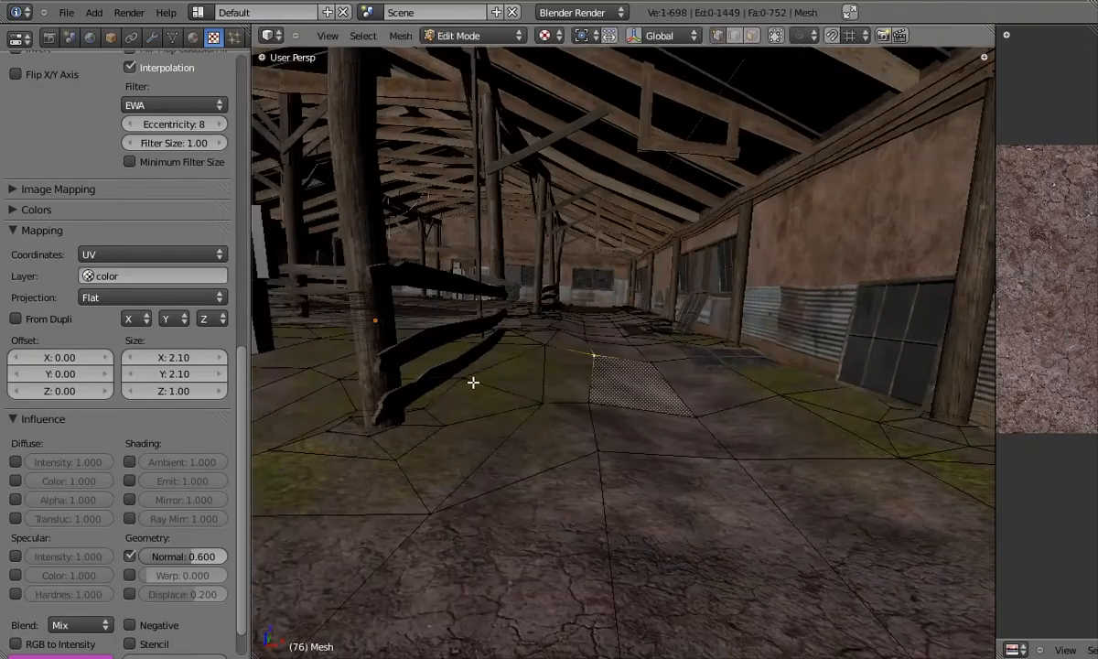
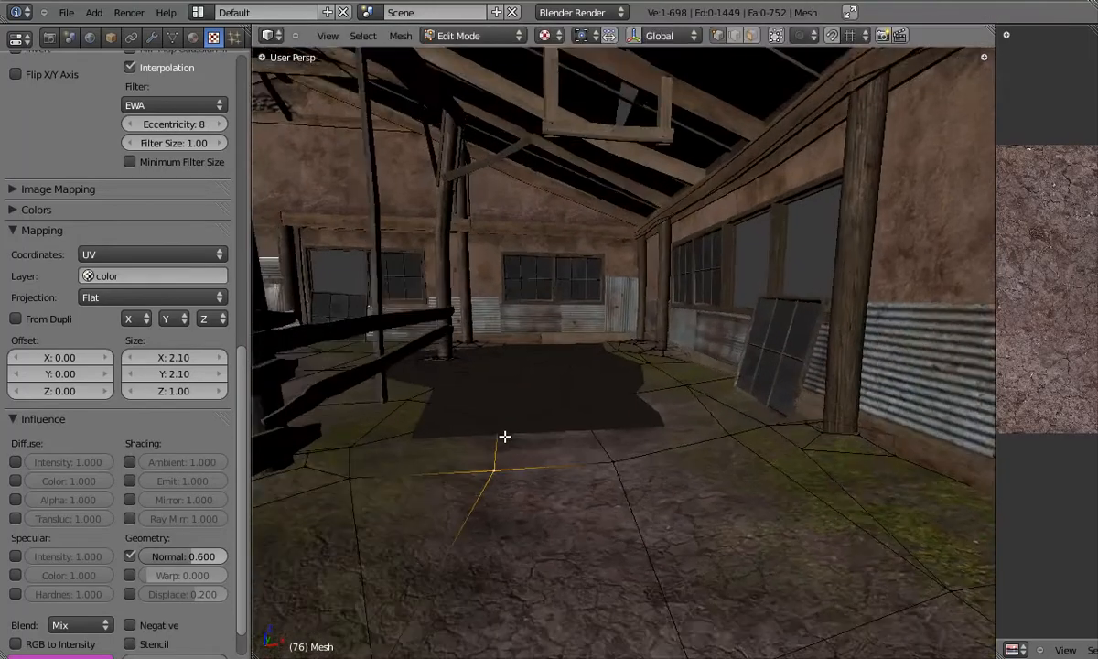
right_click(313, 442)
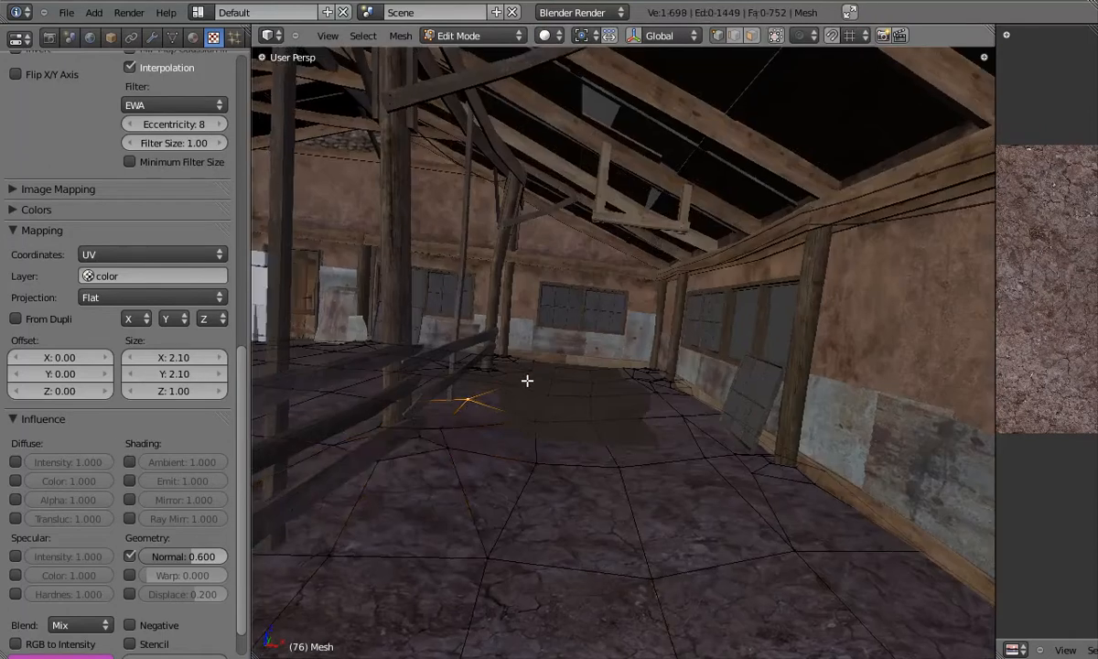
scroll(527, 380, "up", 3)
right_click(504, 517)
right_click(511, 517)
right_click(630, 522, "shift")
key("g")
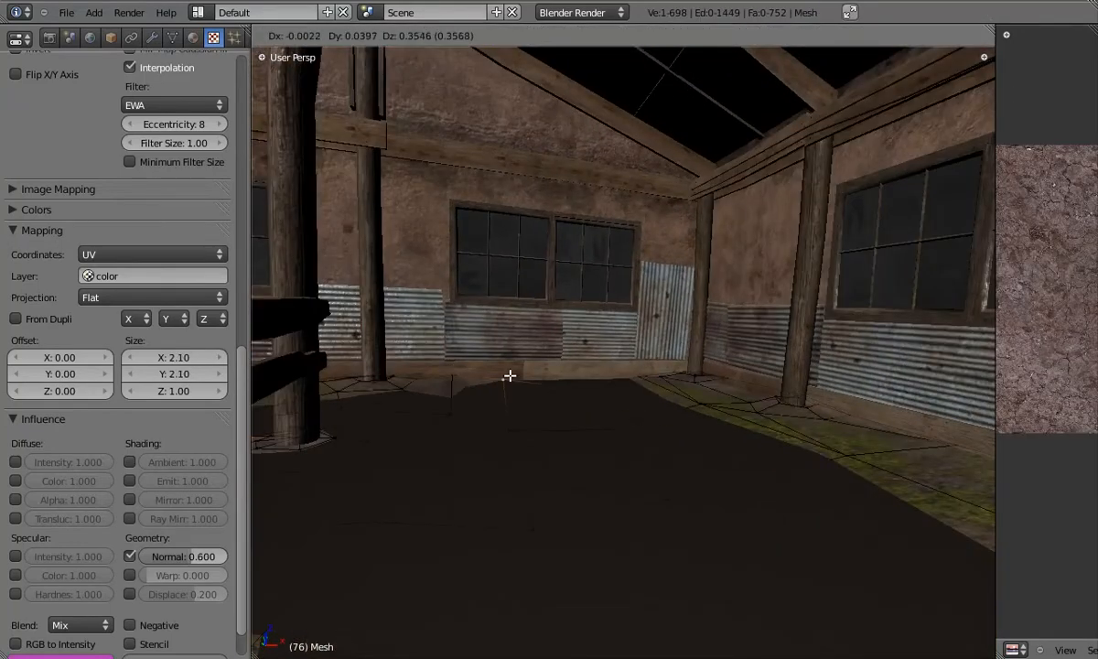
key("Tab")
Step: Lower the ground vertex in the puddle between the two wooden posts by about 0.07
middle_click_drag(453, 367, 512, 405)
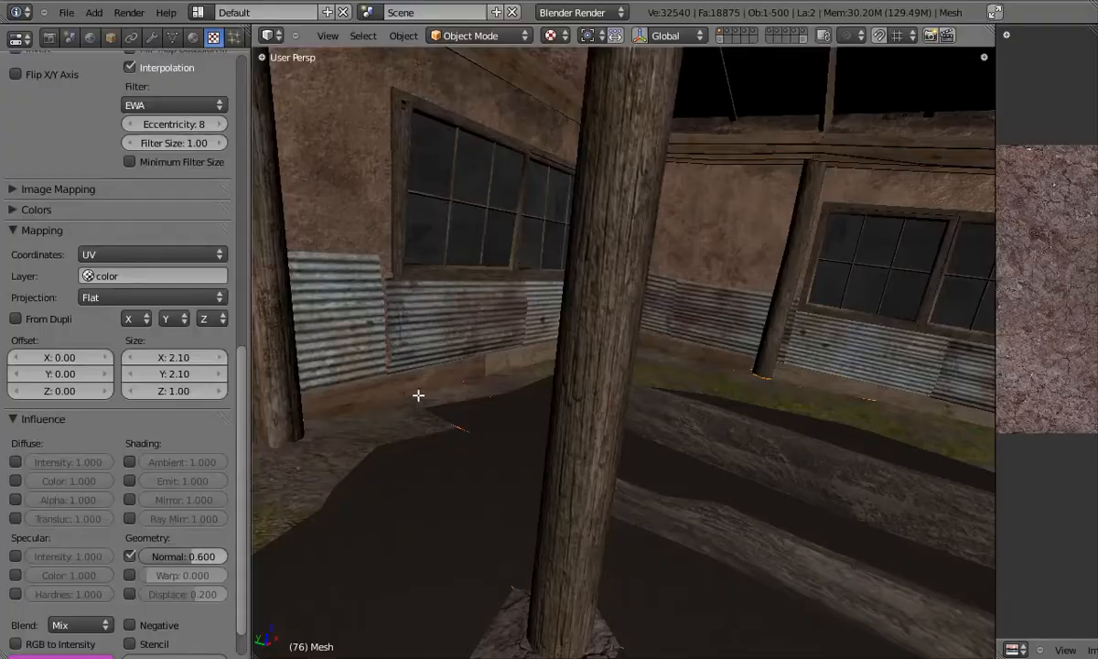
middle_click_drag(378, 437, 432, 430)
key("Tab")
right_click(383, 411)
key("g")
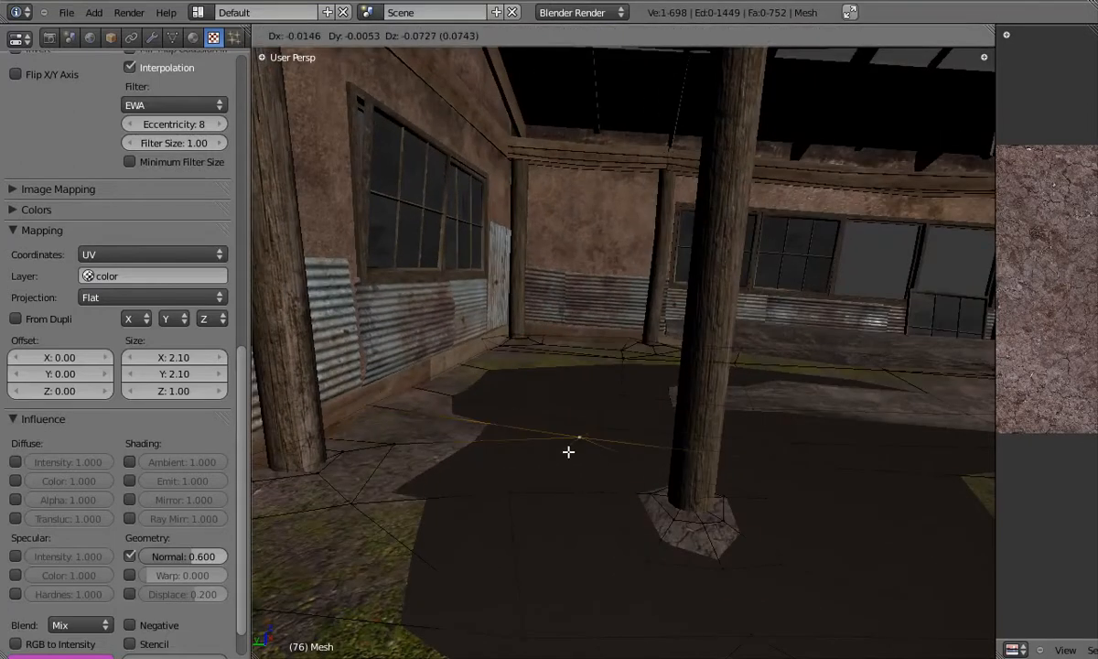
left_click(341, 491)
key("Tab")
Step: Raise the ground vertex at the puddle's grassy edge by about 0.04
middle_click_drag(366, 489, 485, 444)
key("Tab")
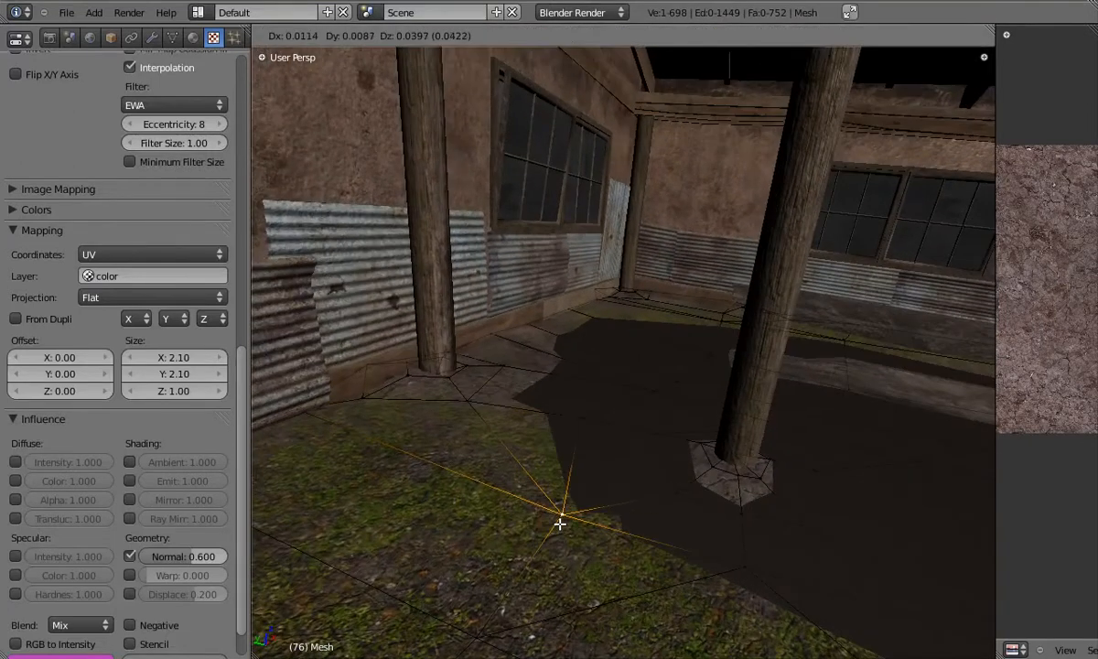
left_click(559, 527)
key("Tab")
Step: Raise the ground vertex beneath the puddle between the two posts near the wall by about 0.10
middle_click_drag(559, 527, 429, 441)
key("Tab")
key("Tab")
right_click(417, 448)
key("g")
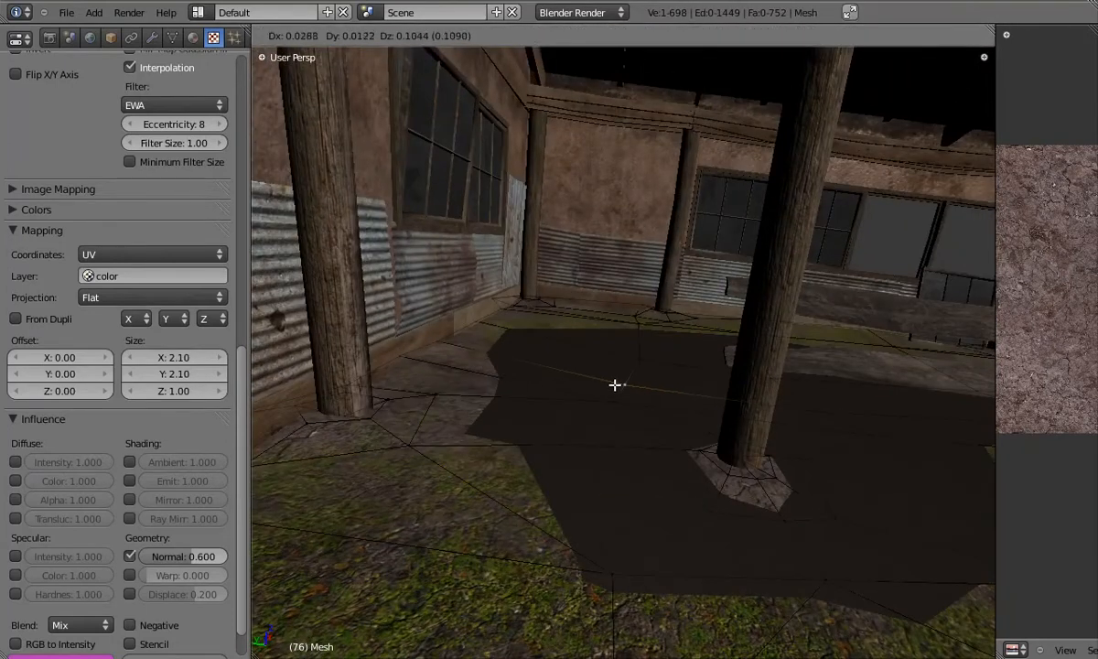
middle_click_drag(638, 366, 562, 441)
Step: Move the ground vertex at the puddle's edge beside the post along the corrugated wall
middle_click_drag(604, 385, 535, 460)
right_click(591, 464)
right_click(433, 457)
key("g")
left_click(421, 465)
Step: Move the ground vertex at the puddle's near grassy edge and check the outline in object mode
right_click(643, 589)
key("g")
middle_click_drag(682, 577, 641, 586)
key("Tab")
key("Tab")
middle_click_drag(632, 513, 631, 439)
key("Tab")
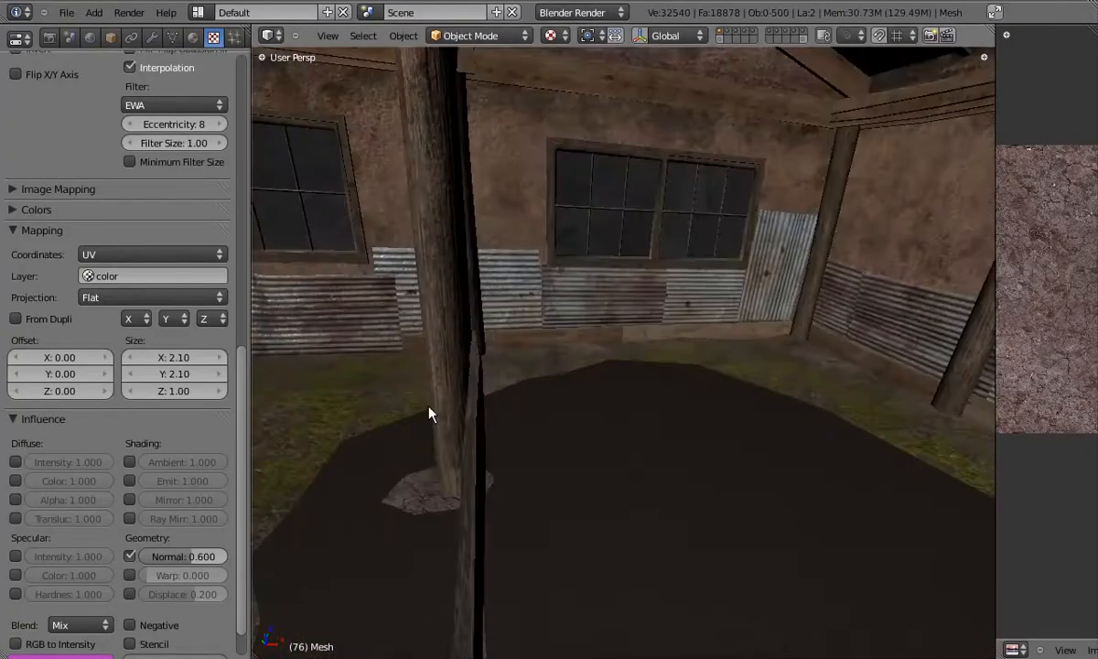
Step: Select the ground quad at the near end of the large puddle and split it into two triangles
middle_click_drag(429, 412, 517, 385)
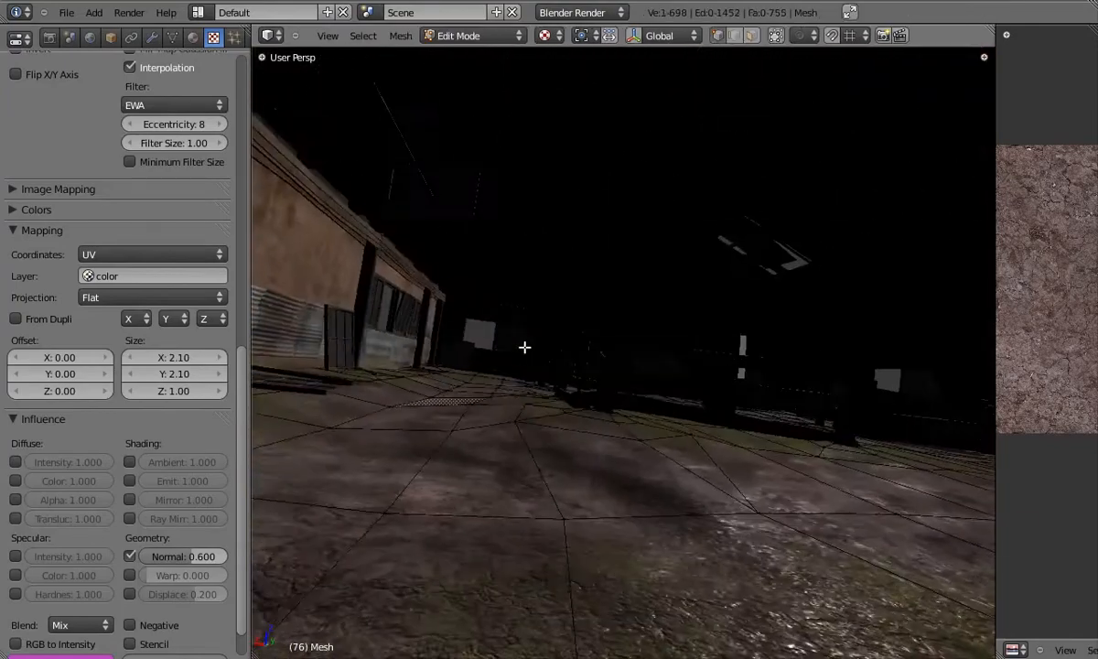
middle_click_drag(522, 346, 417, 429)
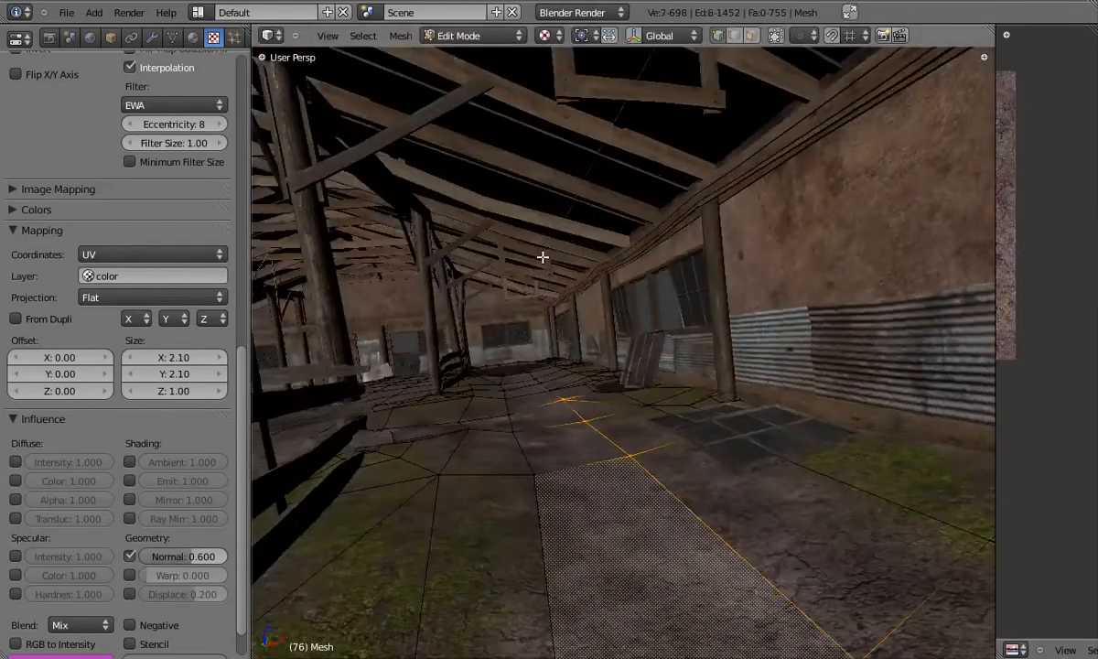
middle_click_drag(545, 256, 557, 408)
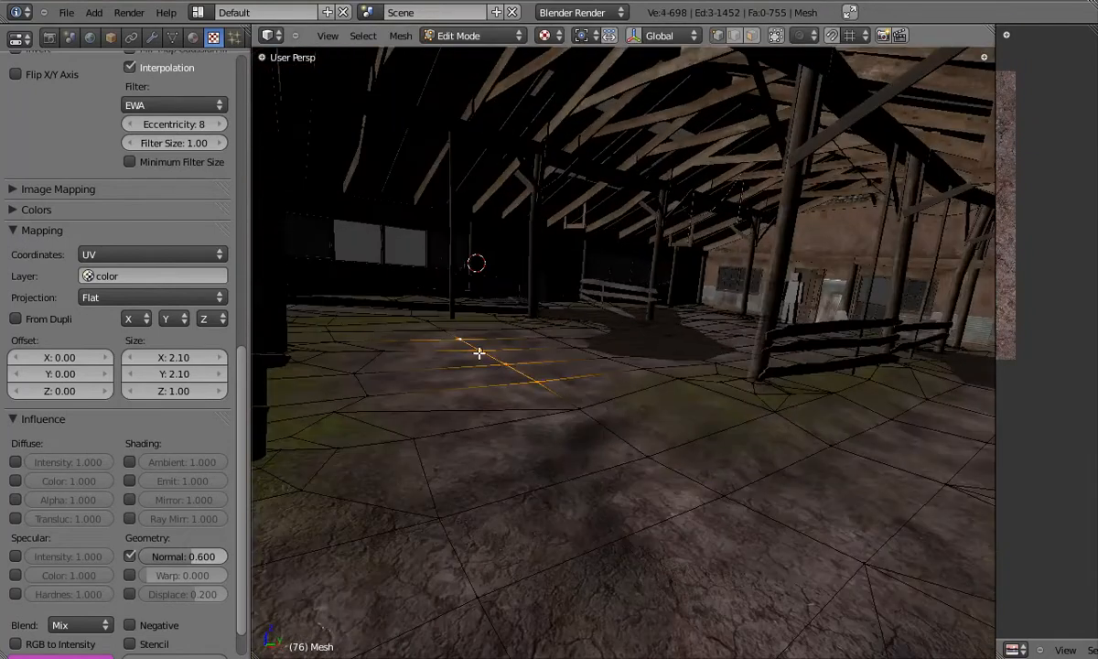
middle_click_drag(478, 353, 709, 449)
key("g")
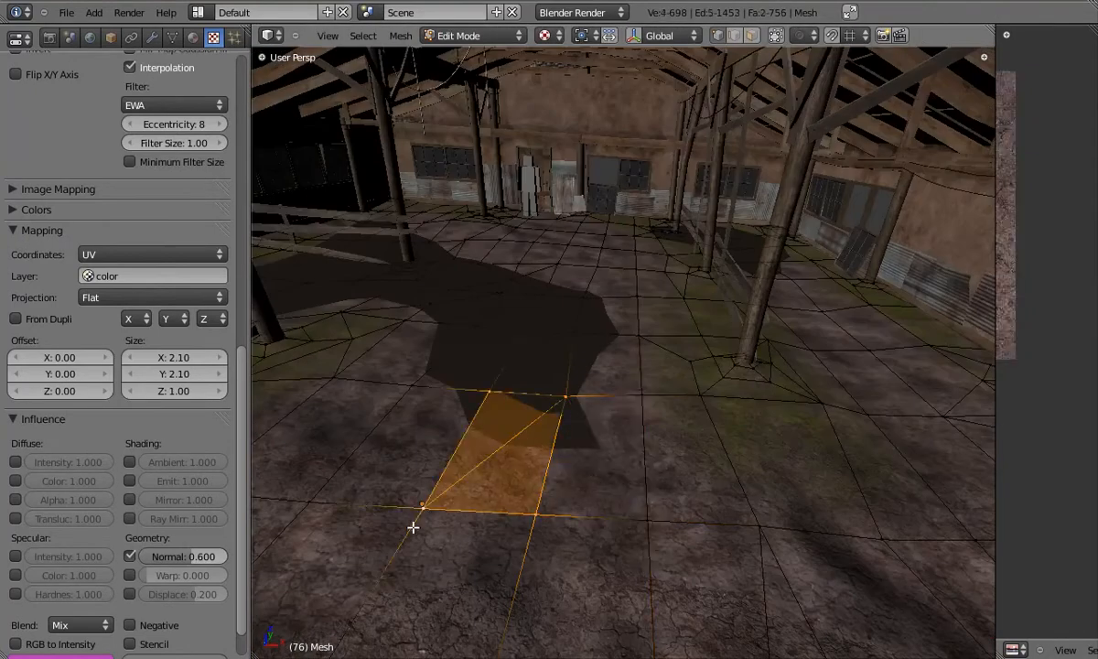
Step: Move the ground vertices around the near end of the large puddle to give it an irregular rounded outline
middle_click_drag(412, 530, 571, 392)
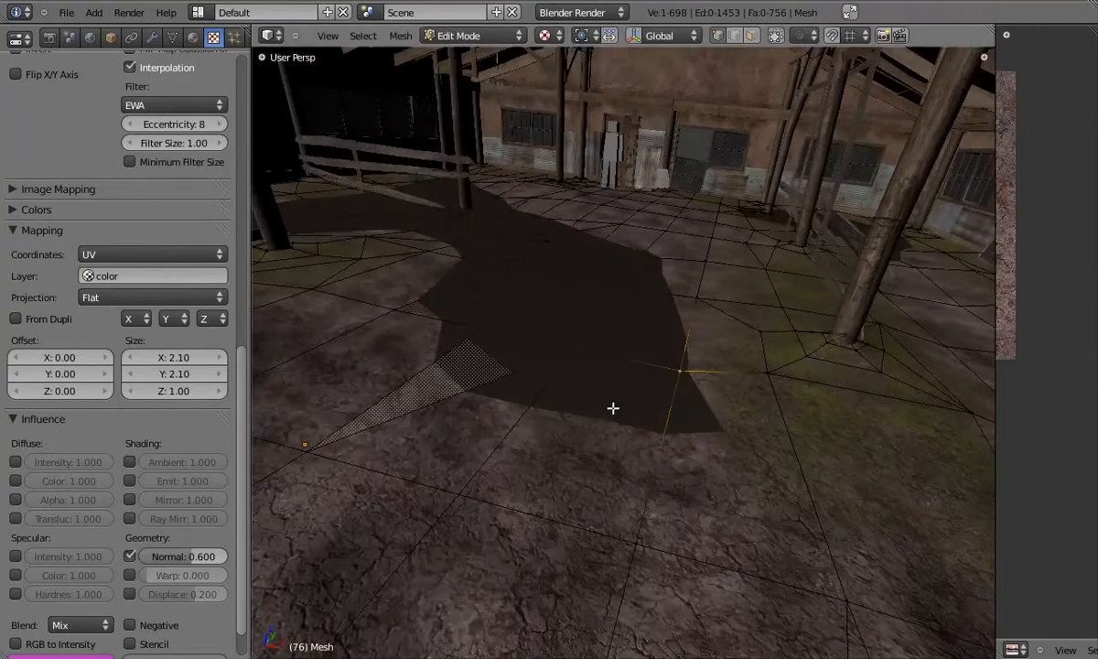
key("g")
key("g")
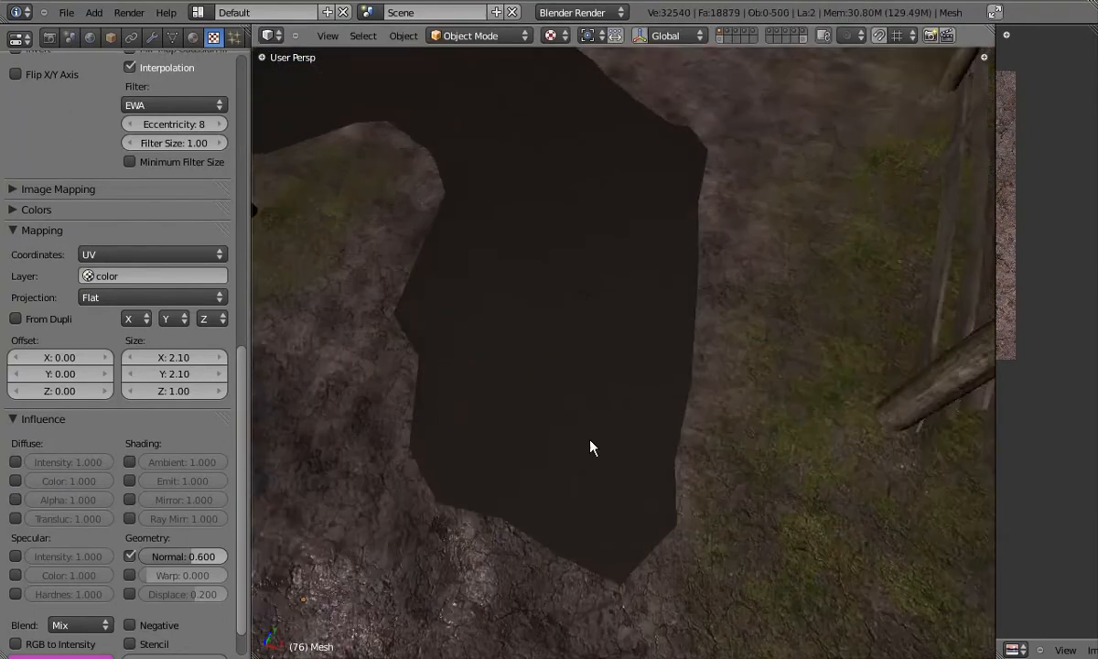
middle_click_drag(591, 444, 661, 312)
key("g")
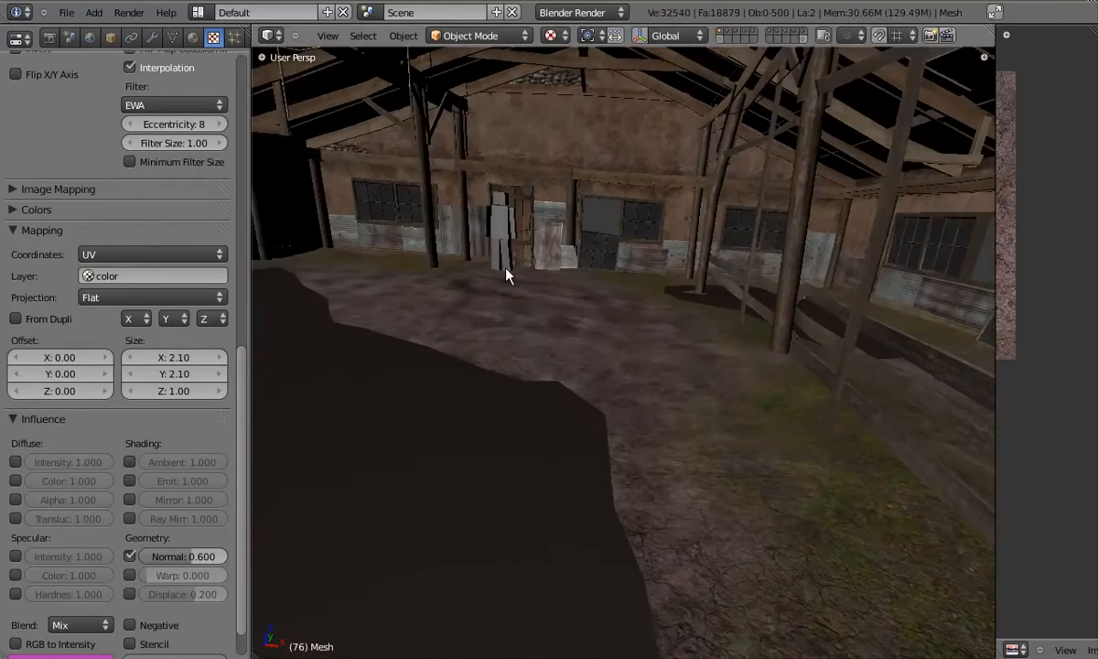
Step: Adjust two ground vertices between the large puddle's edge and the human figure by the door
key("Tab")
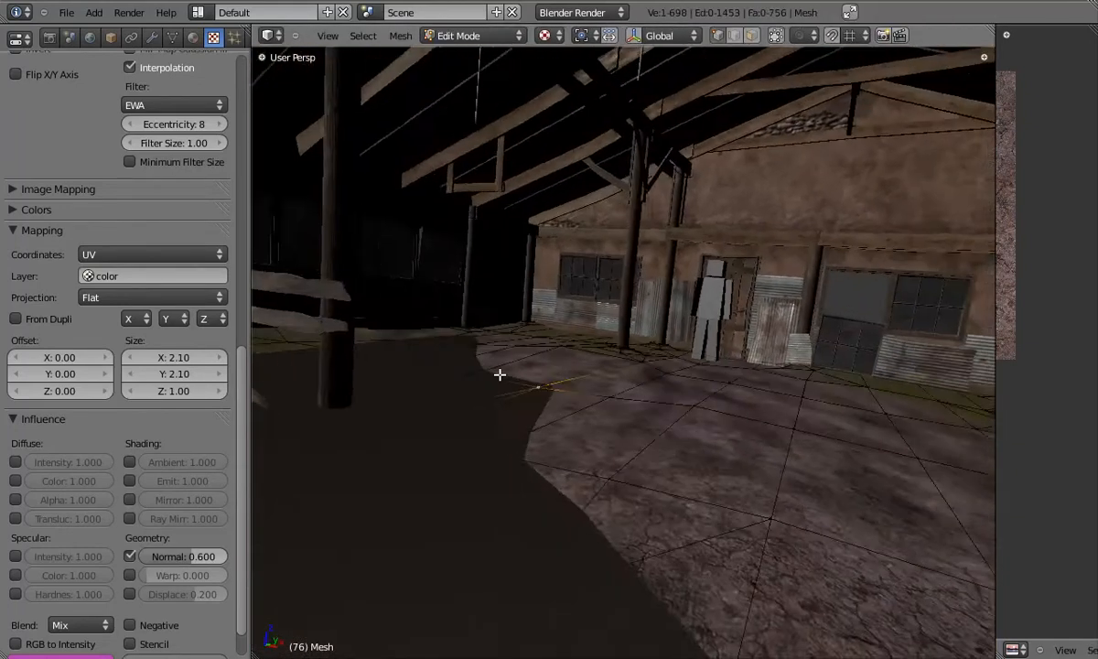
key("g")
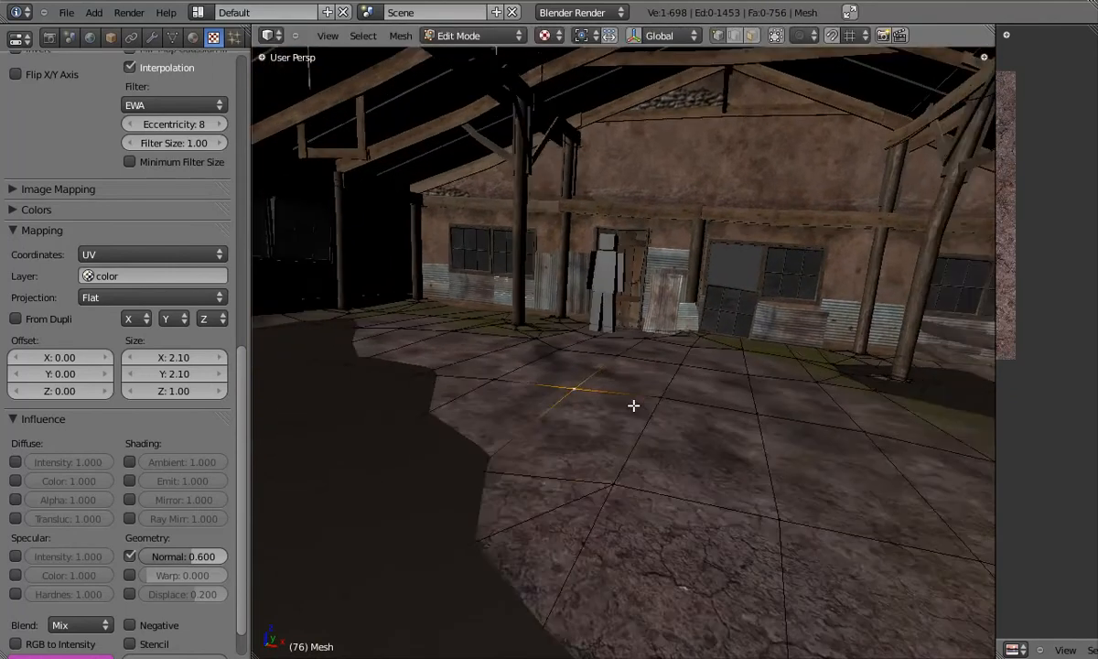
key("g")
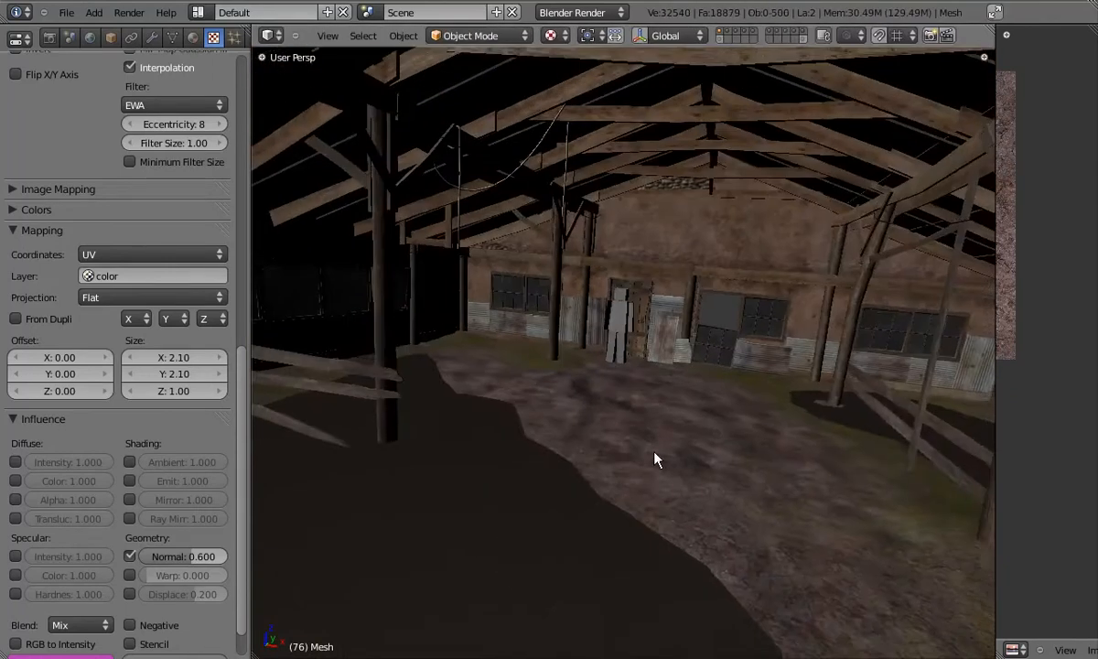
middle_click_drag(671, 480, 575, 389)
Step: Select the strip of ground faces running down the path beside the wall and move it vertically
key("Tab")
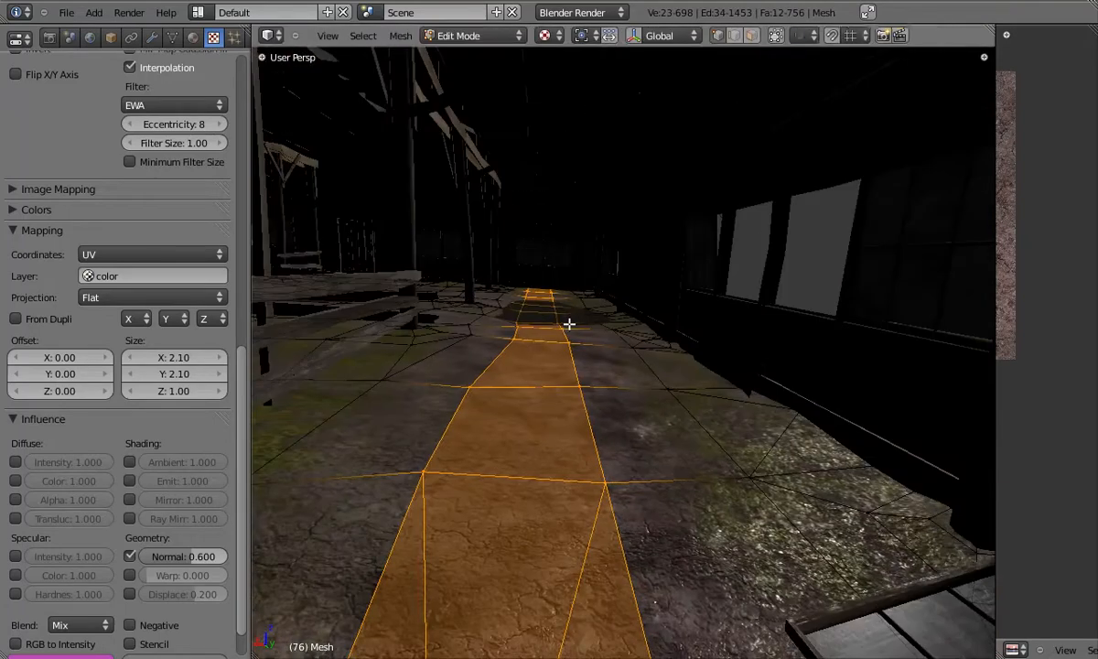
key("g")
key("z")
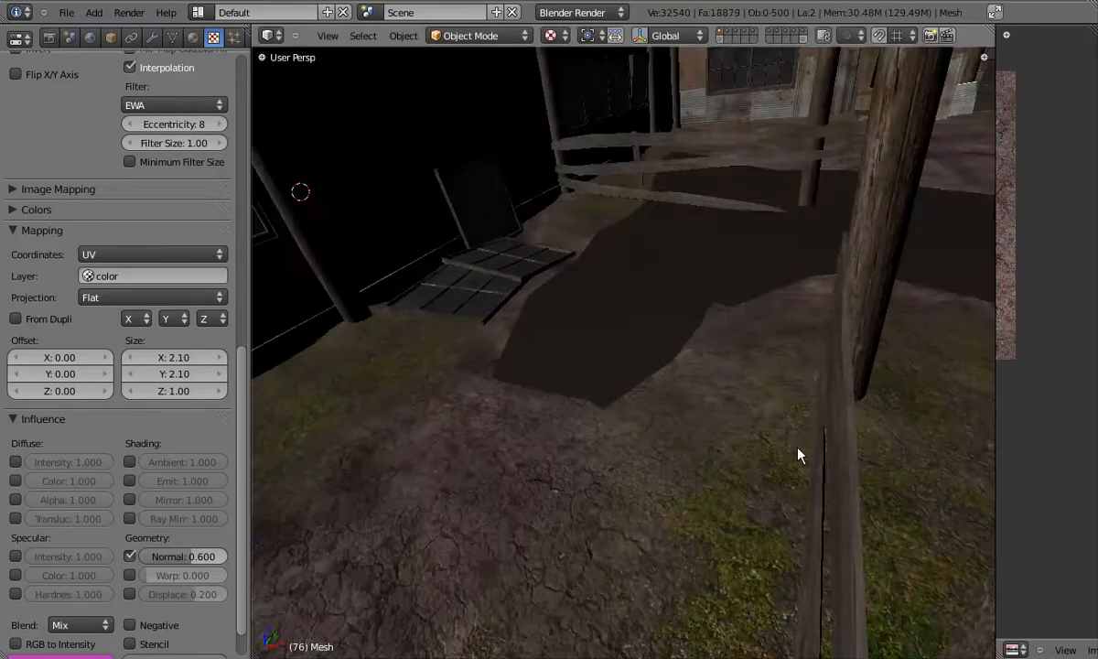
Step: Move a ground vertex at the puddle end beside the fallen window panels and check its outline
key("Tab")
key("g")
middle_click_drag(798, 449, 417, 384)
left_click(655, 368)
key("Tab")
scroll(689, 390, "up", 3)
key("Tab")
Step: Lower the ground vertex inside the puddle end beside the window panels by about 0.19
key("Tab")
key("Tab")
right_click(665, 340)
middle_click_drag(375, 512, 592, 487)
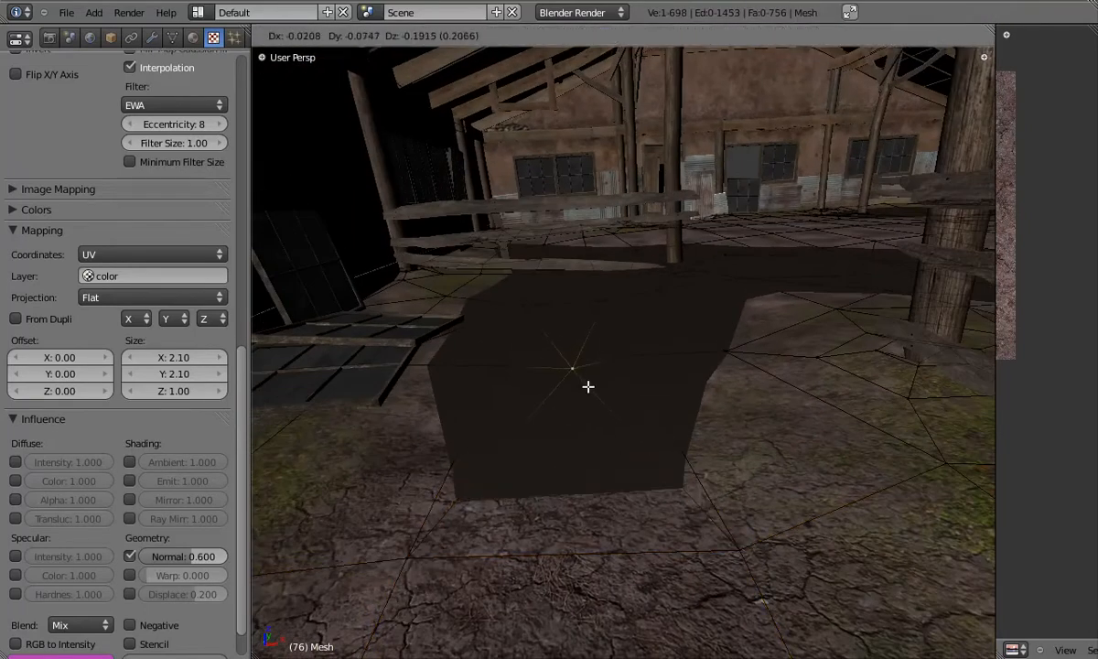
left_click(586, 388)
key("Tab")
Step: Adjust the ground vertices along the near edge of the puddle beside the window panels
middle_click_drag(468, 466, 551, 456)
key("Tab")
key("g")
key("Tab")
key("Tab")
right_click(549, 461)
key("g")
left_click(697, 498)
key("Tab")
Step: Extend the water plane beside the dark wall by moving its near edge about 1.88 along the global Y axis
middle_click_drag(686, 476, 644, 384)
key("z")
mouse_move(904, 432)
middle_mouse_down("shift")
mouse_move(795, 425)
mouse_move(794, 362)
mouse_move(657, 379)
middle_mouse_up("shift")
right_click(796, 425, "shift")
key("z")
key("alt+z")
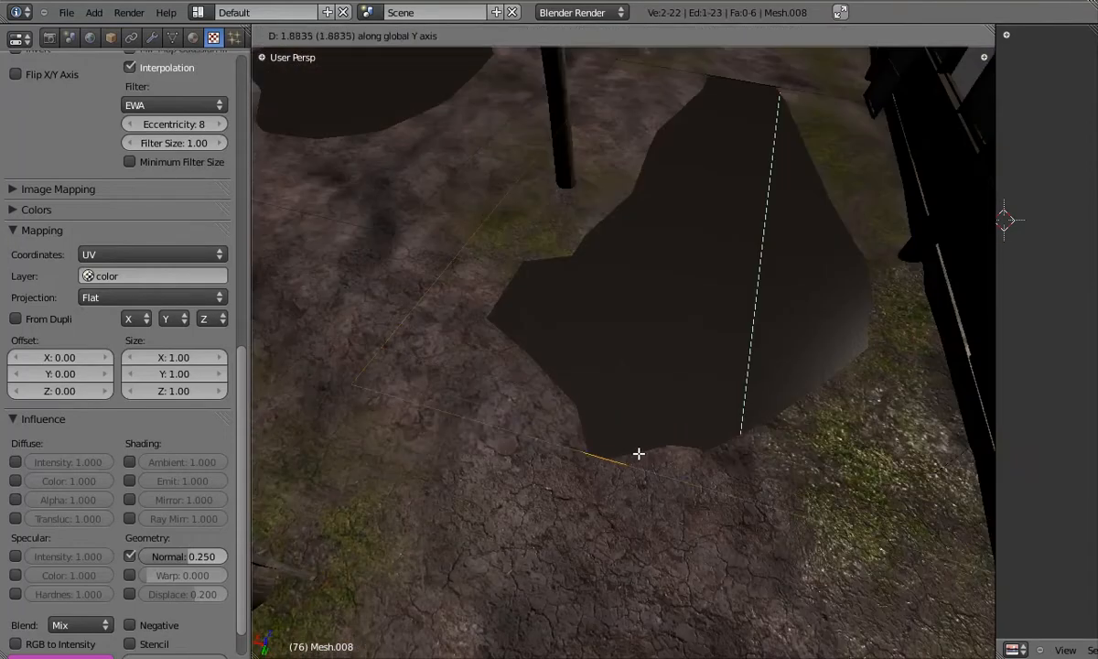
Step: Triangulate the two ground faces at the near end of the extended puddle
middle_click_drag(554, 450, 569, 344)
right_click(569, 344, "shift")
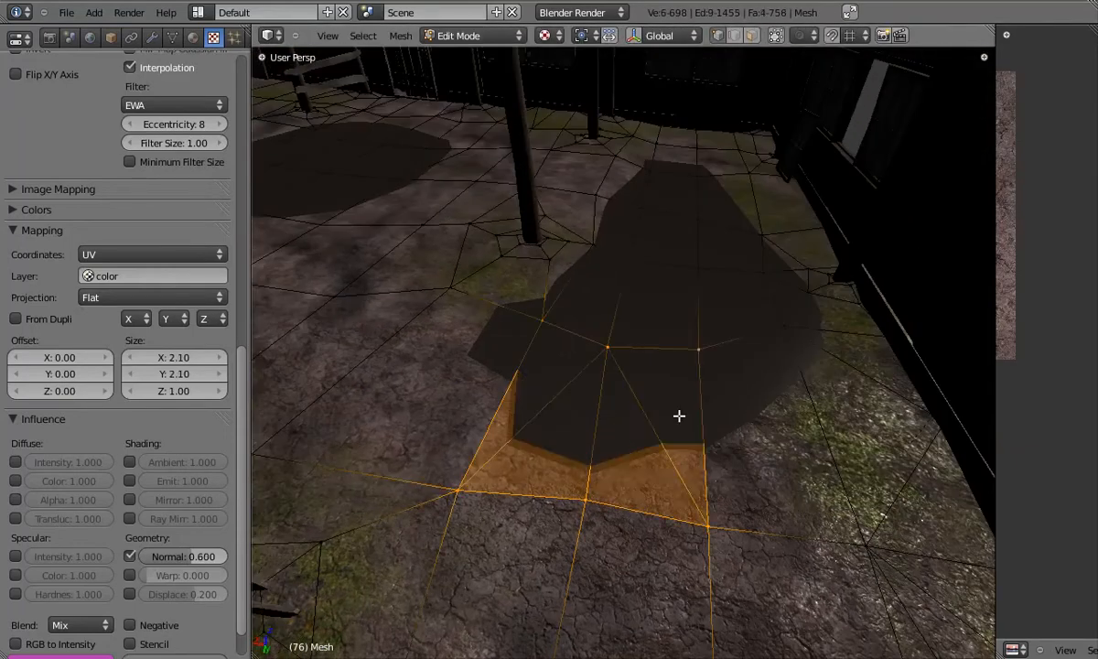
middle_click_drag(439, 463, 490, 488)
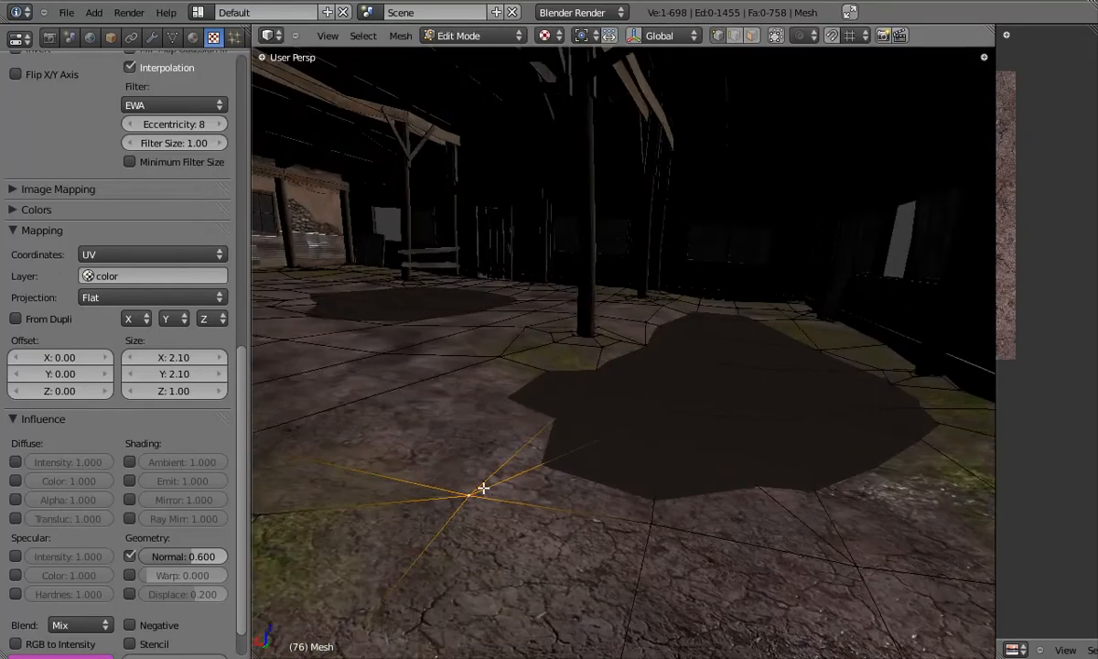
Step: Triangulate the ground face at the puddle's corner near the post and move its vertex at the puddle's edge
right_click(268, 446, "shift")
right_click(522, 361, "shift")
right_click(613, 391, "shift")
key("ctrl+t")
right_click(615, 392)
key("g")
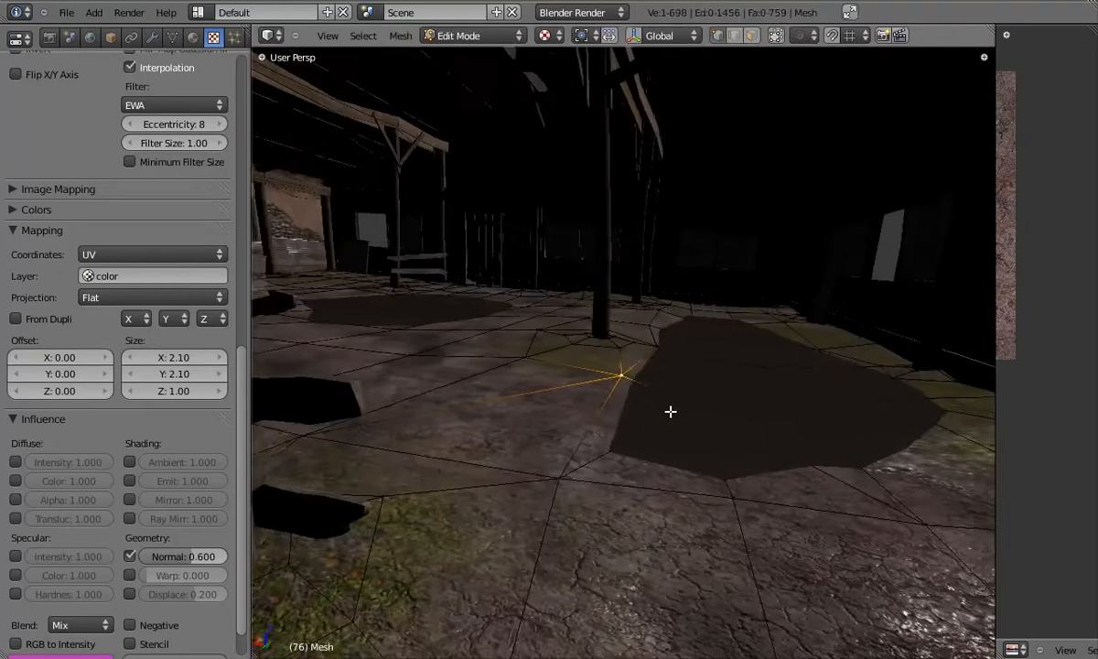
Step: Rework the ground geometry along the puddle's side nearest the post and check the outline
right_click(498, 469, "shift")
right_click(711, 478, "shift")
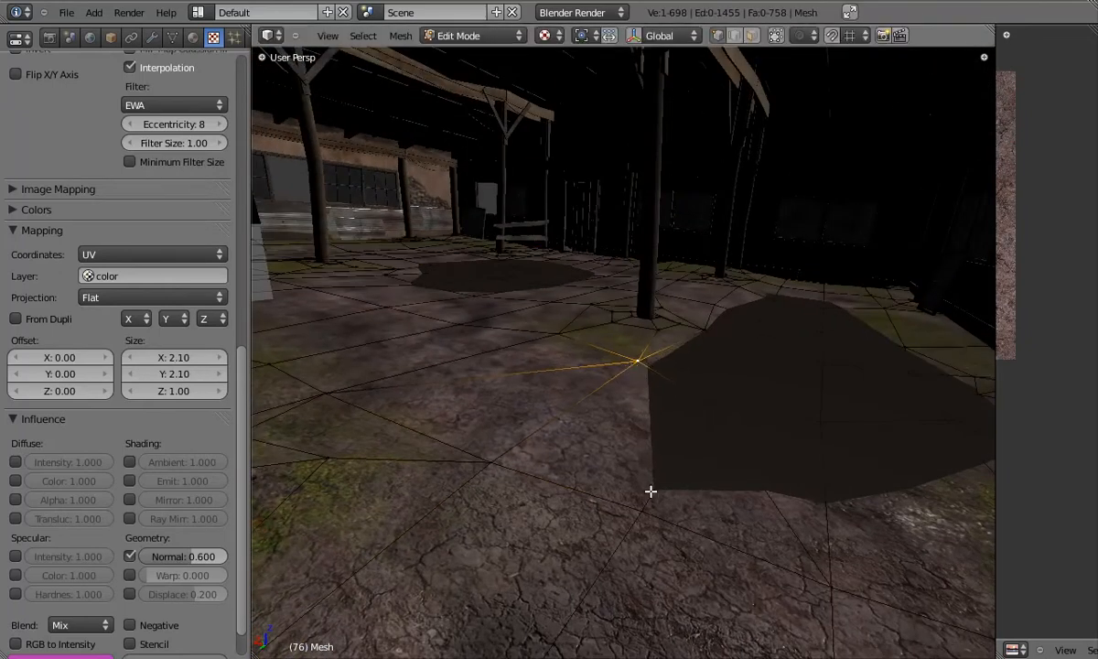
right_click(650, 491)
key("Tab")
Step: Adjust the height of the two-vertex ground edge beside the puddle, and move a ground vertex past the large puddle's tip using proportional editing
middle_click_drag(651, 491, 900, 371)
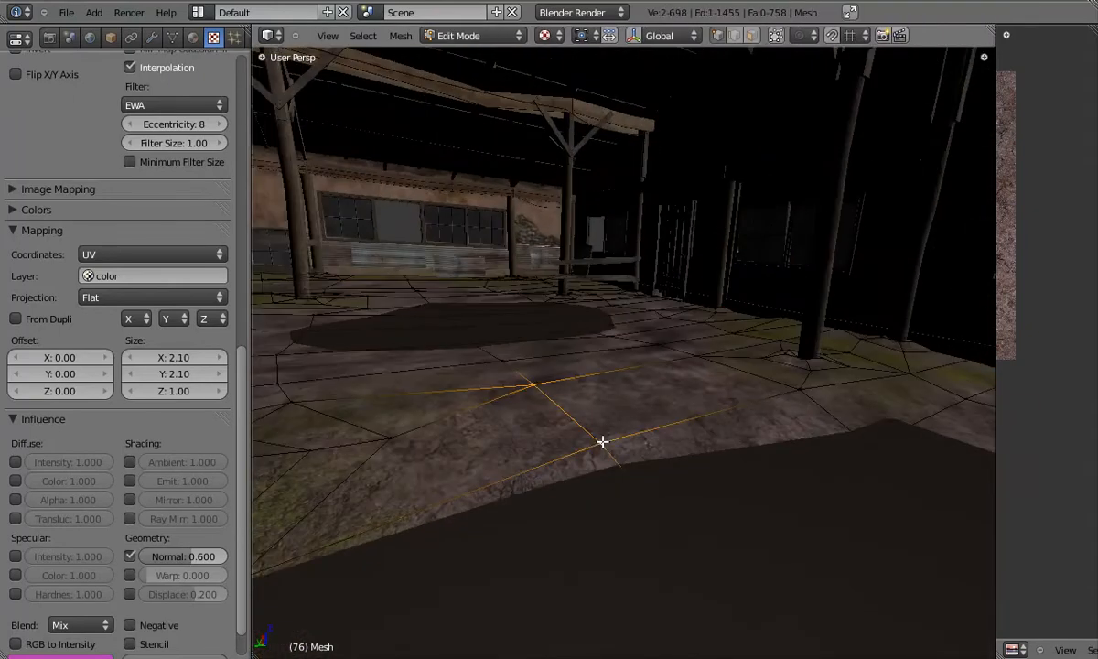
key("g")
key("z")
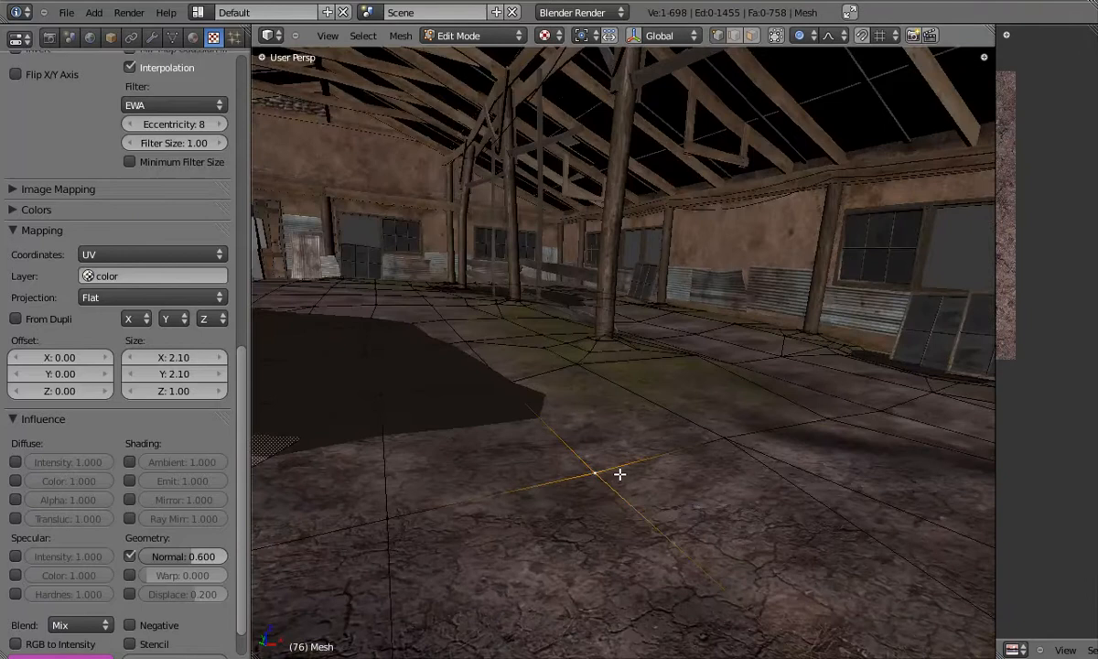
key("g")
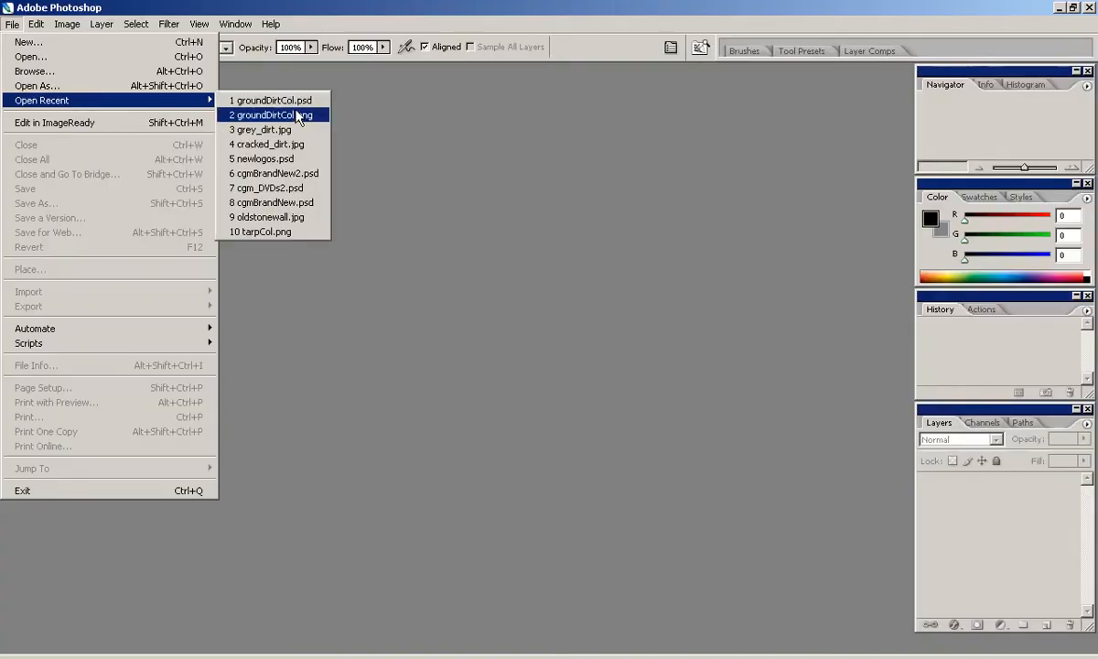
Step: In Photoshop, open groundDirtCol.psd and desaturate Layer 1 copy
left_click(295, 100)
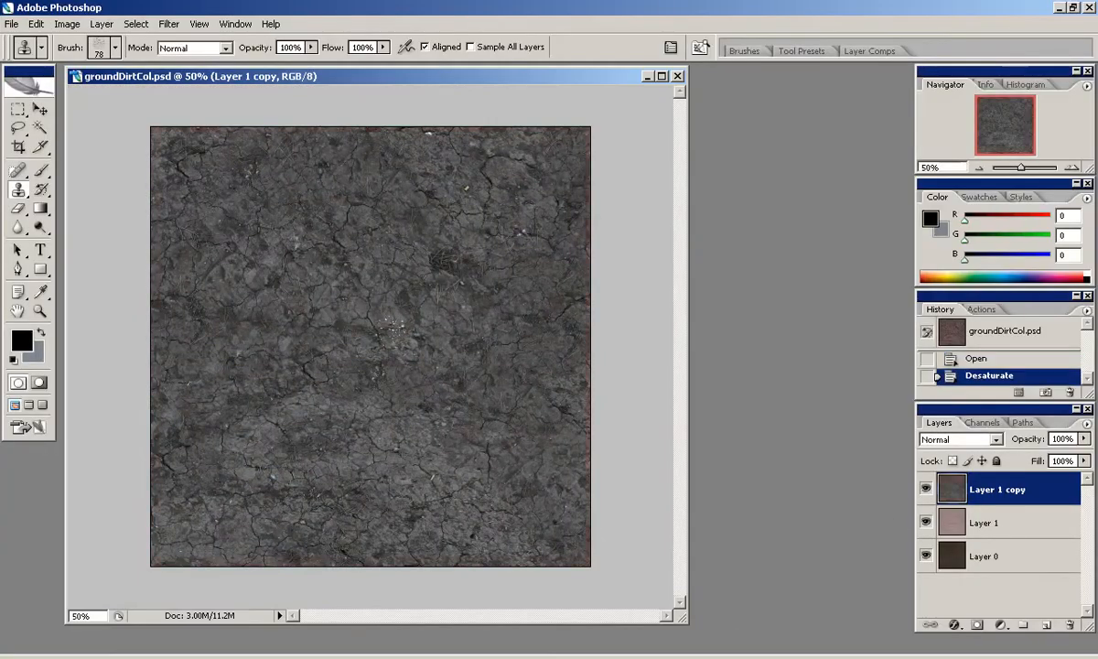
left_click(69, 22)
left_click(539, 71)
Step: Apply Levels to Layer 1 copy with input black point 99 and white point 173, and view the result at 100%
left_click(71, 22)
mouse_move(89, 70)
left_click(241, 64)
left_click_drag(773, 434, 936, 436)
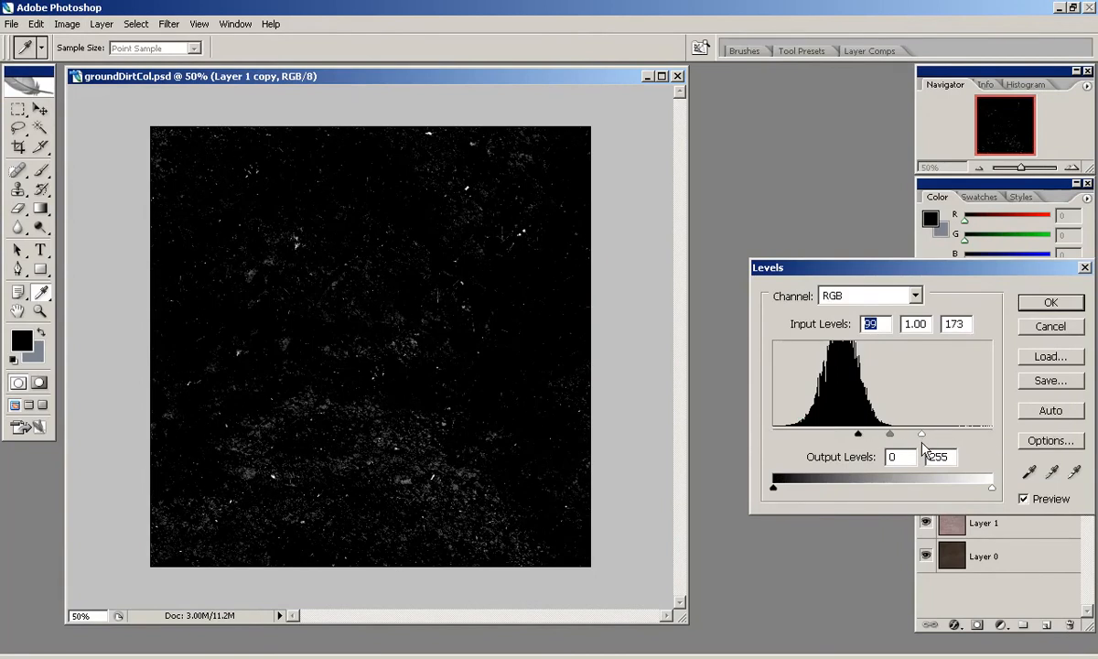
left_click(1052, 304)
key("s")
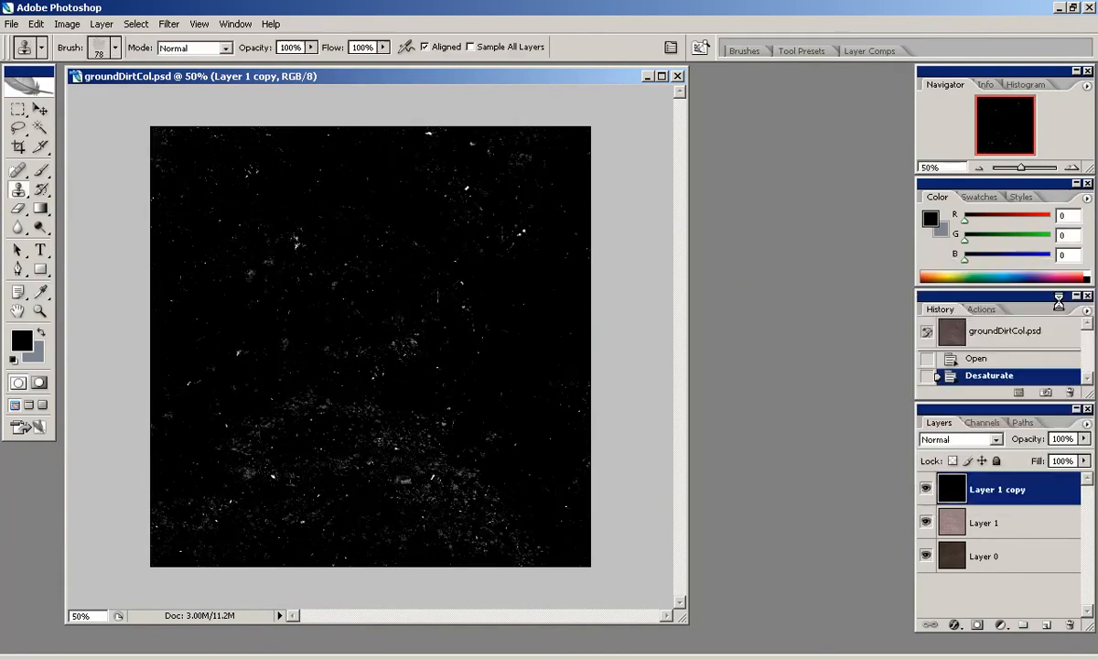
double_click(1073, 168)
left_click_drag(1015, 135, 1040, 167)
left_click(67, 24)
left_click(247, 79)
key("ctrl+z")
Step: Apply a second Levels adjustment to Layer 1 copy with the midtone input at 0.82
left_click(66, 24)
mouse_move(183, 64)
left_click(230, 66)
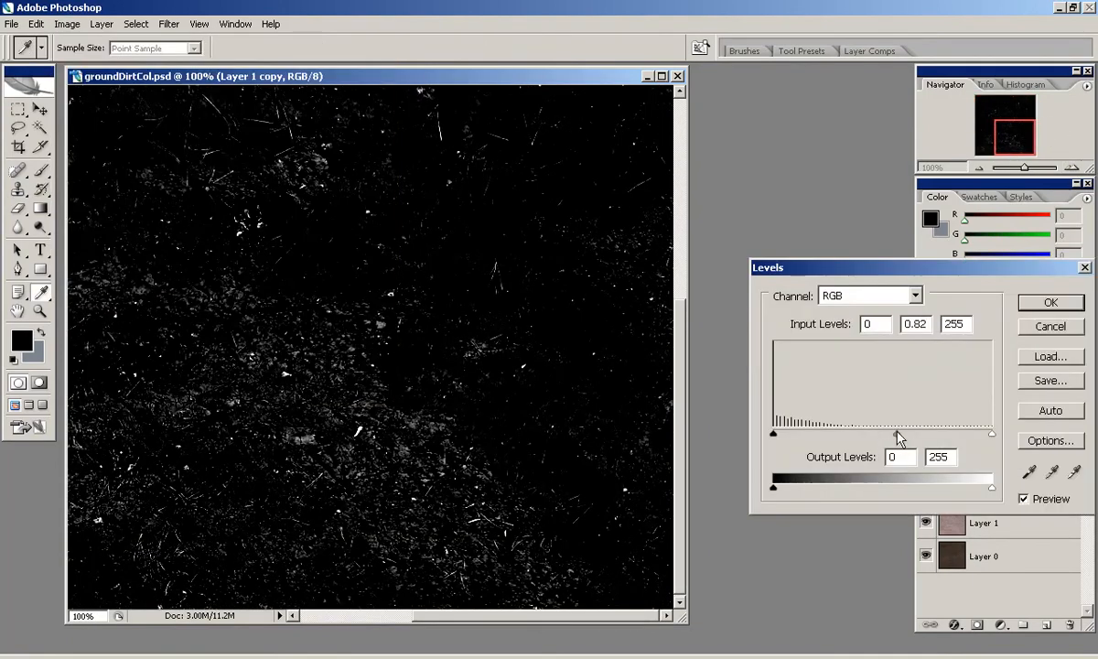
key("Return")
key("s")
Step: Set the Clone Stamp brush to size 5 and clone out the large bright specks
left_click_drag(1021, 134, 1021, 110)
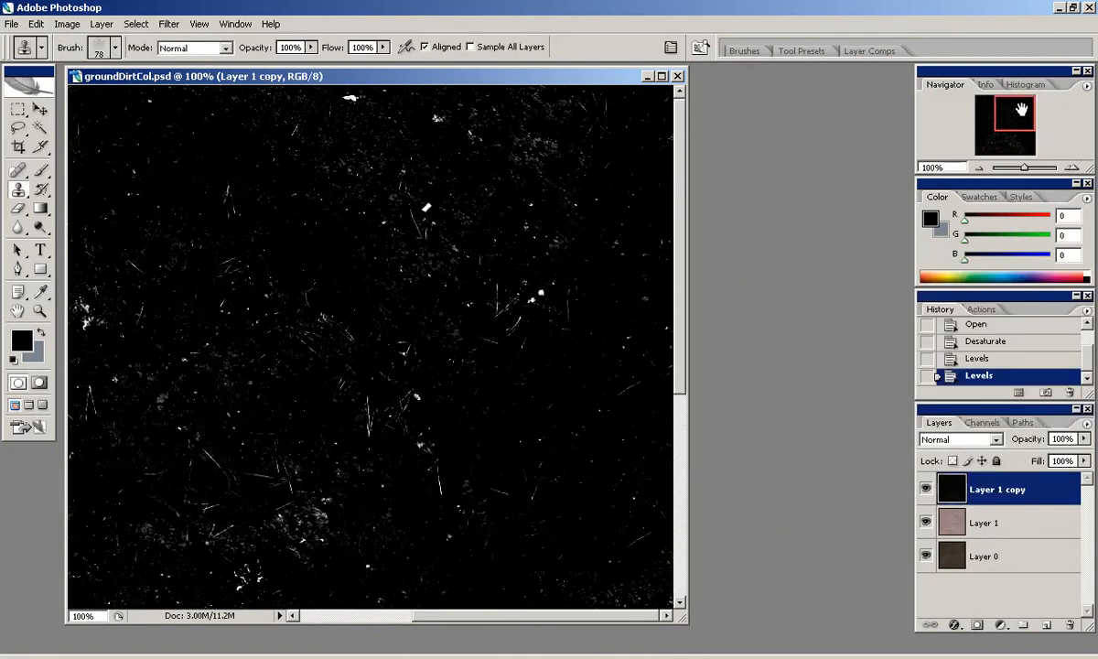
right_click(430, 183)
double_click(568, 321)
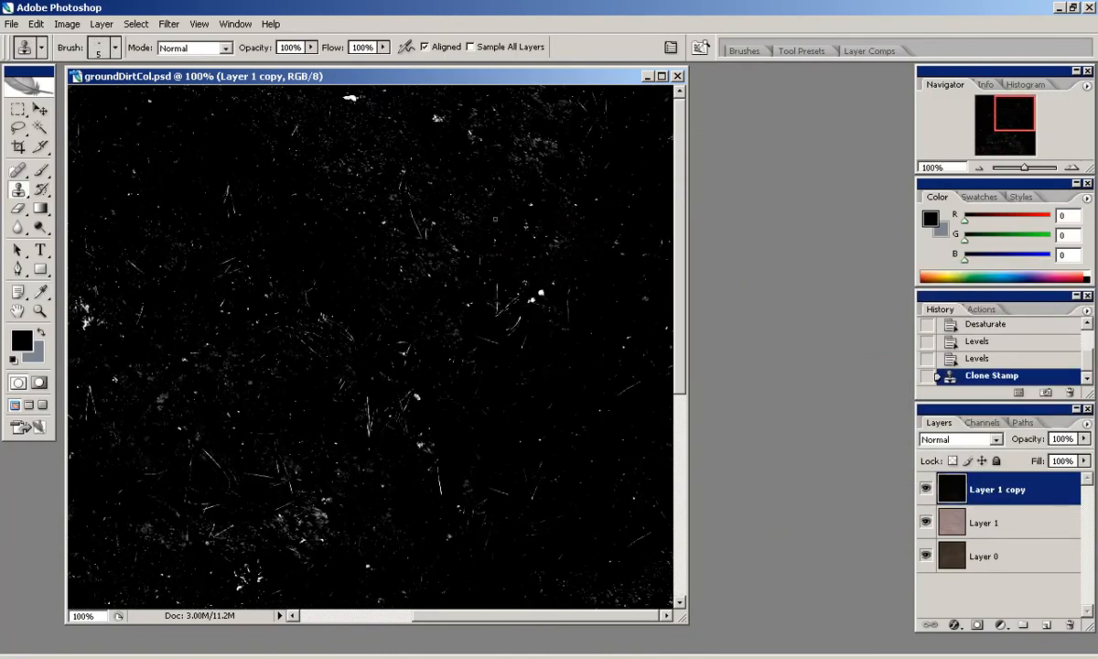
left_click(418, 122)
left_click_drag(988, 126, 969, 151)
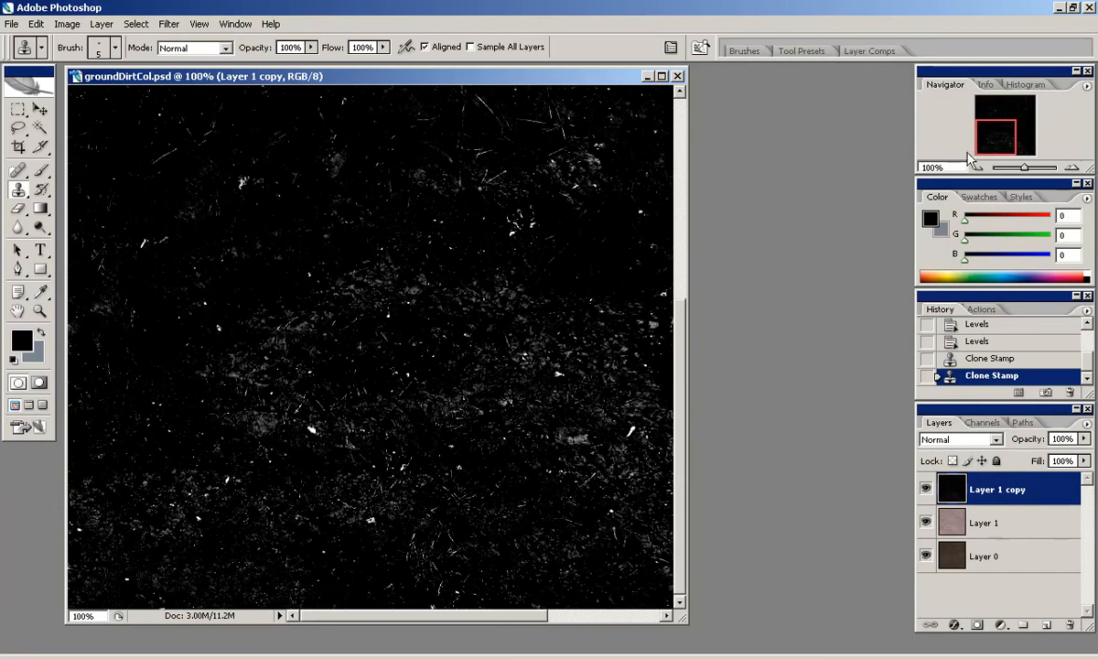
Step: Save a PNG copy as groundDirtSpec.png in the textures folder, then close the document without saving it
left_click(12, 24)
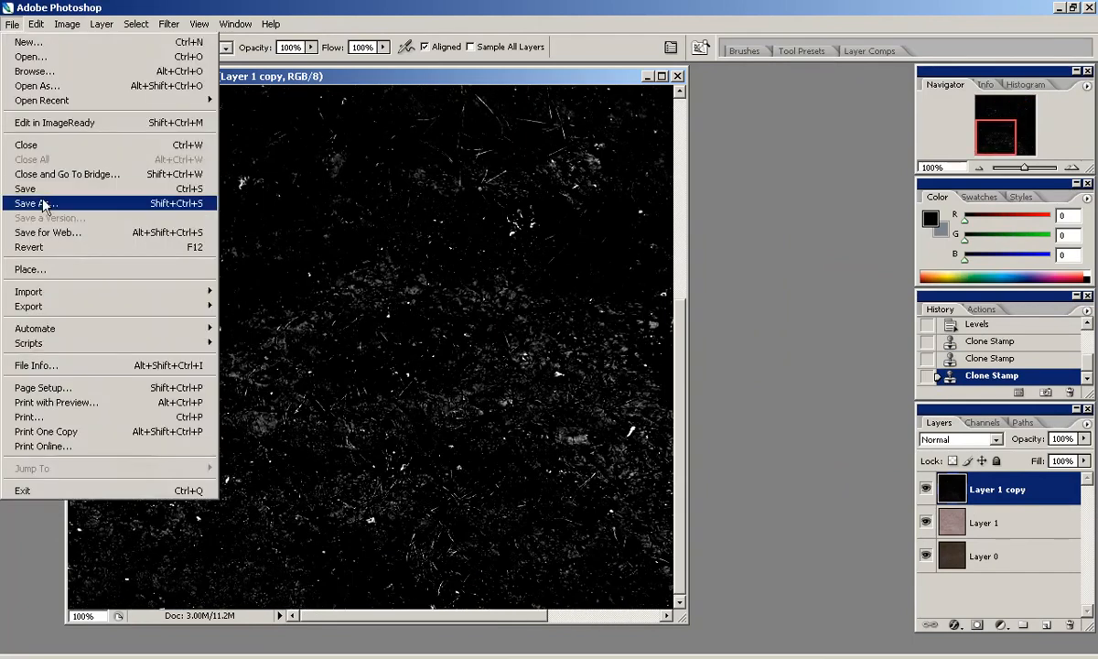
left_click(36, 204)
left_click(712, 466)
left_click(619, 579)
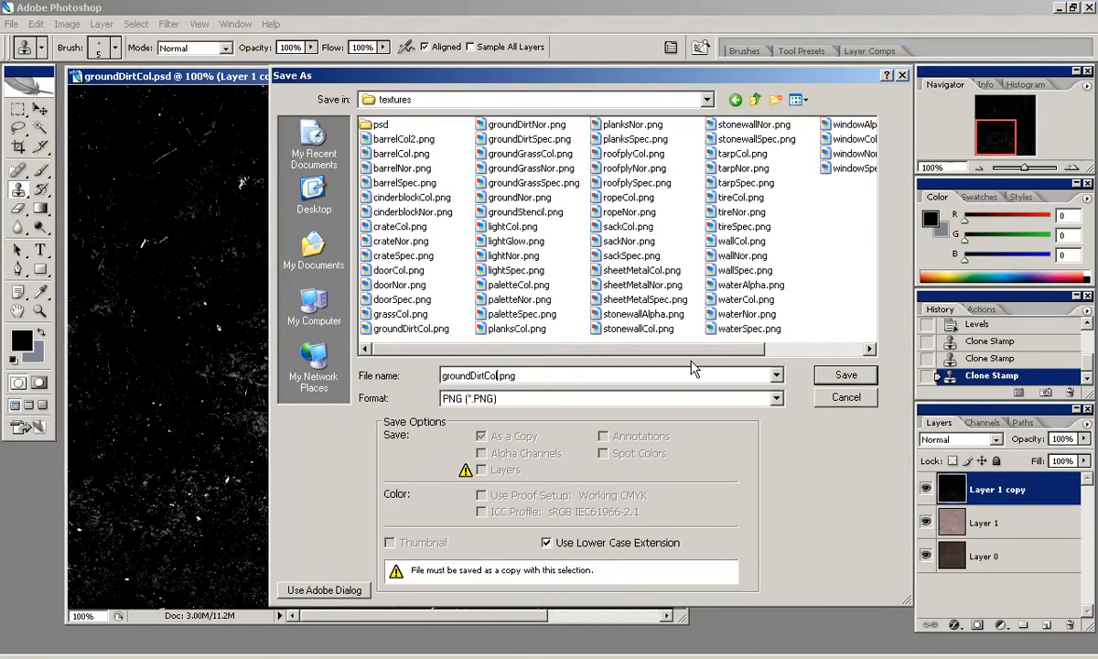
key("Return")
key("Return")
key("Return")
key("ctrl+w")
left_click(540, 264)
Step: Switch to Blender, select the ground material's grounddirtSpec texture and reload its groundDirtSpec.png image
key("alt+Tab")
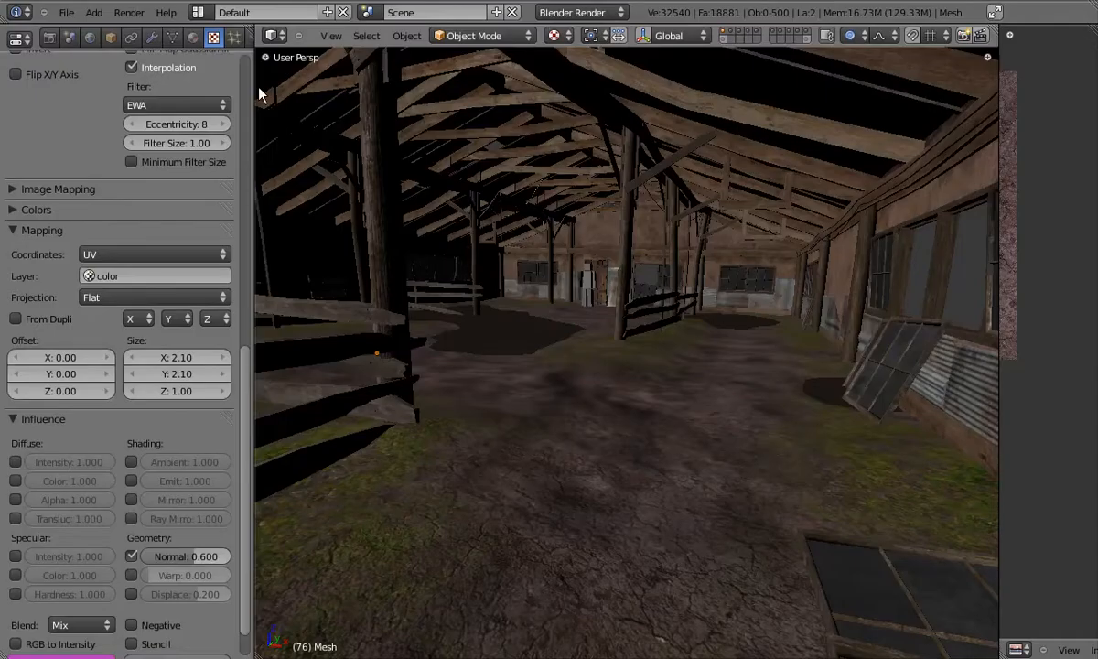
scroll(240, 151, "up", 15)
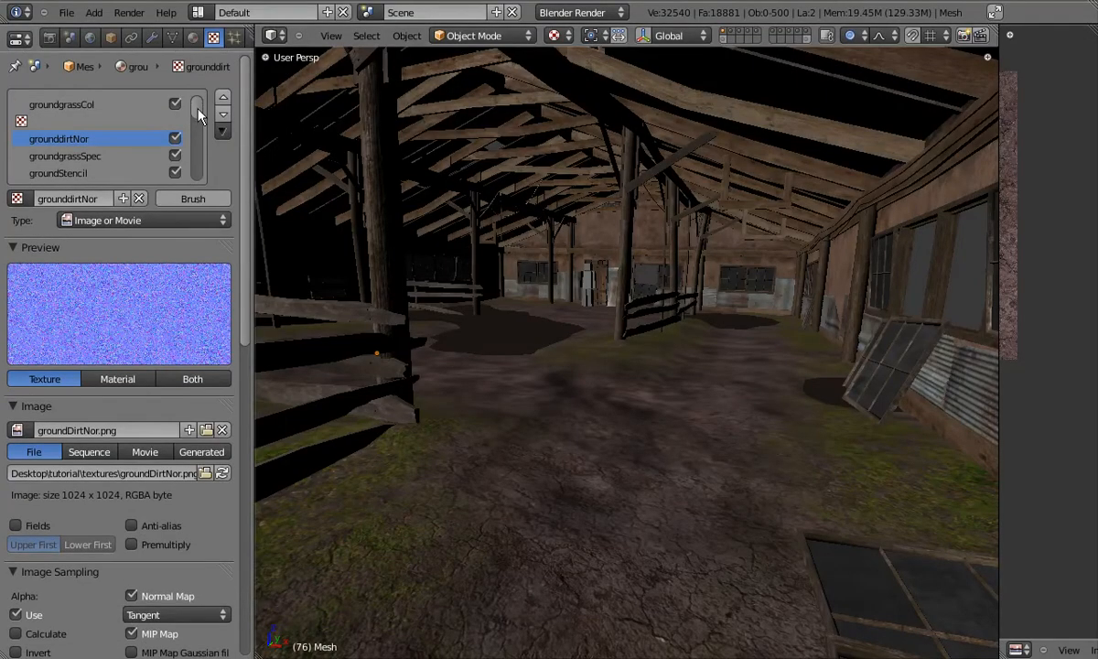
left_click(185, 120)
left_click_drag(197, 102, 197, 120)
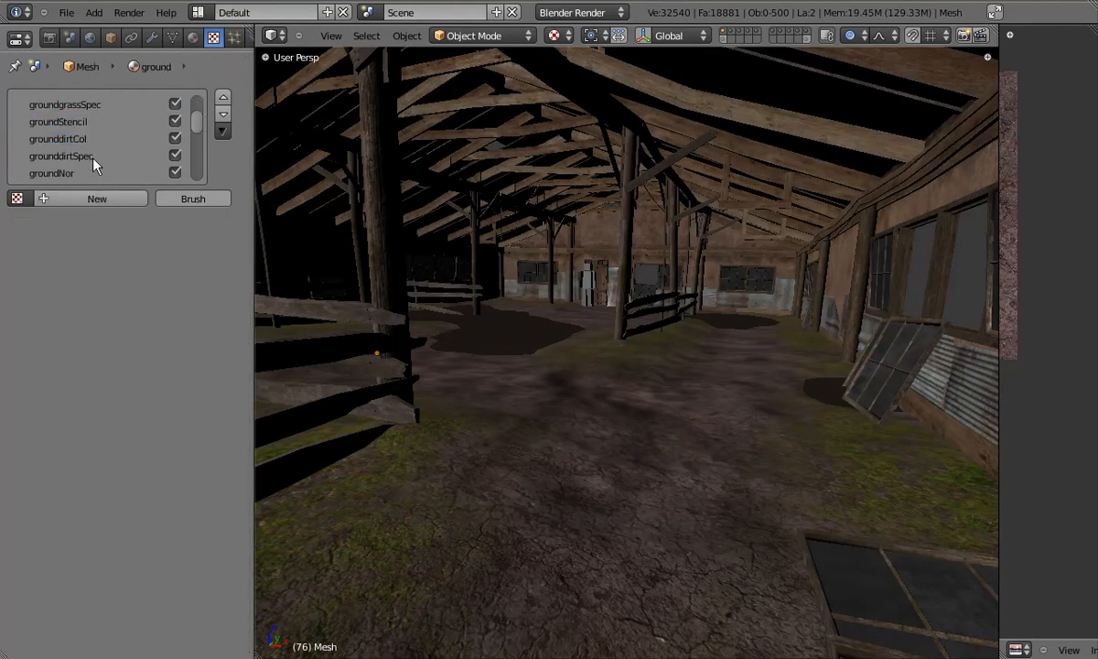
left_click(87, 156)
left_click(222, 474)
Step: Compare the ground's specular highlights with the groundgrassSpec texture disabled and enabled, and check the ground in other shading
middle_click_drag(451, 450, 613, 421)
left_click(174, 104)
middle_click_drag(719, 437, 695, 385)
left_click(178, 106)
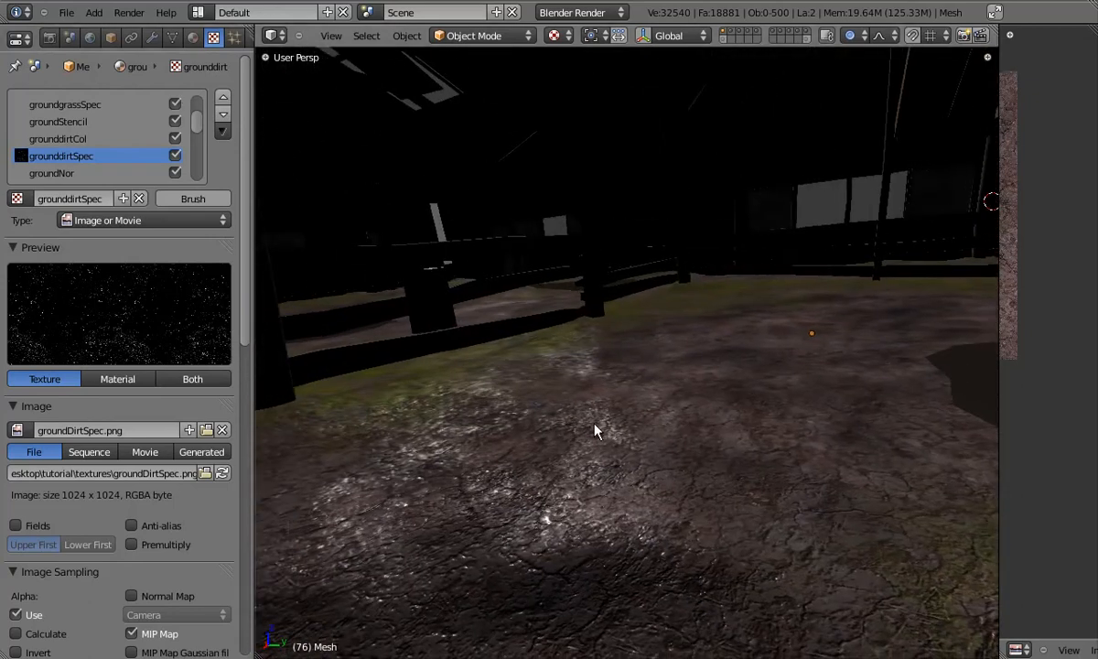
key("z")
key("z")
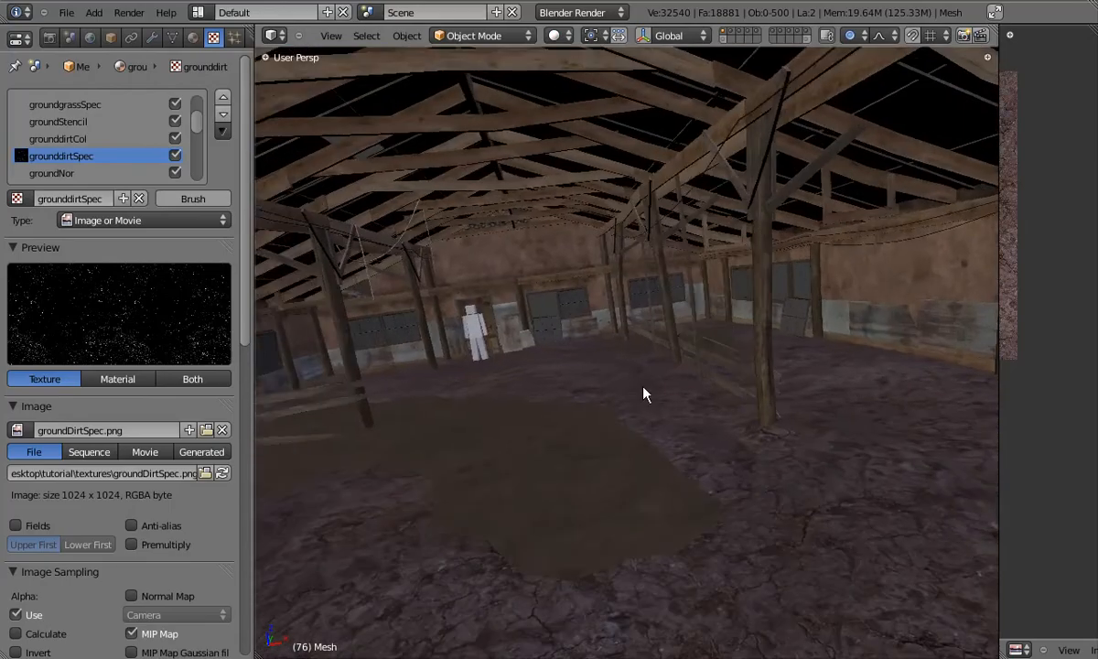